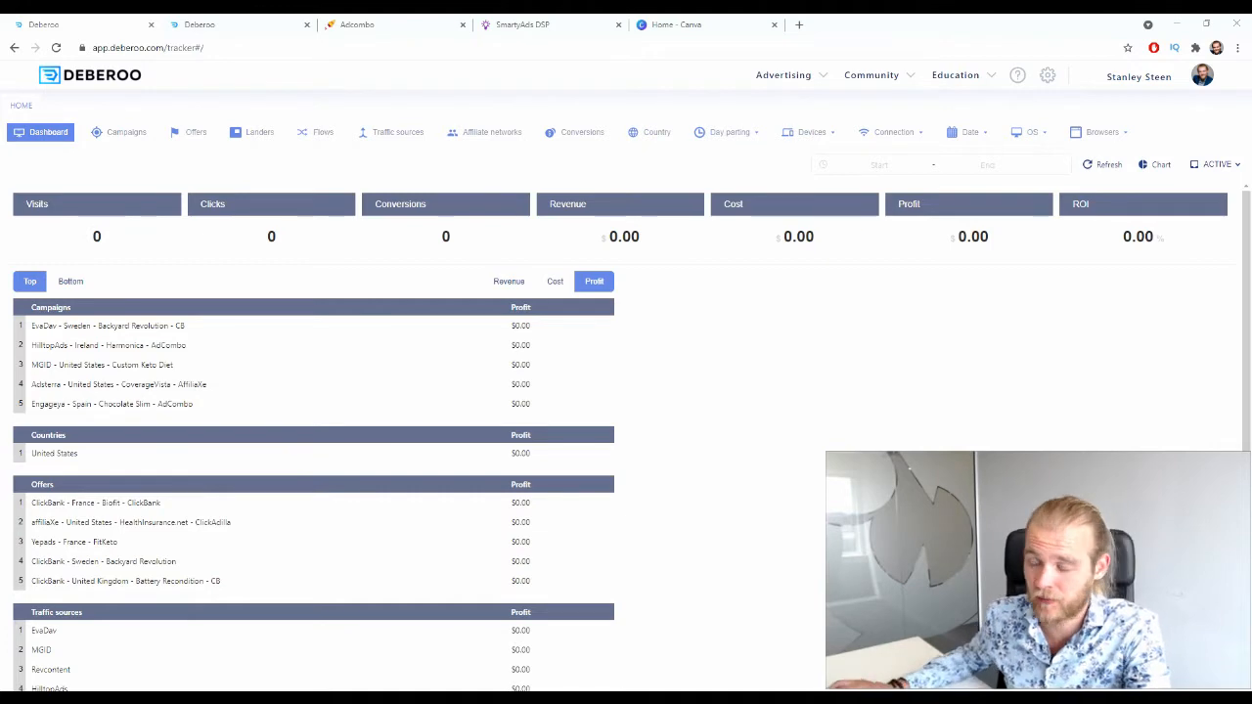
Step: View the Harmonica - IE offer in Adcombo, and locate AdCombo in Deberoo's affiliate networks list
left_click(373, 24)
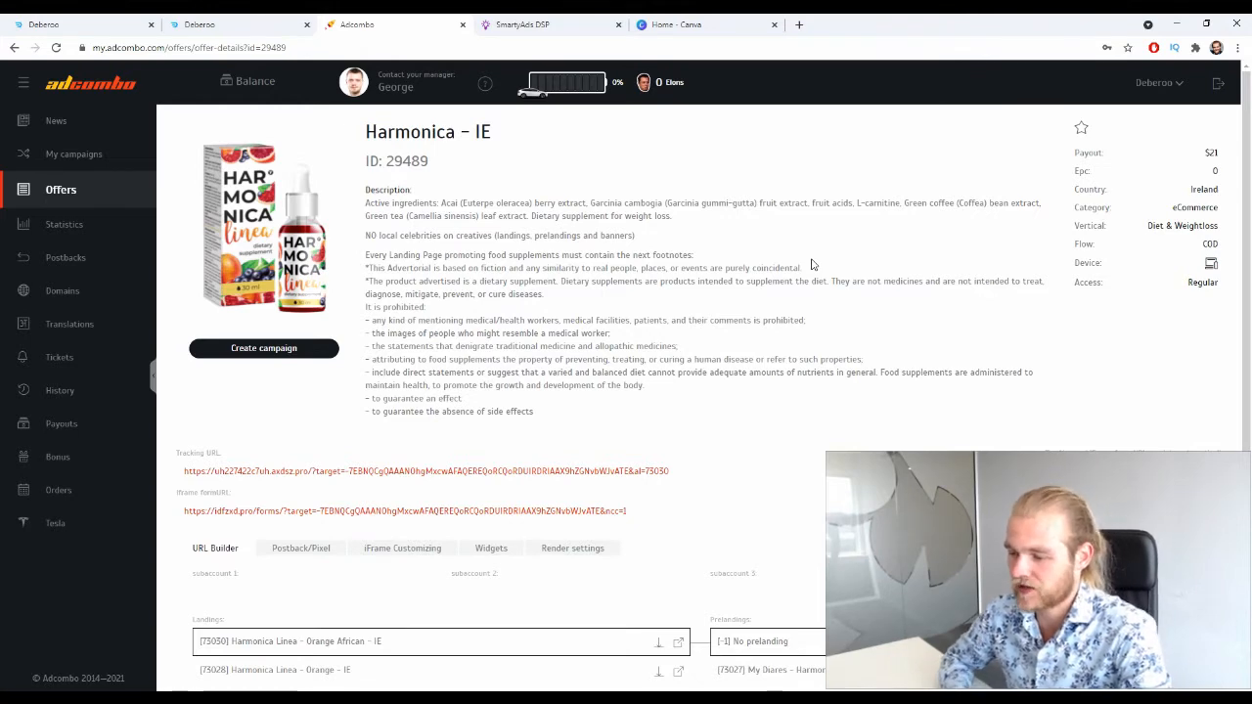
left_click(78, 24)
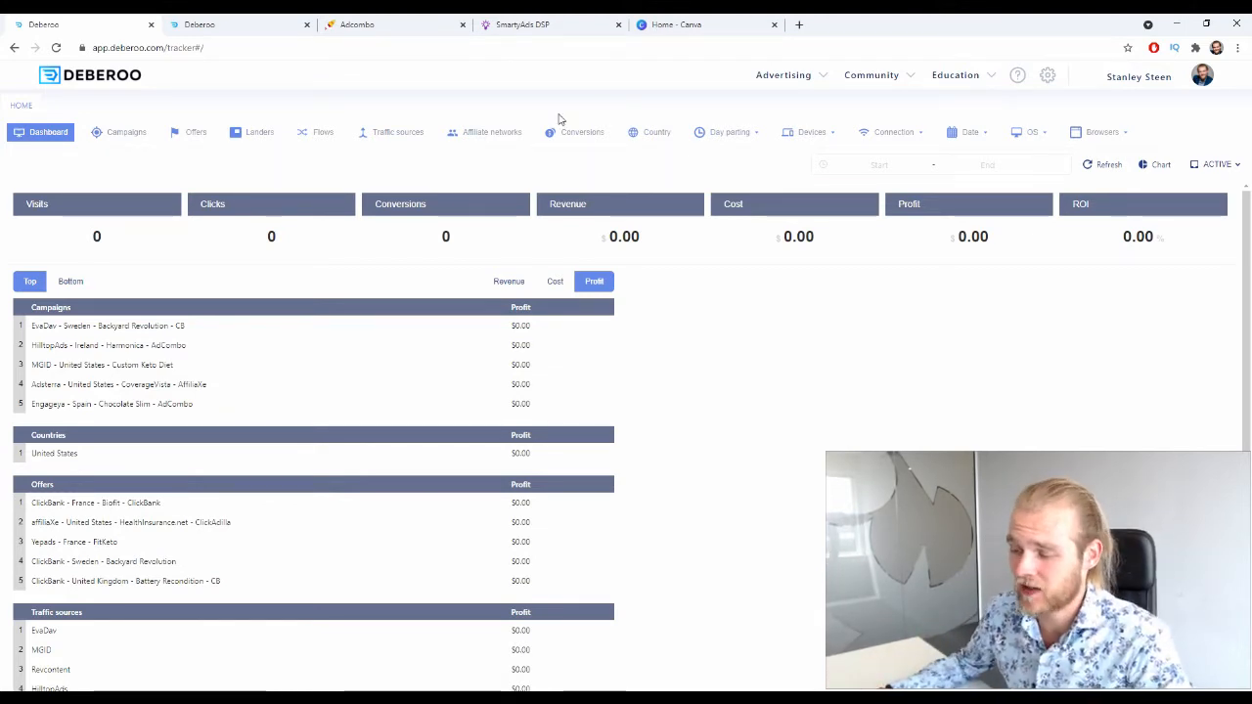
left_click(513, 131)
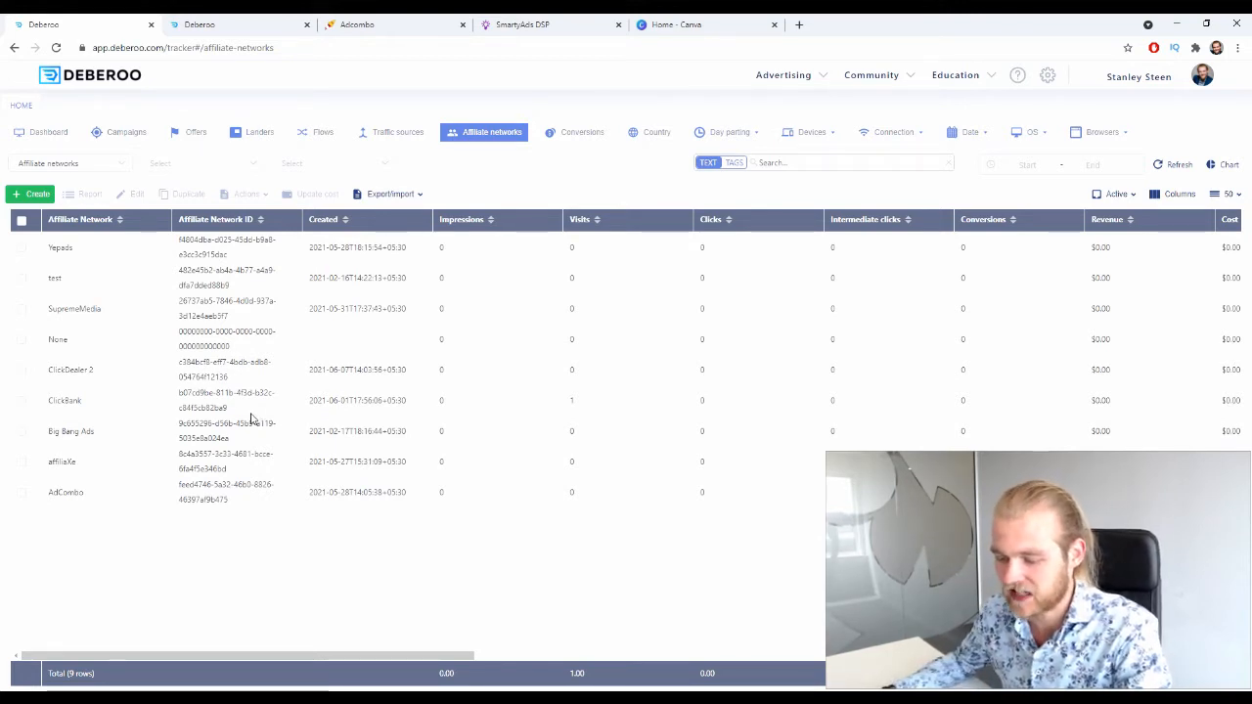
left_click_drag(95, 495, 49, 503)
left_click(78, 509)
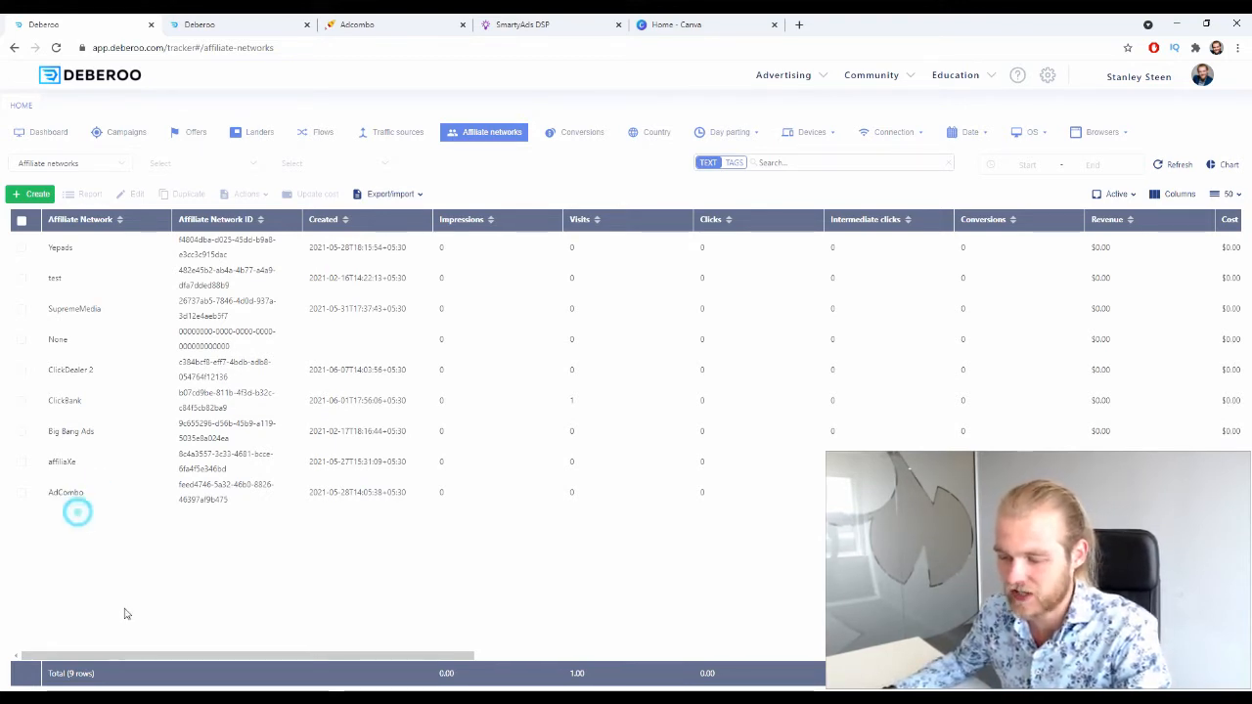
Step: Start a new affiliate network from the AdCombo template, assign the Initial workspace, and close the form without saving
left_click(29, 193)
left_click(39, 213)
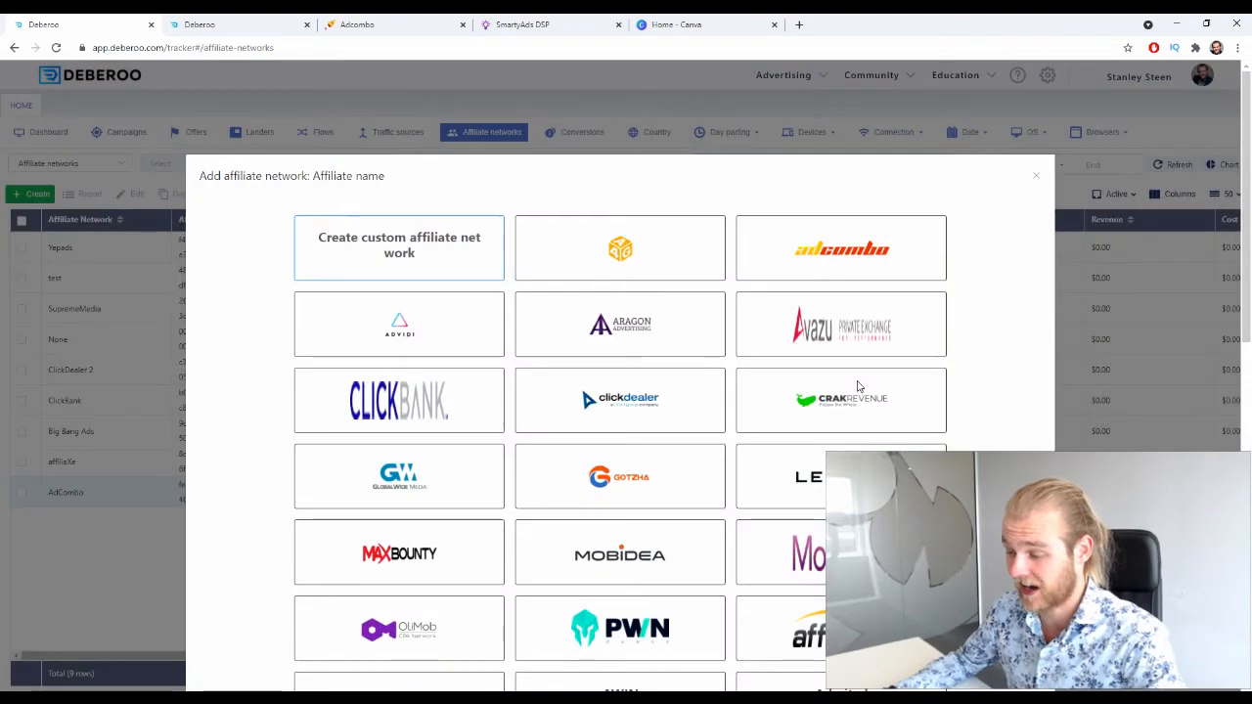
left_click(813, 242)
scroll(973, 355, "down", 8)
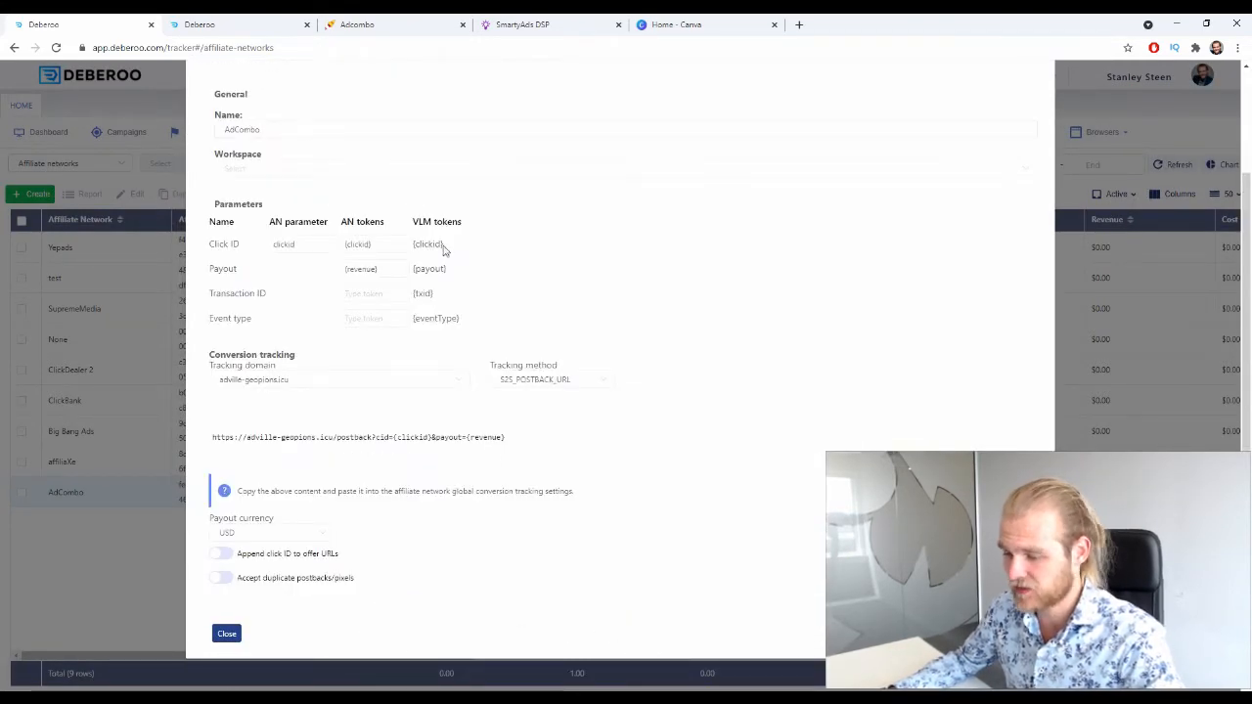
left_click(303, 176)
left_click(241, 201)
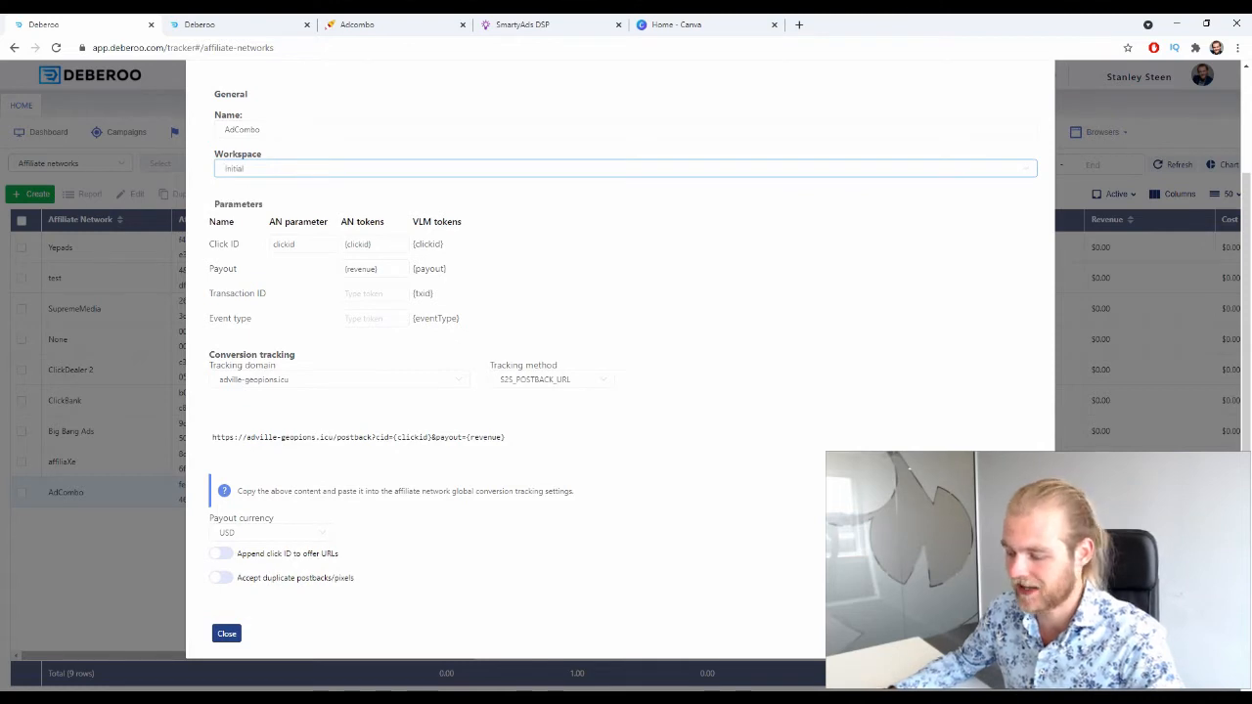
left_click(226, 634)
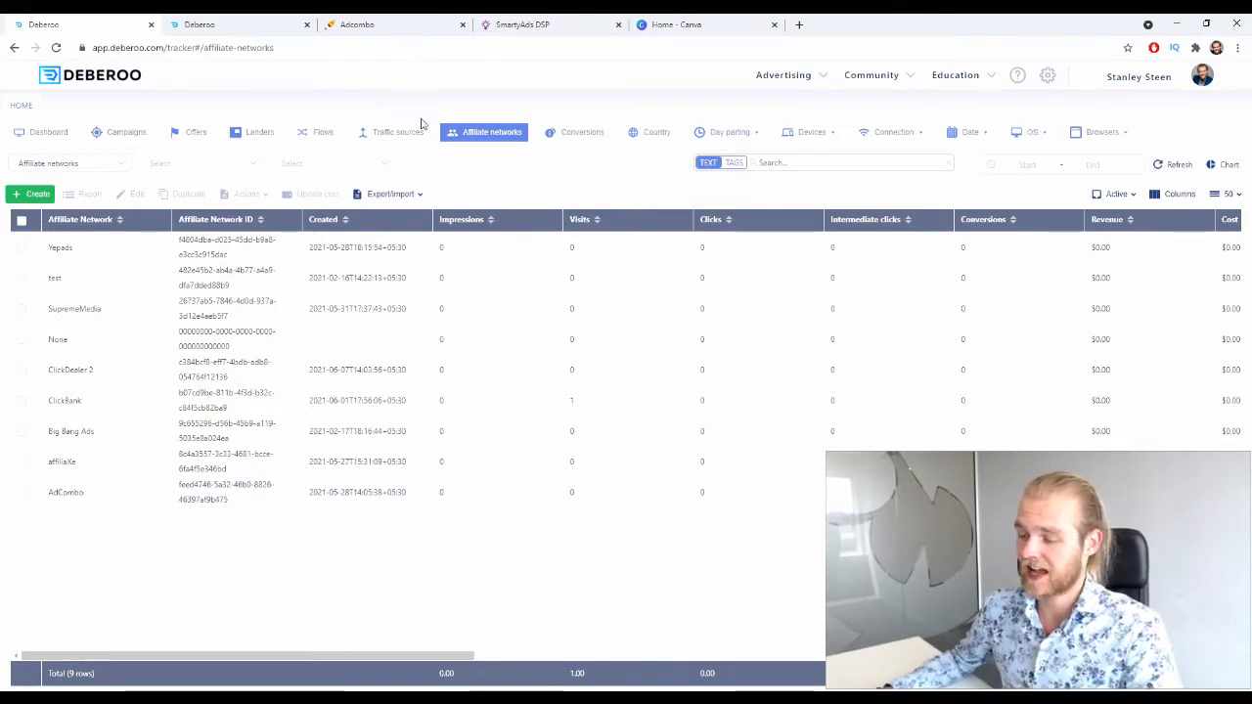
Step: Open the tracker's traffic sources list and locate SmartyAds DSP - Test
left_click_drag(421, 119, 420, 126)
left_click(420, 127)
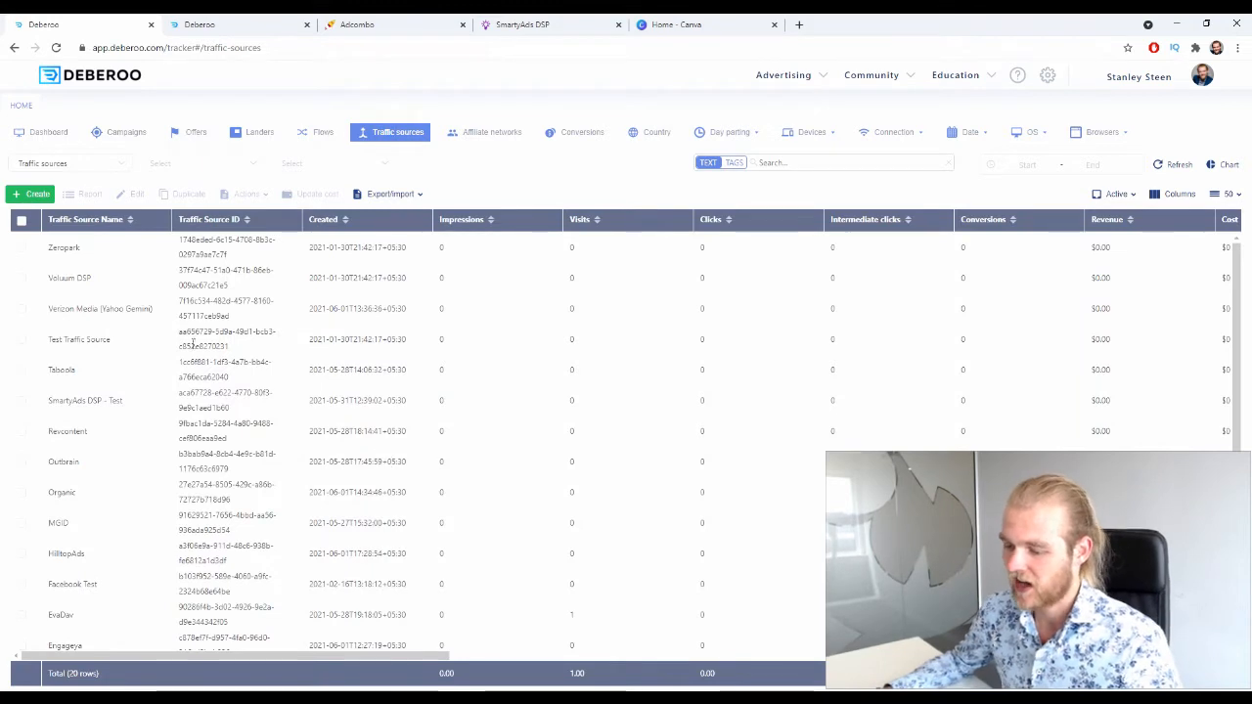
triple_click(119, 401)
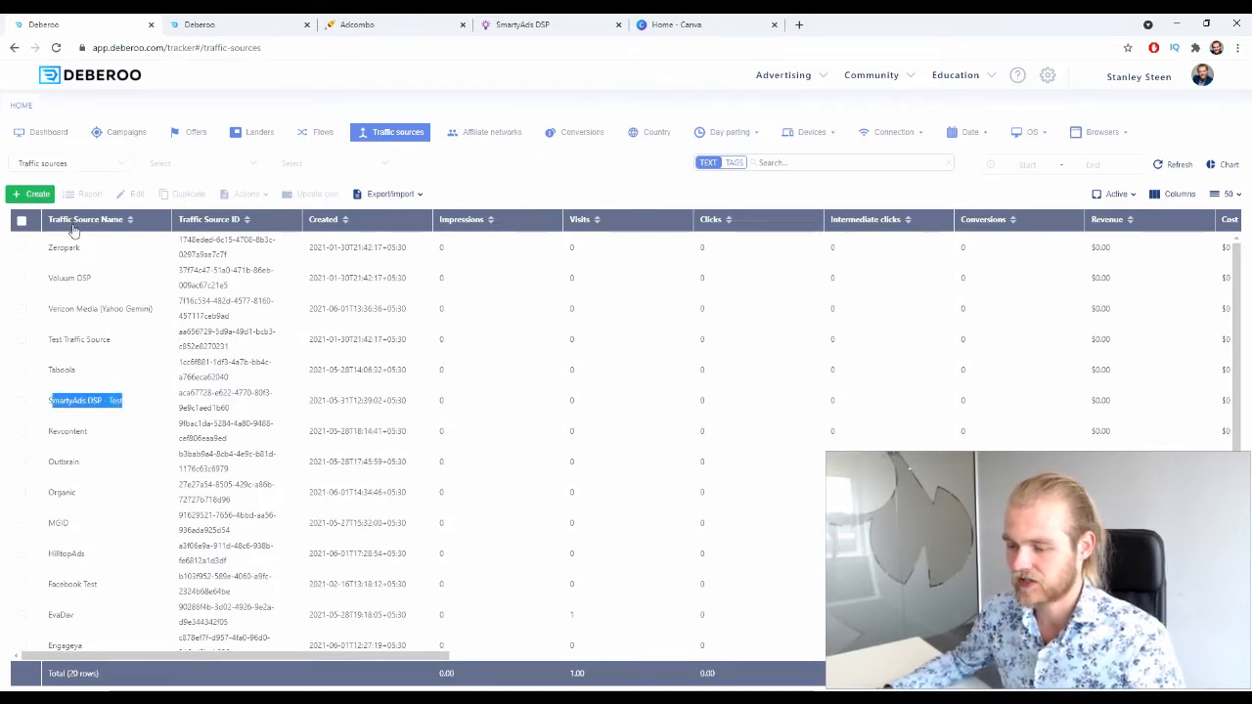
Step: Start a new traffic source and look through the full catalogue of available source templates
left_click(35, 194)
left_click(45, 209)
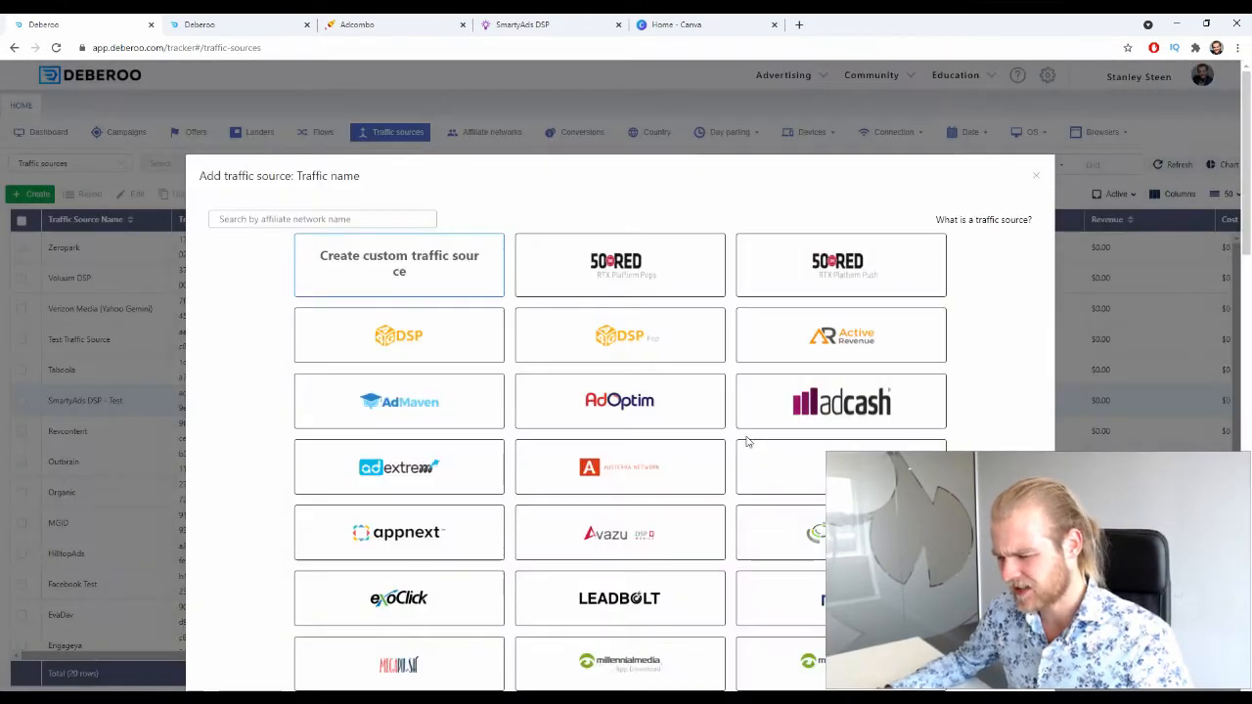
scroll(748, 441, "down", 3)
scroll(747, 441, "down", 4)
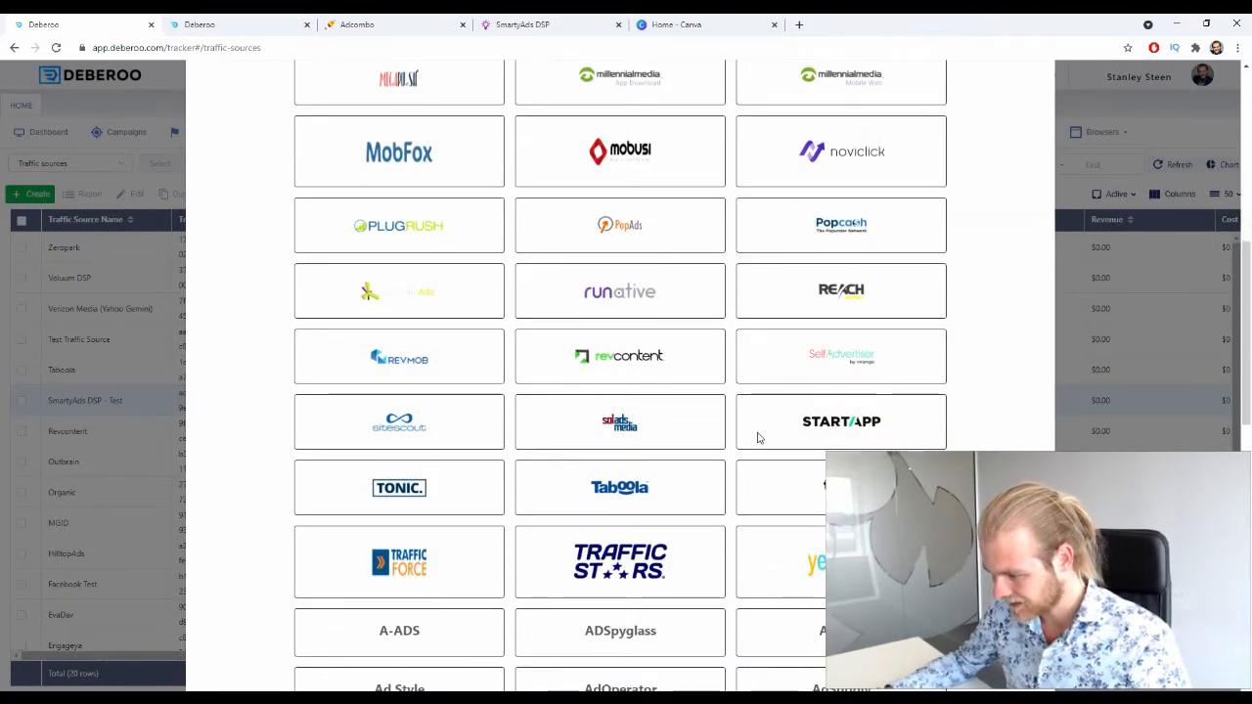
scroll(739, 464, "down", 1)
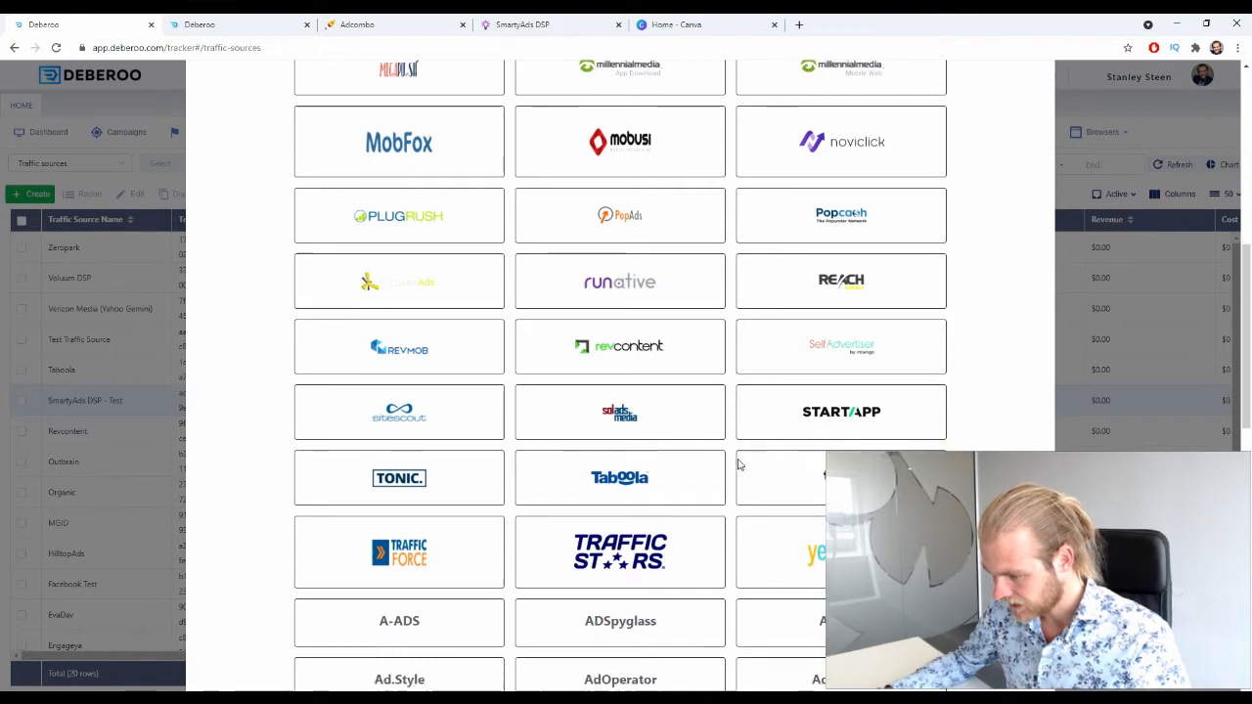
scroll(739, 461, "down", 10)
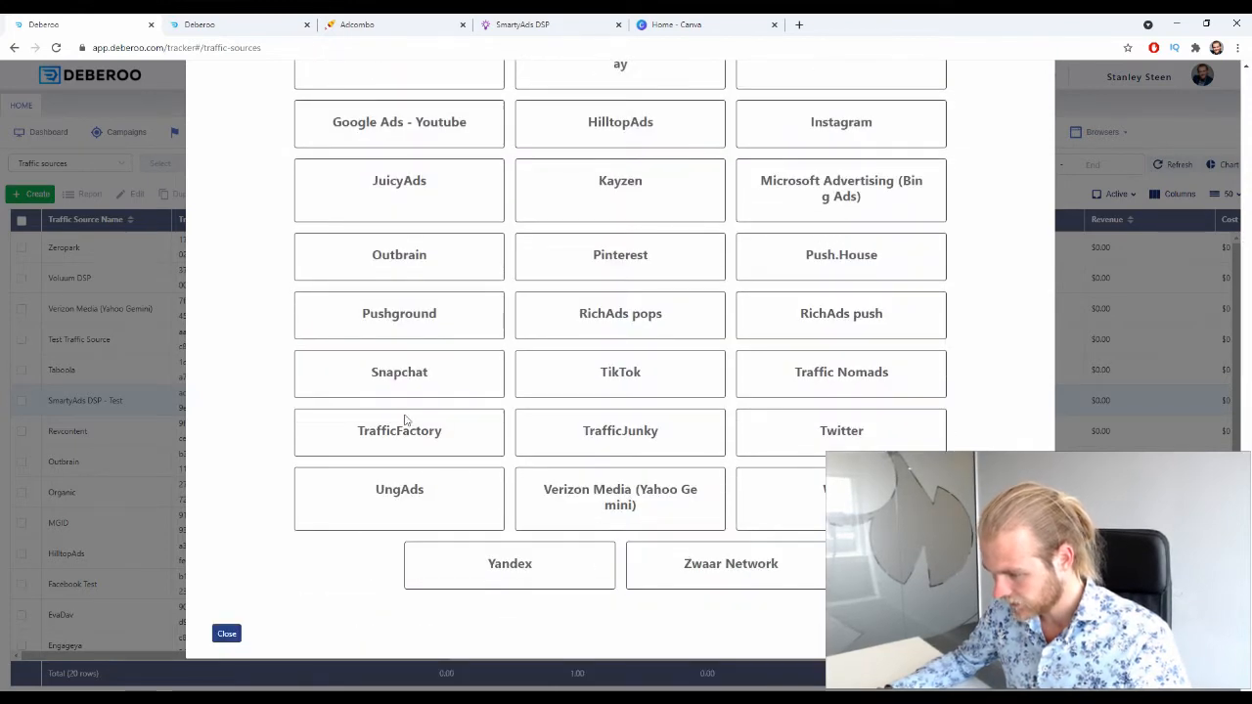
scroll(620, 411, "up", 15)
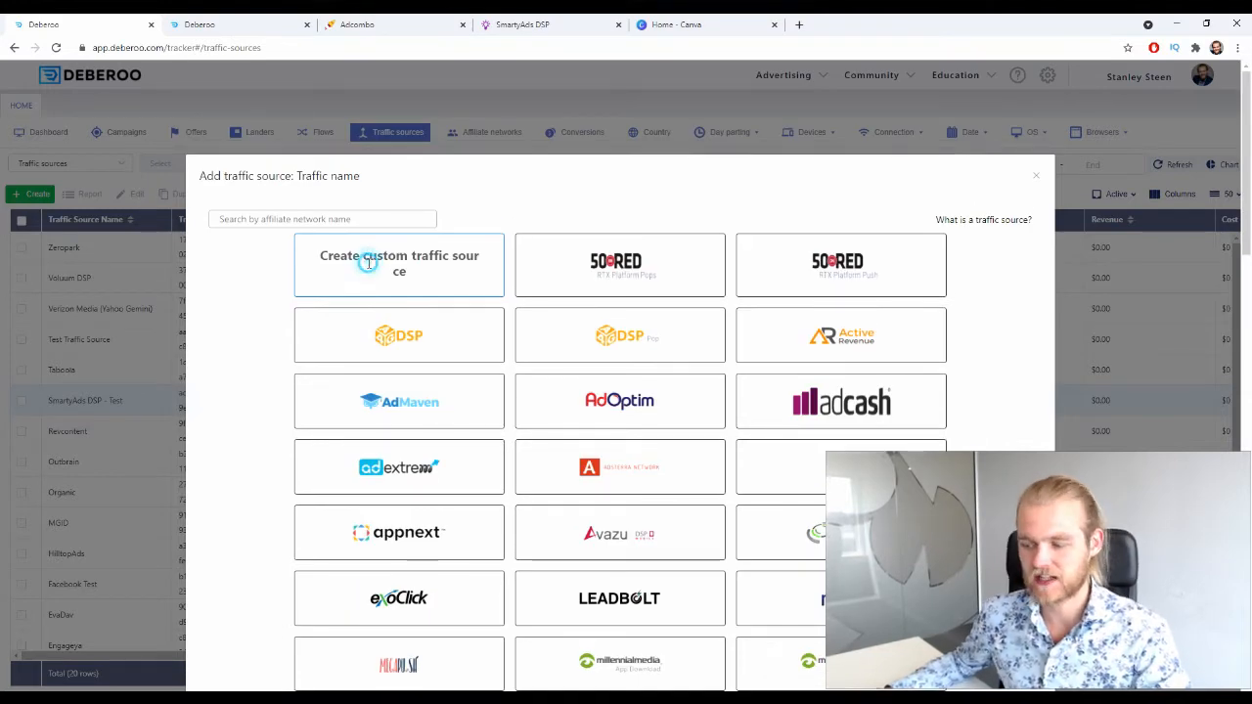
scroll(412, 289, "down", 15)
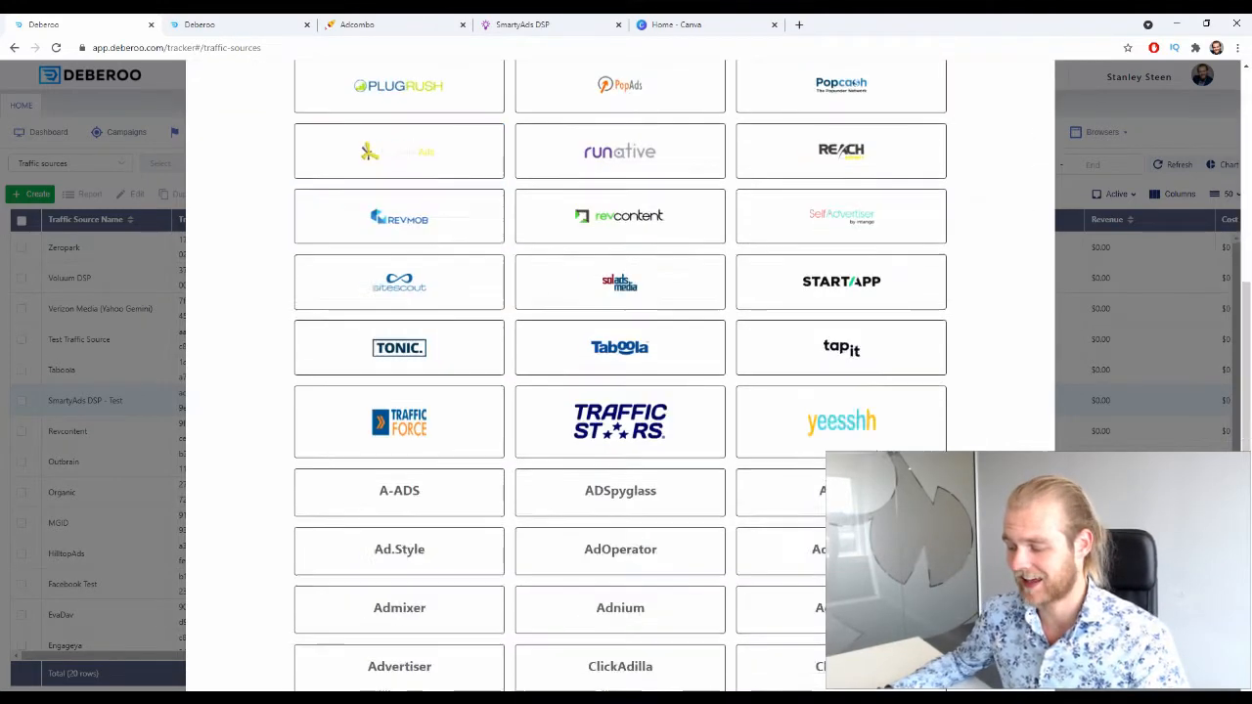
Step: Start a custom traffic source, assign the Initial workspace, and close the form without saving
left_click(412, 289)
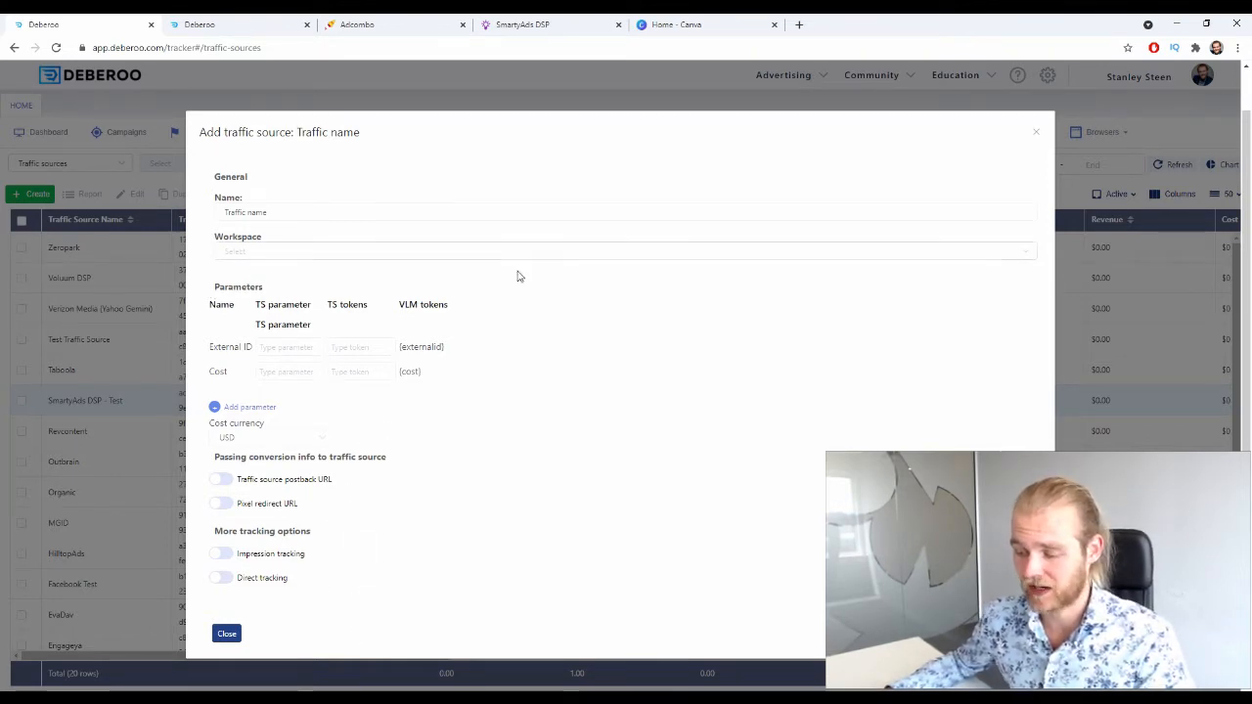
left_click(288, 249)
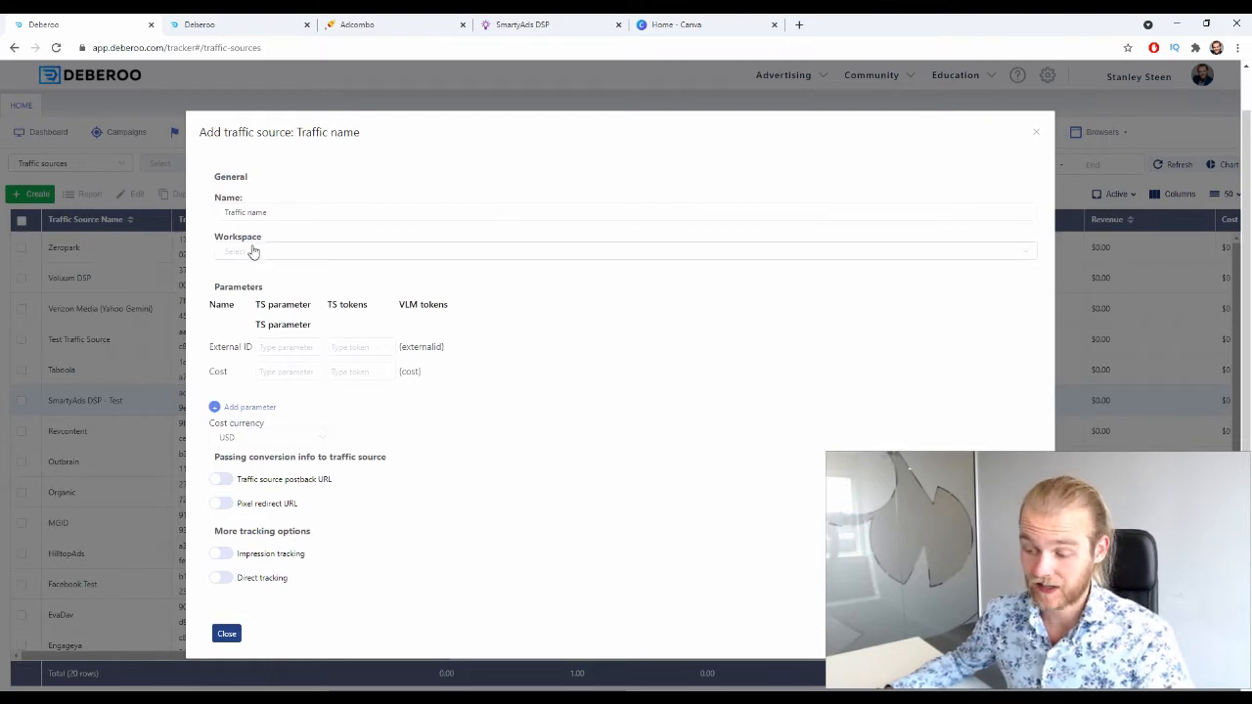
left_click(259, 280)
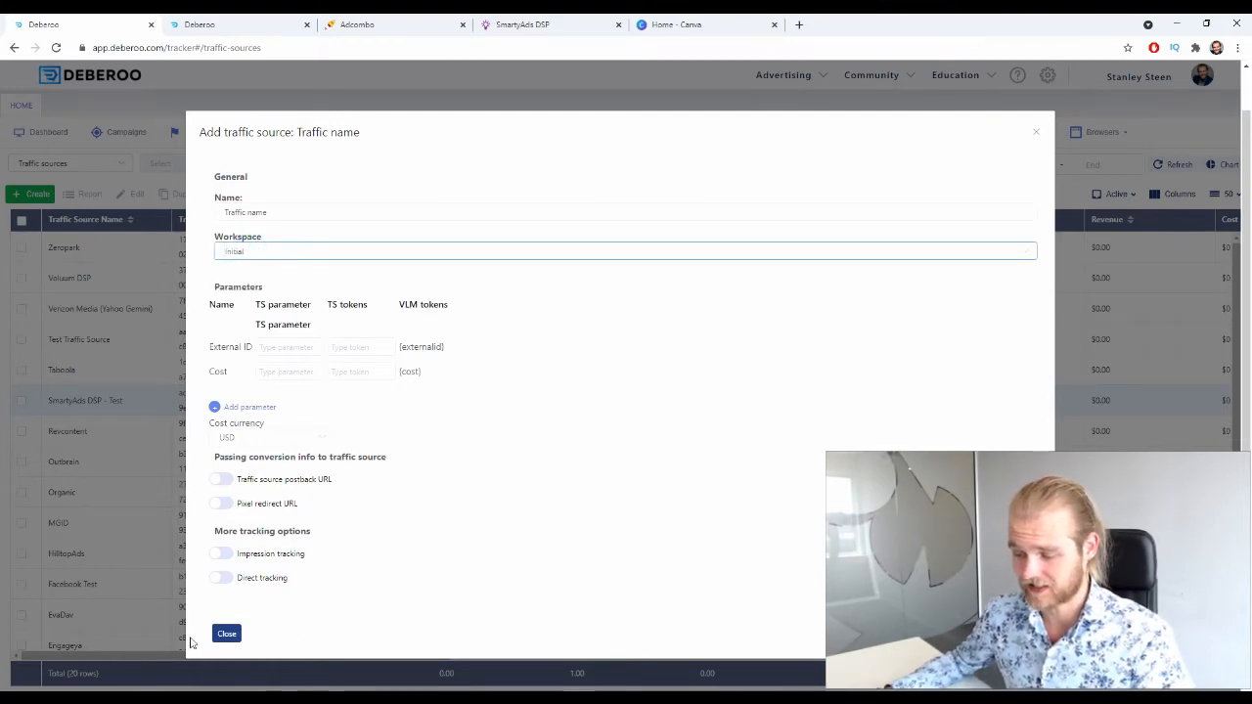
left_click(226, 633)
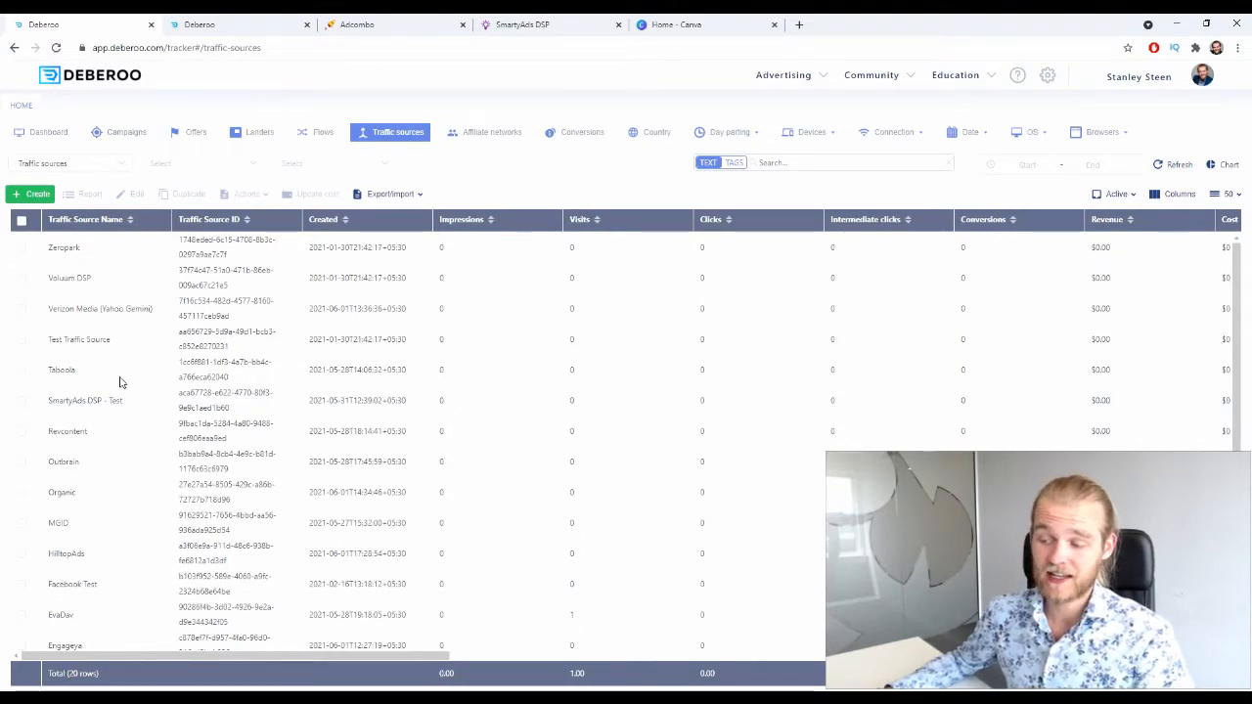
Step: Open the tracker's offers list, and preview the My Diary prelanding page of the Harmonica - IE offer in Adcombo
left_click(195, 133)
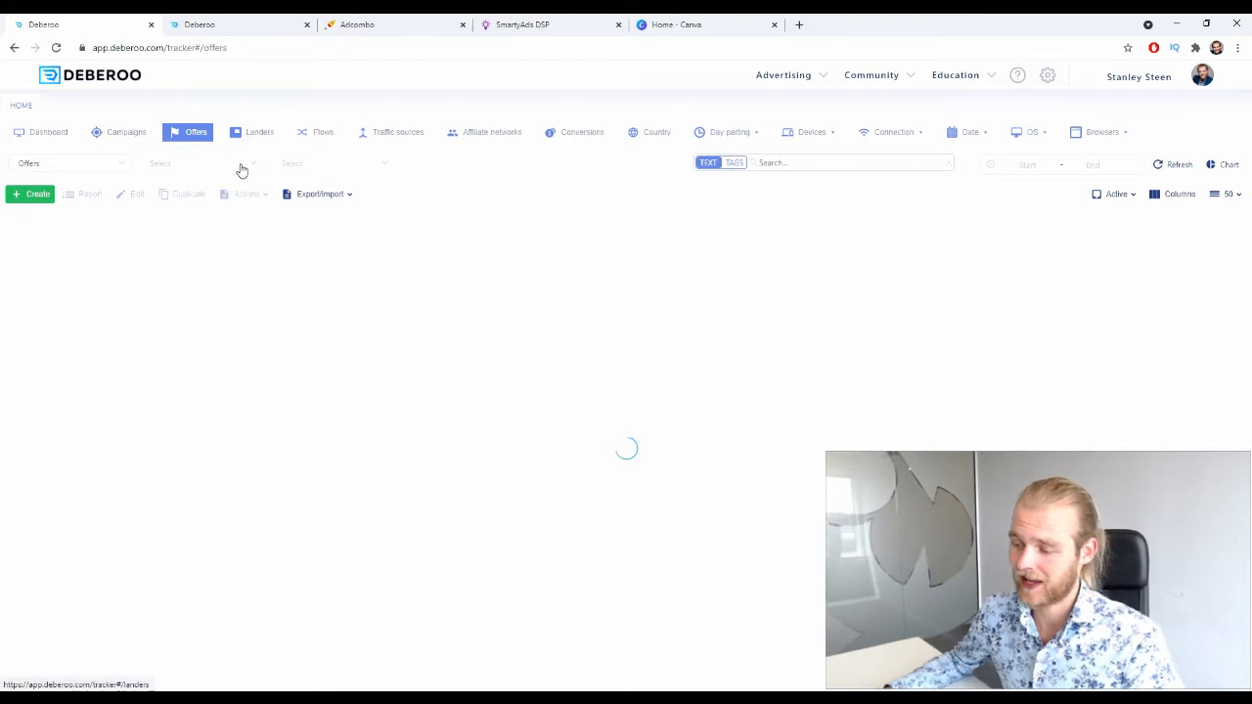
left_click(424, 21)
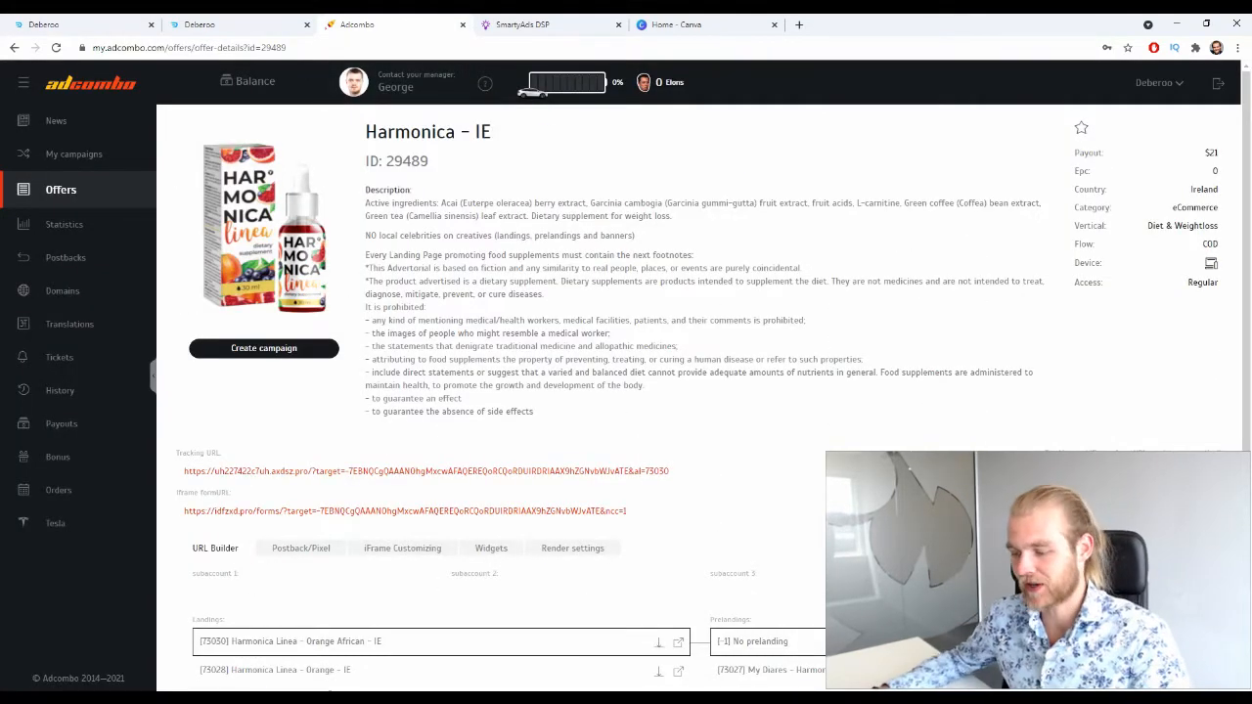
scroll(445, 423, "down", 1)
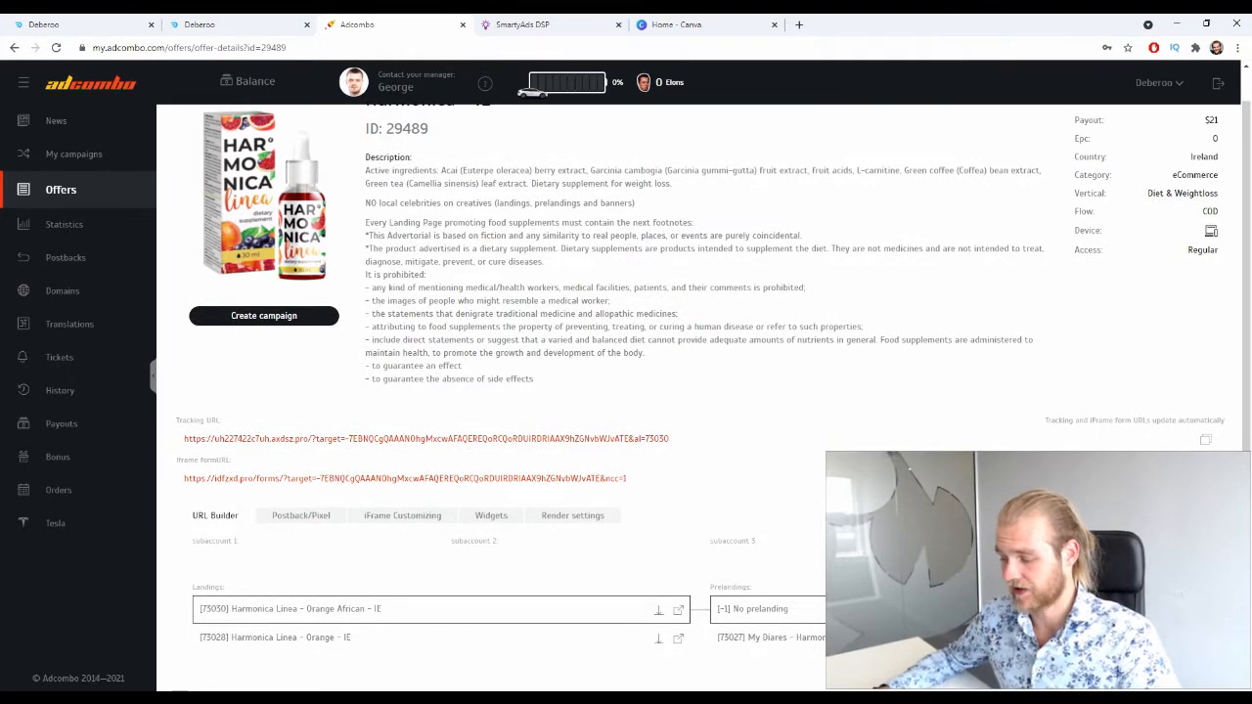
left_click(1195, 639)
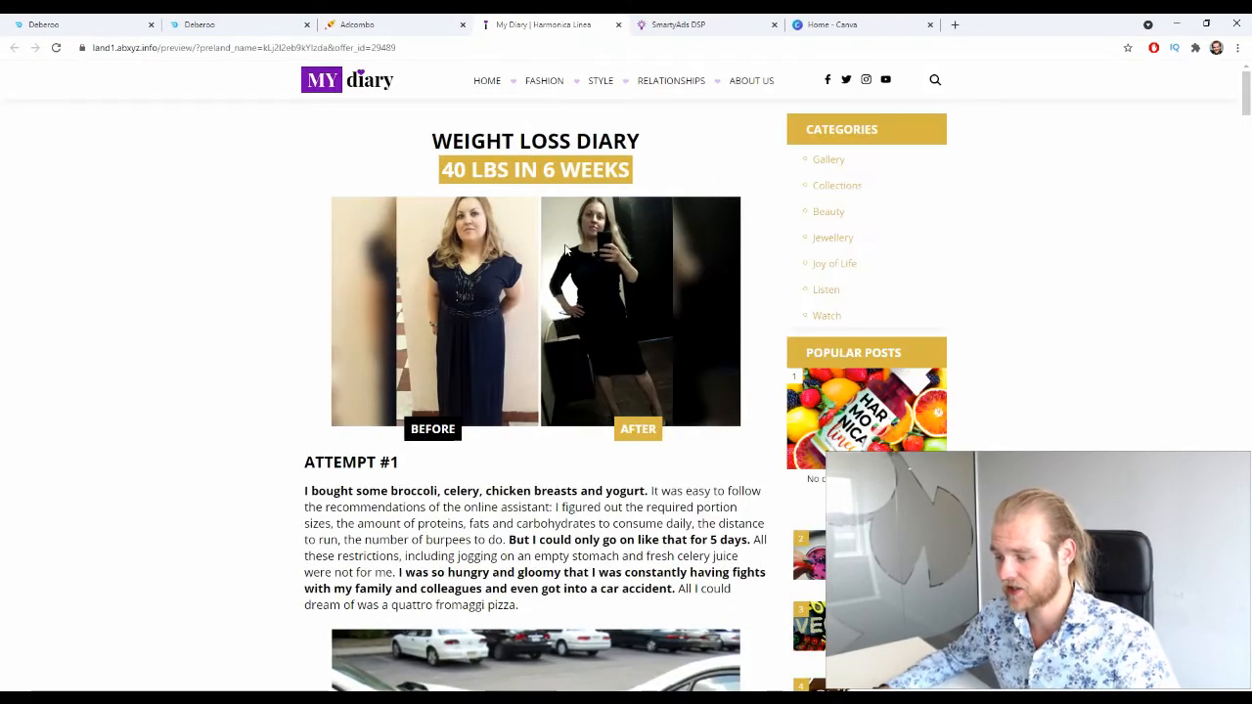
scroll(564, 250, "down", 20)
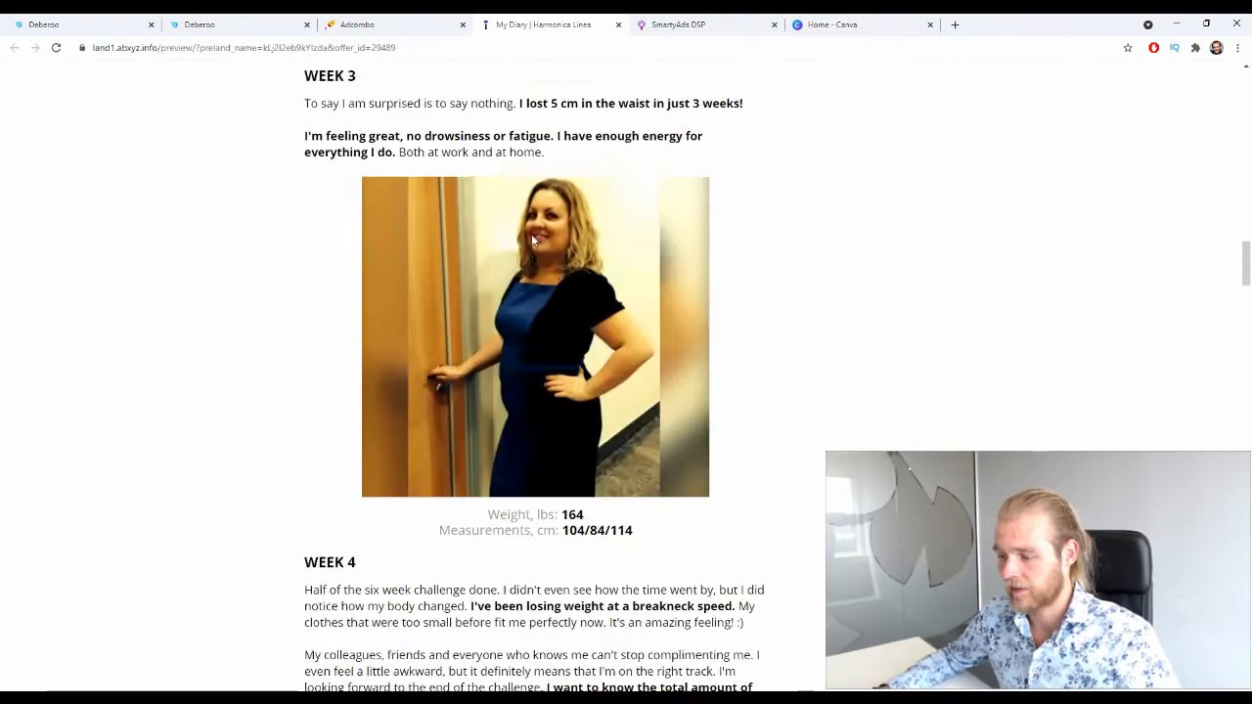
scroll(531, 234, "up", 20)
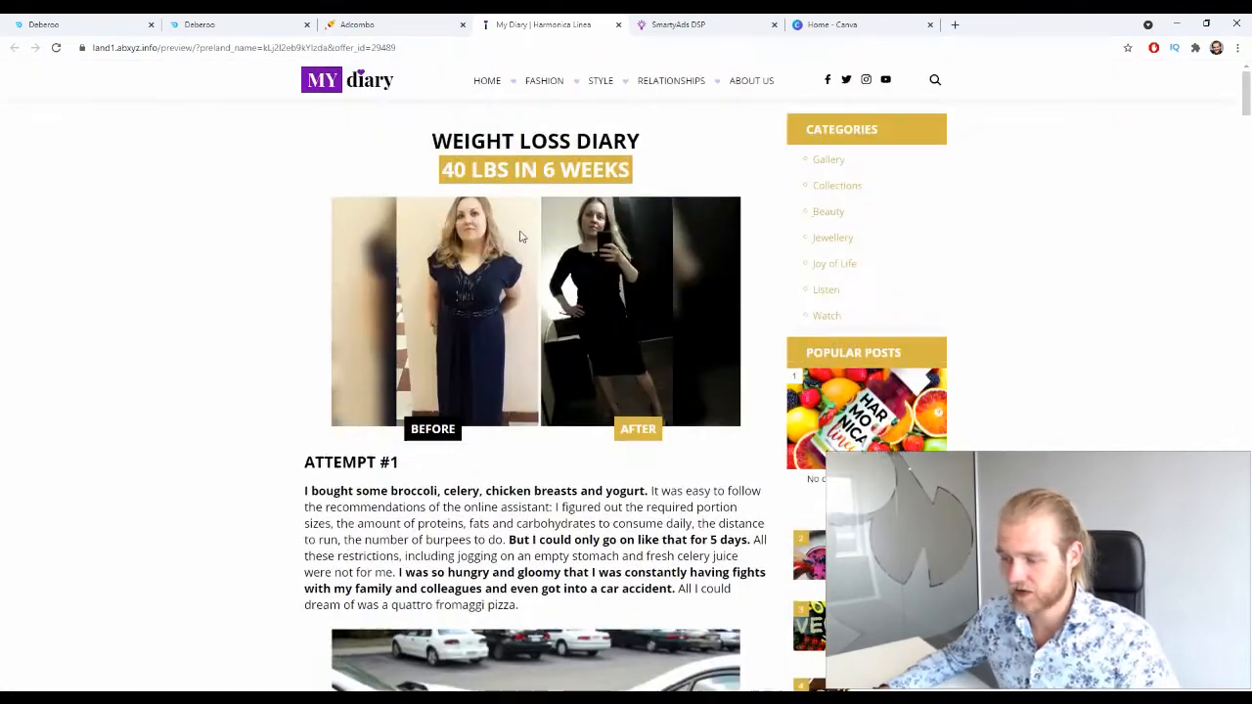
left_click(617, 24)
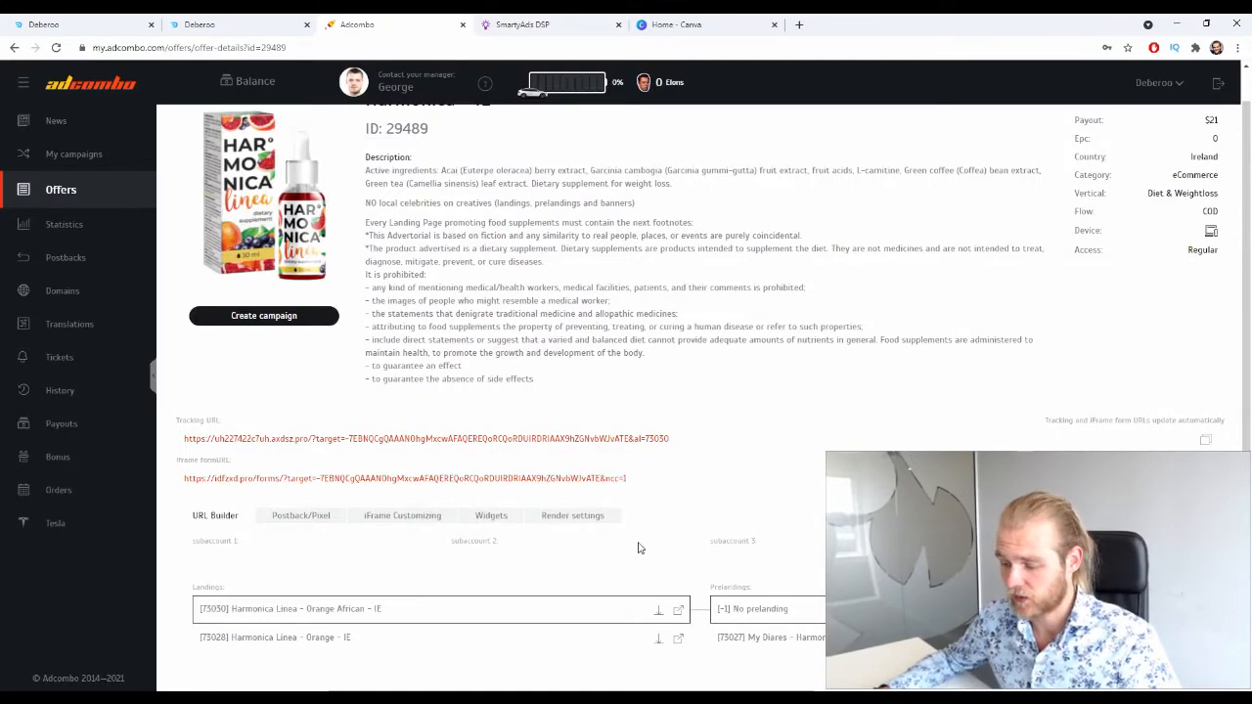
Step: Select No prelanding for the Harmonica offer and preview its Orange African - IE and Orange - IE landing pages
left_click(763, 611)
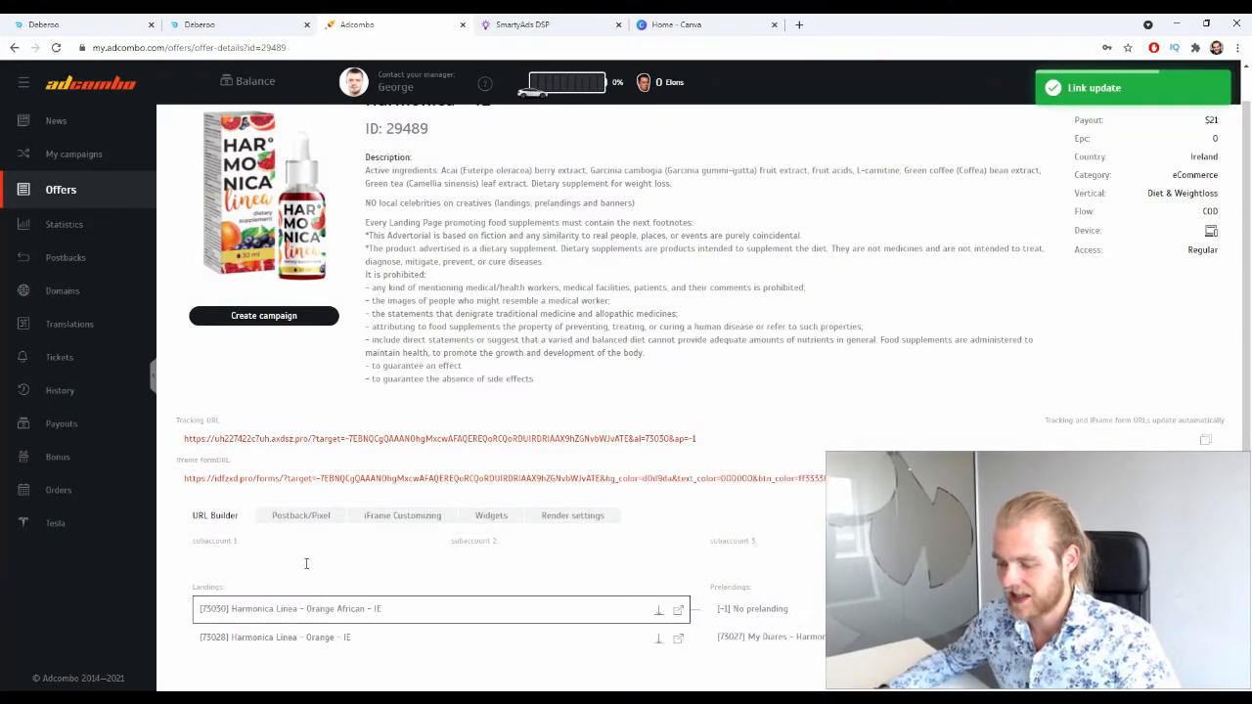
left_click(678, 610)
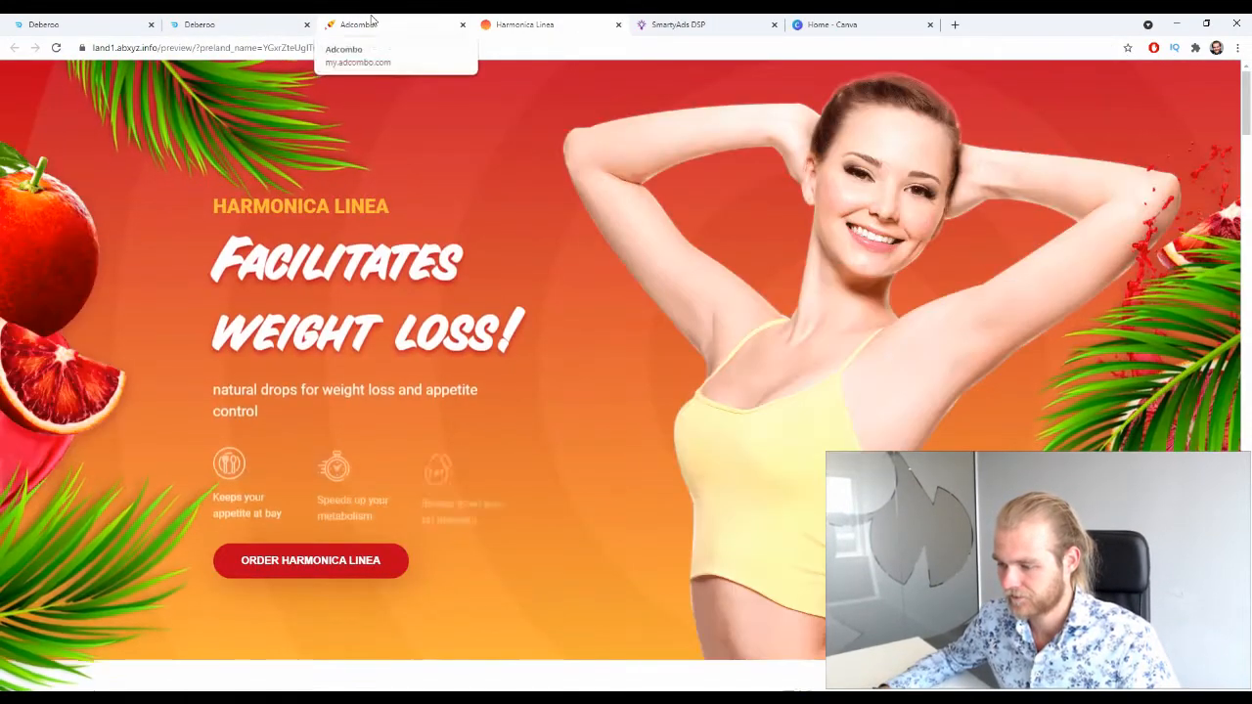
left_click(372, 22)
left_click(674, 640)
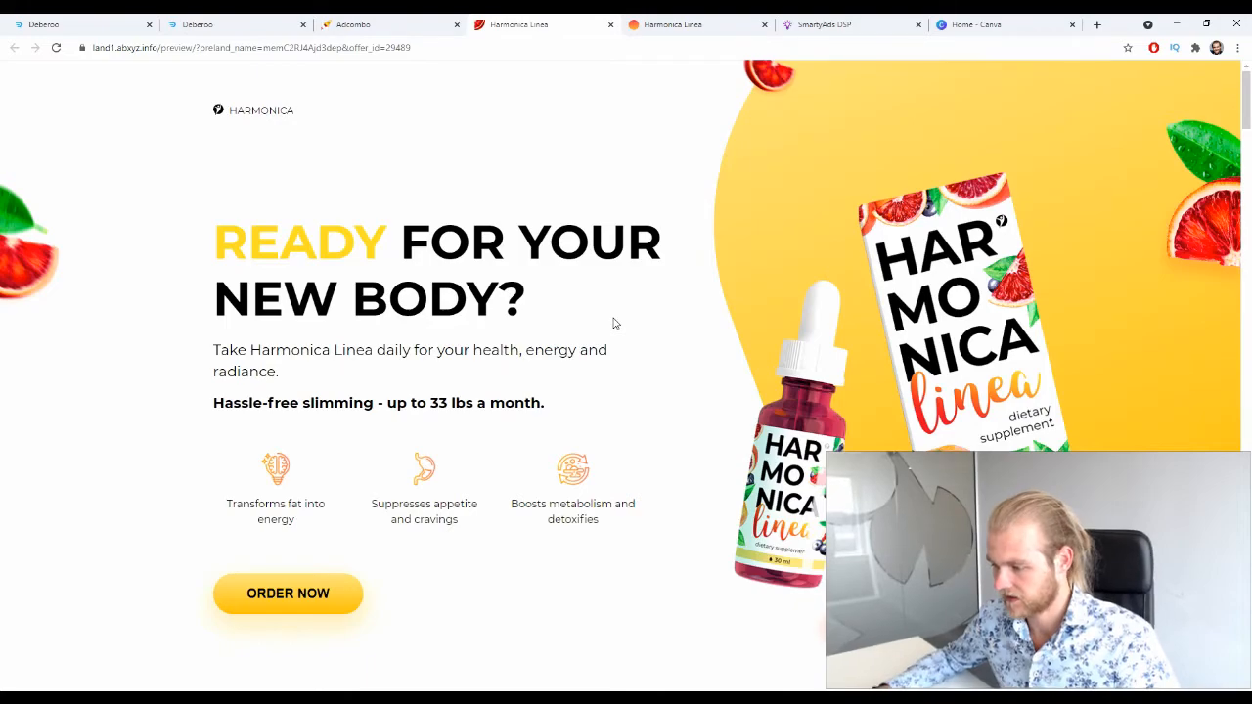
scroll(617, 323, "down", 15)
scroll(621, 332, "up", 5)
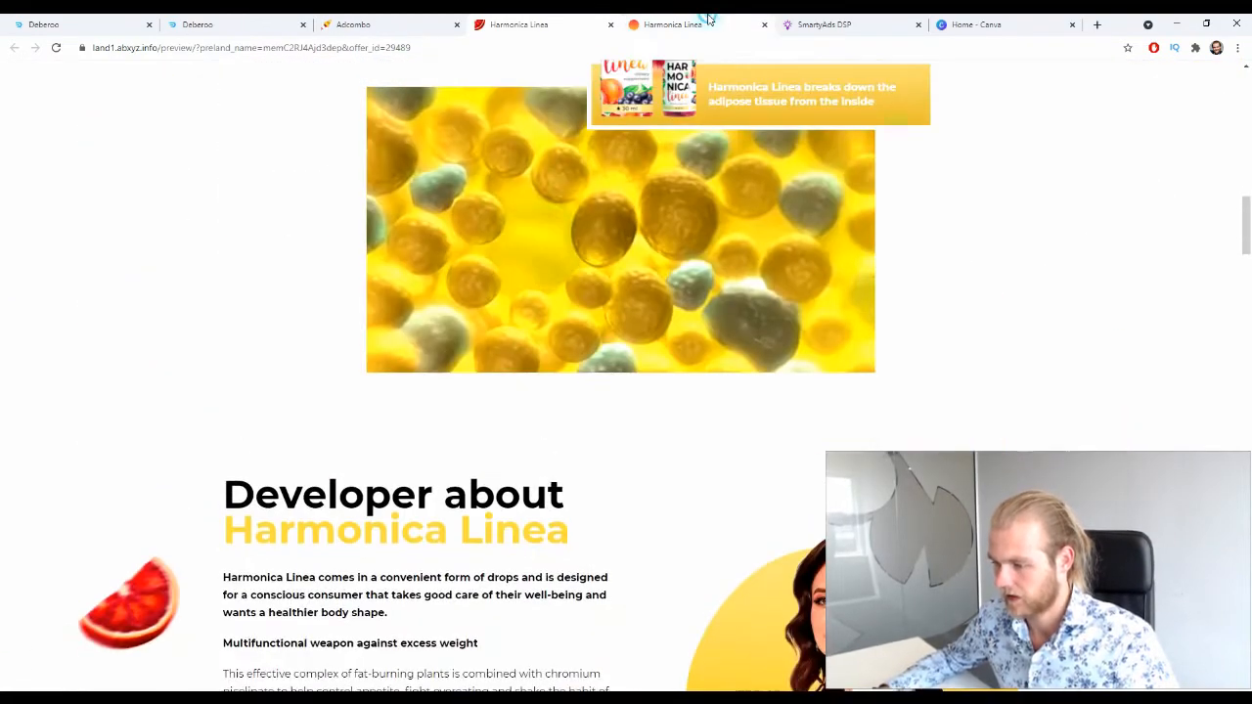
Step: Review the full Orange African - IE landing page and close the Orange - IE landing preview
left_click(709, 18)
scroll(397, 347, "down", 3)
scroll(398, 347, "up", 3)
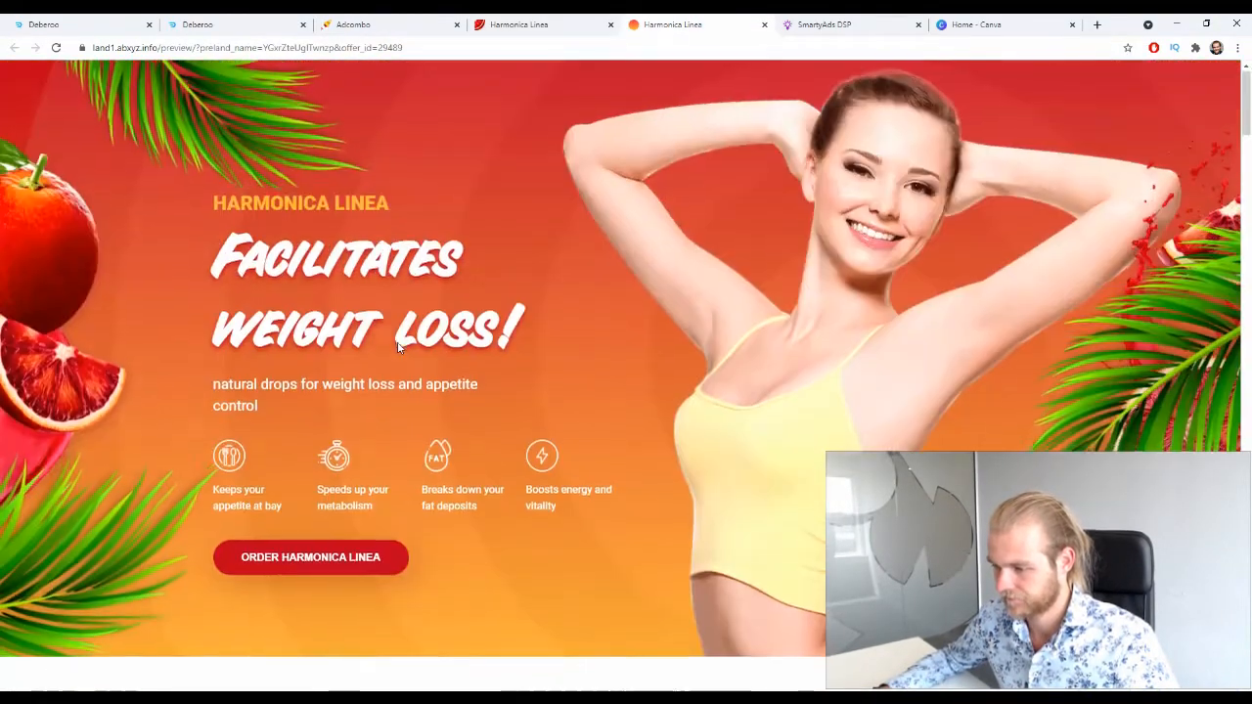
scroll(398, 347, "down", 12)
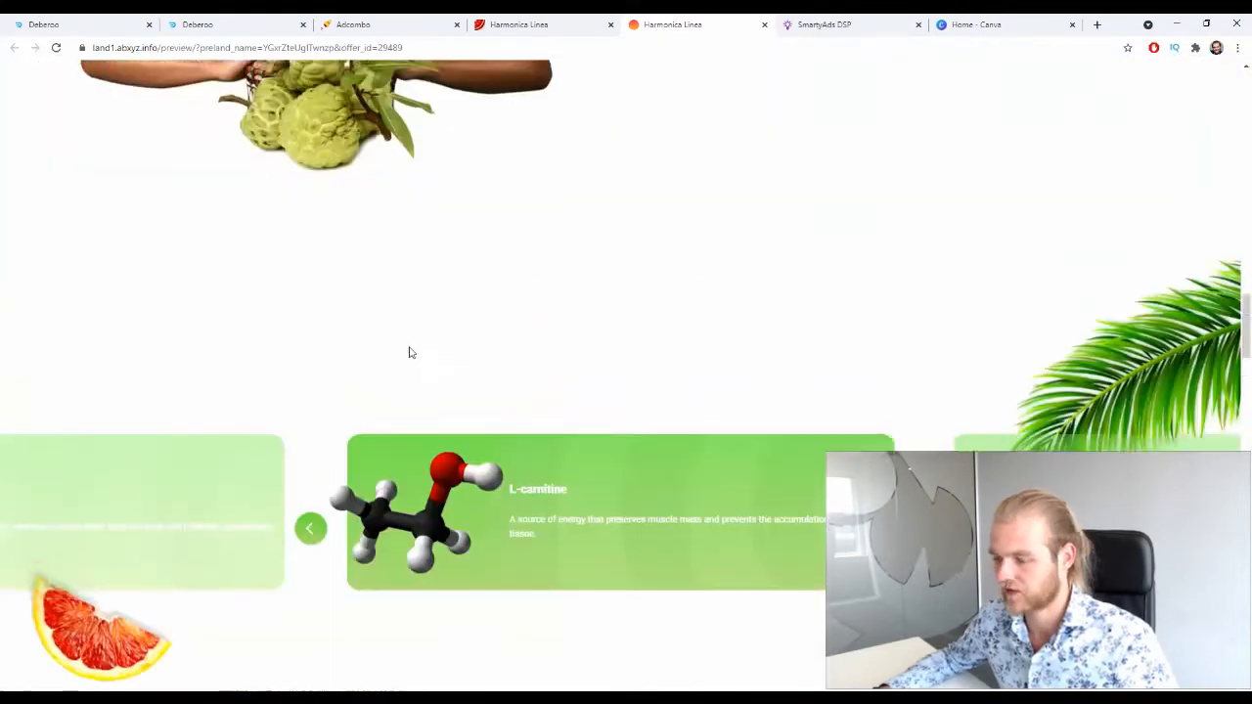
scroll(410, 352, "down", 5)
scroll(414, 338, "up", 15)
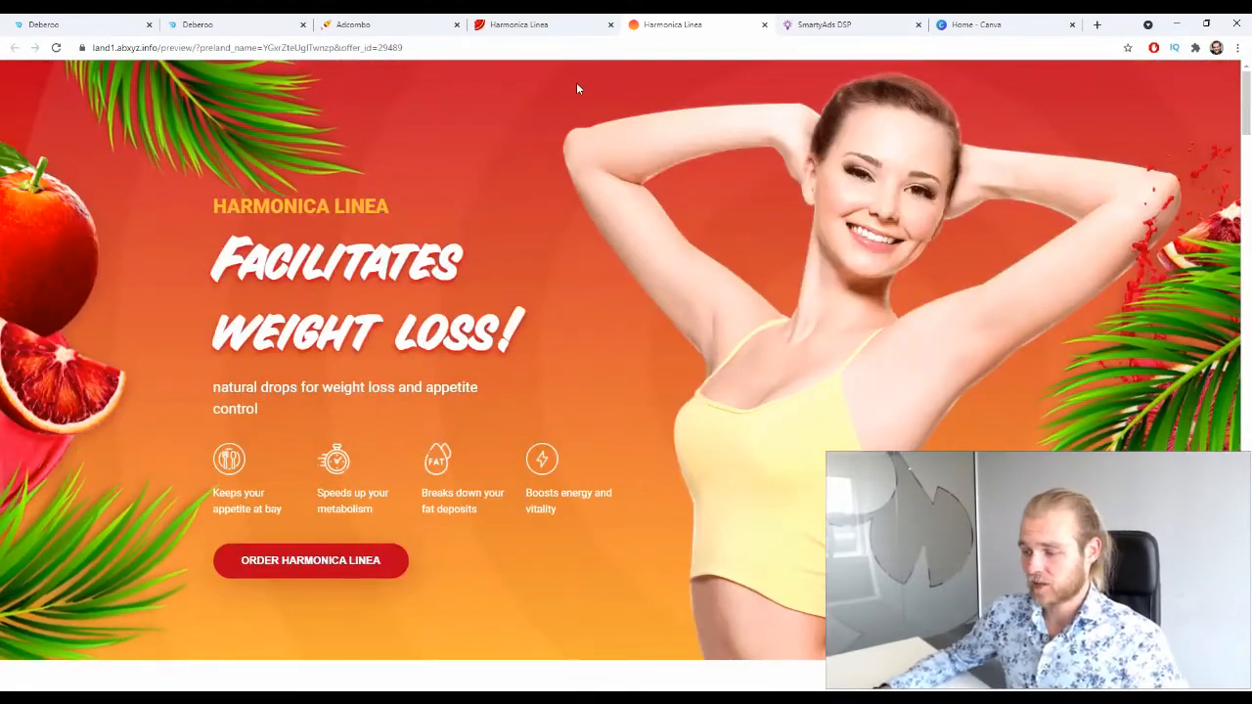
left_click(598, 26)
left_click(608, 24)
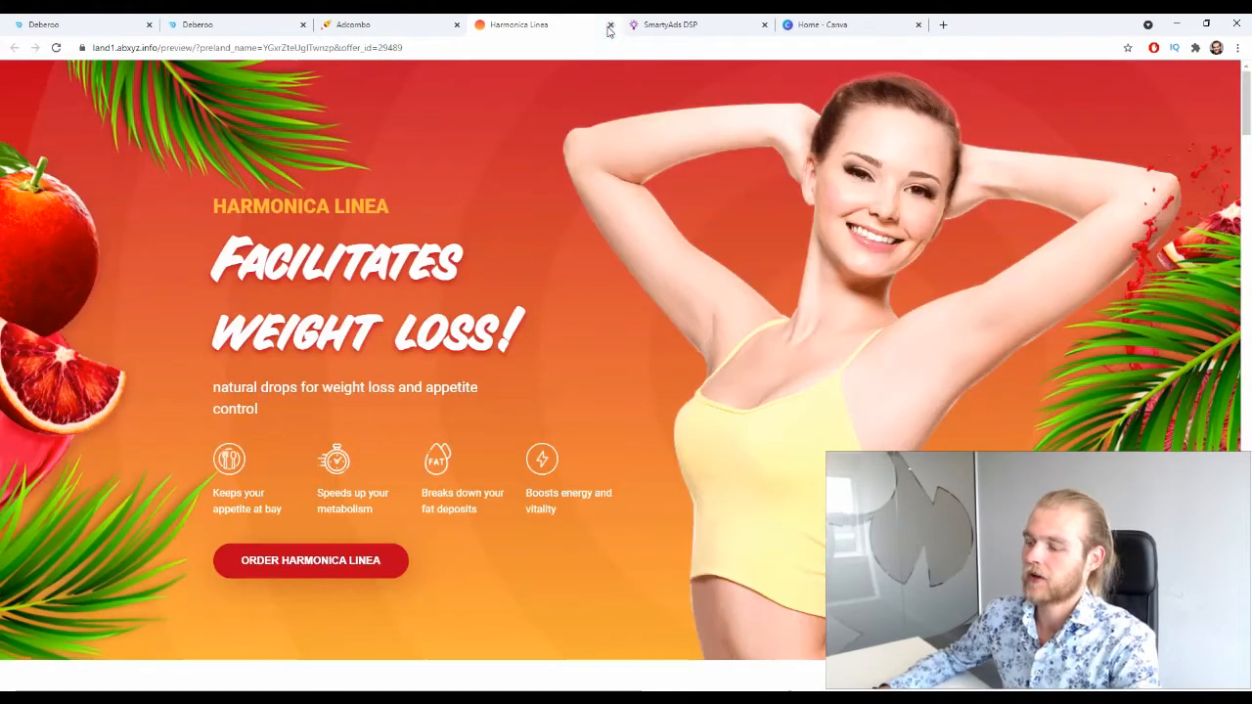
Step: Close the landing preview and compare the Harmonica offer's tracking URL with the Orange - IE and Orange African - IE landings selected
left_click(608, 25)
left_click(382, 24)
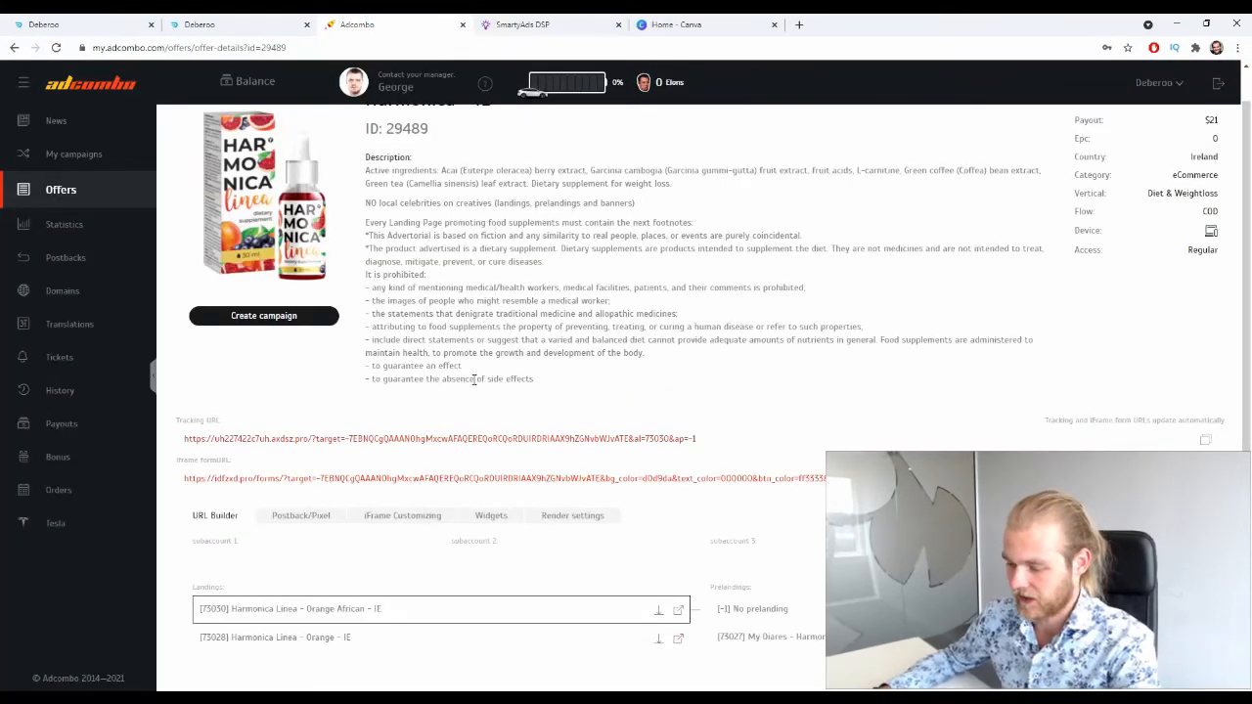
left_click(391, 638)
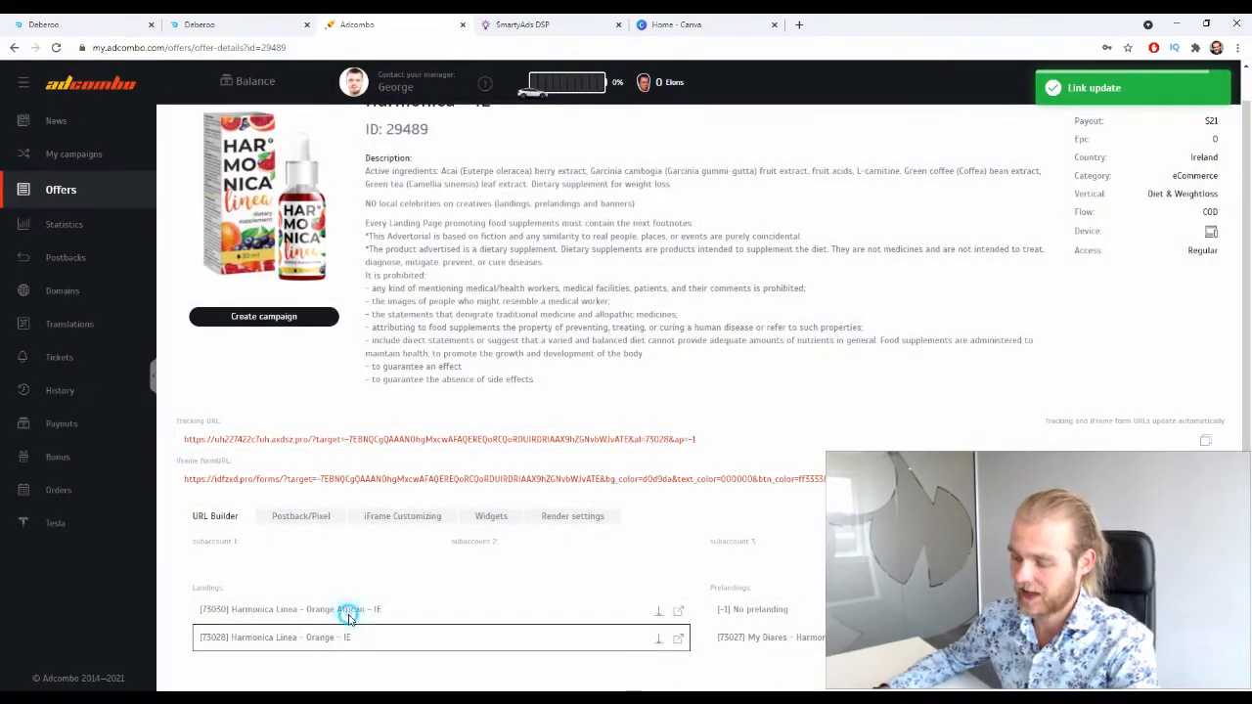
left_click(338, 610)
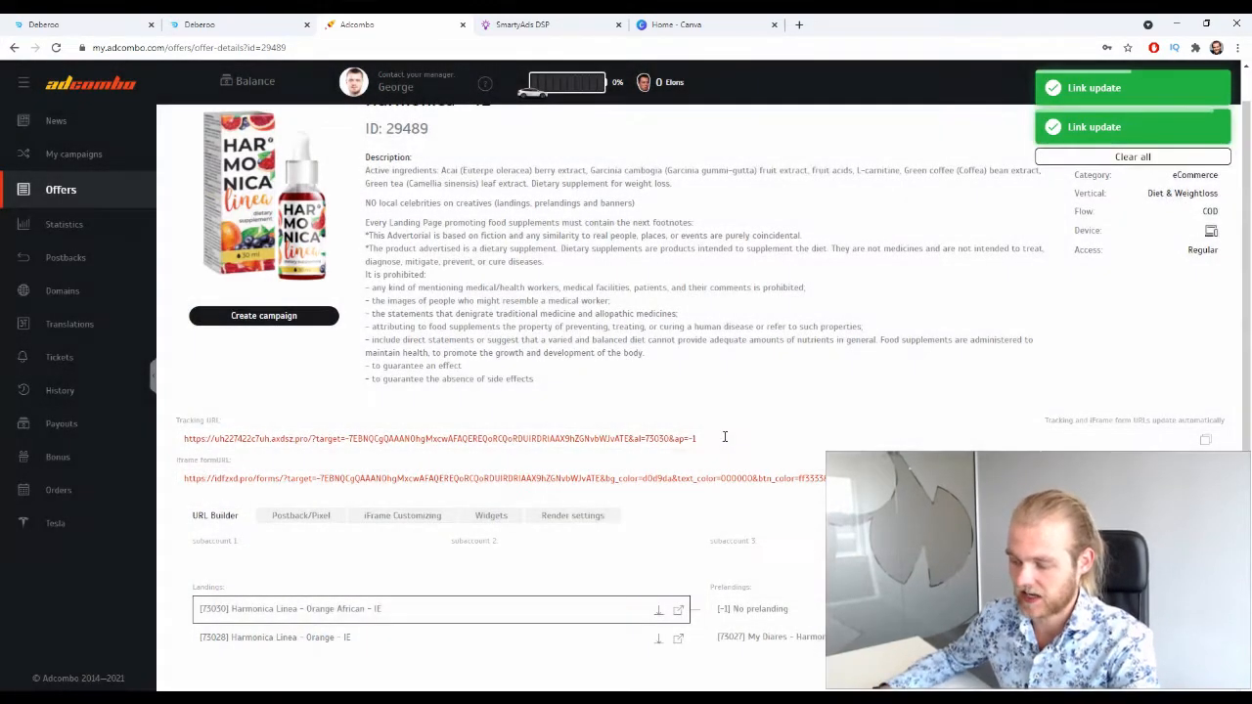
left_click_drag(721, 436, 641, 429)
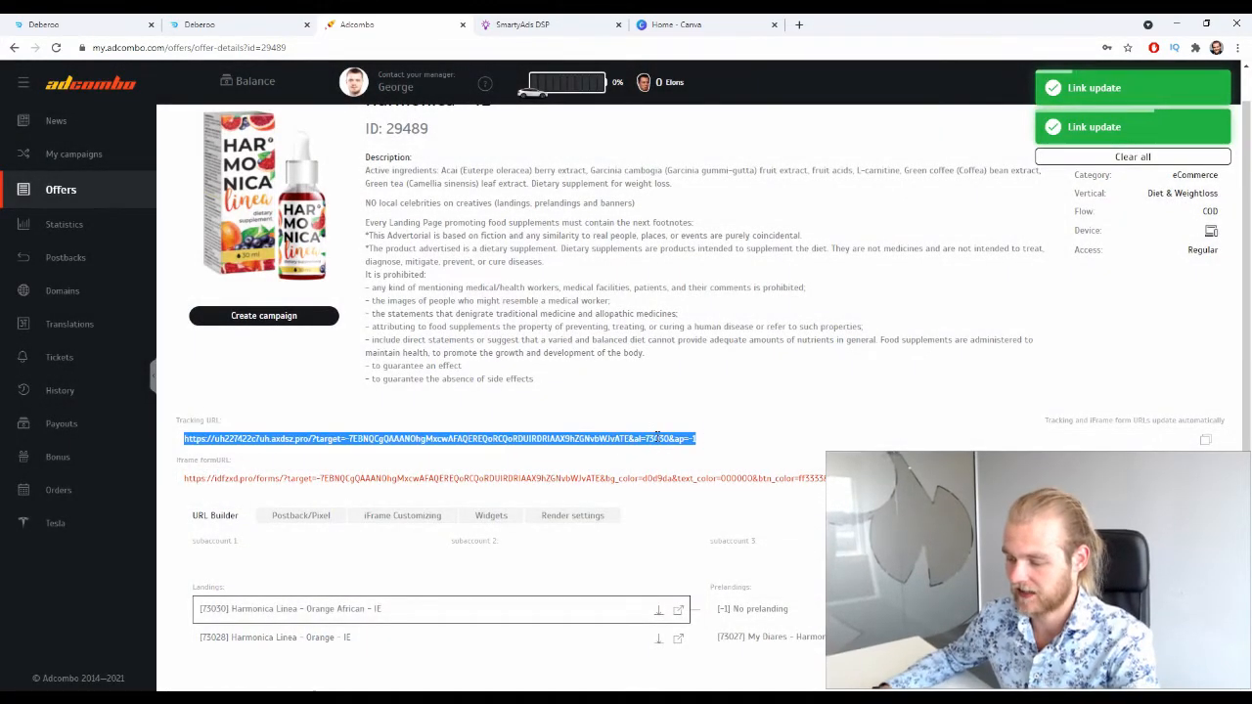
left_click(692, 435)
left_click(646, 437)
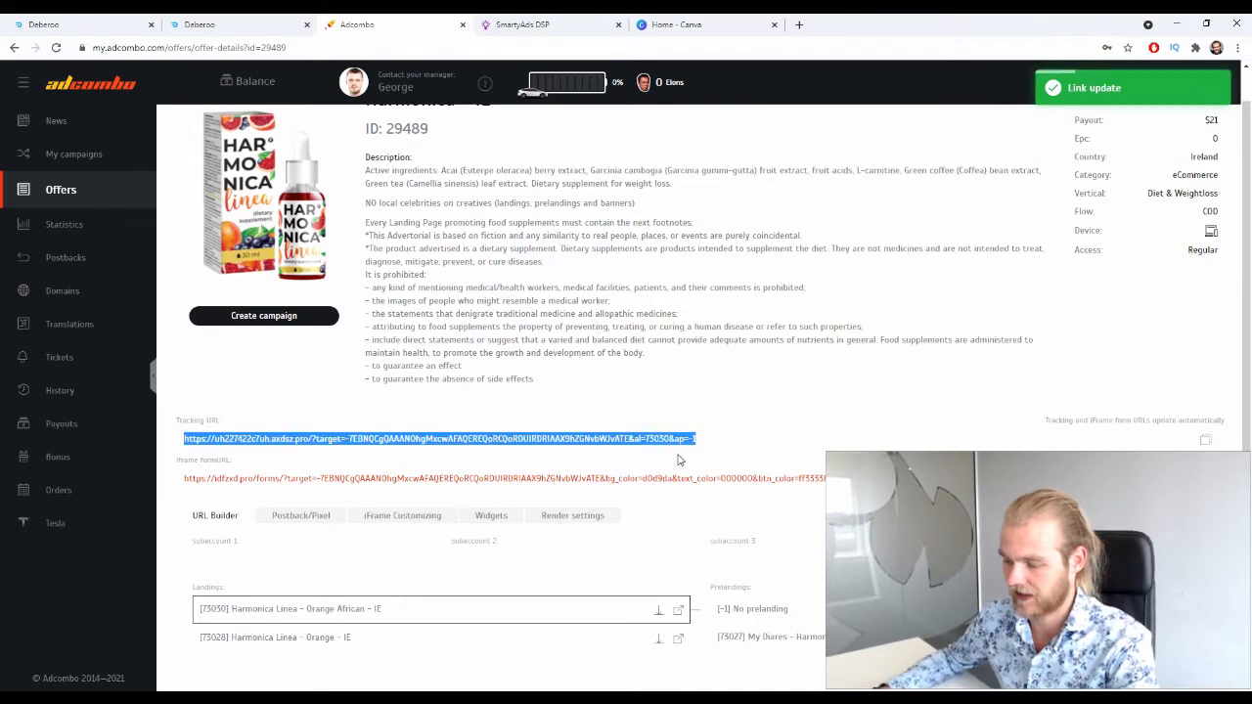
left_click(720, 421)
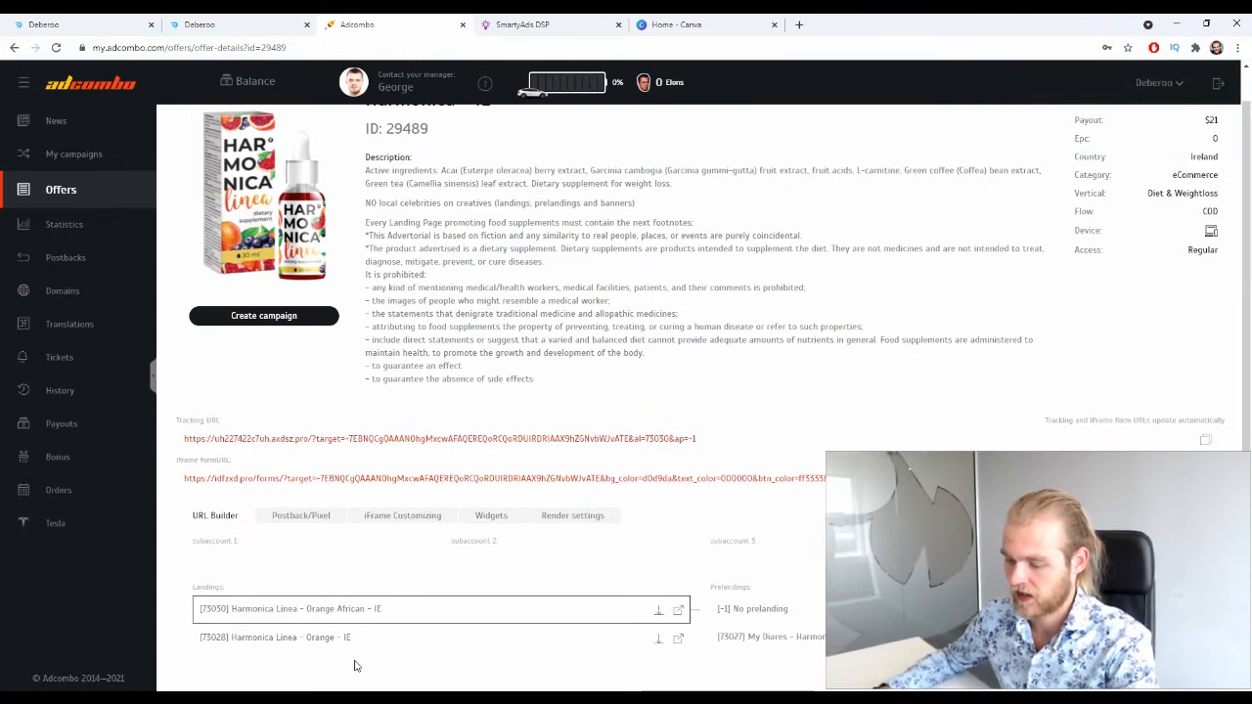
Step: Switch between both Harmonica landings again, settling on Orange African - IE with No prelanding
left_click(322, 637)
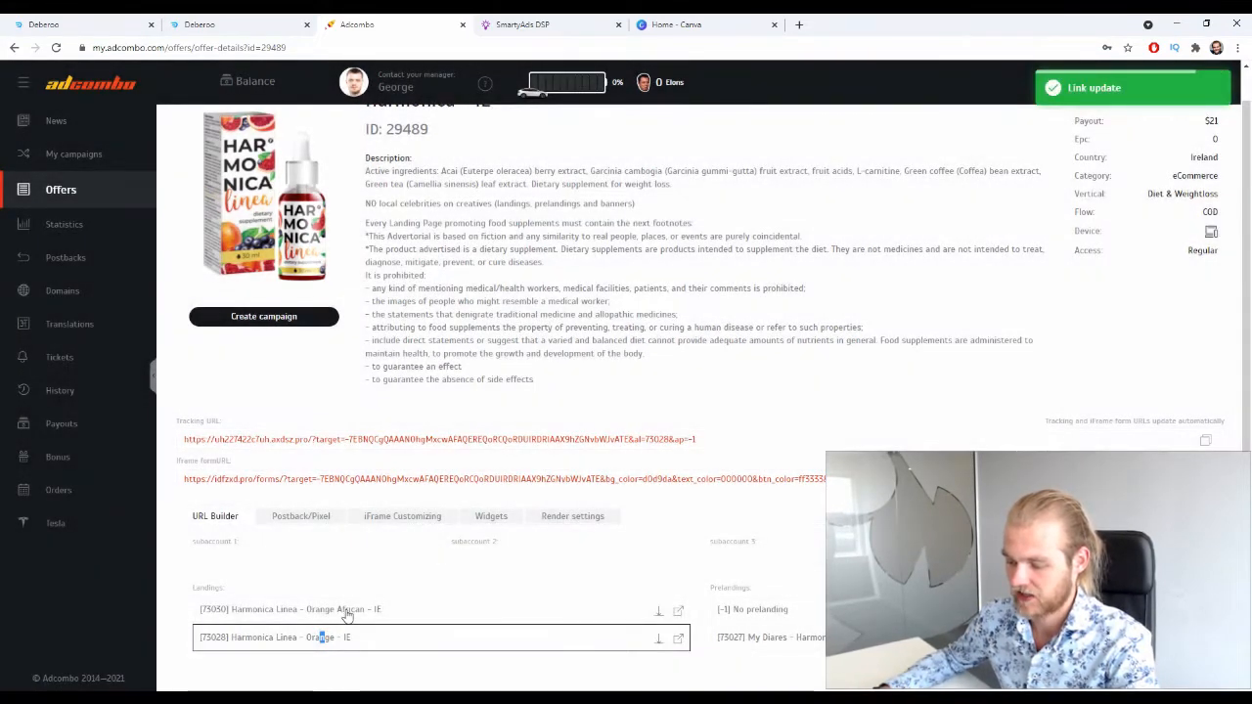
left_click(347, 611)
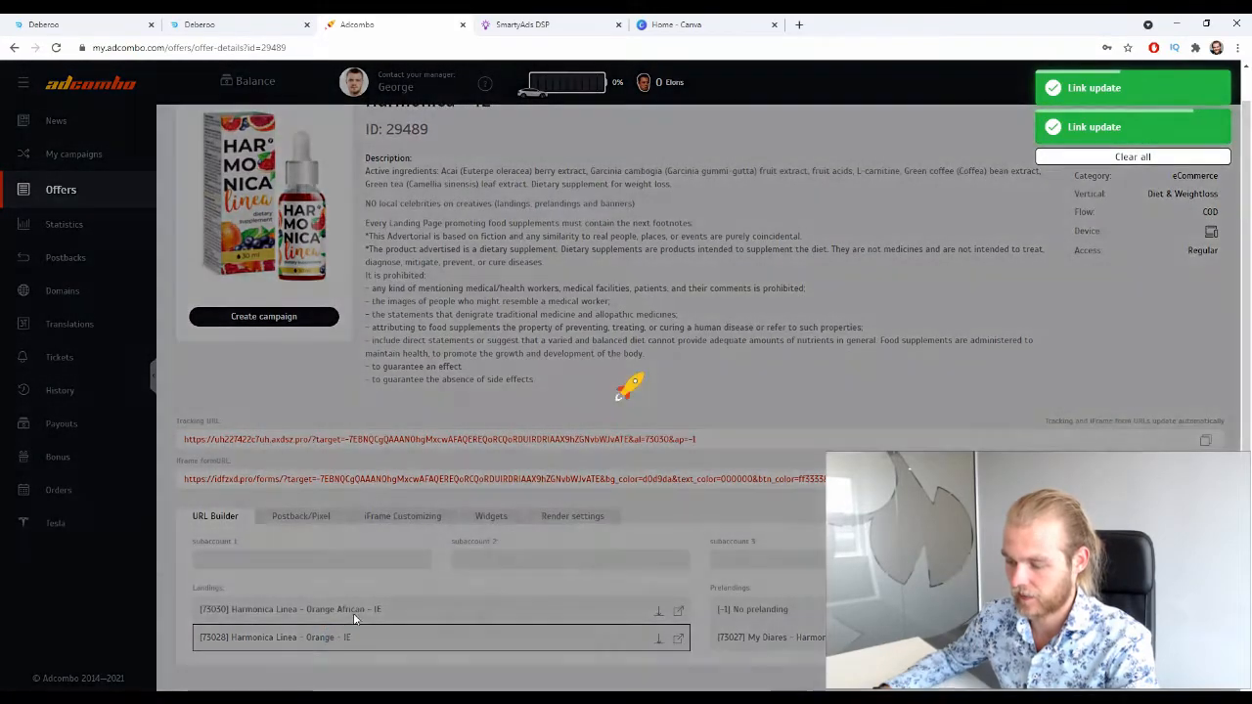
left_click(354, 610)
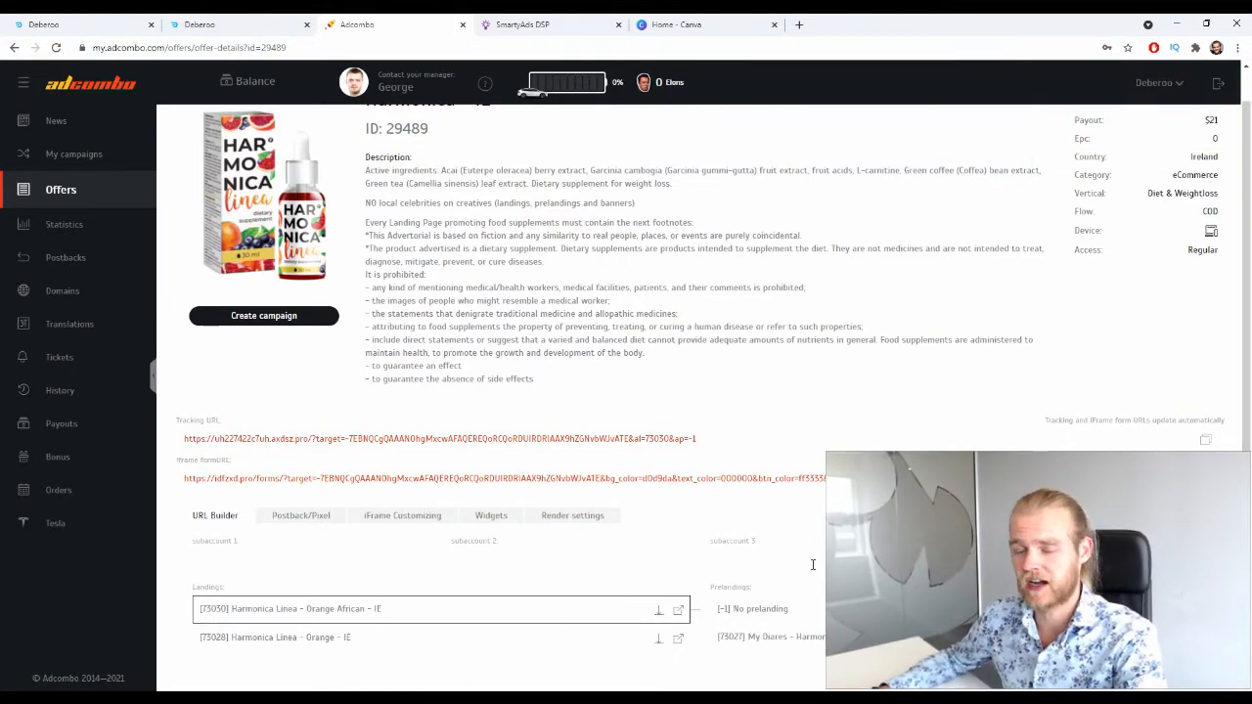
left_click(755, 609)
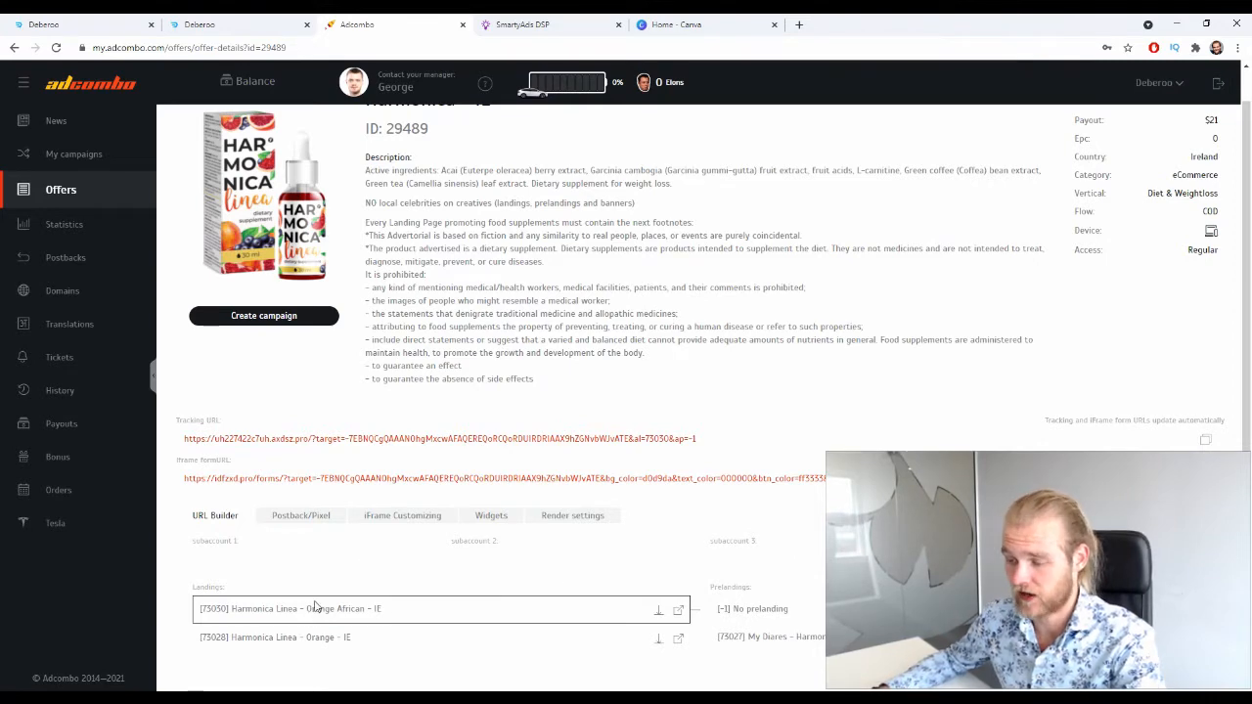
Step: Start a new offer in Deberoo with the Initial workspace, AdCombo as affiliate network and Ireland as country tag
left_click(59, 24)
left_click(21, 195)
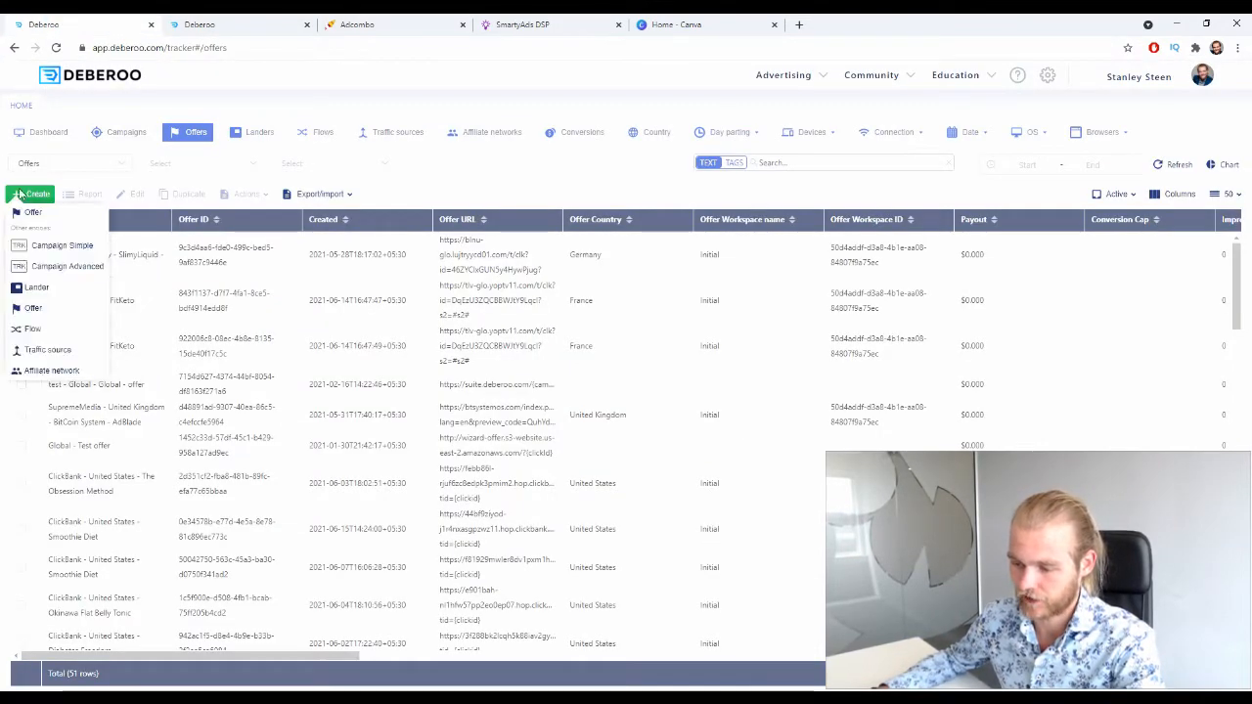
left_click(39, 214)
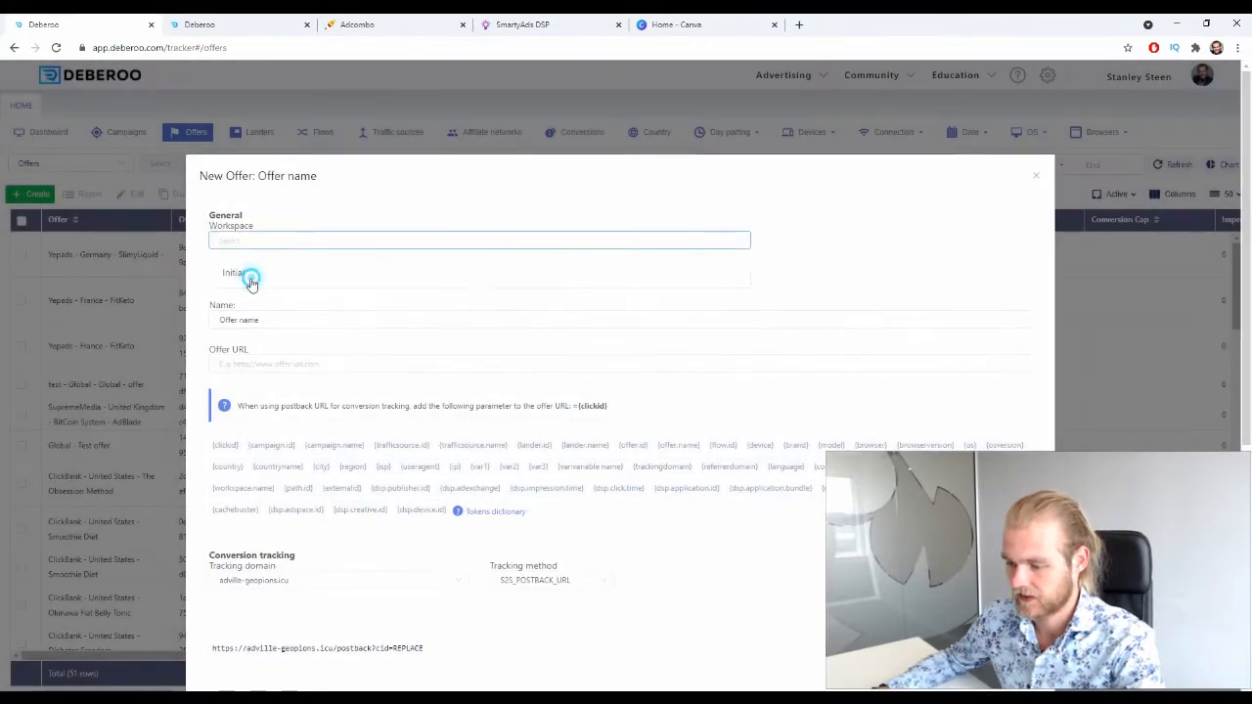
left_click(262, 283)
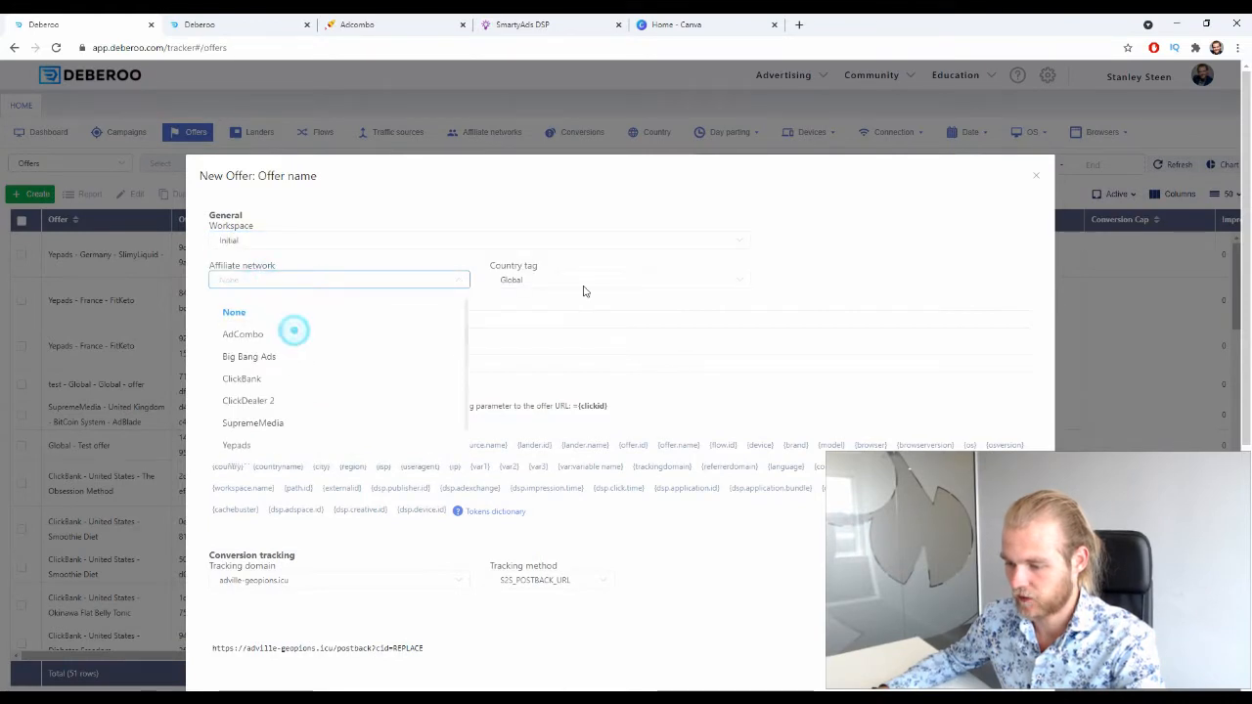
left_click(290, 328)
left_click(570, 283)
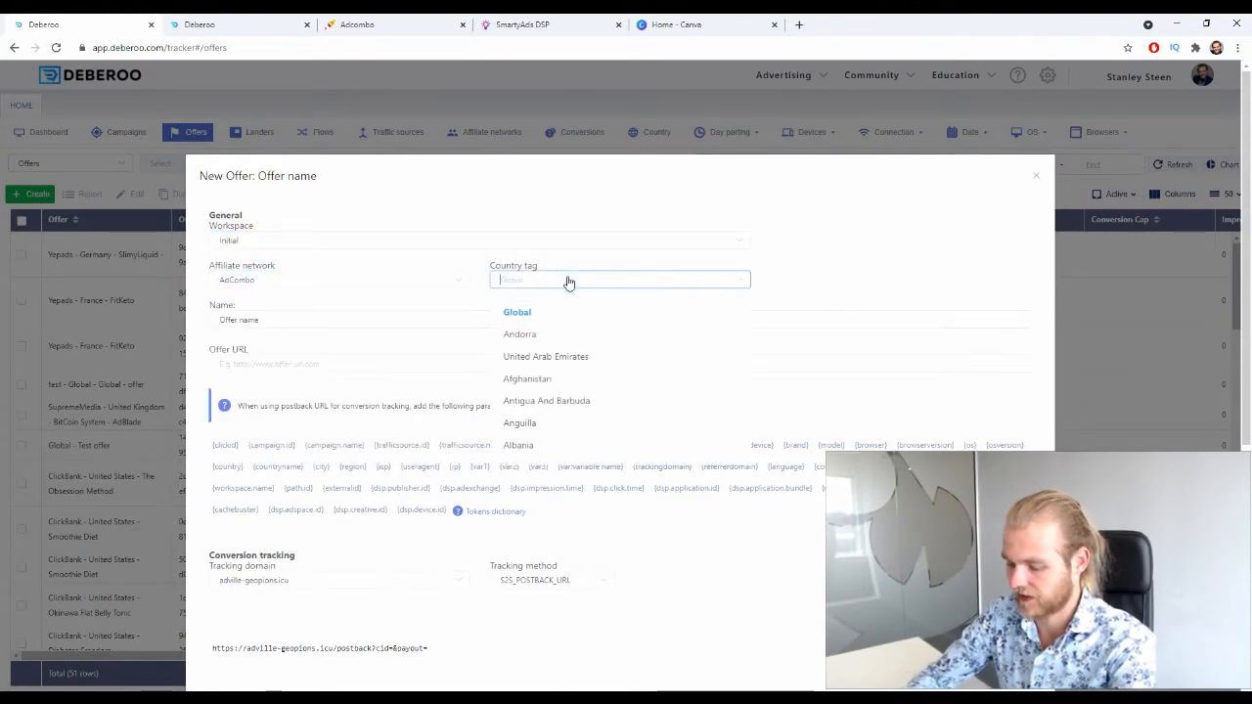
type("ire")
left_click(573, 359)
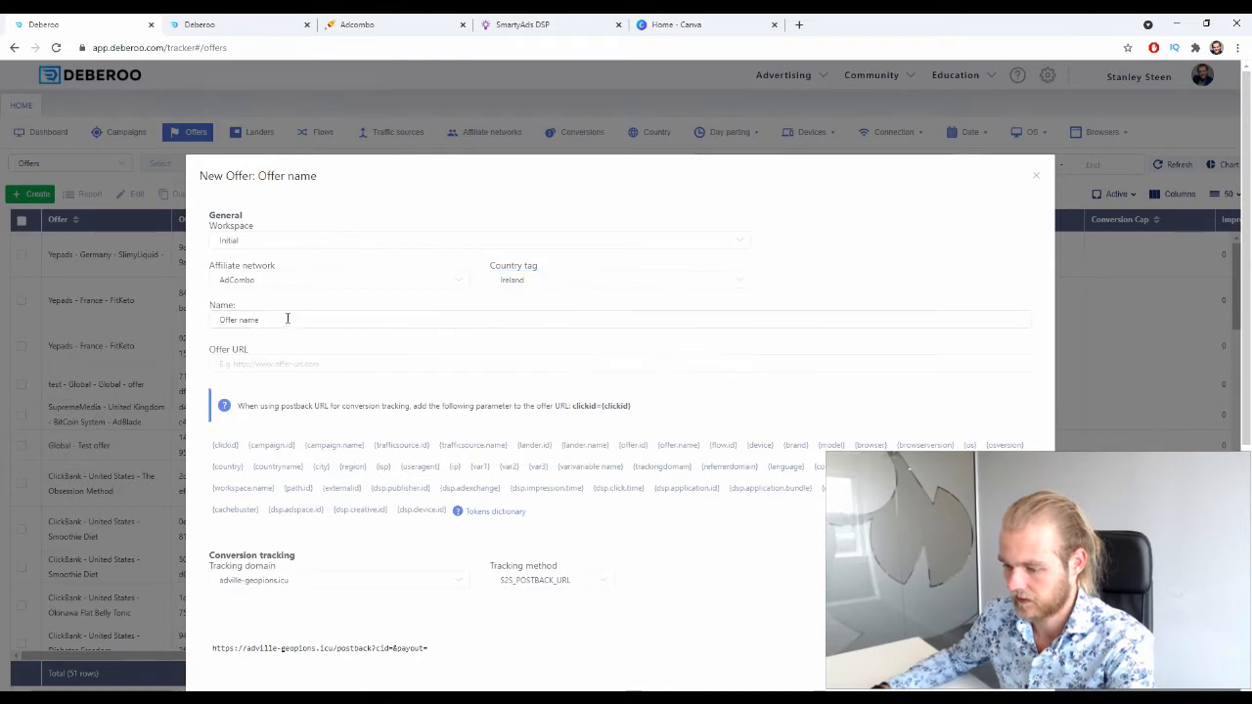
Step: Try to replace the new offer's default name directly in the form
left_click_drag(287, 318, 213, 323)
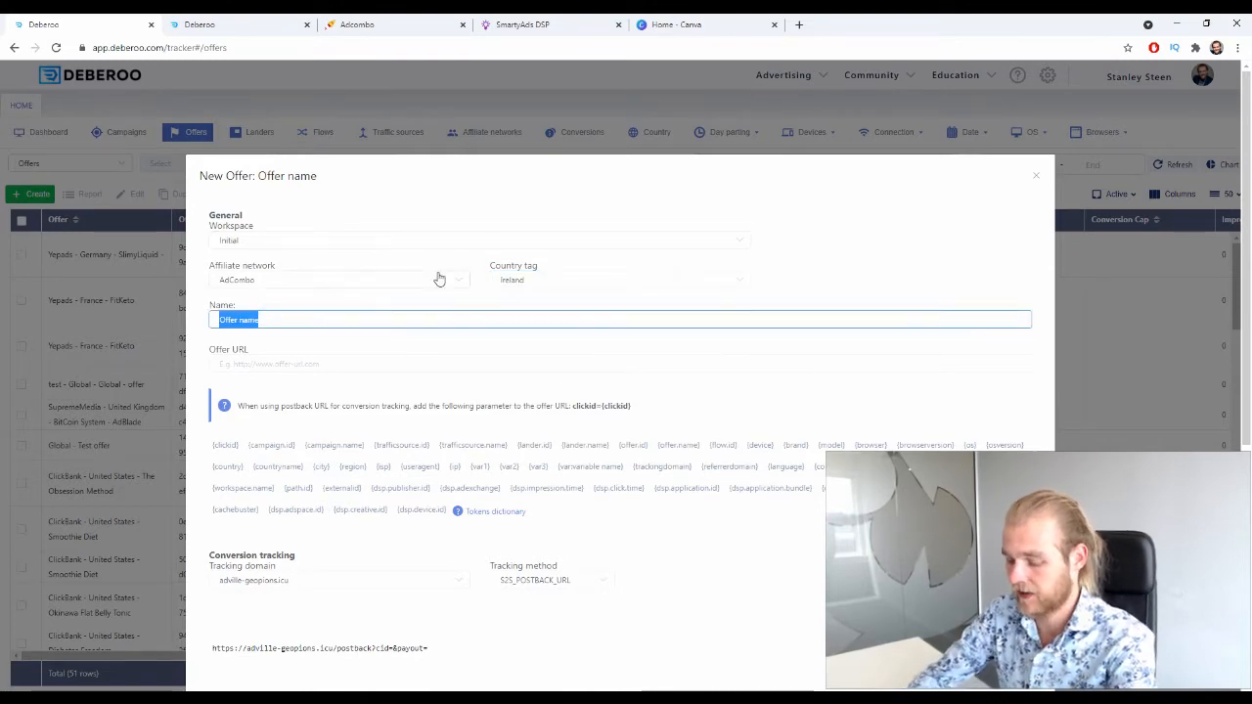
scroll(439, 280, "down", 3)
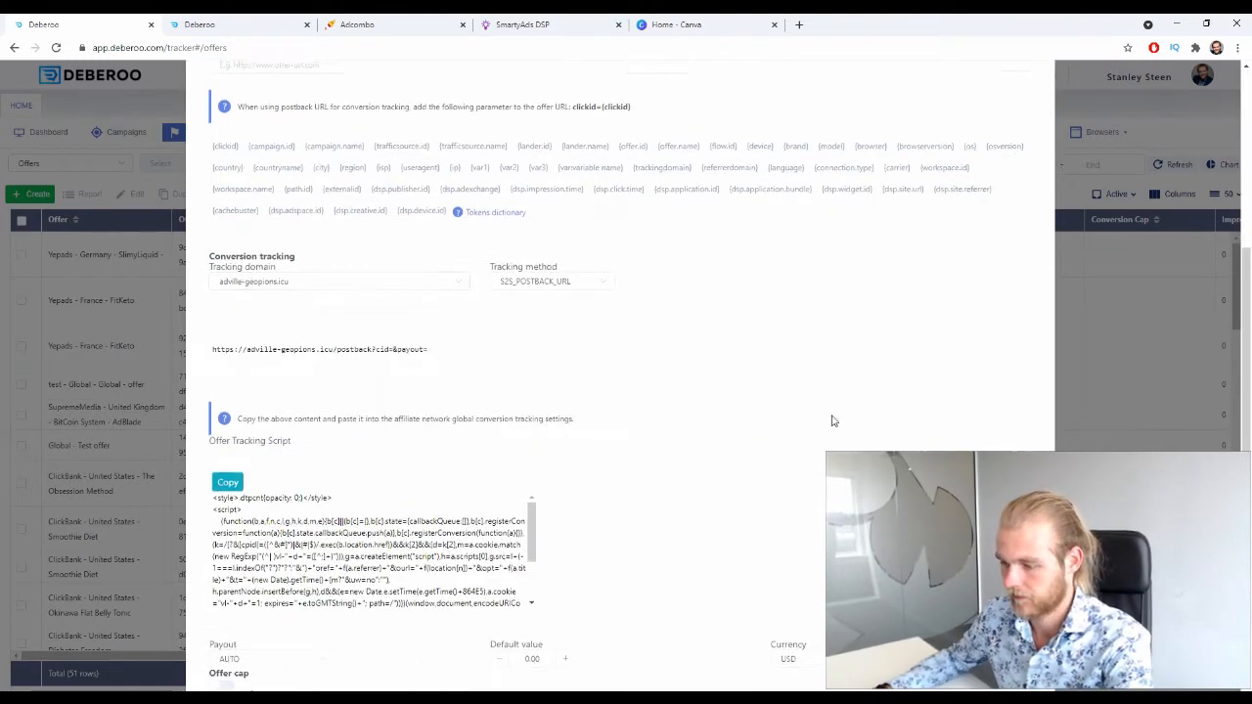
scroll(440, 280, "up", 3)
left_click(314, 319)
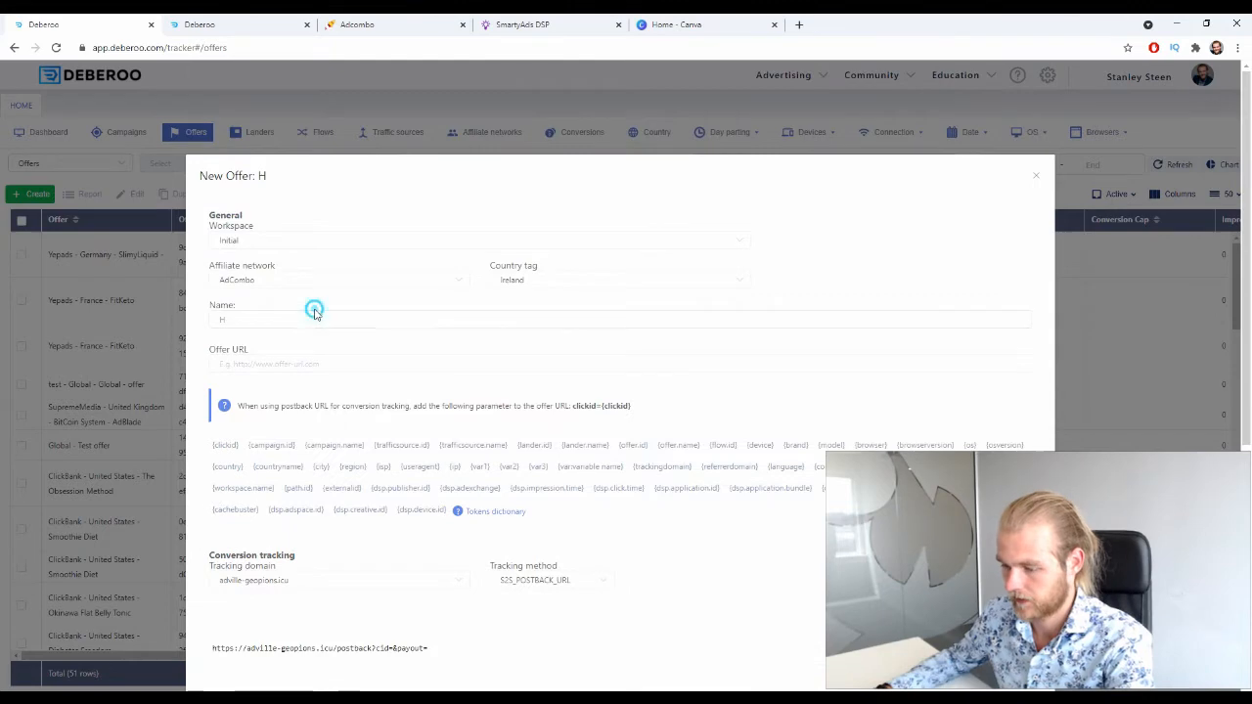
Step: Compose the text "Harmonica offer 1" in a blank browser tab and copy it
left_click(799, 25)
type("HarmonicaA")
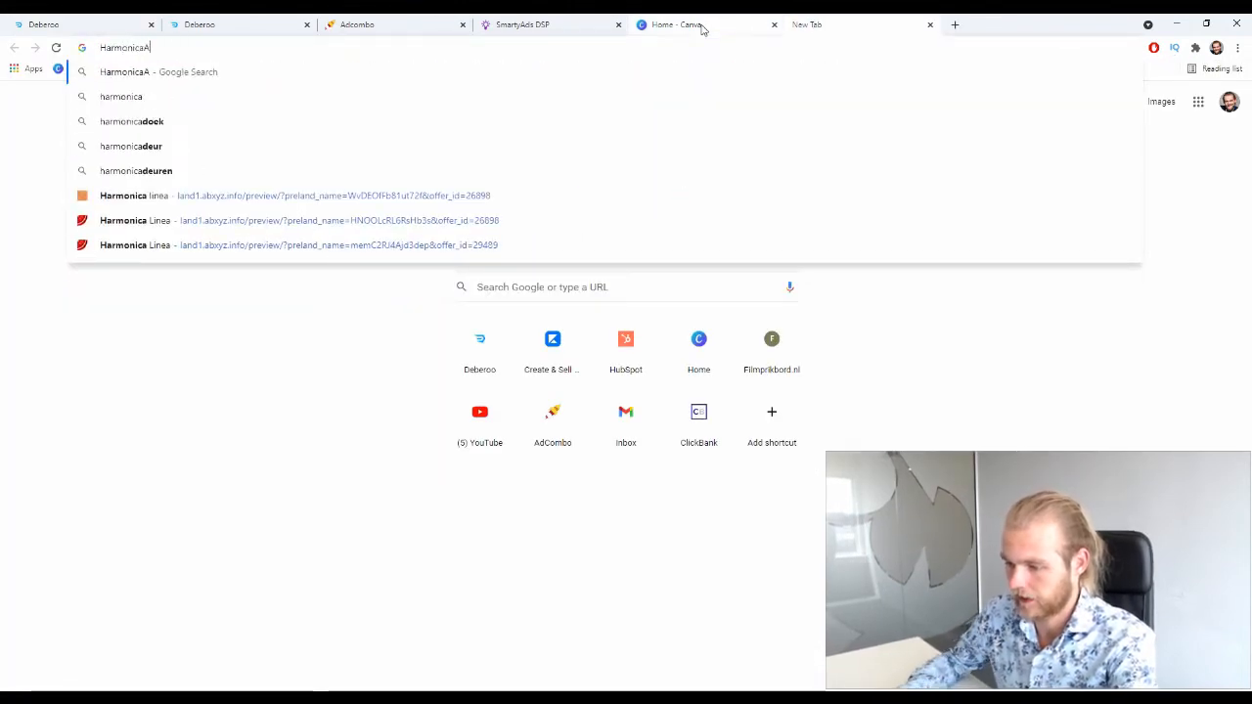
key("BackSpace")
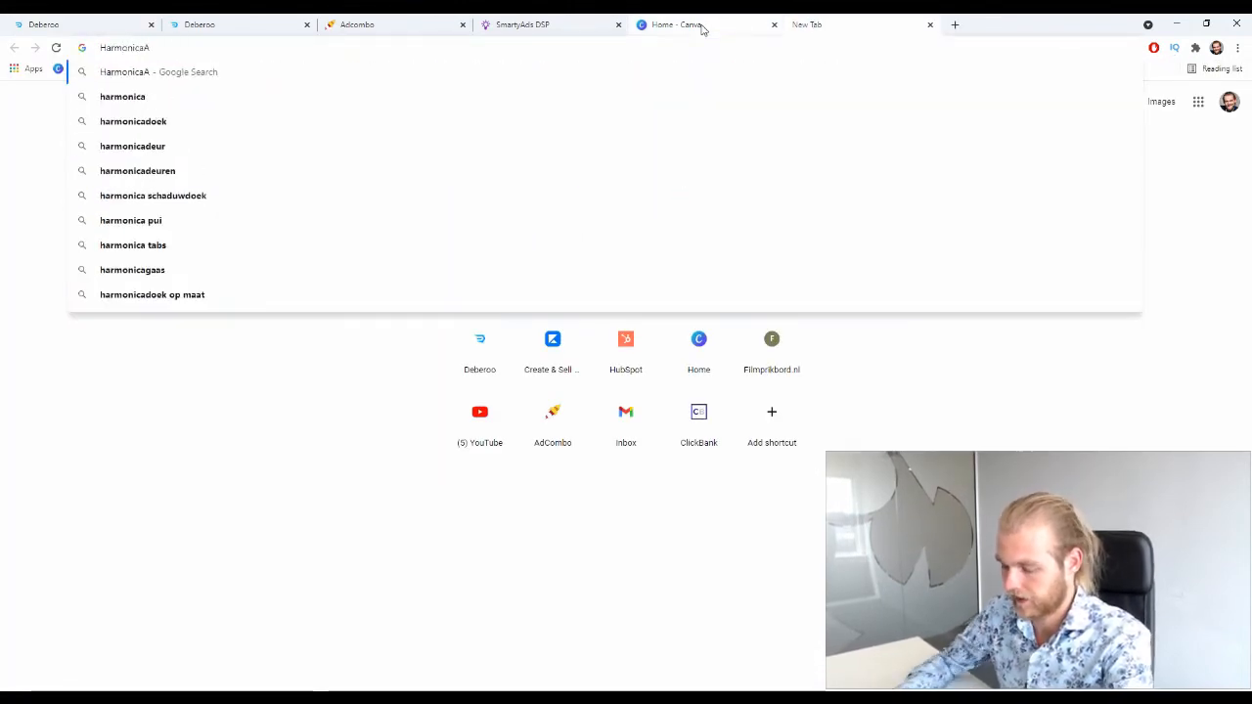
key("ctrl+a")
key("Right")
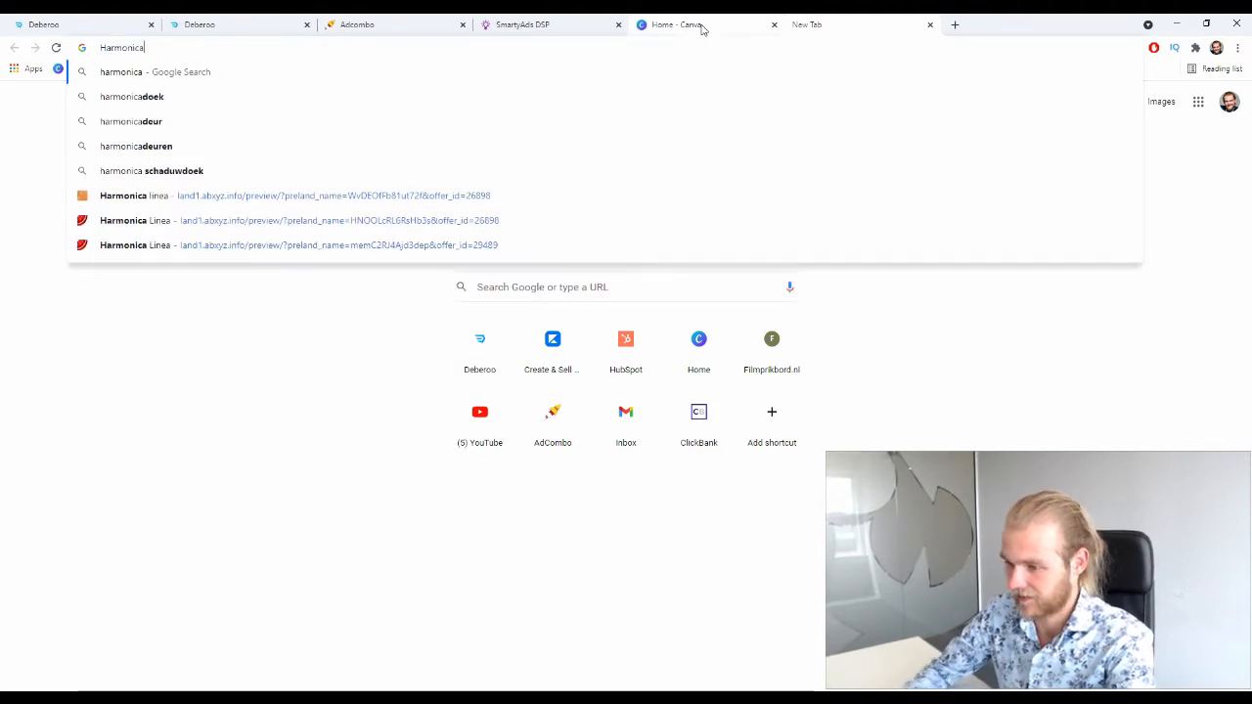
type("offer 1")
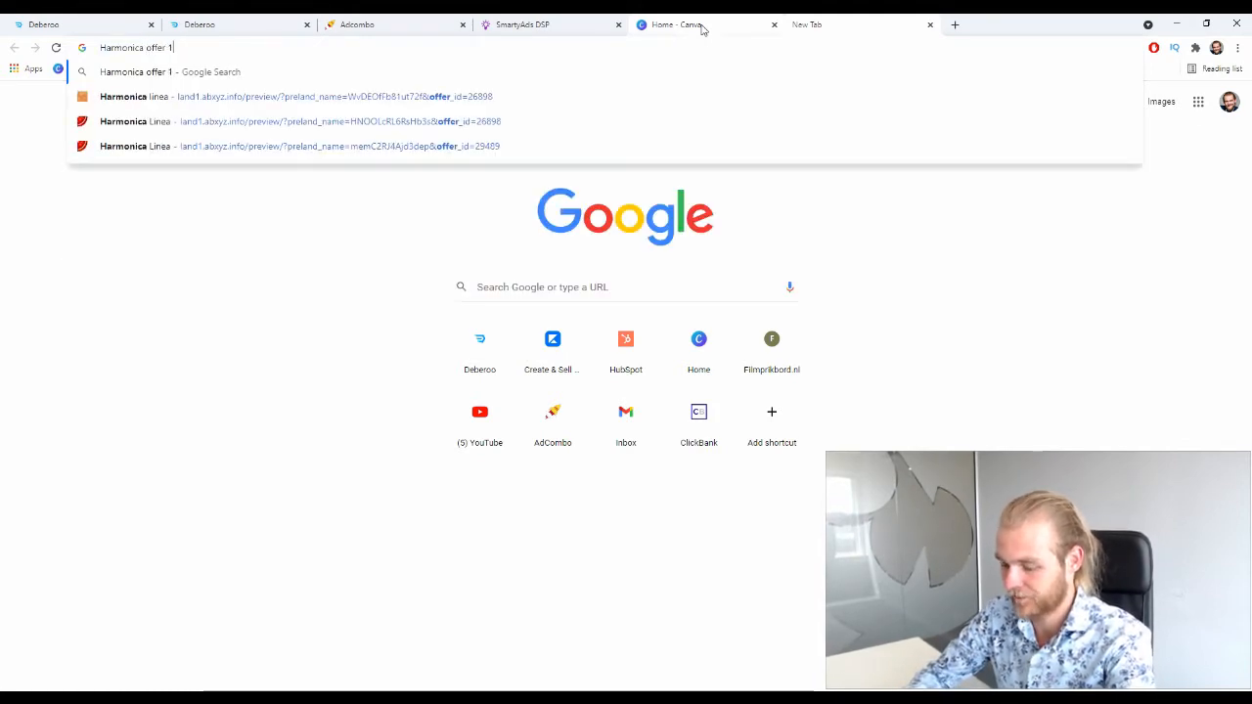
key("ctrl+a")
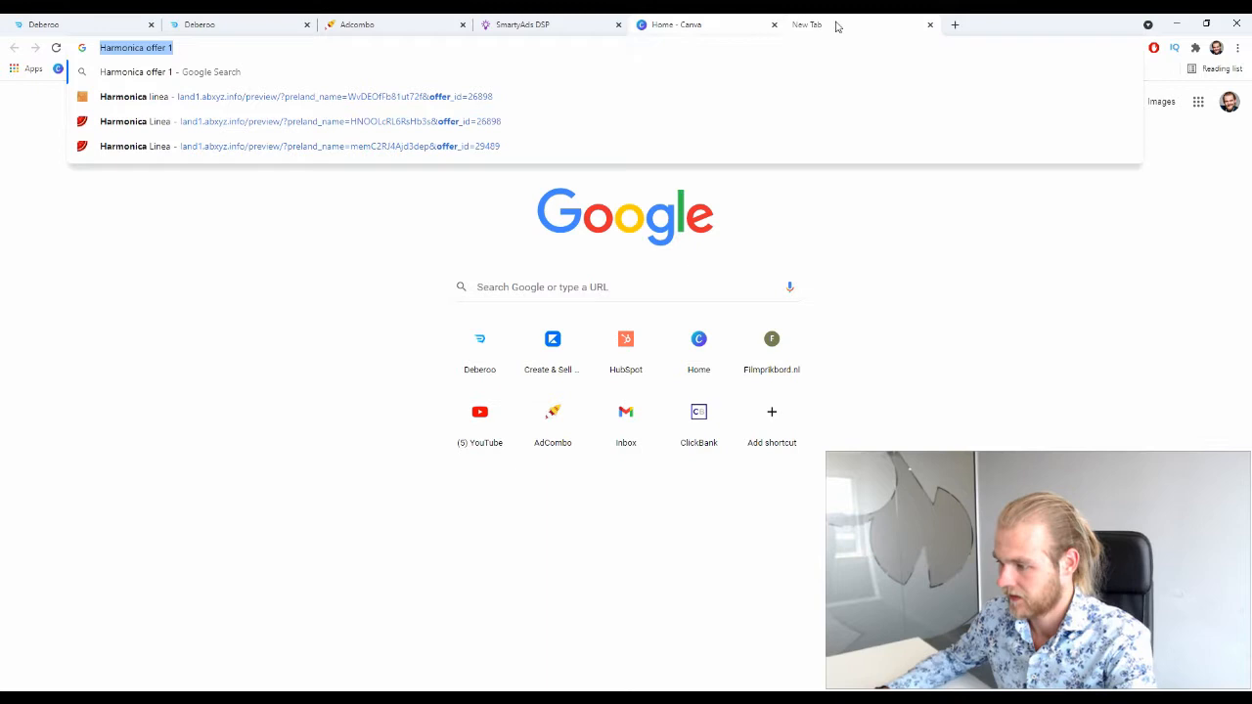
Step: Close the blank tab, keep the new offer form open, and paste Harmonica offer 1 as the offer name
left_click(931, 24)
double_click(301, 320)
left_click(180, 330)
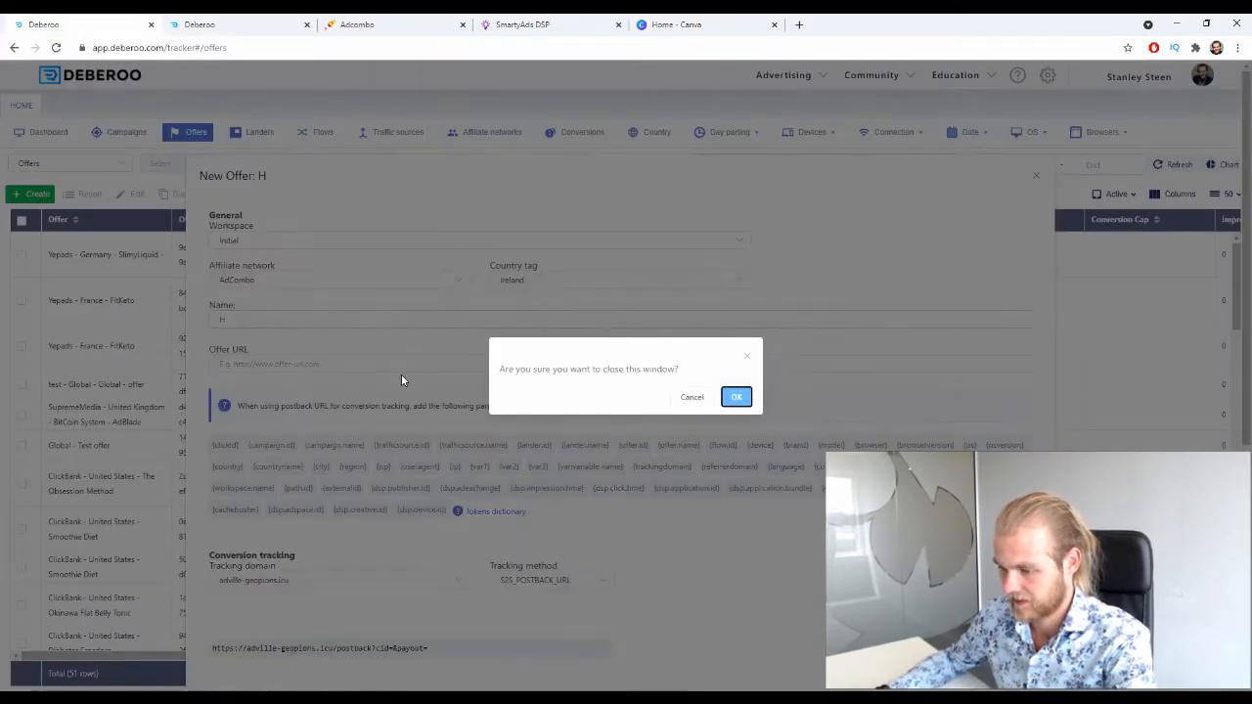
left_click(690, 398)
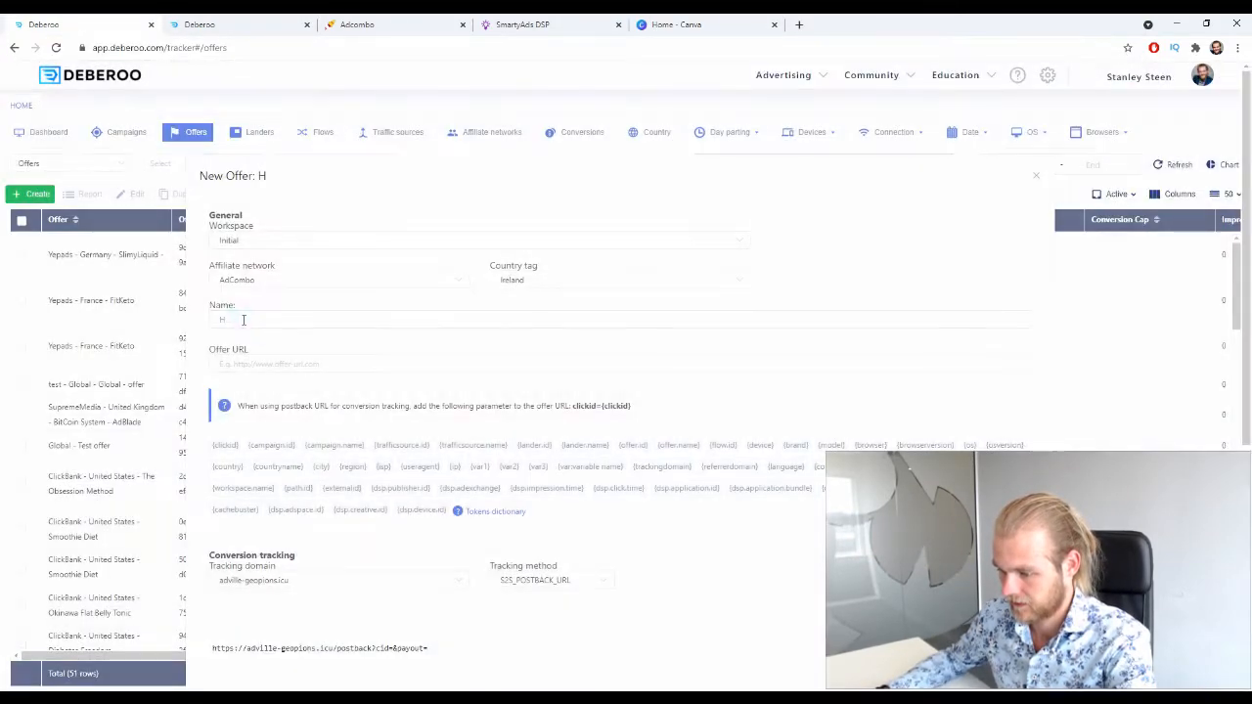
left_click(242, 320)
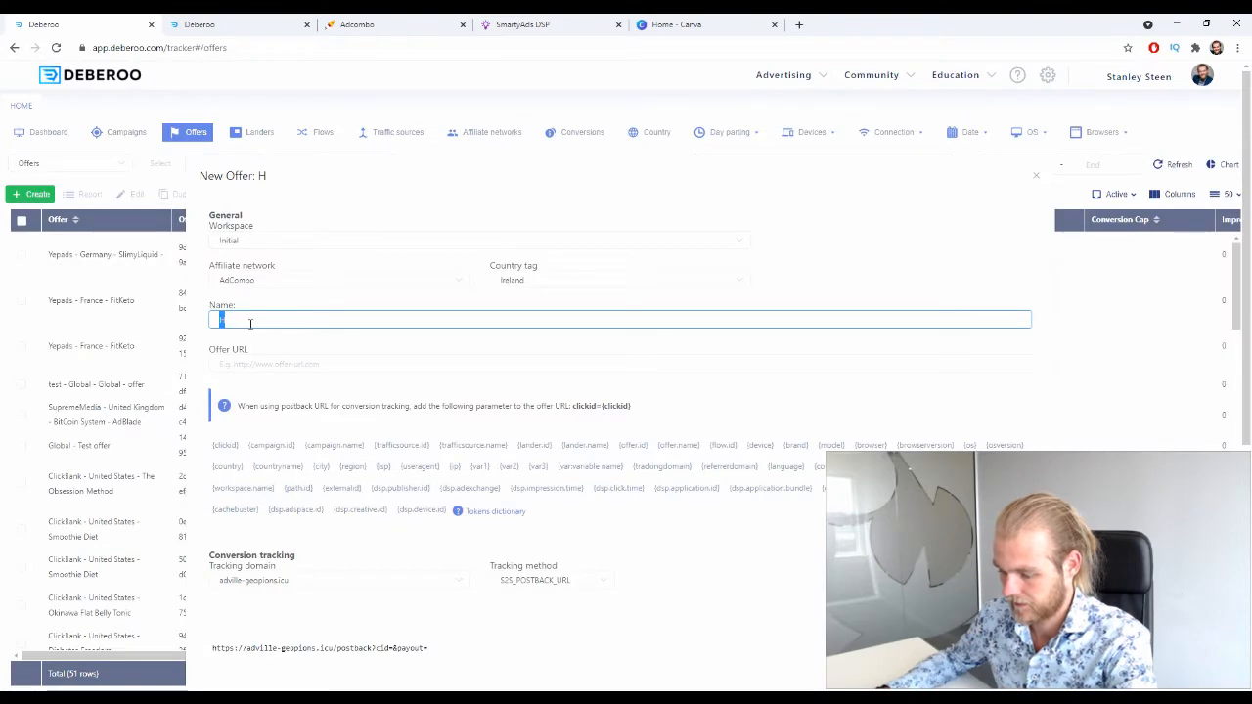
left_click(246, 322)
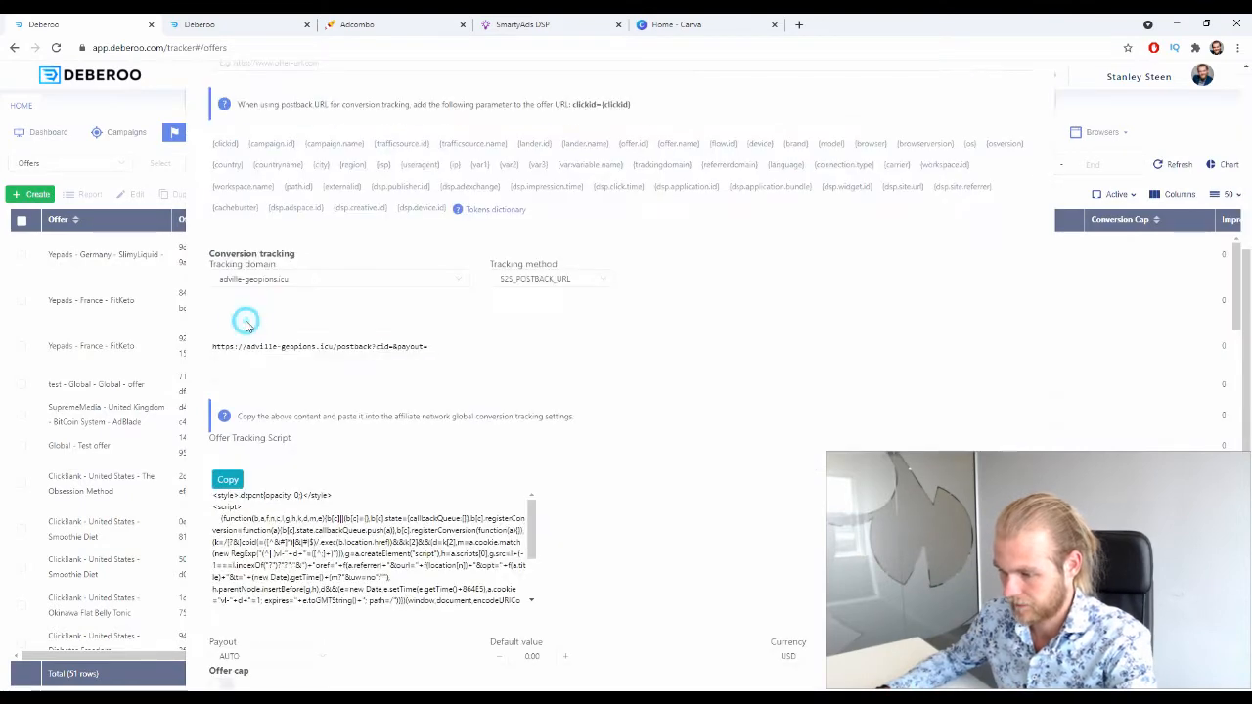
scroll(358, 361, "up", 4)
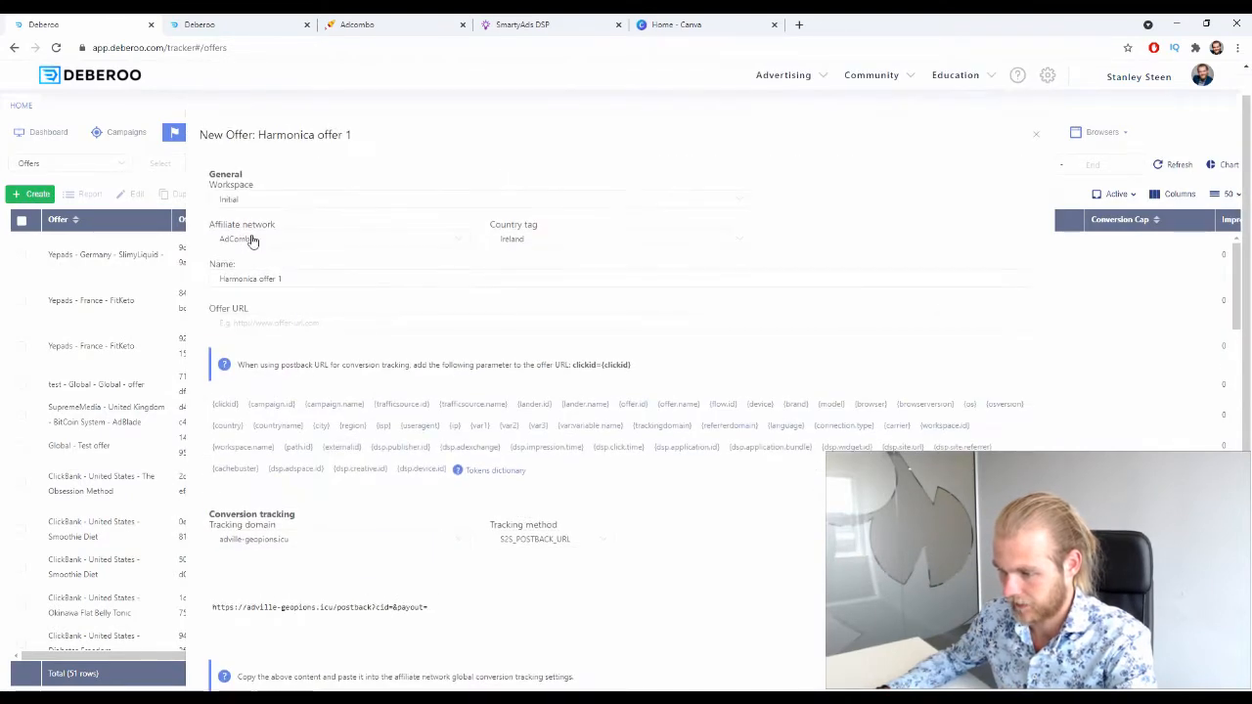
Step: Copy the Adcombo tracking URL for the Orange African - IE landing and paste it as the new offer's URL
left_click(283, 324)
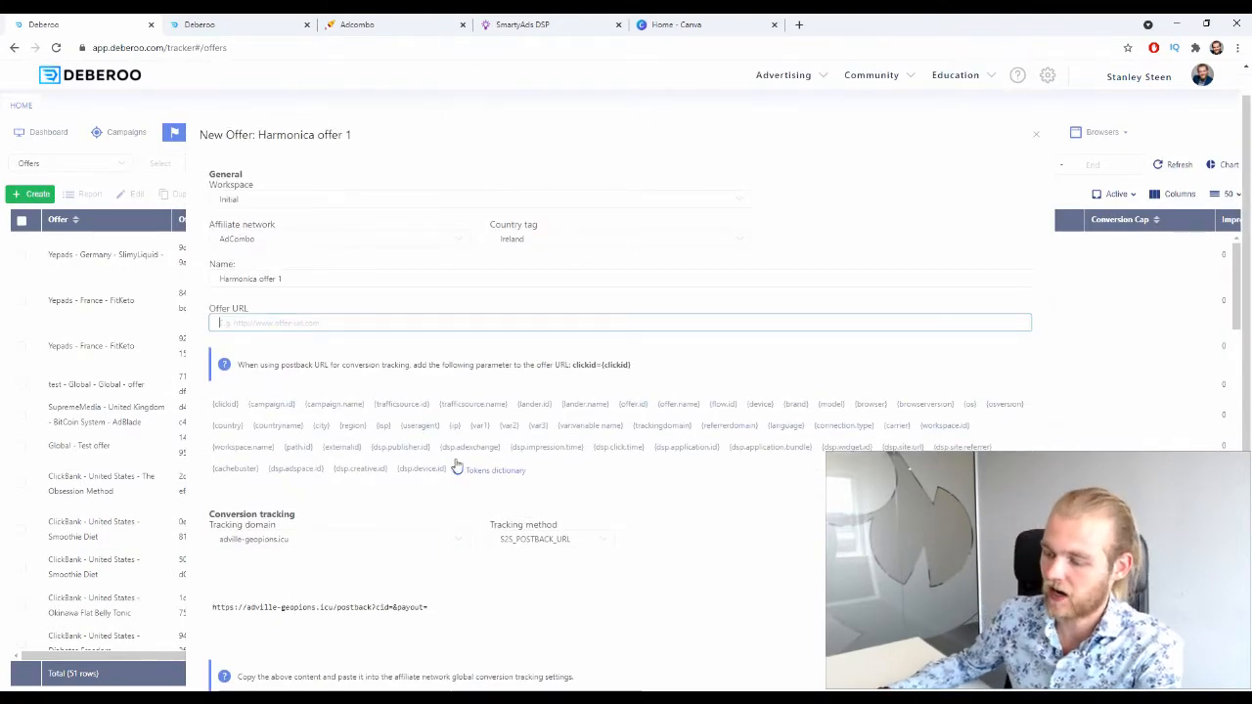
left_click(376, 21)
left_click(252, 608)
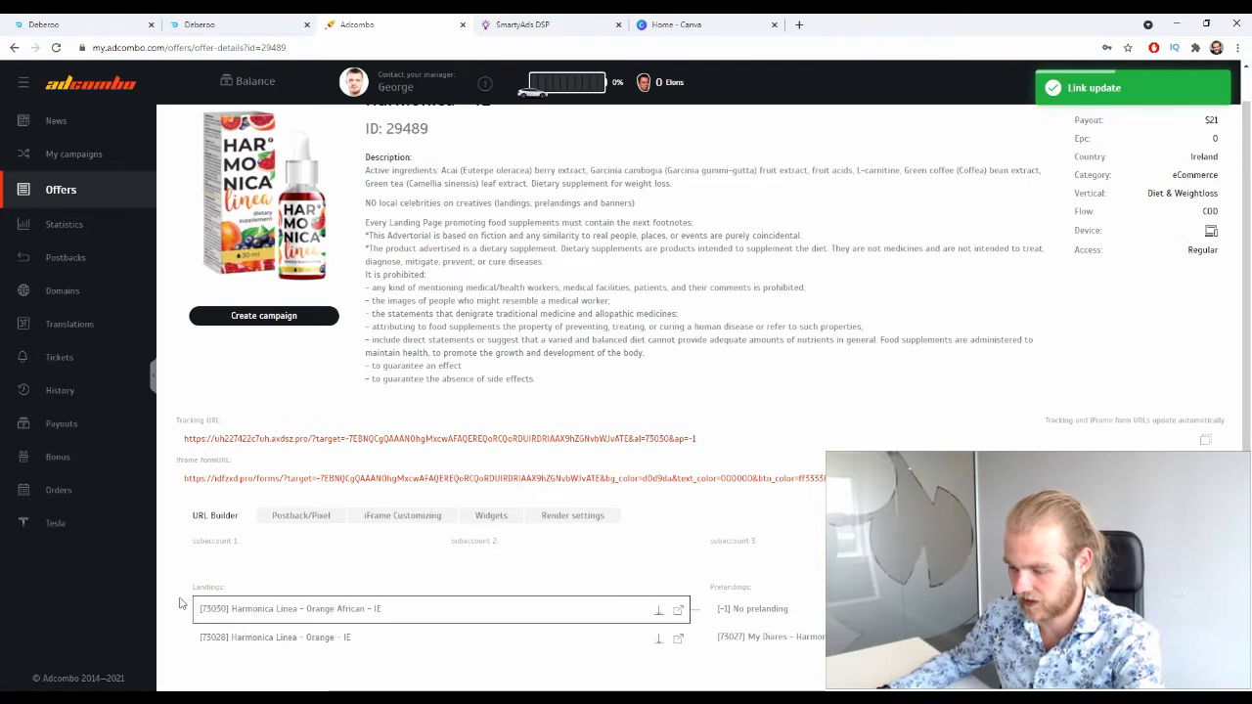
left_click(741, 441)
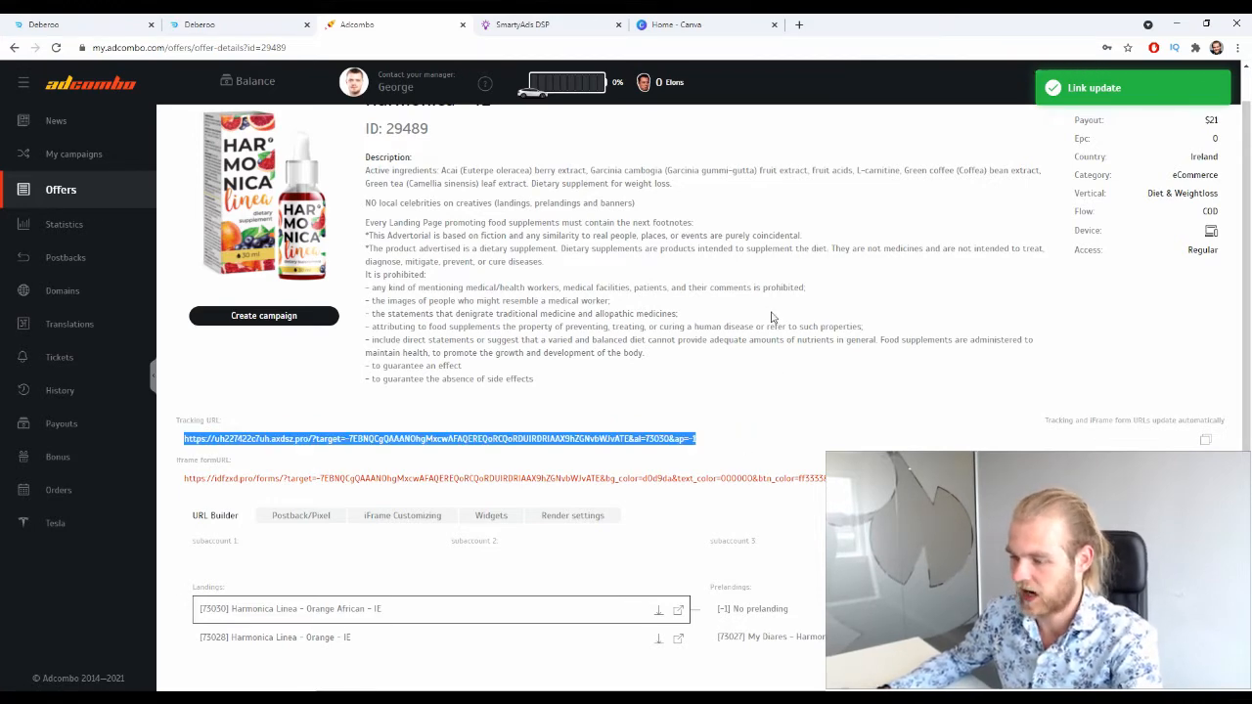
left_click(47, 24)
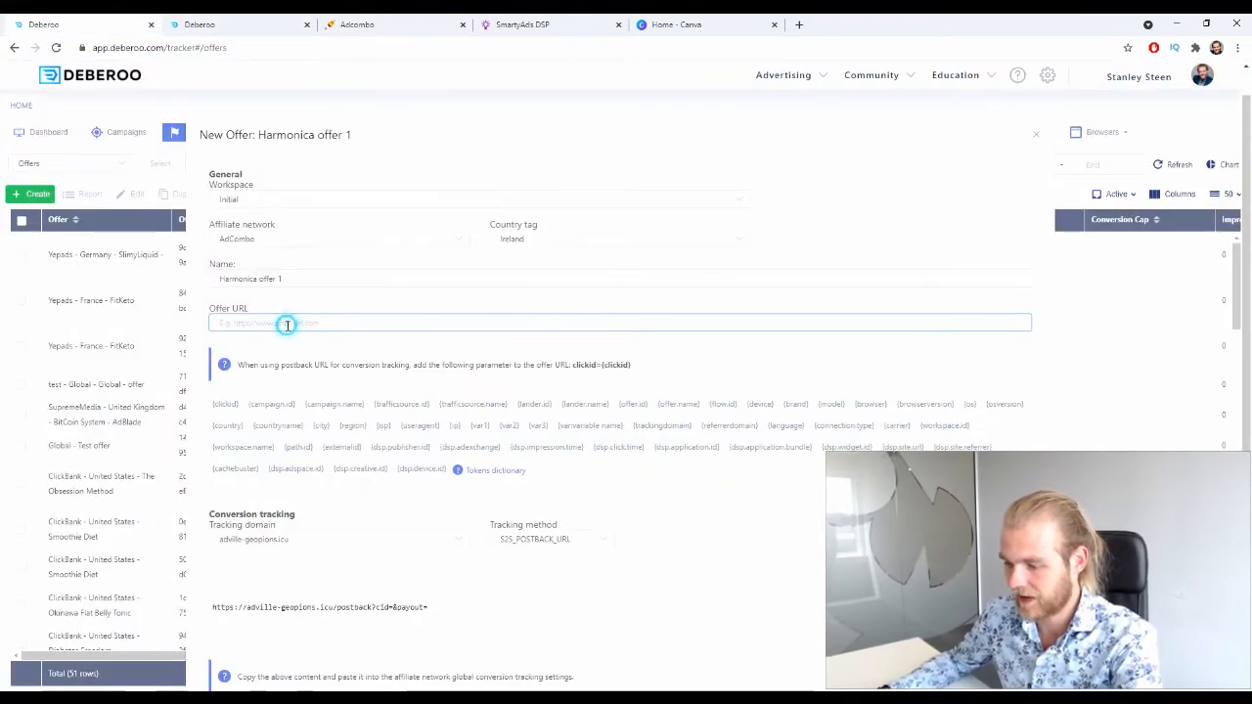
left_click(287, 325)
key("ctrl+v")
scroll(287, 333, "down", 3)
scroll(741, 407, "up", 3)
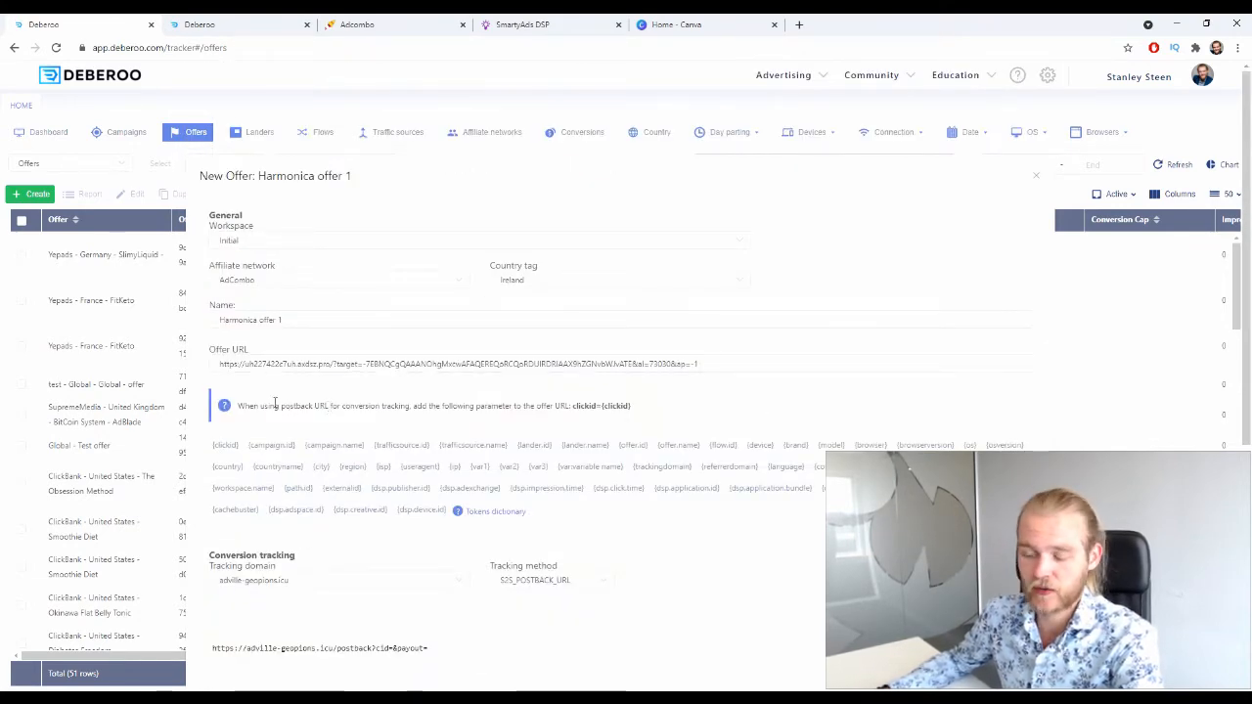
Step: Append the click ID parameter ?clickid={clickid} to the end of the Harmonica offer 1 URL
left_click_drag(260, 405, 511, 407)
left_click(517, 408)
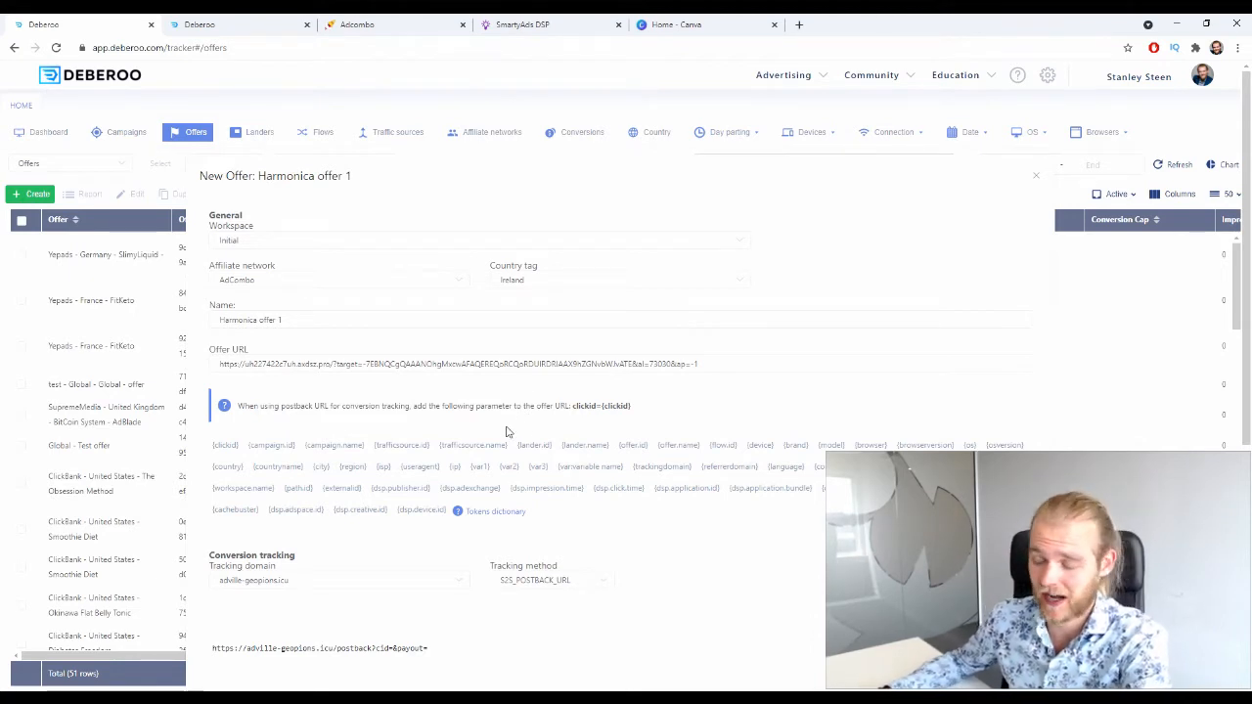
left_click_drag(651, 415, 588, 418)
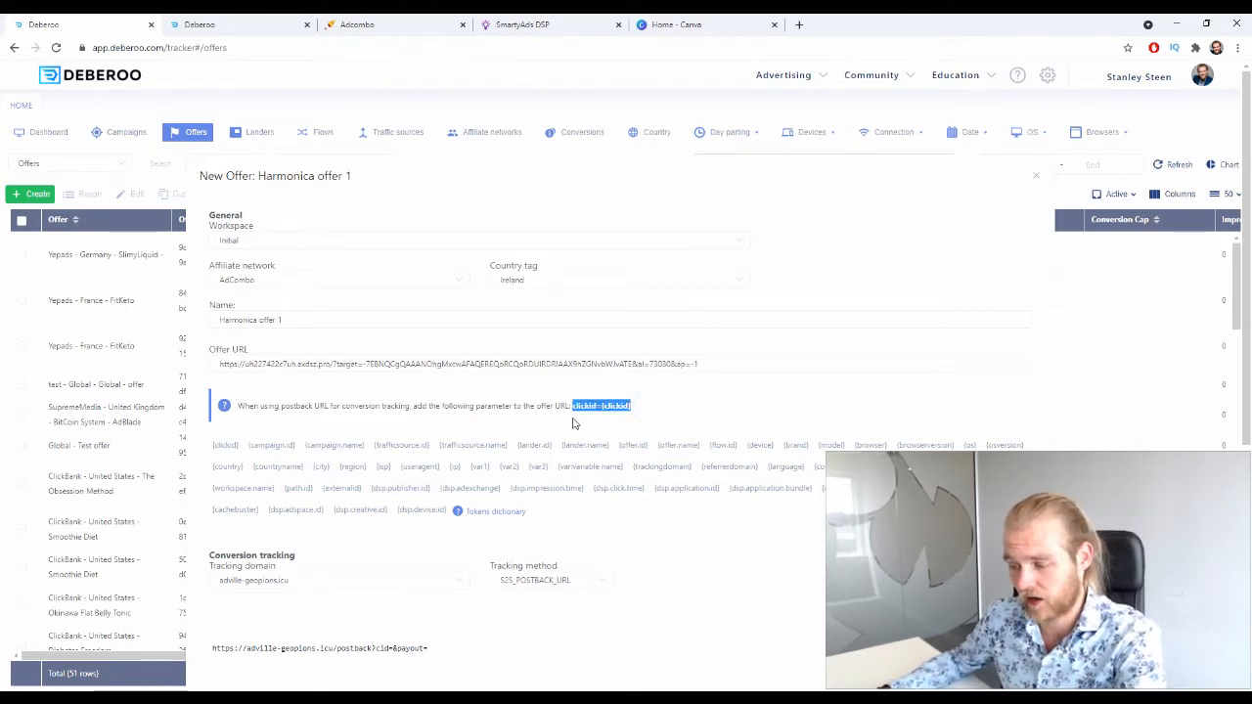
left_click(739, 363)
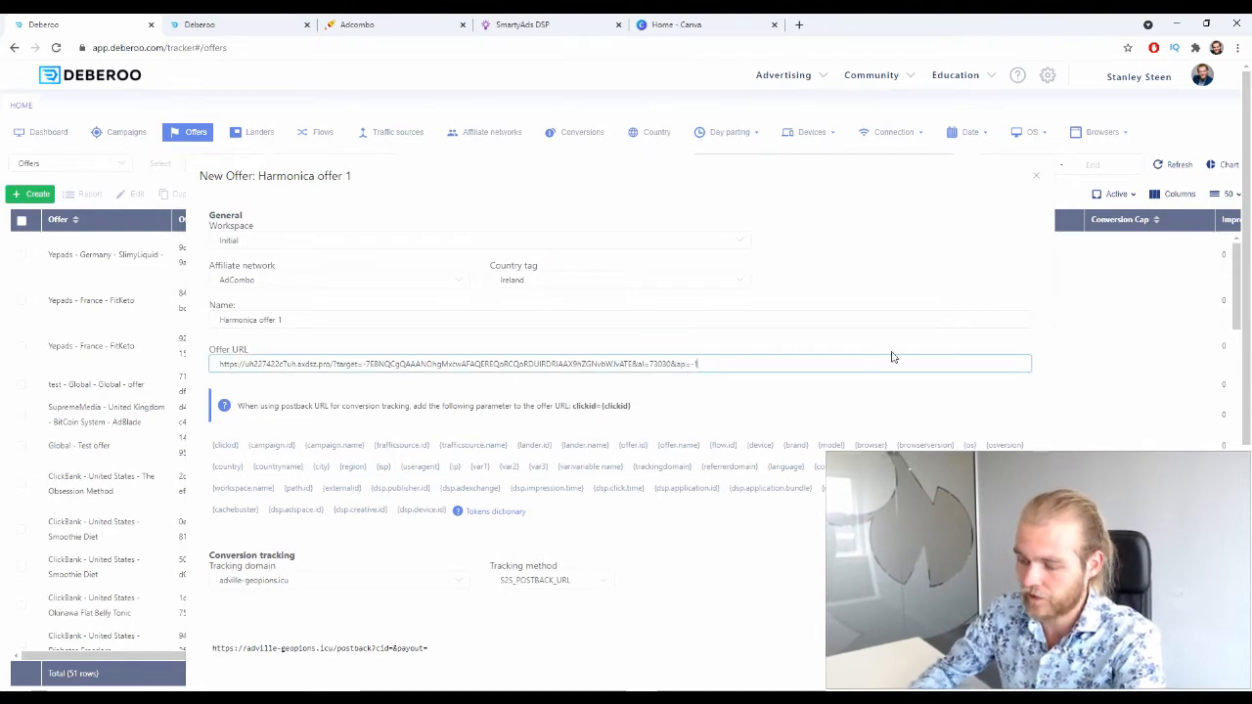
scroll(891, 357, "down", 3)
scroll(891, 357, "up", 3)
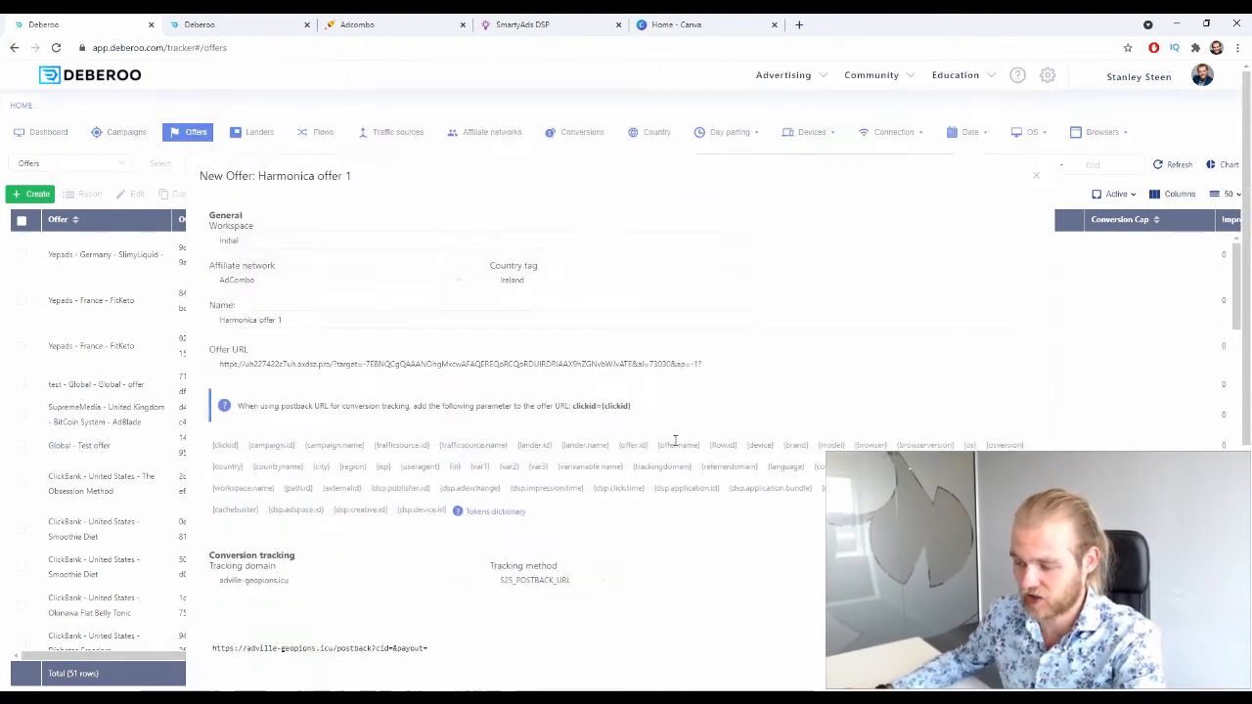
left_click(771, 362)
type("clickid={clickid}")
scroll(781, 367, "down", 3)
scroll(798, 376, "up", 3)
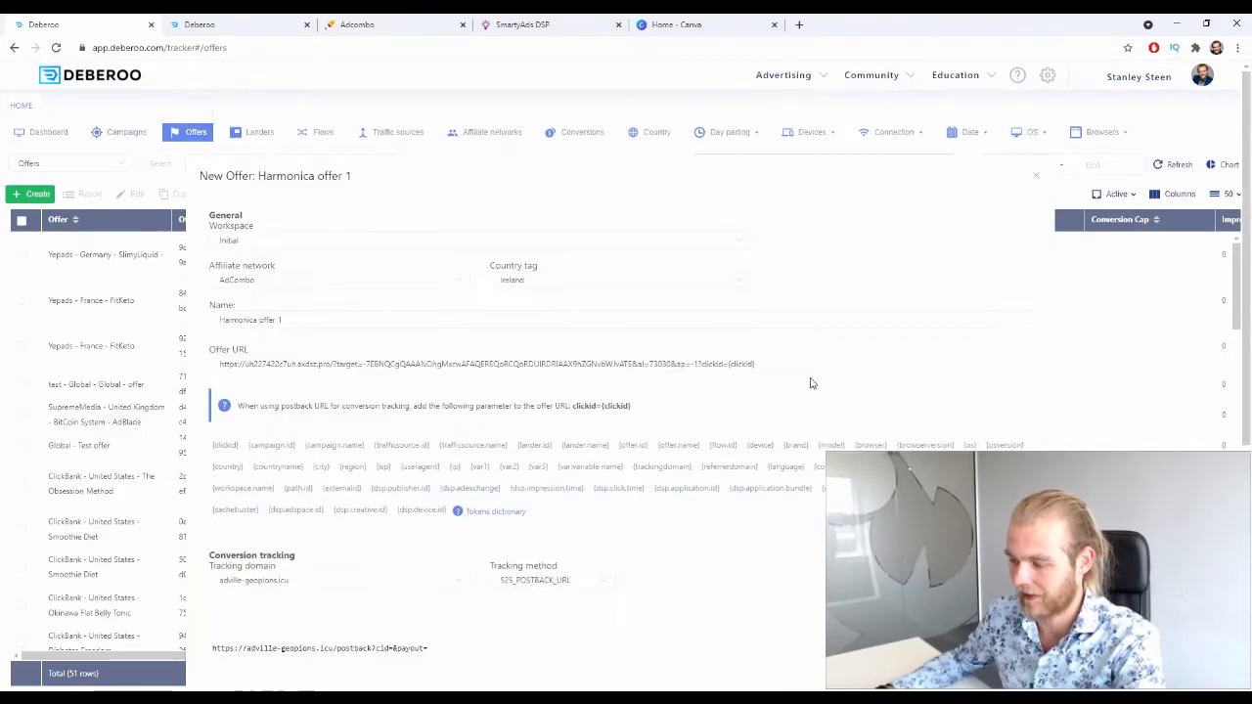
Step: Save Harmonica offer 1 and start another new offer, keeping its form open
scroll(620, 405, "down", 4)
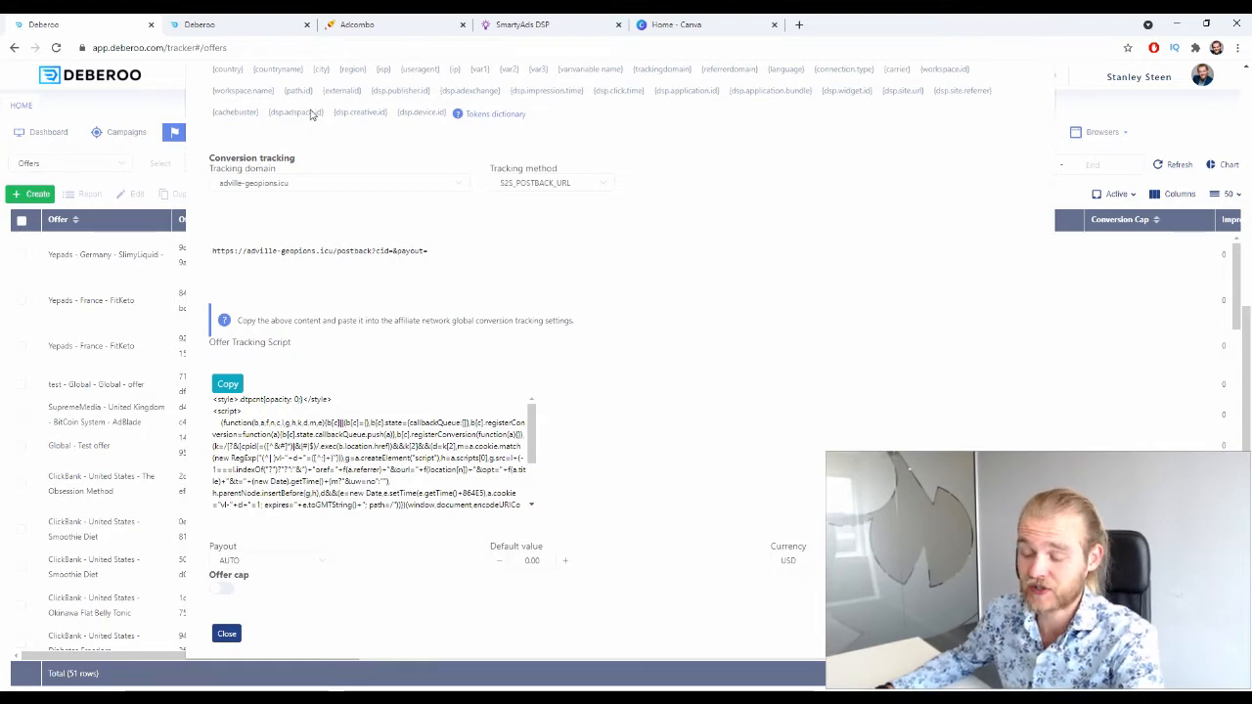
key("Escape")
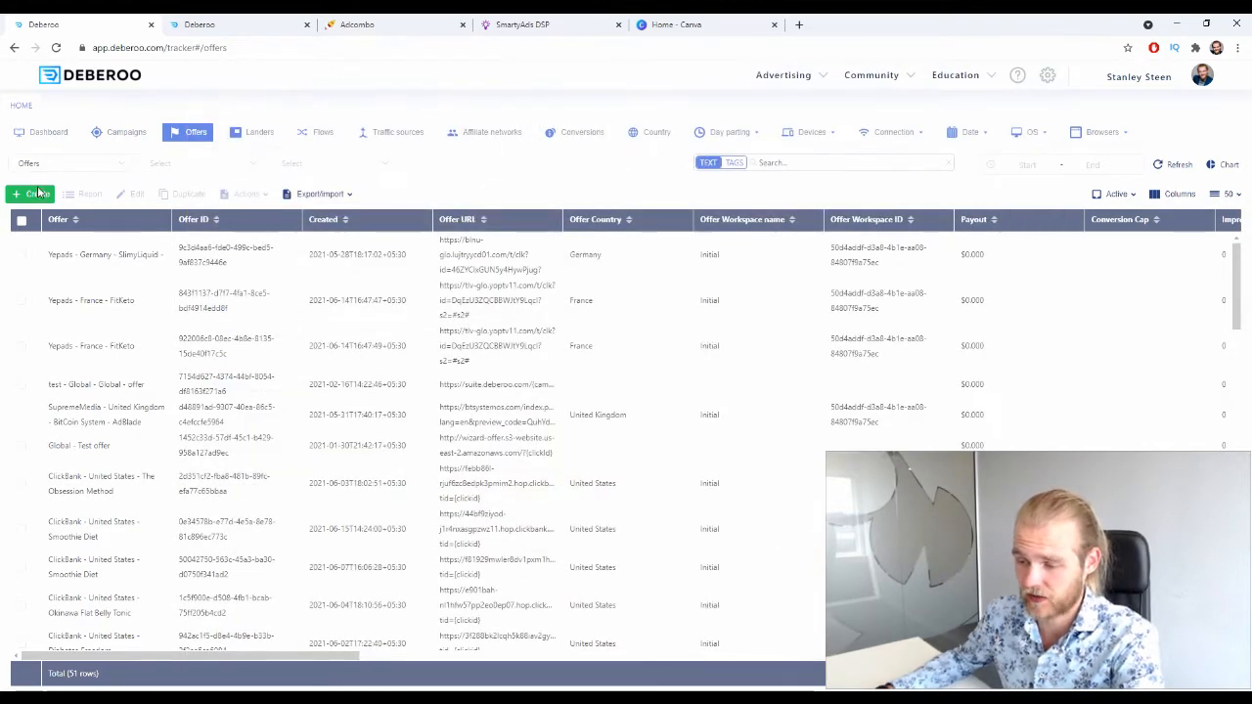
left_click(34, 196)
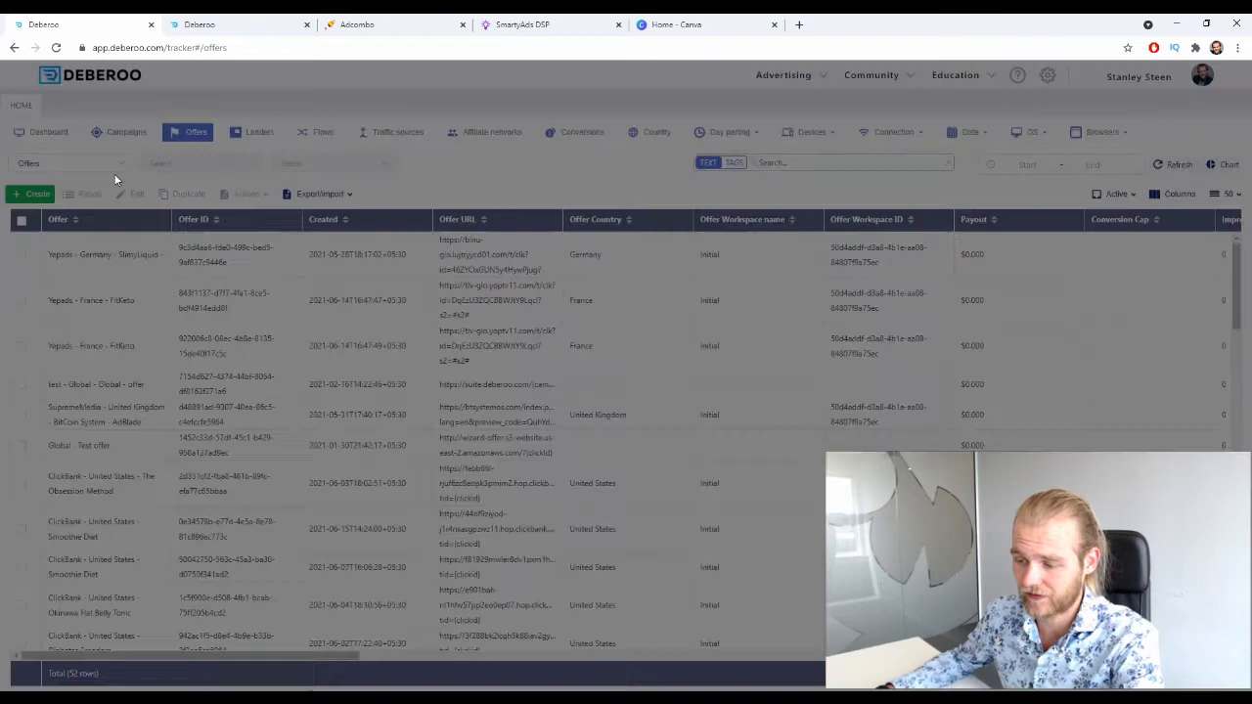
left_click(110, 254)
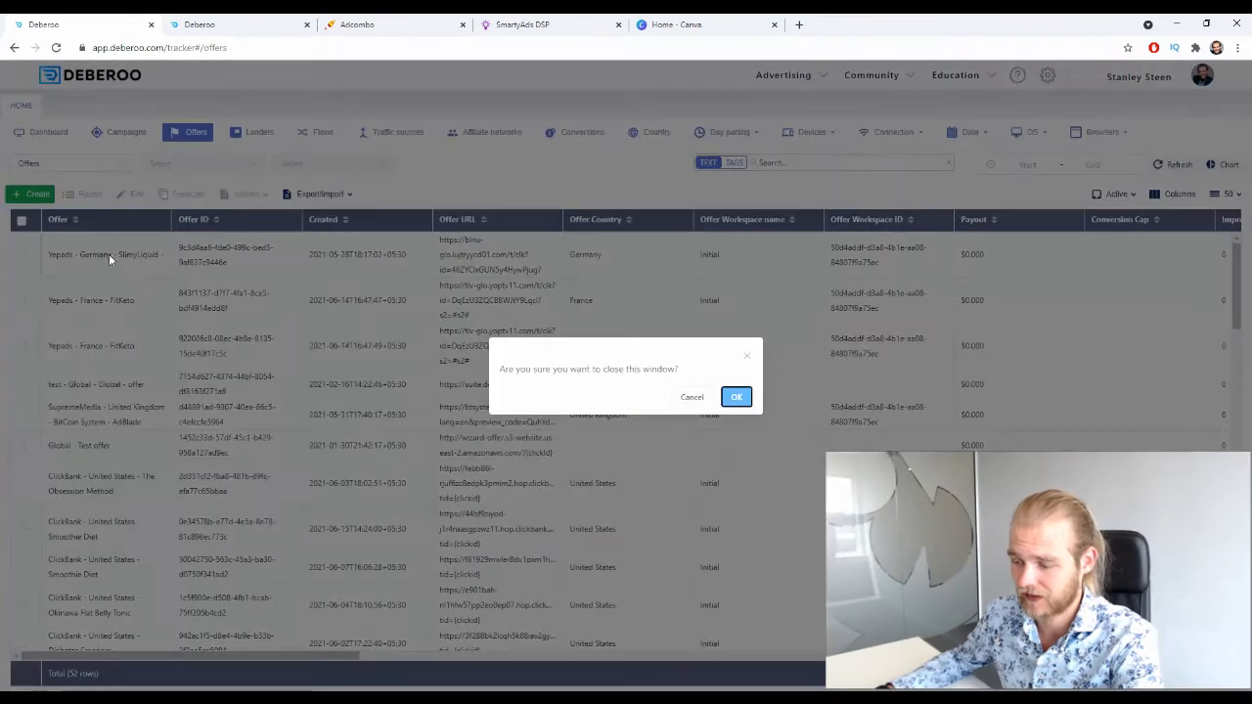
left_click(694, 398)
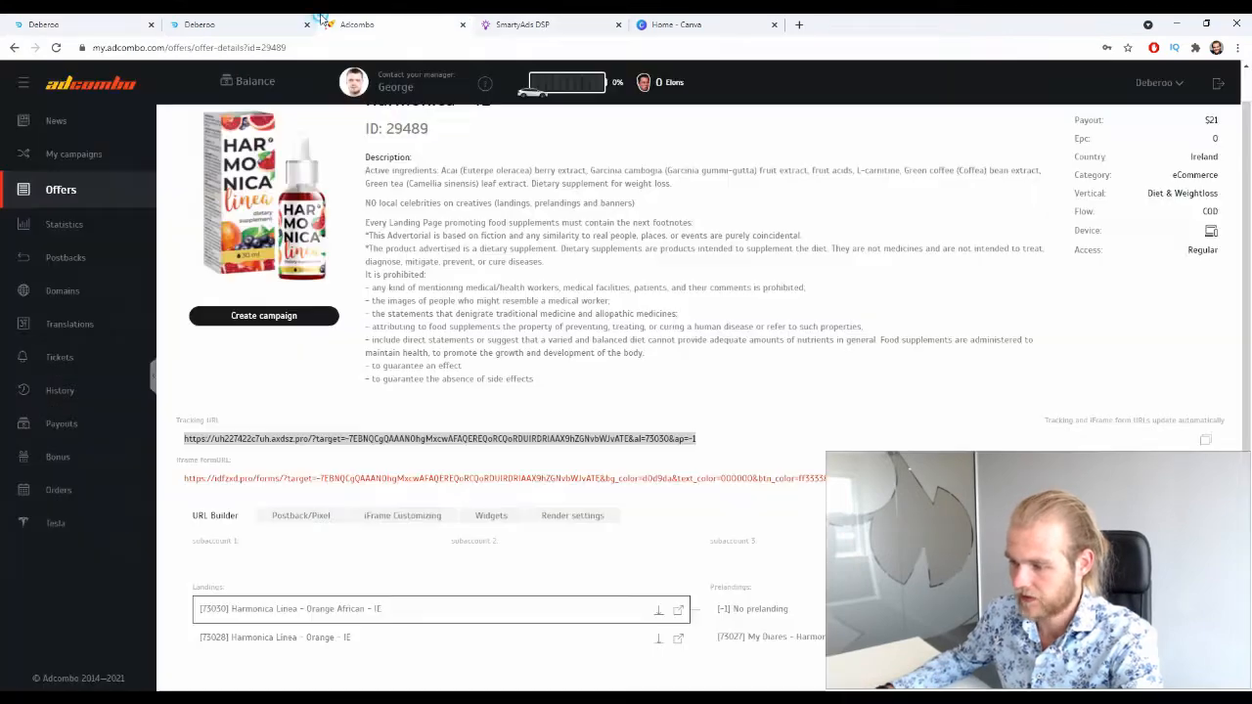
Step: Replace the base of the new offer's URL with the Adcombo tracking URL for the Orange - IE landing, keeping the ?clickid={clickid} parameter
left_click(320, 646)
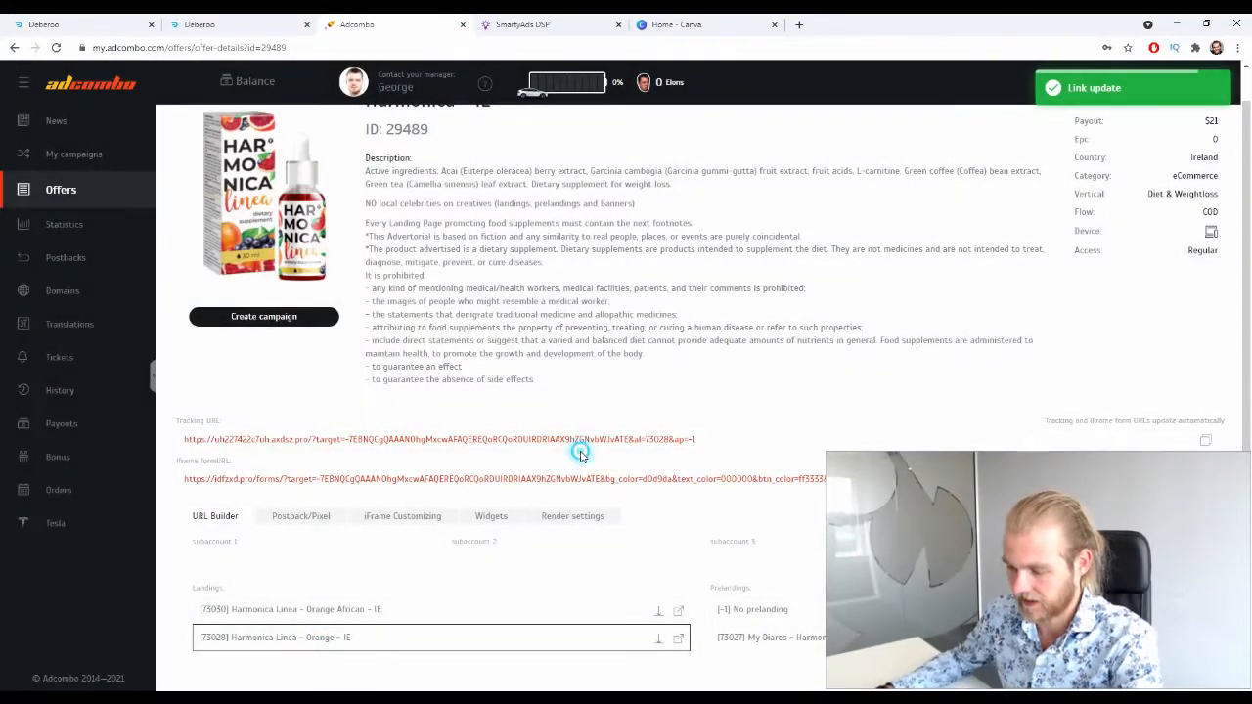
left_click(581, 446)
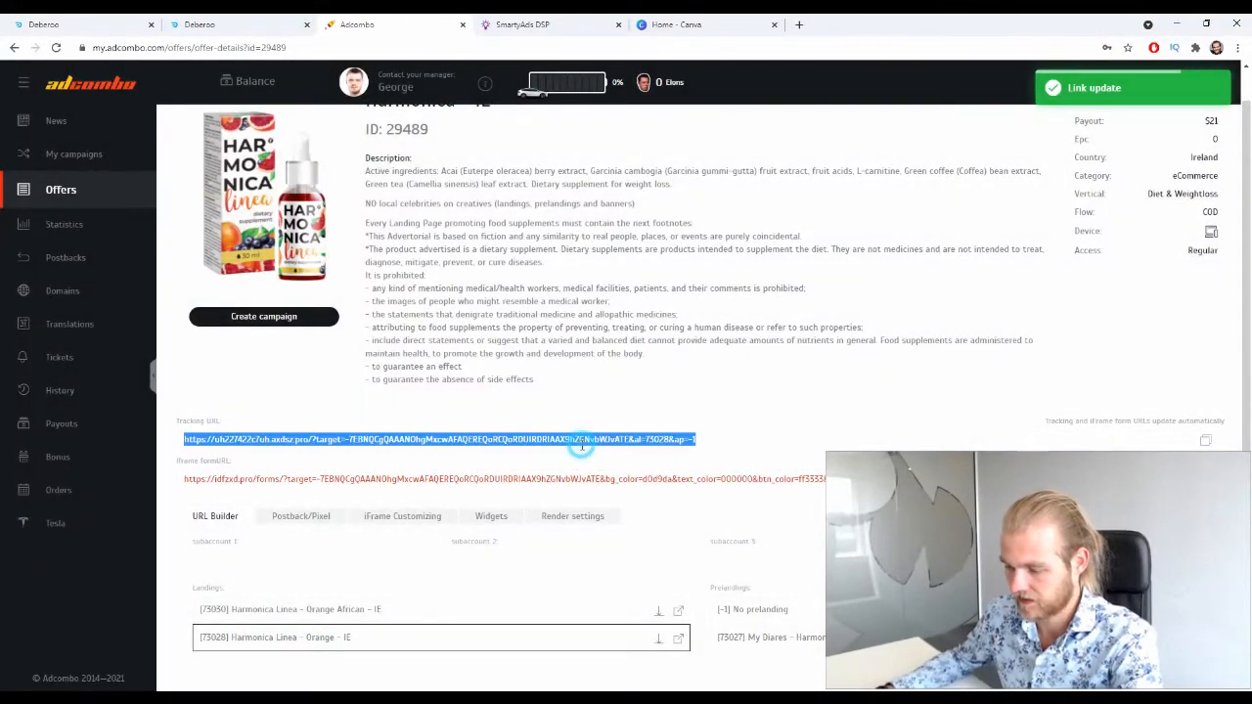
left_click(89, 22)
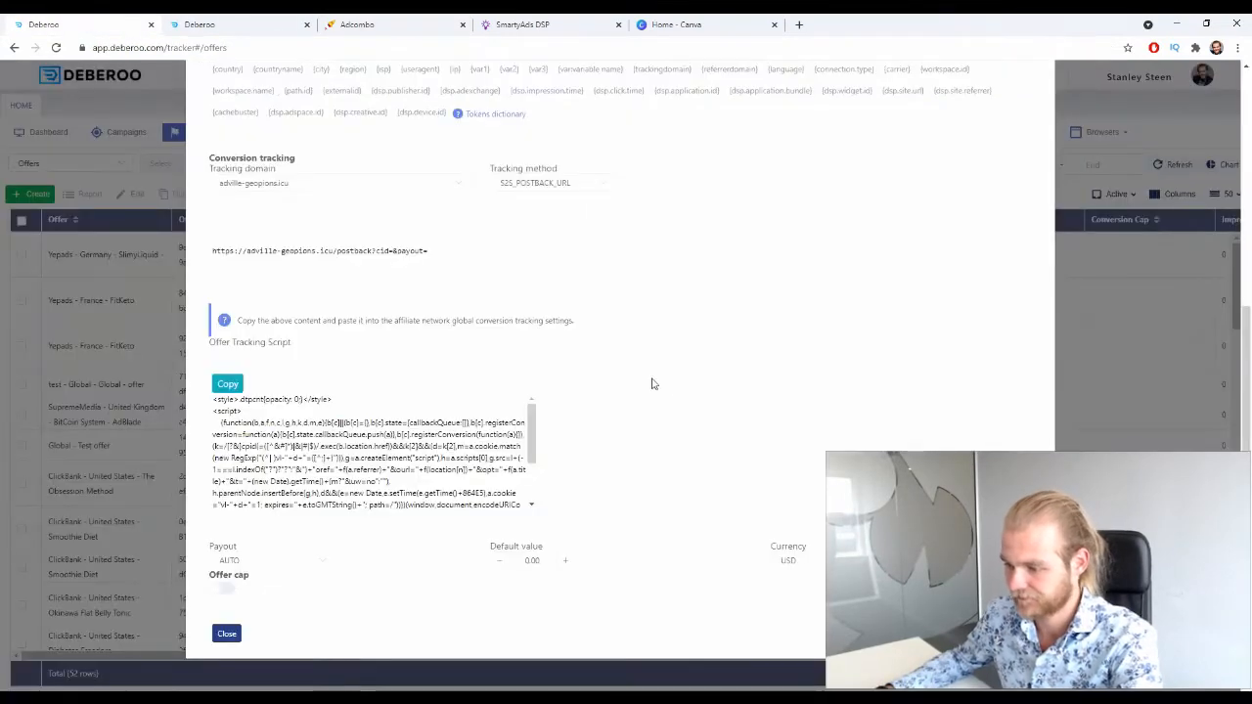
scroll(653, 382, "up", 6)
left_click(771, 360)
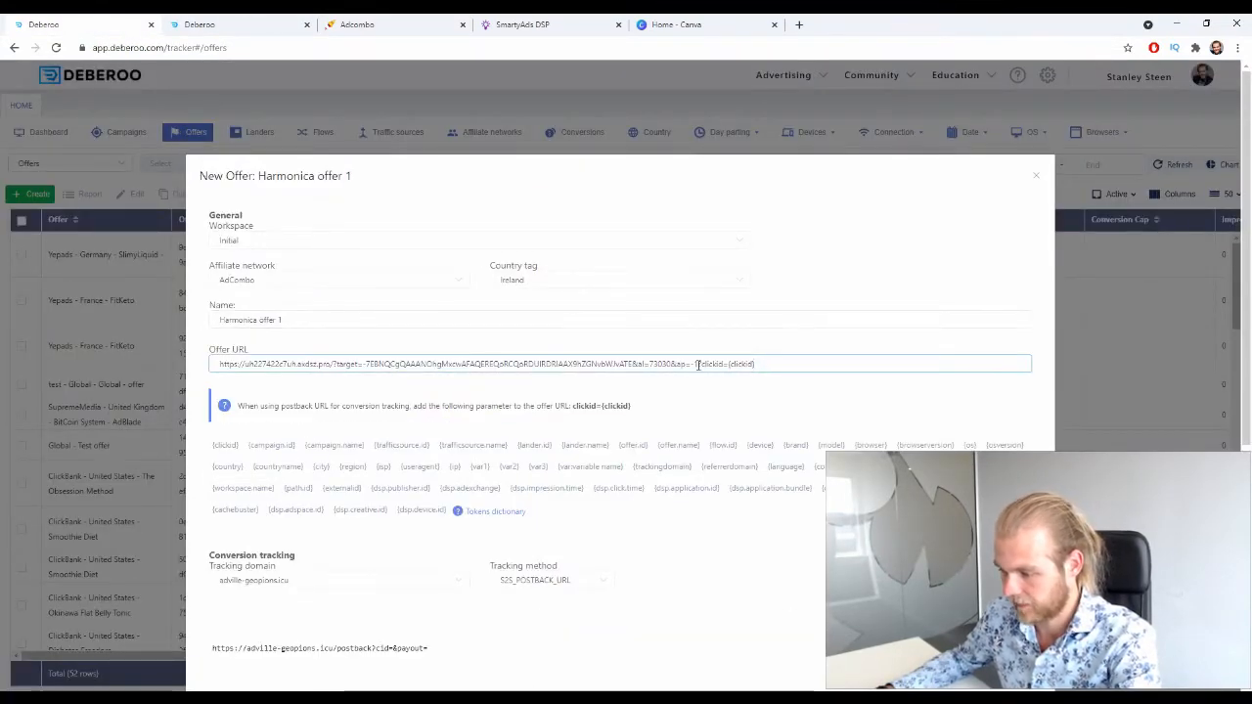
left_click_drag(701, 363, 219, 365)
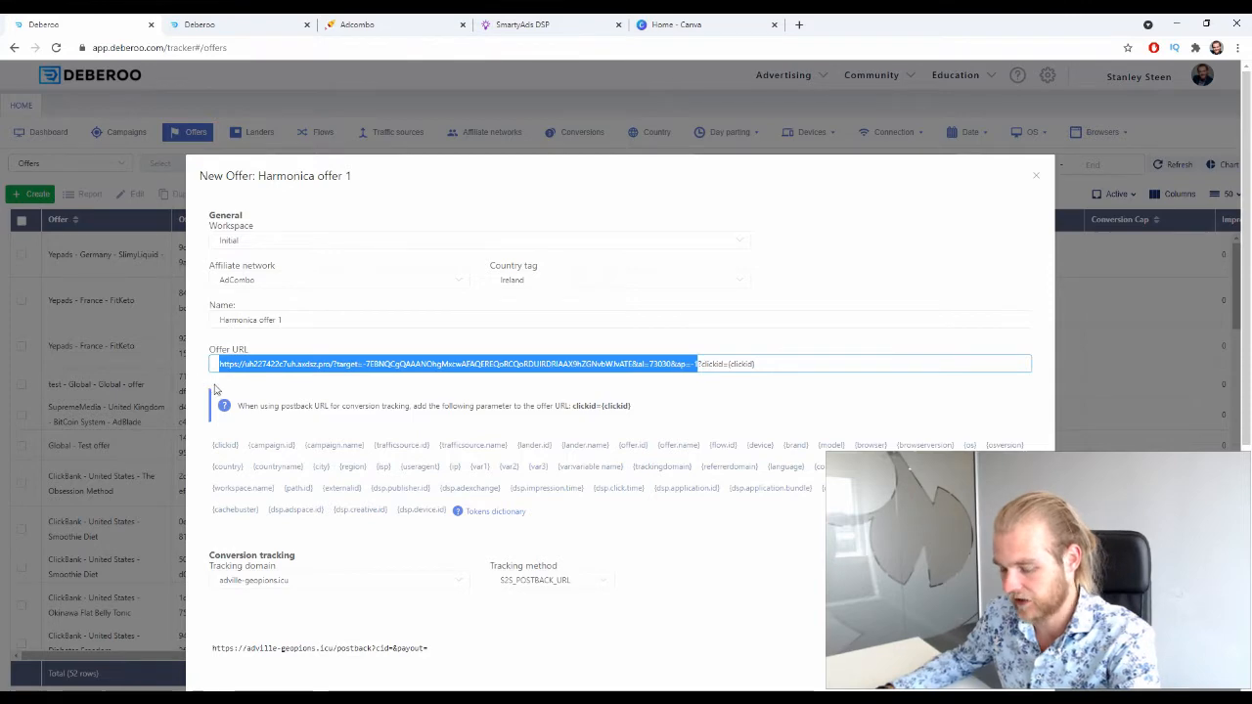
scroll(758, 387, "down", 3)
scroll(761, 382, "up", 3)
left_click(775, 362)
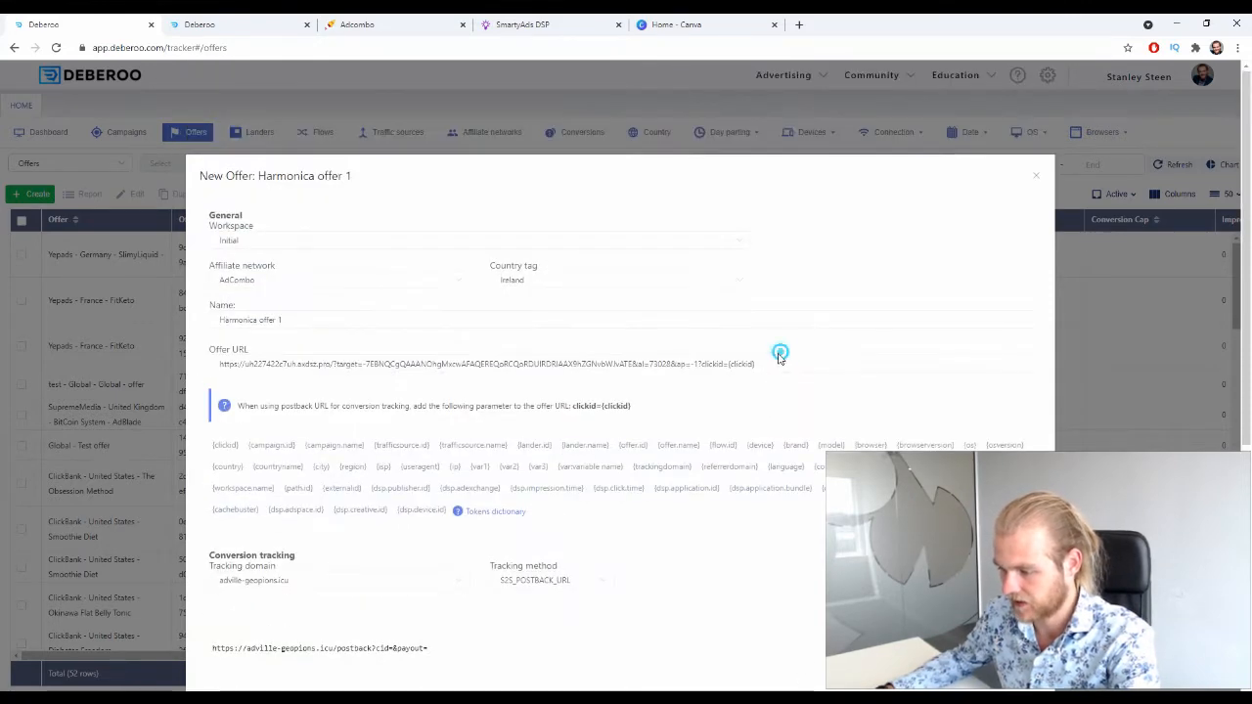
left_click_drag(775, 364, 701, 384)
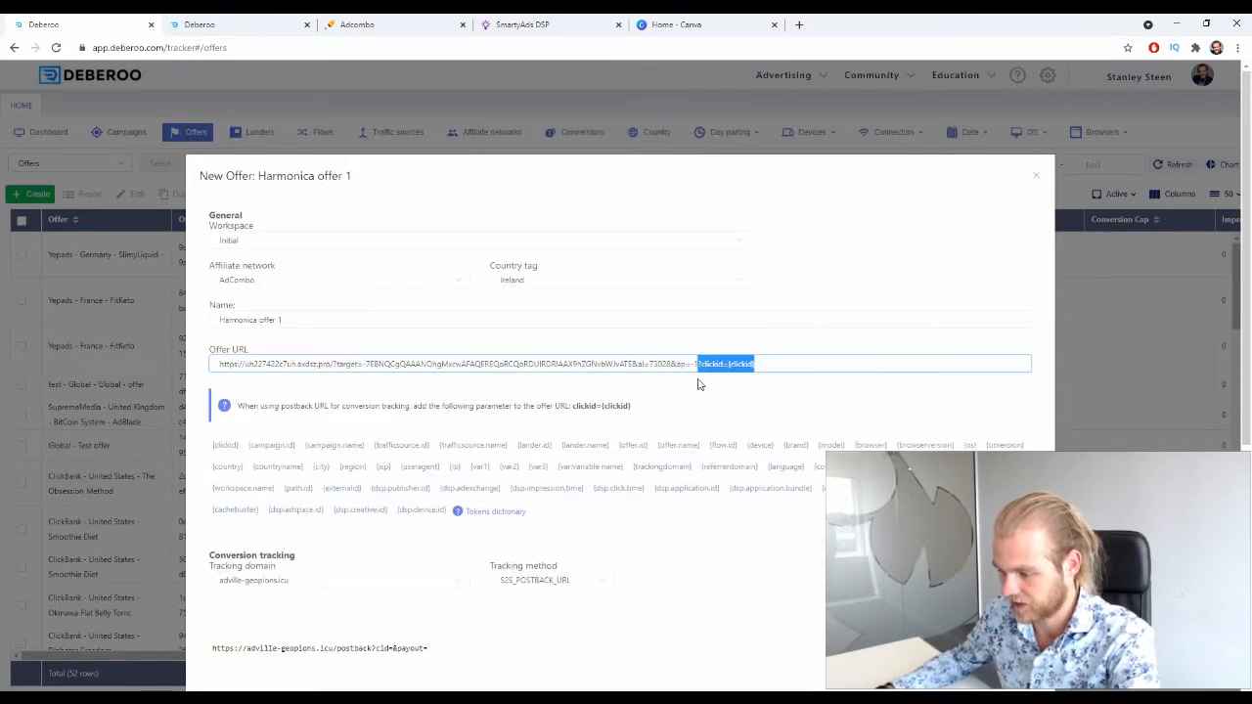
Step: Rename the new offer as Harmonica offer 2 and save it
left_click(909, 231)
left_click(309, 316)
key("BackSpace")
scroll(313, 311, "down", 3)
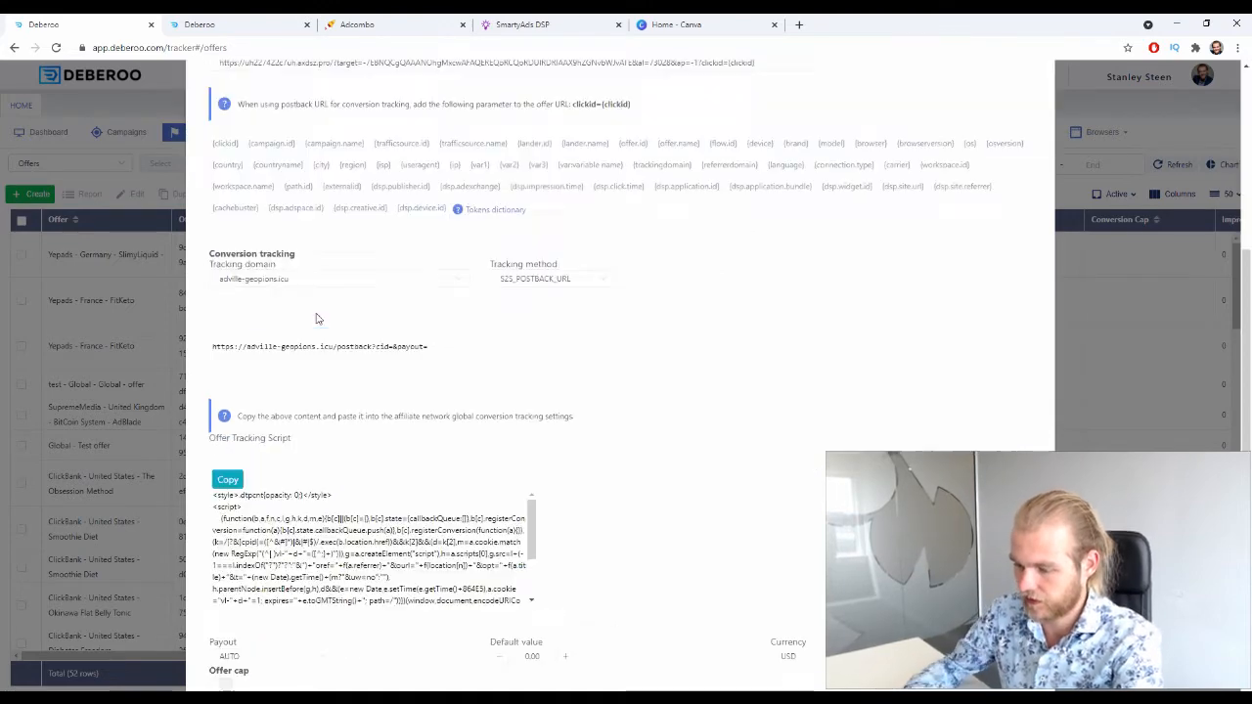
scroll(308, 306, "up", 3)
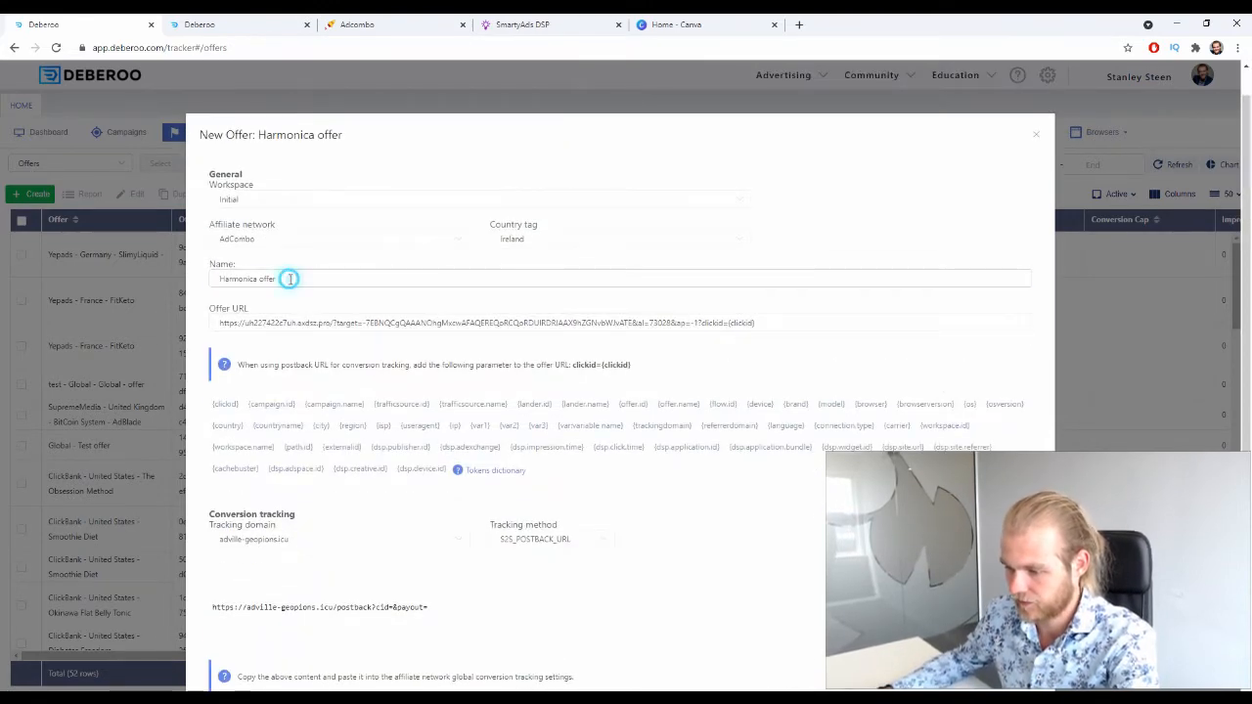
scroll(338, 280, "down", 3)
scroll(607, 433, "up", 3)
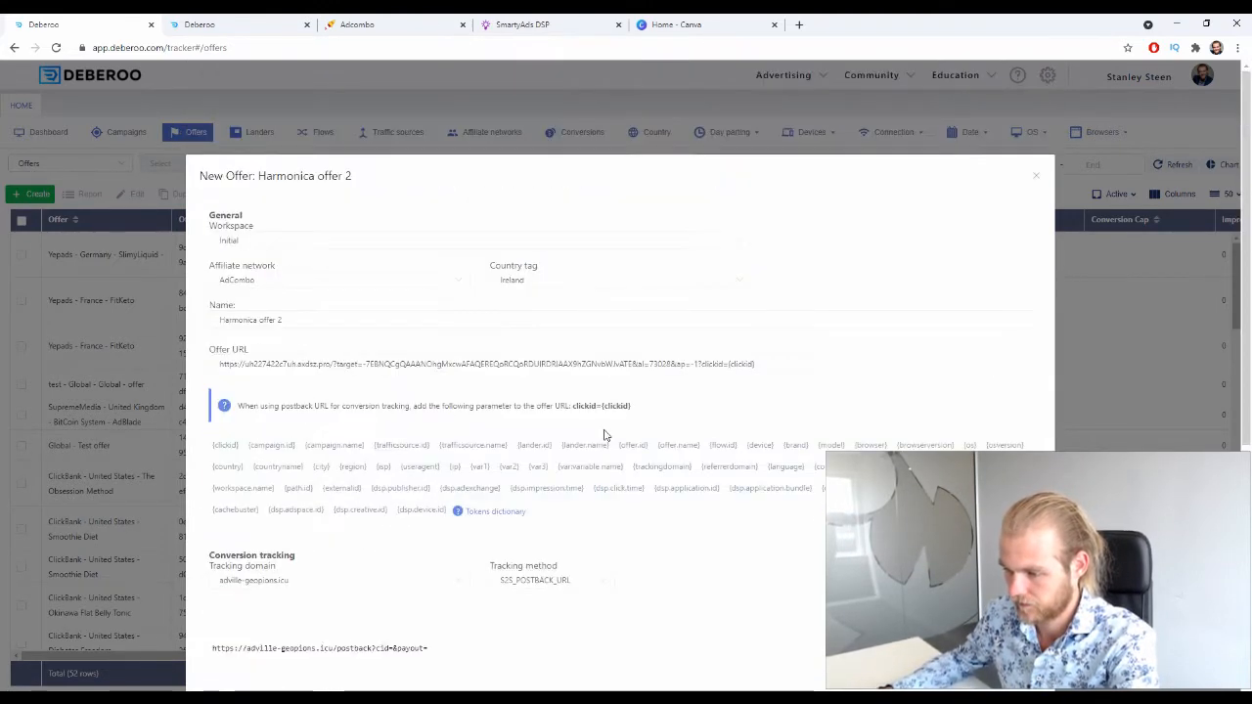
scroll(604, 352, "down", 1)
scroll(603, 353, "down", 2)
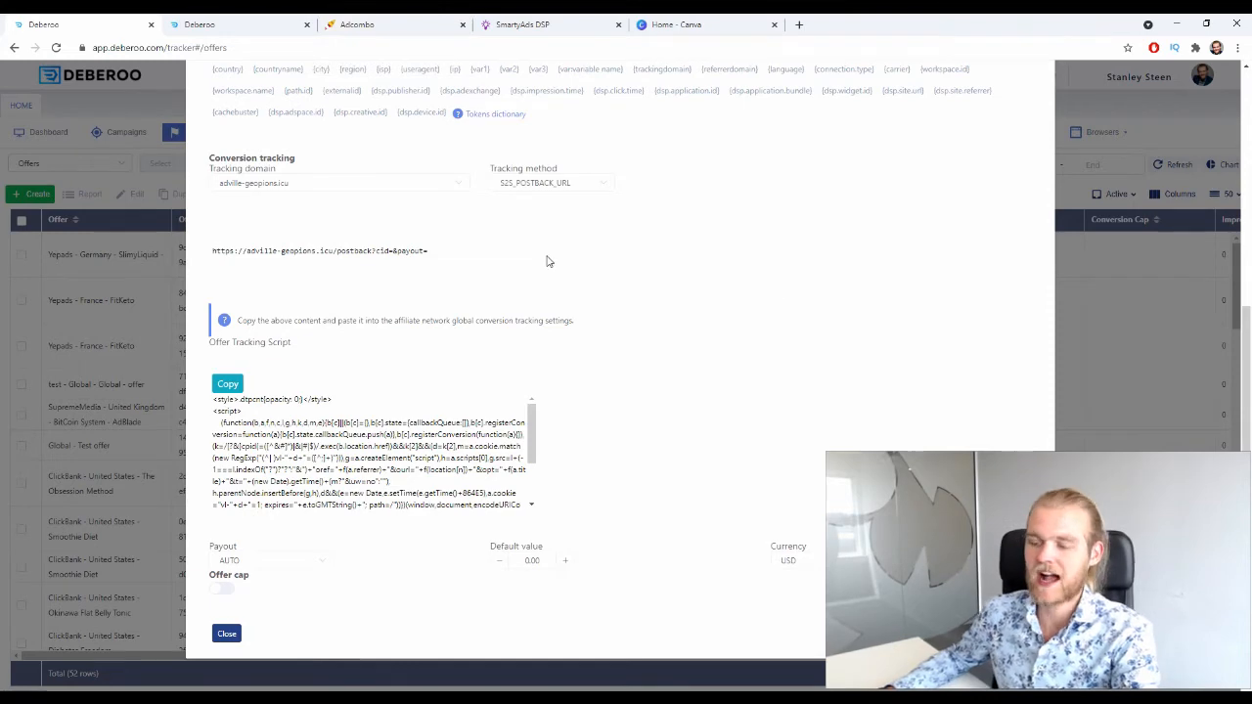
key("Escape")
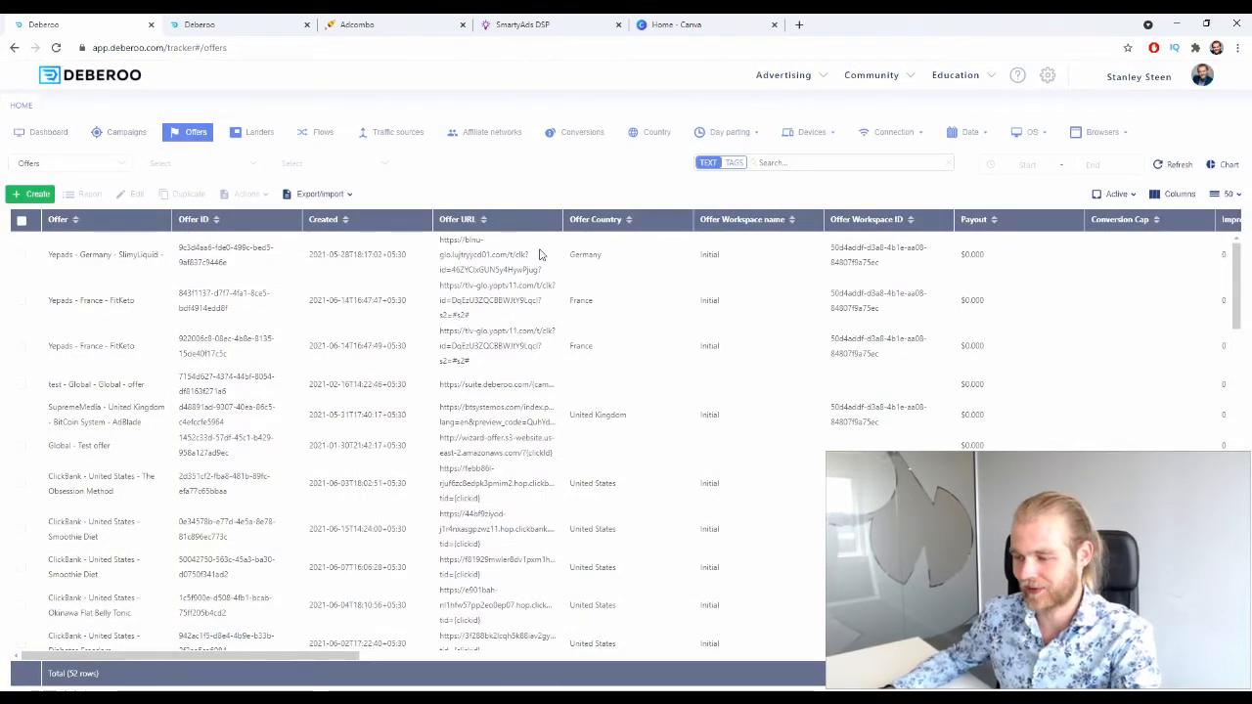
Step: Switch to Adcombo and download the ZIP of the My Diares - Harmonica Linea - IE prelanding
left_click(392, 21)
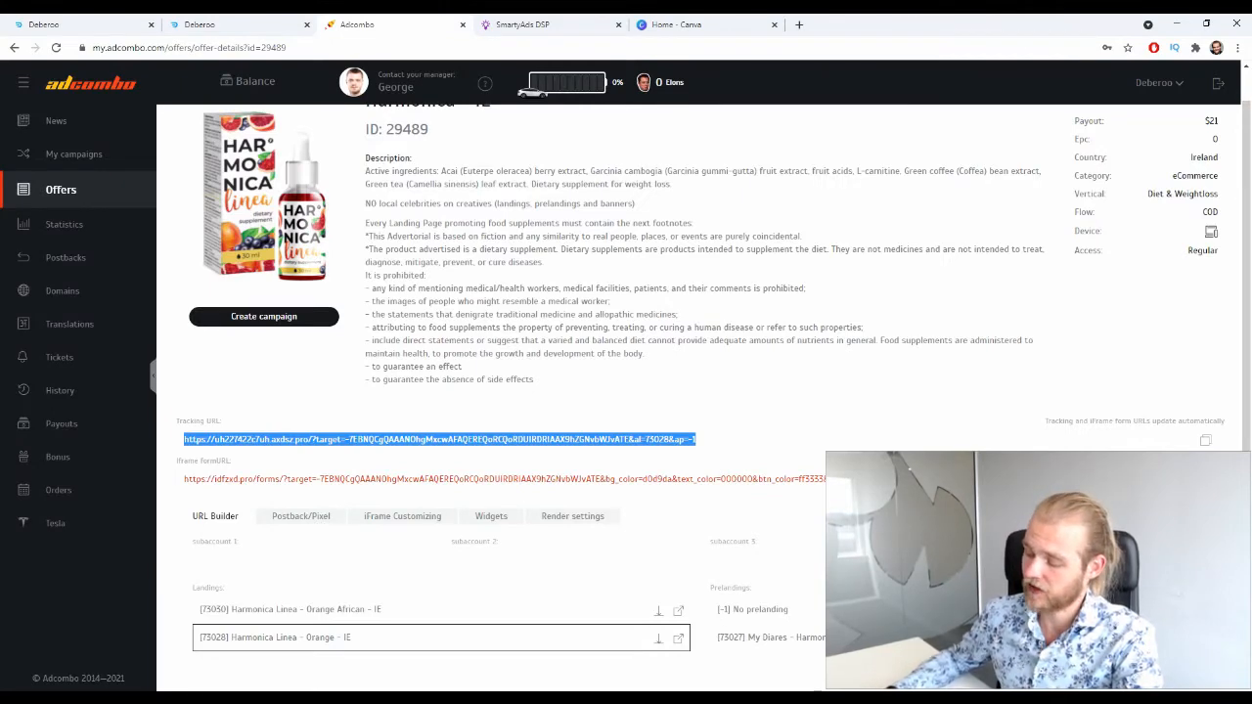
left_click(1176, 638)
left_click(599, 481)
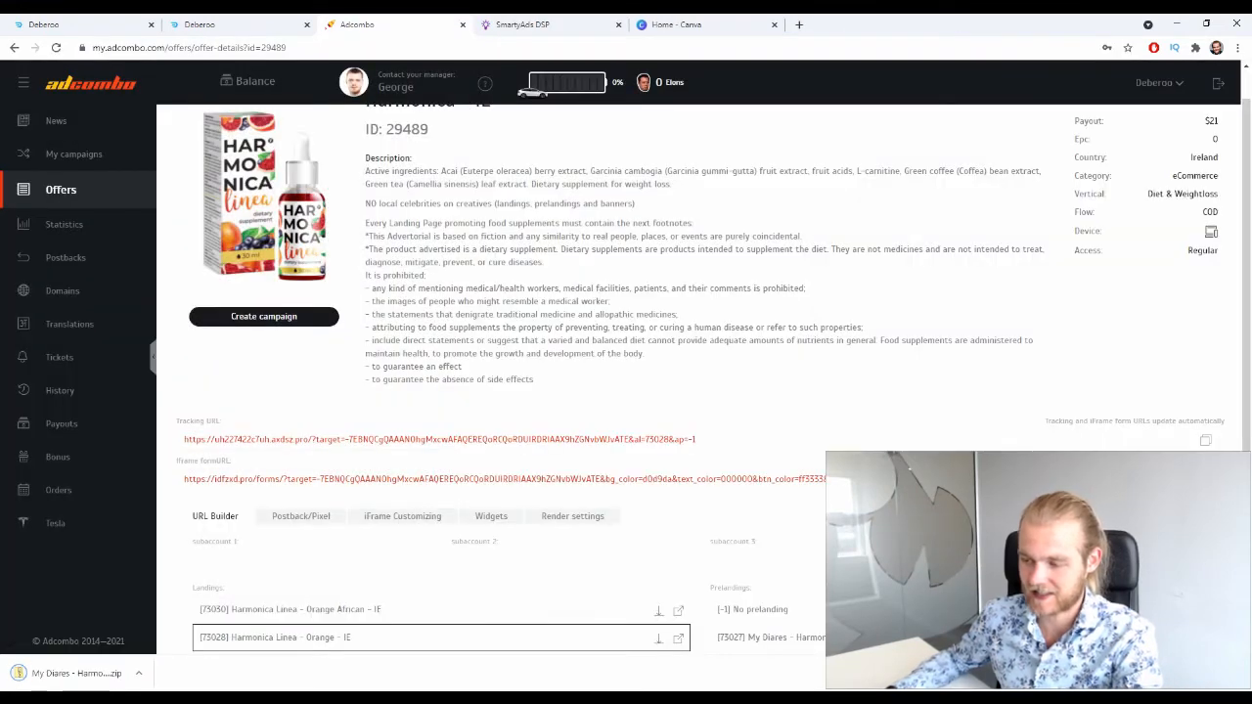
Step: In Deberoo's landing page builder, create a page named "IR - Harmonica - AdCombo" from the downloaded My Diares - Harmonica Linea - IE.zip
left_click(284, 24)
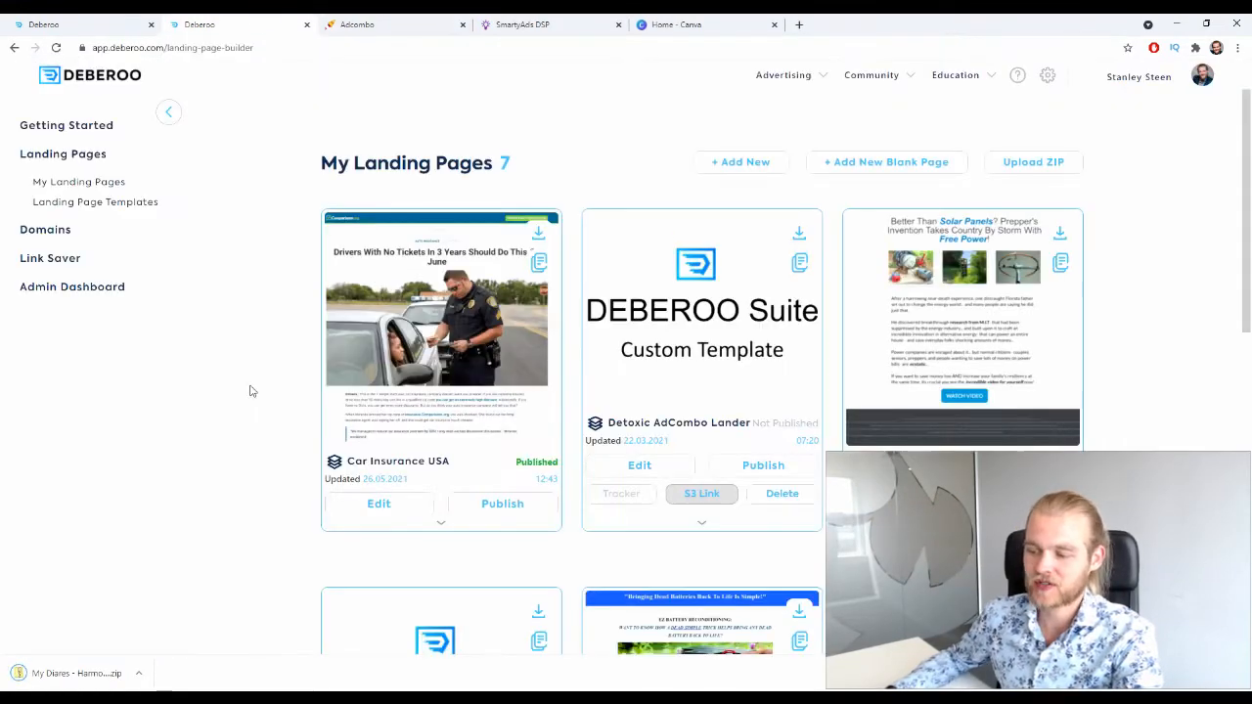
left_click(1047, 164)
left_click_drag(78, 673, 587, 386)
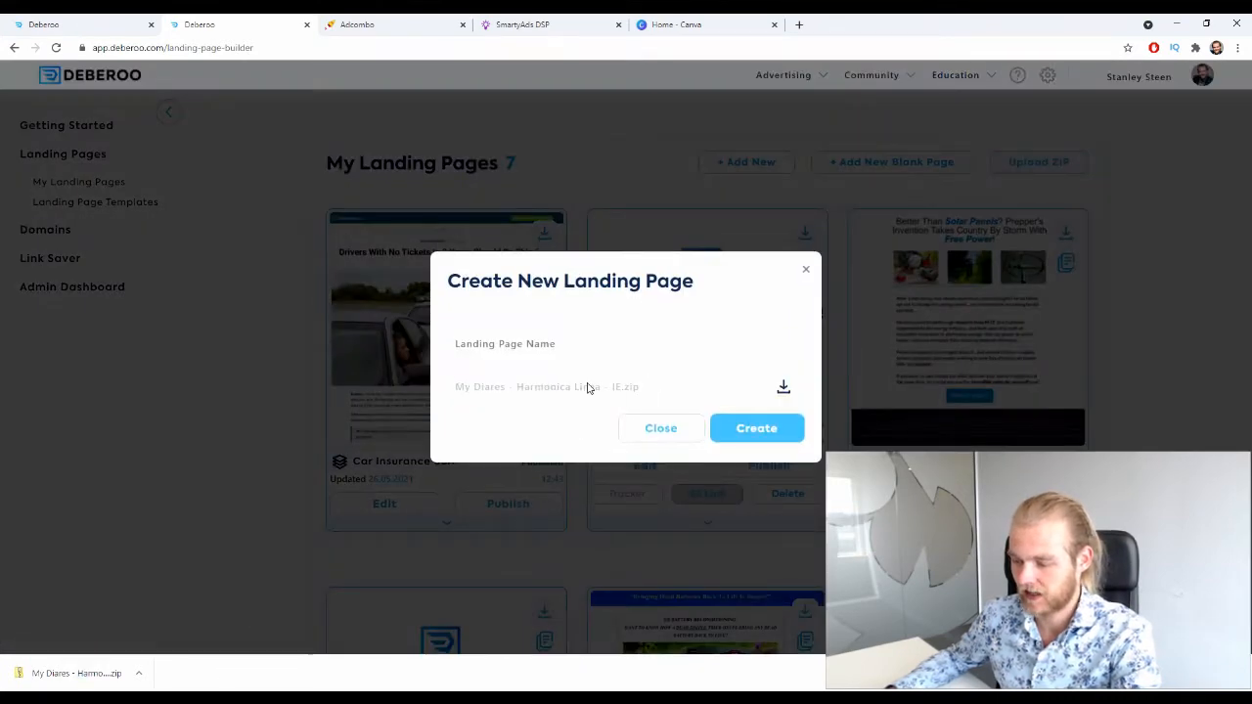
left_click(585, 340)
type("IR - ")
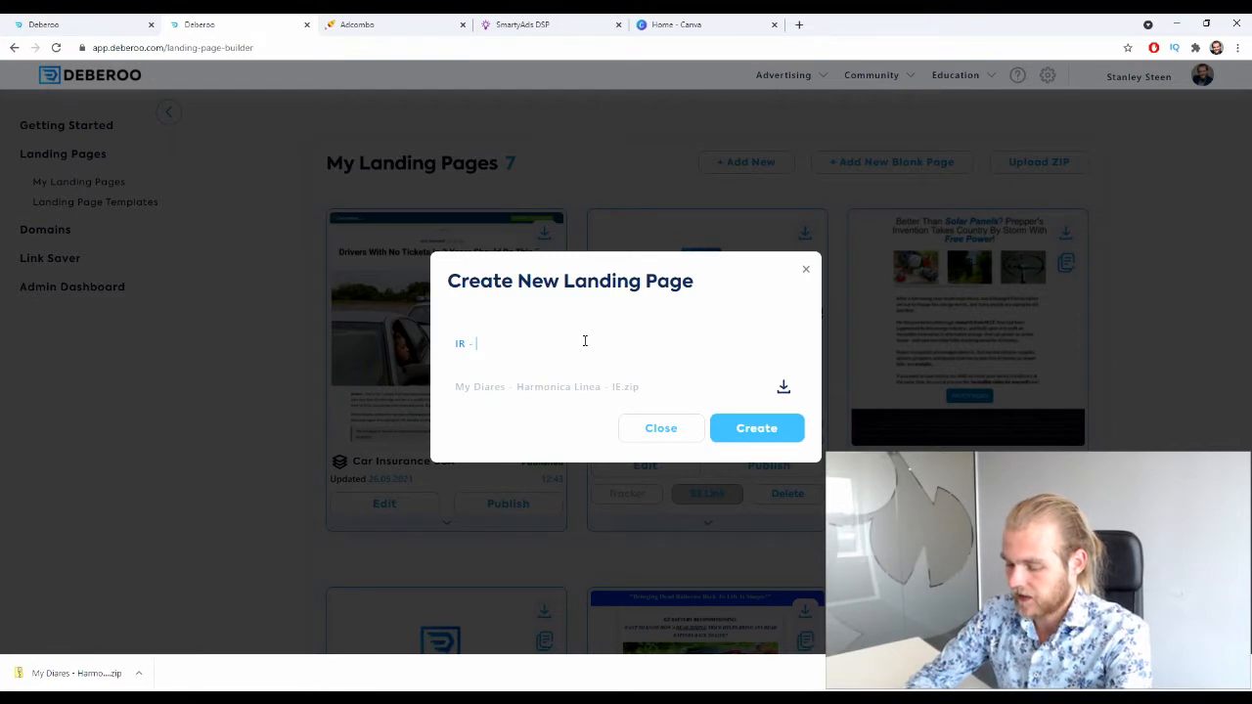
type("Harmonica - A")
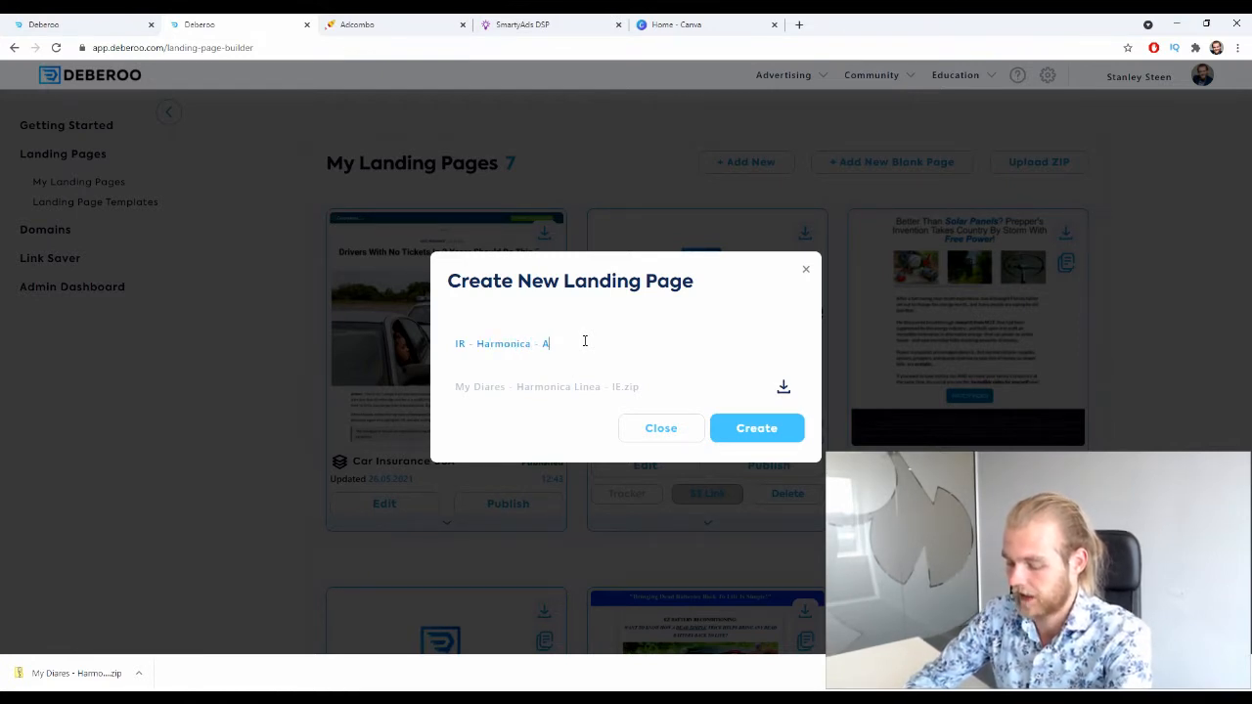
type("dCombo")
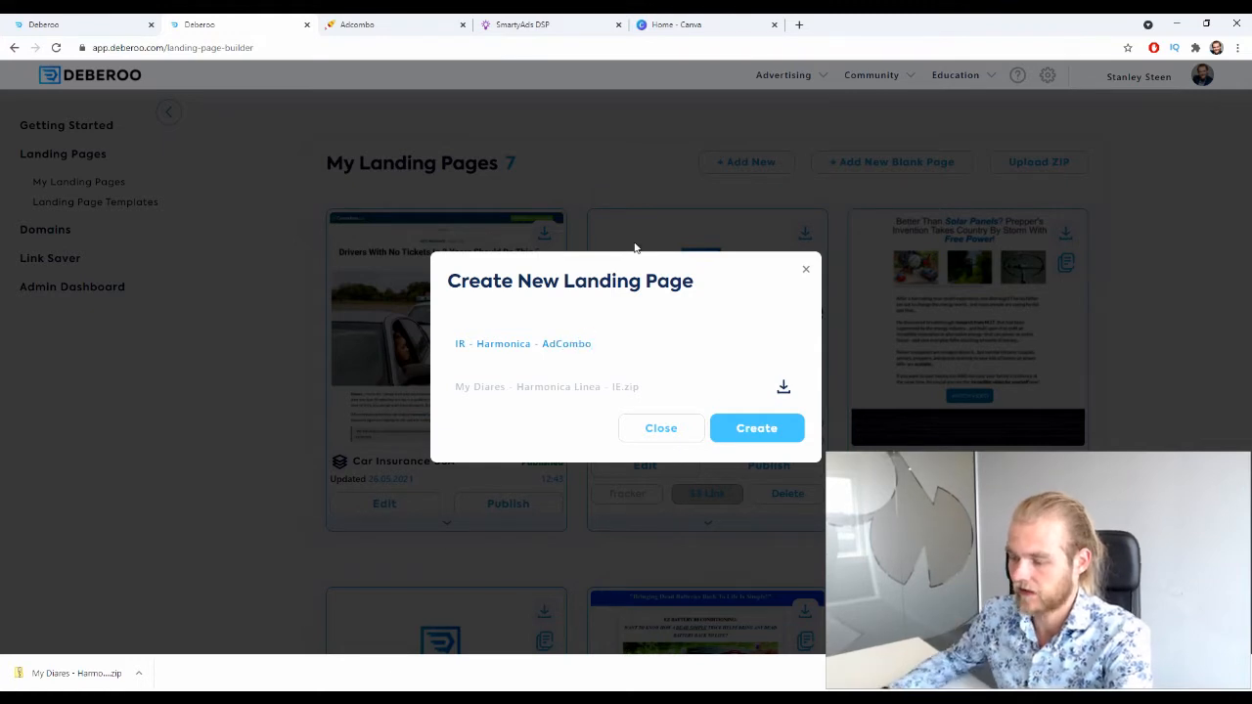
left_click(788, 434)
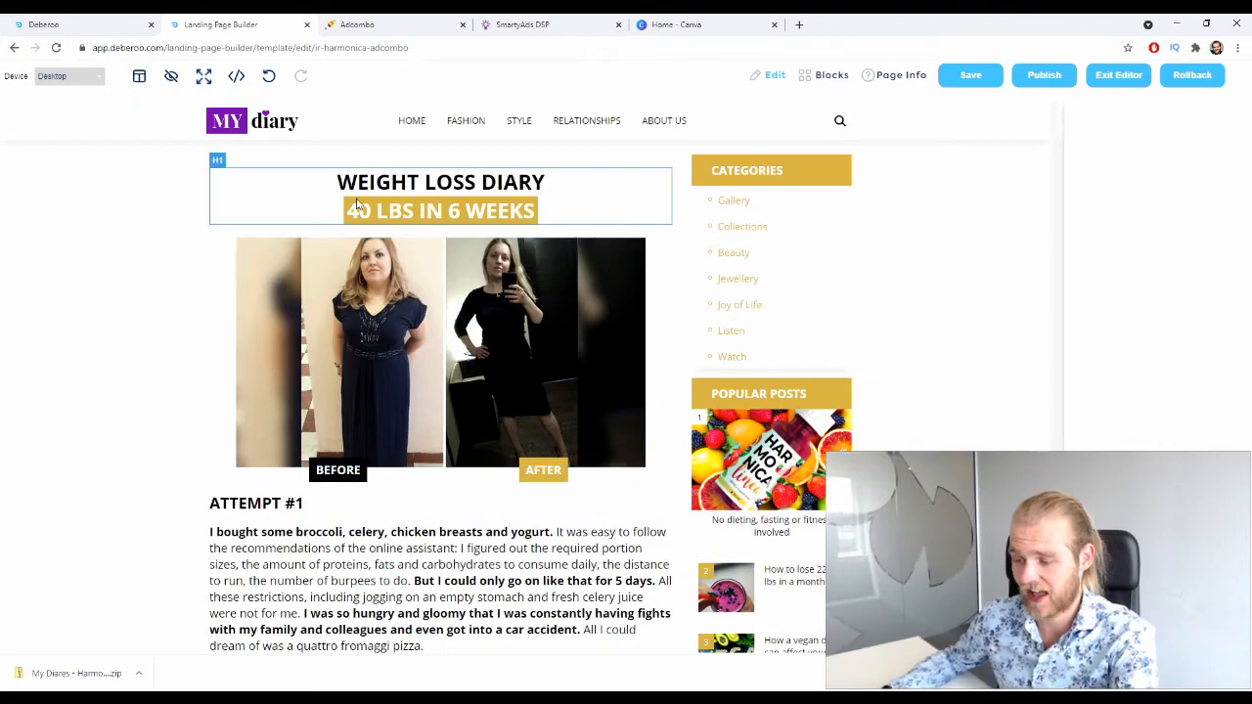
Step: Look through the imported Harmonica landing page from its headline down to the reader comments and back
scroll(802, 327, "down", 10)
scroll(646, 385, "down", 15)
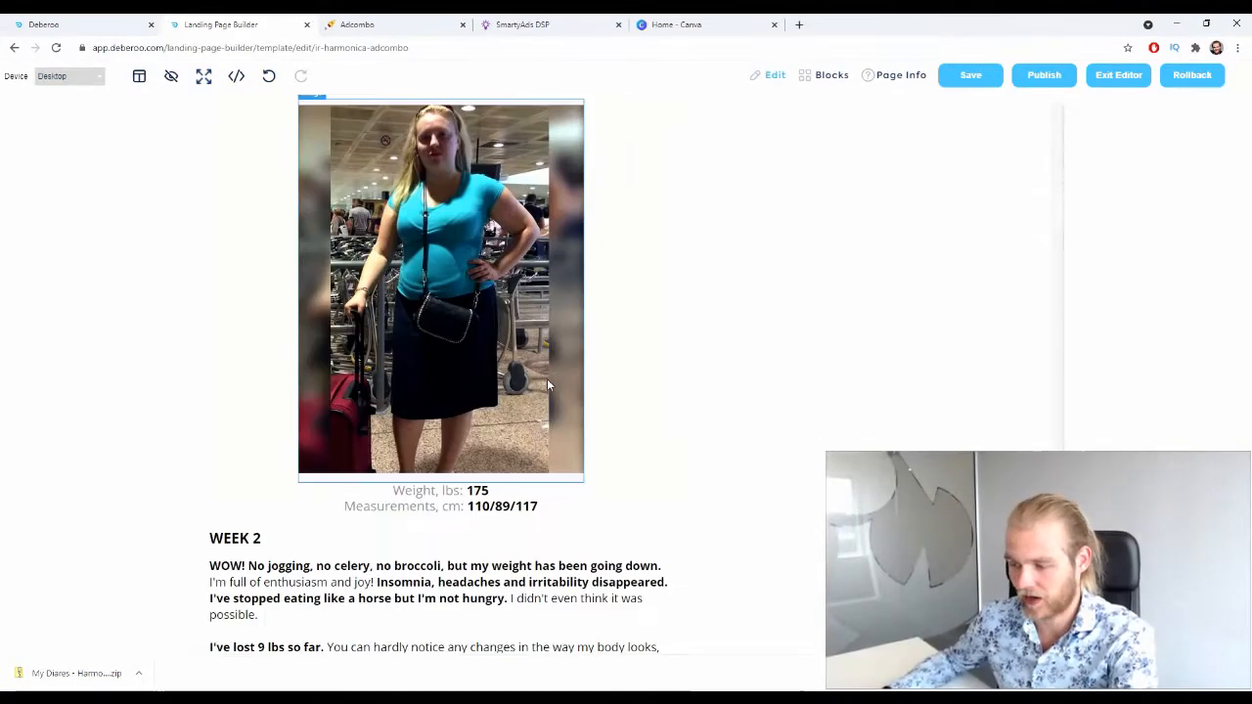
scroll(564, 371, "down", 20)
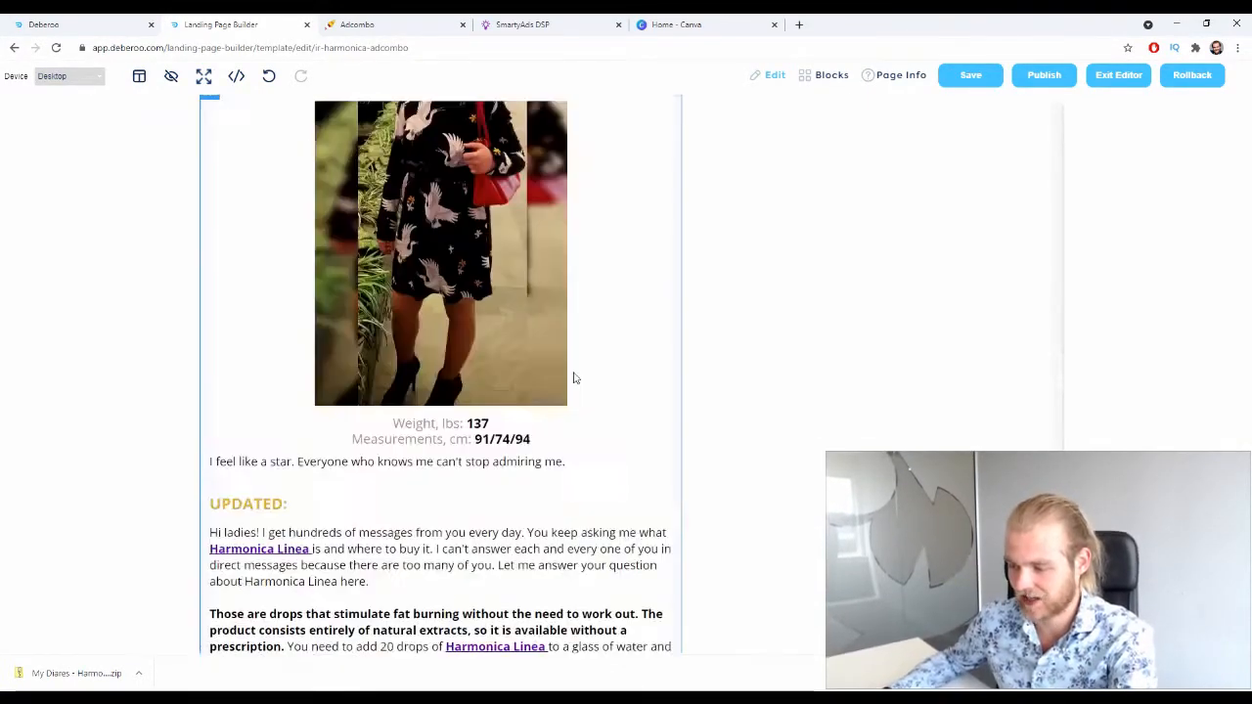
scroll(616, 382, "down", 5)
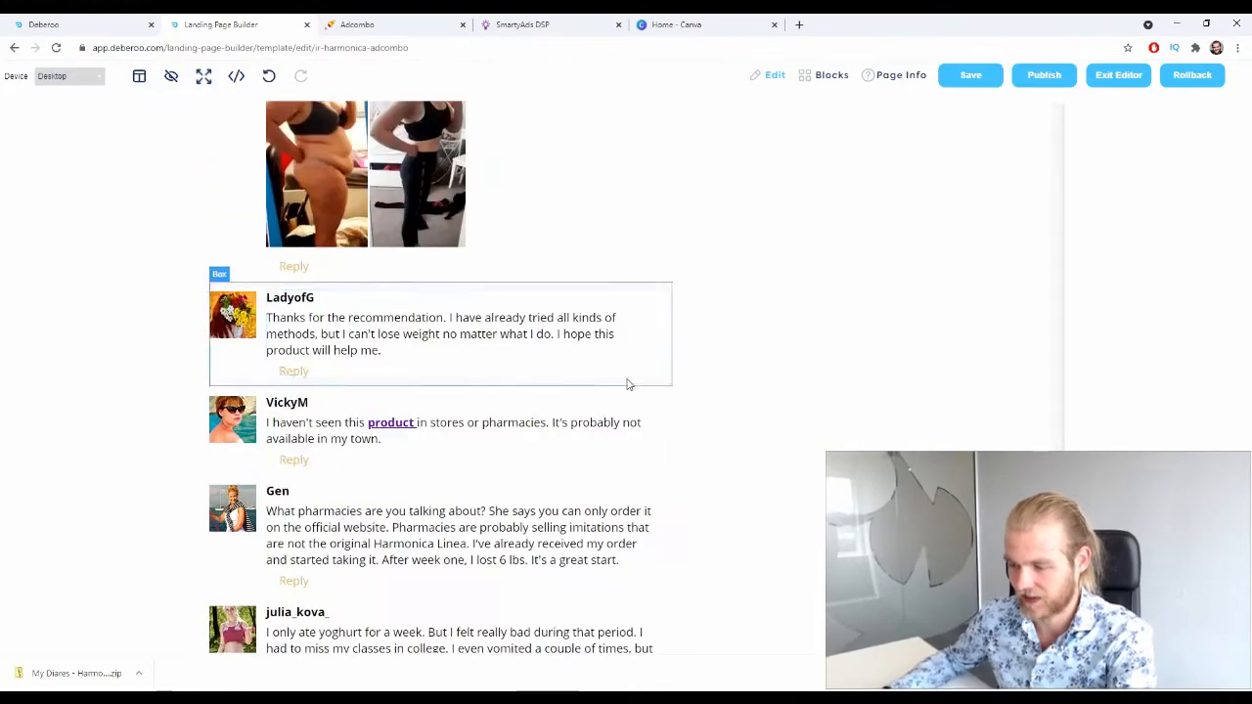
scroll(606, 411, "up", 20)
scroll(598, 470, "up", 20)
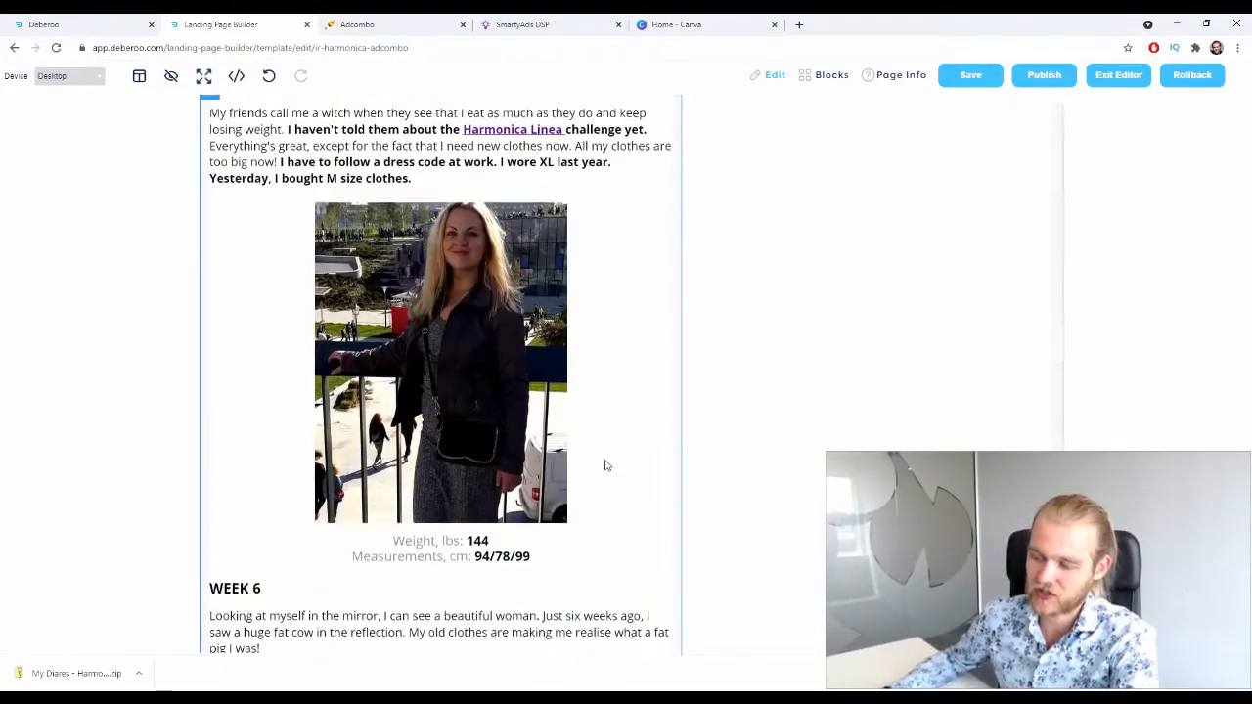
scroll(604, 471, "up", 10)
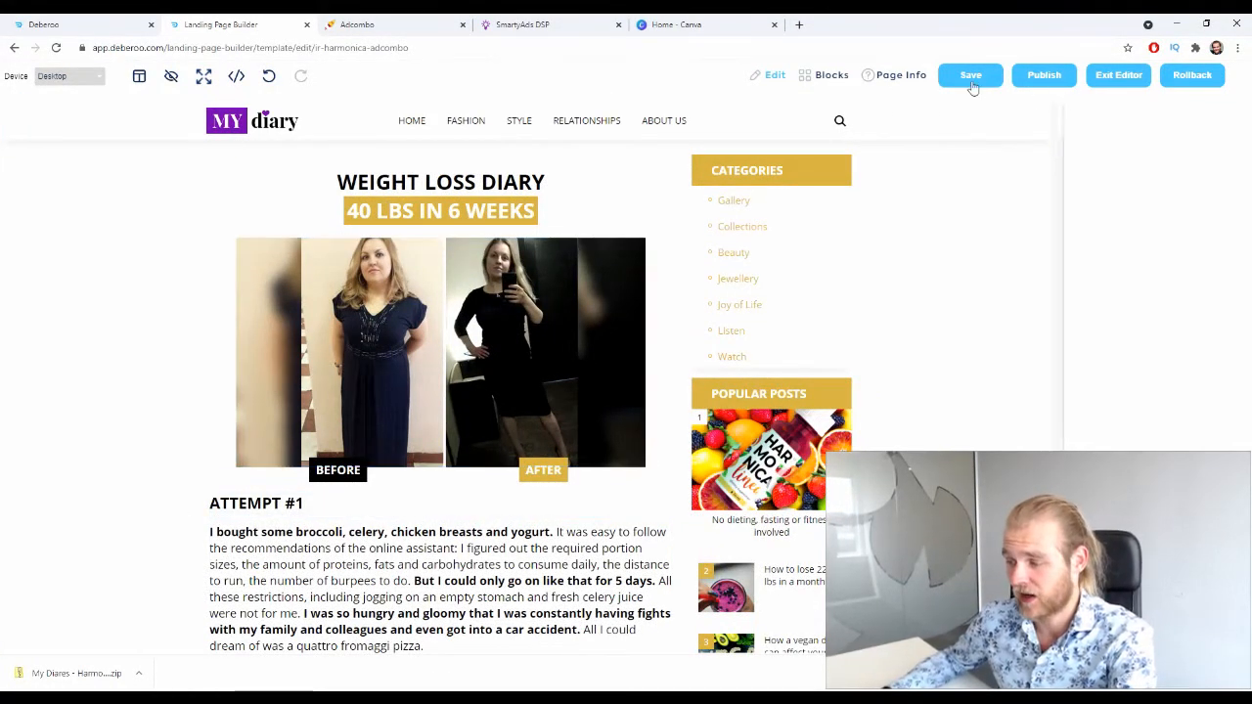
Step: Check the landing page's destination URL setting and copy the click URL from the tracker profile's Tracking URLs page
left_click(895, 74)
left_click_drag(1201, 222, 1123, 227)
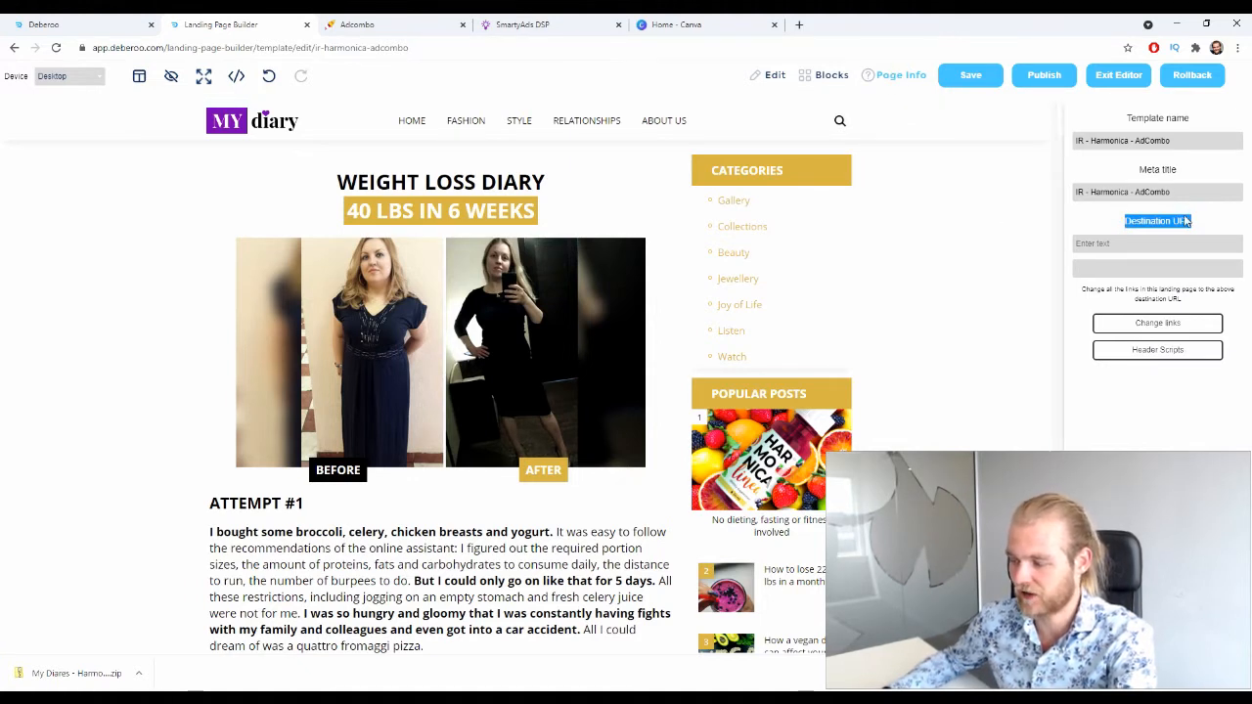
left_click(106, 20)
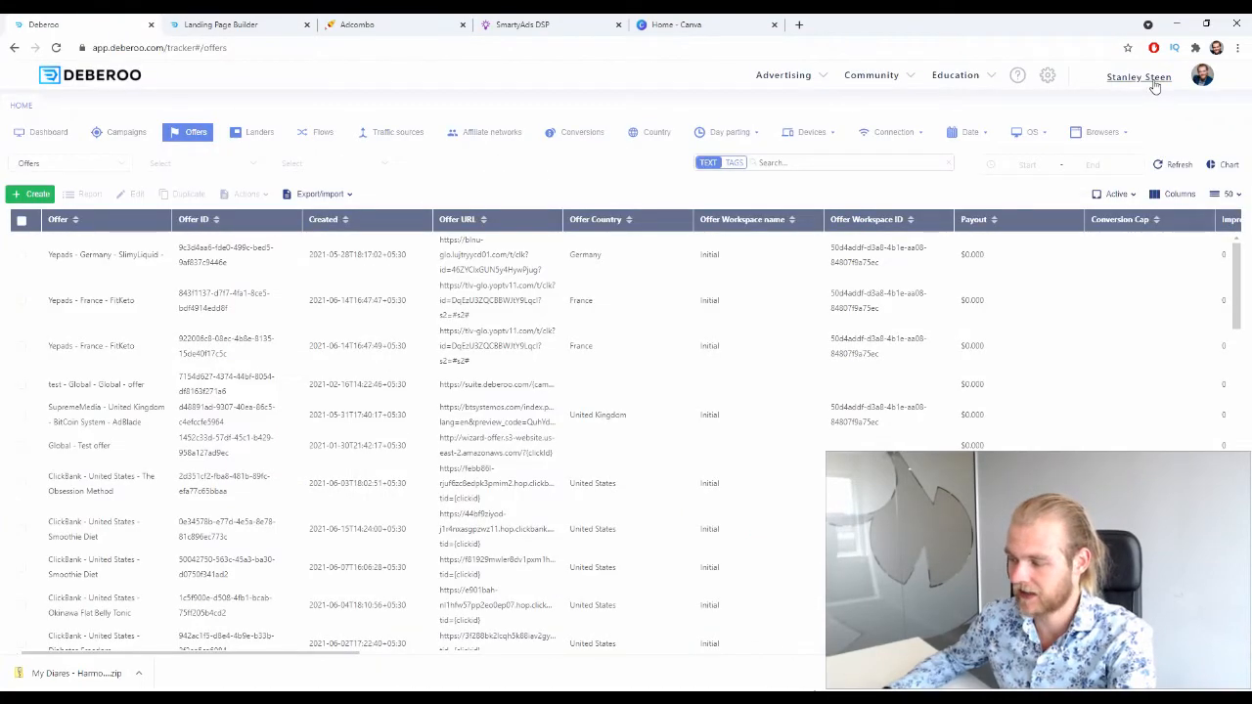
mouse_move(1145, 78)
left_click(1143, 125)
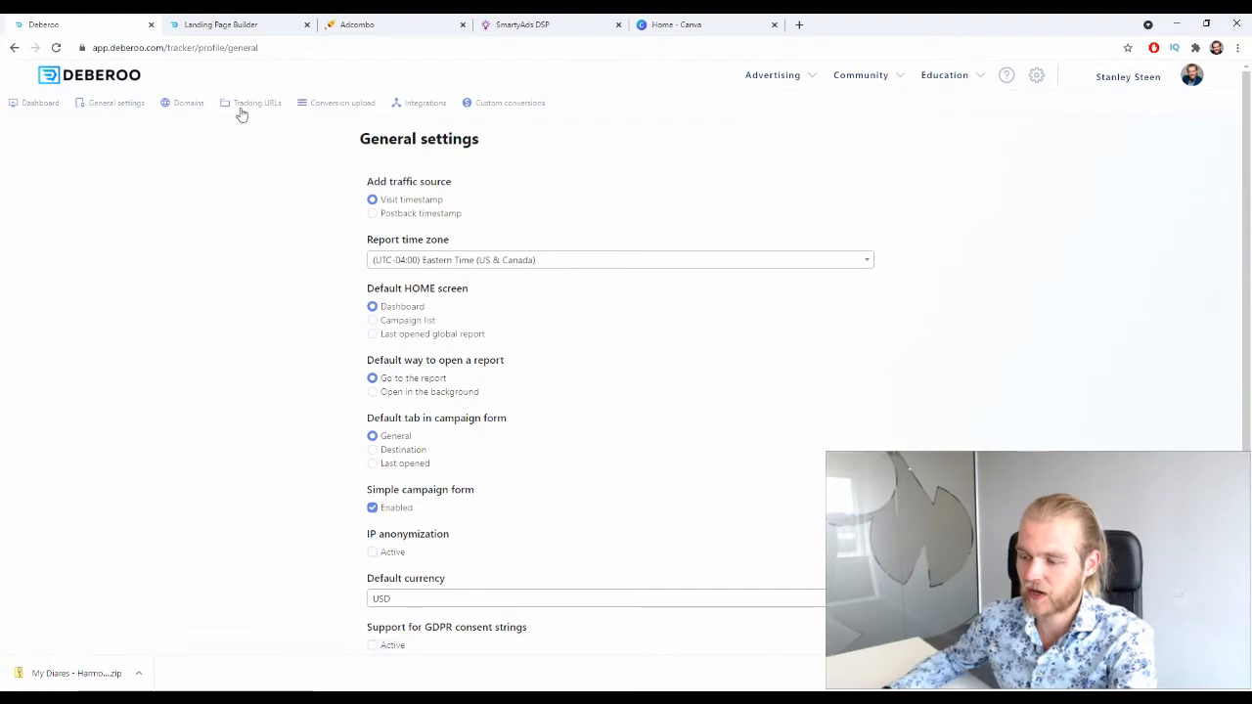
left_click(244, 110)
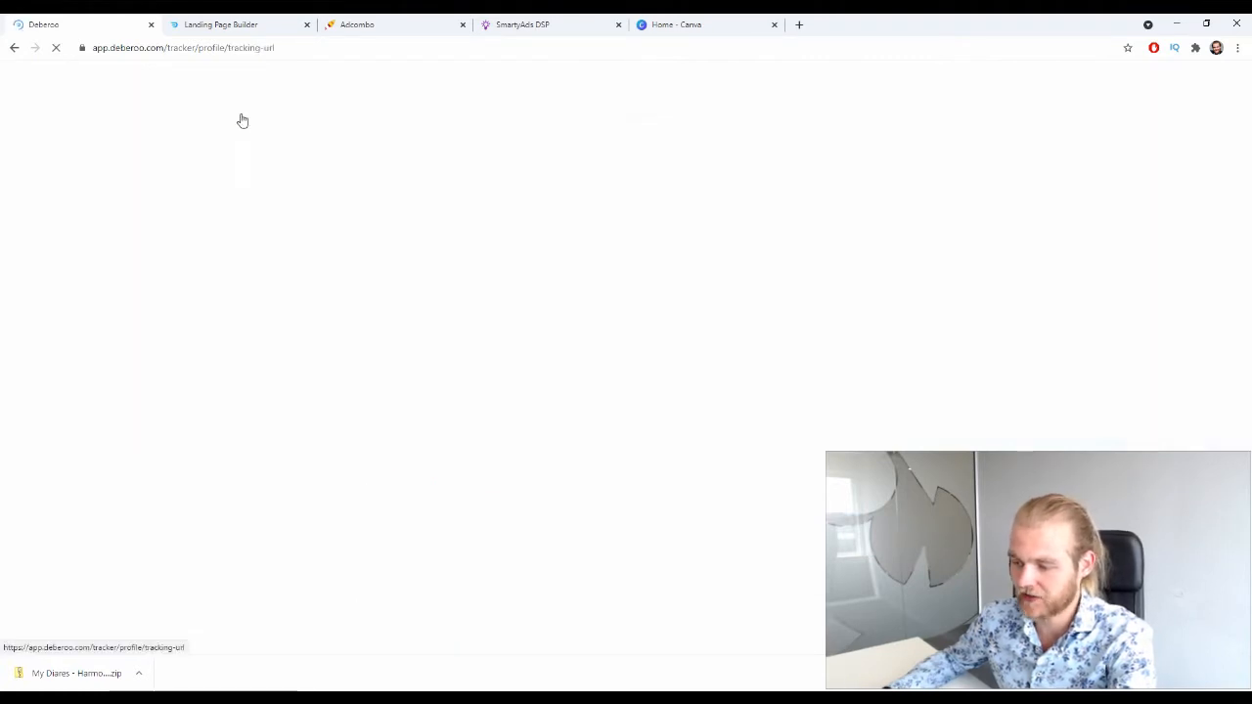
left_click_drag(480, 342, 344, 347)
key("ctrl+c")
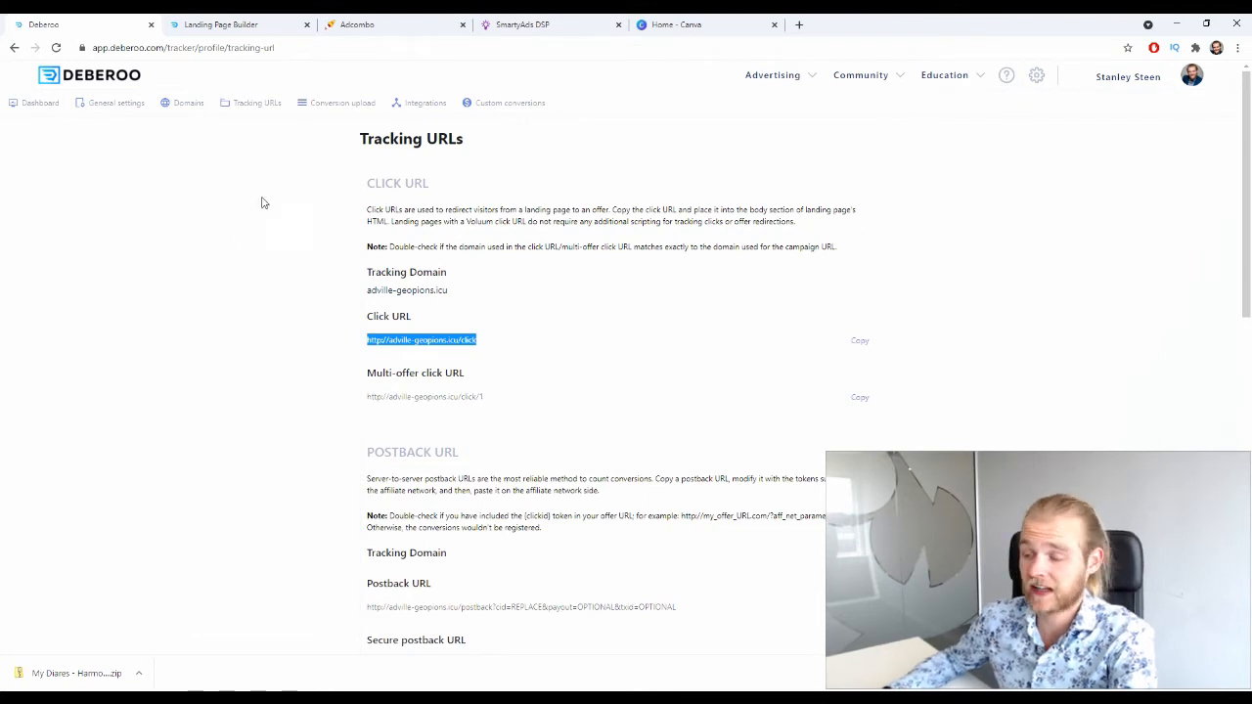
left_click(221, 24)
left_click(1157, 242)
key("ctrl+v")
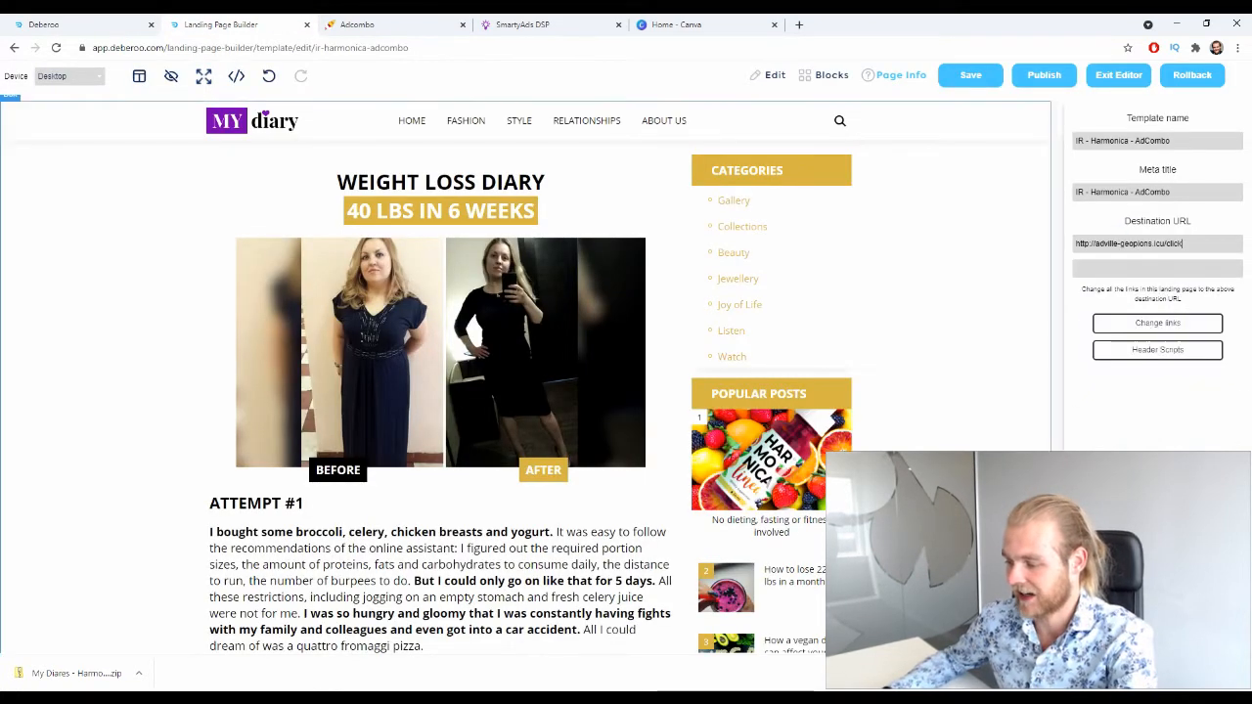
left_click(1135, 325)
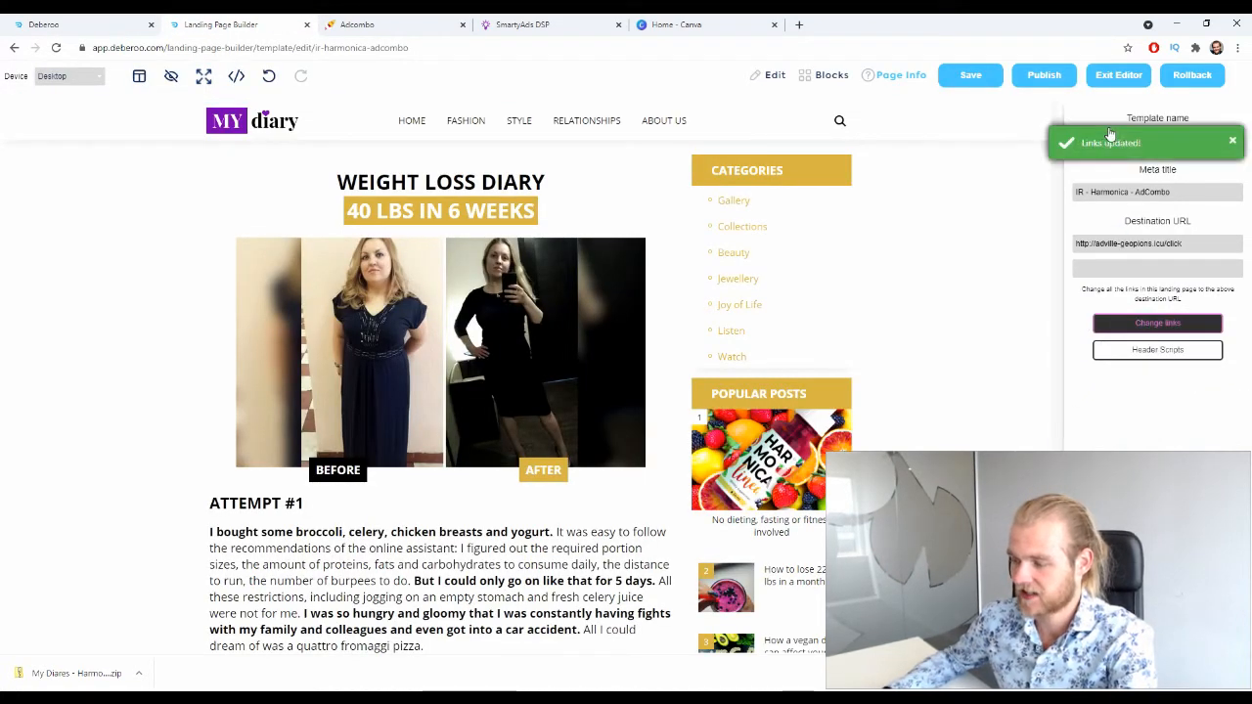
Step: Publish the landing page on the imakeshhmoney-com domain and copy the address of the live page
left_click(1035, 78)
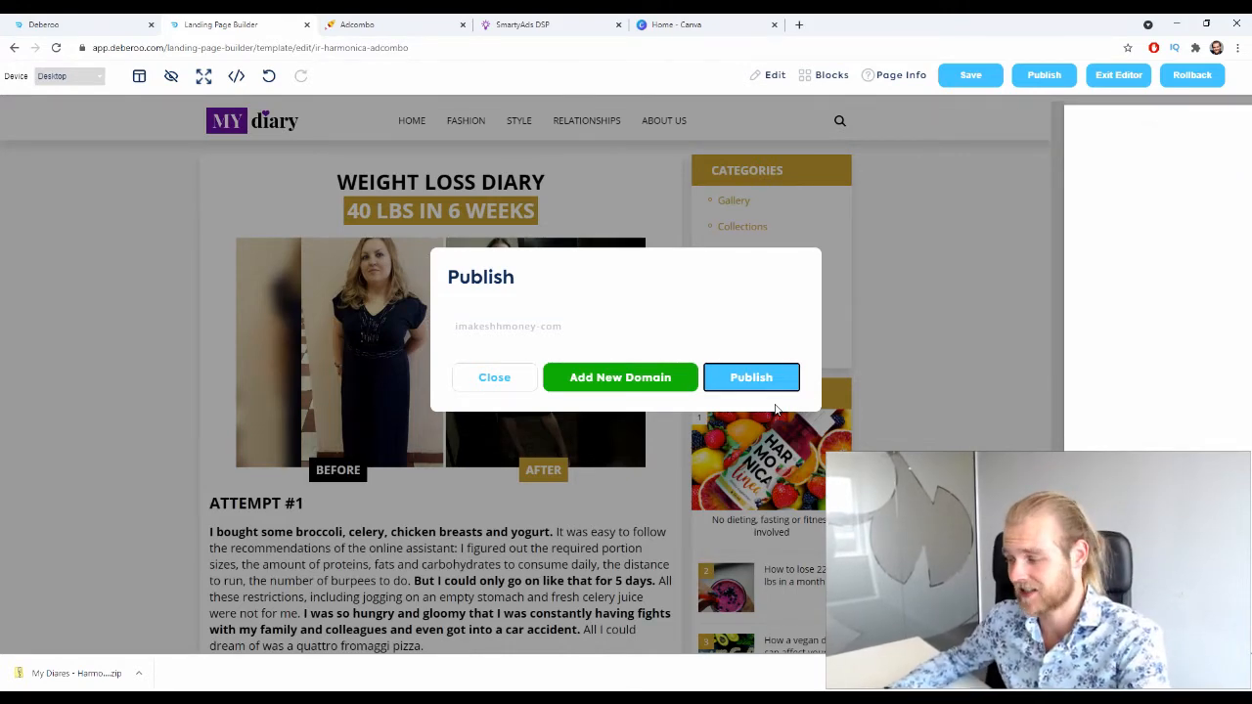
left_click(771, 383)
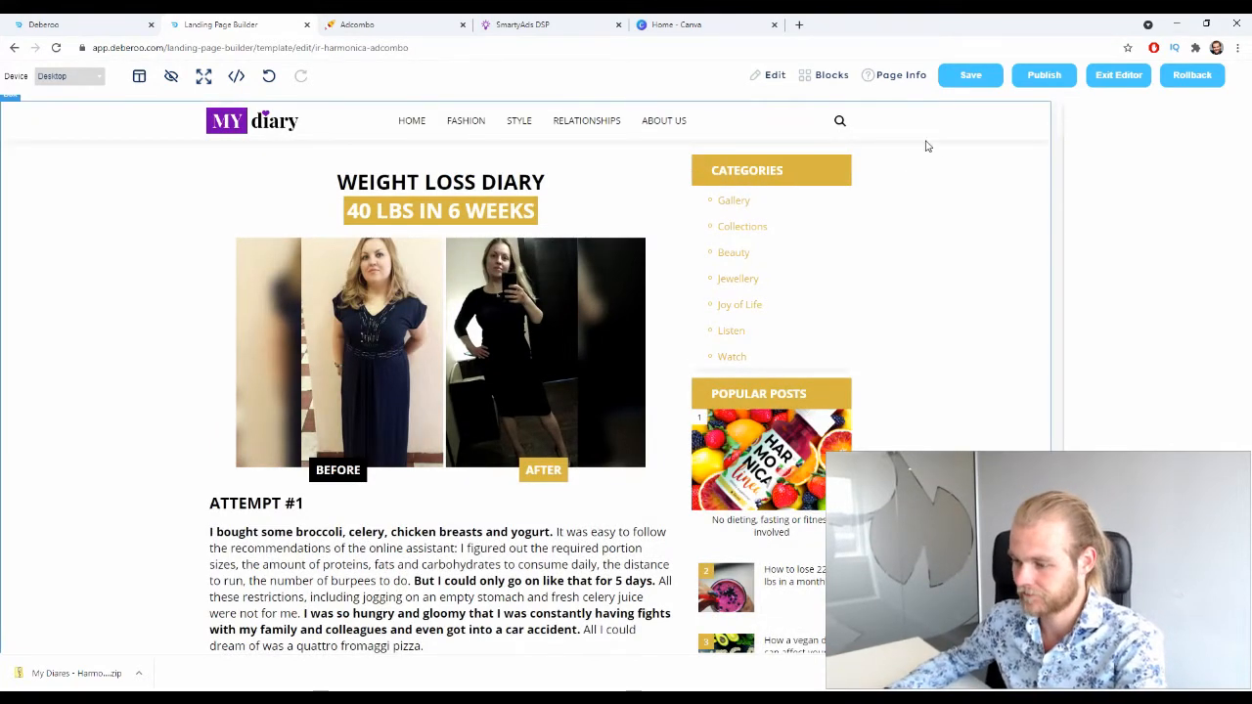
left_click(1044, 75)
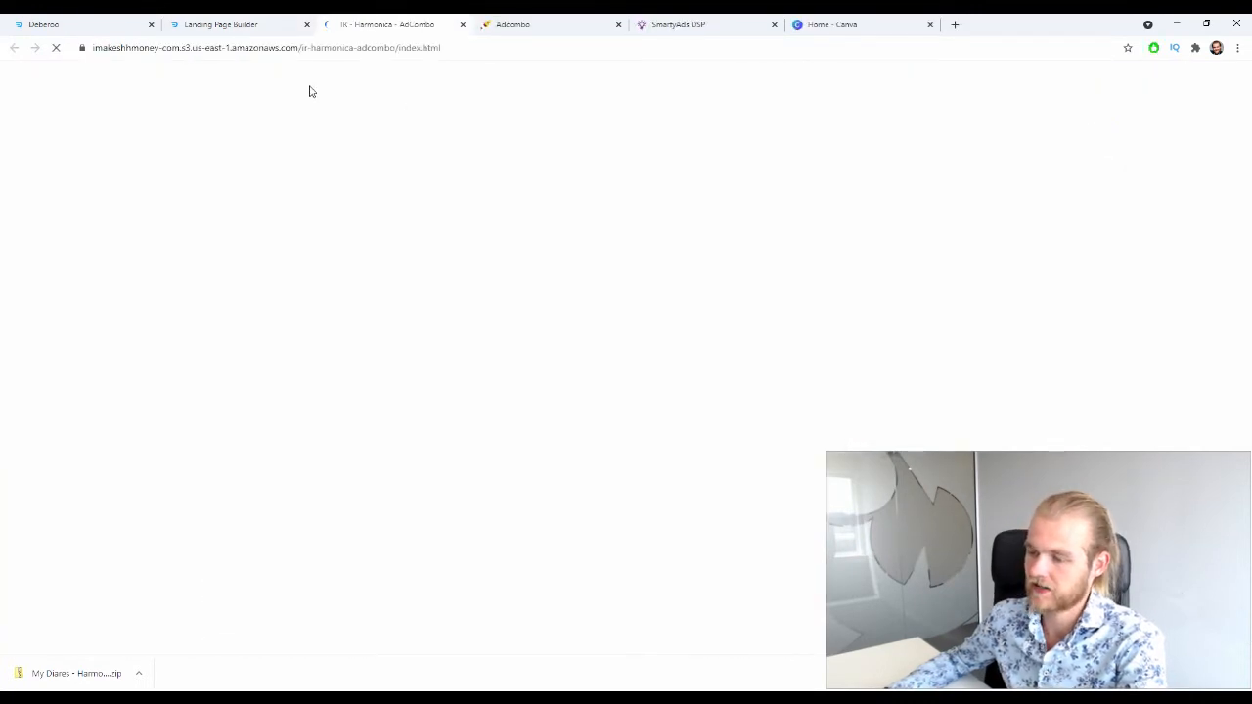
left_click(298, 48)
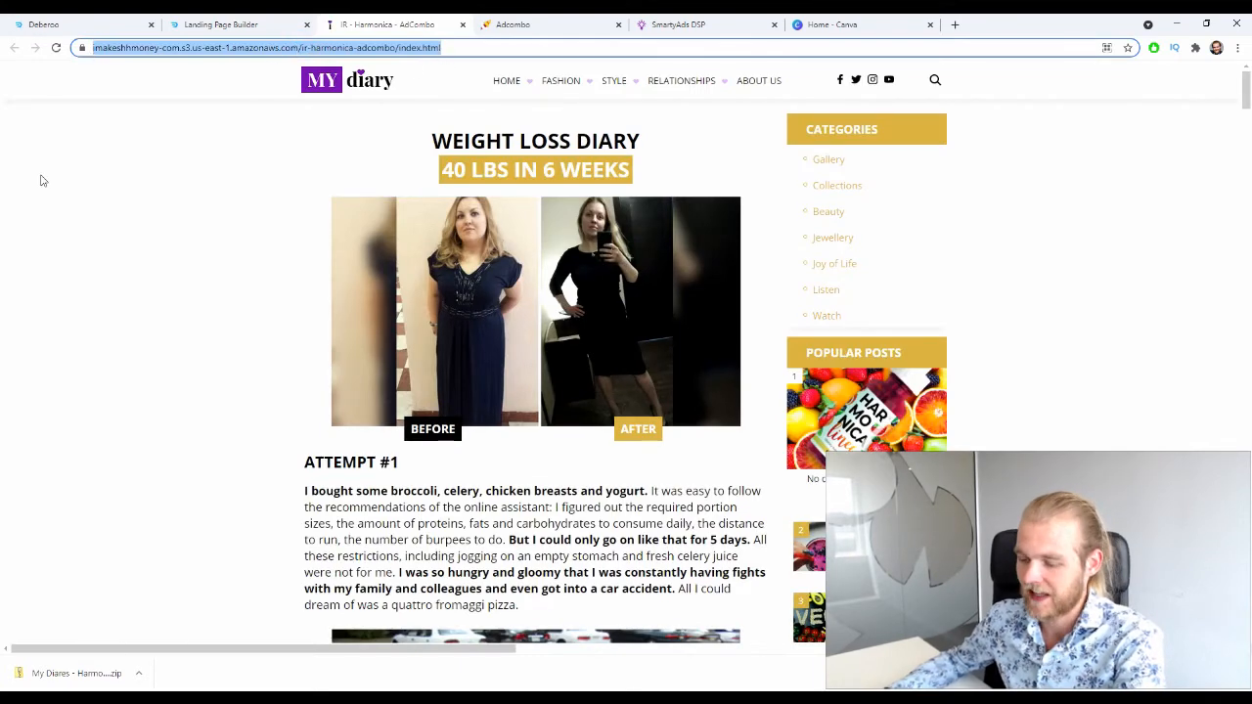
Step: Start a new lander in the tracker with the Initial workspace and Ireland as its country tag
left_click(68, 23)
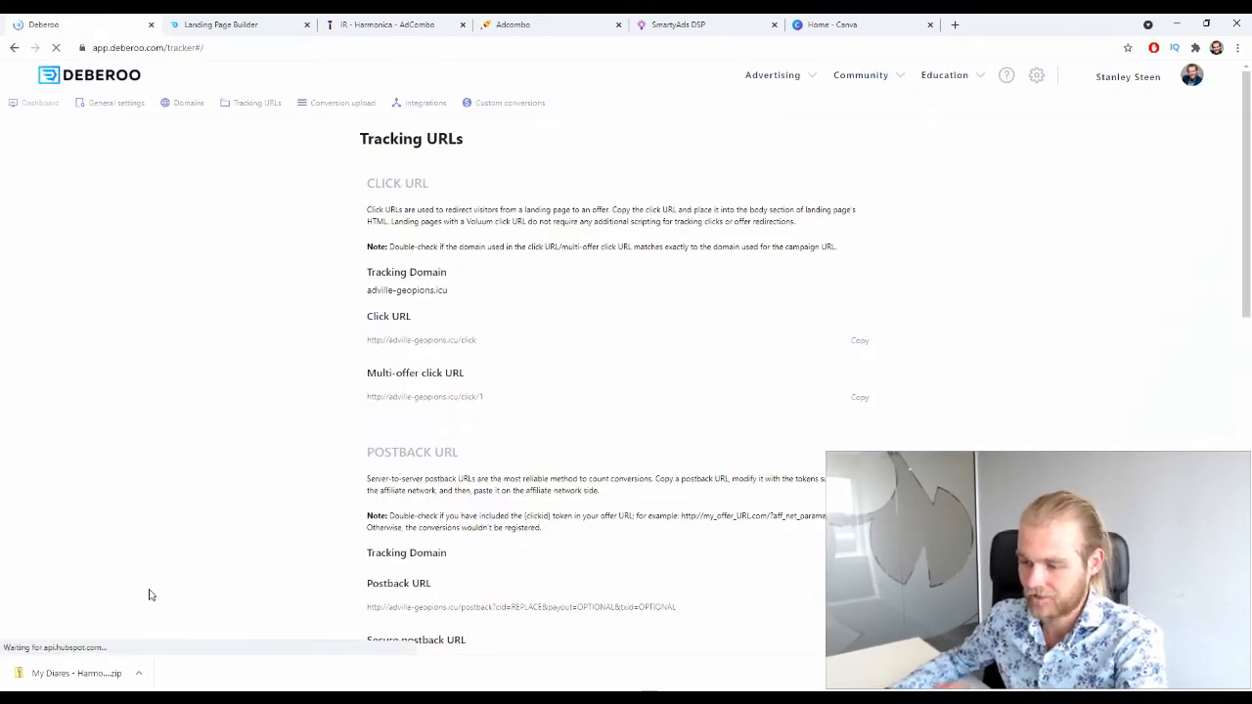
left_click(251, 137)
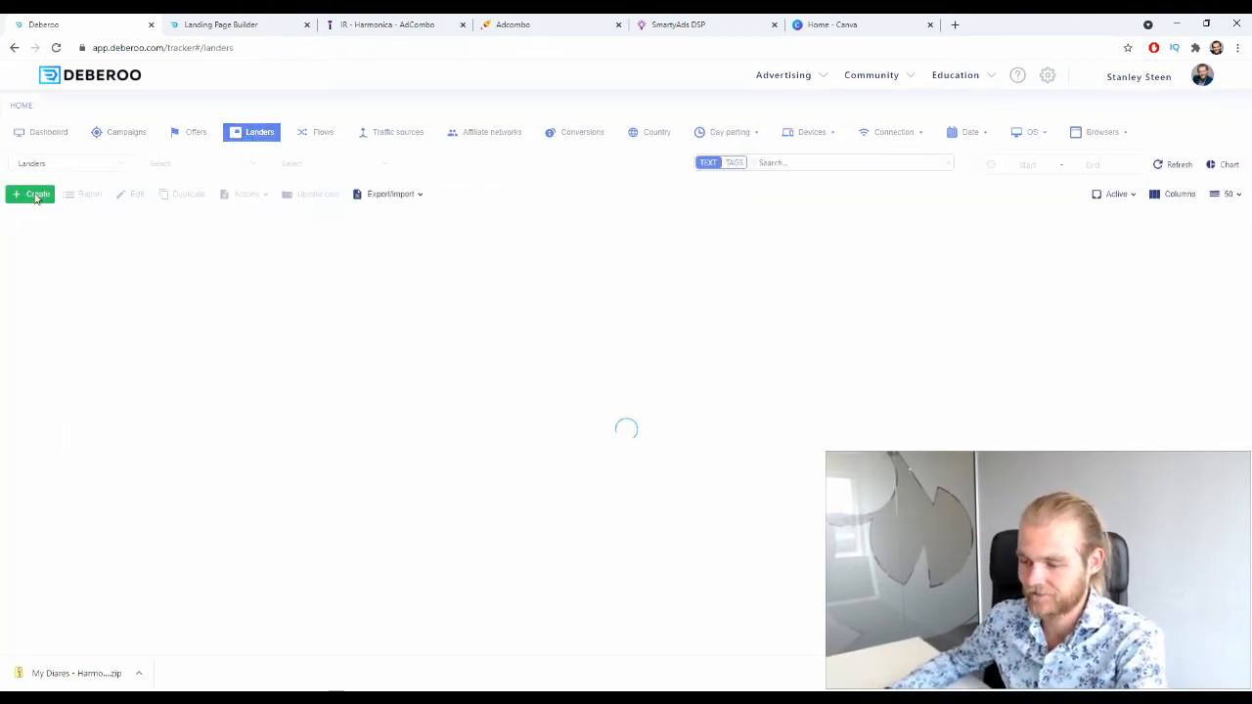
left_click(31, 196)
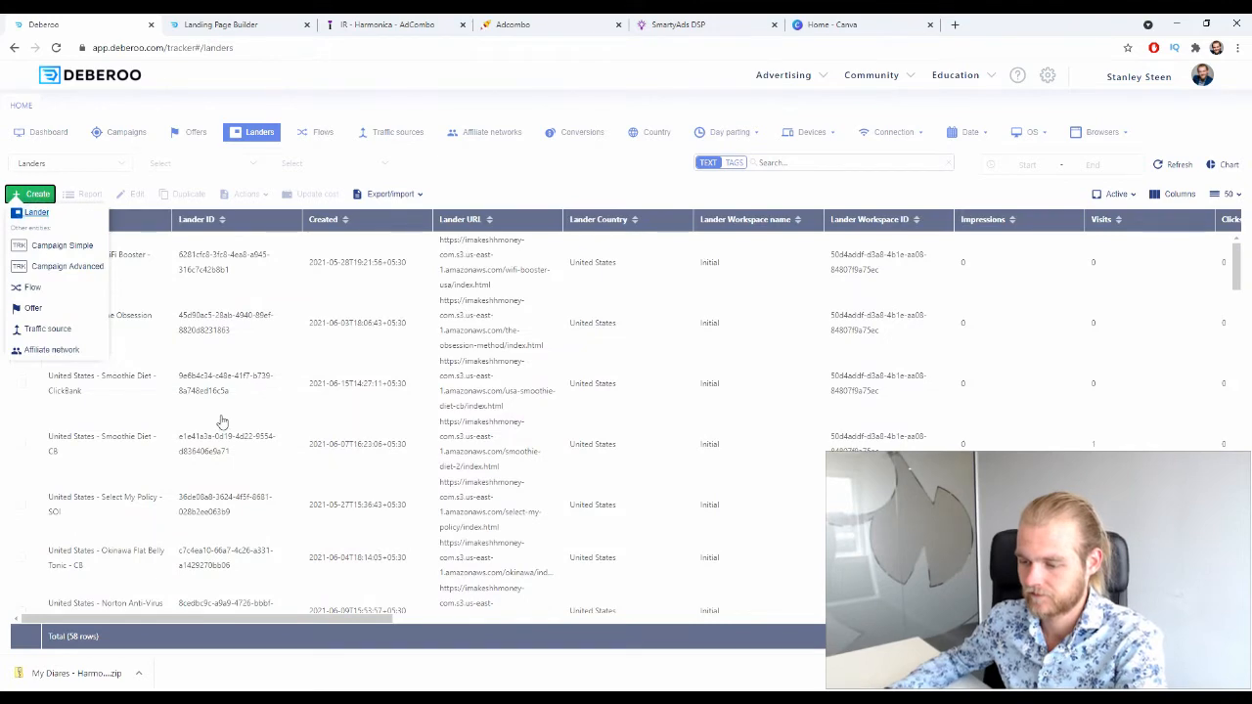
left_click(31, 211)
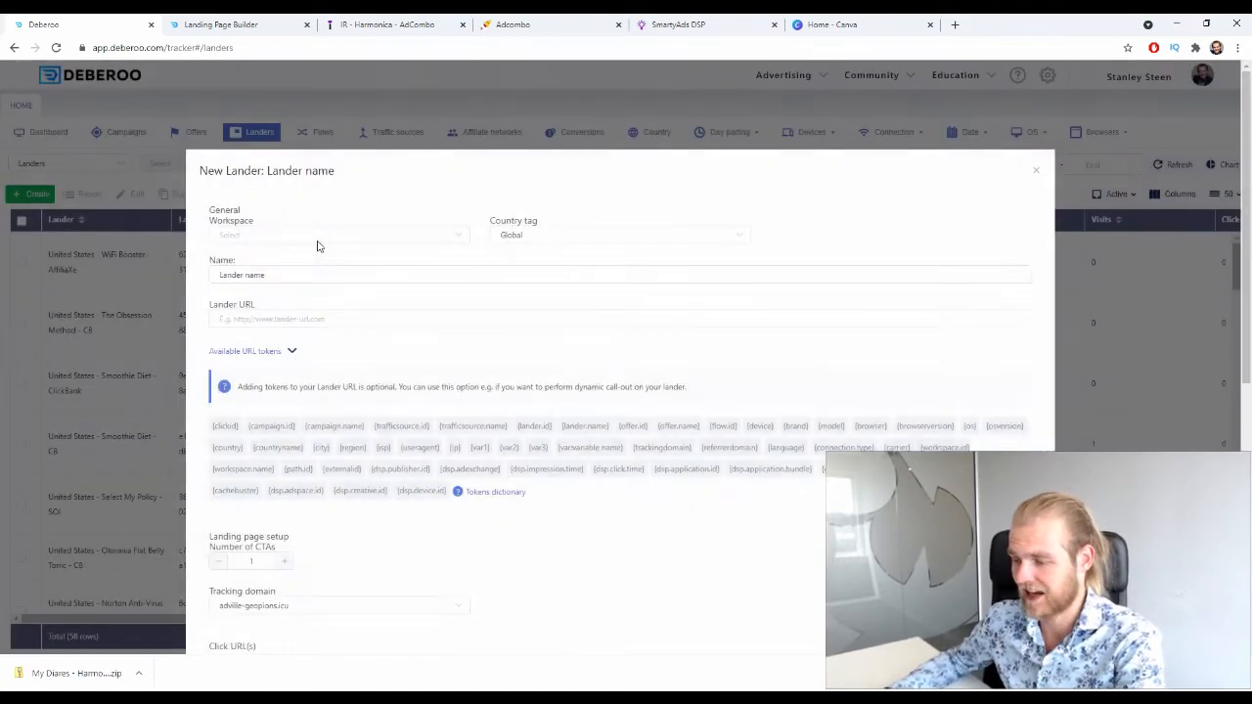
left_click(316, 240)
left_click(293, 265)
left_click(563, 237)
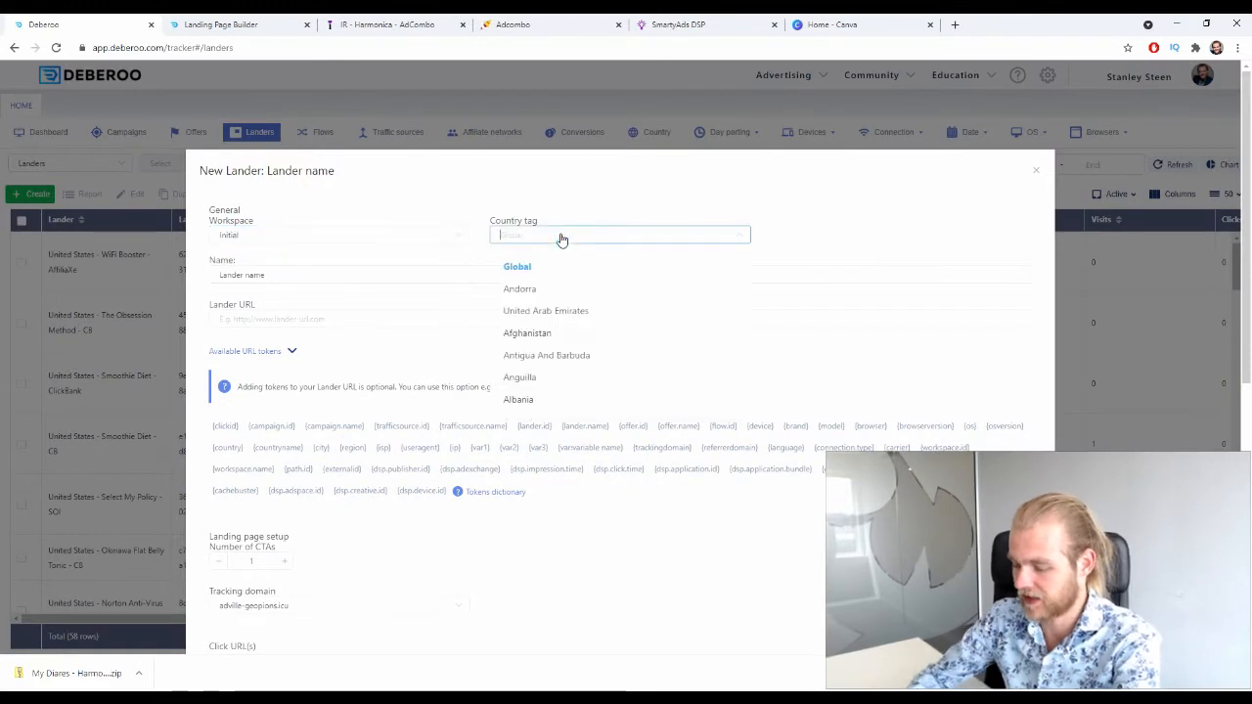
type("ire")
left_click(528, 311)
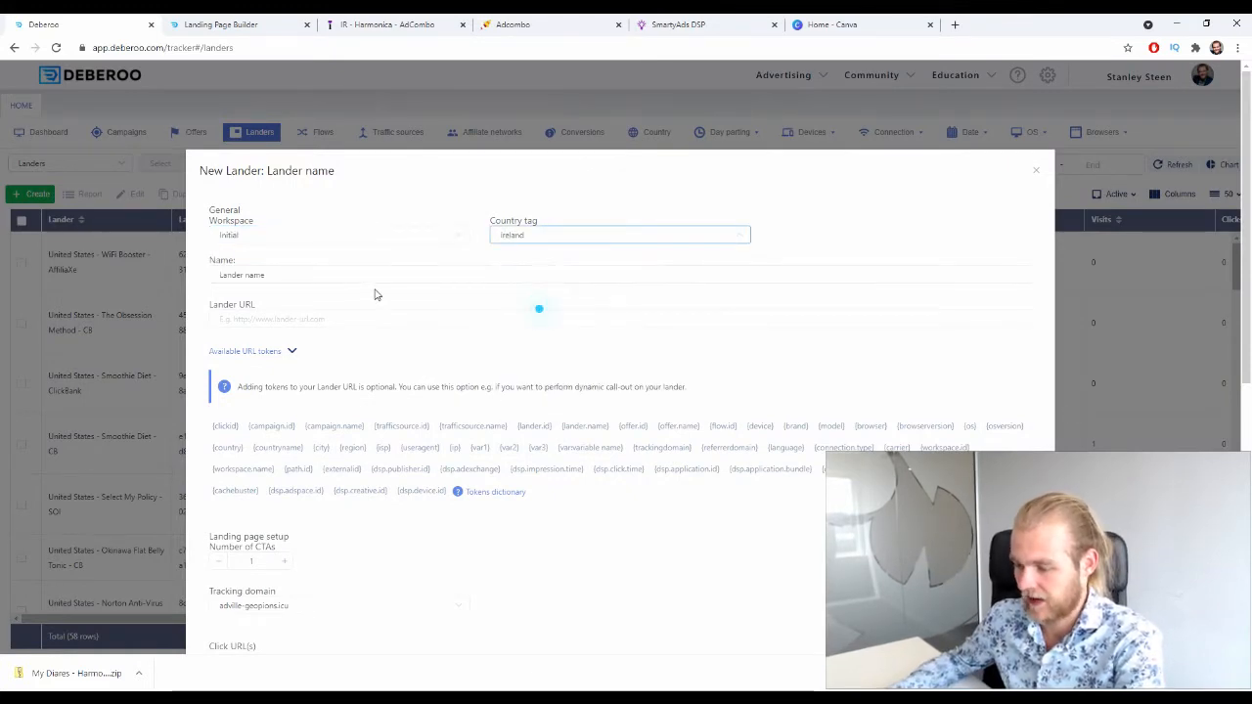
left_click(304, 274)
type("Harmonica - Ad")
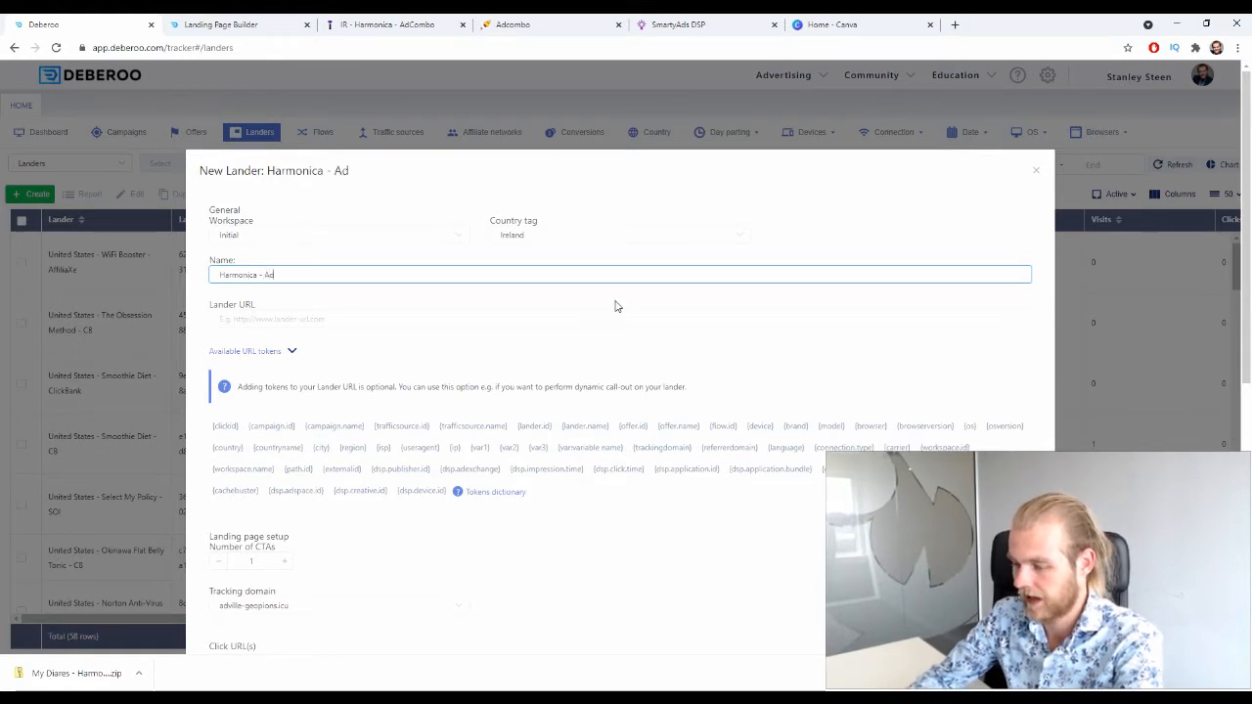
type("Combo")
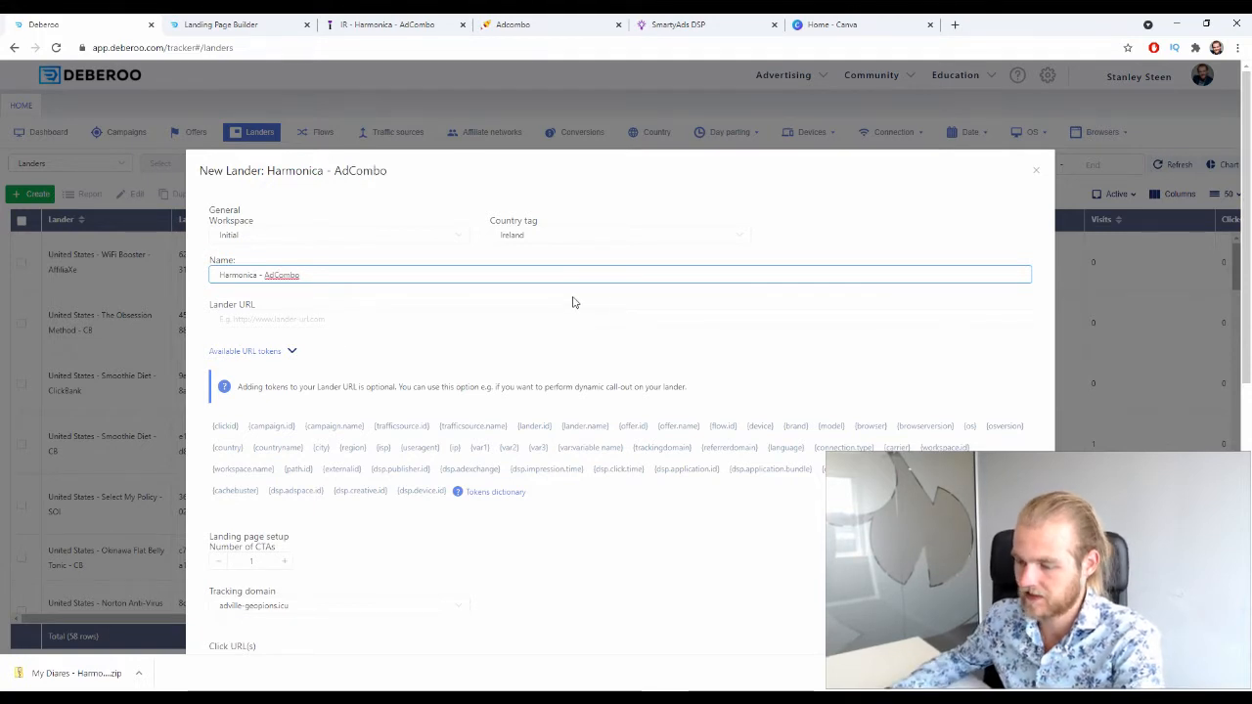
left_click(280, 319)
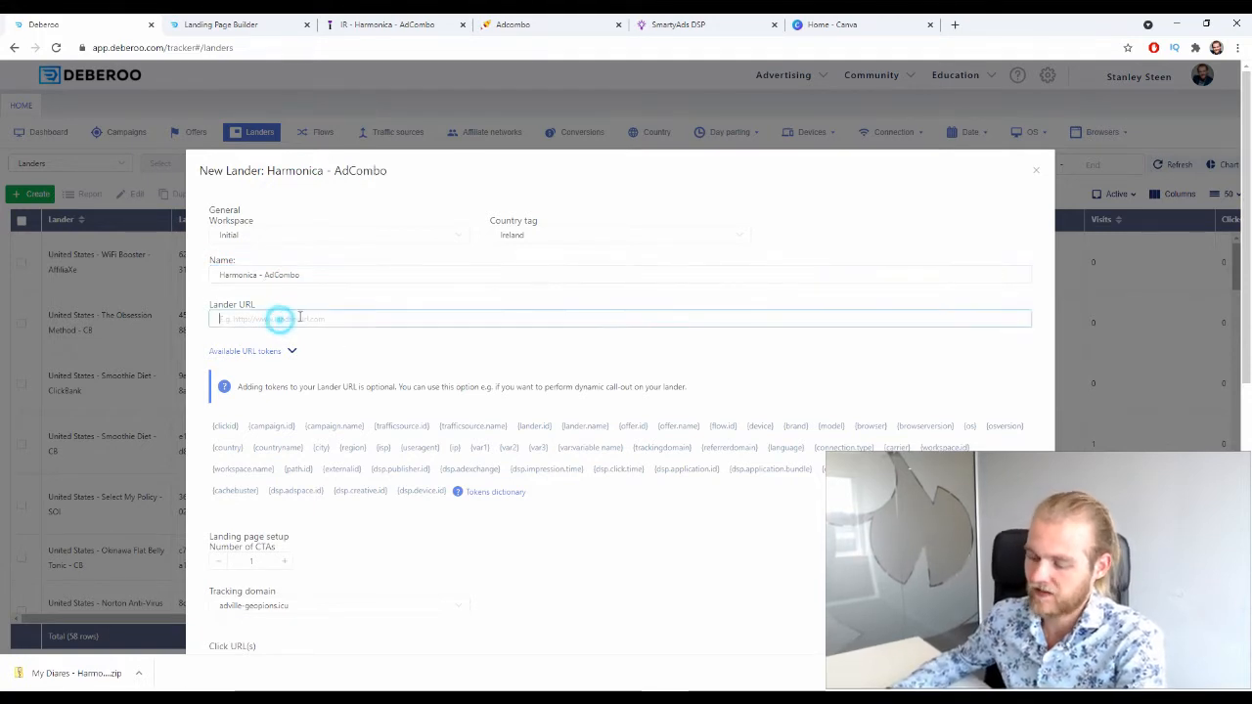
type("https://makeshmoney-com.s3.us-east-1.amazonaws.com/ir-harmonica-adcombo/index.html")
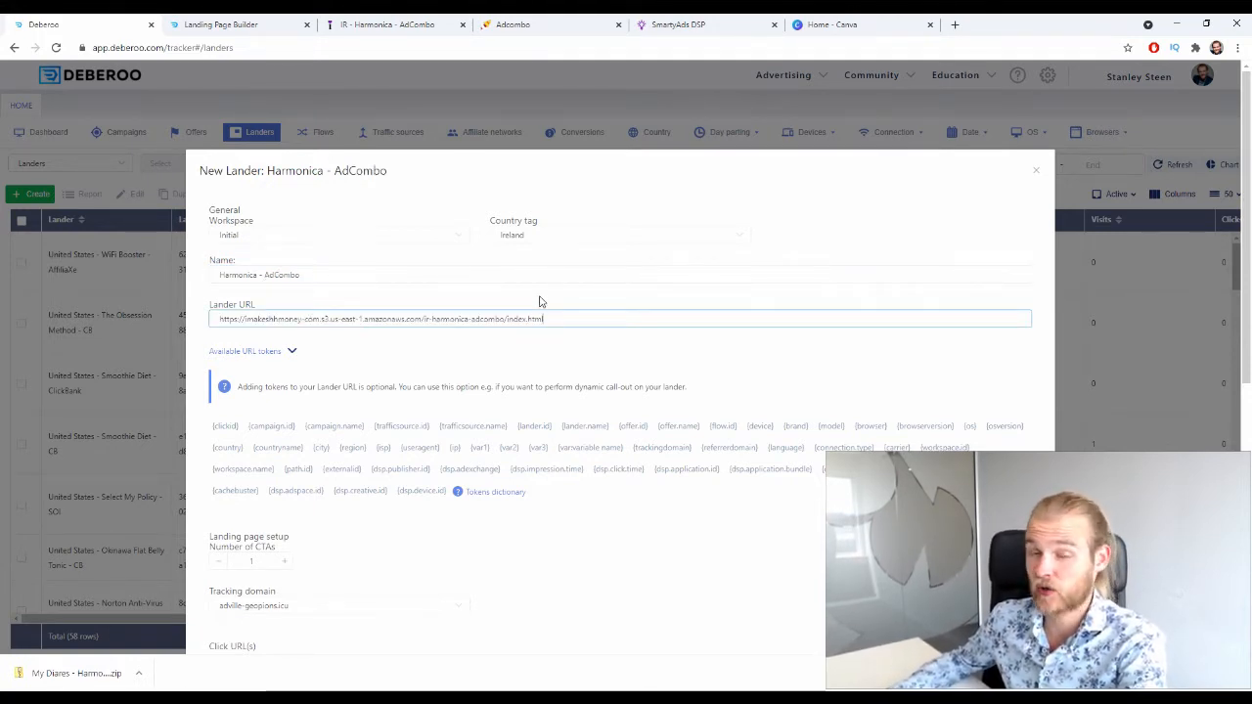
scroll(551, 293, "down", 5)
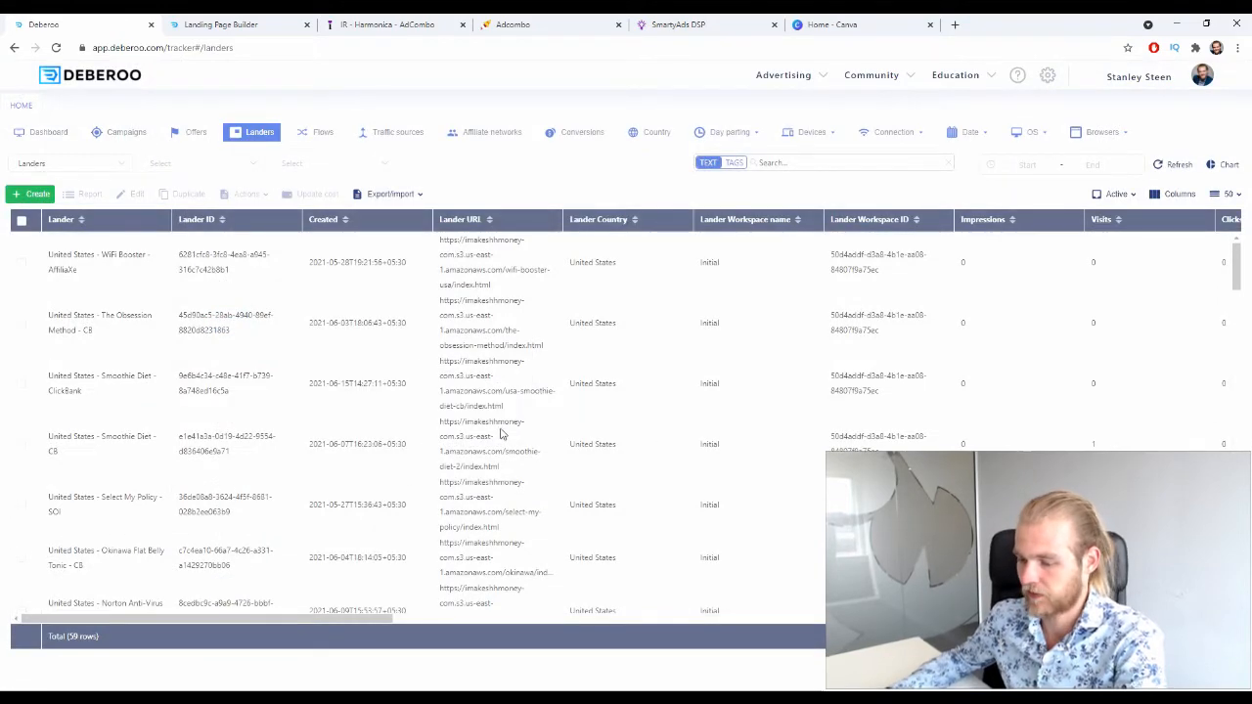
scroll(499, 430, "down", 4)
scroll(498, 425, "up", 4)
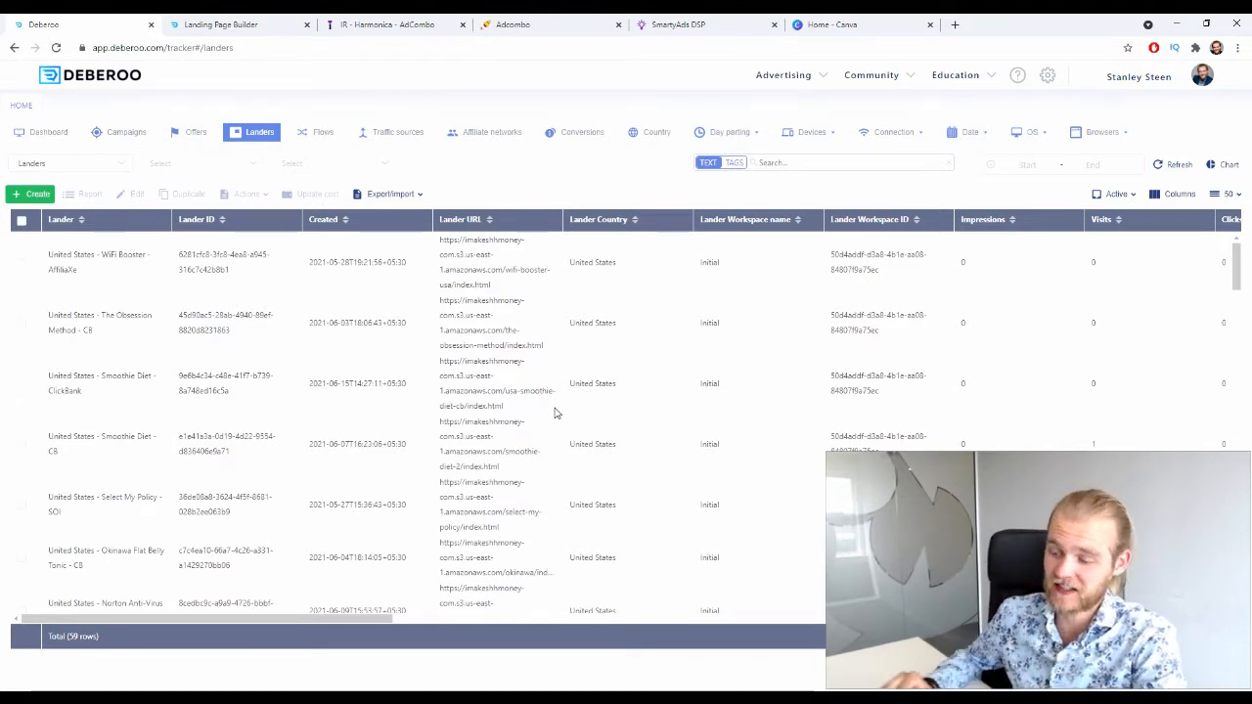
Step: Start a new simple campaign in the Initial workspace with SmartyAds DSP - Test as the traffic source
left_click(124, 134)
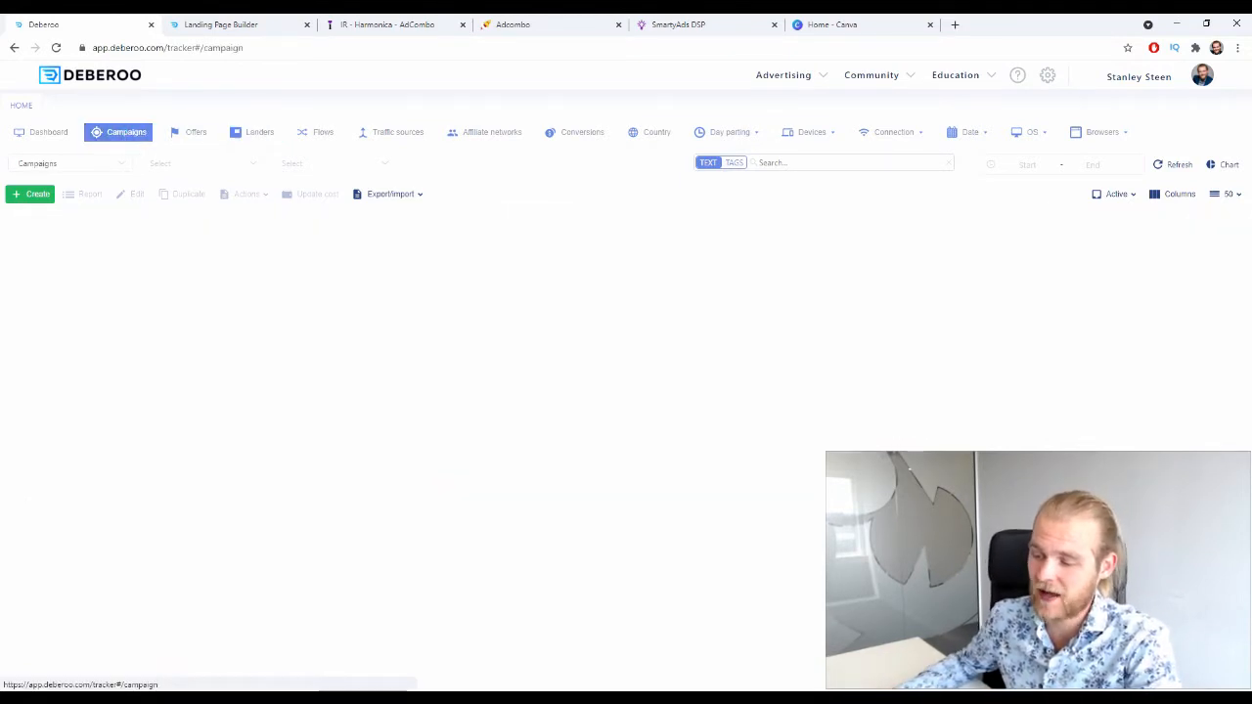
left_click(31, 194)
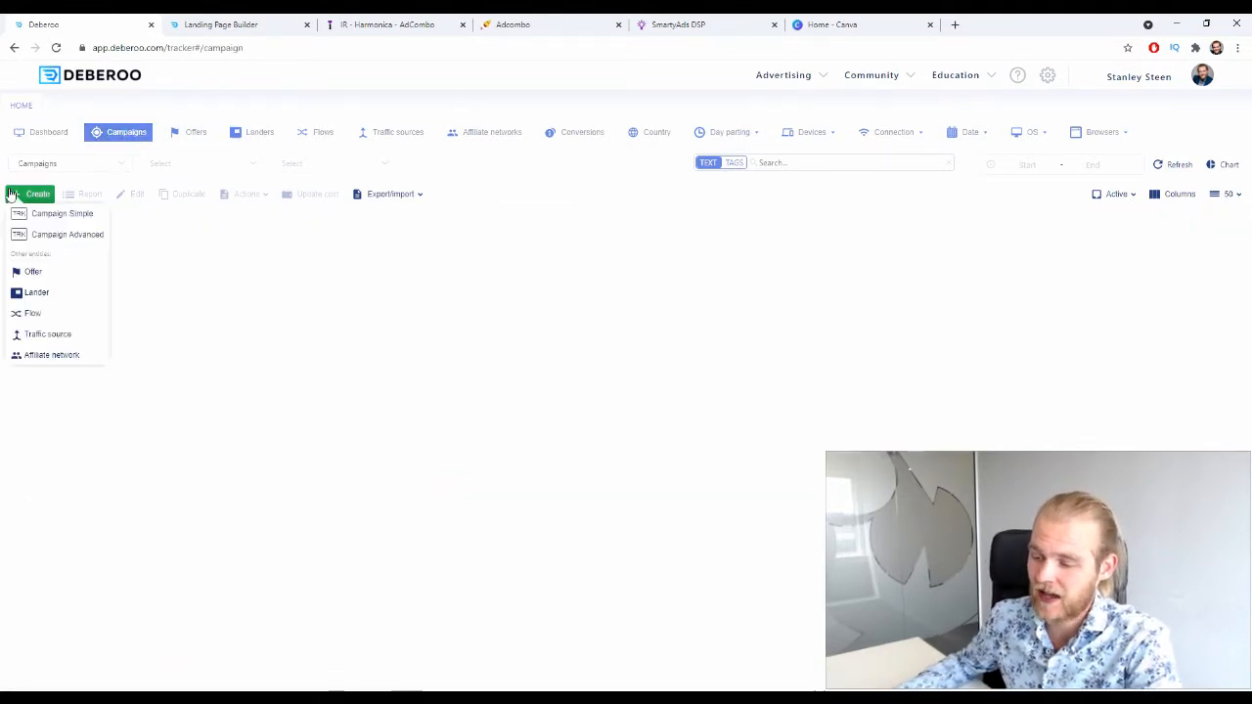
left_click(59, 215)
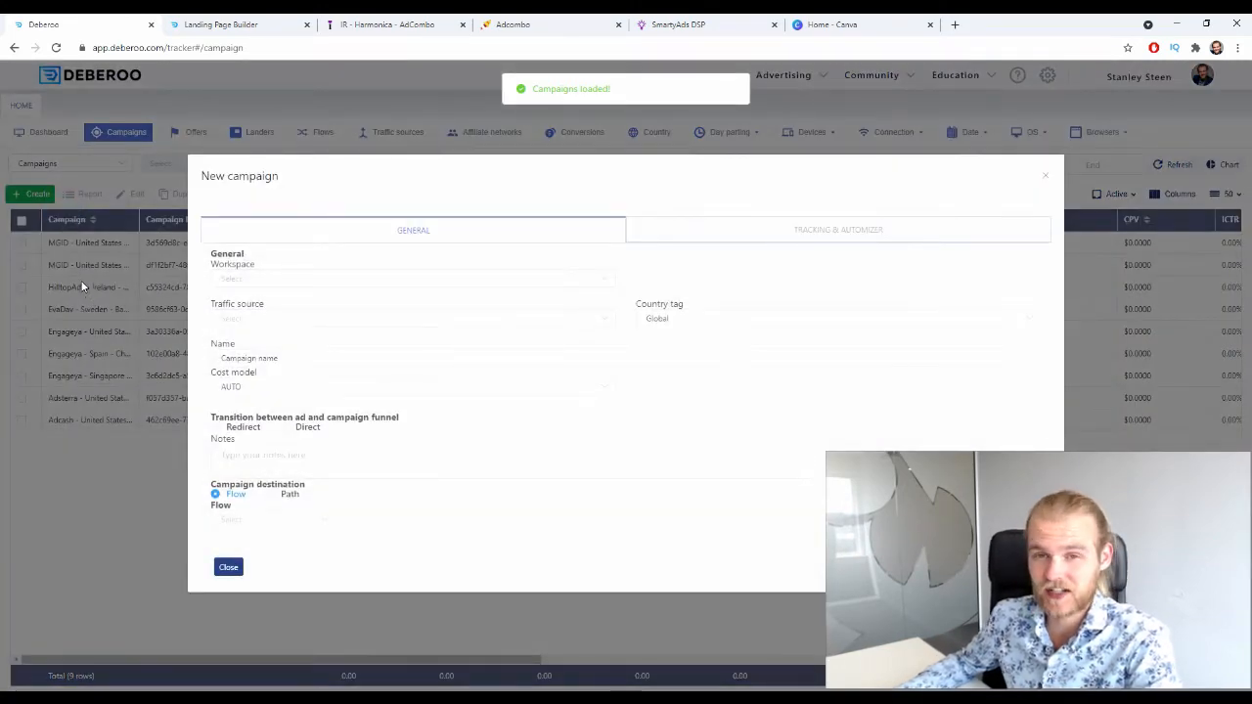
left_click(285, 279)
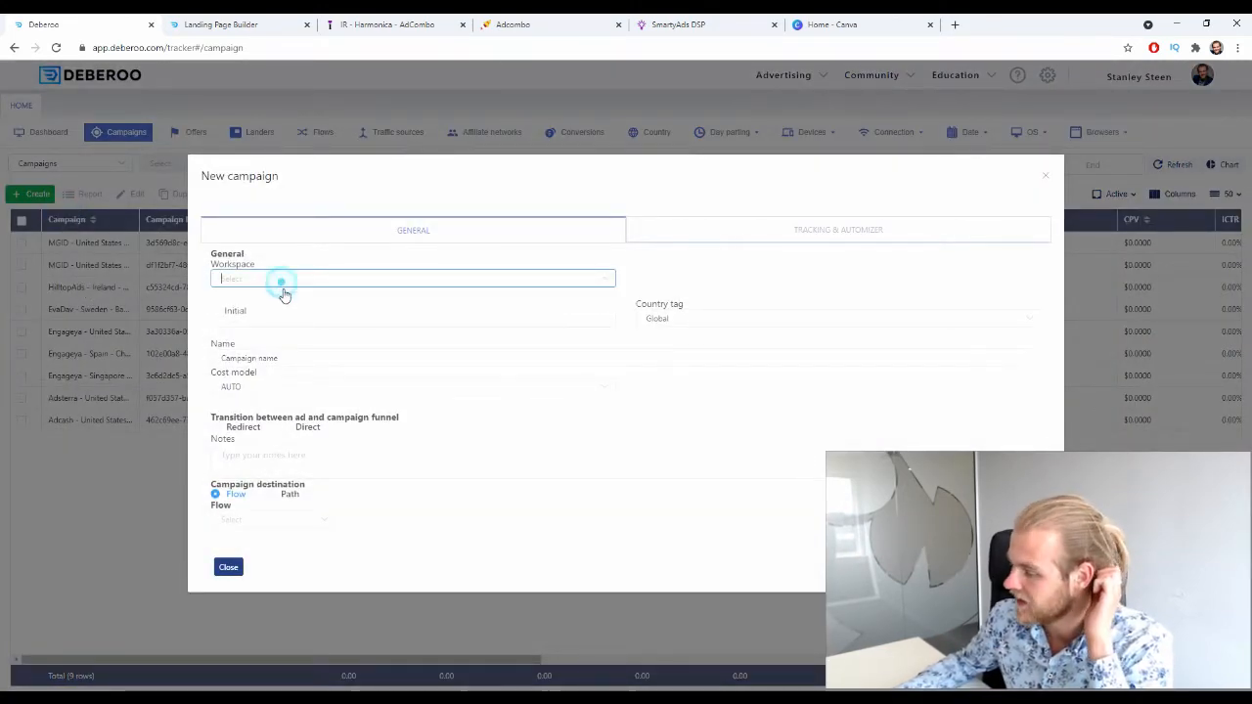
left_click(281, 295)
left_click(278, 318)
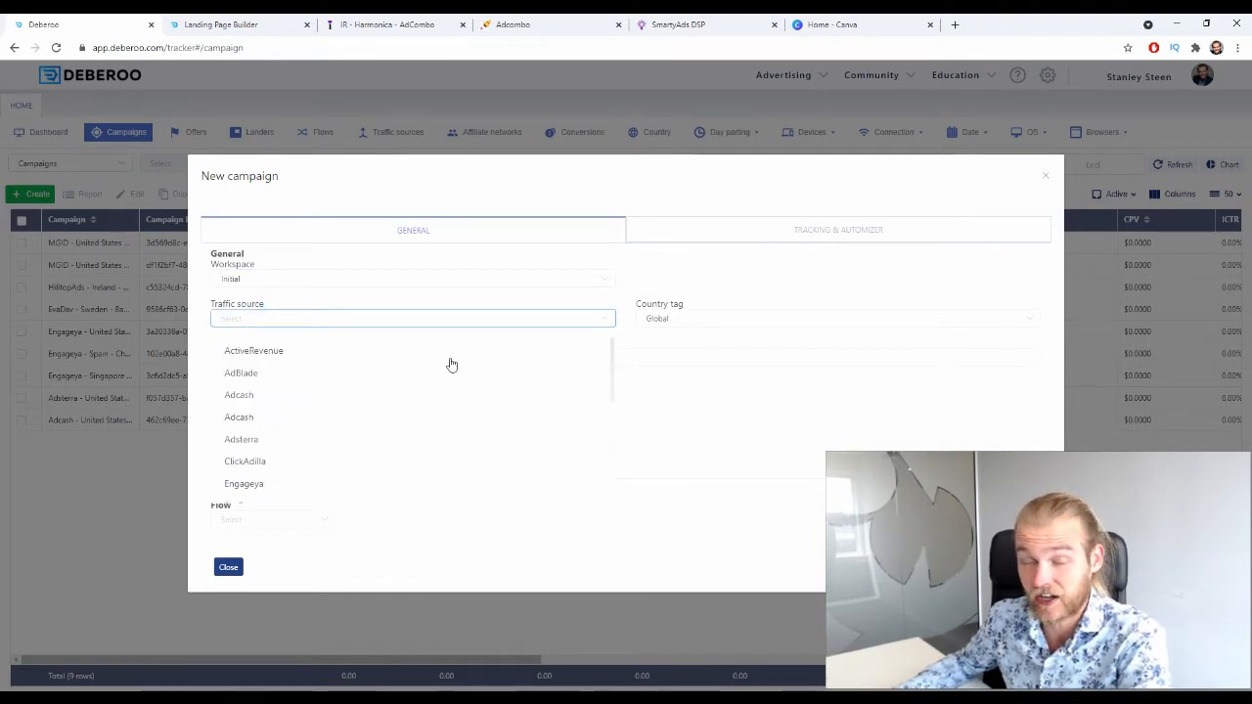
type("sma")
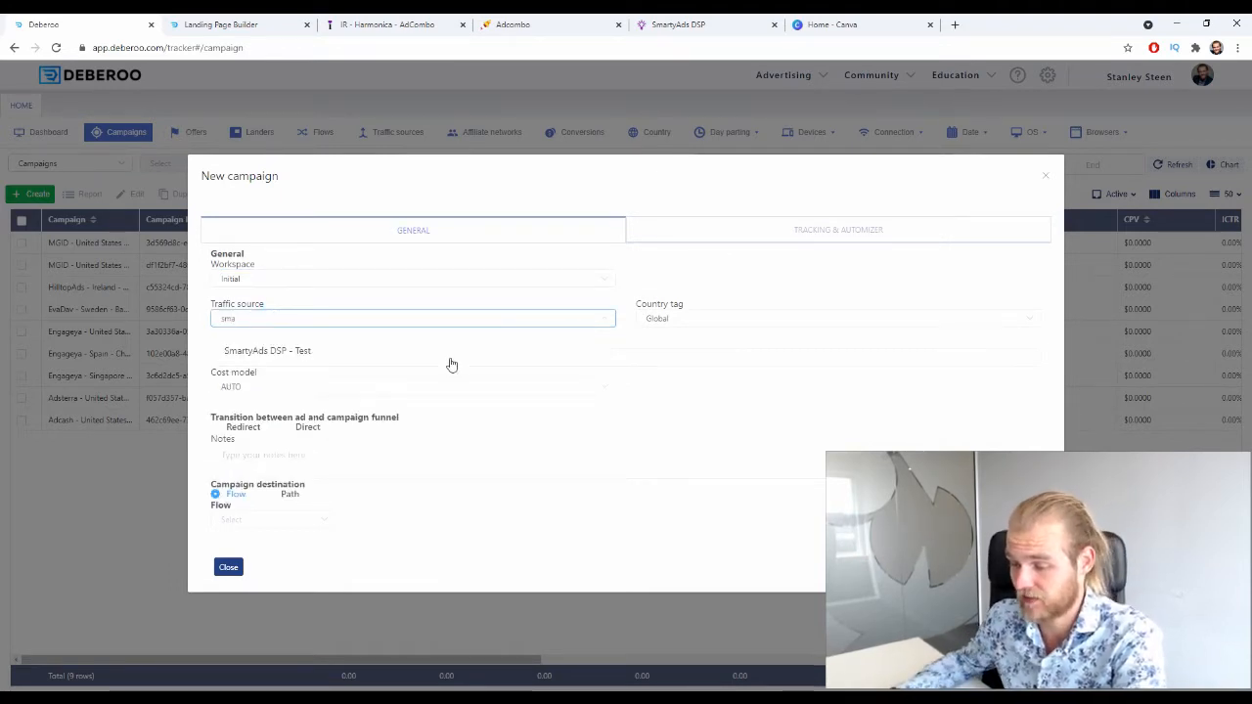
left_click(450, 359)
Step: Set the new campaign's country tag to Ireland and name it "Harmonica - AdCombo"
left_click(714, 323)
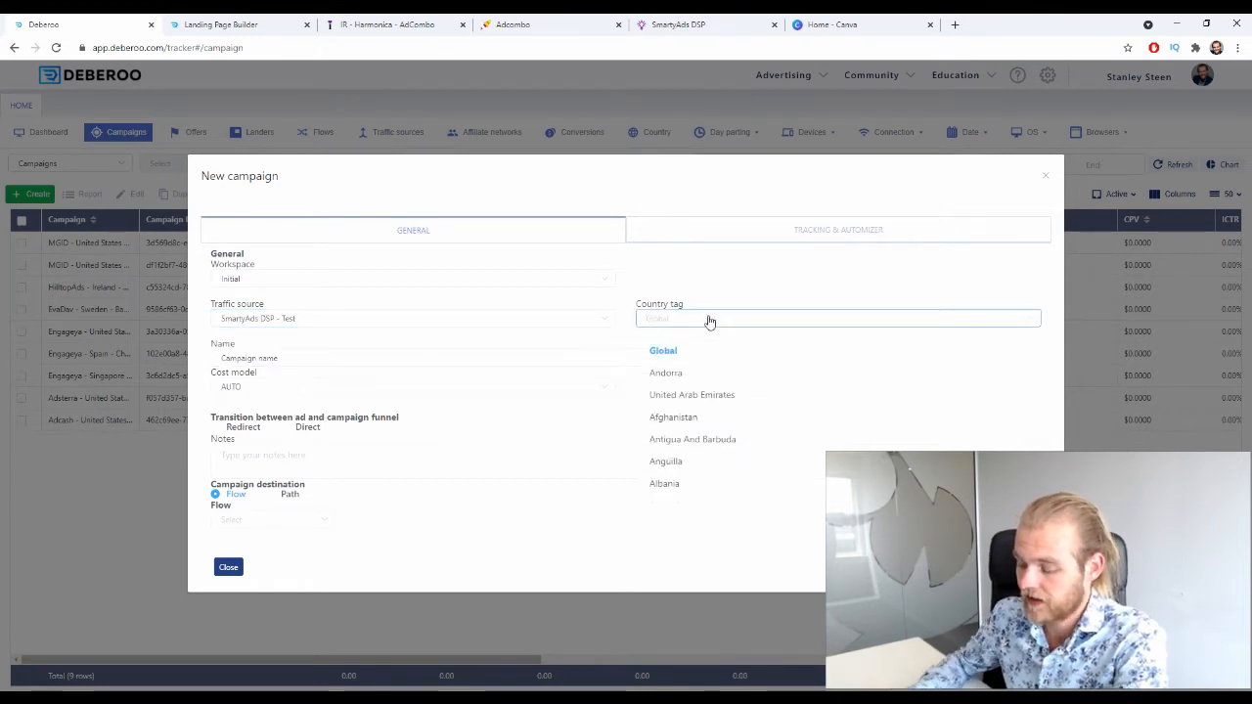
type("ir")
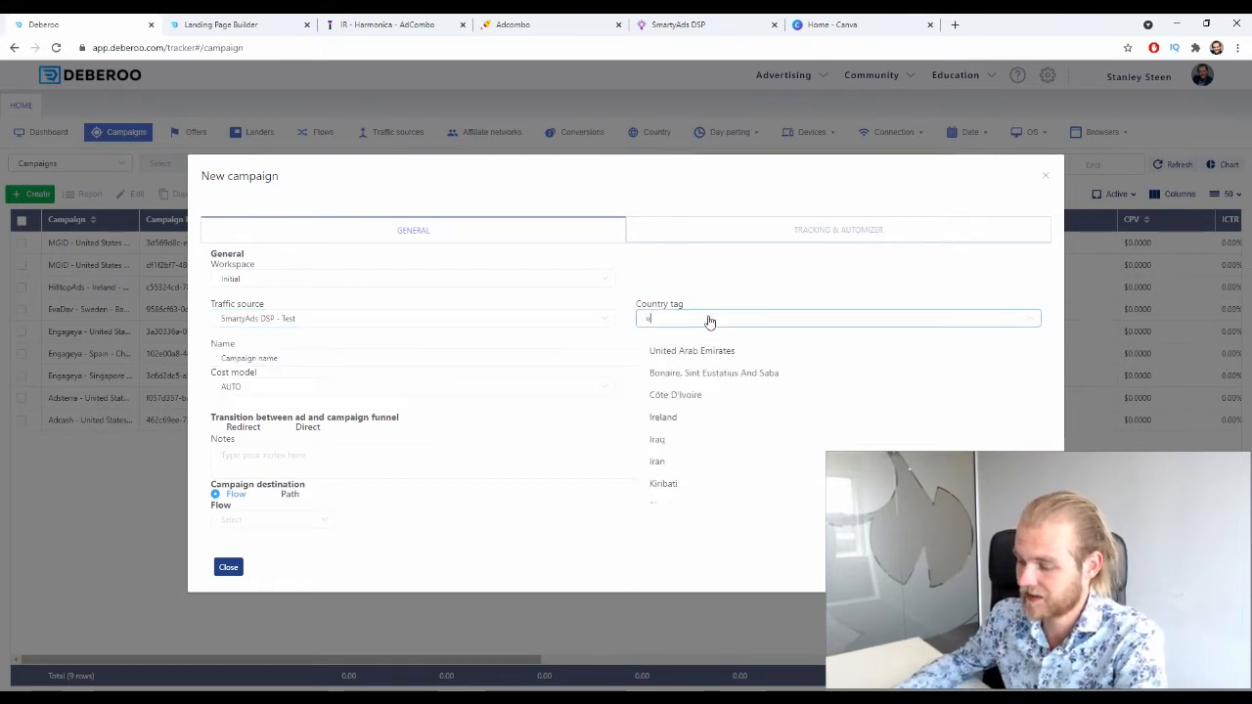
left_click(693, 420)
left_click_drag(281, 358, 222, 359)
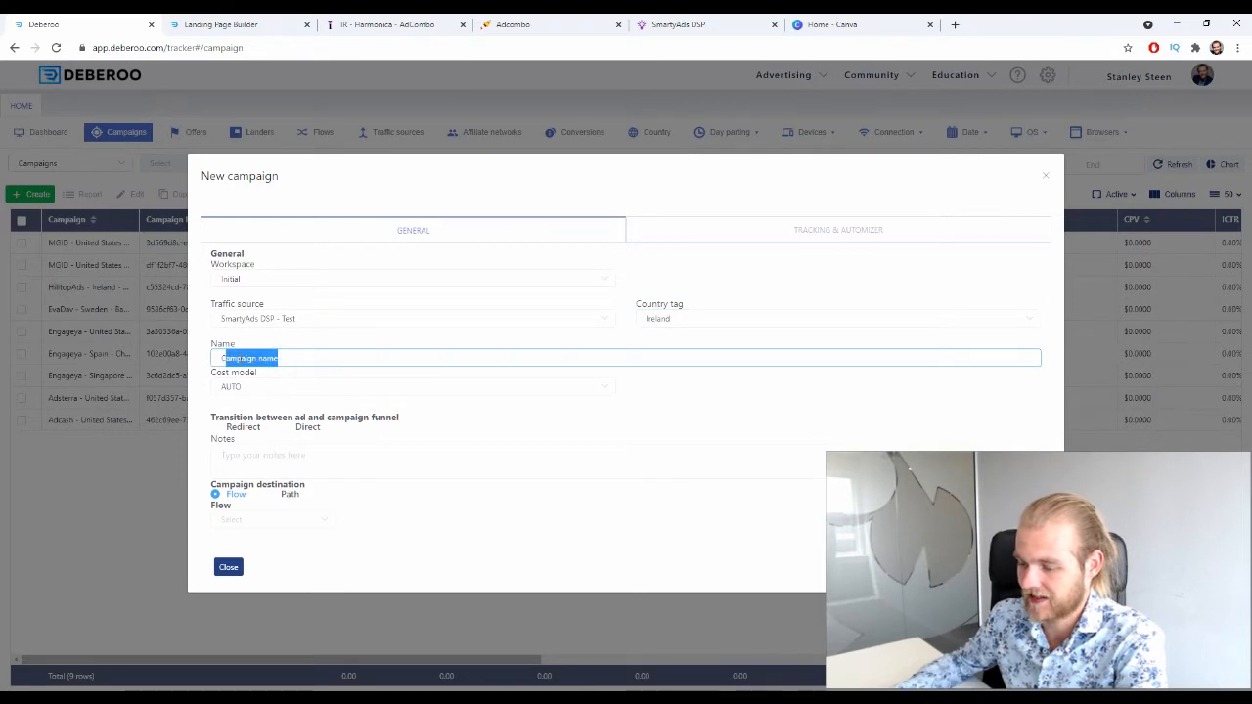
key("BackSpace")
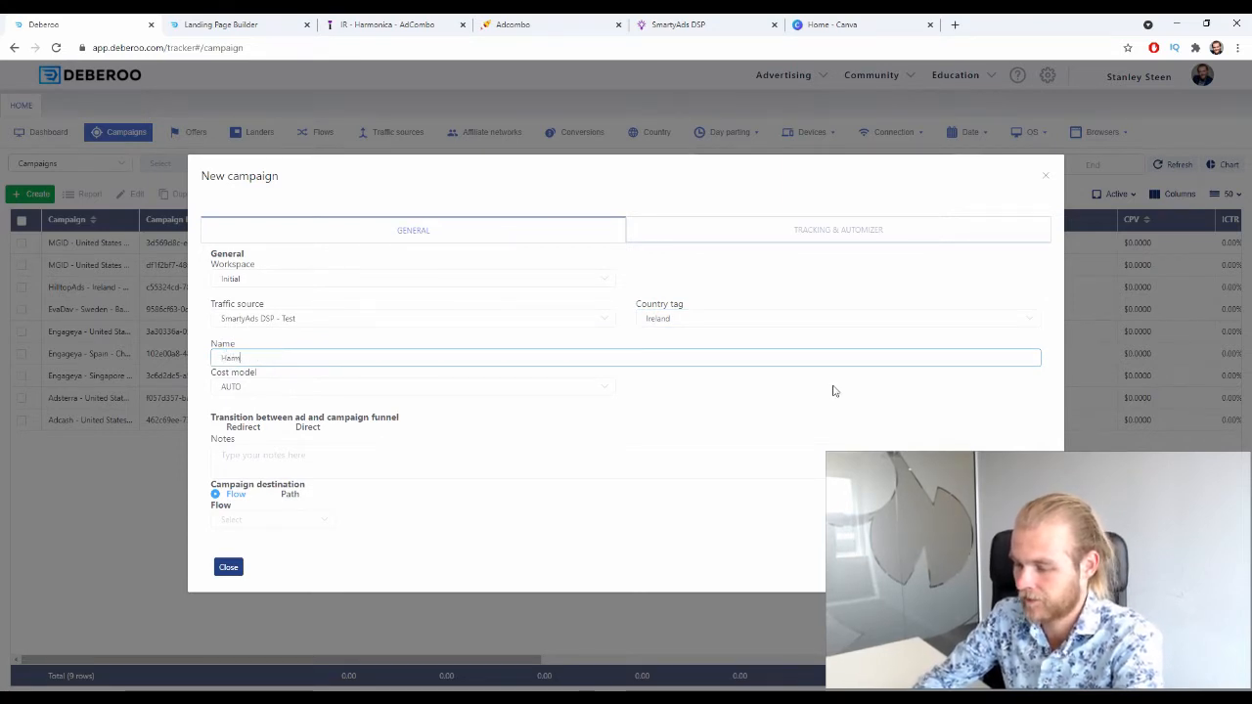
key("BackSpace")
key("BackSpace")
key("BackSpace")
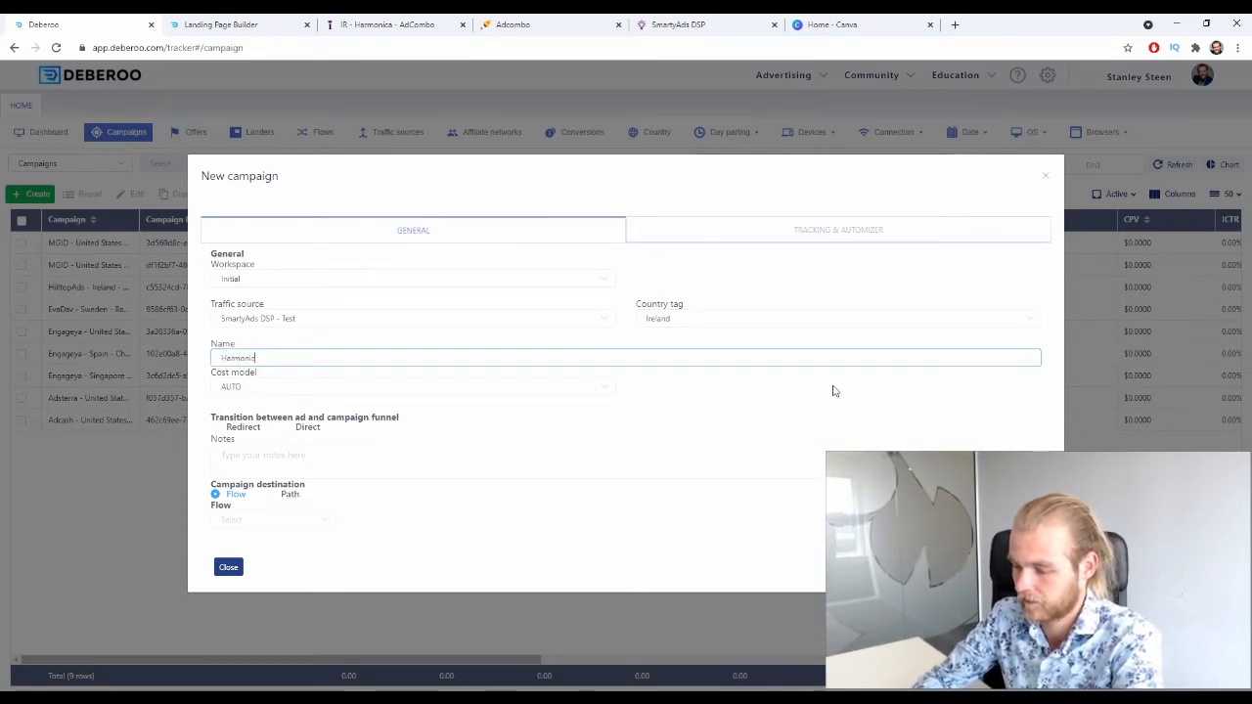
type("onica - AdCombo")
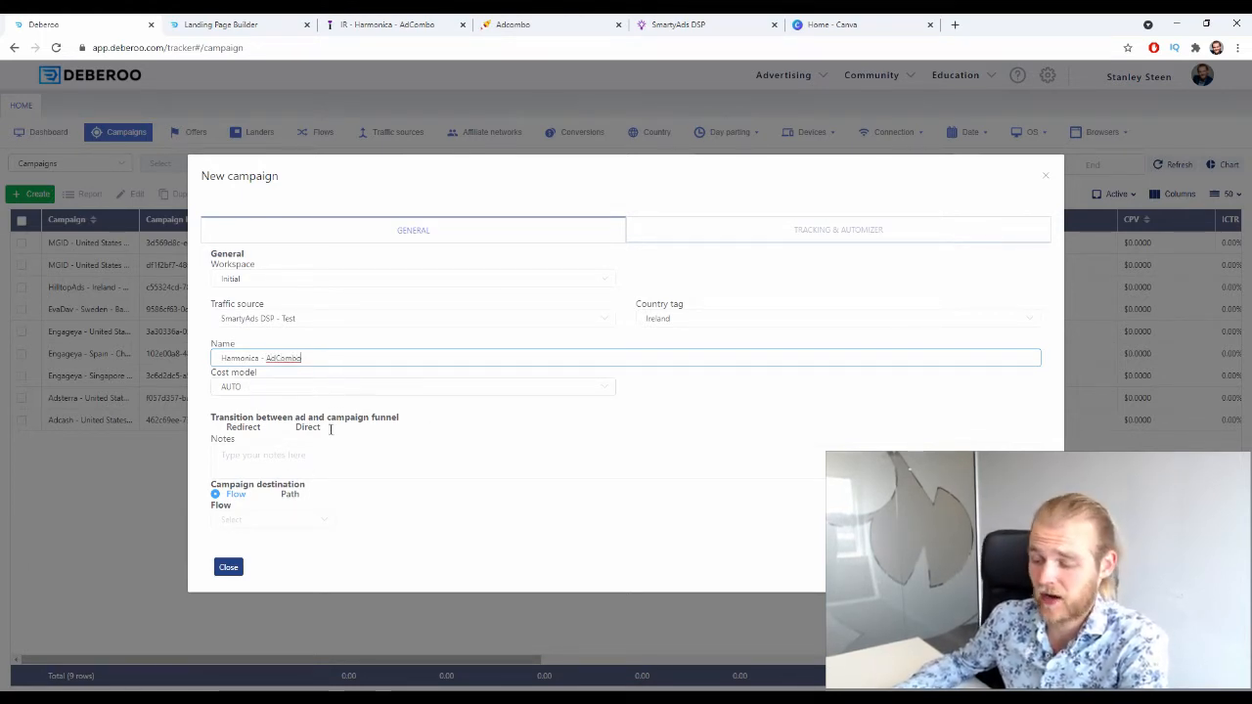
Step: Set the transition between ad and campaign funnel to Redirect
left_click_drag(224, 418, 380, 417)
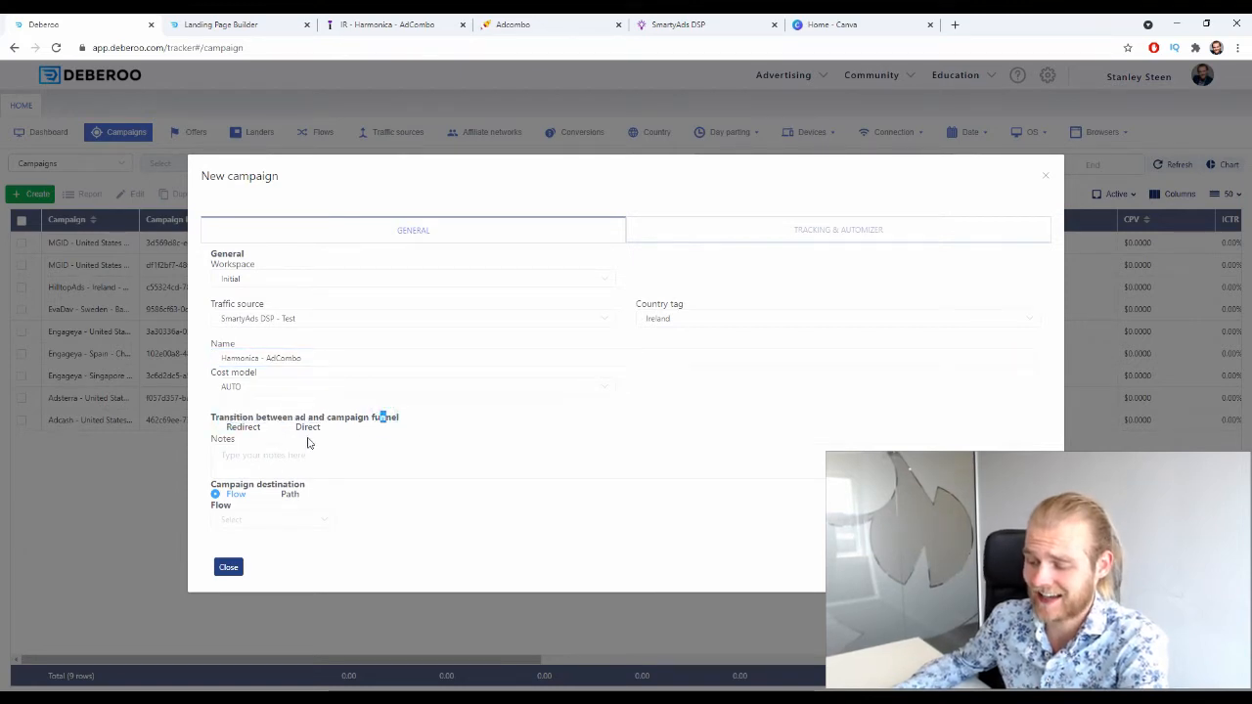
left_click(256, 431)
left_click(309, 429)
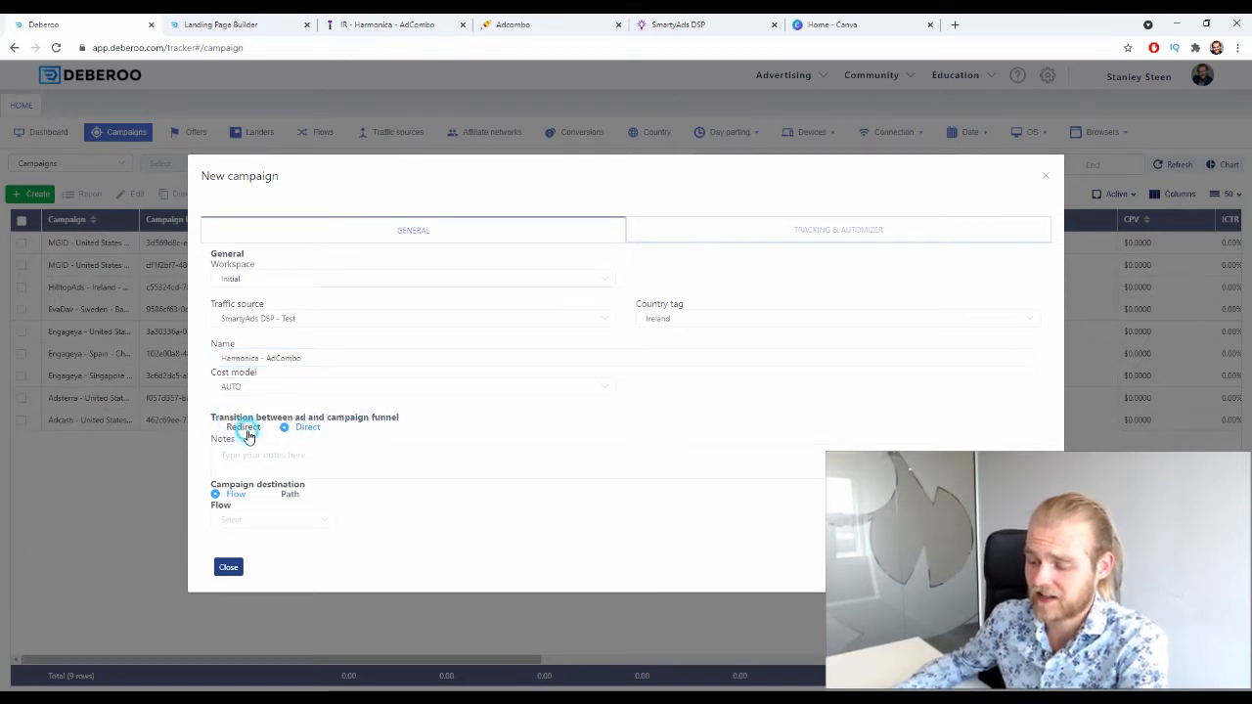
left_click(244, 430)
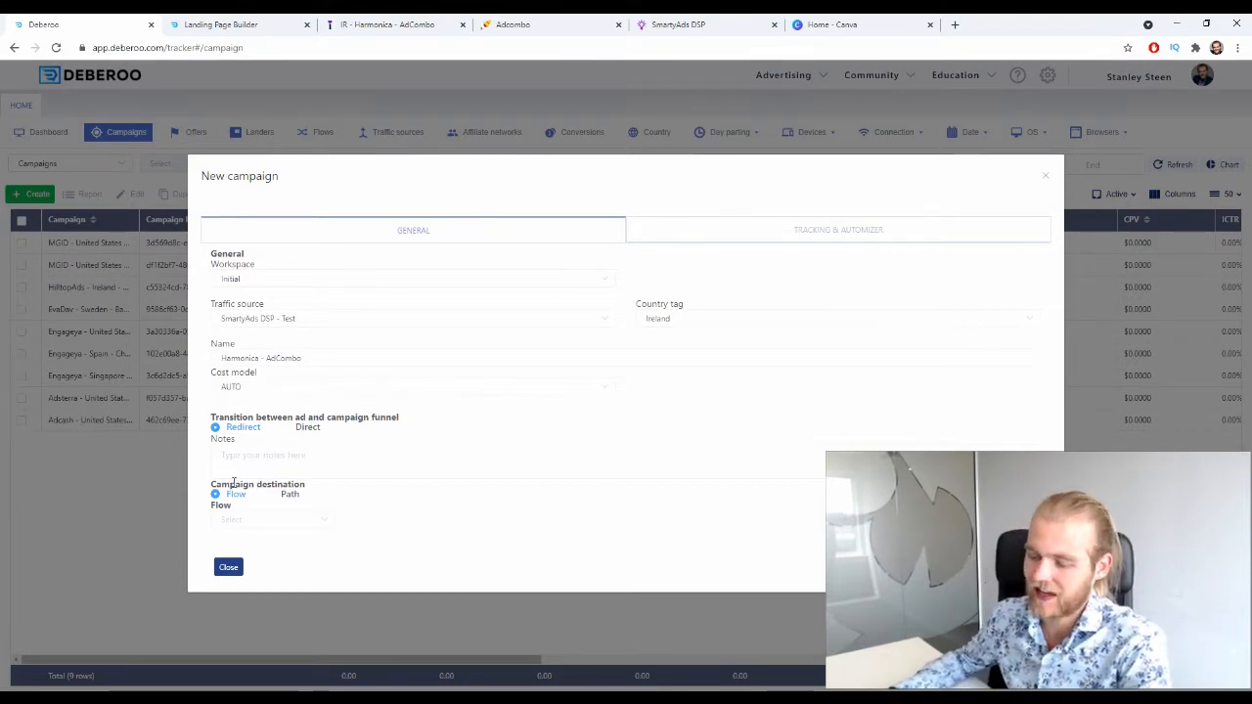
Step: Set the campaign destination to a Path using Landers & Offers, with a 302 transition to the offer
left_click_drag(230, 483, 318, 499)
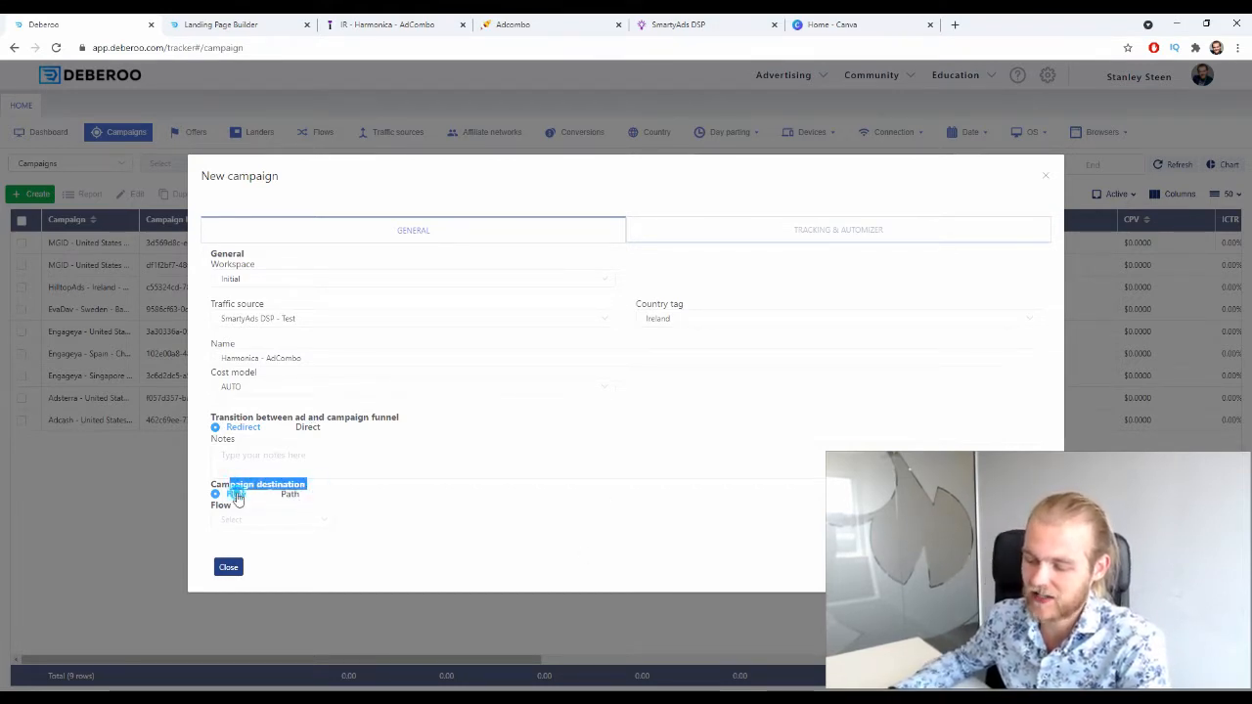
left_click(266, 520)
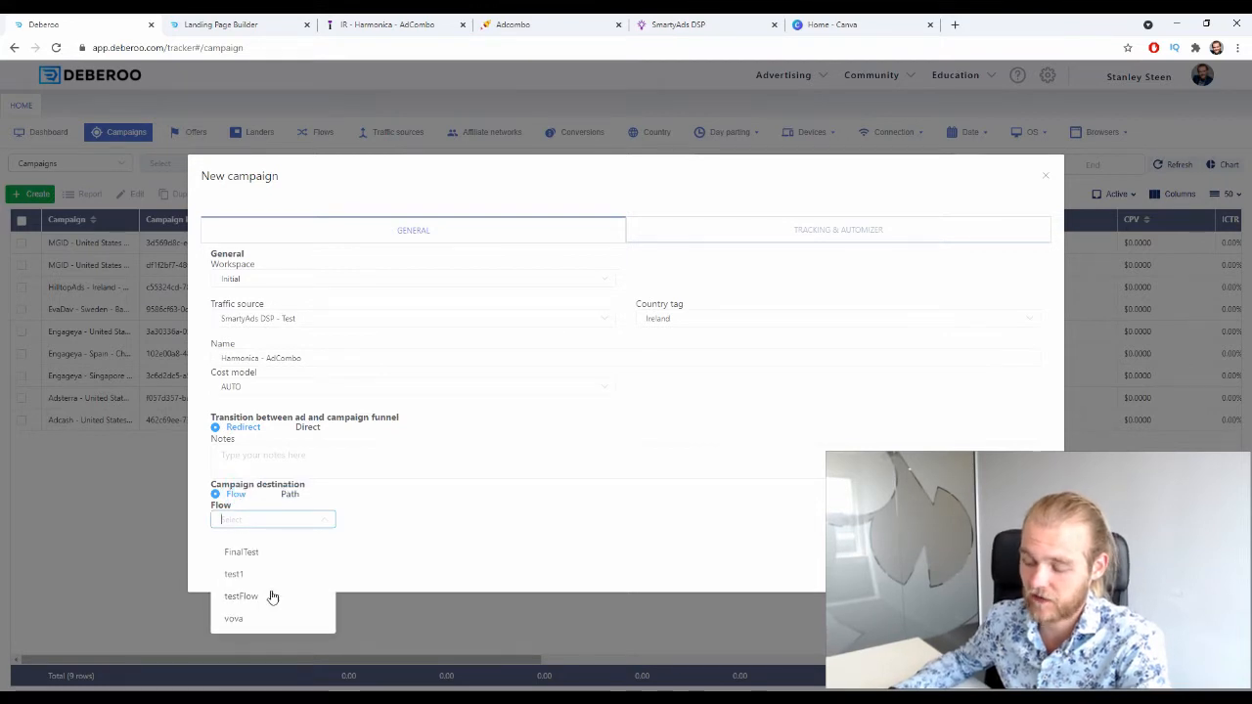
left_click(296, 517)
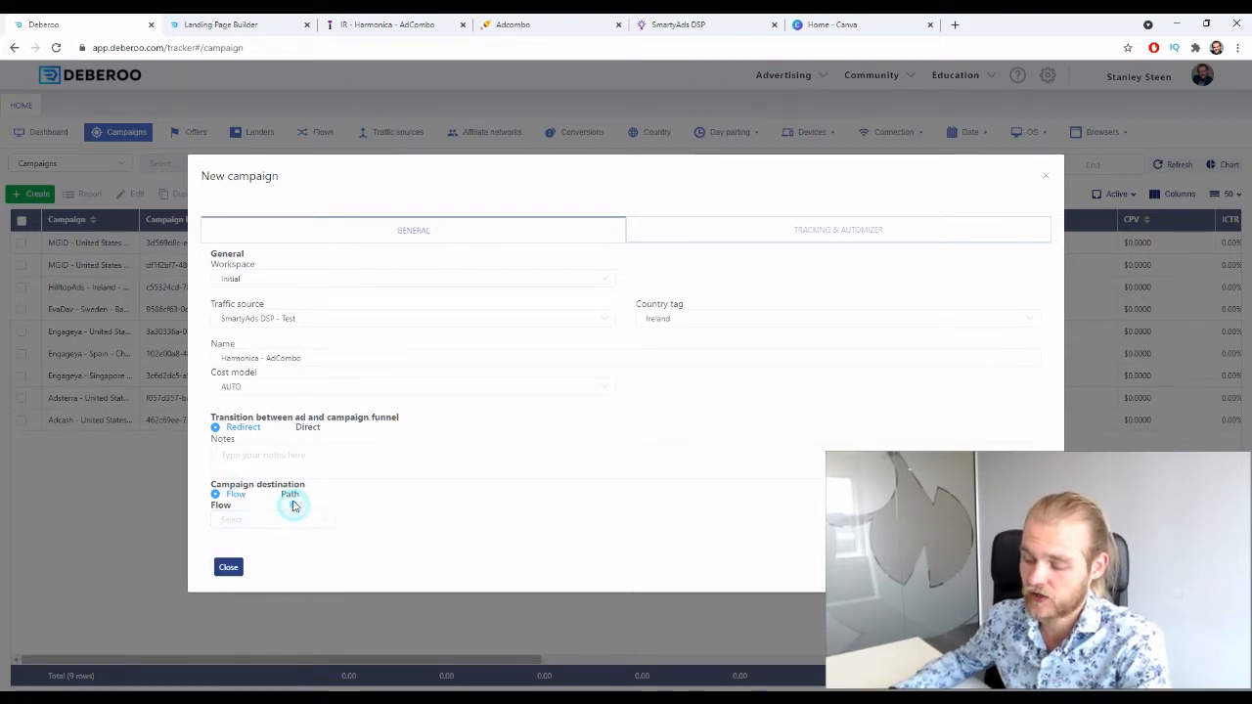
left_click(284, 494)
scroll(274, 518, "down", 1)
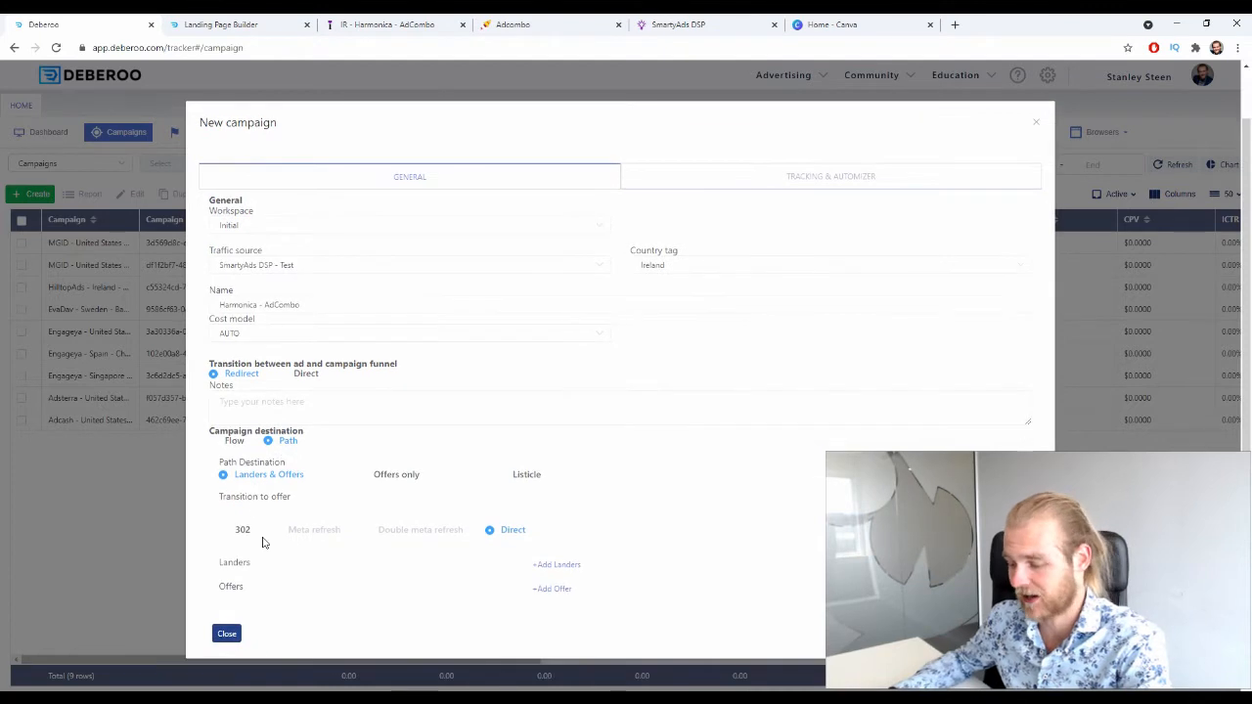
left_click(227, 477)
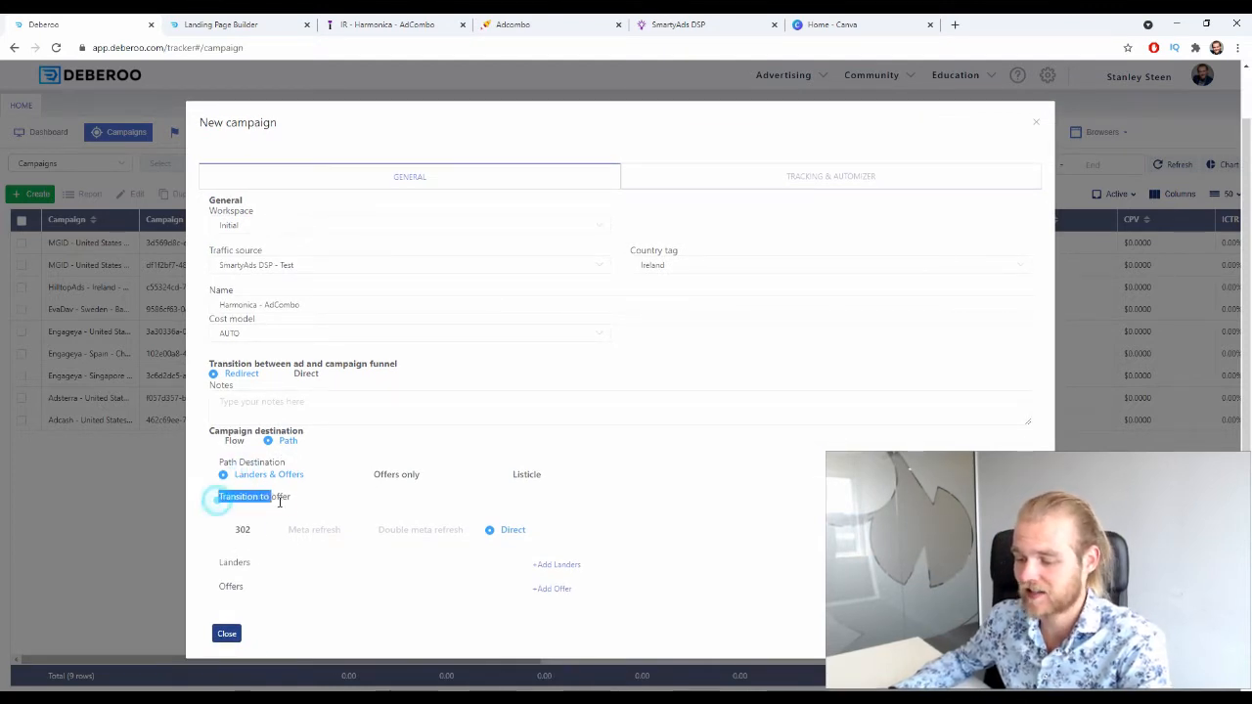
left_click(239, 533)
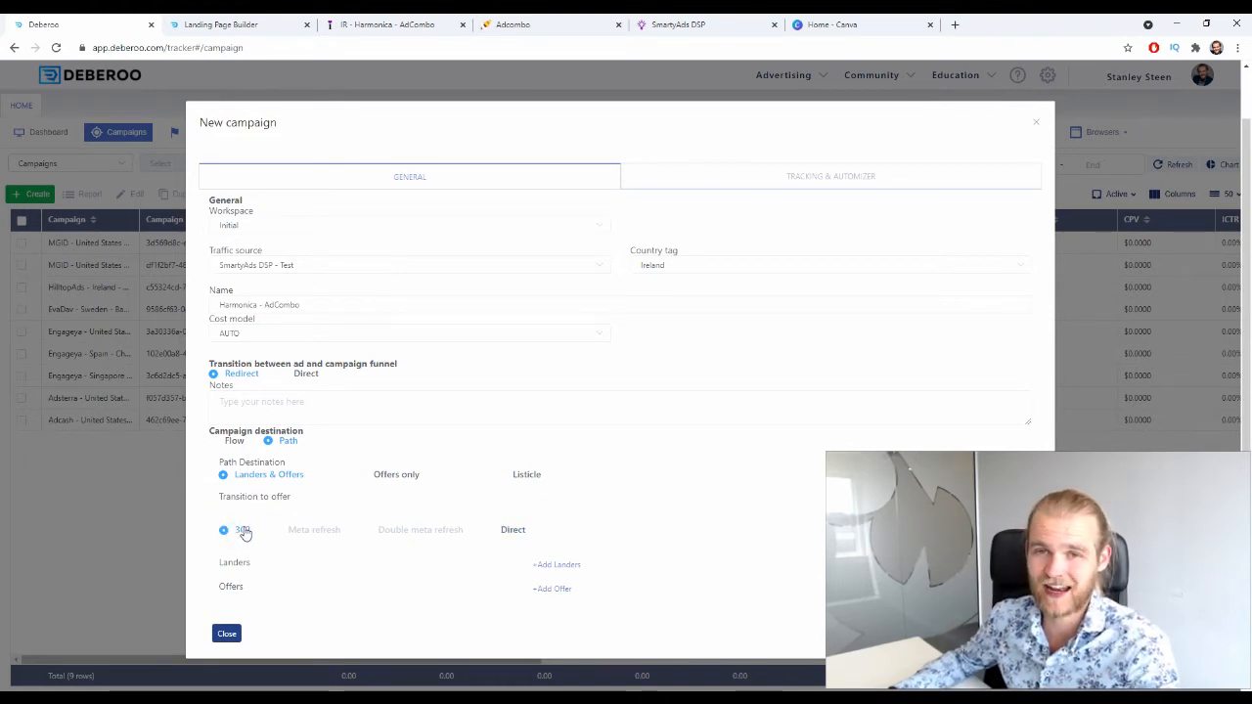
Step: Add one lander entry and two offer entries to the path, and choose Ireland - Harmonica - AdCombo as the lander
left_click(564, 566)
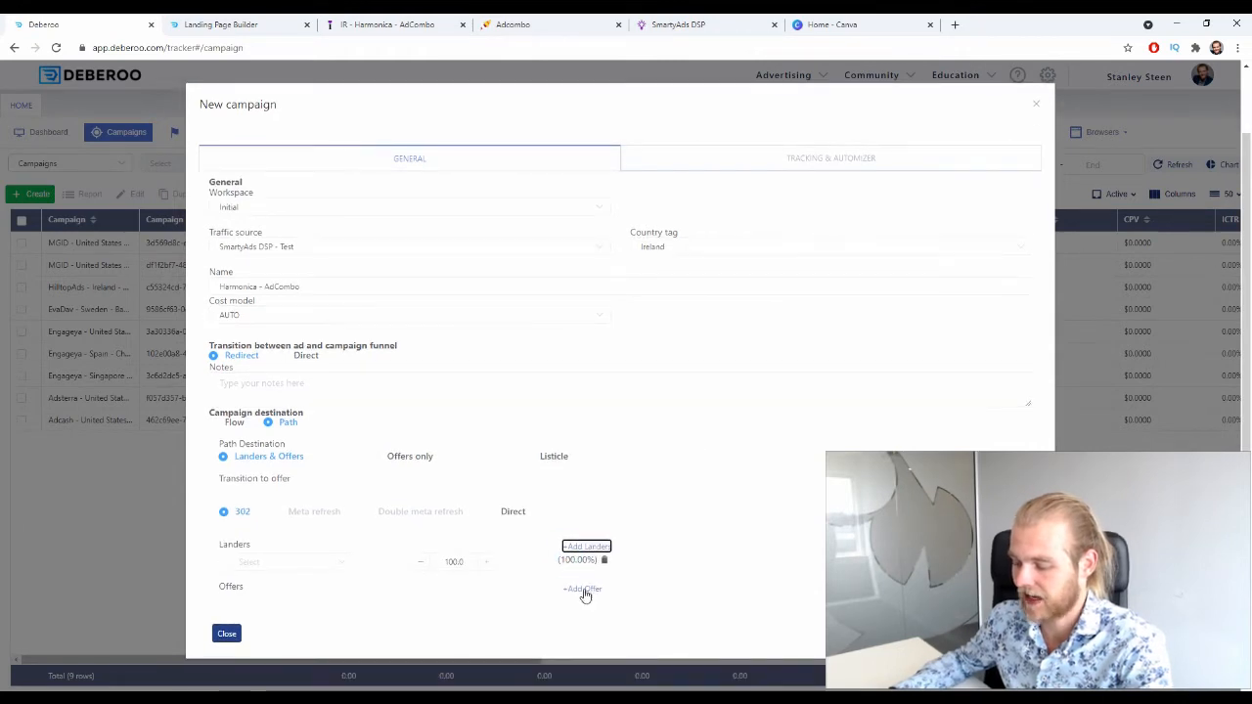
left_click(584, 591)
left_click(584, 591)
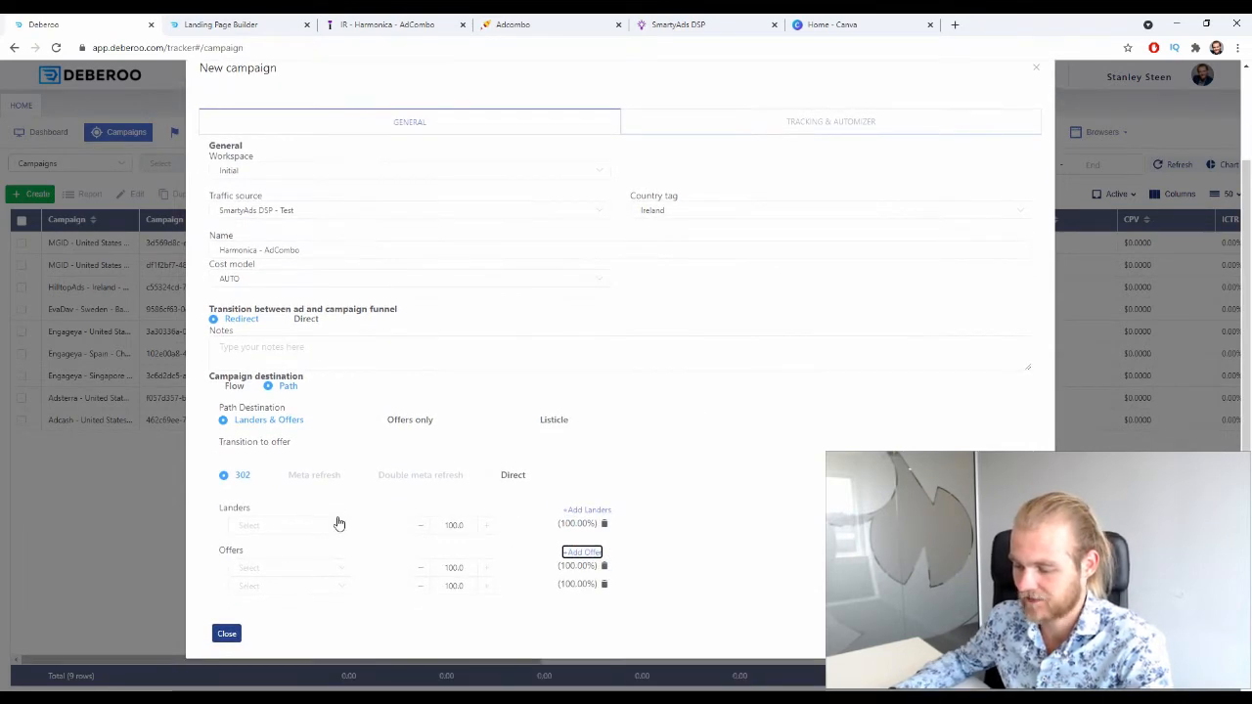
left_click(339, 524)
type("ha")
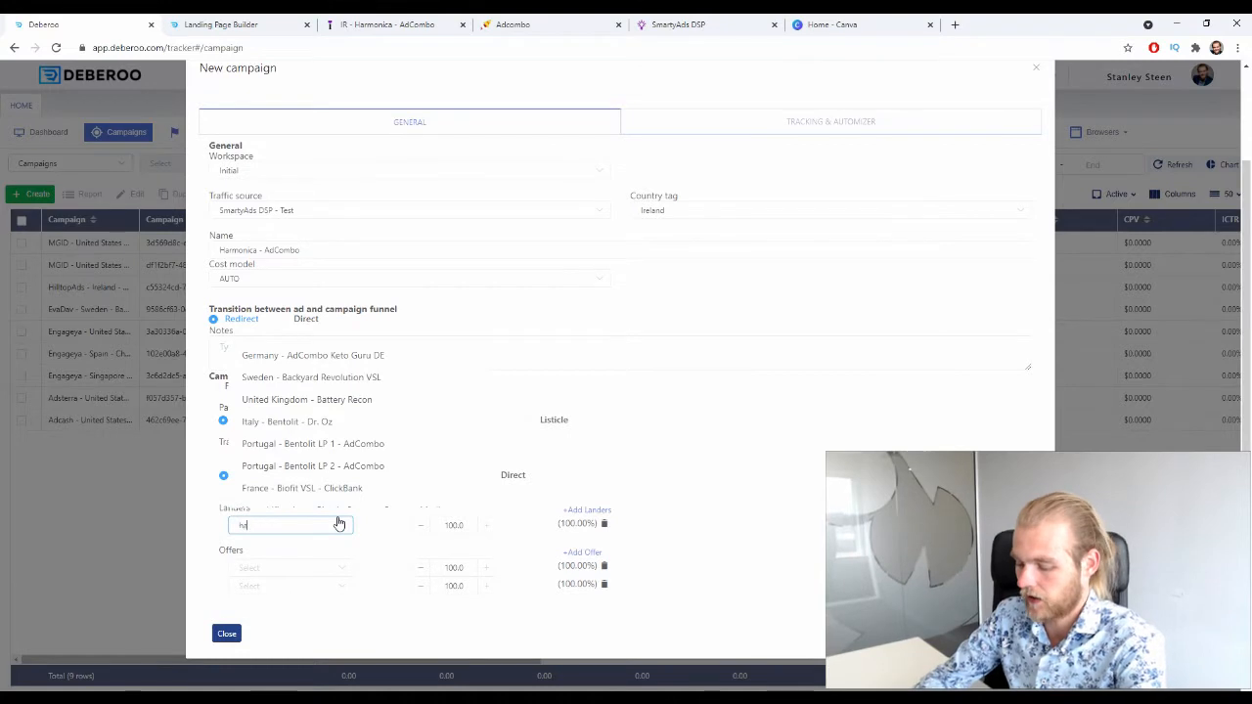
type("rm")
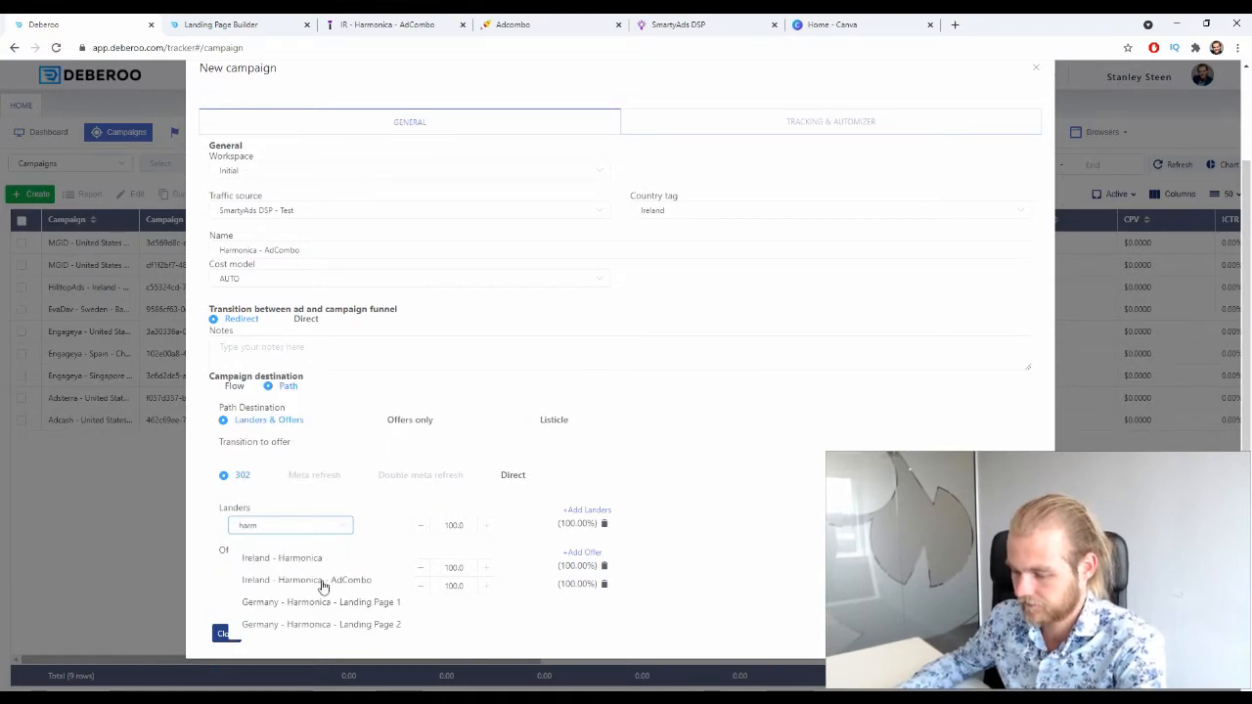
left_click(322, 580)
Step: Assign AdCombo - Ireland - Harmonica offer 1 and AdCombo - Ireland - Harmonica offer 2 to the two offer entries
left_click(324, 569)
type("harm")
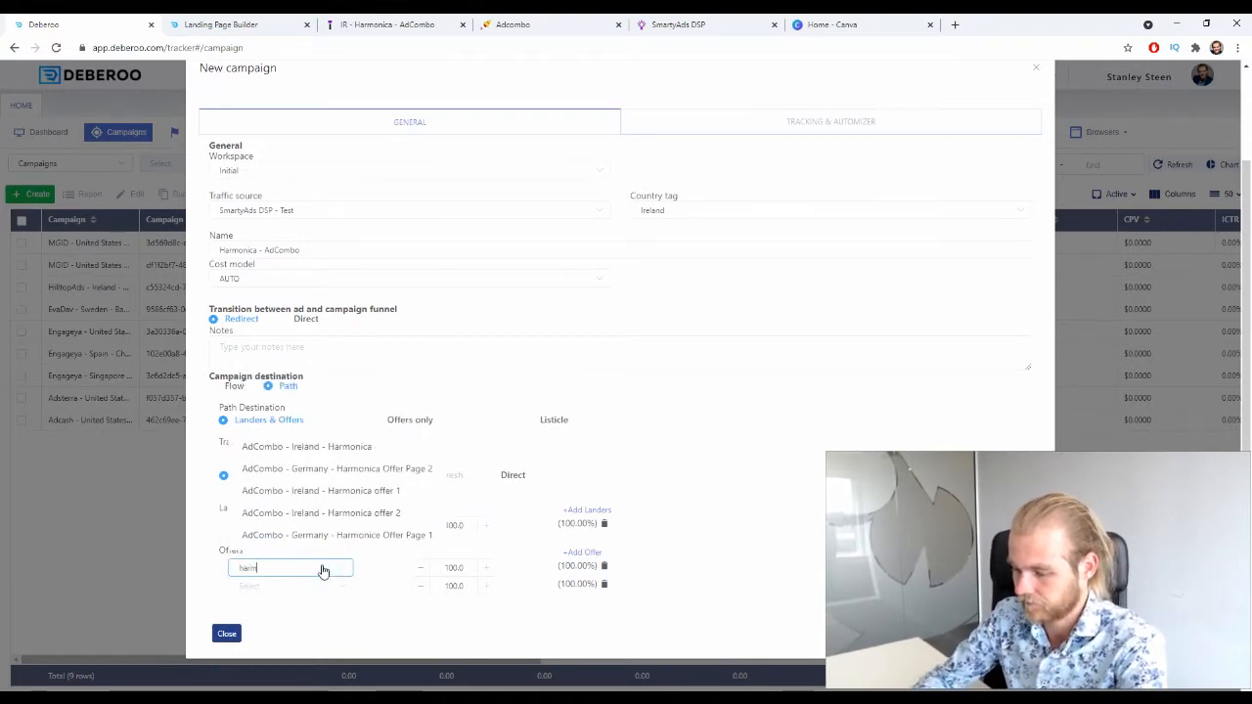
left_click(364, 493)
left_click(288, 585)
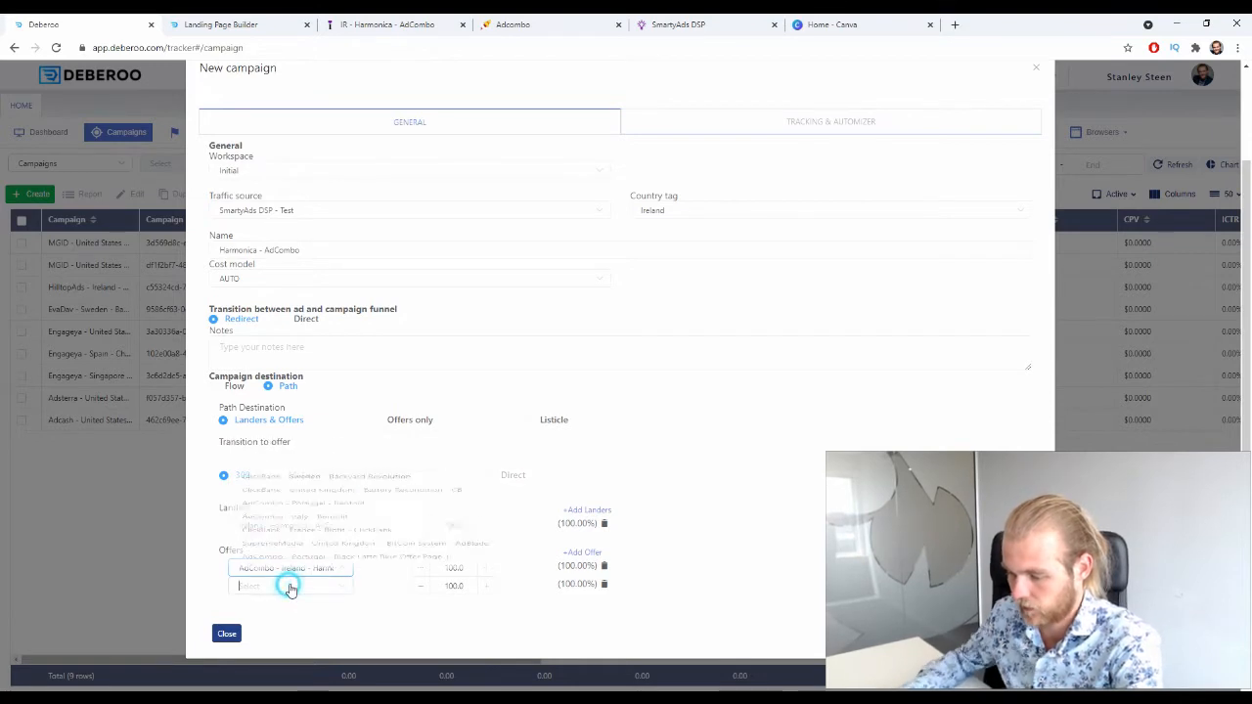
type("harm")
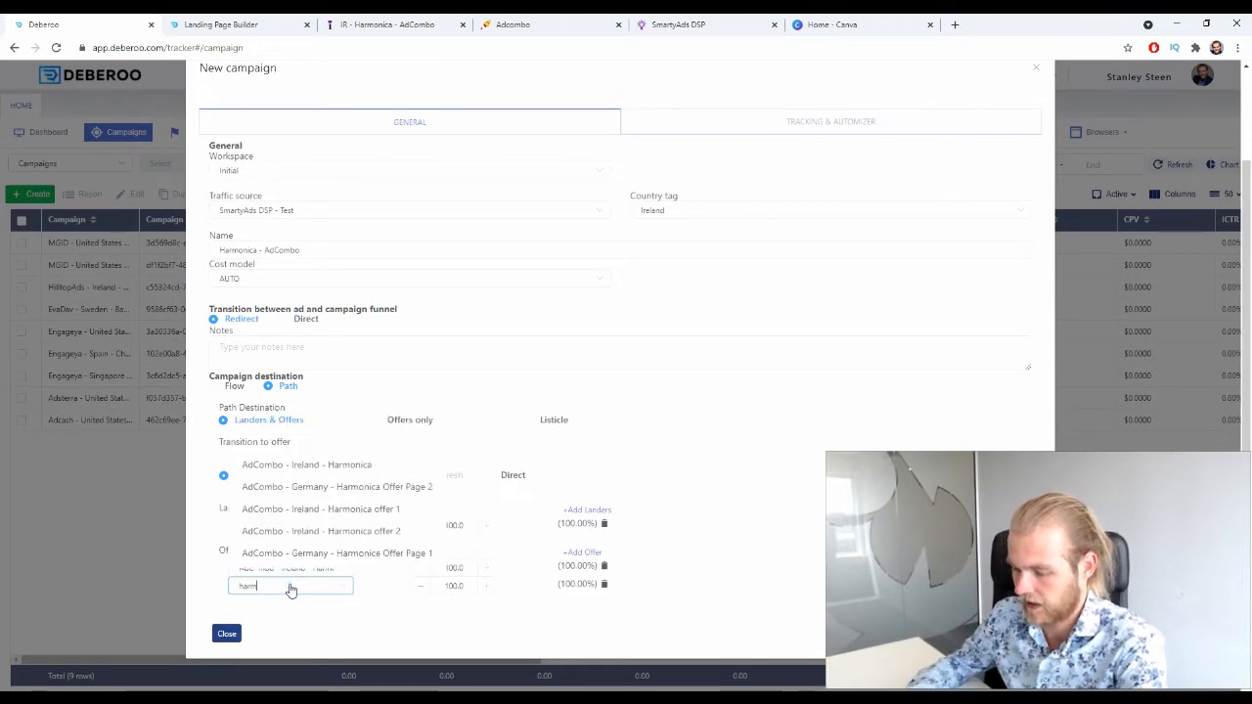
left_click(322, 530)
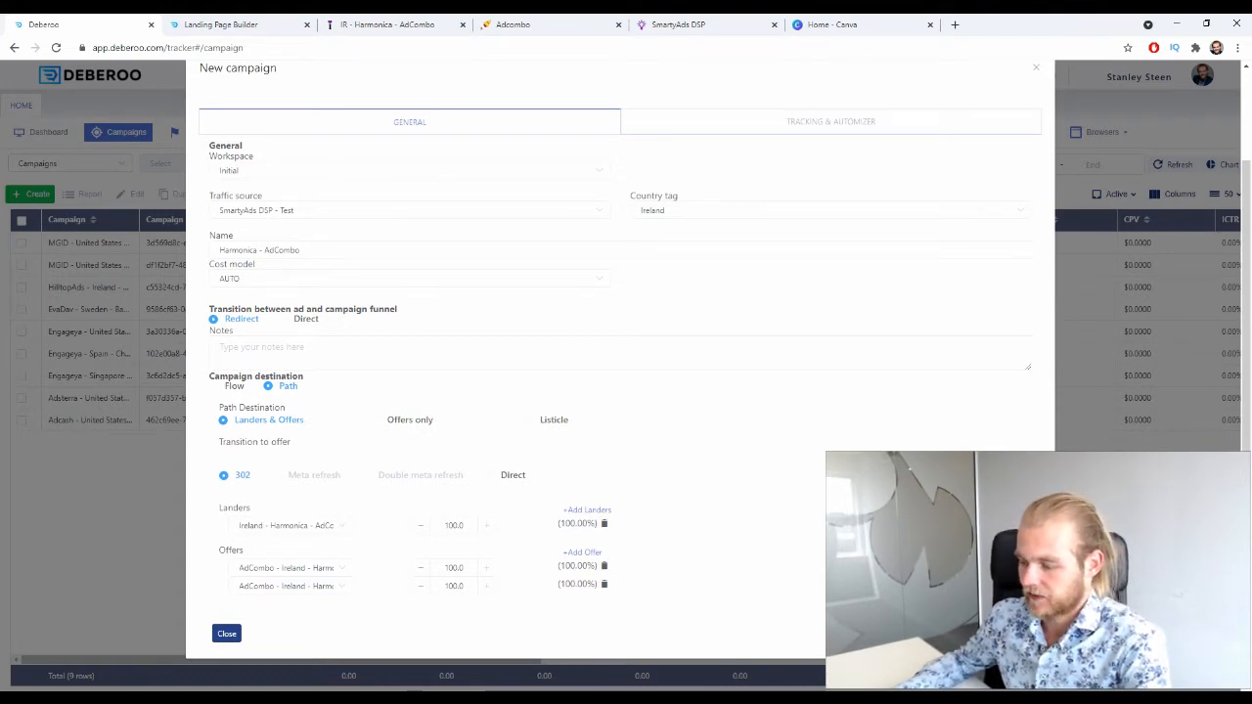
Step: Save the tracker campaign and copy its campaign URL
left_click(1014, 634)
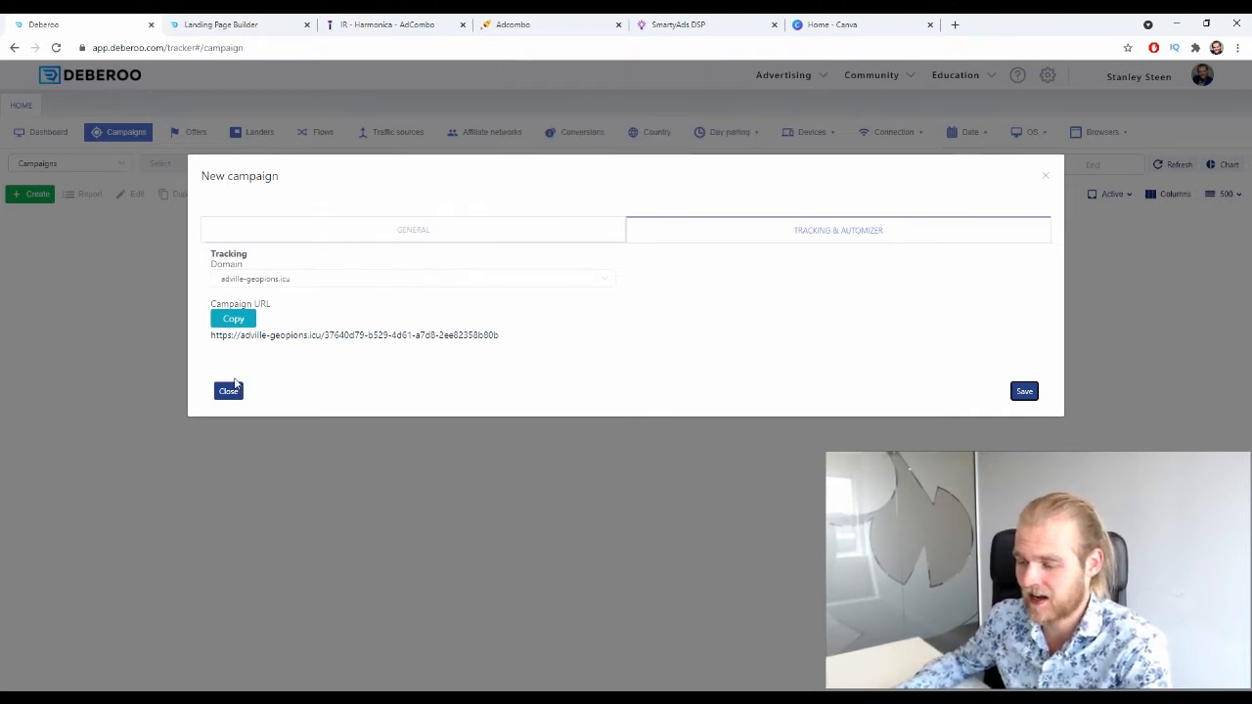
left_click(244, 330)
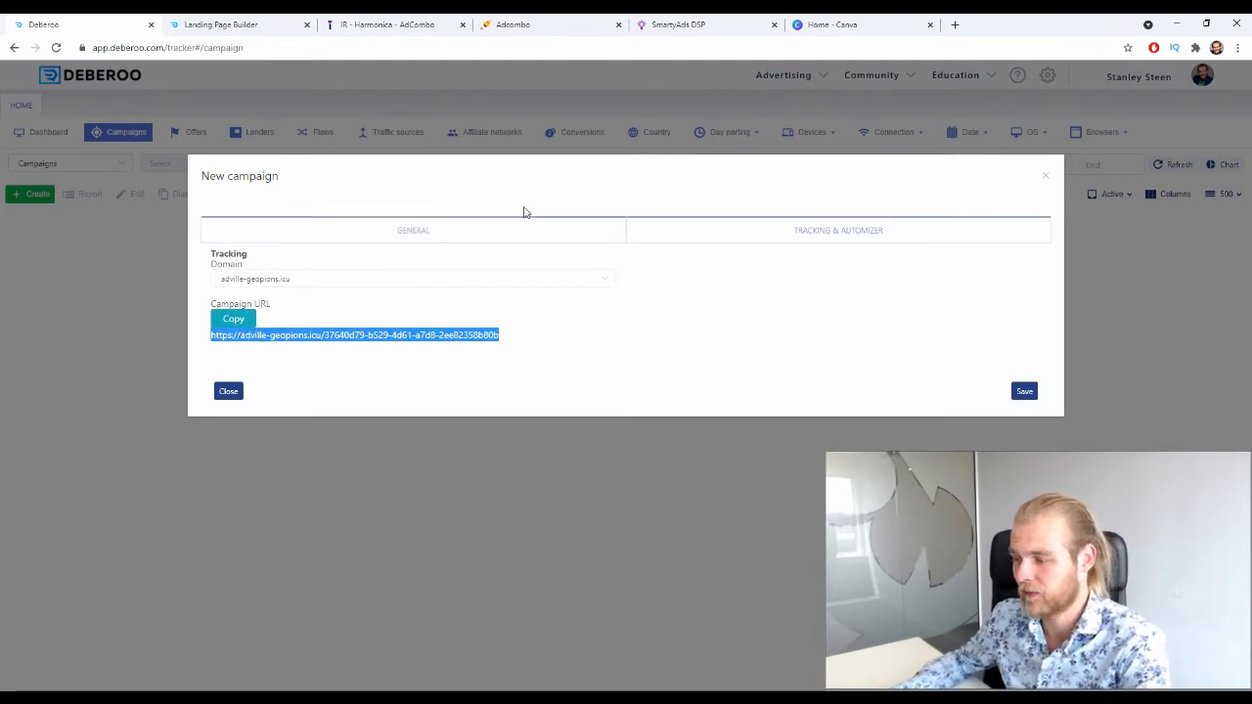
Step: Switch to SmartyAds DSP and start a new campaign of the Native type
left_click(669, 30)
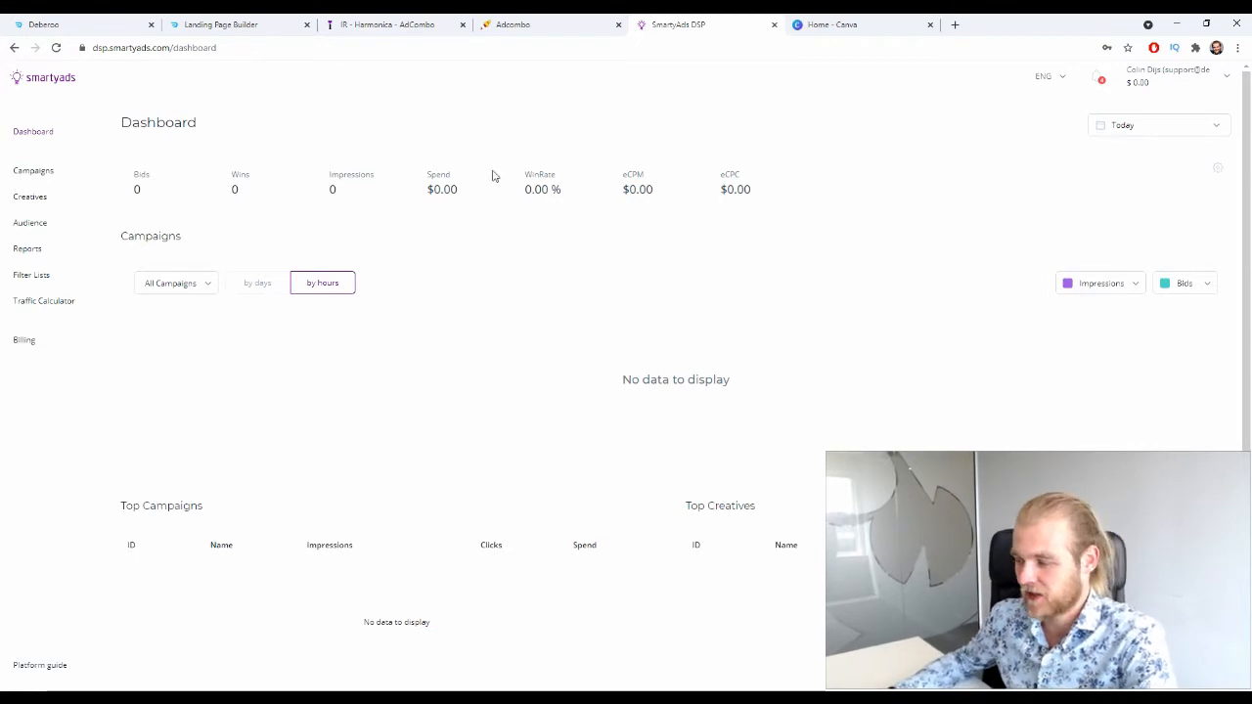
left_click(18, 174)
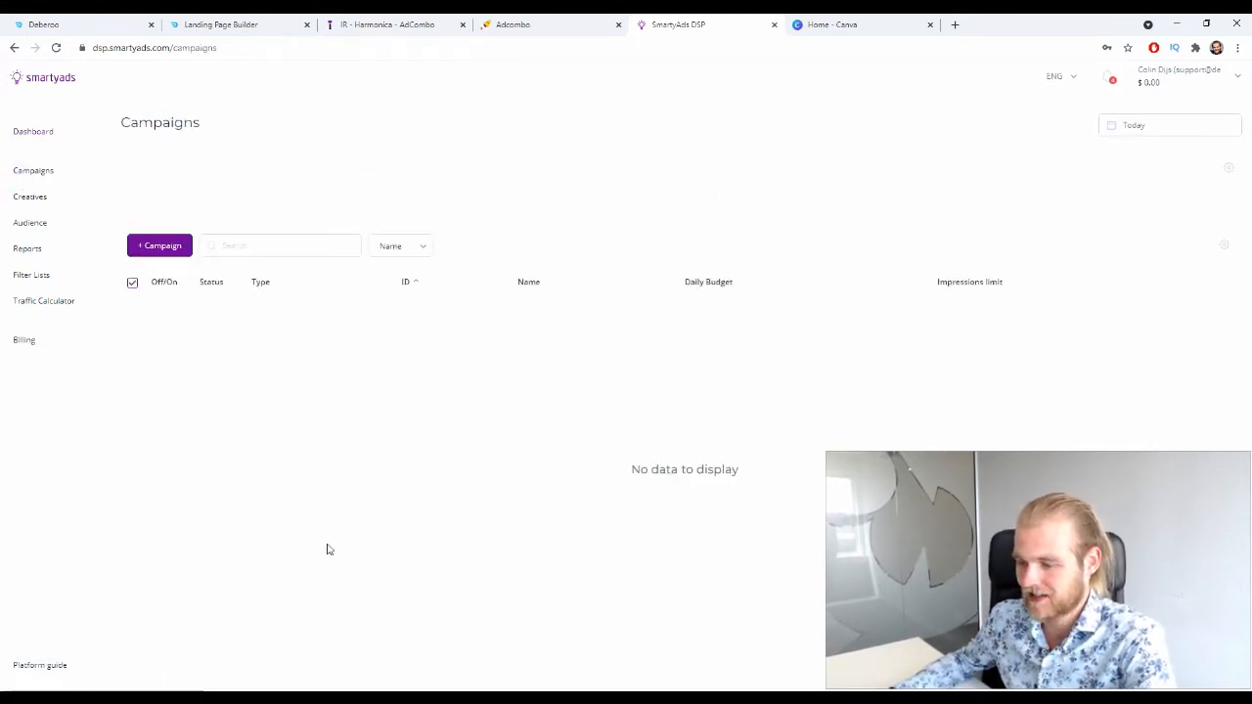
left_click(153, 248)
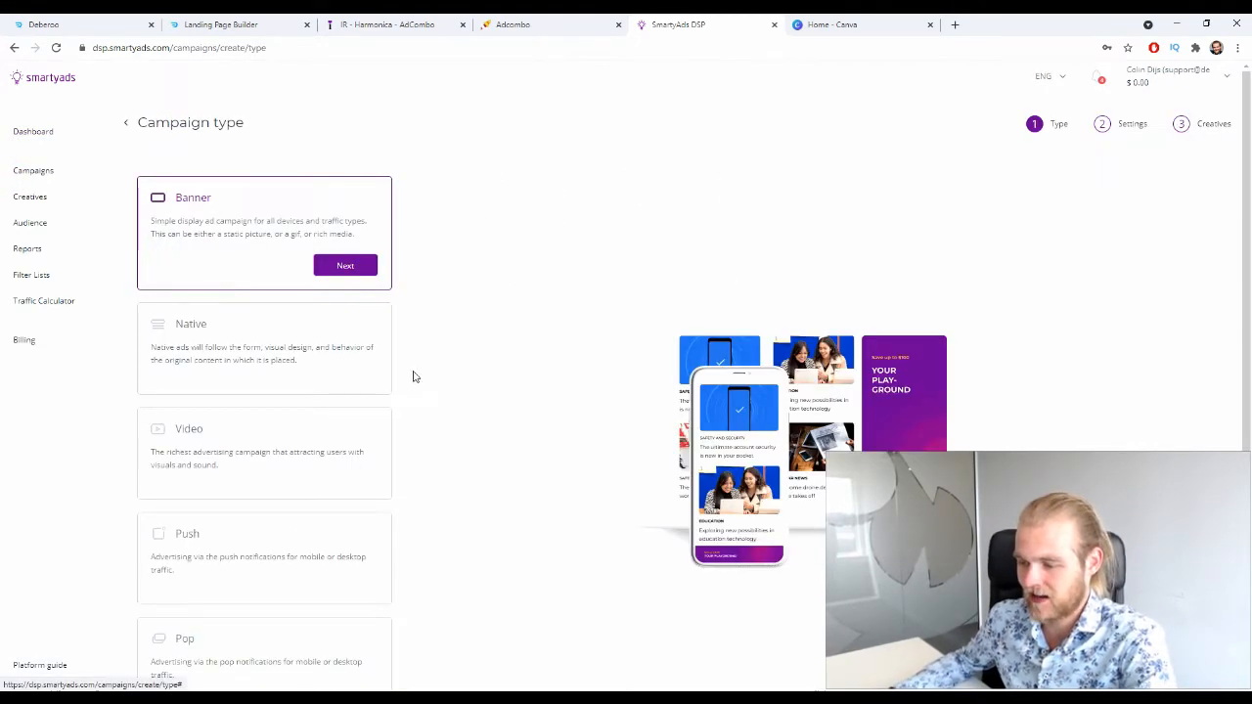
left_click(235, 363)
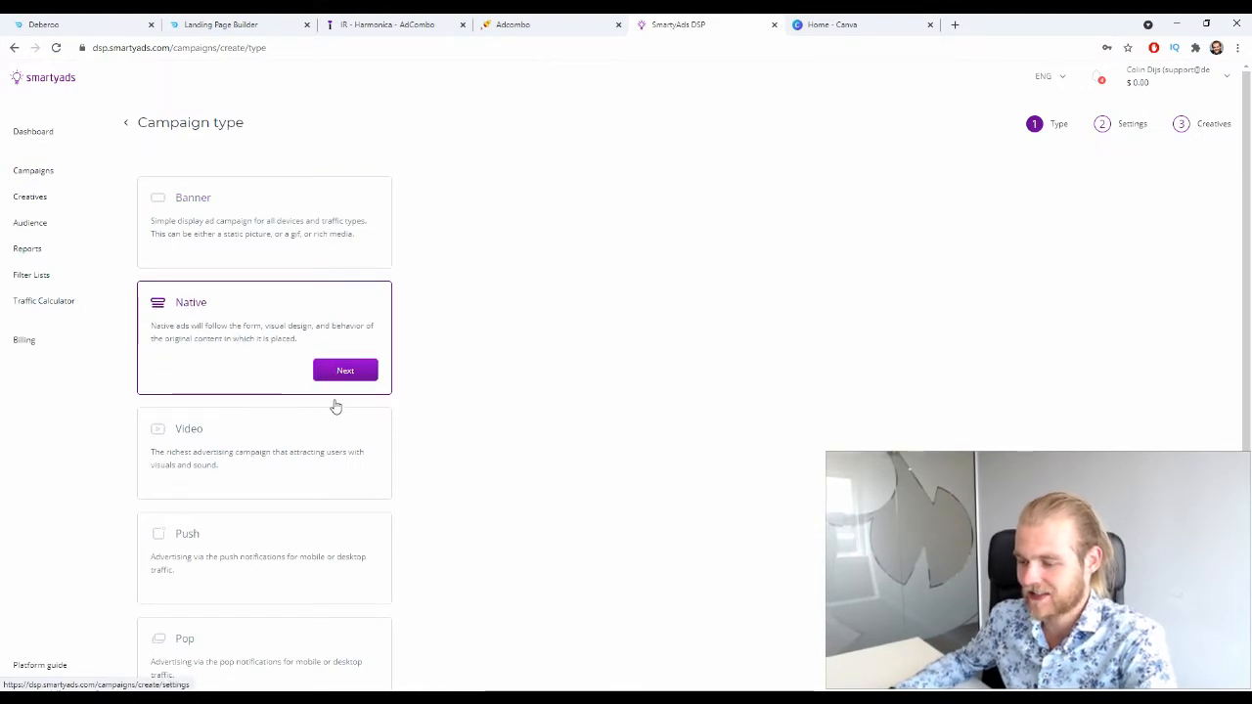
left_click(366, 372)
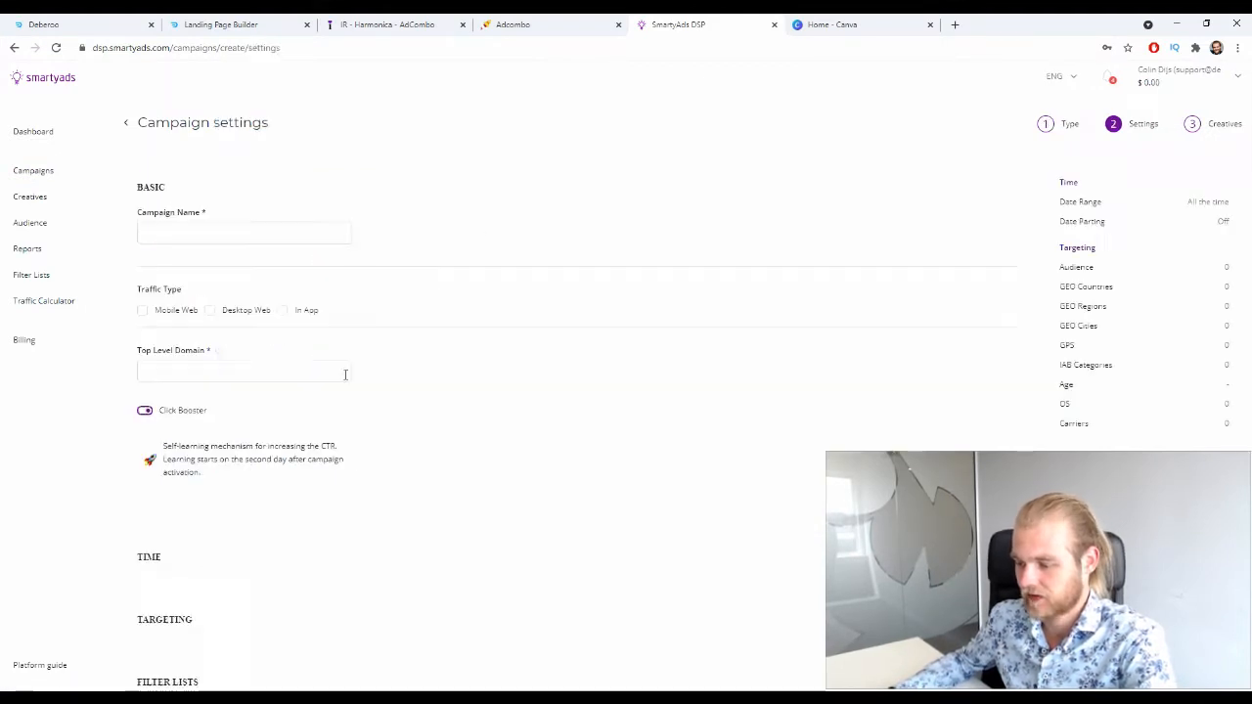
Step: Name the campaign "IR - Harmonica - AdCombo" and set its traffic type to Desktop Web
left_click(254, 231)
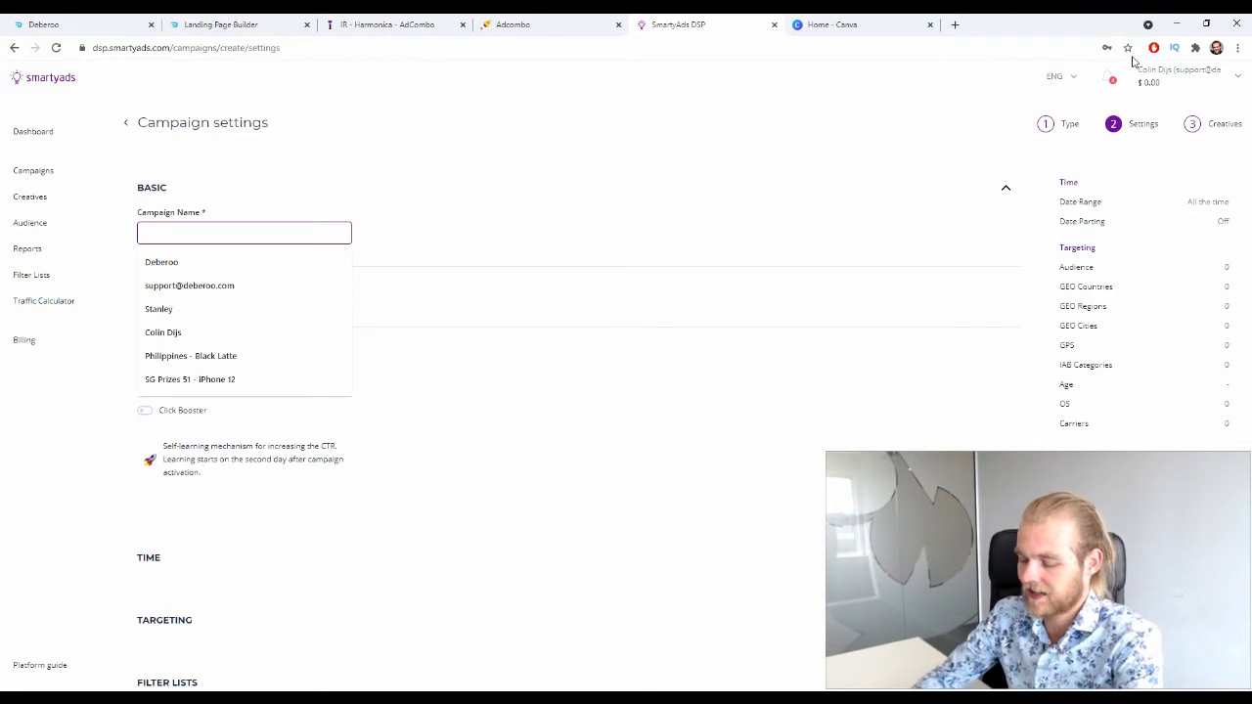
type("IR ")
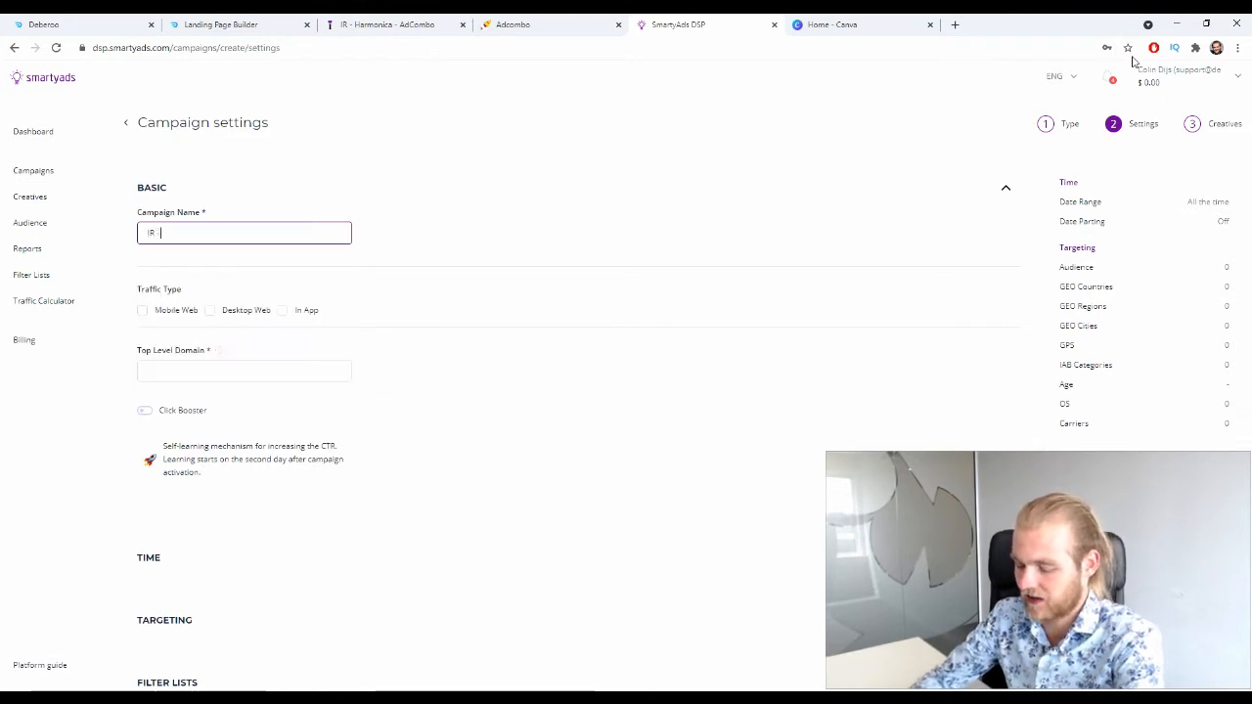
type("- Harmo")
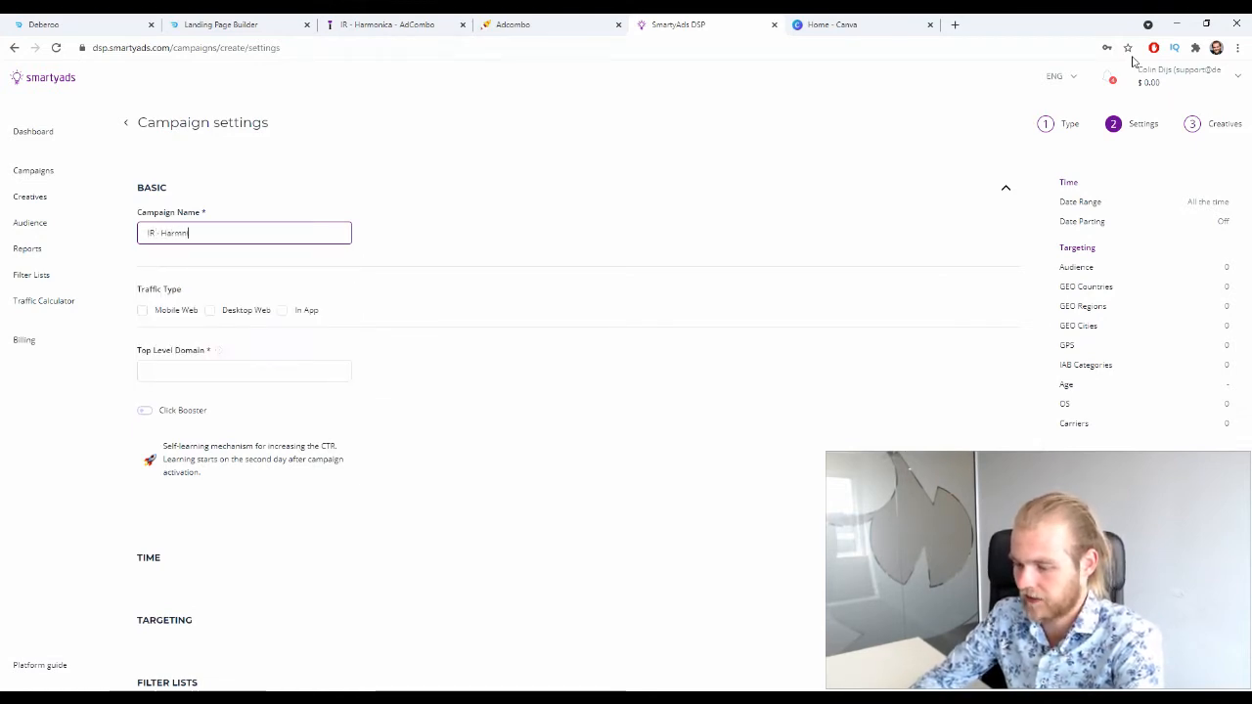
type("nica - AdCombo")
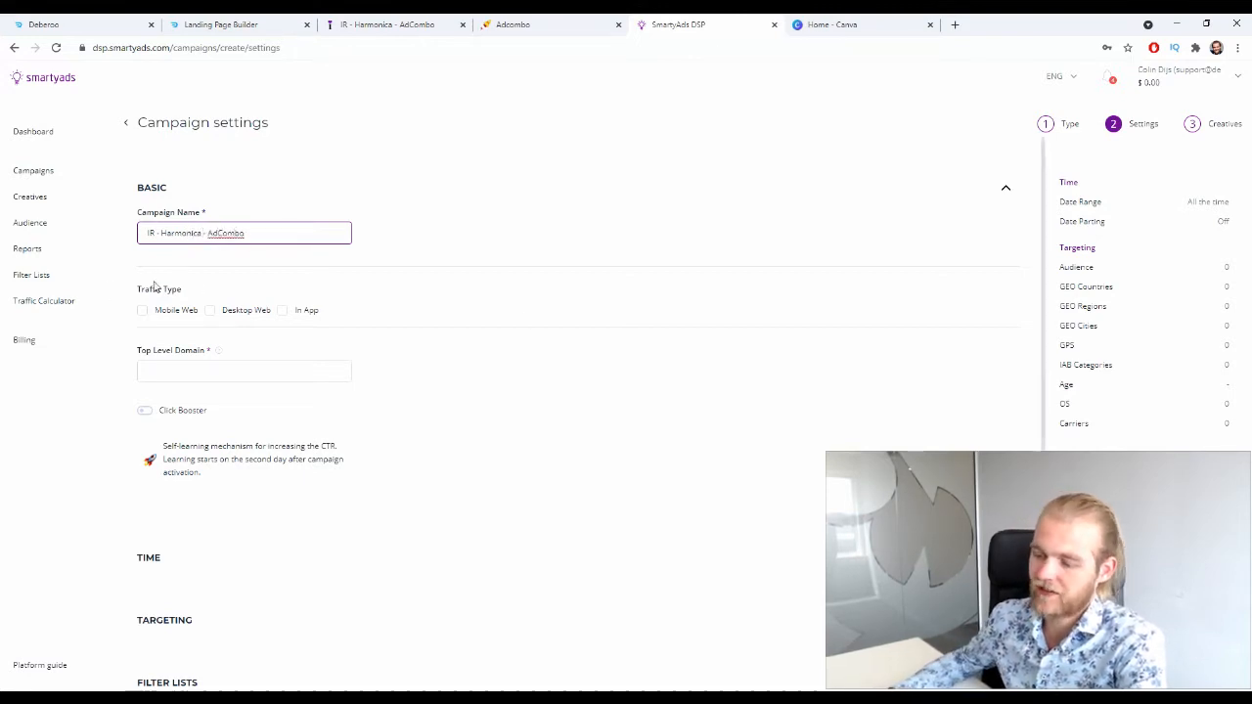
left_click_drag(129, 285, 184, 291)
left_click(194, 288)
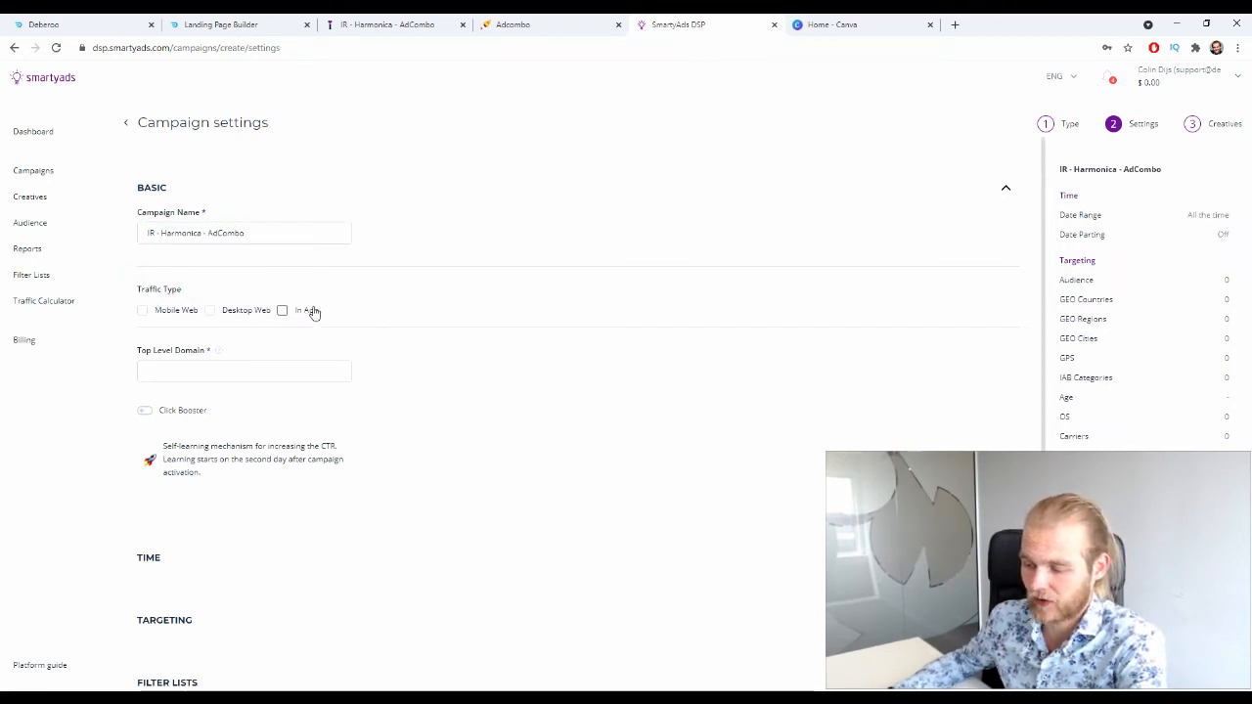
left_click(233, 310)
Step: Try the copied campaign URL as the top level domain and clear the field again
scroll(352, 331, "down", 2)
scroll(347, 328, "up", 1)
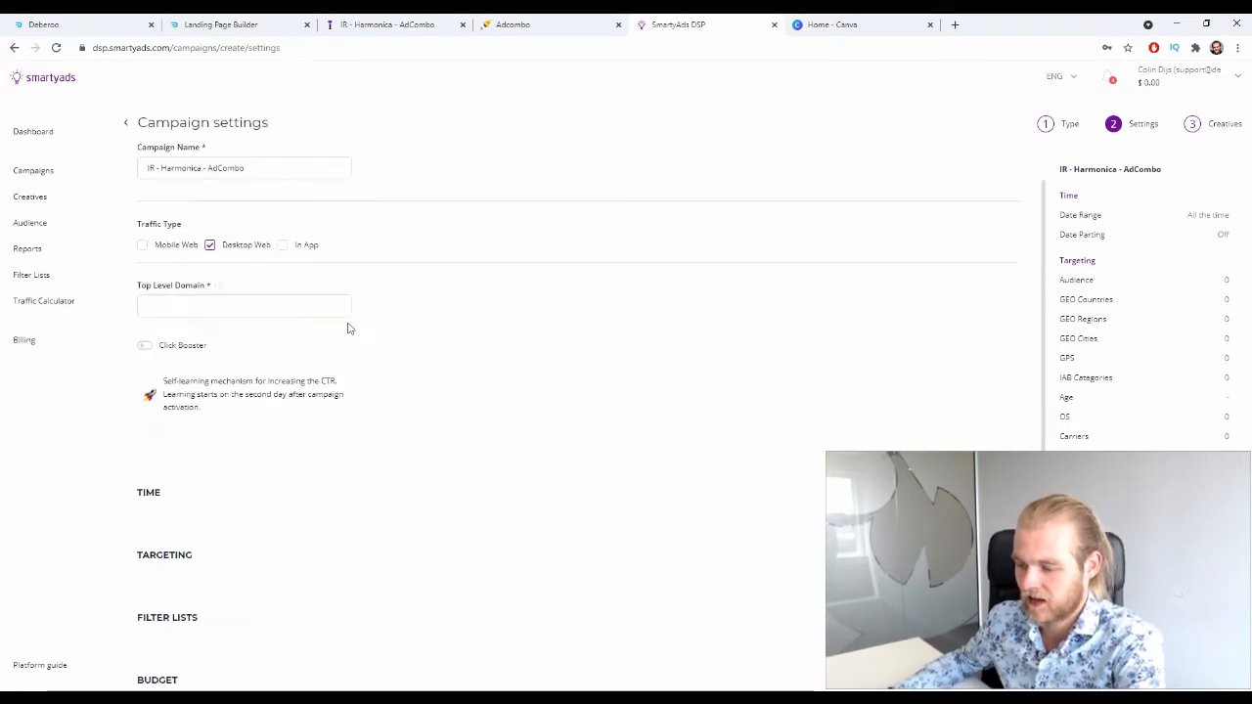
left_click(235, 301)
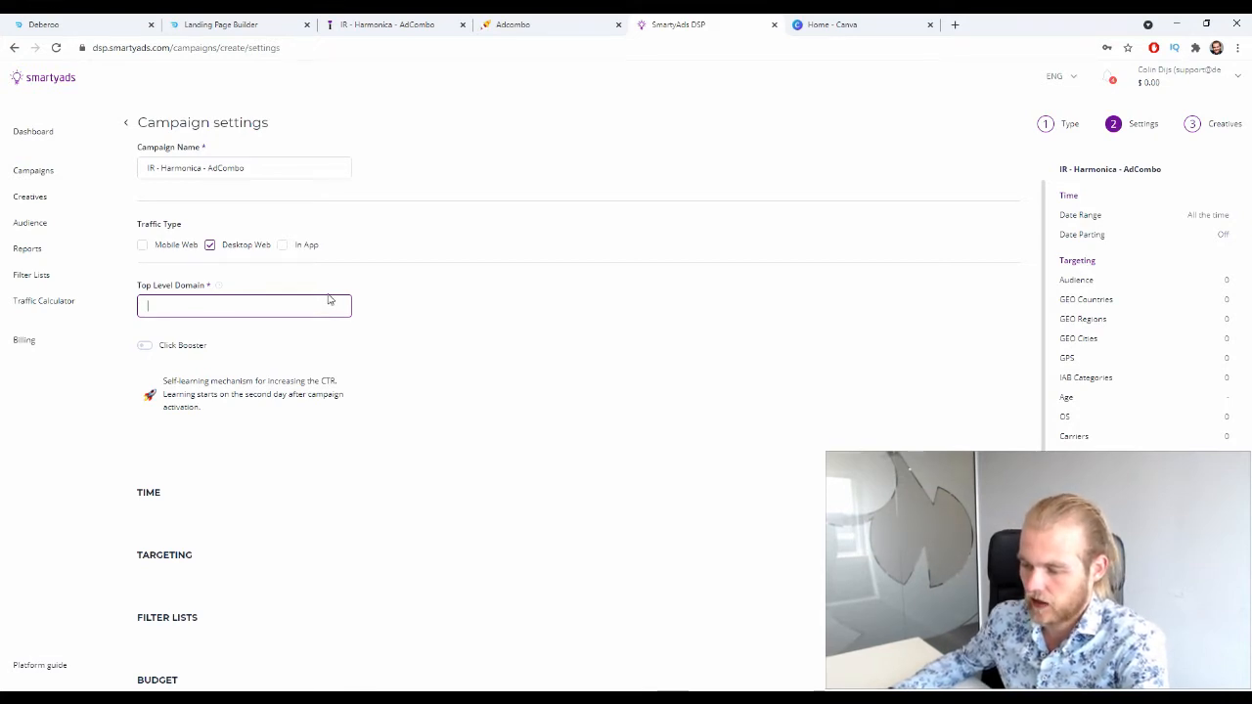
key("ctrl+v")
left_click(502, 343)
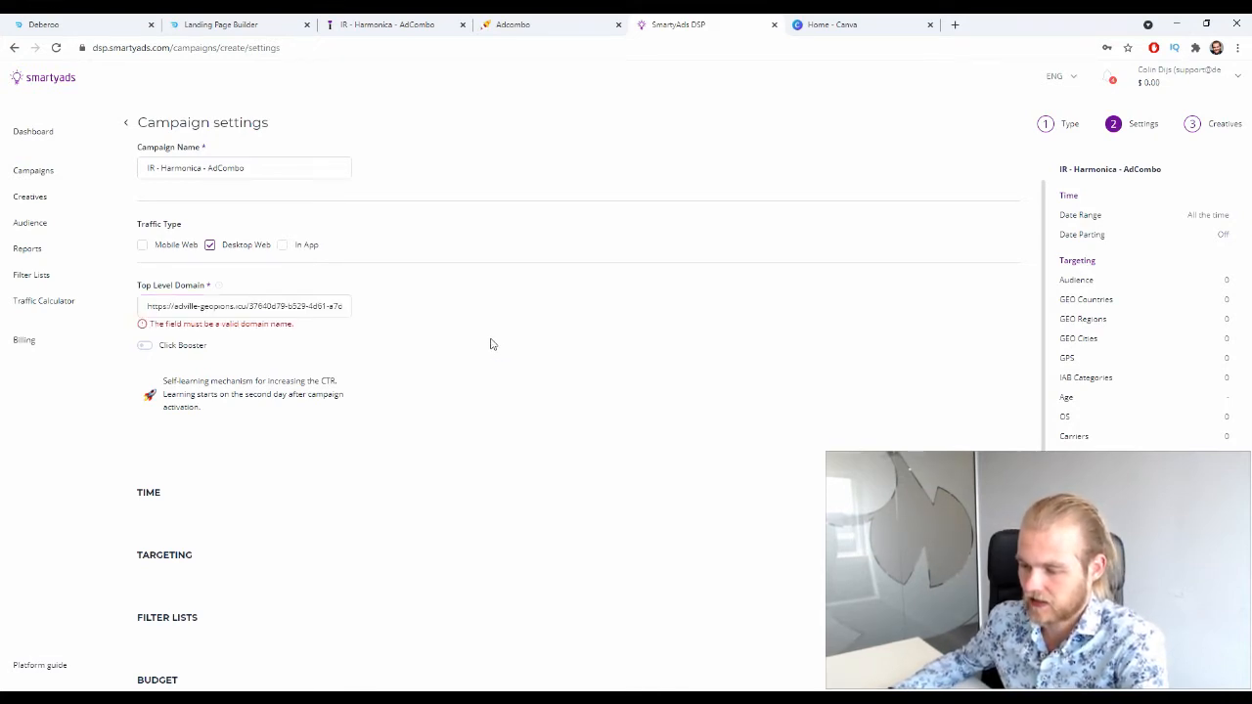
left_click_drag(226, 306, 479, 277)
key("BackSpace")
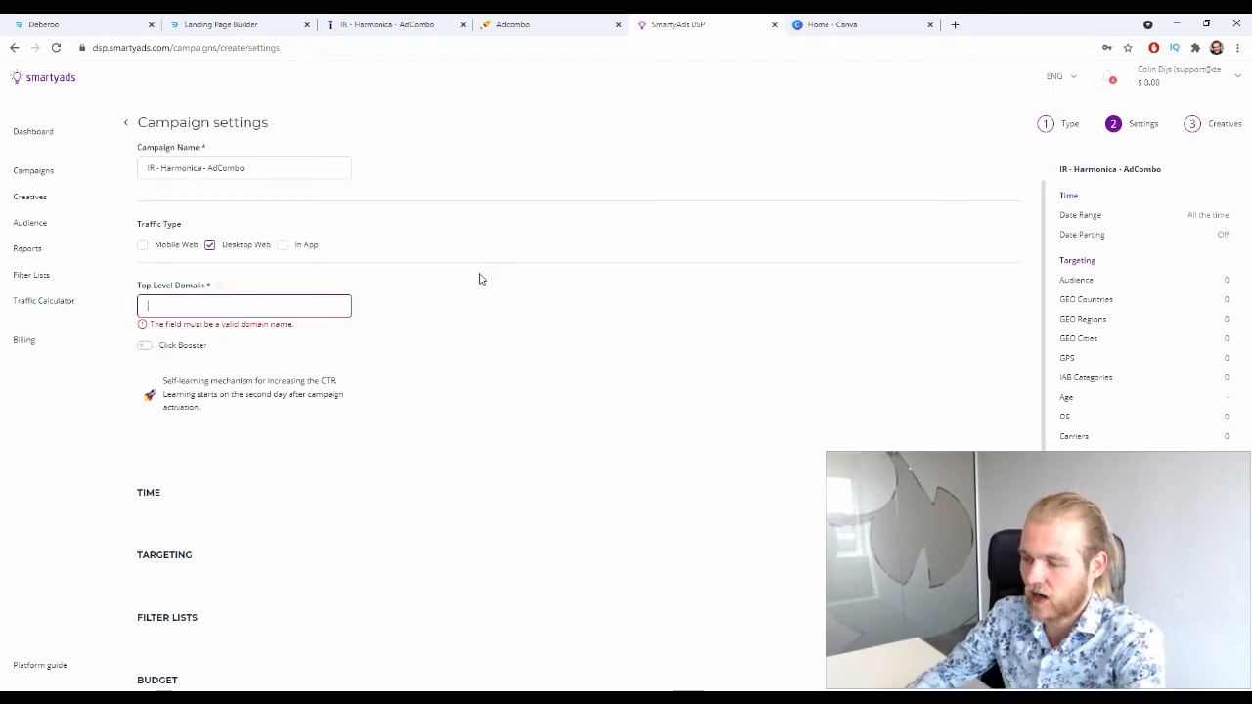
Step: Check the published lander and the Adcombo offer, preview the My Diares prelanding, and close the preview
left_click(362, 24)
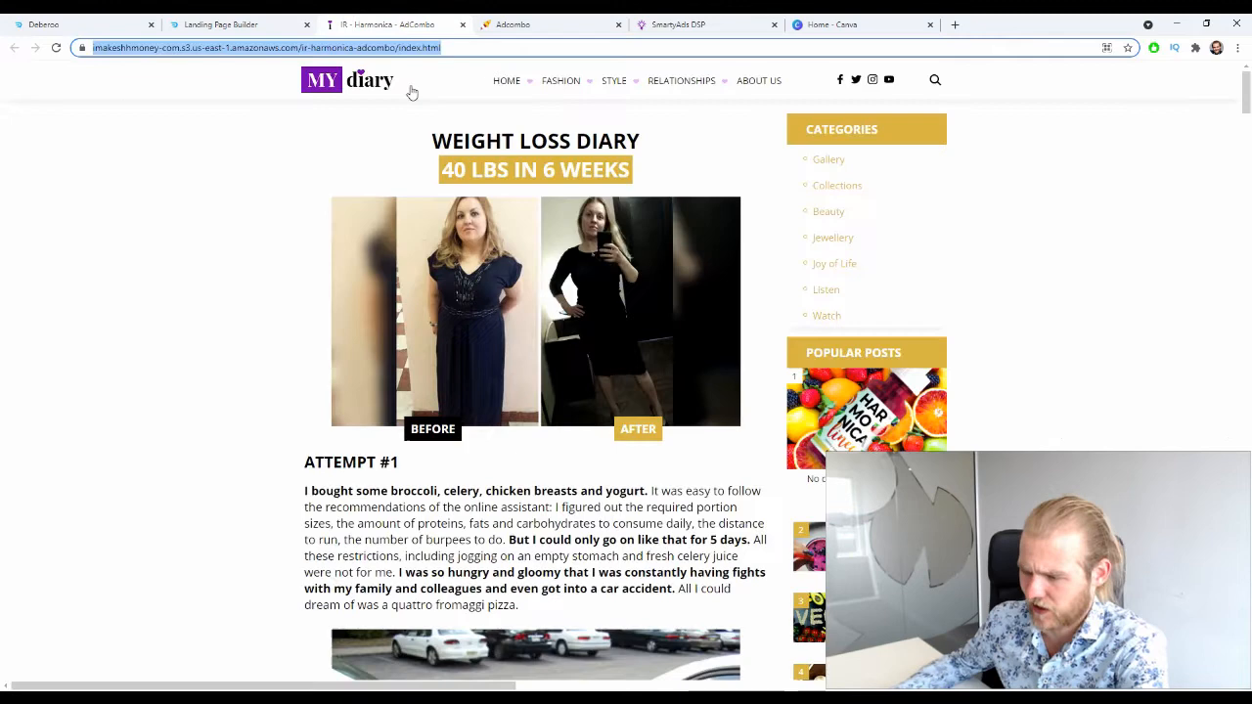
left_click(499, 25)
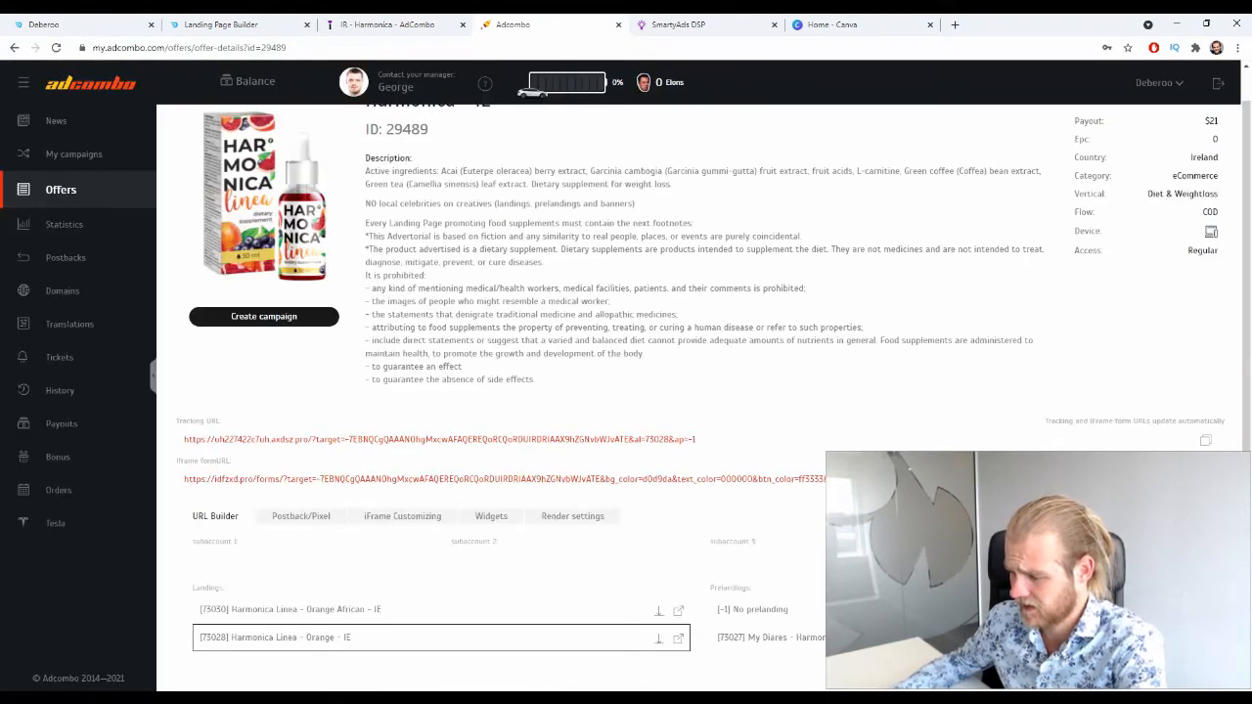
left_click(1195, 638)
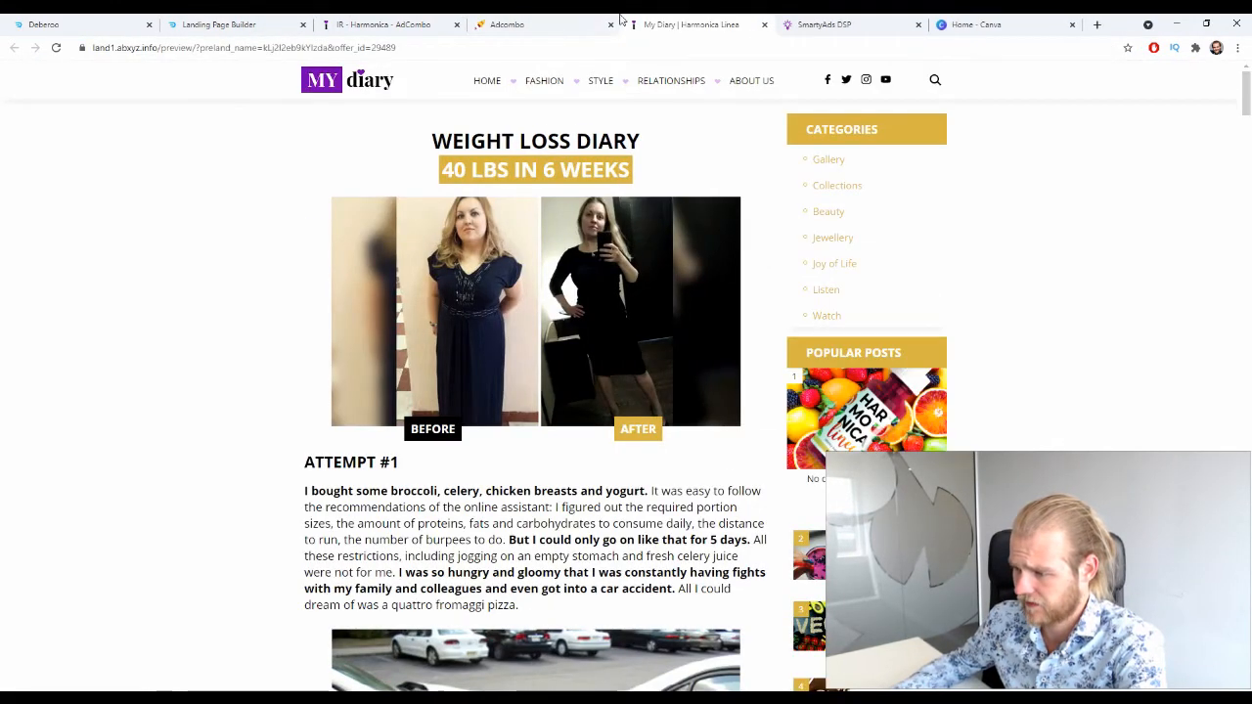
left_click(764, 24)
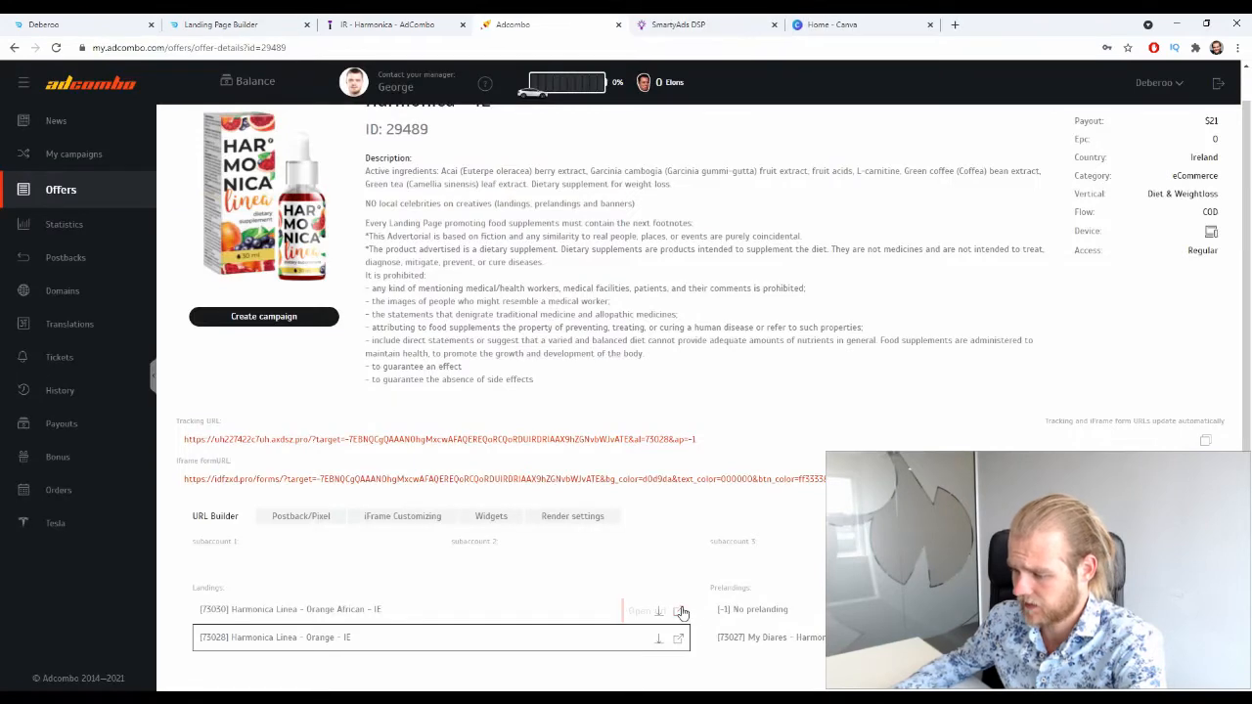
Step: Preview the "Harmonica Linea - Orange African - IE" landing and examine the page down to its order form and footer
left_click(680, 611)
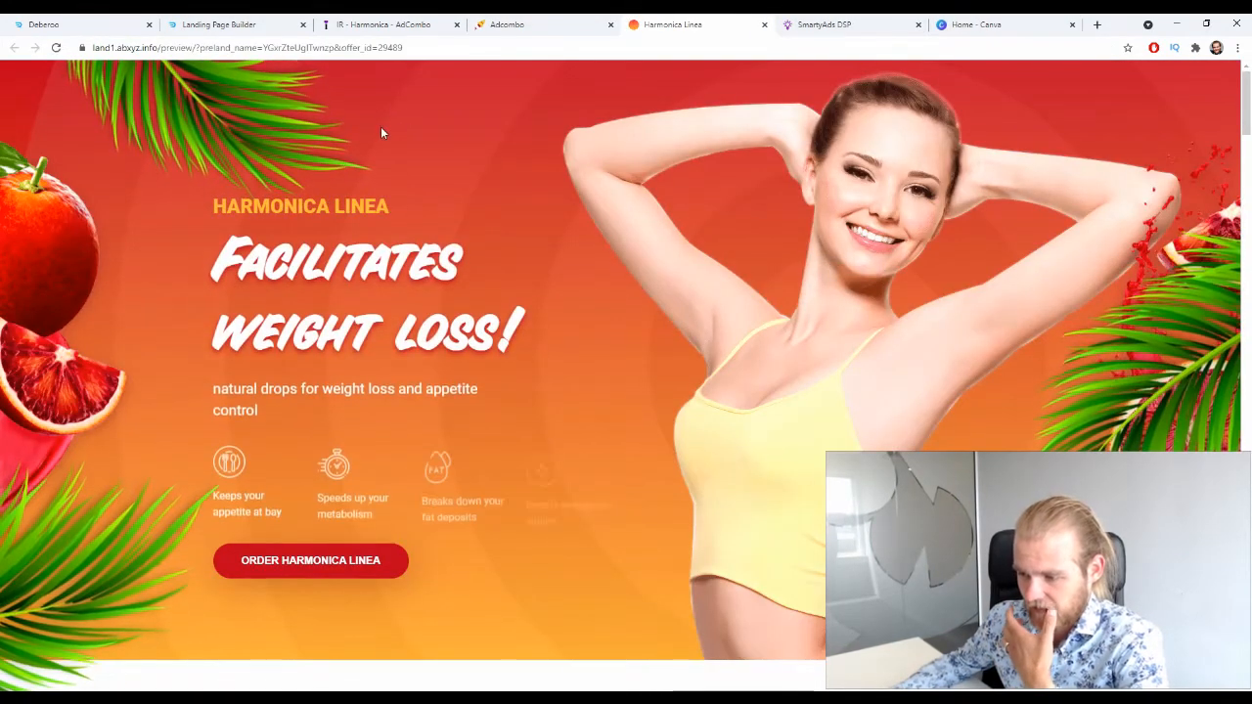
scroll(477, 284, "down", 20)
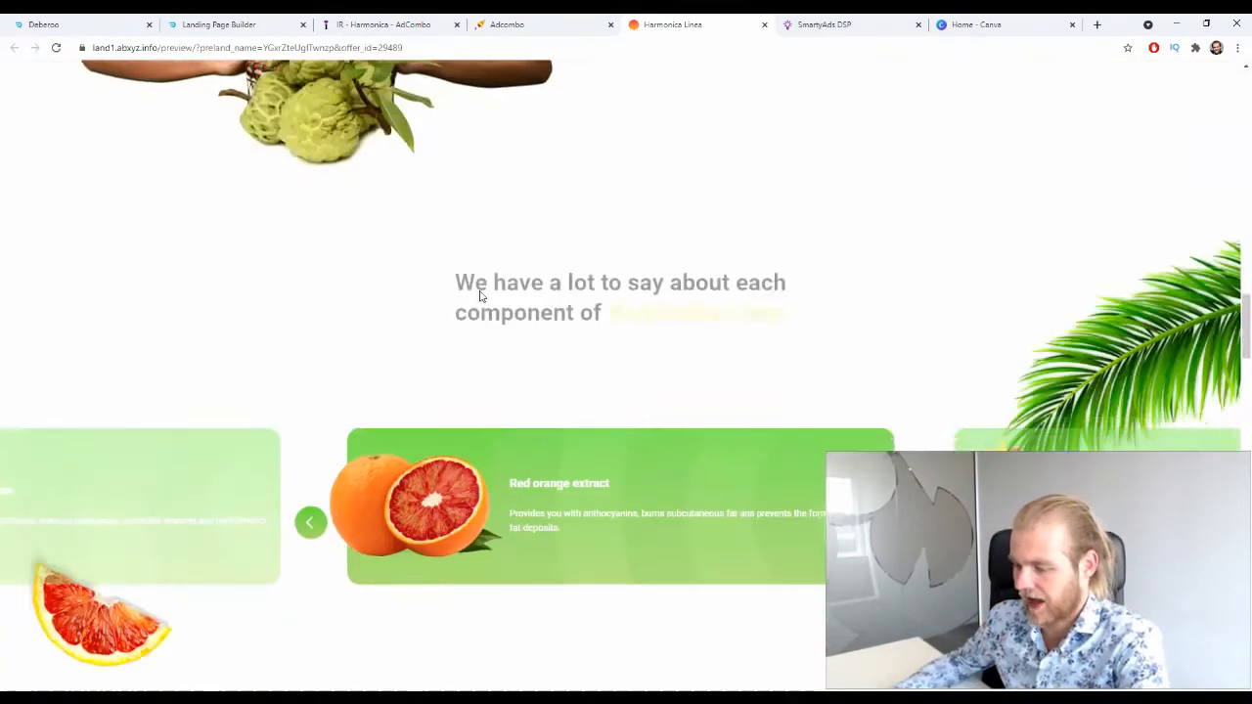
scroll(480, 304, "down", 20)
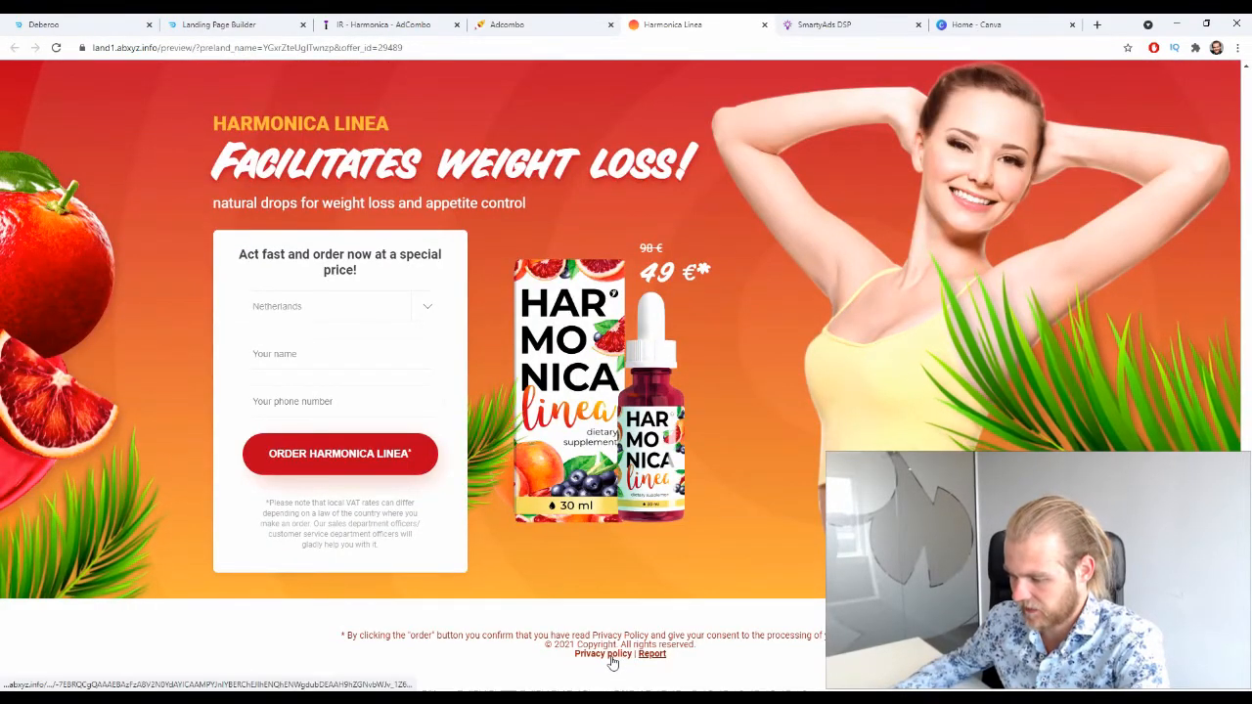
scroll(419, 302, "up", 20)
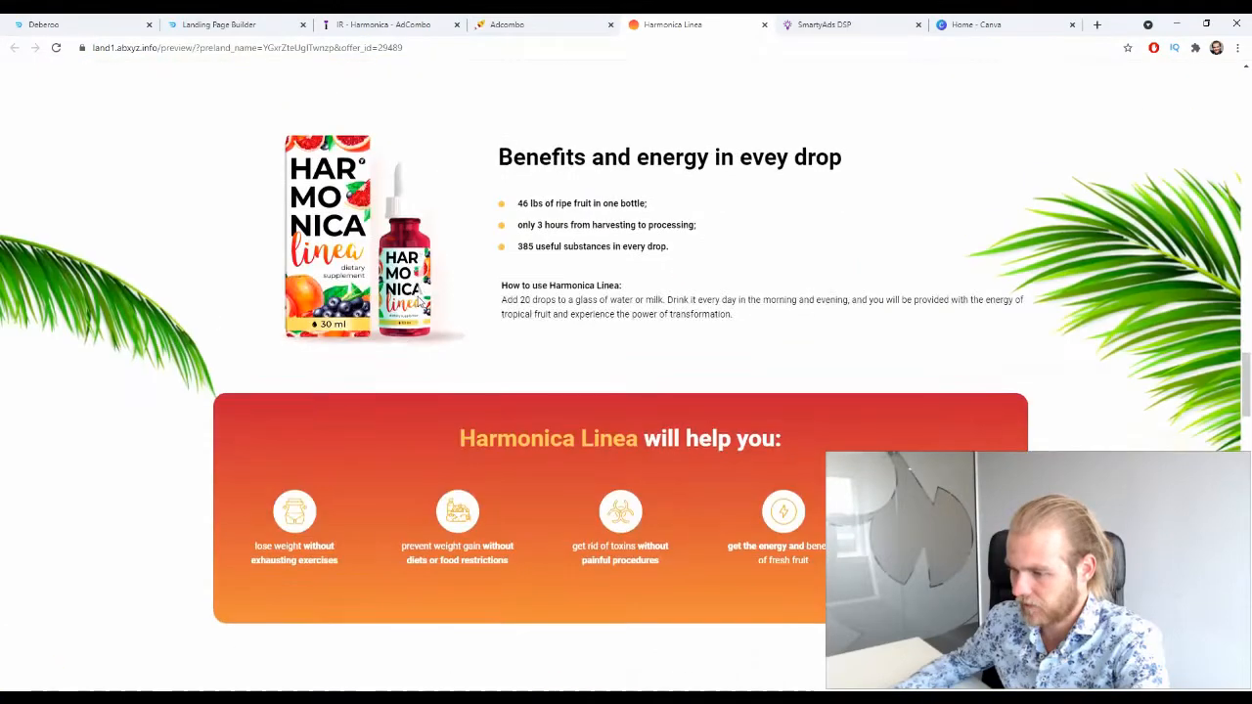
scroll(375, 78, "up", 20)
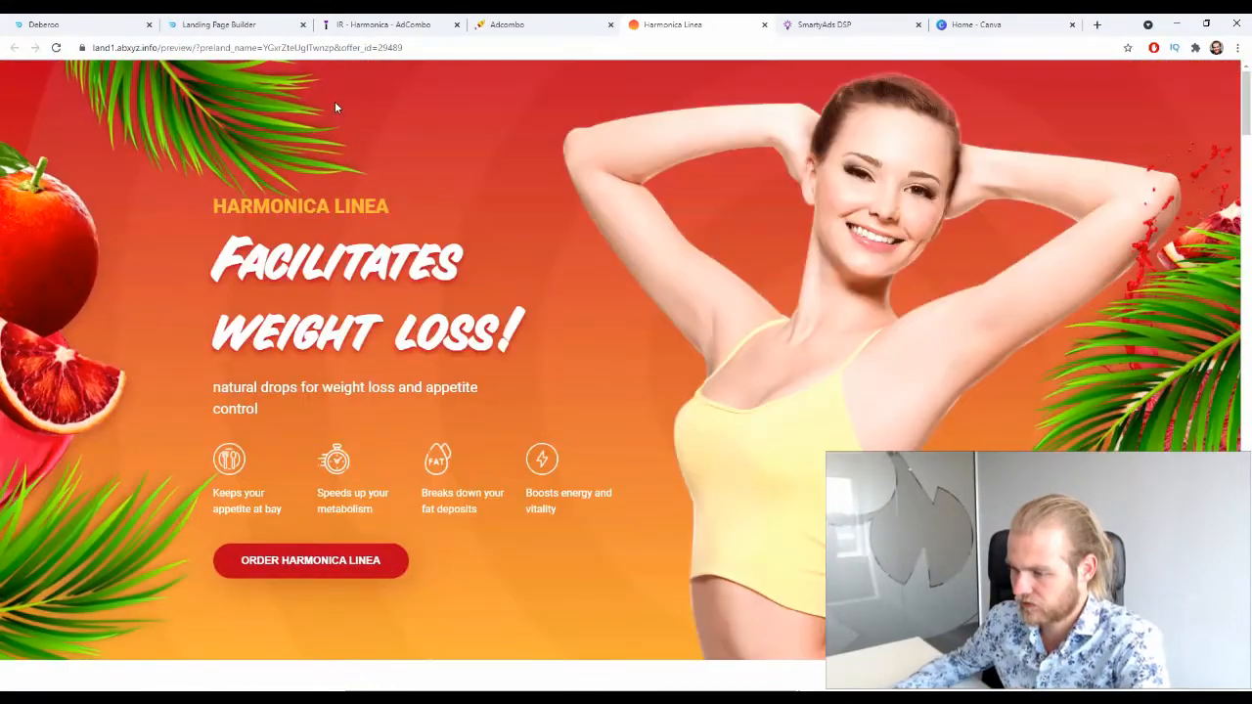
Step: Copy the landing preview's URL and try it as the top level domain of the SmartyAds DSP campaign
left_click(499, 47)
key("ctrl+c")
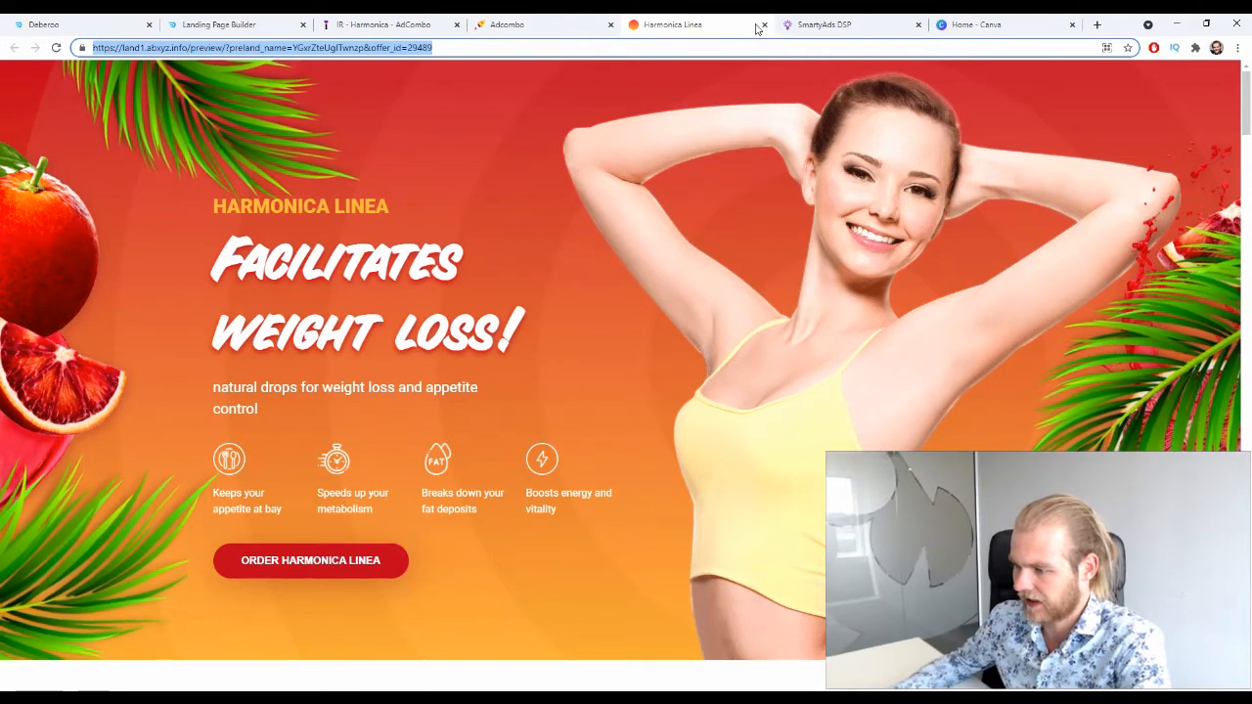
left_click(812, 24)
key("ctrl+v")
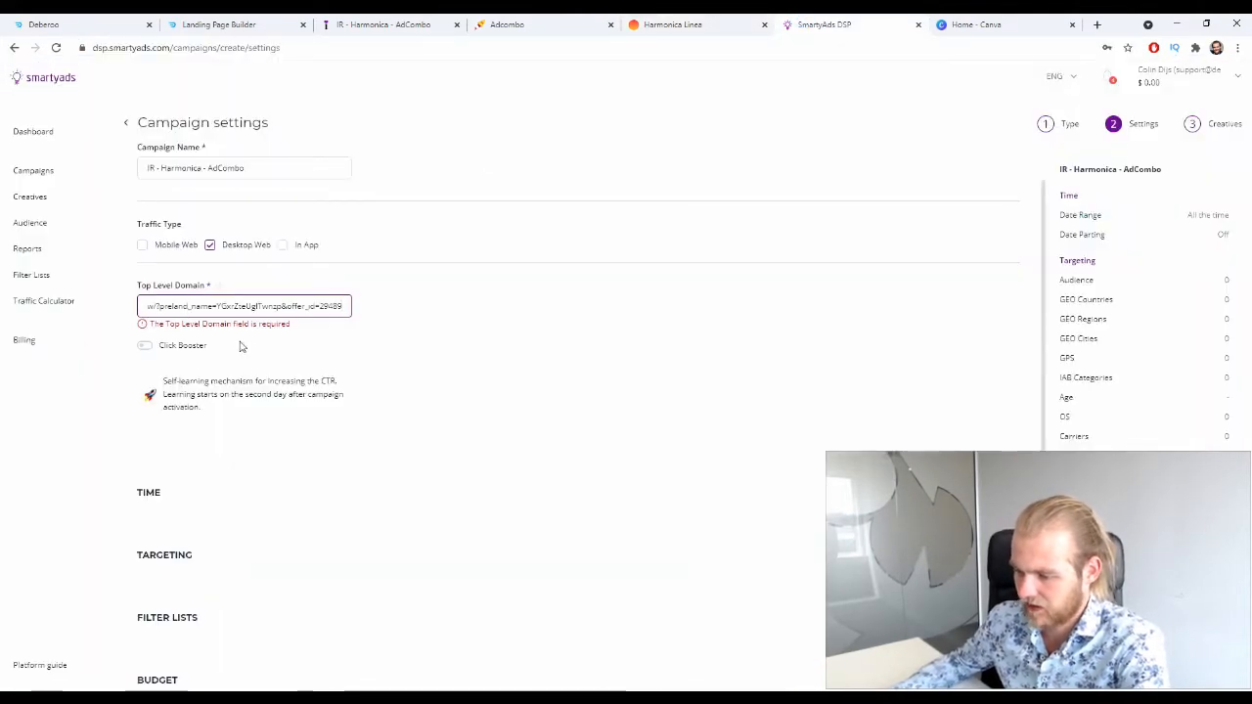
key("ctrl+a")
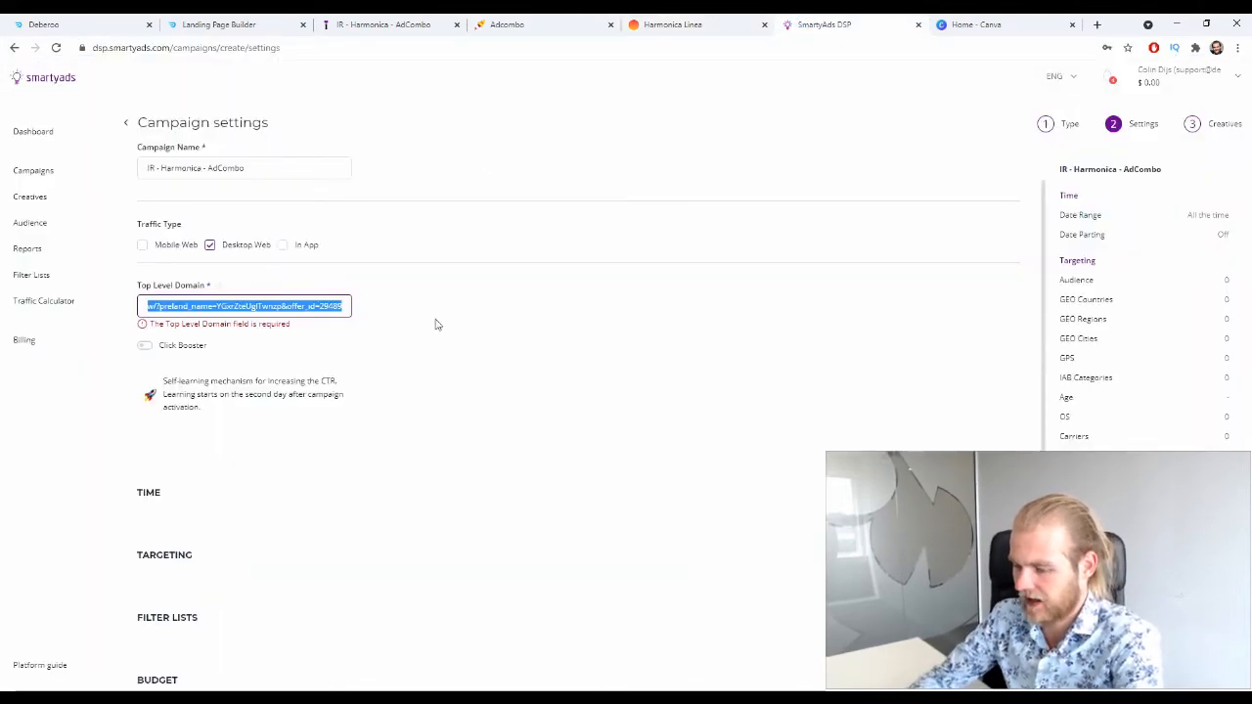
type("https")
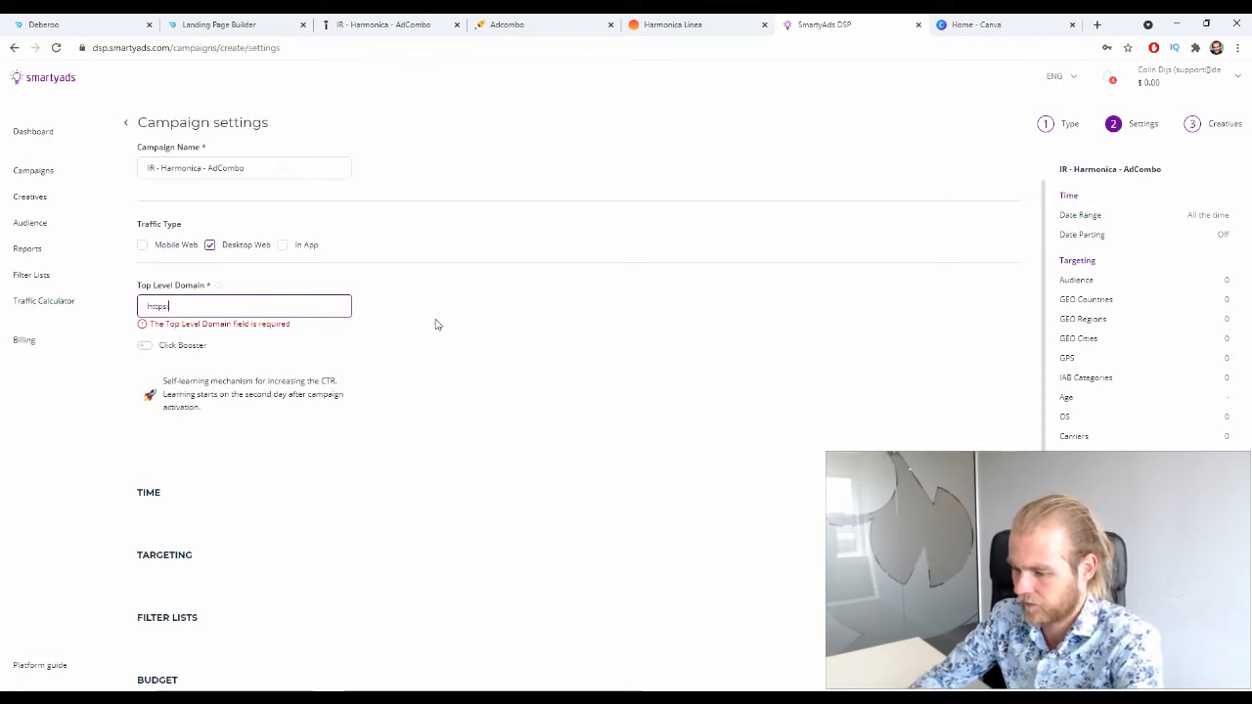
type("://deberoo.com/")
left_click(436, 323)
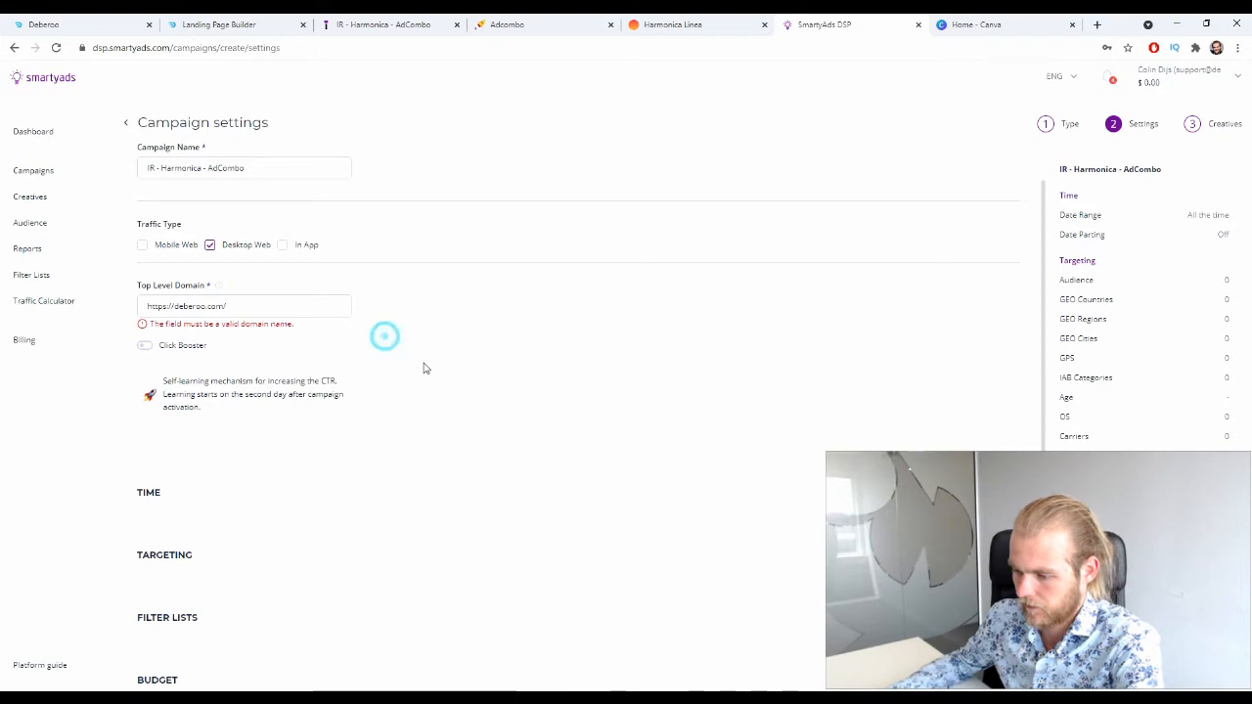
left_click_drag(265, 325, 252, 308)
left_click(252, 308)
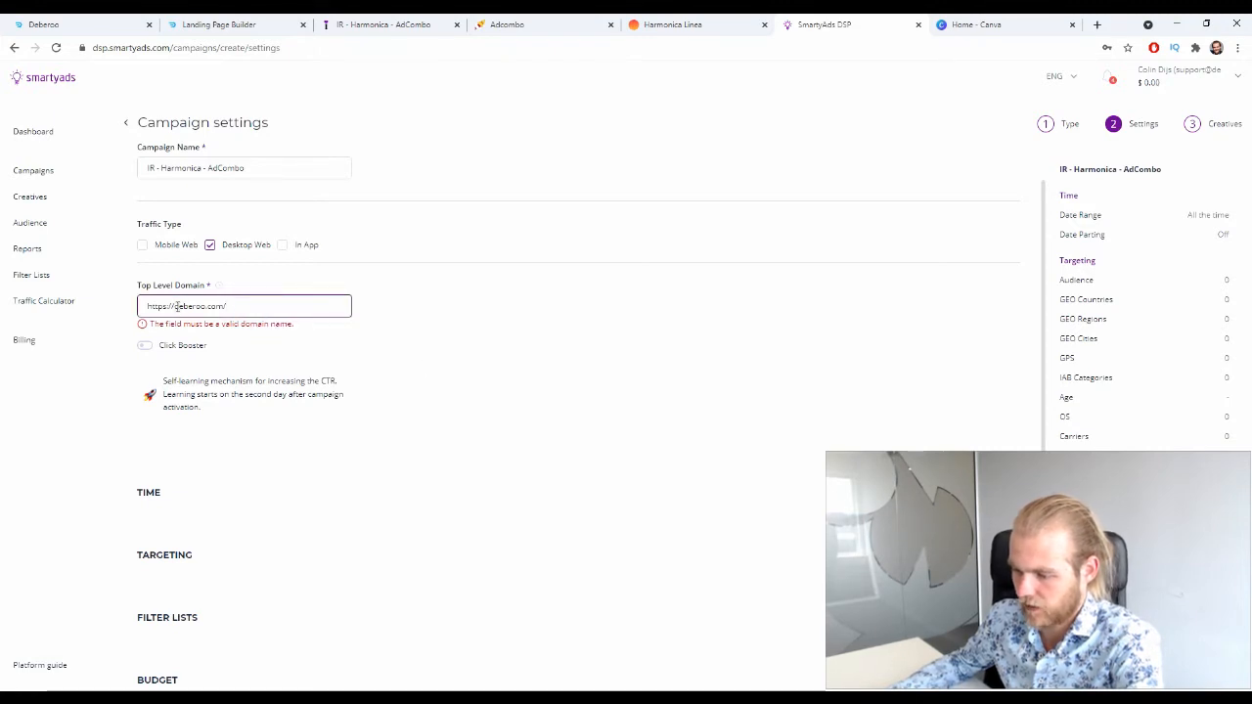
left_click_drag(175, 306, 182, 306)
type("www.")
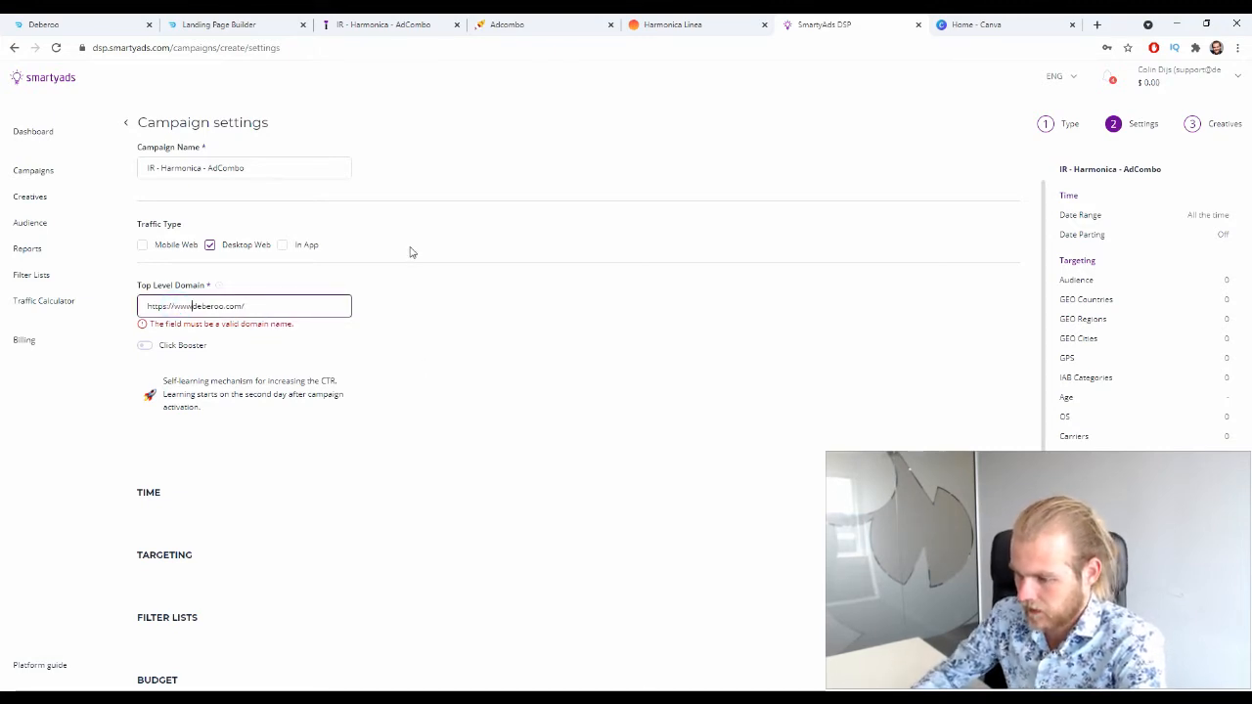
left_click_drag(174, 306, 137, 308)
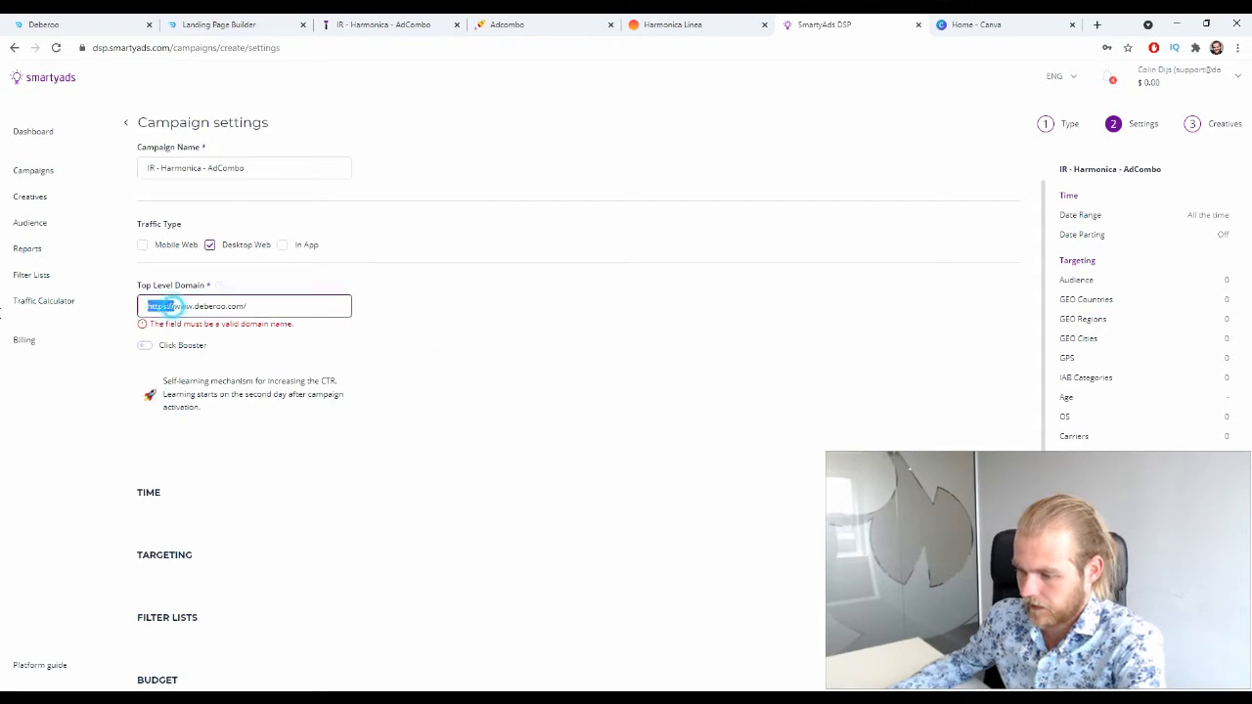
key("BackSpace")
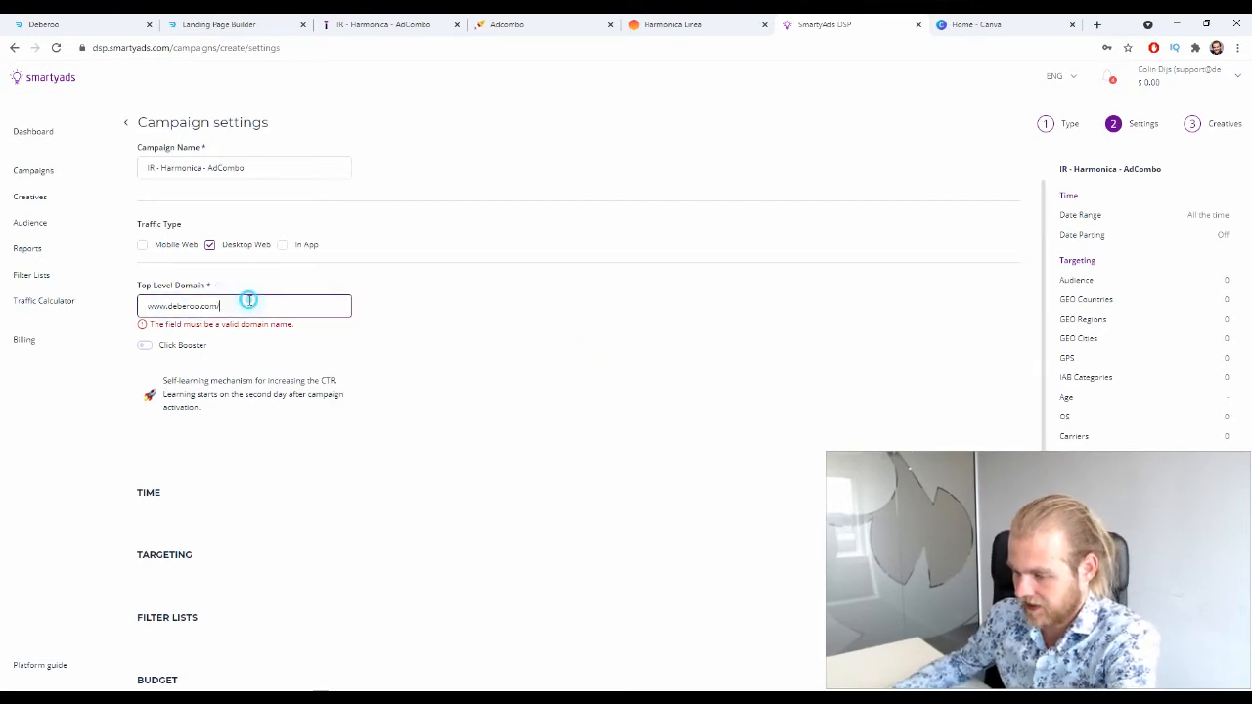
key("BackSpace")
left_click(387, 322)
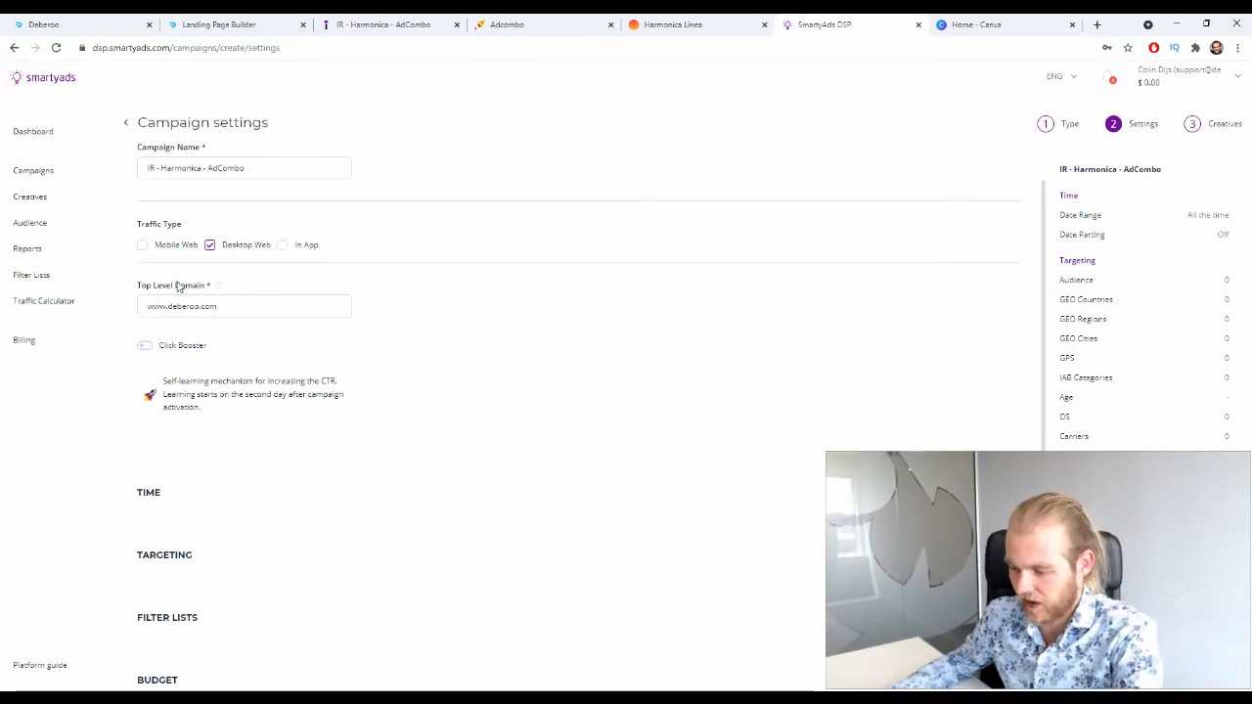
Step: Examine the campaign's date range and day parting options, keeping the schedule on All the time with day parting off
scroll(225, 350, "down", 2)
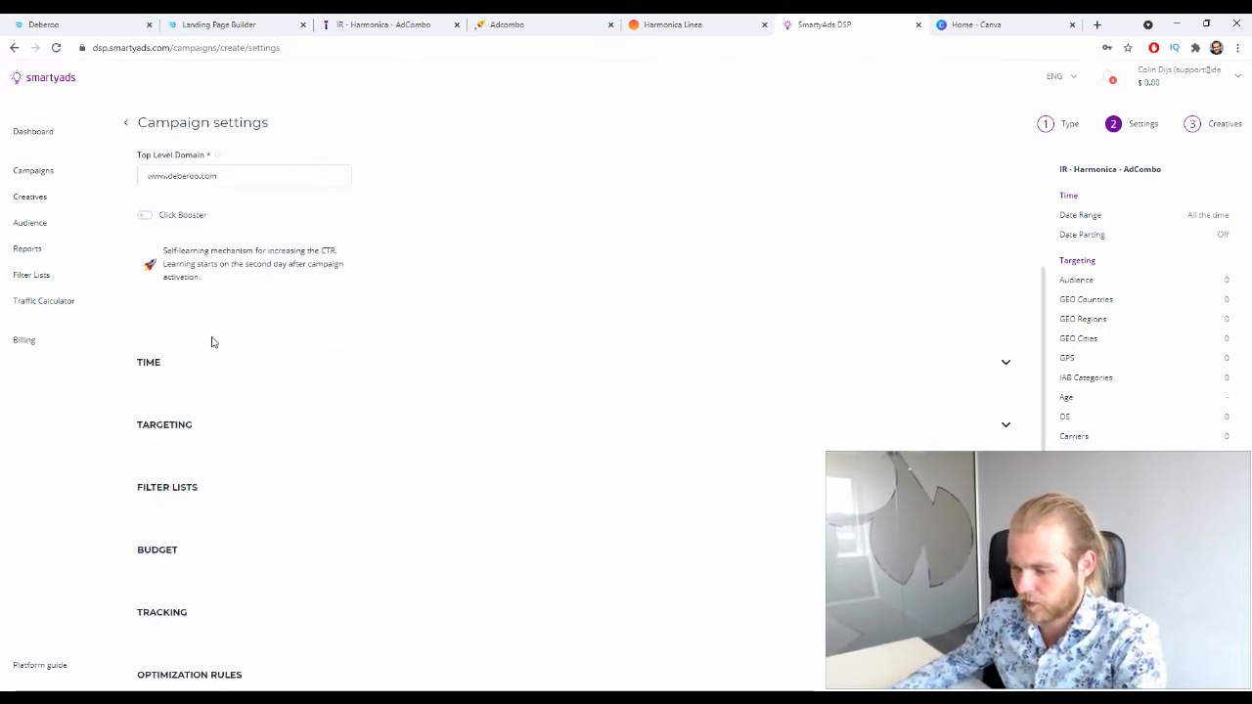
left_click(1004, 361)
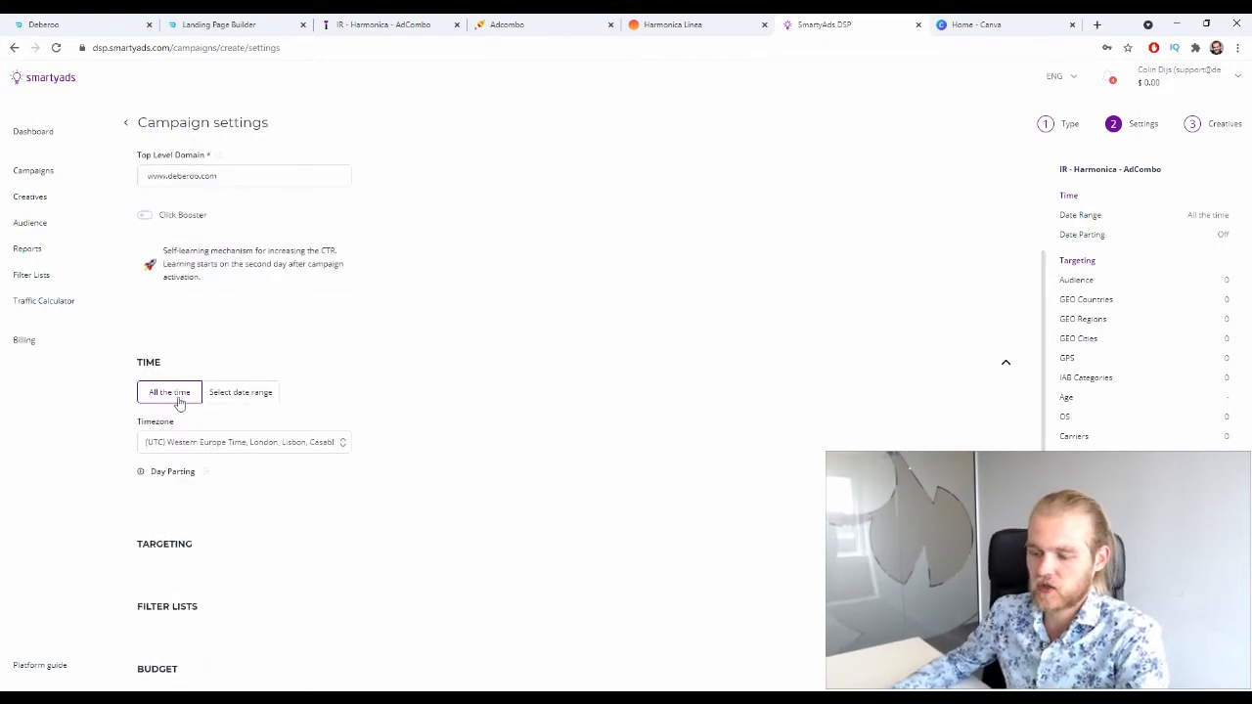
left_click(231, 404)
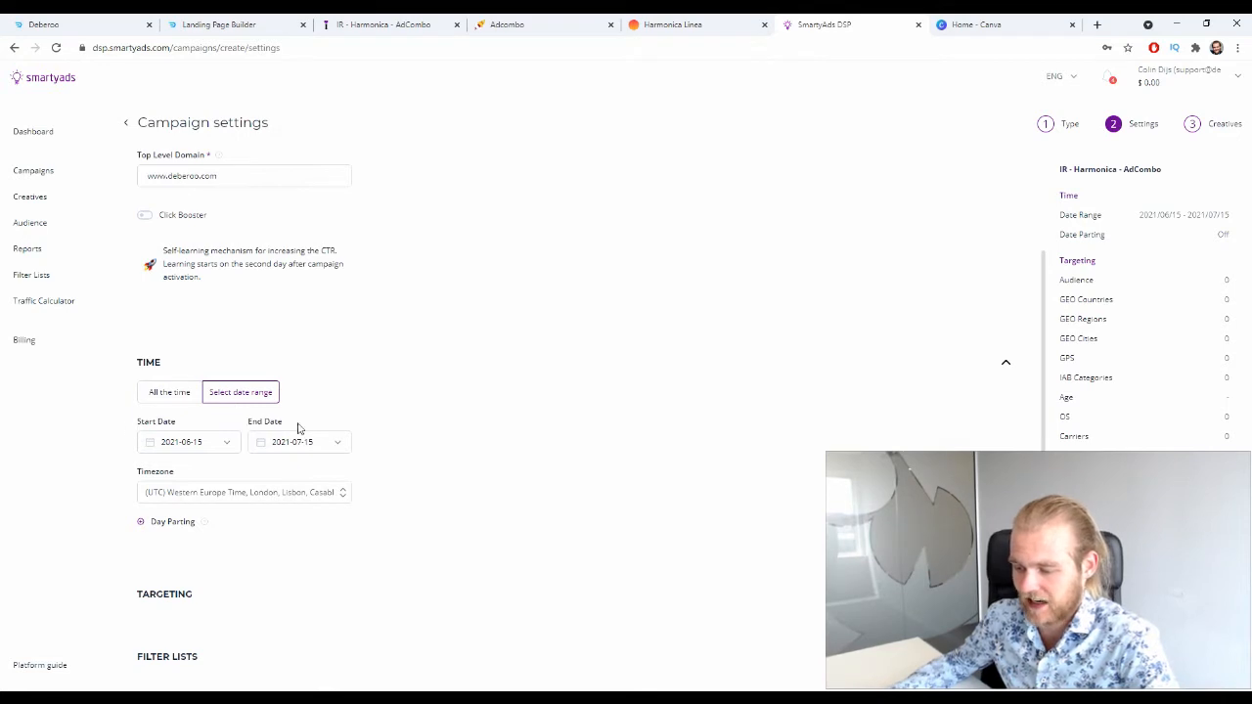
left_click(156, 395)
scroll(487, 353, "down", 2)
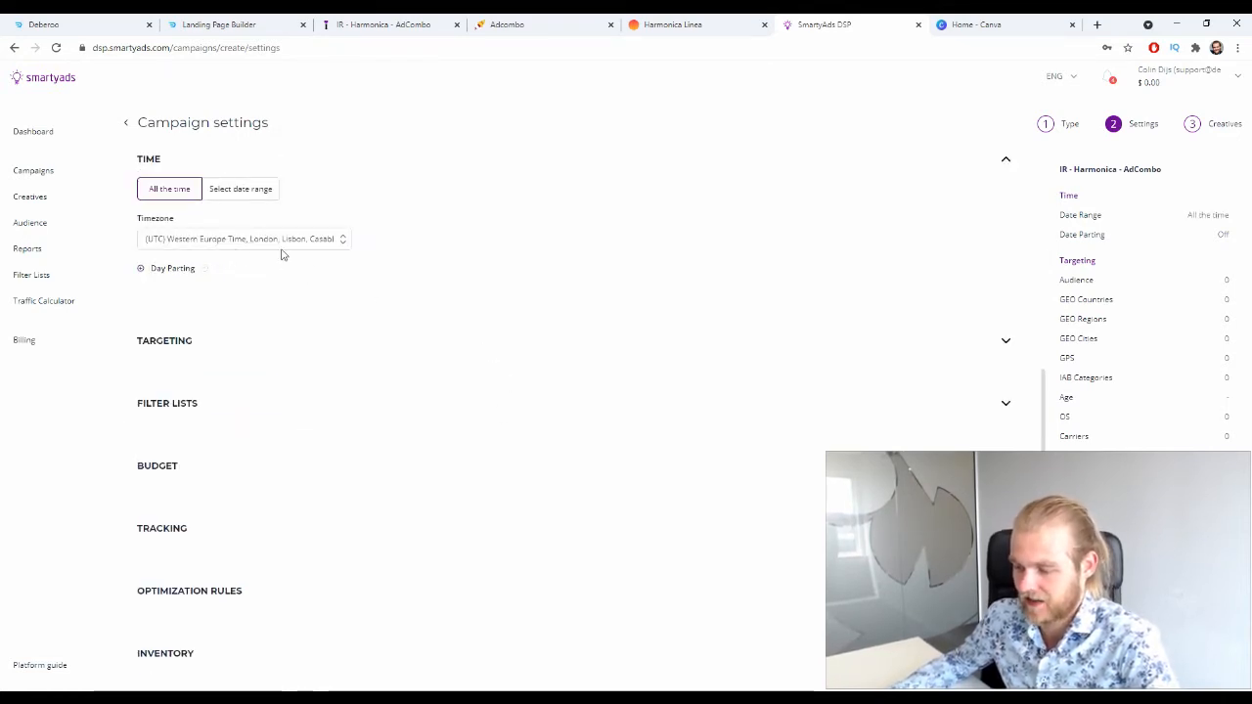
left_click(162, 270)
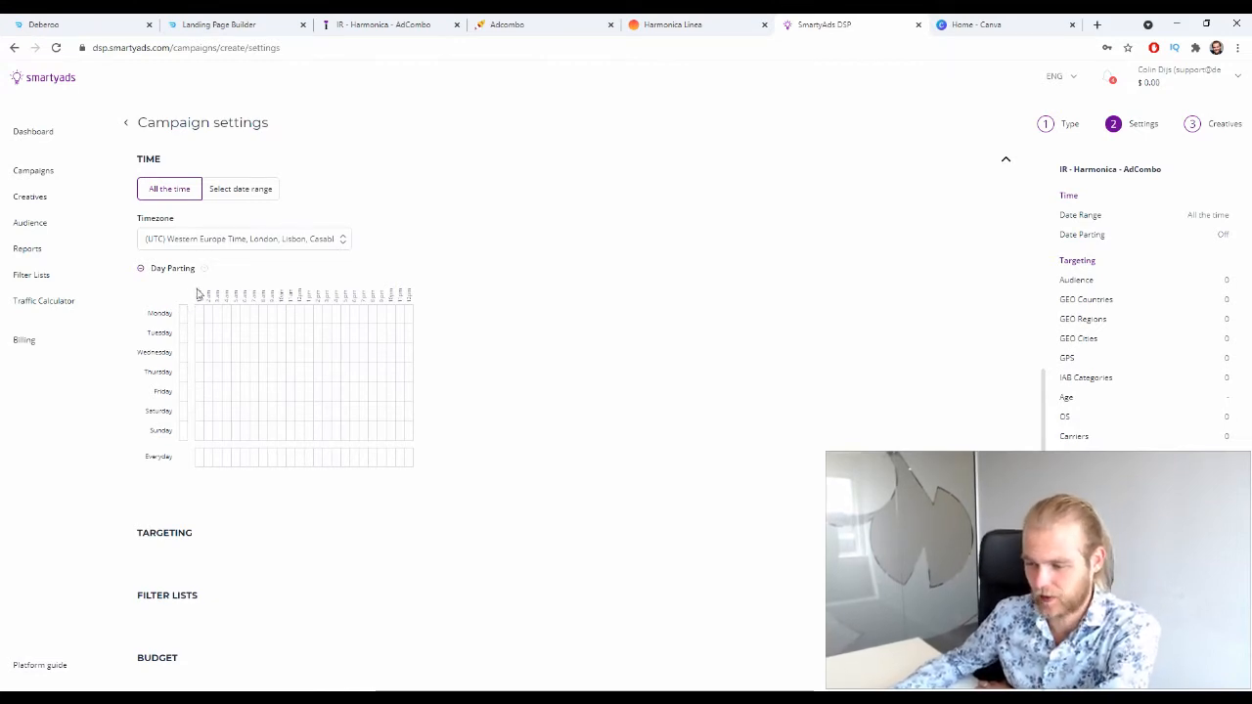
left_click(145, 269)
Step: Expand the campaign's targeting settings and examine the Create New and Select from List audience options
left_click(1005, 342)
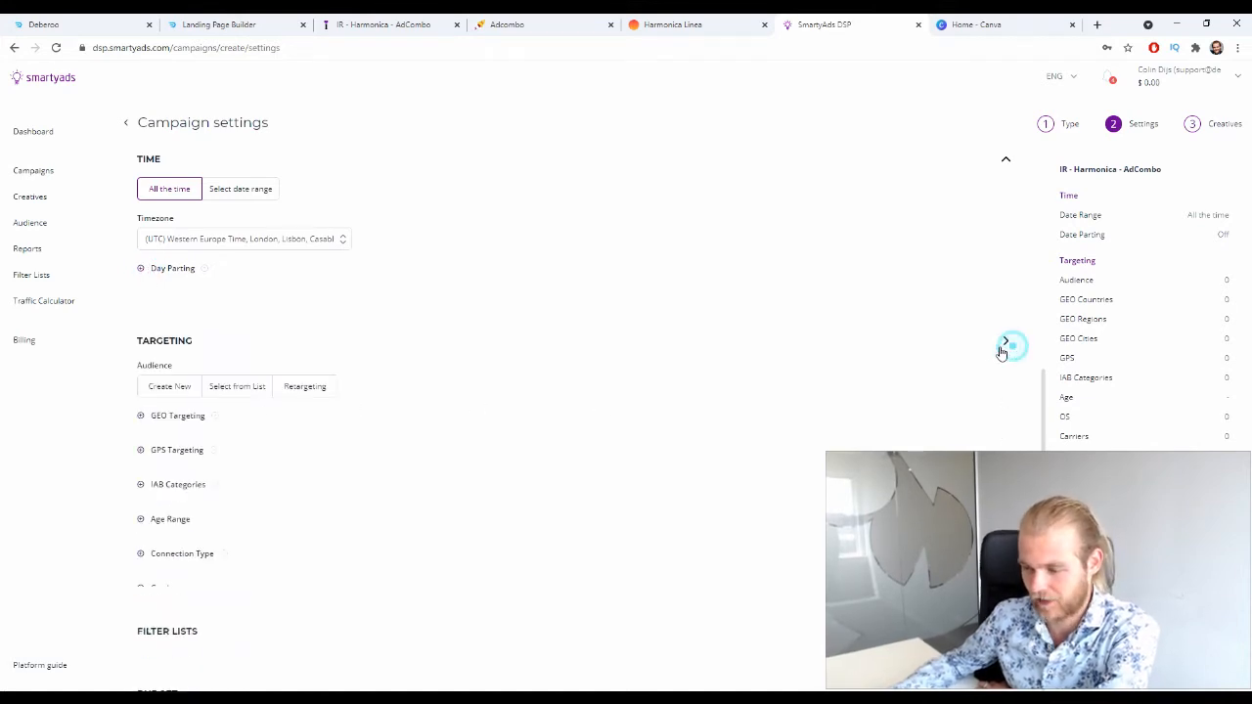
scroll(229, 281, "down", 1)
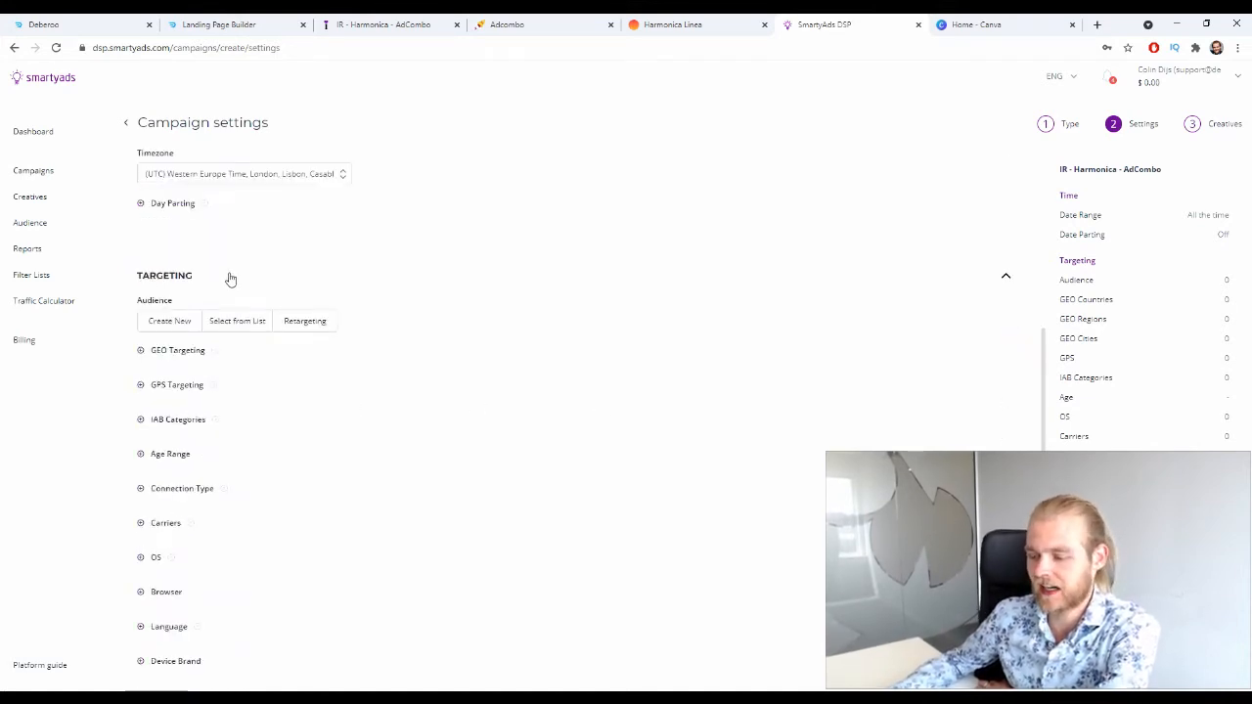
left_click_drag(137, 301, 185, 302)
left_click(191, 286)
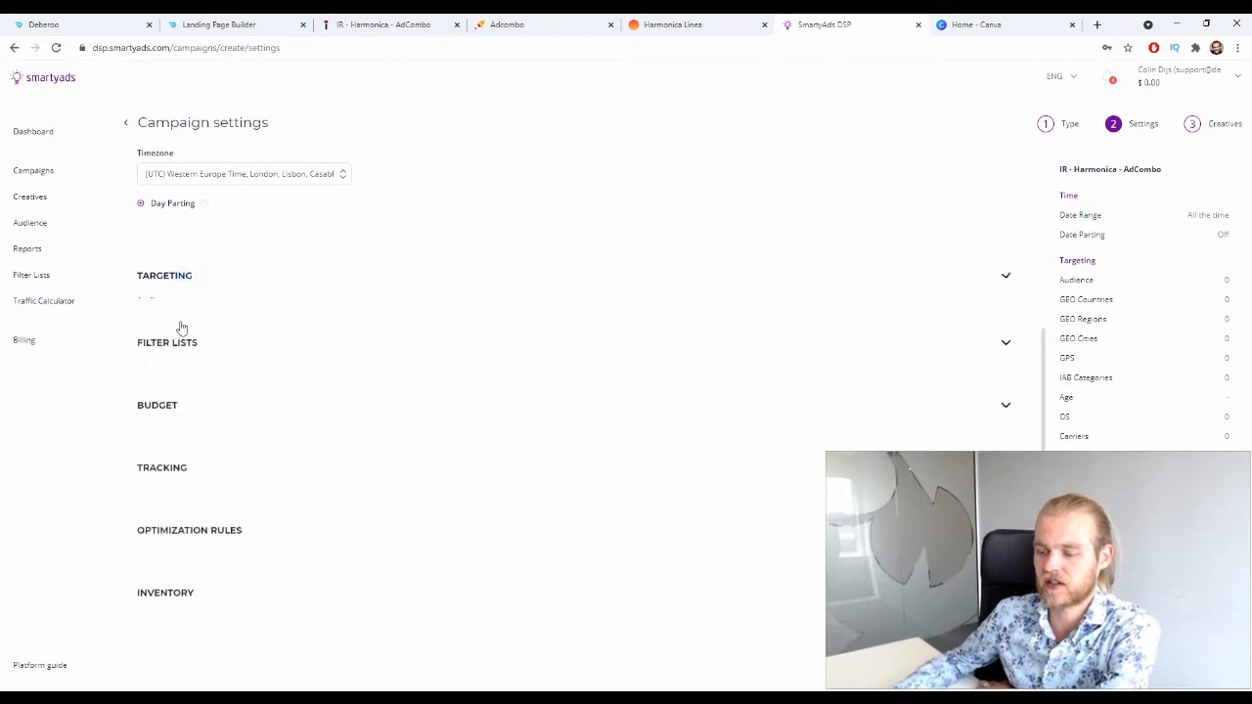
left_click(179, 282)
left_click(185, 322)
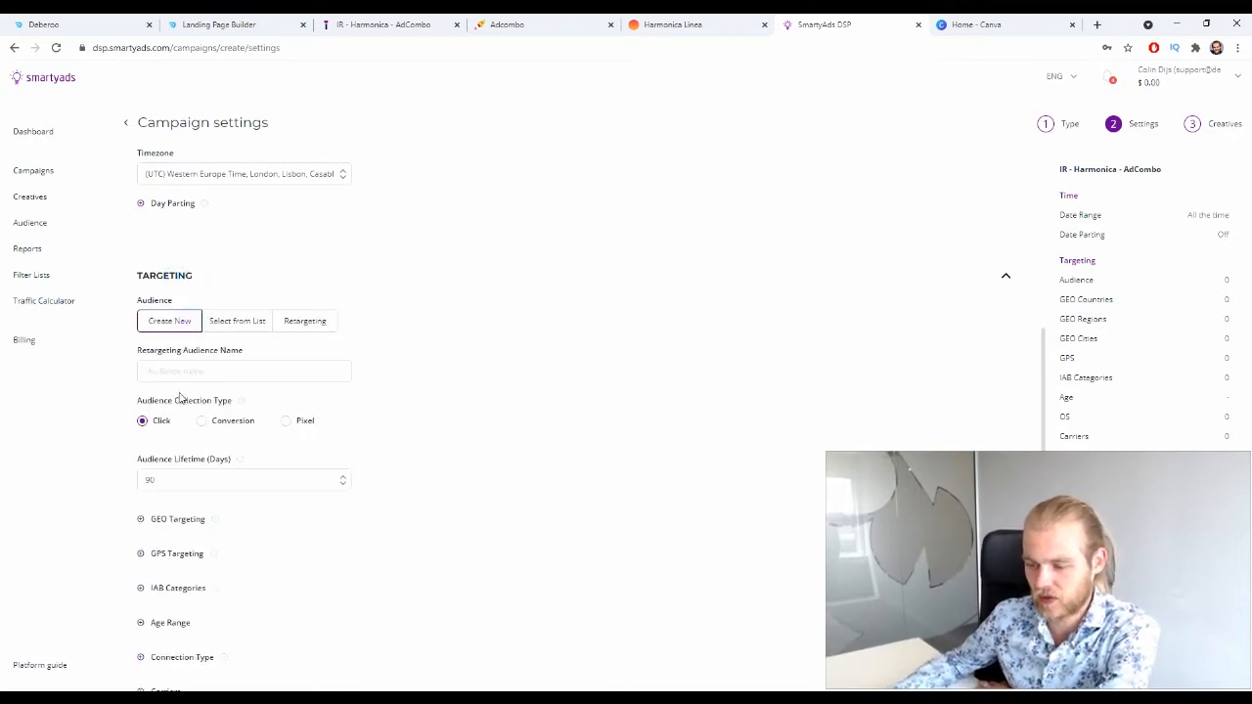
left_click(225, 324)
left_click(216, 372)
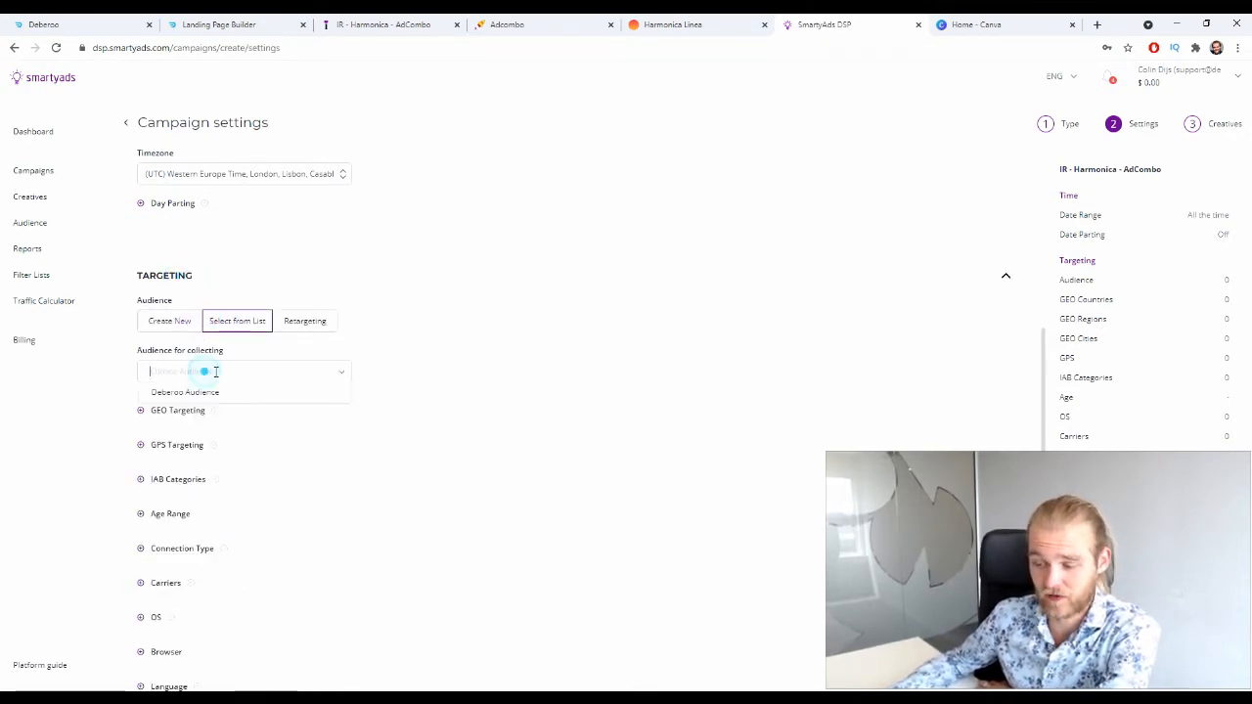
left_click(450, 337)
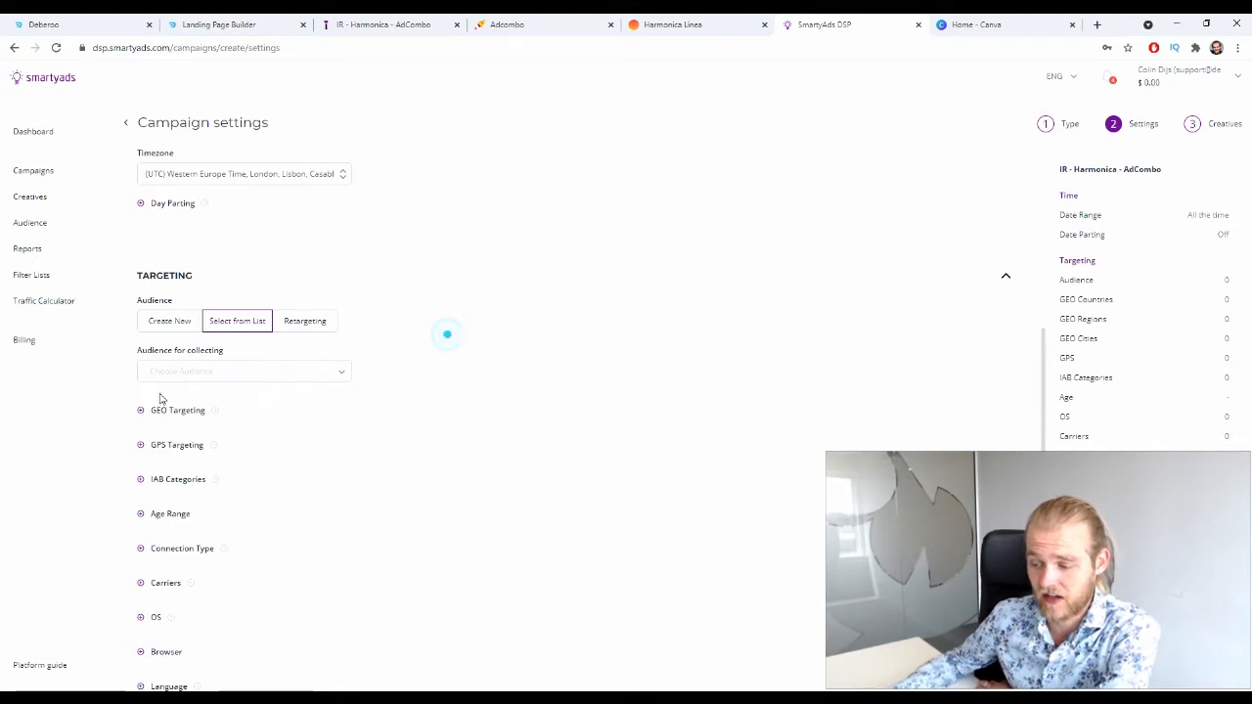
Step: Compare the Retargeting and Create New audience options and set the audience to Retargeting
left_click(304, 323)
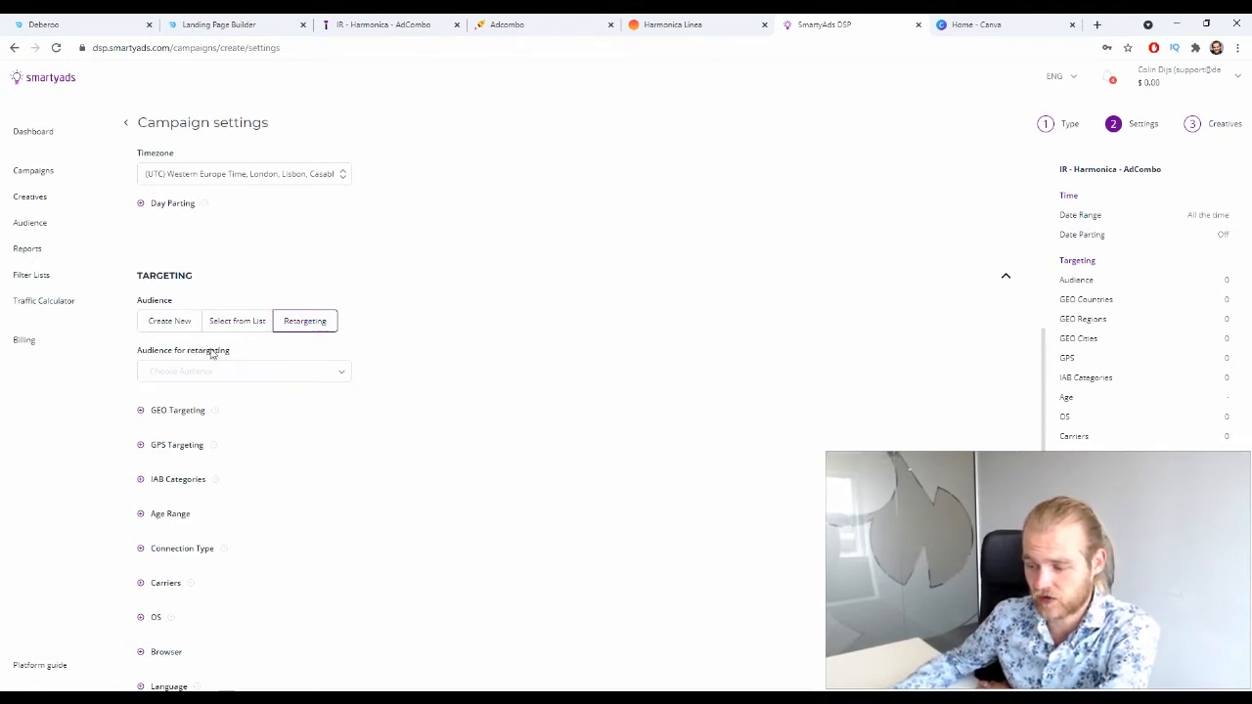
left_click(171, 328)
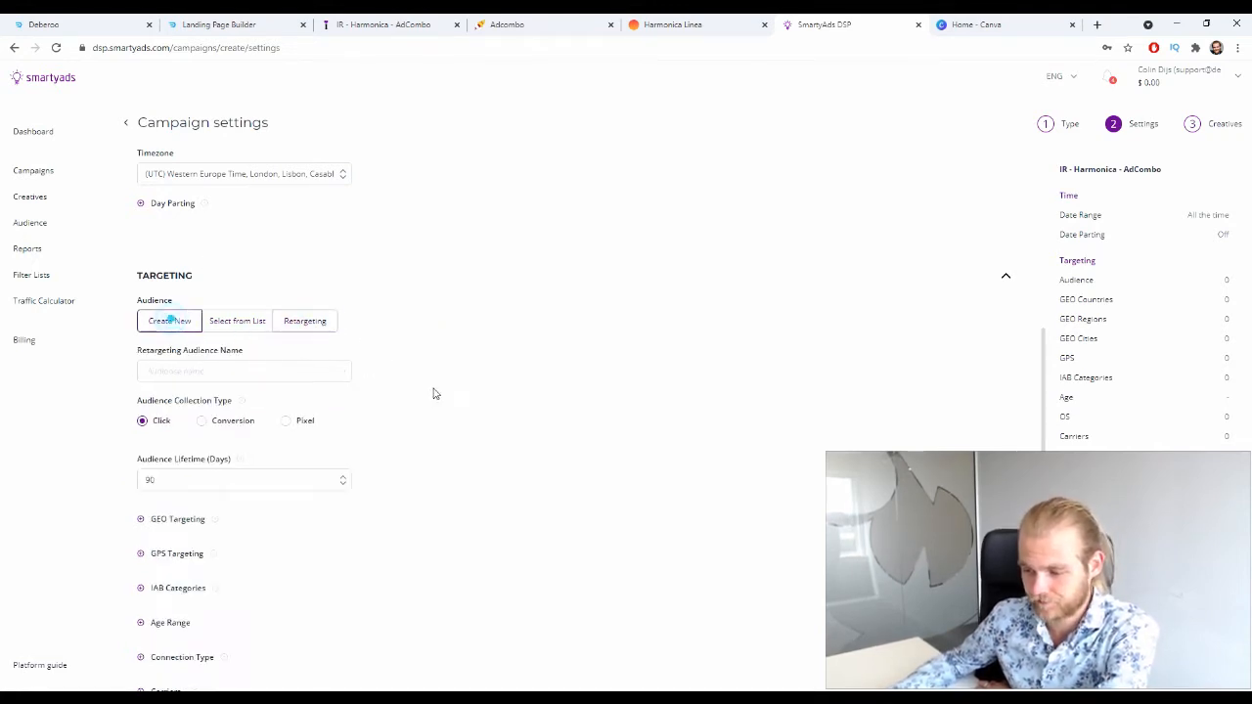
left_click(333, 316)
scroll(359, 319, "down", 3)
scroll(359, 319, "up", 2)
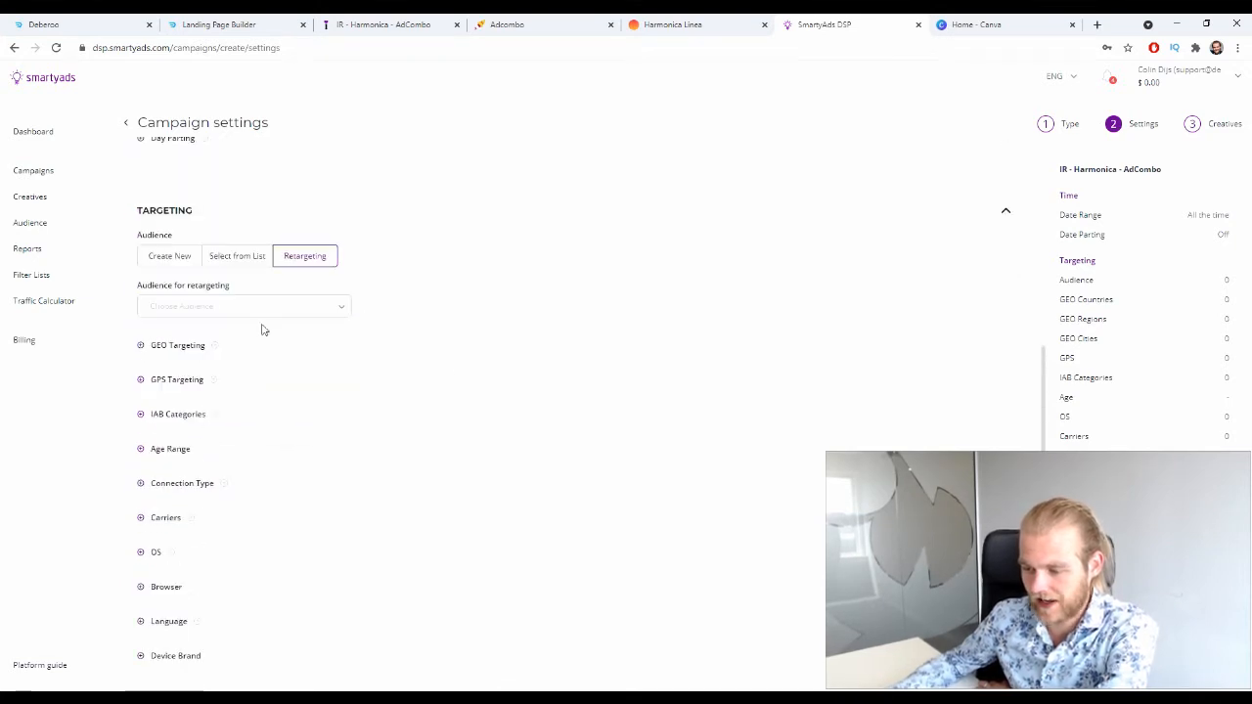
Step: Expand the GEO targeting settings and include Ireland as the target country
left_click(161, 346)
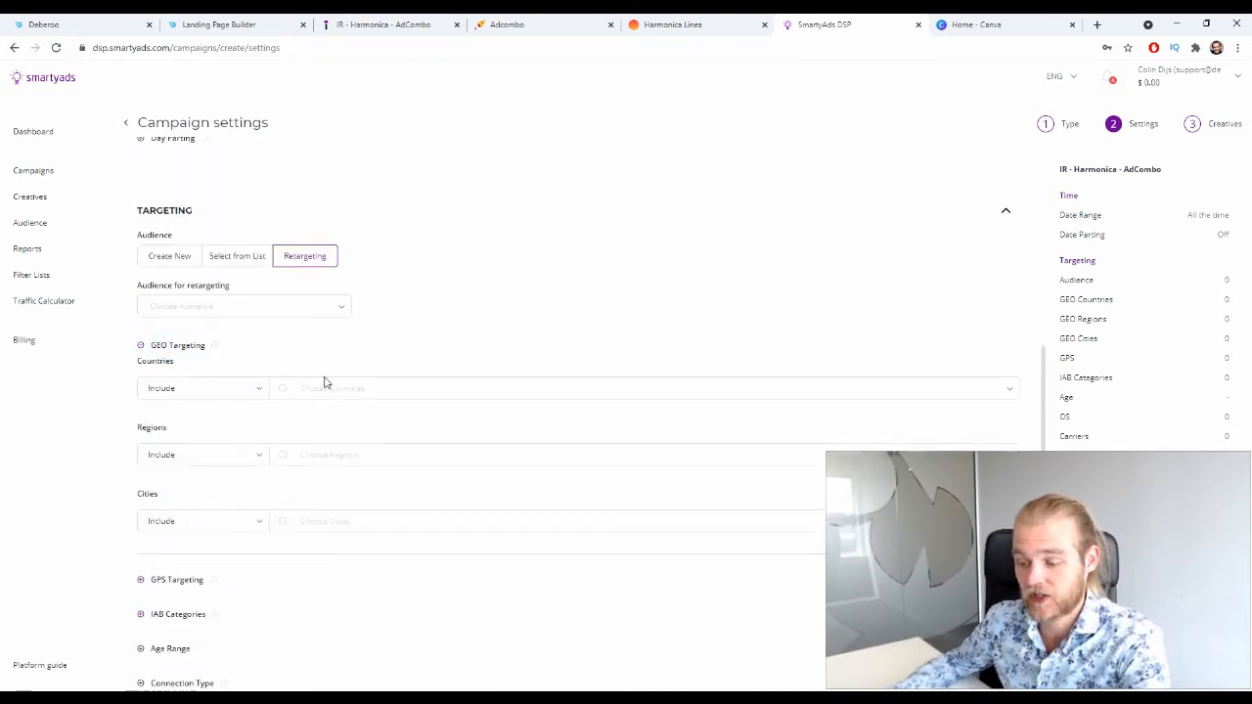
left_click(327, 385)
type("ire")
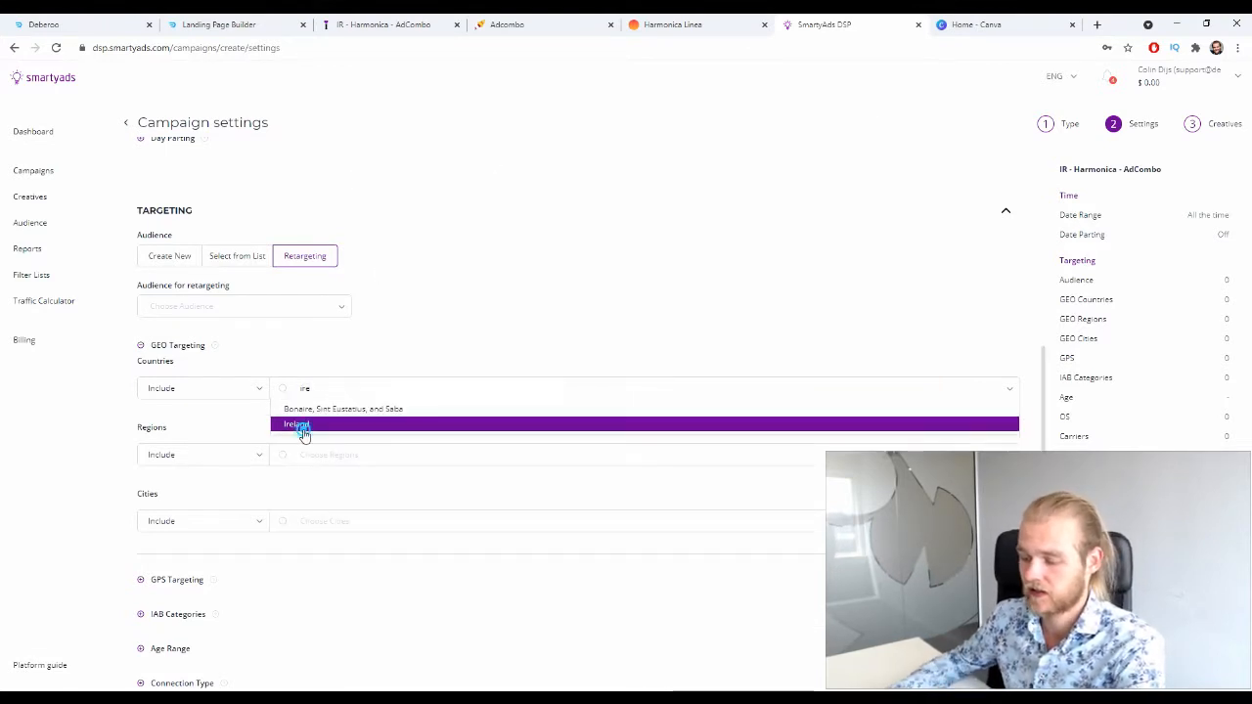
left_click(303, 427)
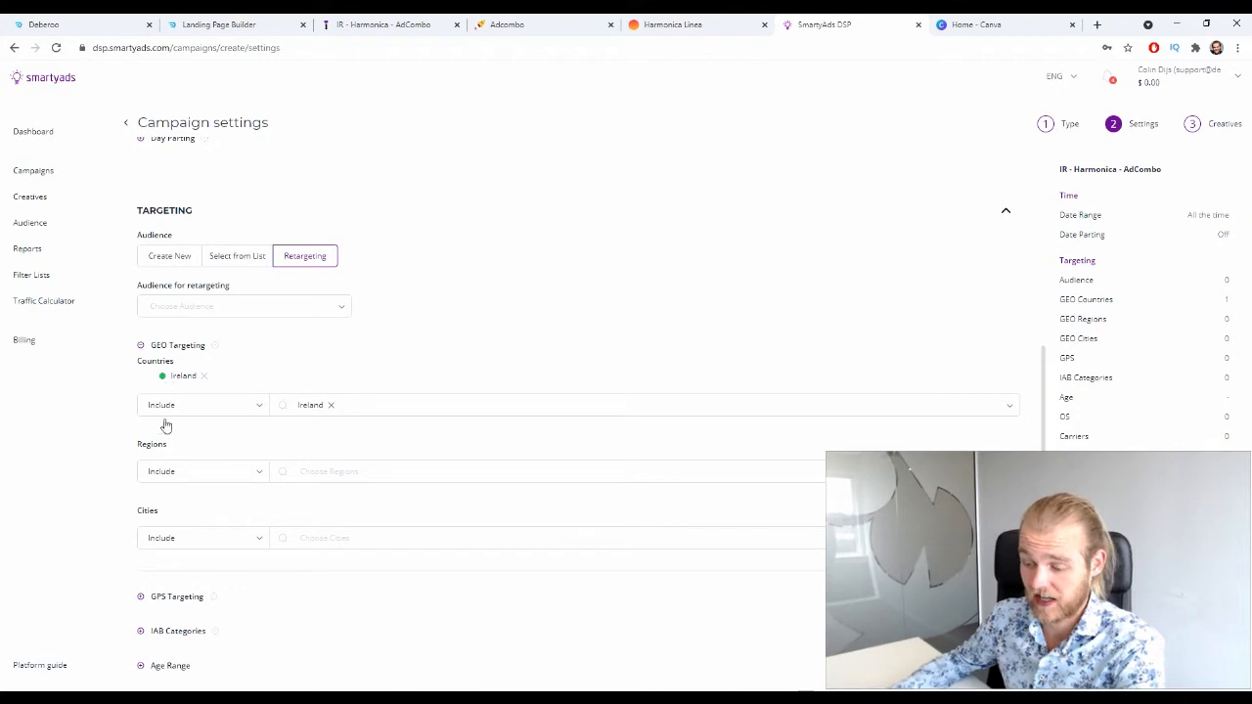
Step: Set the GEO targeting's region rule to Exclude and examine the available Irish regions without picking one
left_click(259, 472)
left_click(221, 512)
left_click(321, 471)
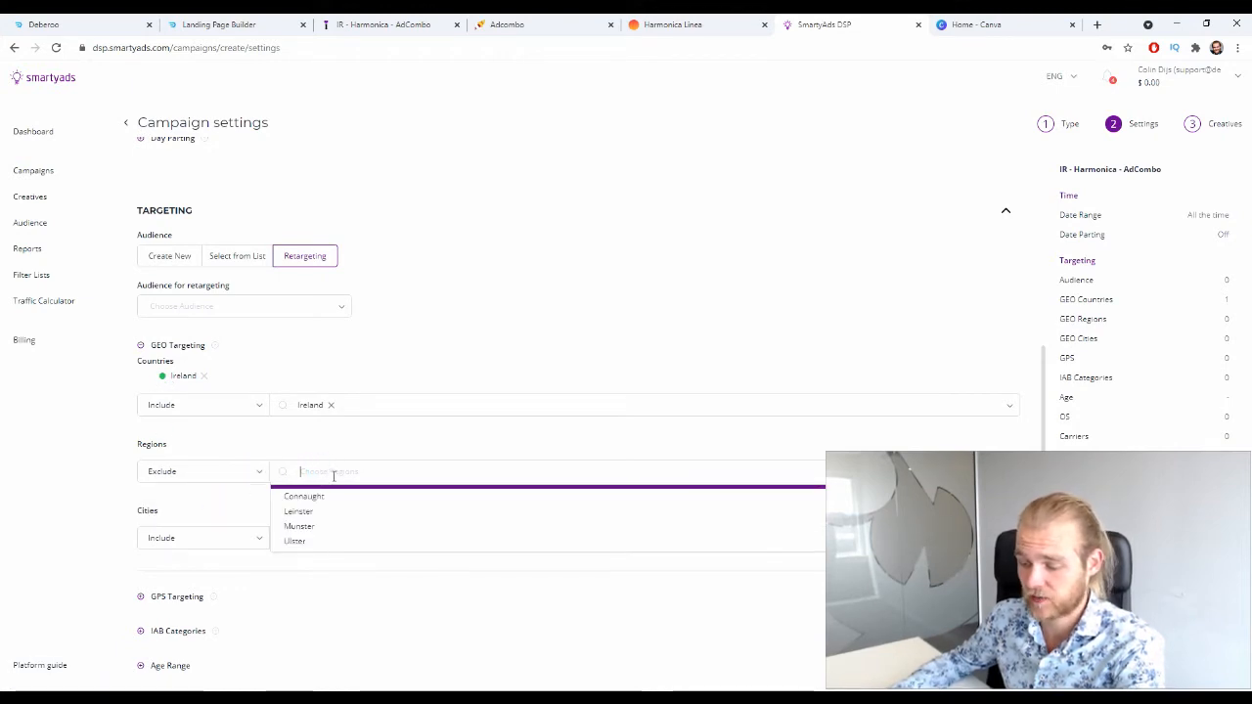
scroll(333, 489, "up", 1)
scroll(335, 503, "down", 4)
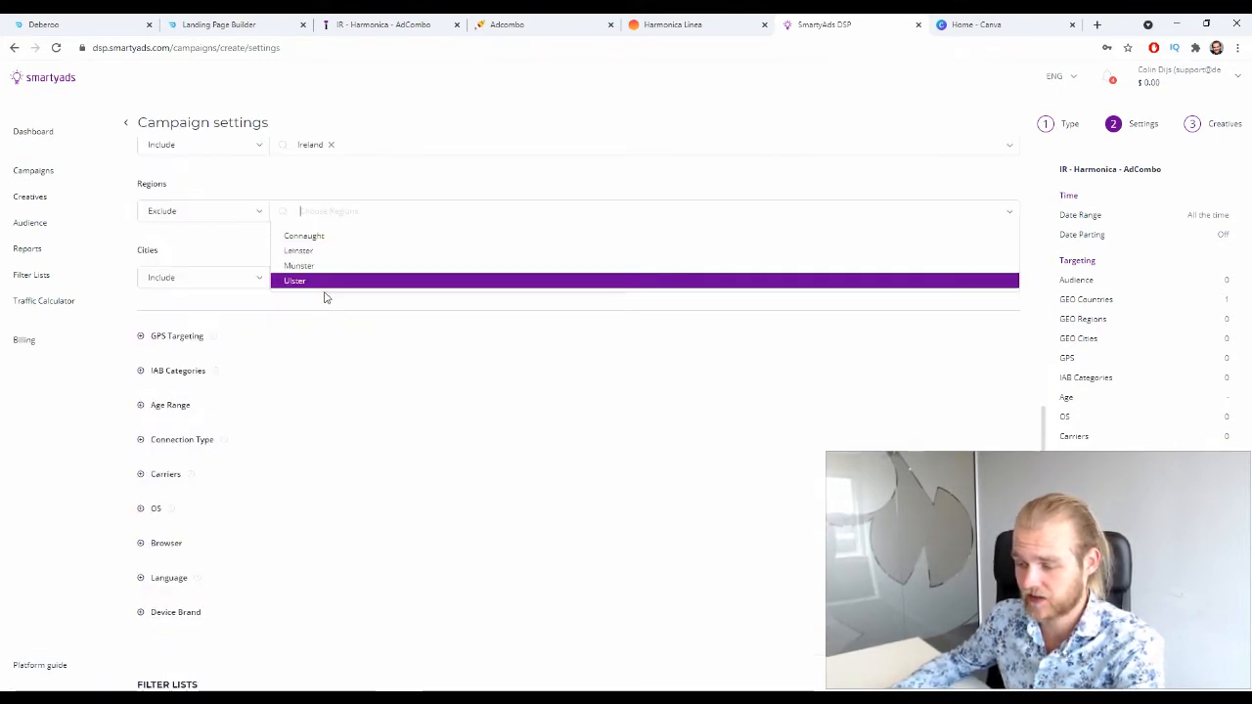
Step: Examine the city options of the GEO targeting, leaving the city rule on Include
left_click(200, 310)
left_click(315, 283)
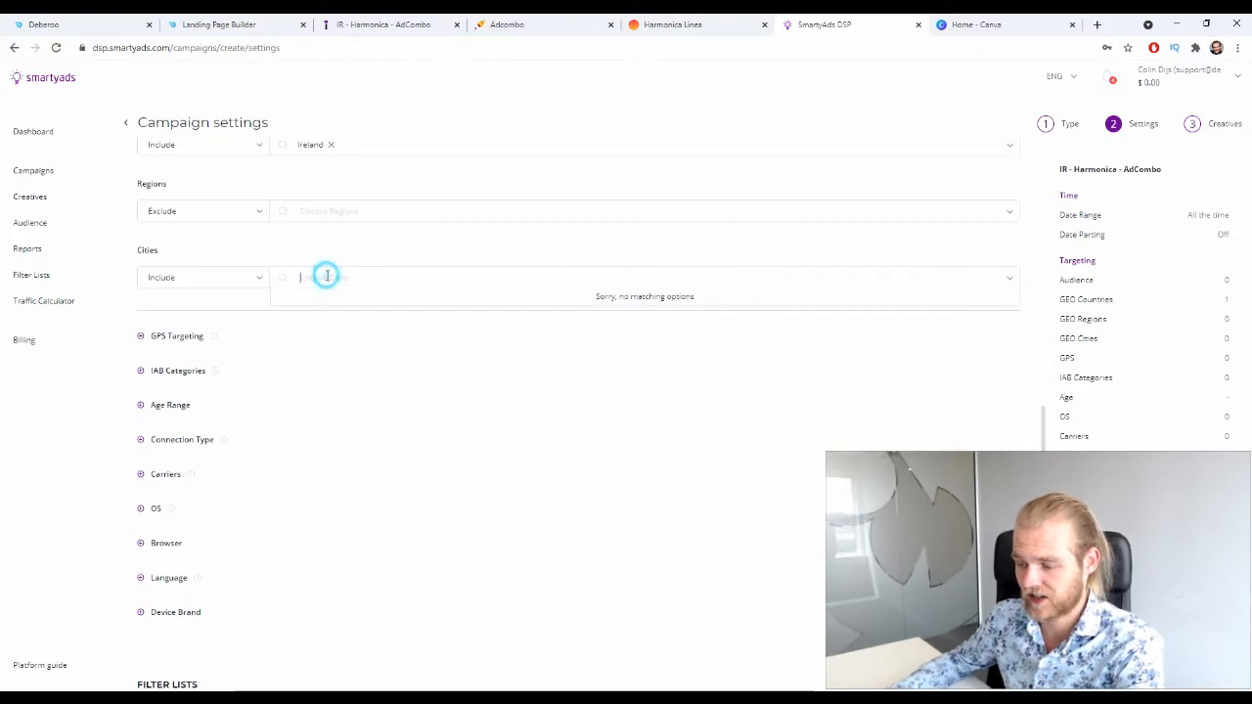
left_click(205, 280)
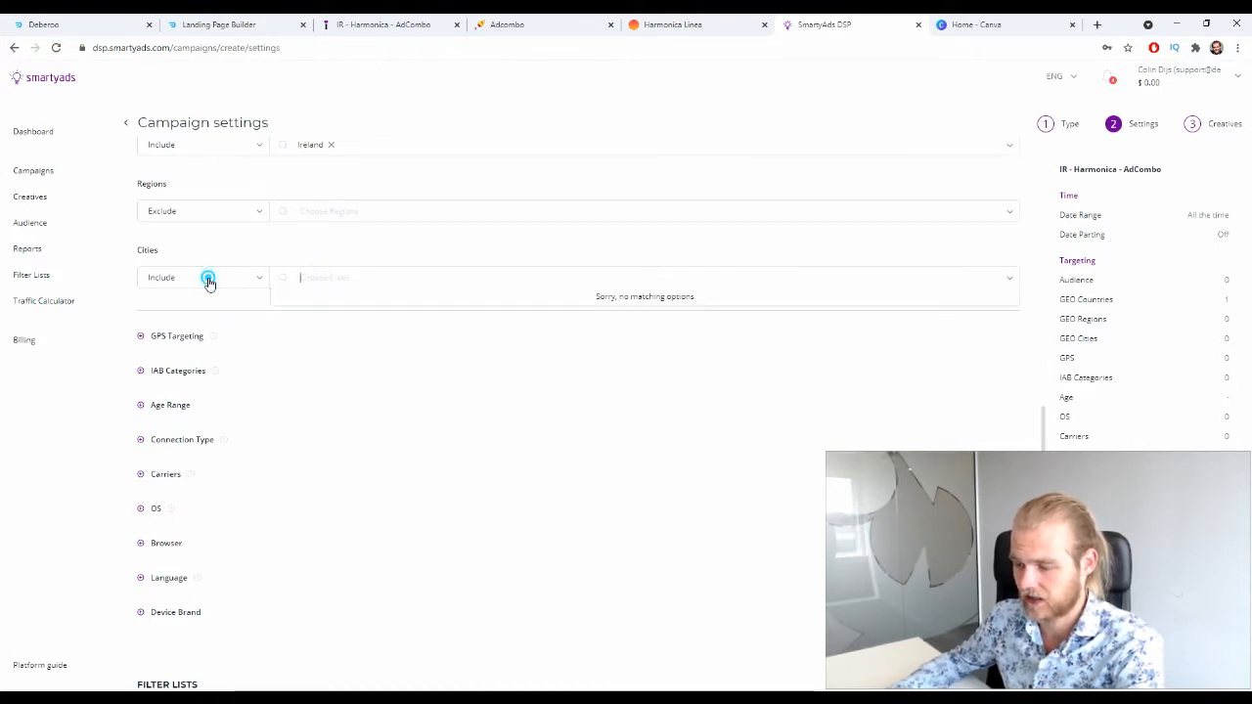
left_click(432, 275)
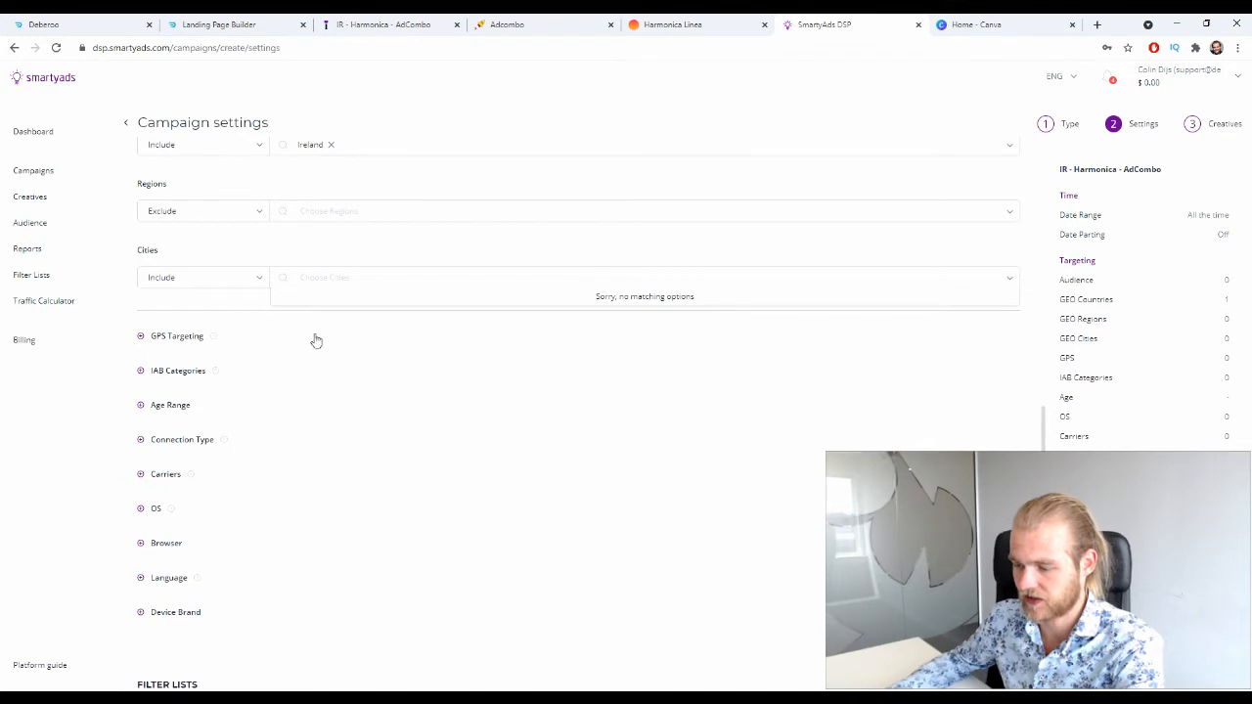
scroll(240, 256, "up", 1)
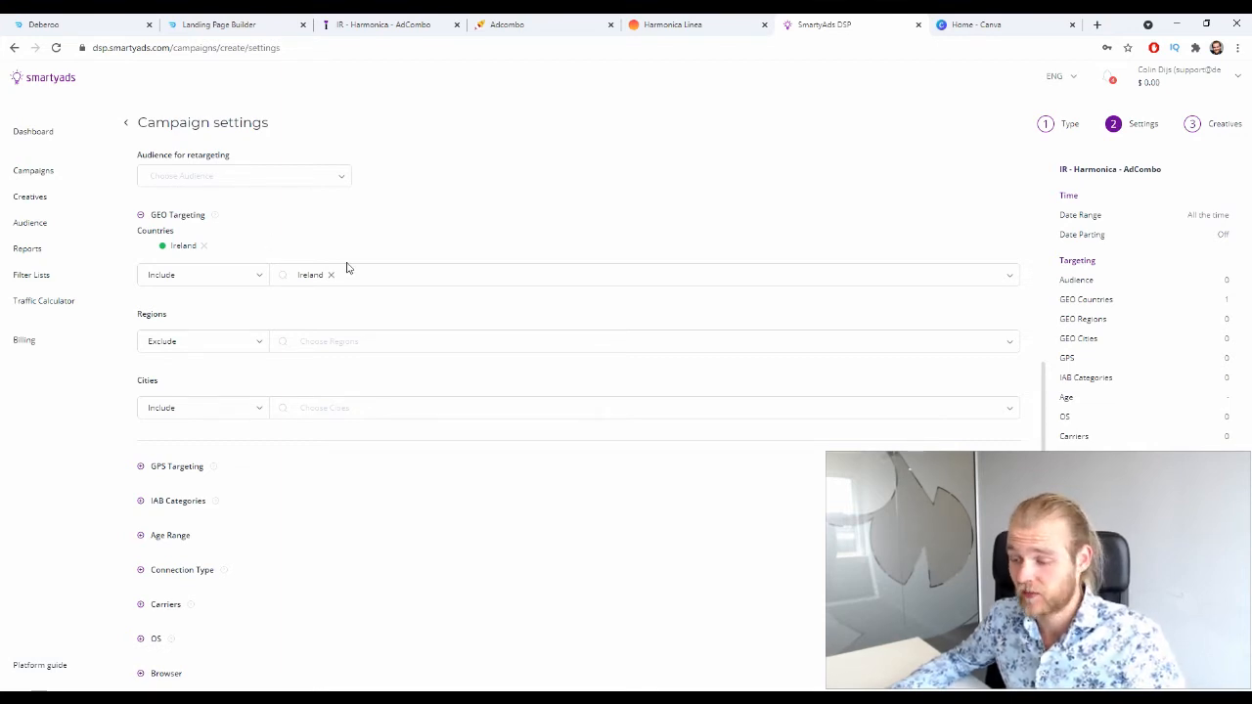
scroll(335, 273, "up", 1)
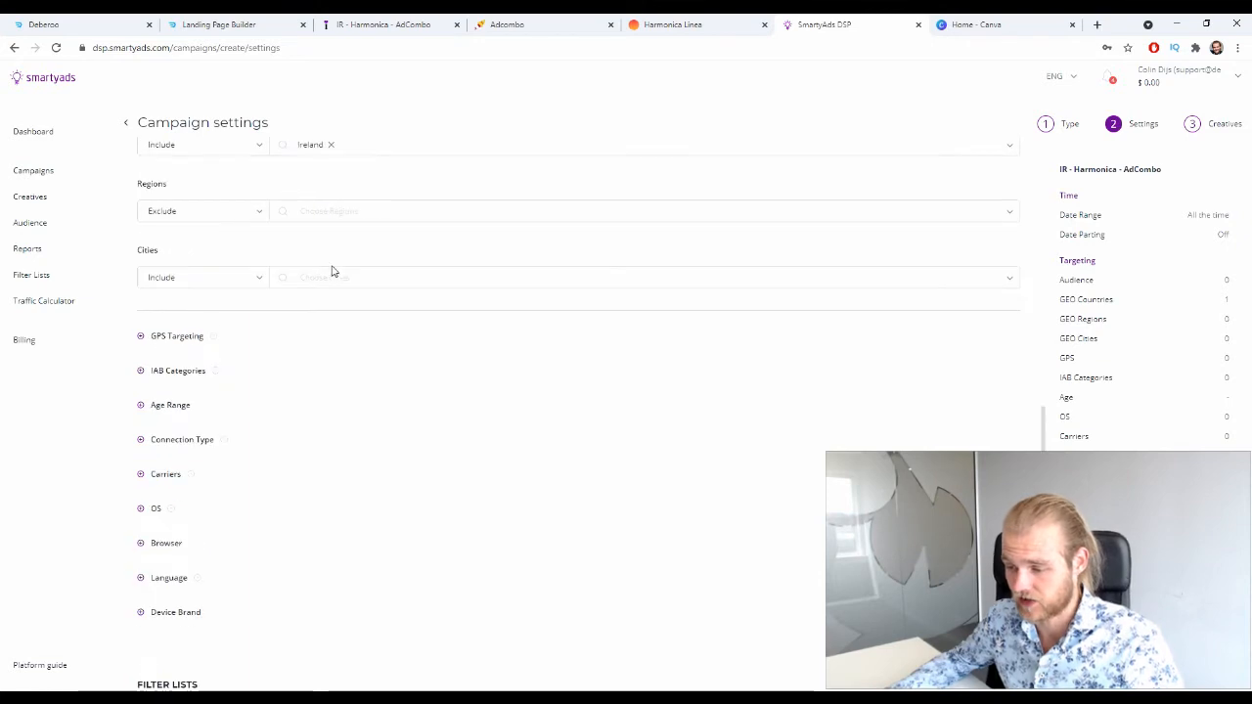
Step: Examine the GPS targeting options for coordinates, radius and ZIP codes, and collapse the section
left_click(141, 336)
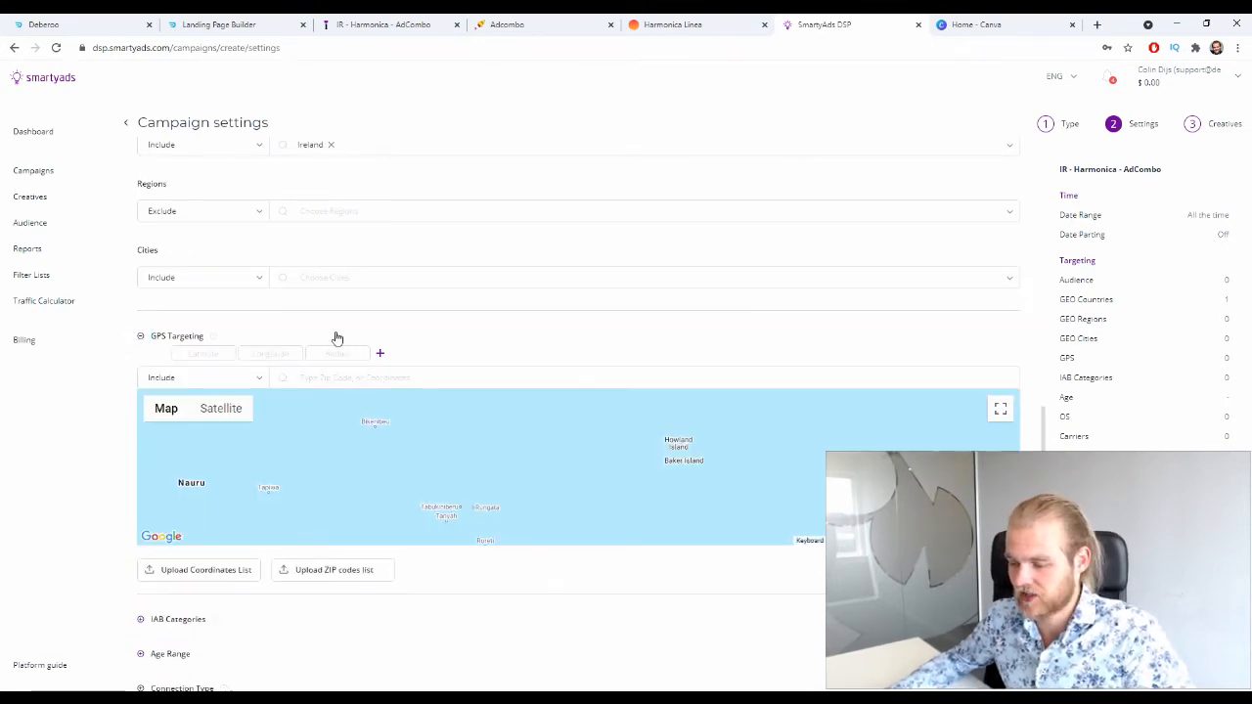
scroll(337, 352, "down", 1)
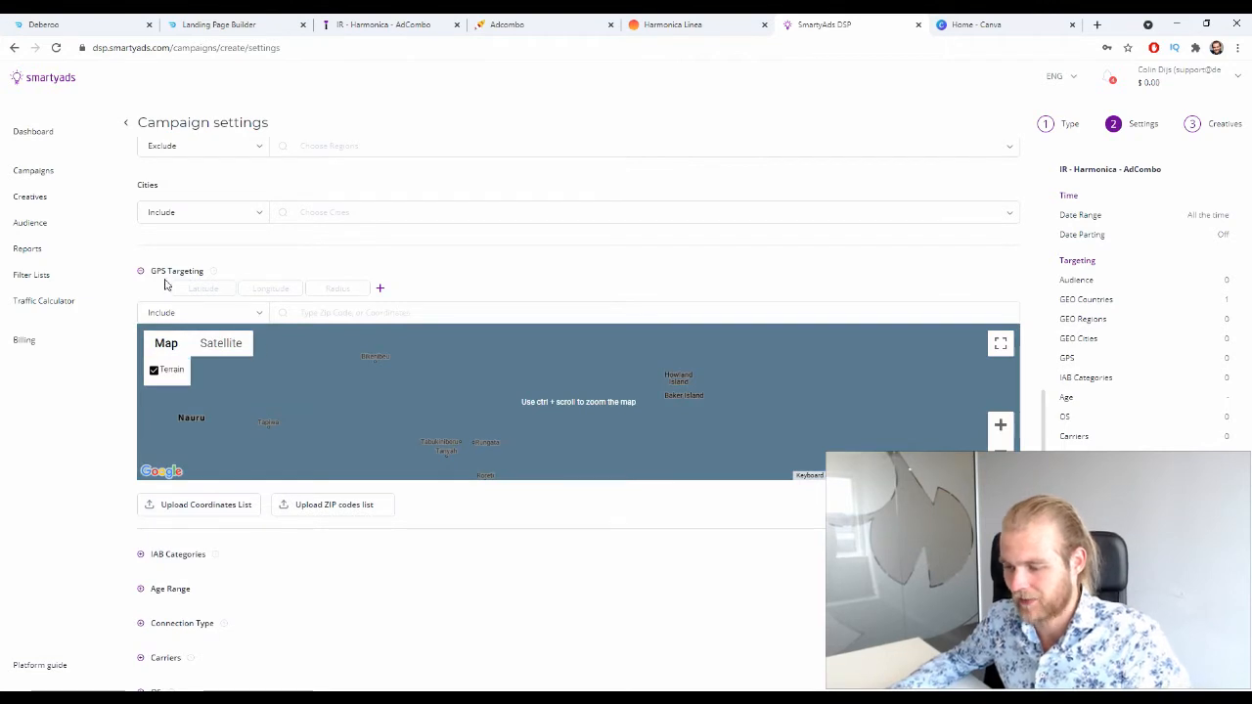
left_click(143, 274)
Step: Examine the IAB category list and its include and exclude options, then collapse the IAB and GPS sections
left_click(188, 317)
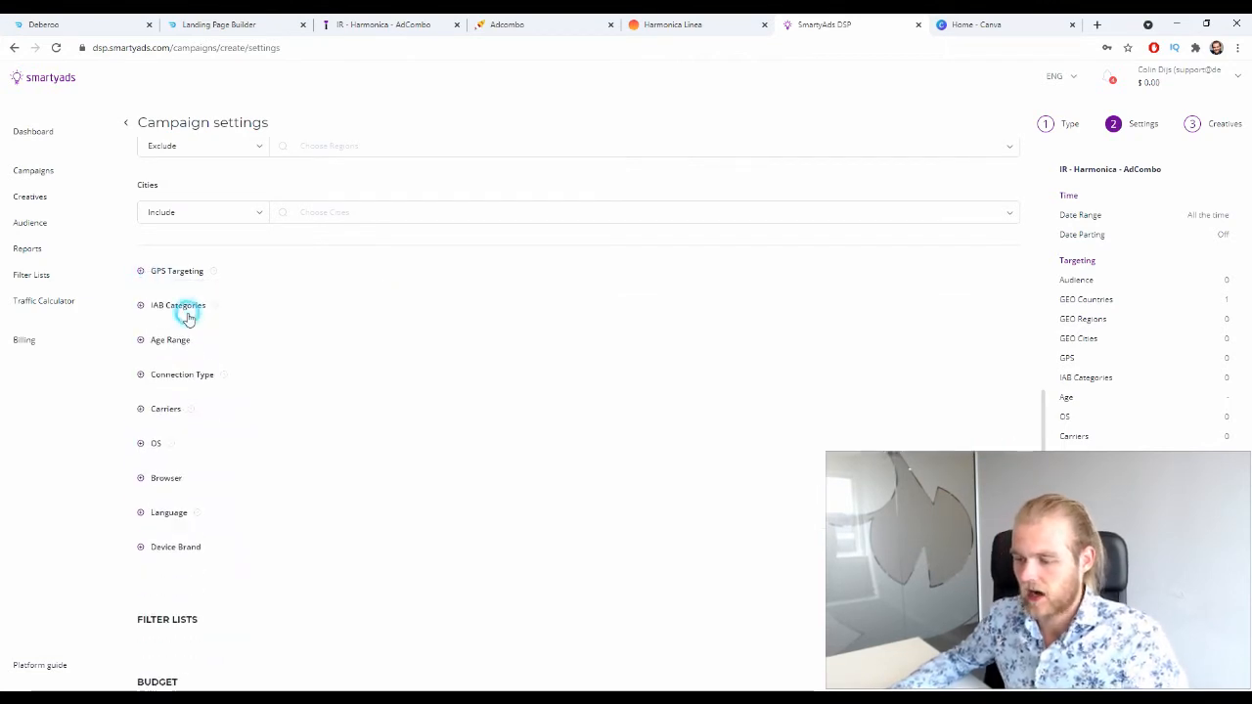
left_click(220, 335)
left_click(298, 329)
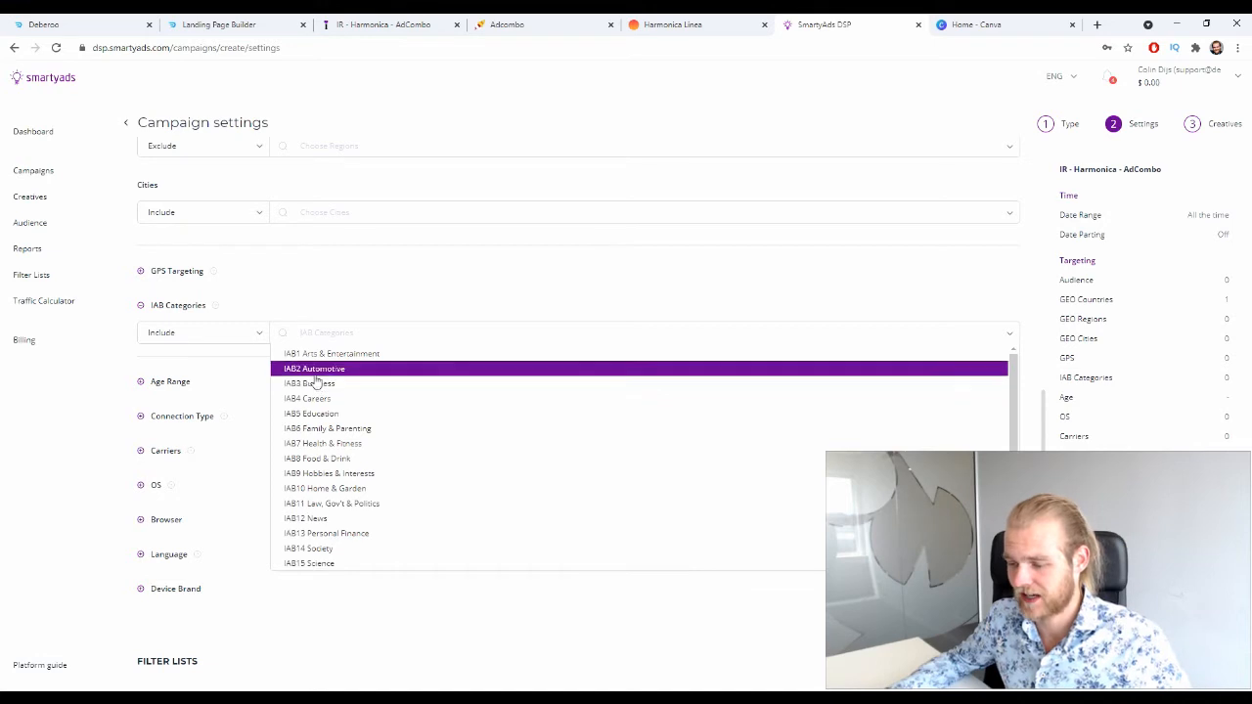
left_click(262, 333)
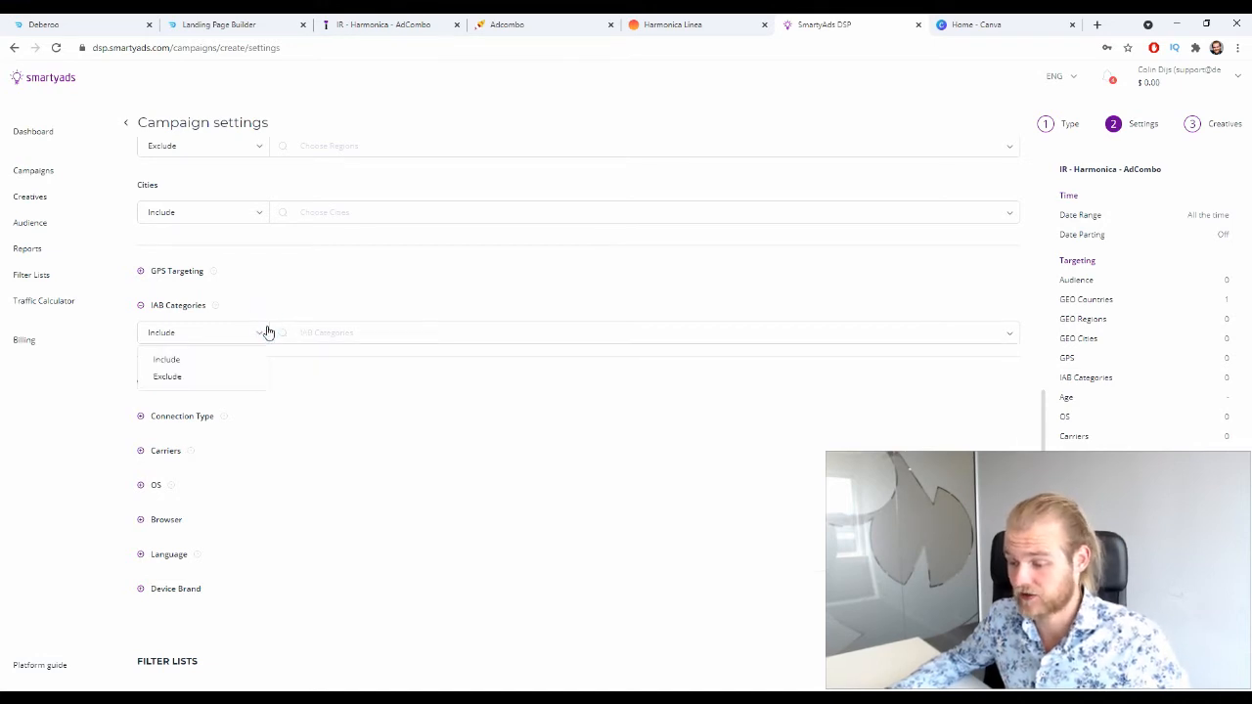
scroll(257, 322, "down", 2)
left_click(327, 140)
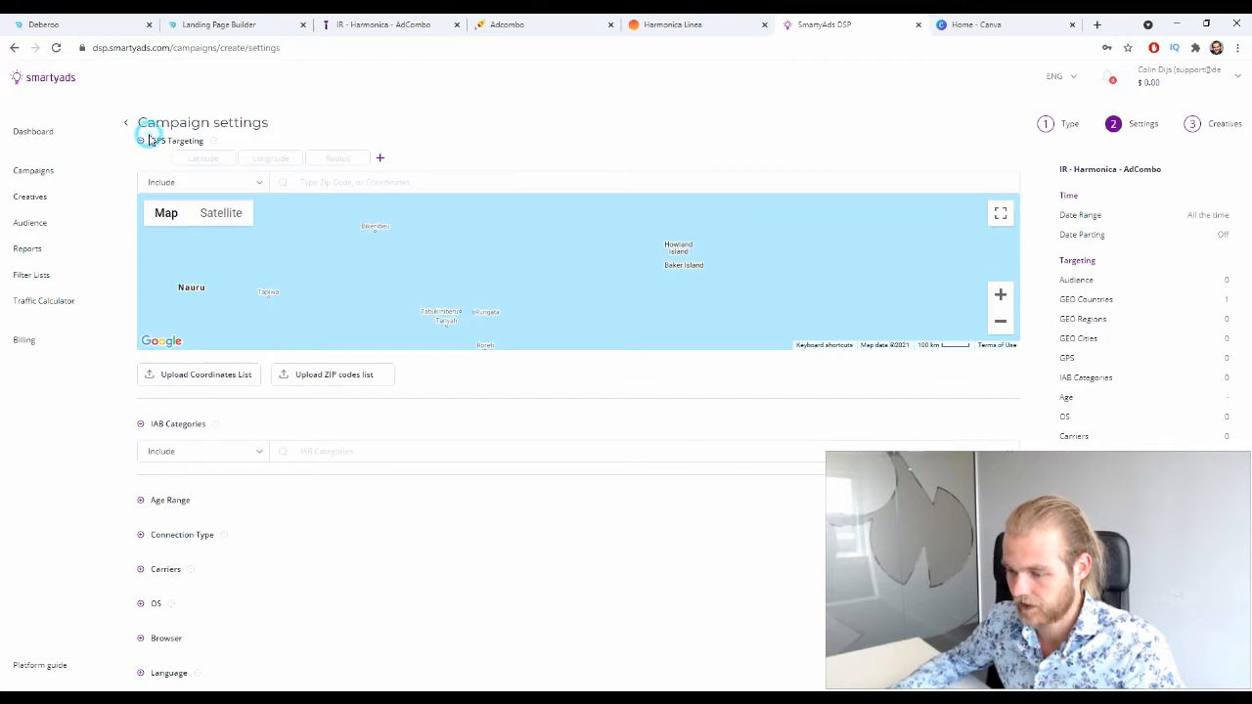
left_click(144, 140)
left_click(162, 175)
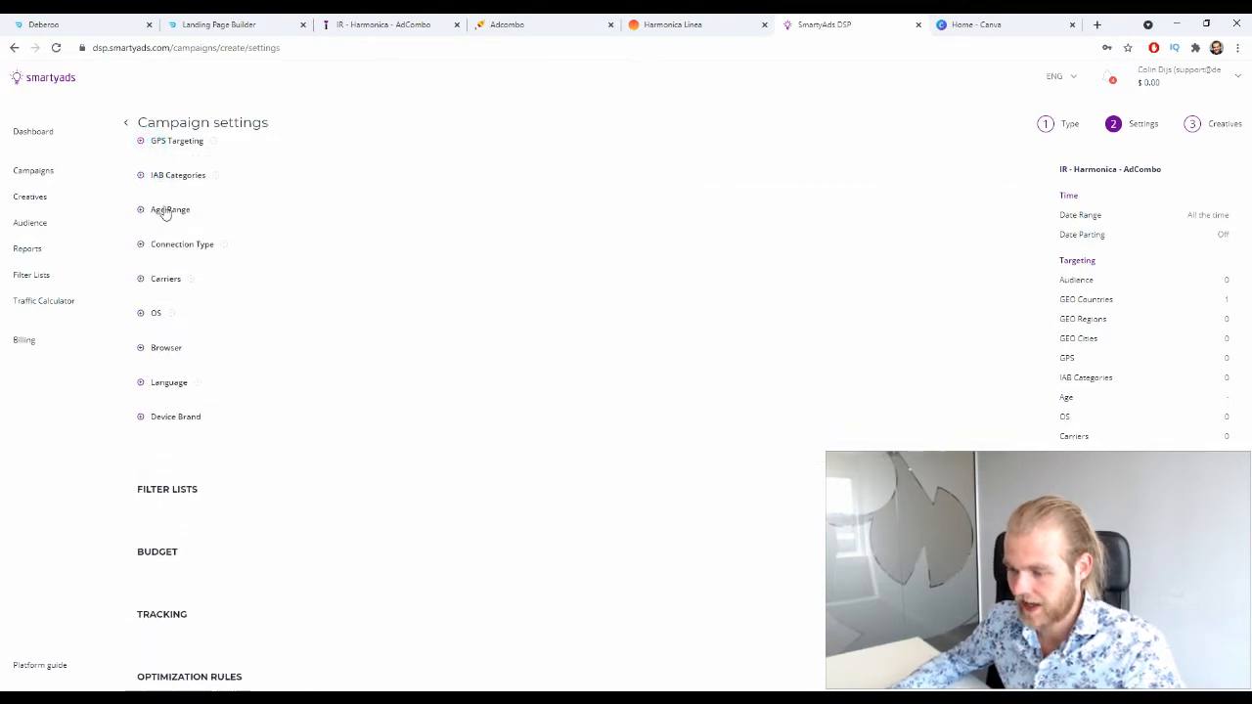
Step: Examine the age range and connection type targeting options, leaving both at their defaults
left_click(165, 208)
left_click(190, 246)
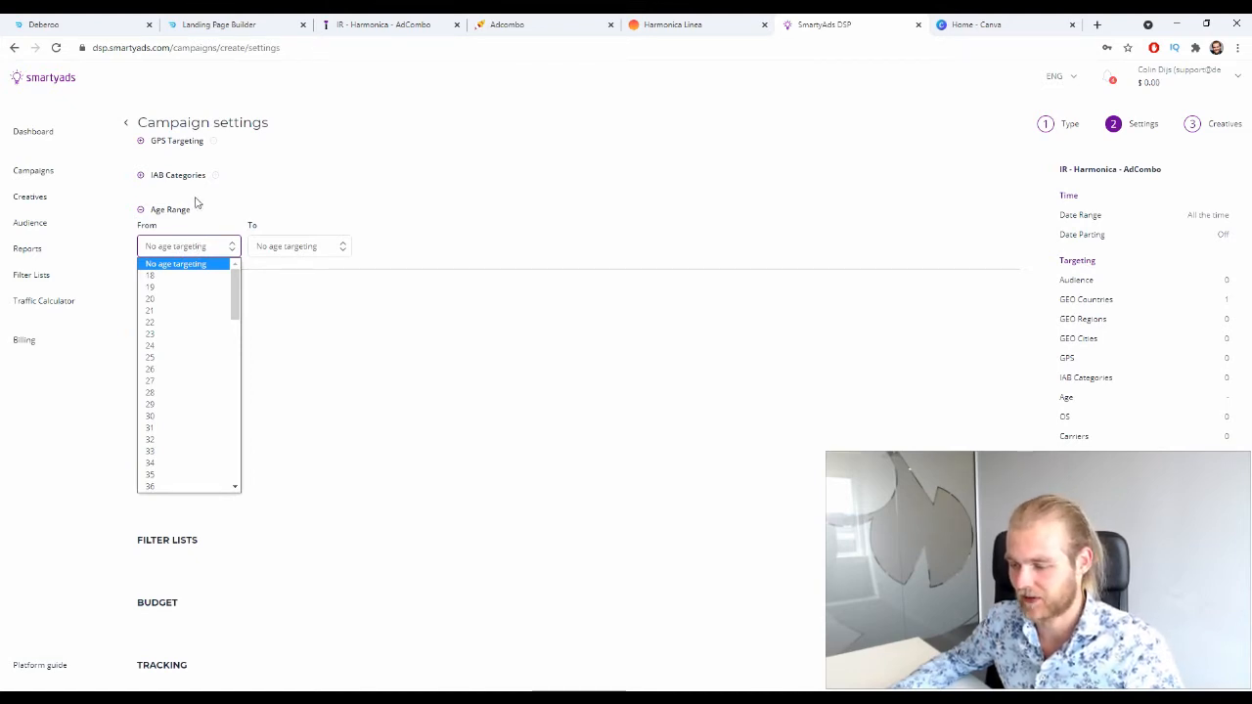
left_click(162, 208)
left_click(163, 209)
left_click(184, 245)
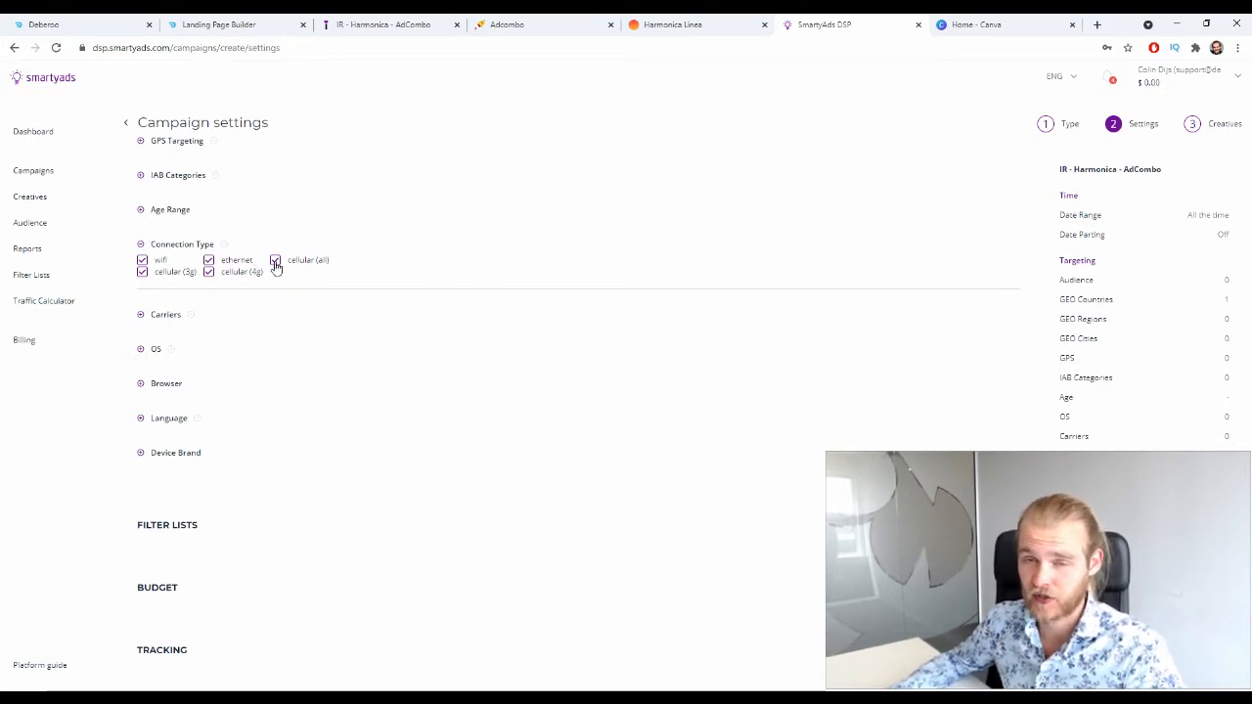
left_click(182, 246)
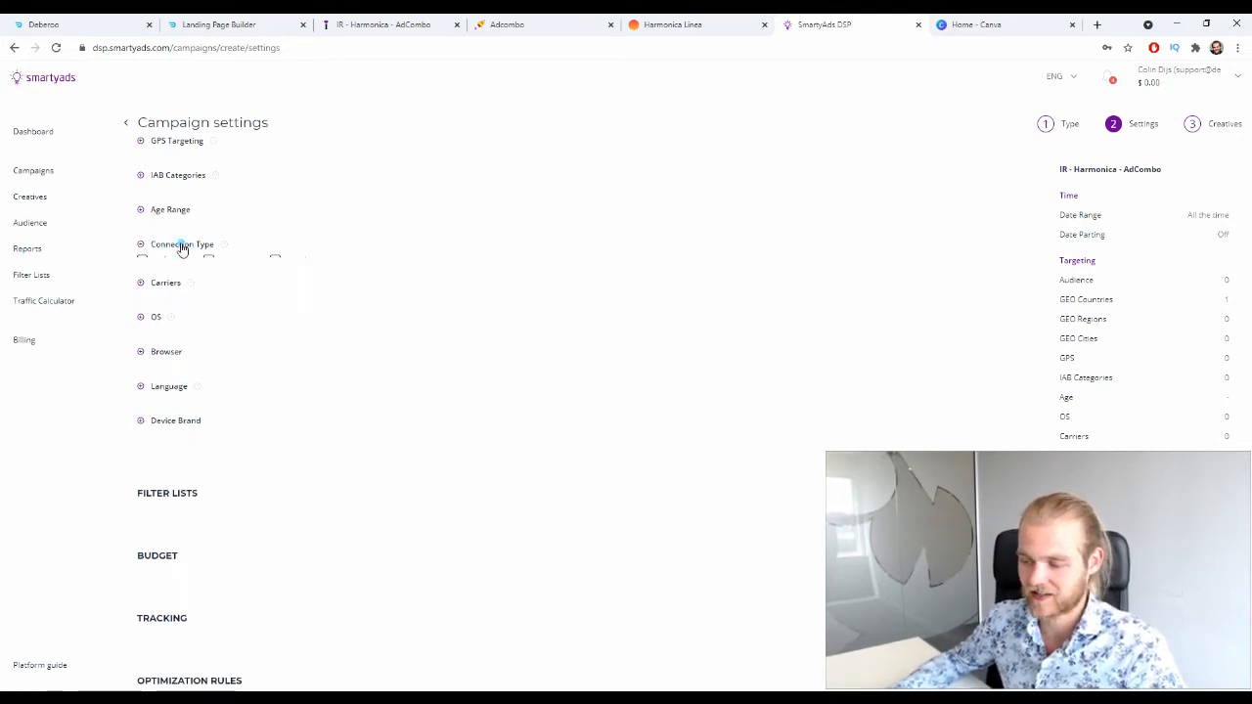
Step: Examine the carrier list and the OS version options without selecting any, and collapse both sections
left_click(163, 281)
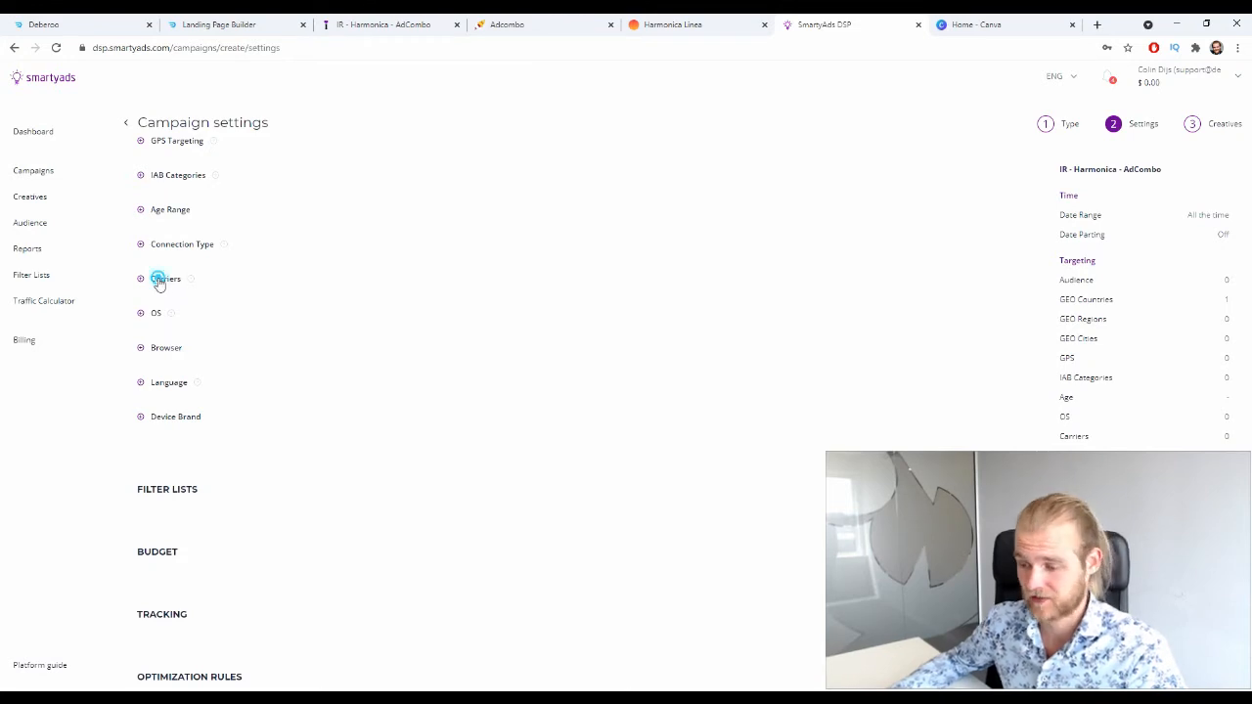
left_click(220, 303)
left_click(324, 298)
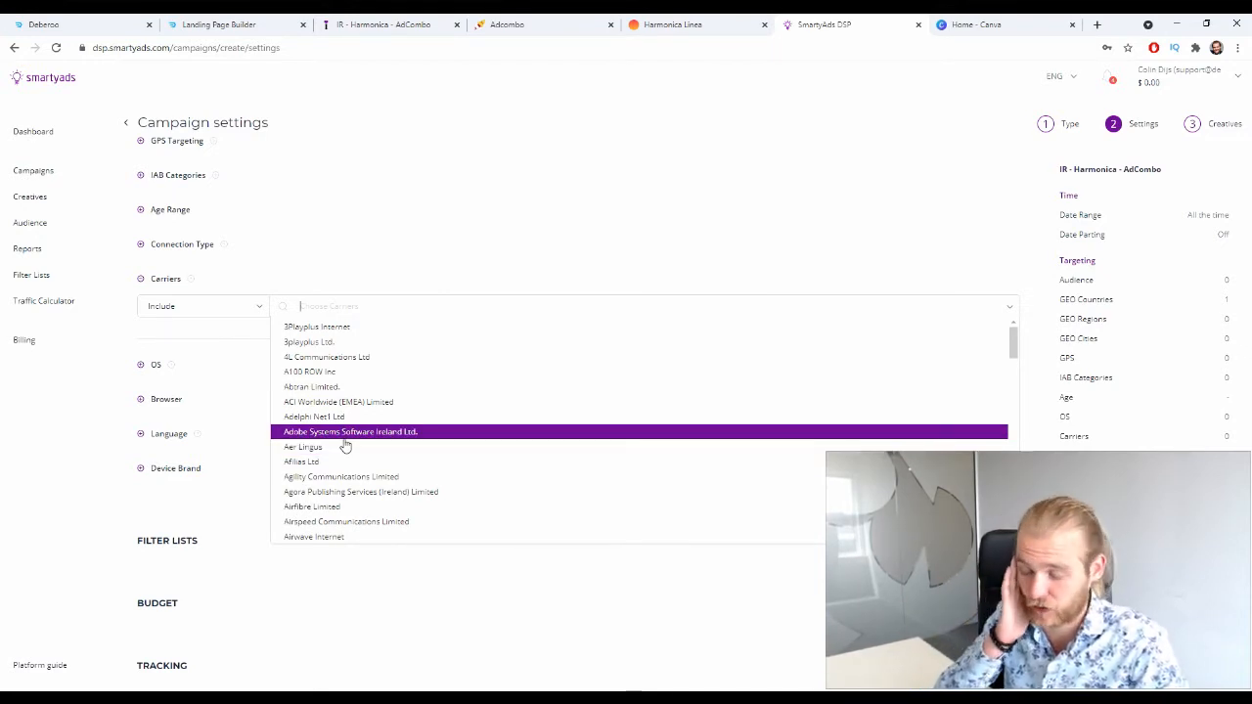
left_click(149, 364)
left_click(156, 280)
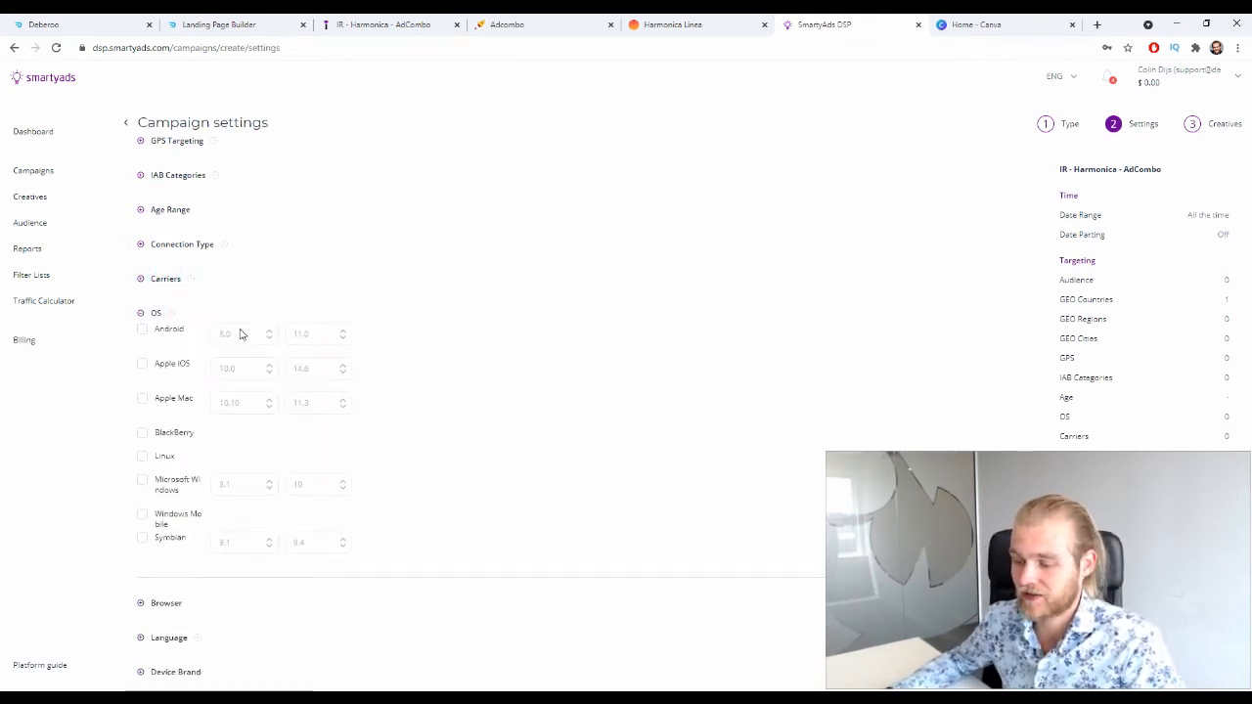
left_click(153, 315)
Step: Try limiting the browser targeting to Chrome, and restore it to All
left_click(168, 349)
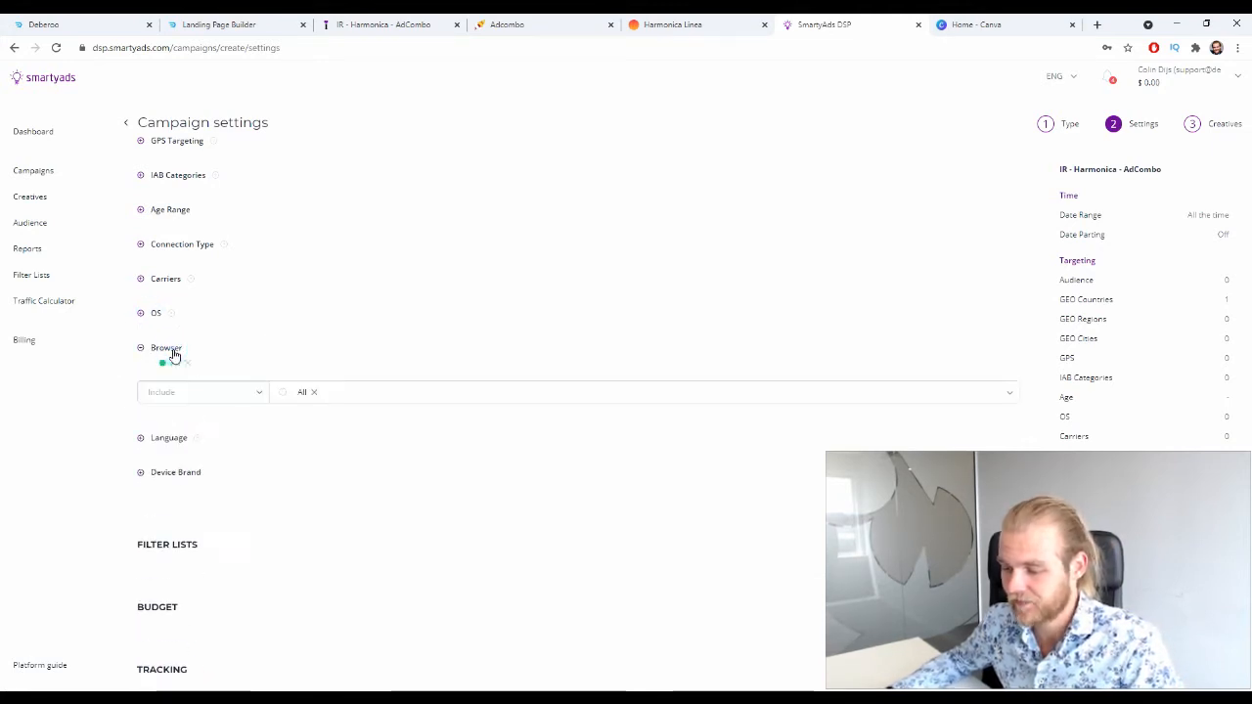
left_click(374, 398)
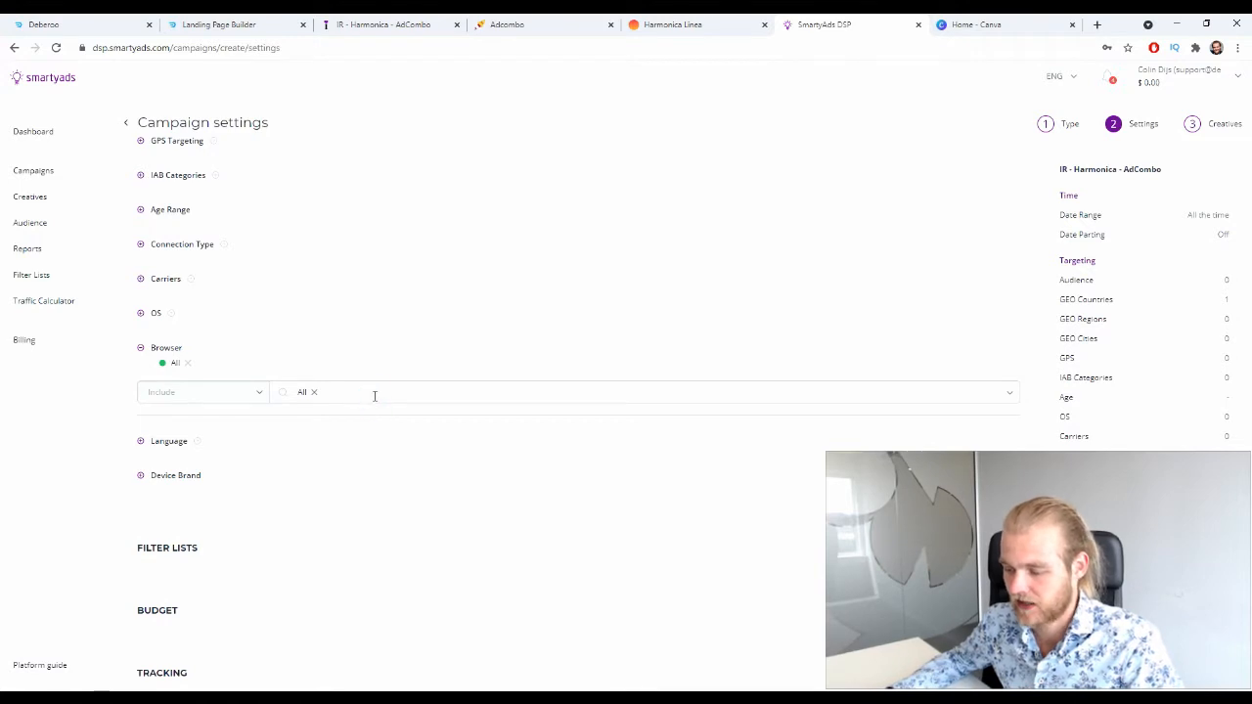
left_click(367, 427)
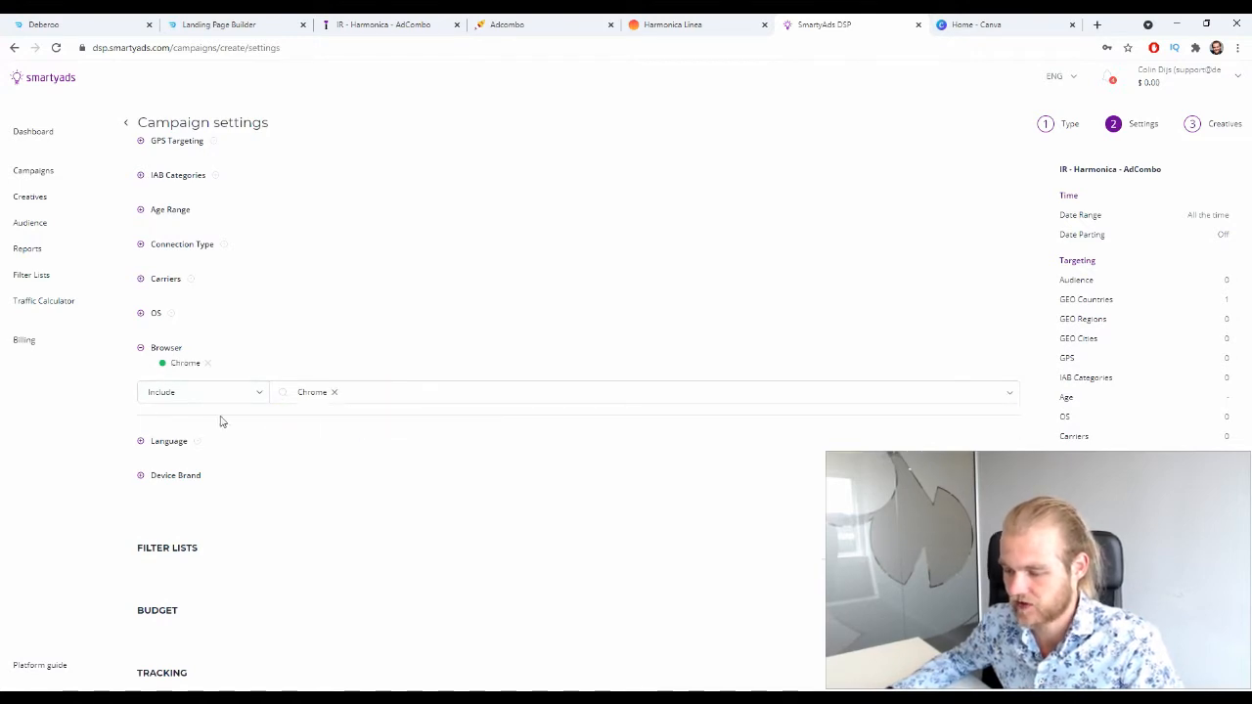
left_click(335, 394)
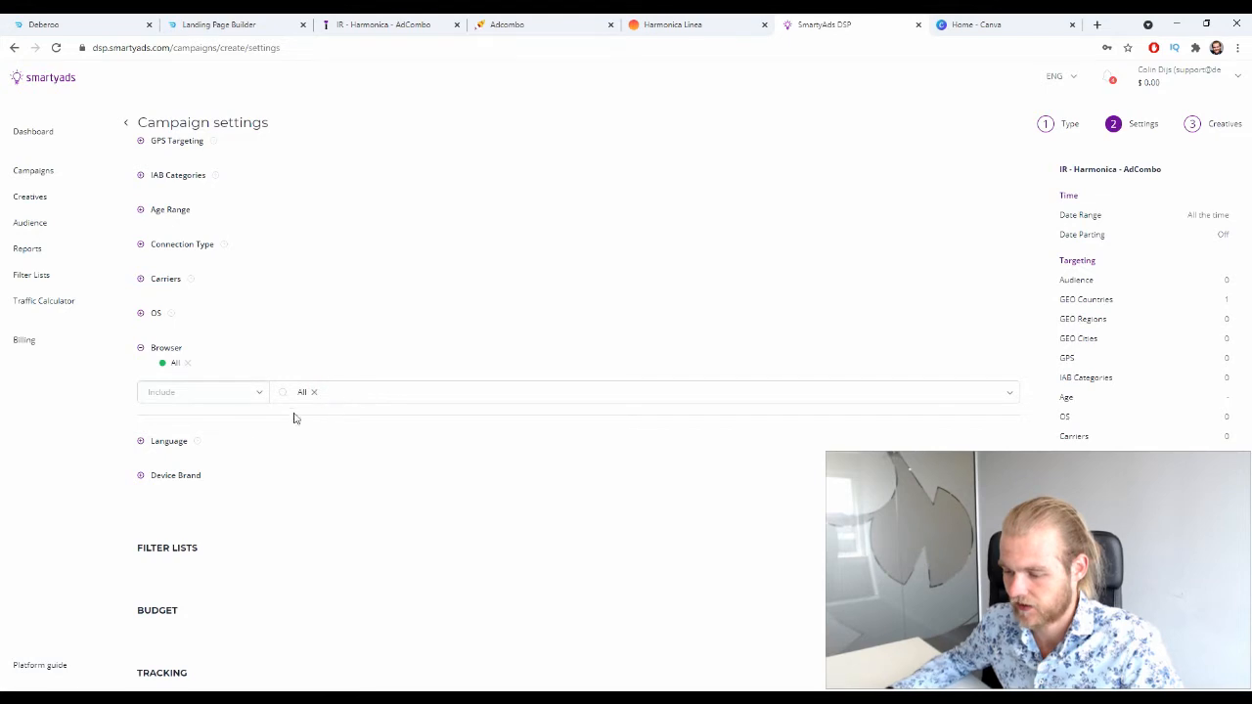
Step: Include English in the language targeting, and collapse the browser and language sections
left_click(168, 444)
left_click(158, 347)
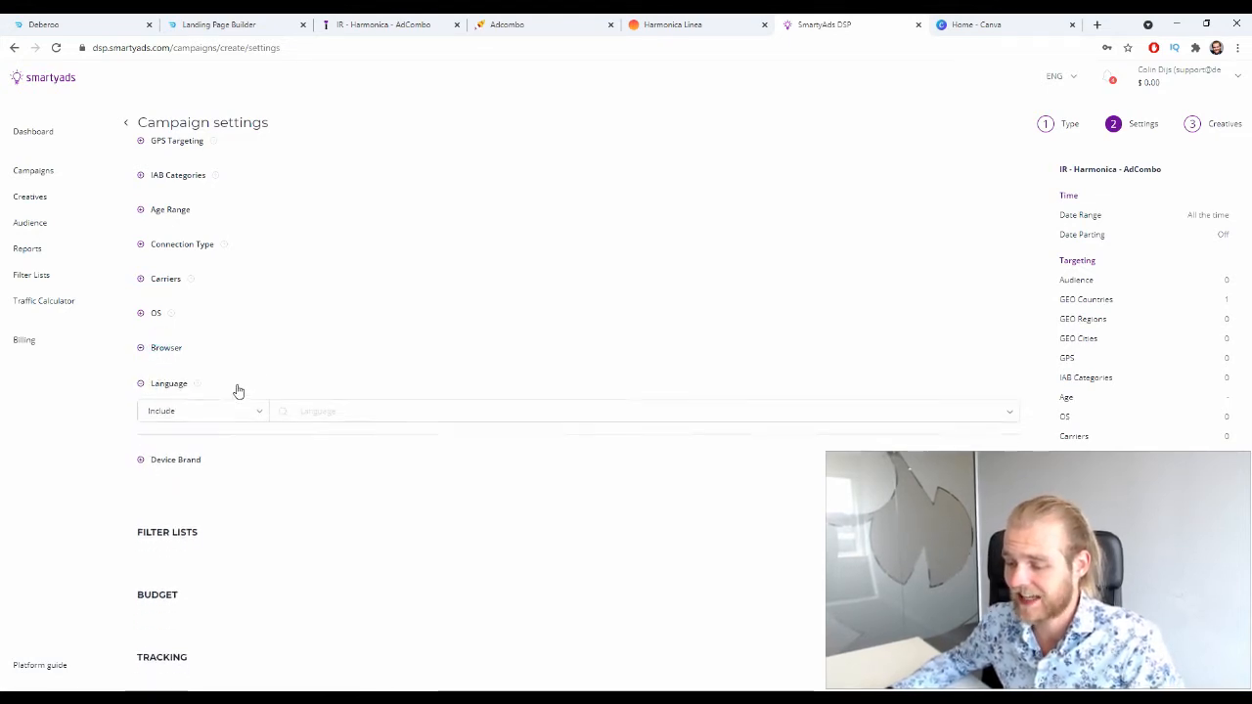
left_click(330, 407)
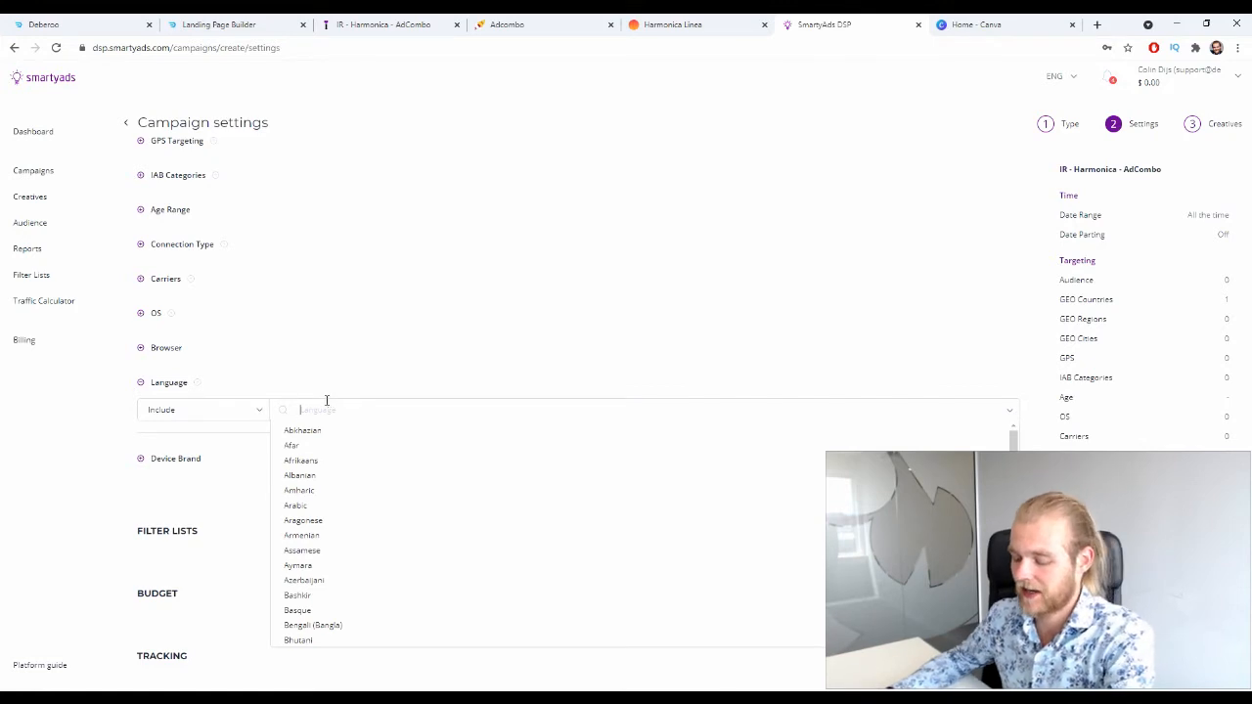
type("en")
left_click(317, 464)
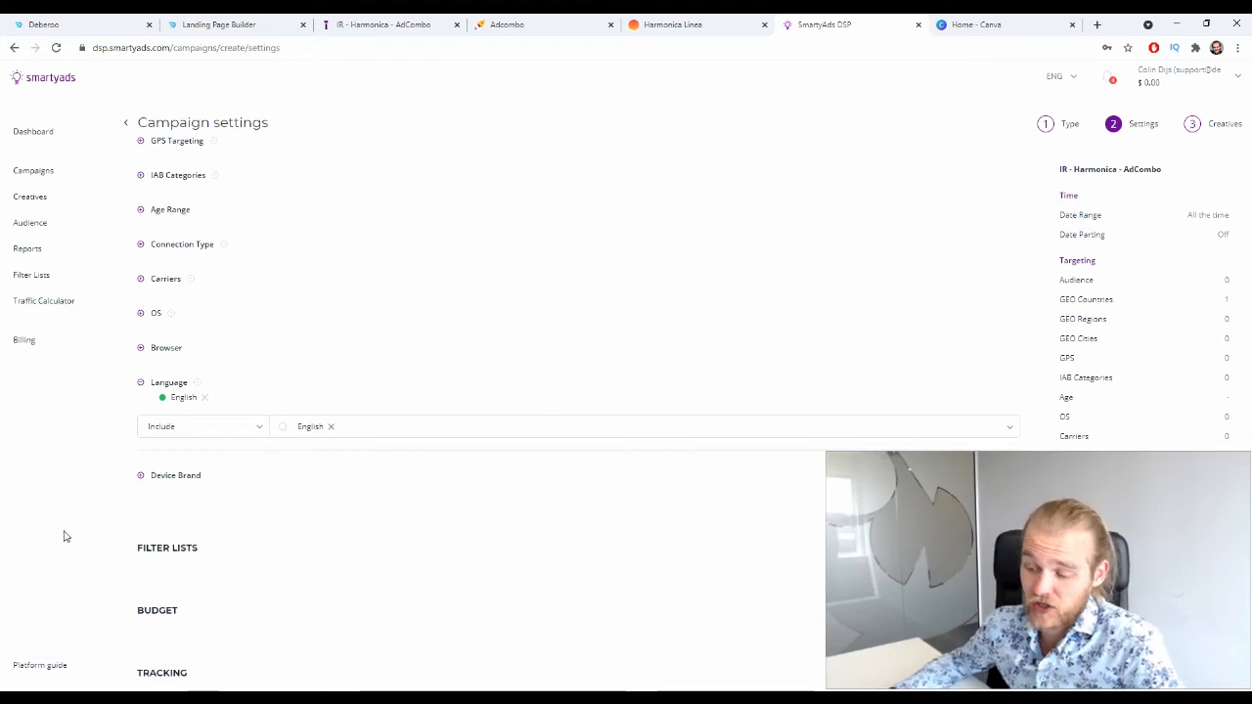
left_click(141, 383)
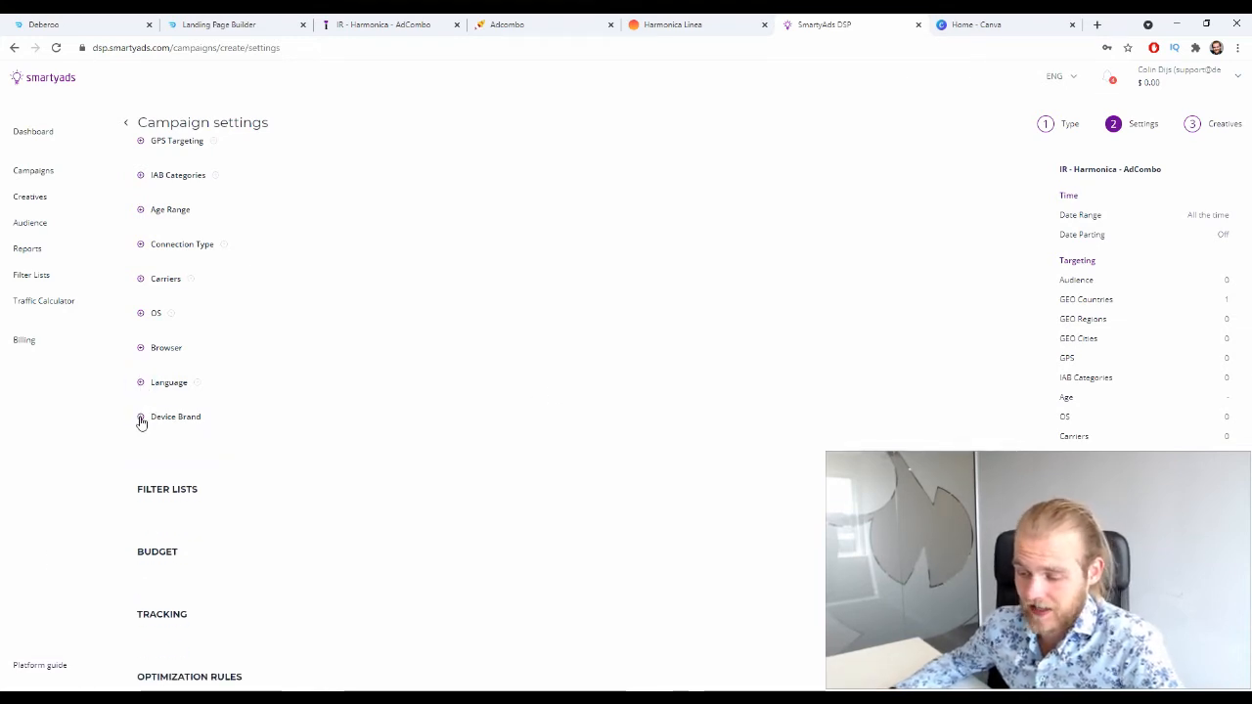
Step: Examine the list of device brands available for targeting without selecting any, and collapse the section
left_click(141, 419)
left_click(389, 444)
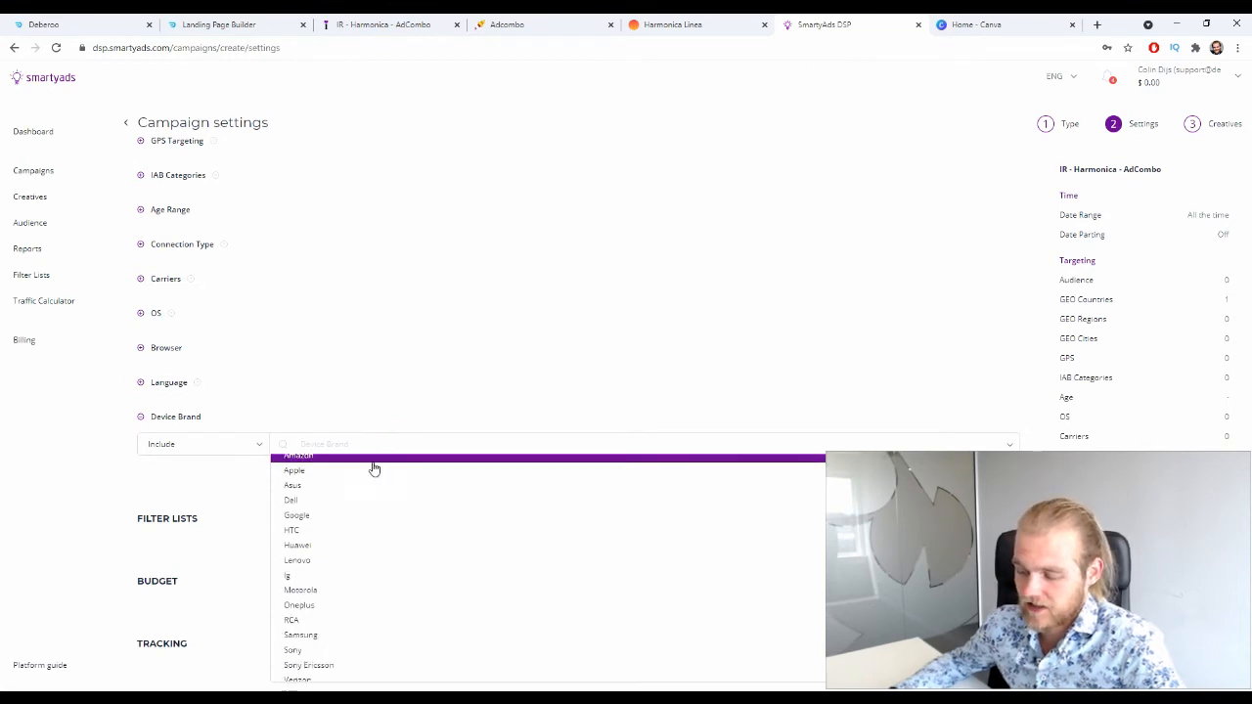
scroll(372, 459, "down", 3)
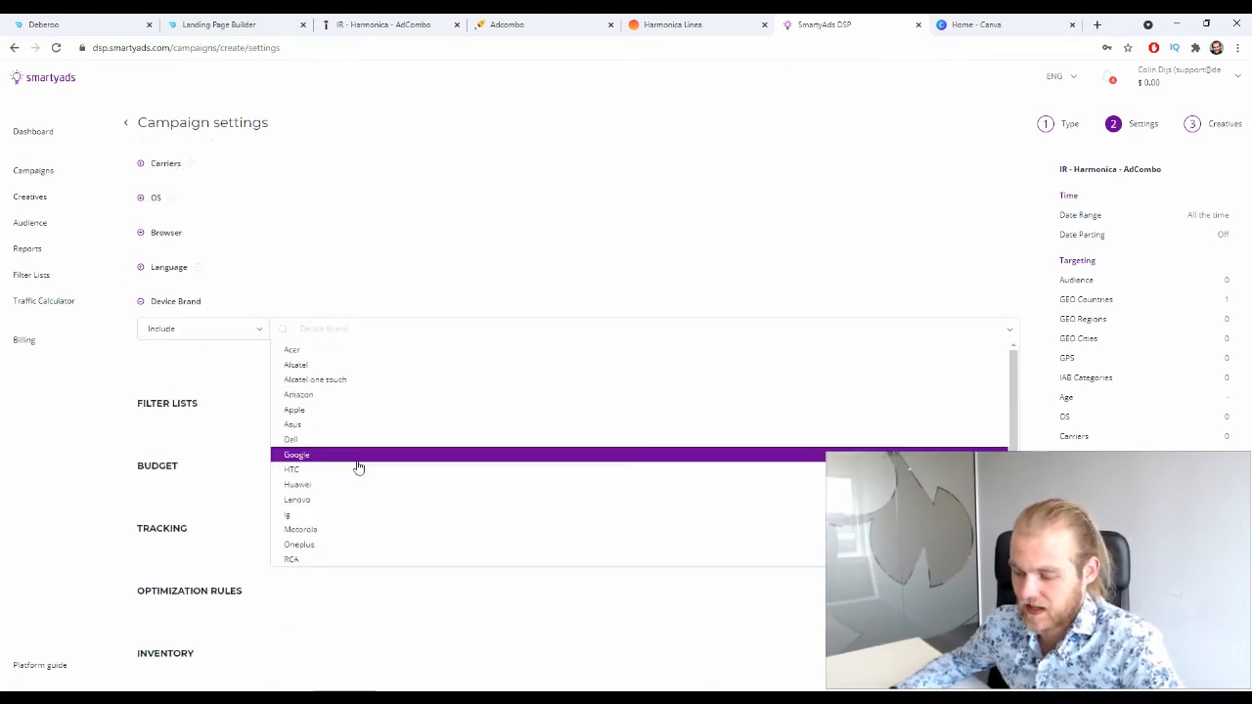
scroll(357, 471, "up", 2)
scroll(357, 472, "up", 2)
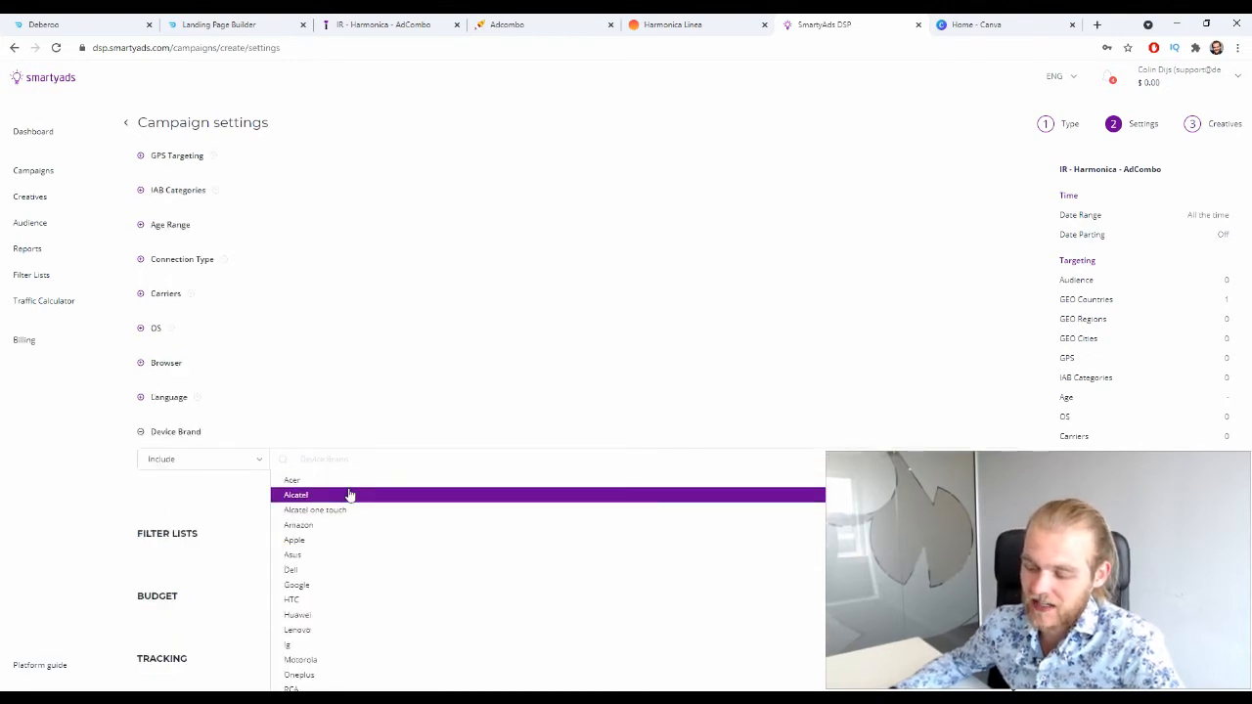
scroll(343, 508, "down", 4)
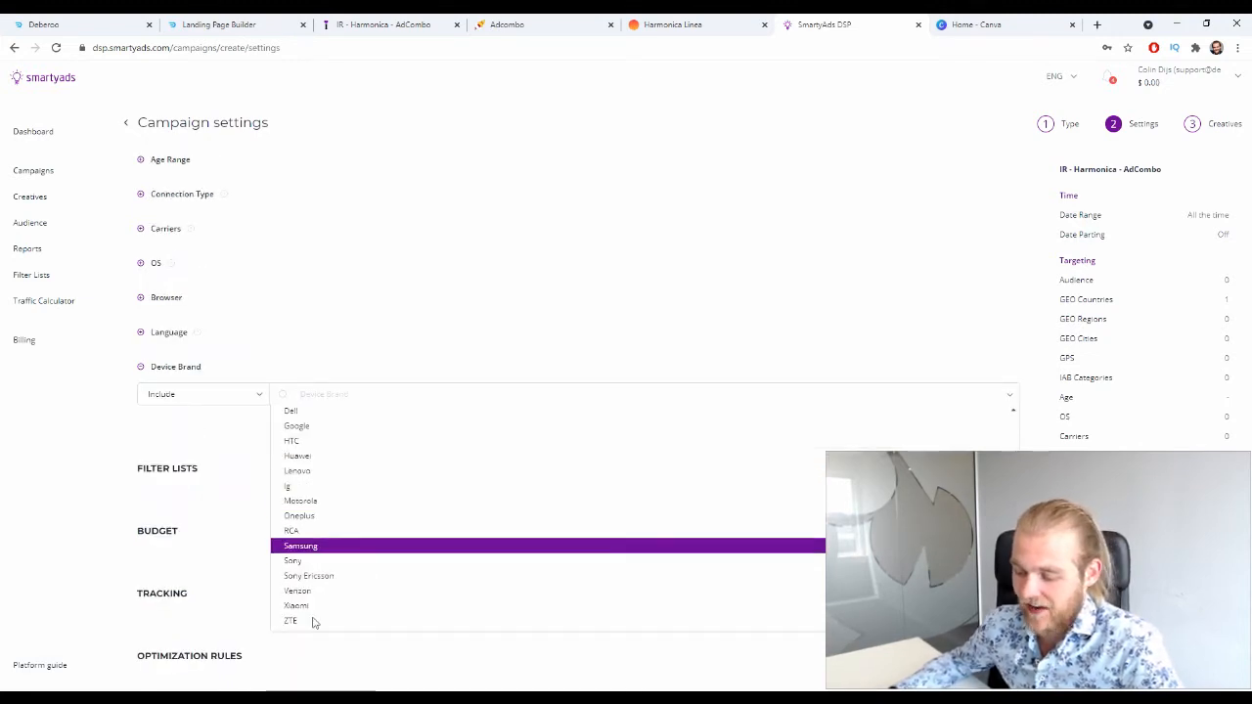
scroll(315, 576, "up", 3)
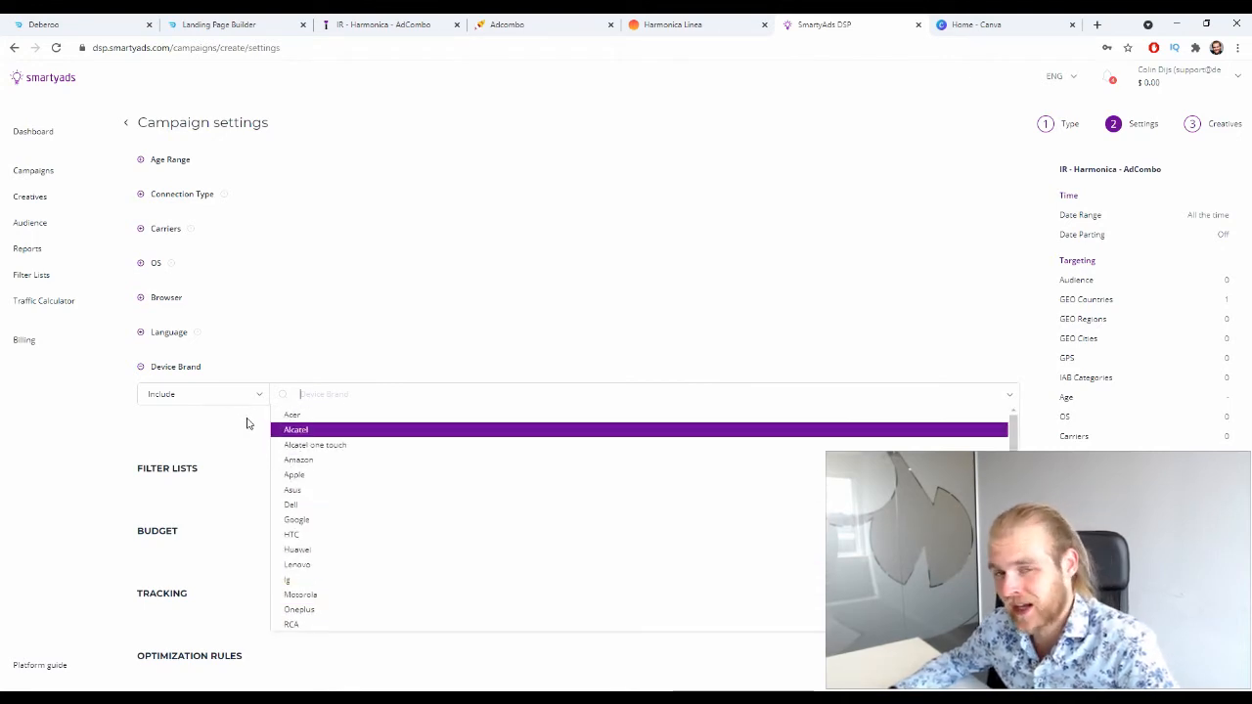
left_click(148, 368)
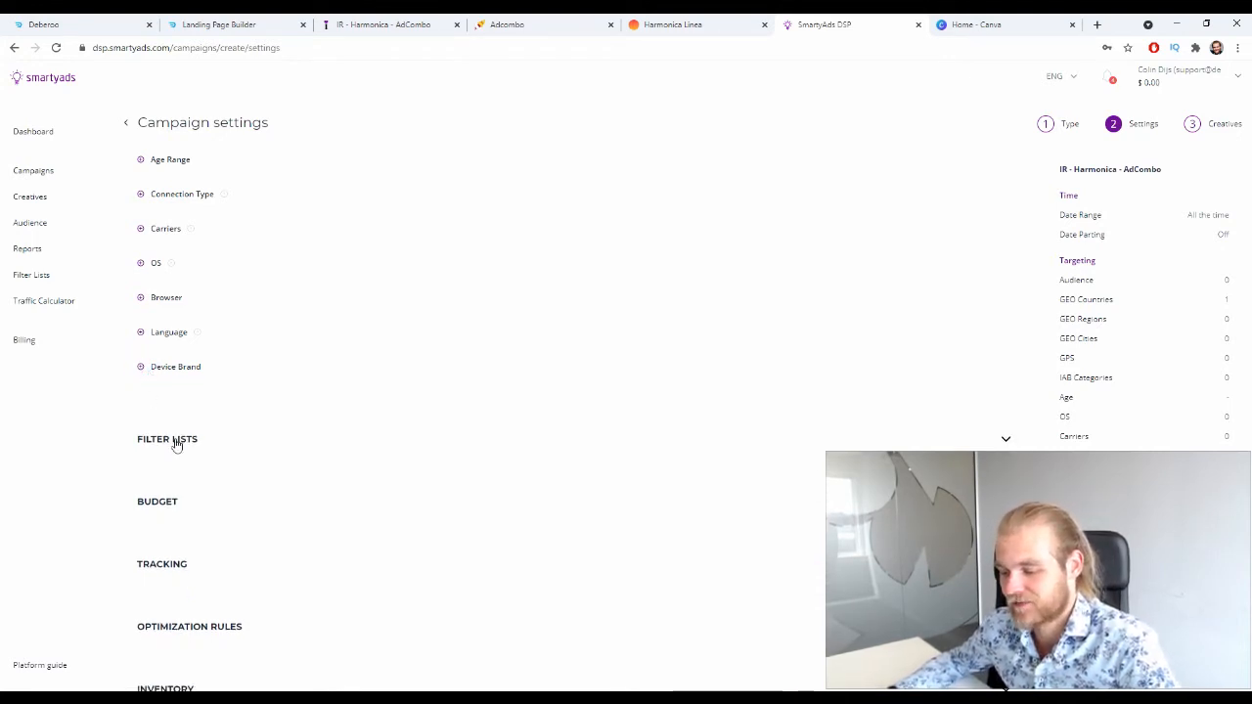
Step: Expand the filter lists and compare the New and Select from List options for the domain filter
left_click(186, 443)
scroll(202, 408, "down", 2)
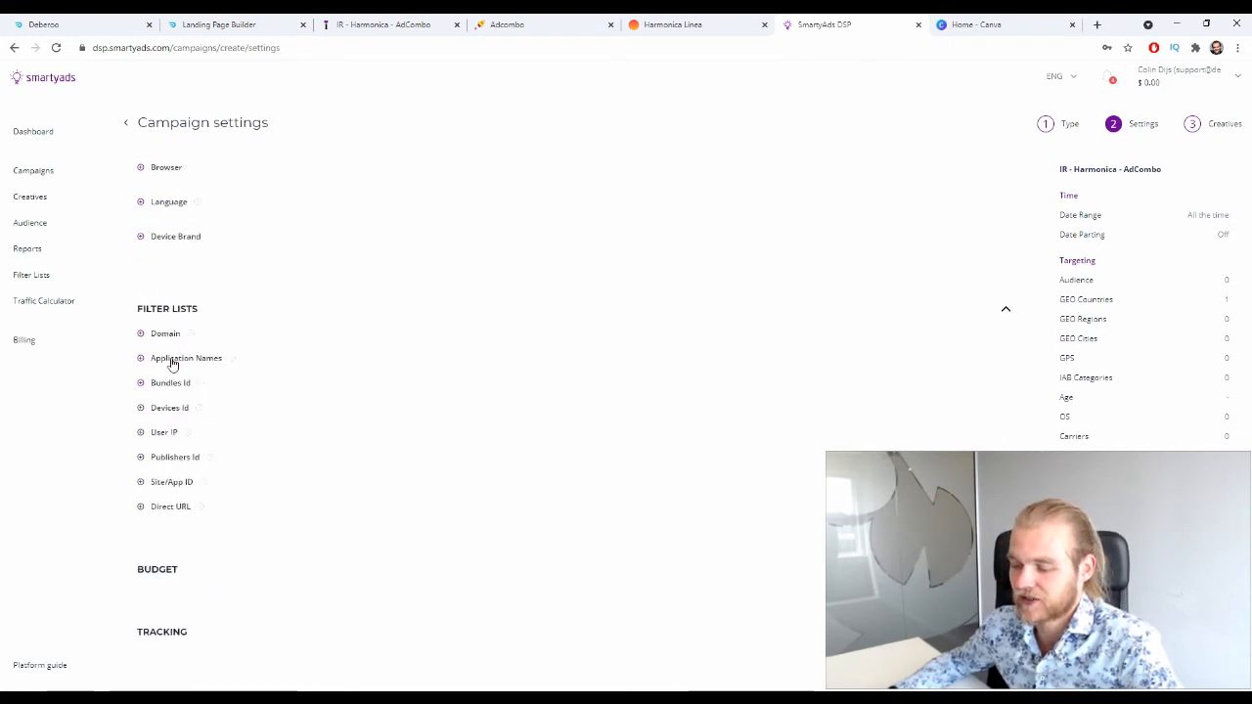
left_click(164, 337)
left_click(185, 359)
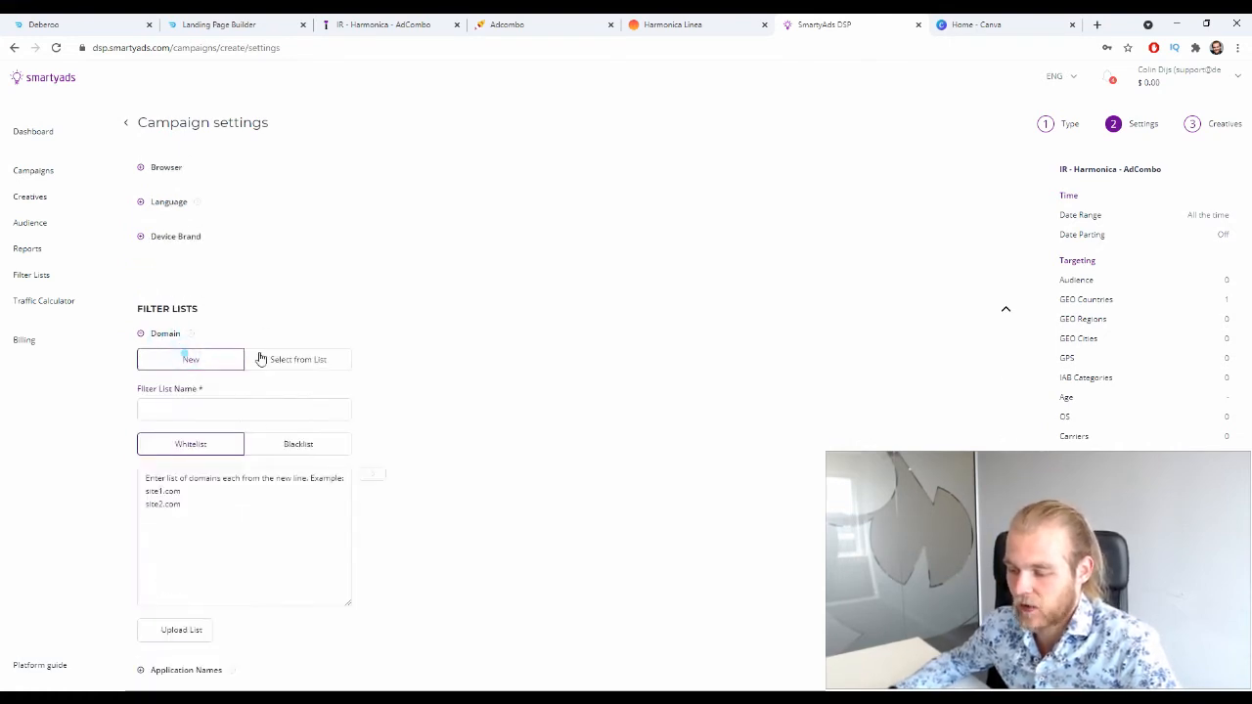
left_click(294, 359)
left_click(237, 358)
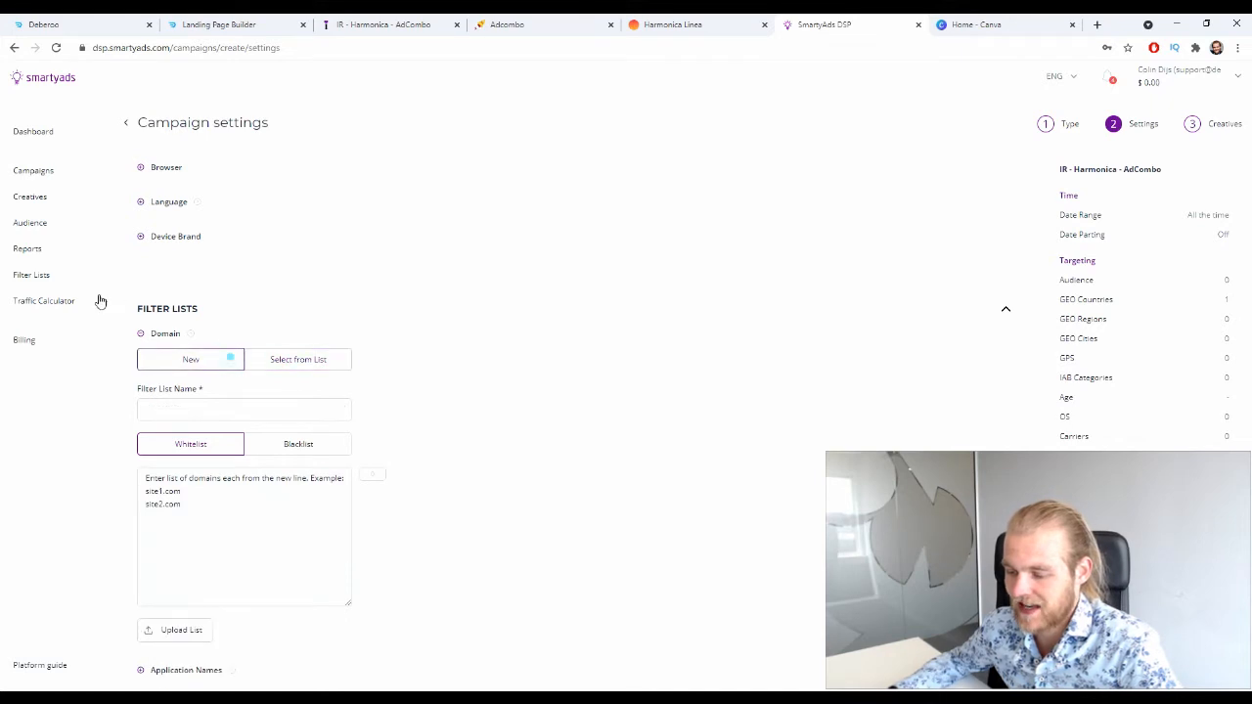
Step: Close the Domain filter list and check the options offered for the Application Names filter
left_click(147, 337)
left_click(166, 358)
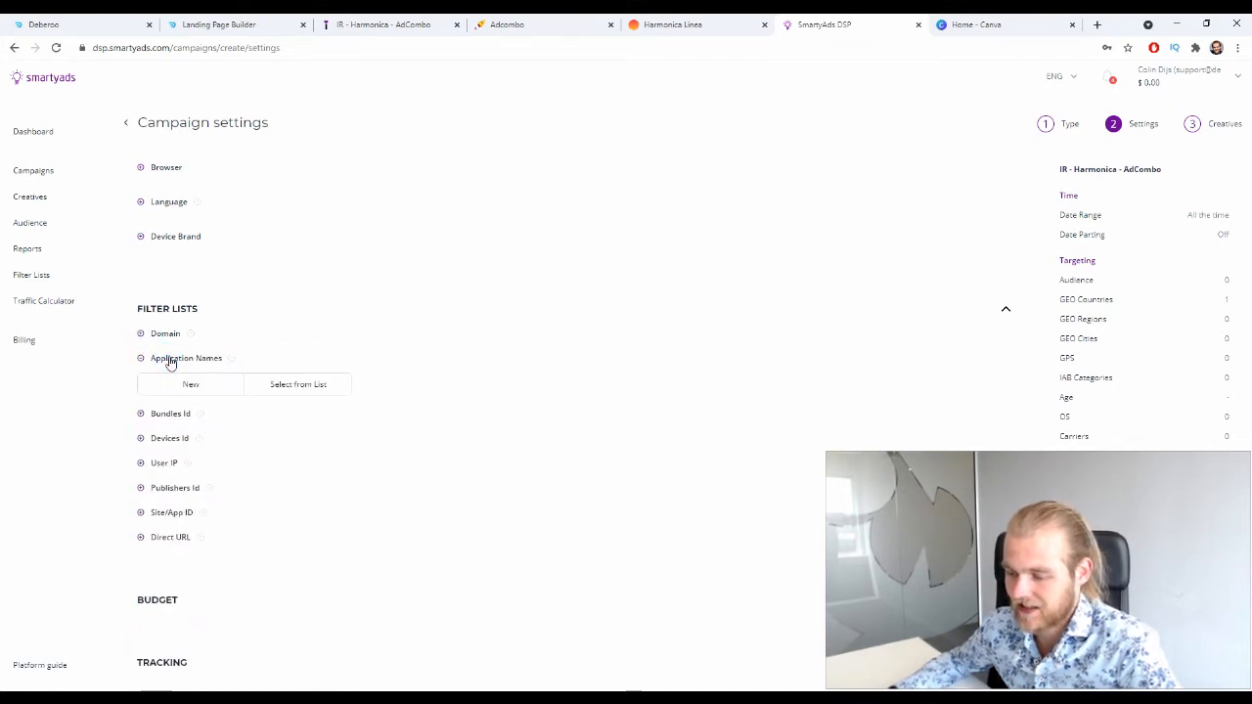
left_click(170, 360)
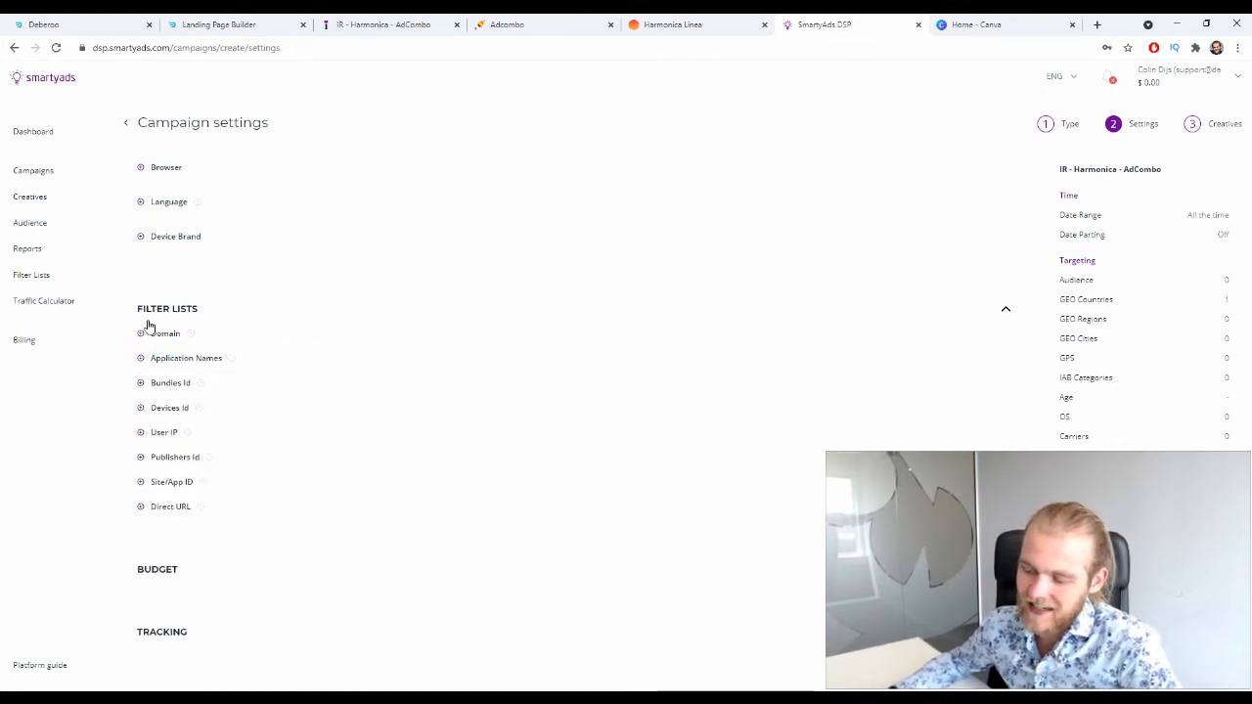
left_click_drag(408, 333, 296, 366)
left_click(297, 301)
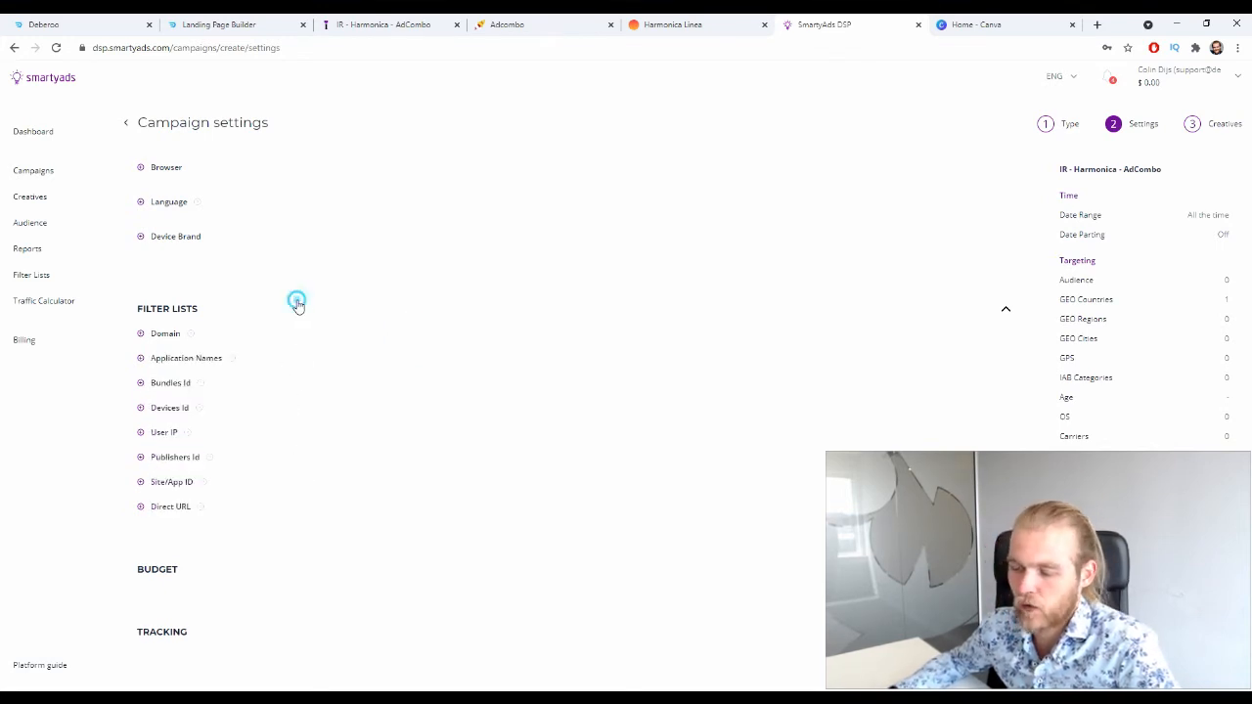
left_click(296, 302)
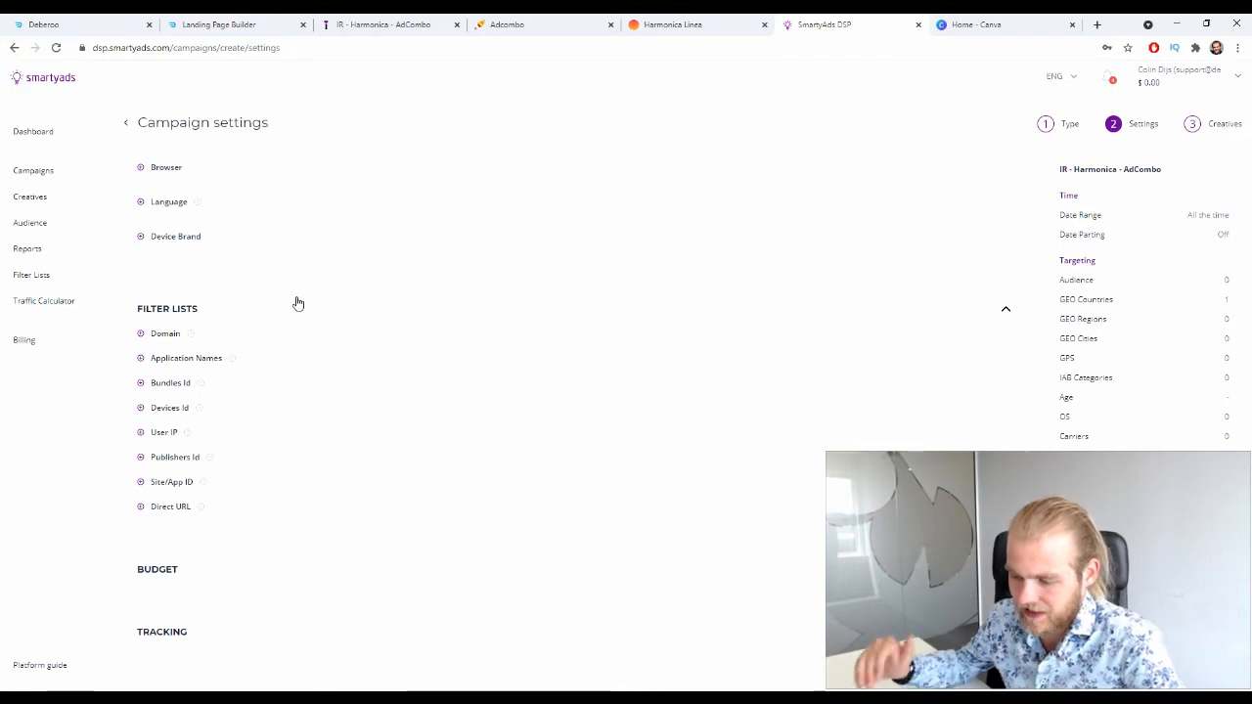
Step: Examine the Devices Id, User IP, Publishers Id, Site/App ID and Direct URL filter options, and collapse the filter lists
left_click(149, 408)
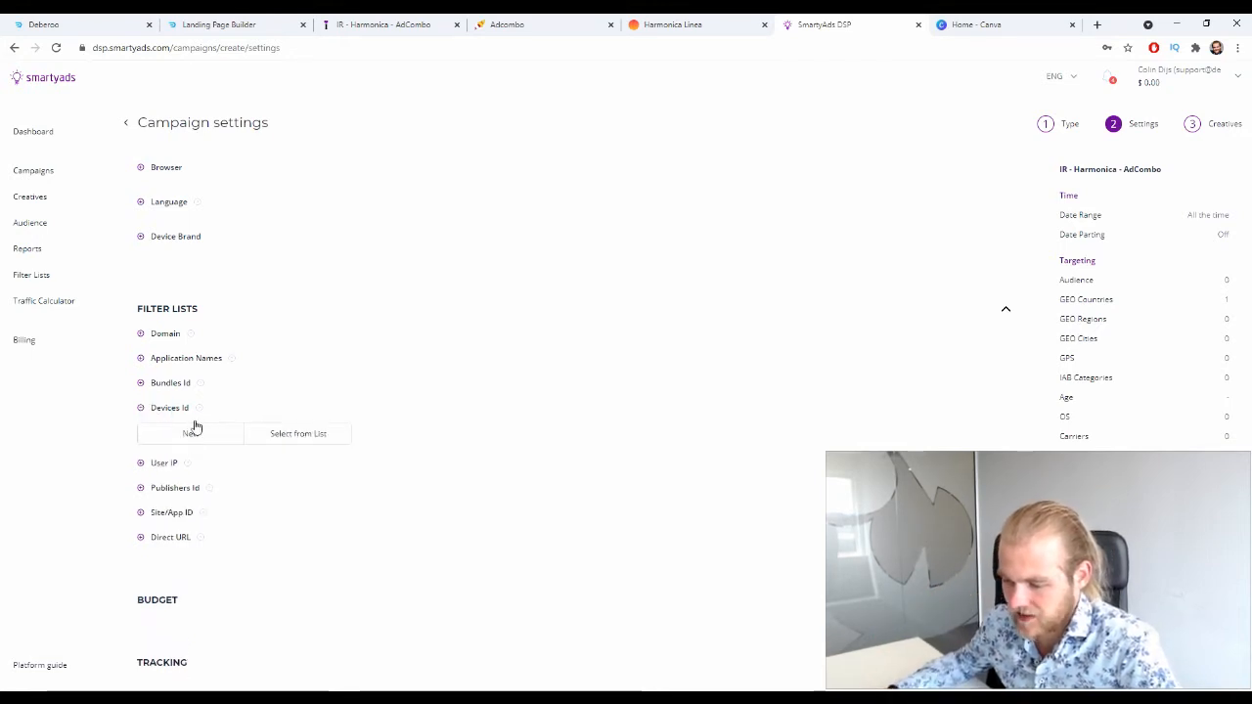
left_click(165, 406)
left_click(162, 431)
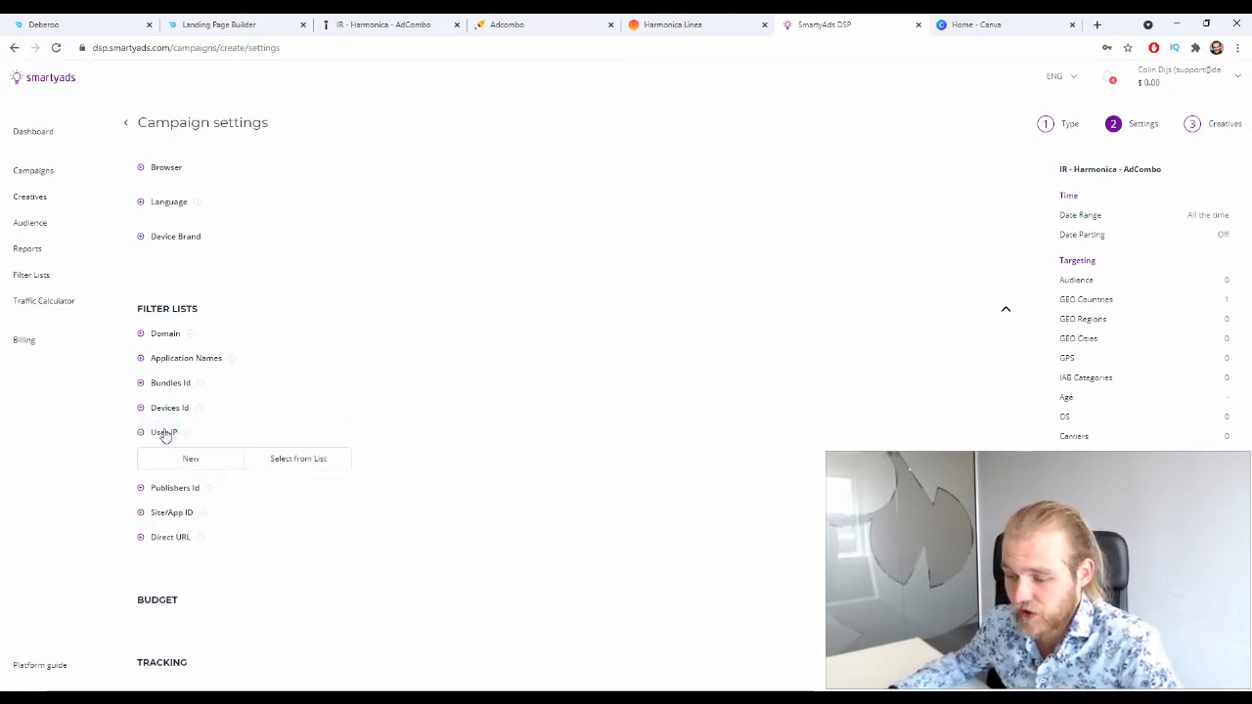
left_click(164, 433)
left_click(192, 458)
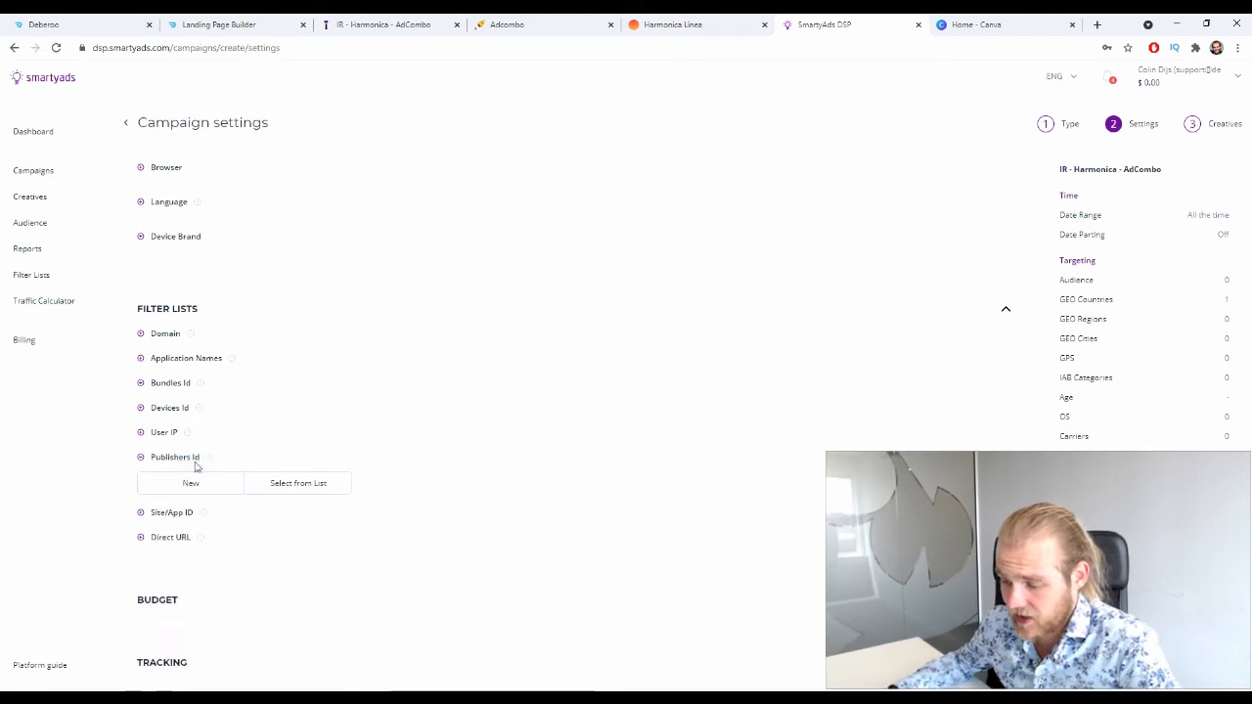
left_click(186, 456)
left_click(176, 481)
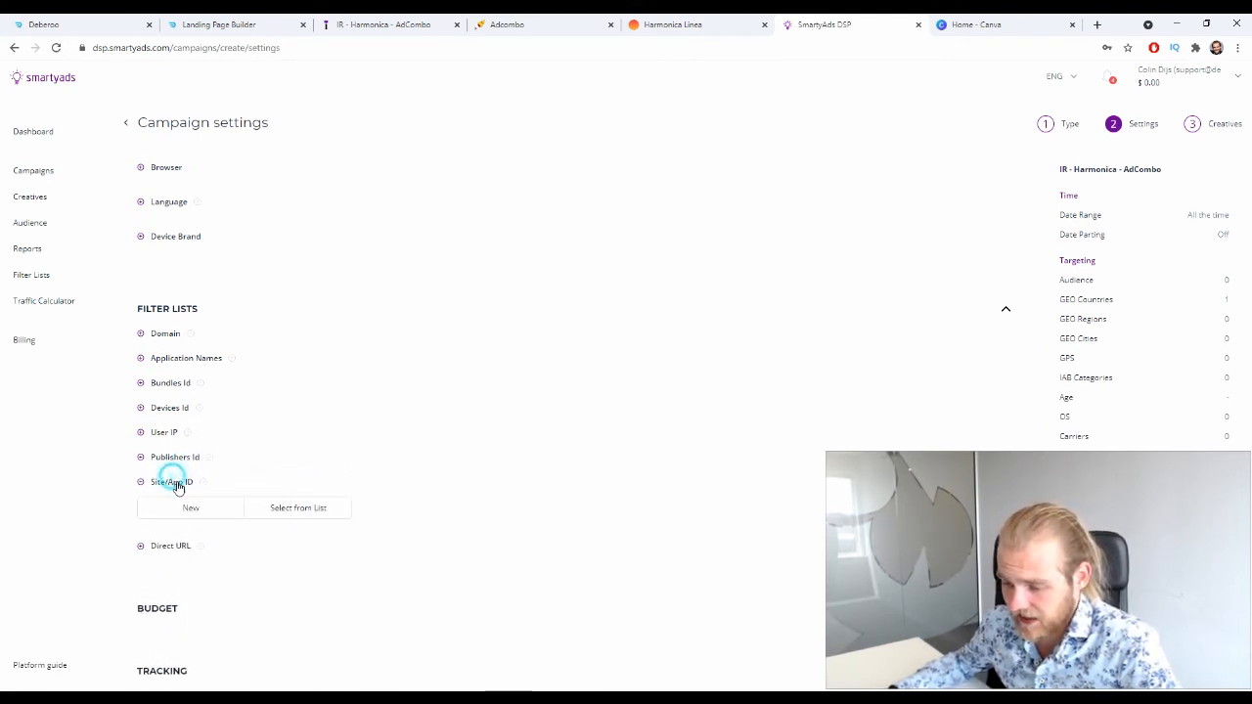
left_click(173, 482)
left_click(173, 507)
scroll(223, 493, "down", 1)
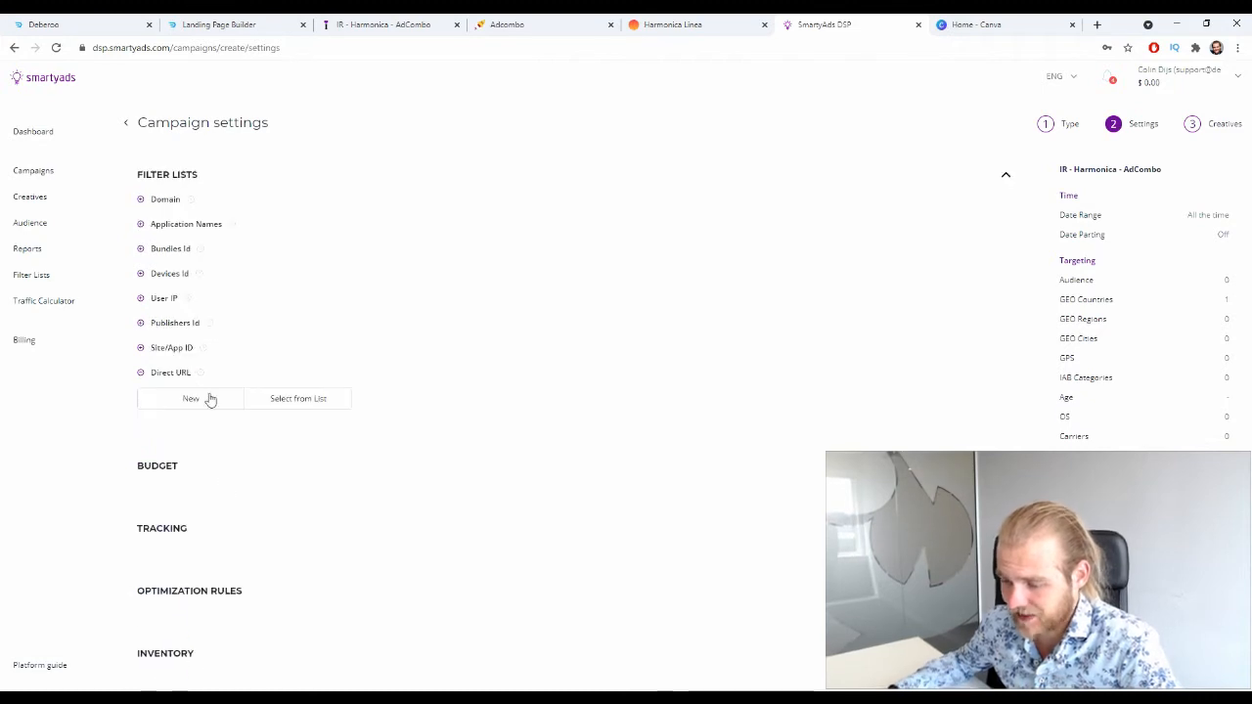
left_click(165, 372)
left_click(1007, 176)
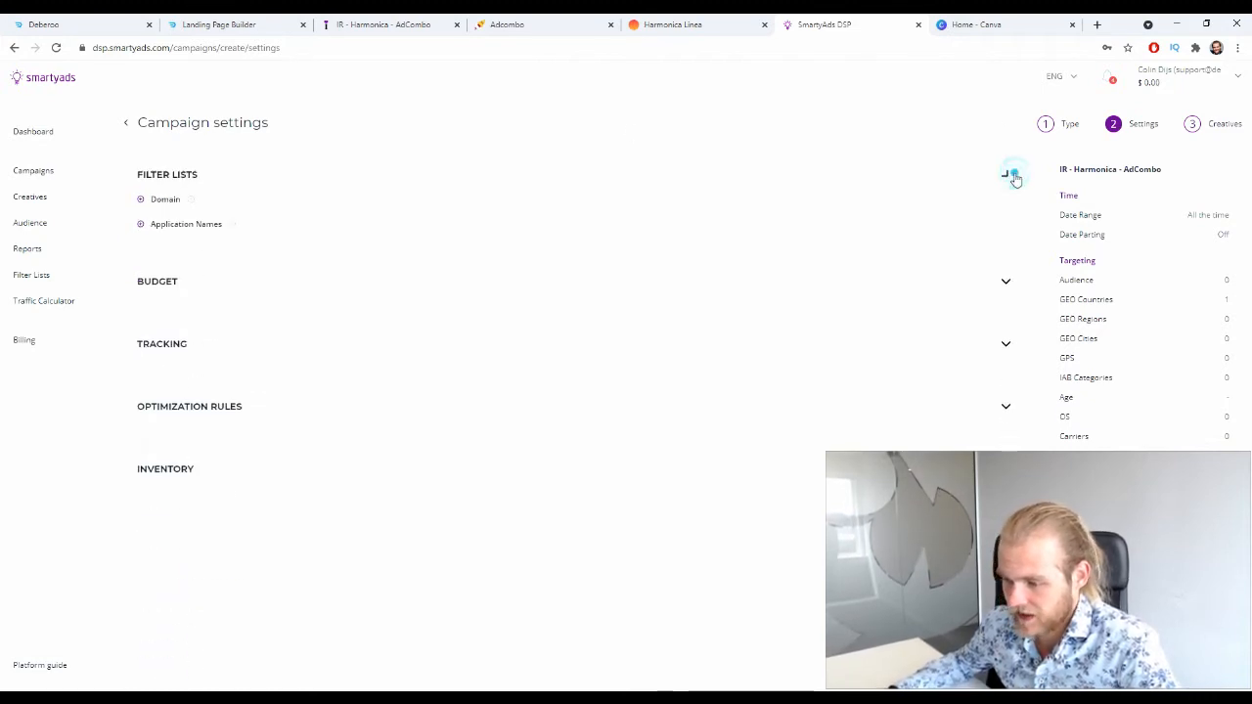
Step: Keep the Budget strategy, set the campaign's daily budget to $250.00 and make the total budget unlimited
left_click(257, 240)
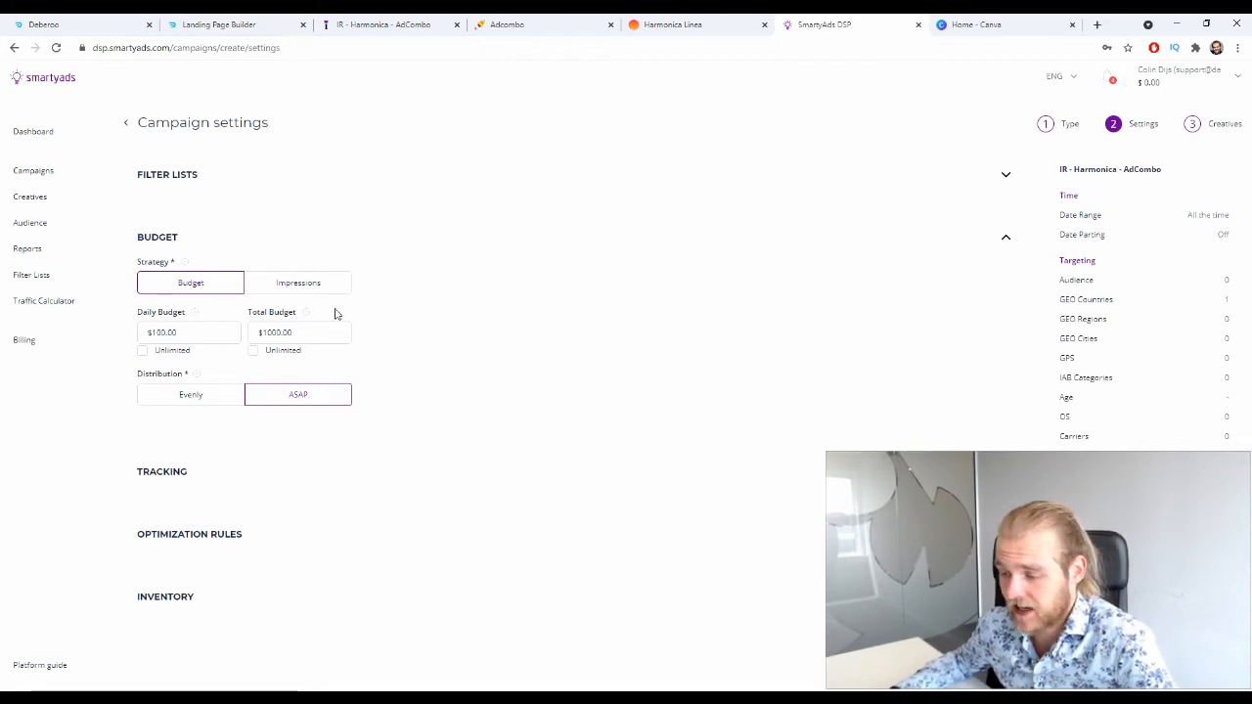
left_click(322, 277)
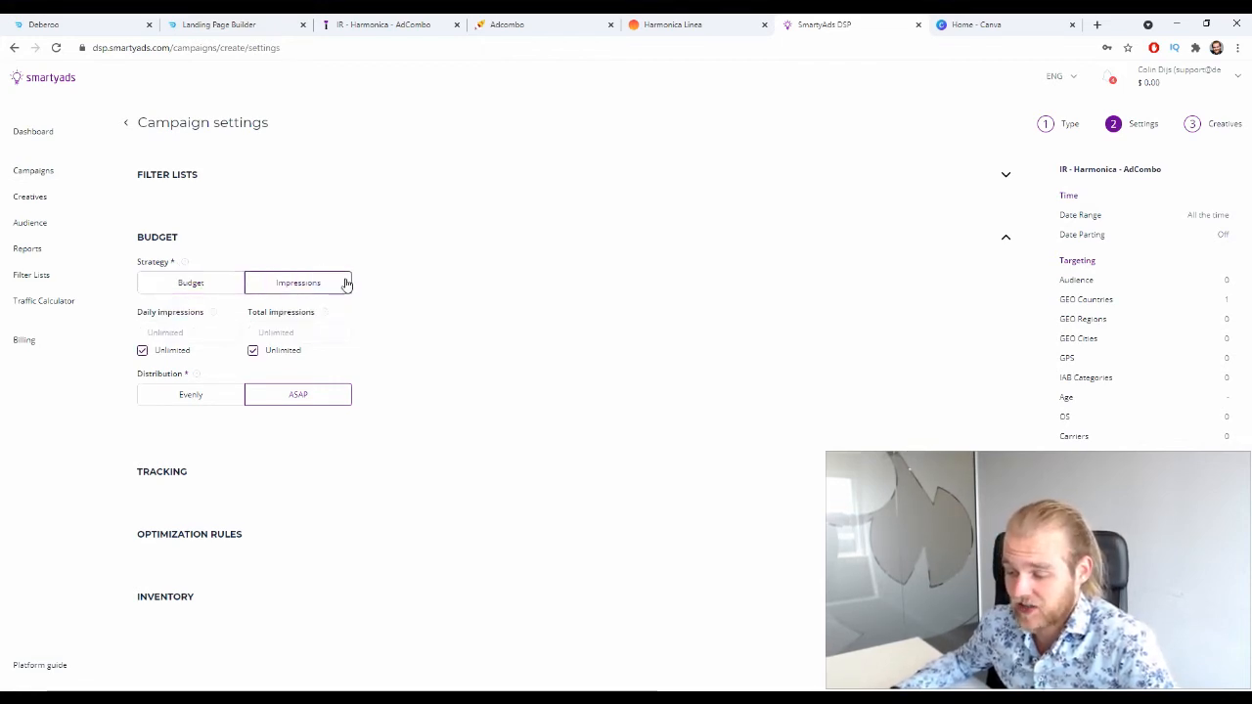
left_click(202, 294)
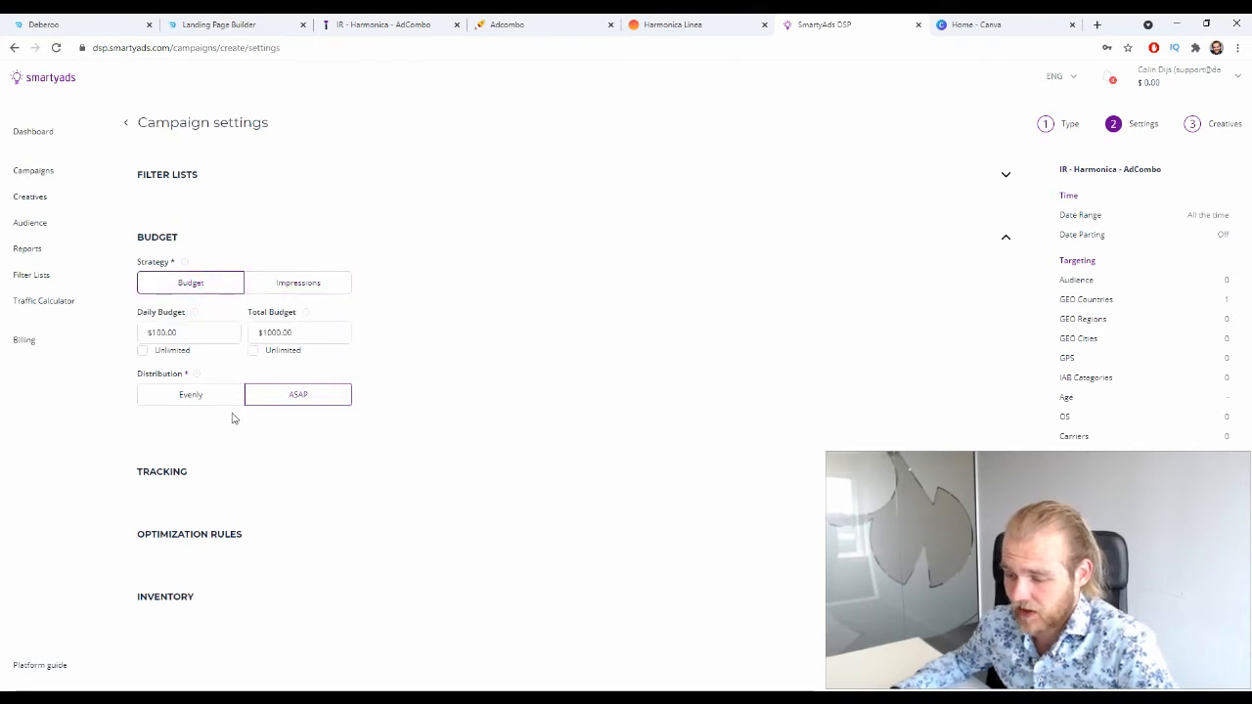
triple_click(207, 334)
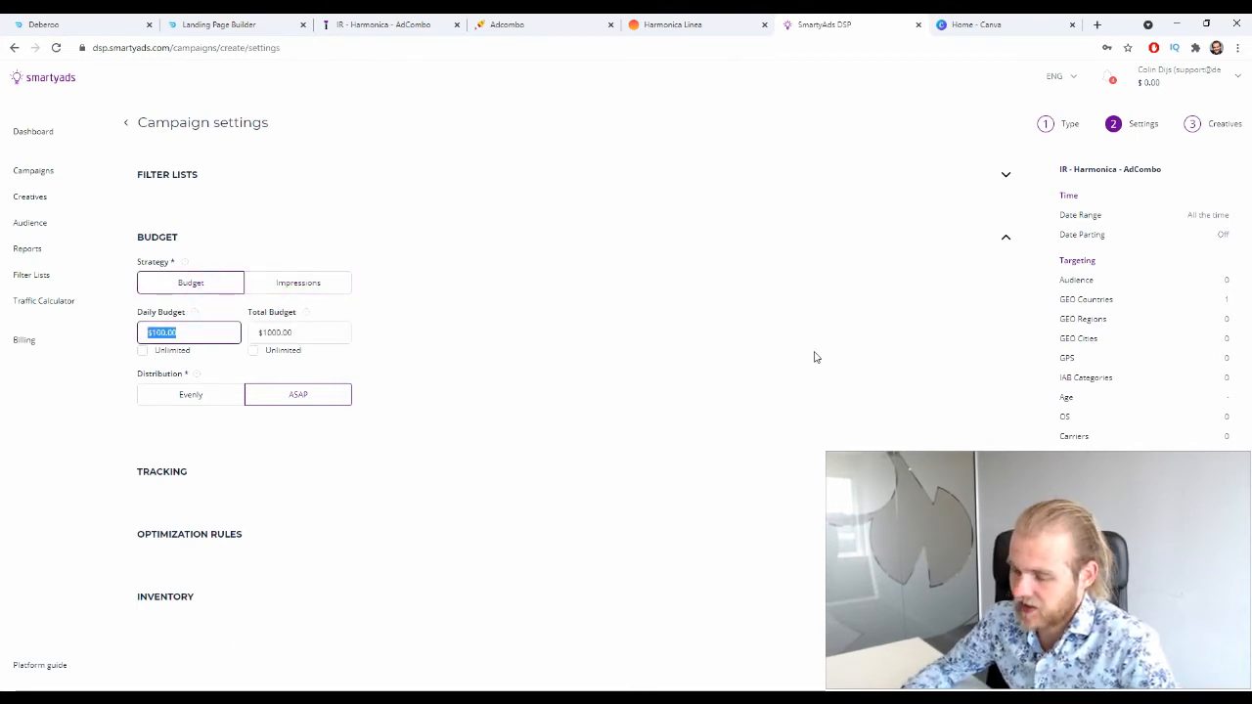
type("25")
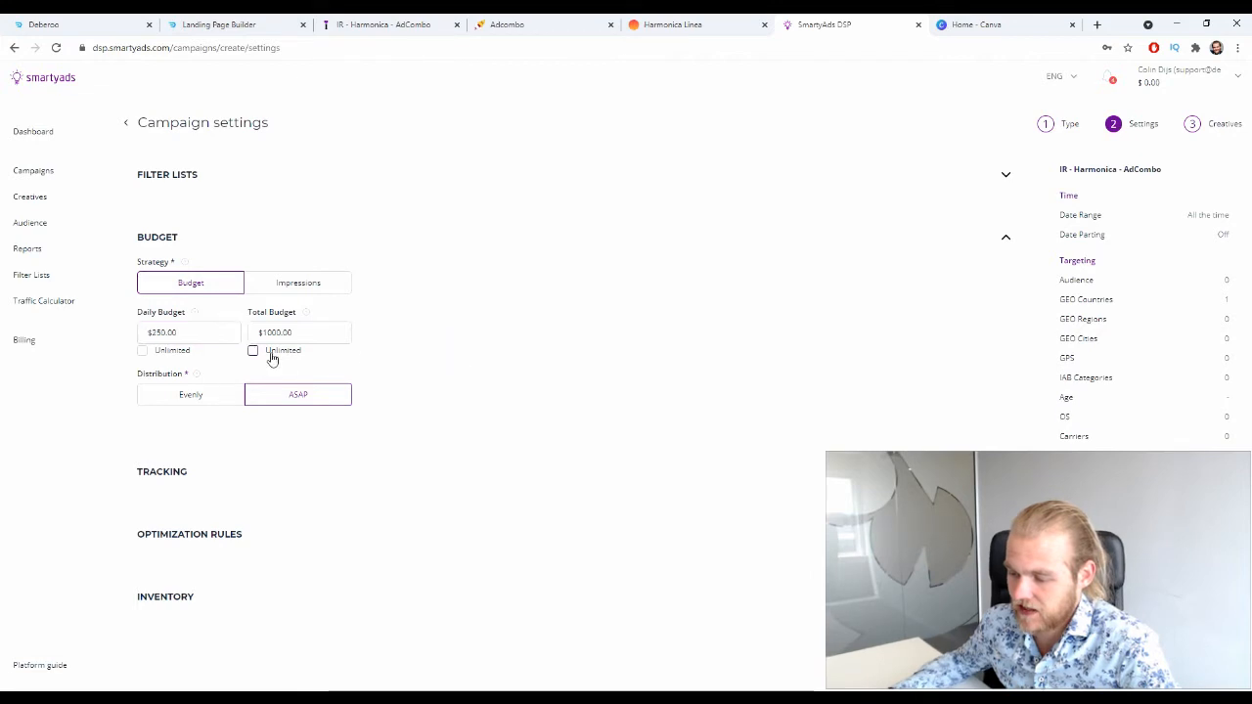
left_click(253, 351)
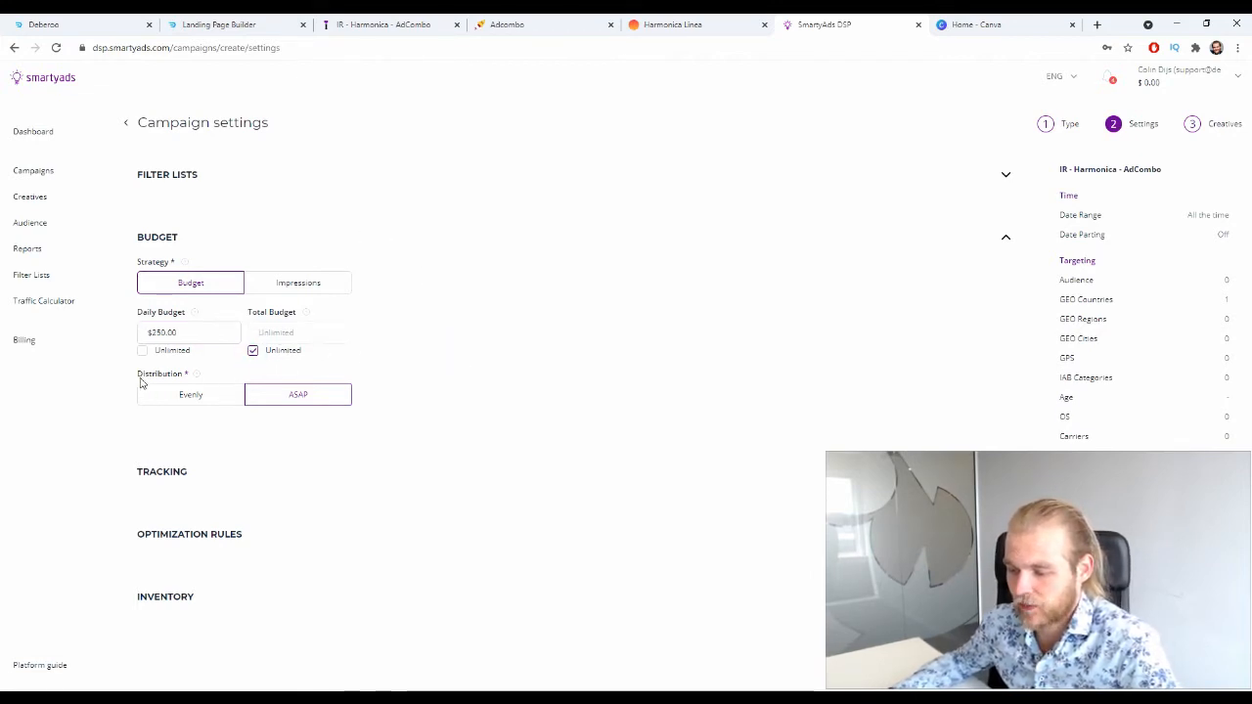
Step: Set the campaign's budget distribution to Evenly
left_click_drag(149, 378, 182, 380)
left_click(207, 401)
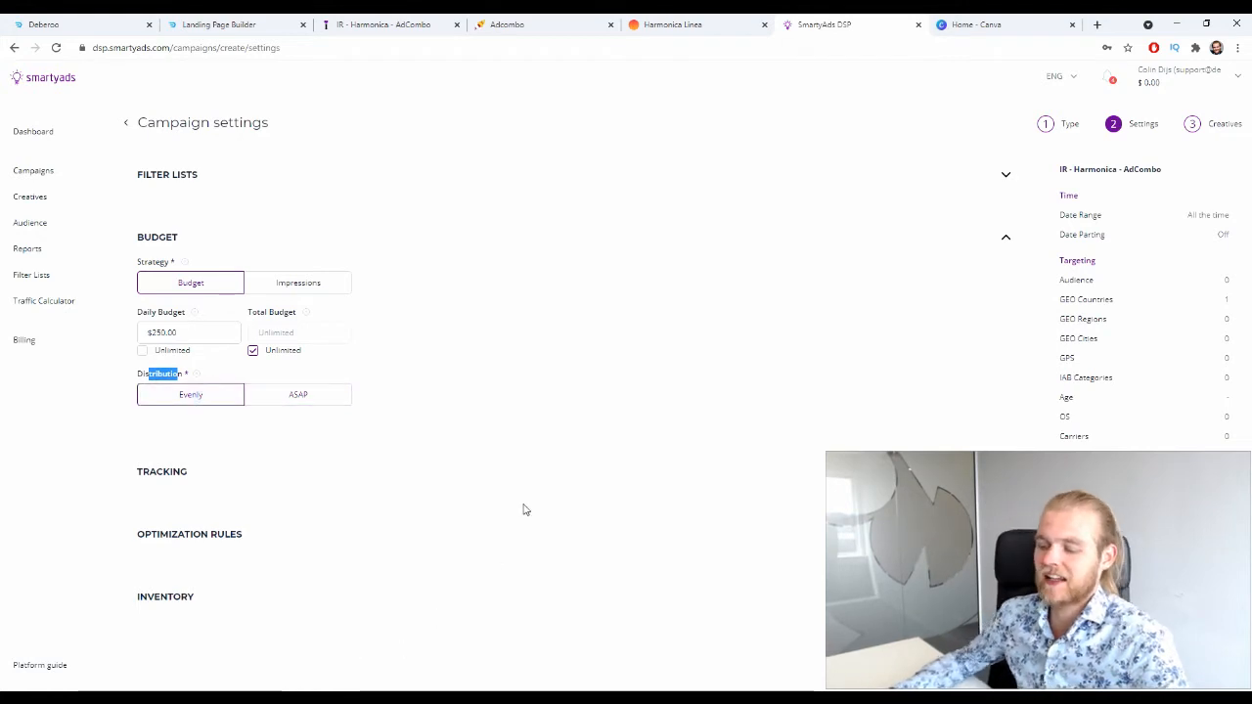
left_click(523, 352)
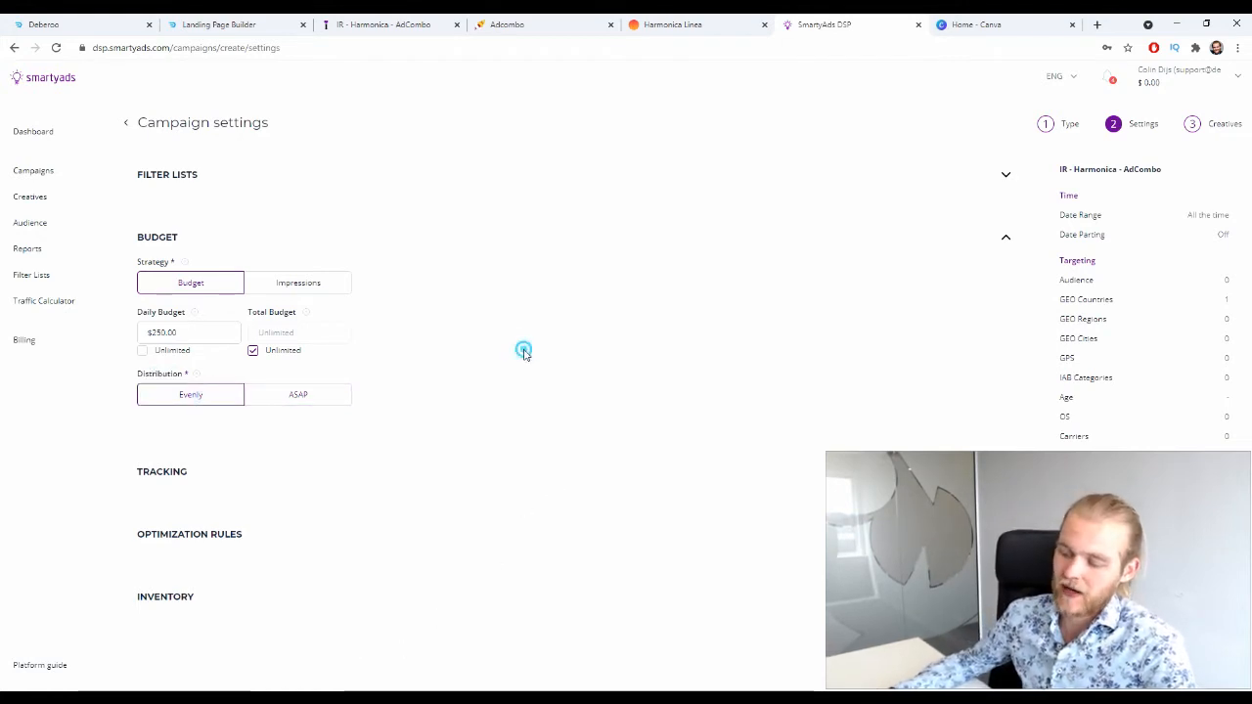
left_click(341, 398)
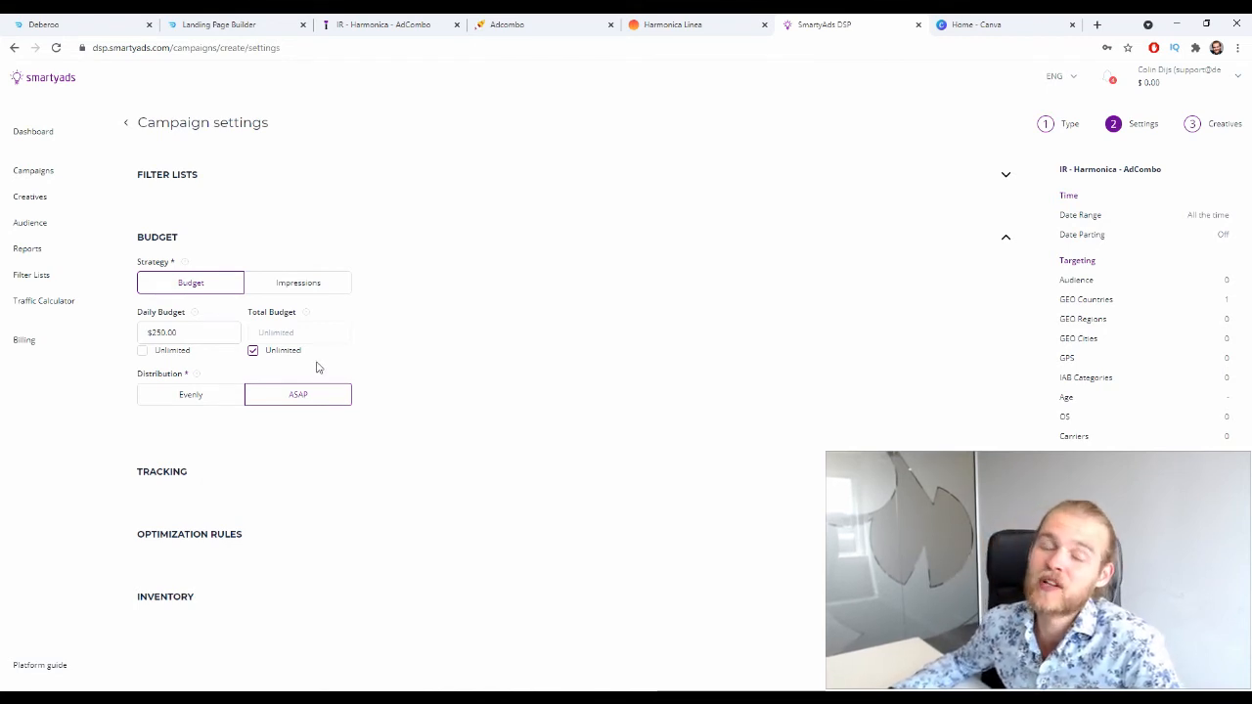
triple_click(196, 334)
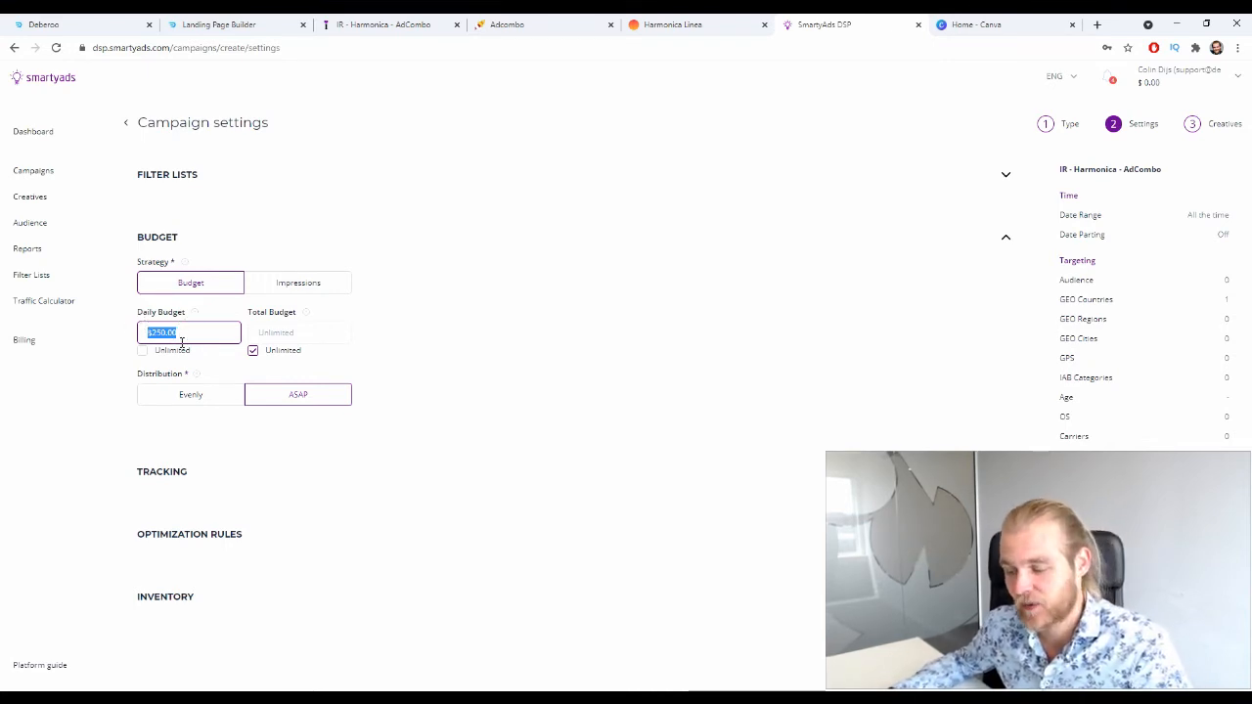
left_click(226, 401)
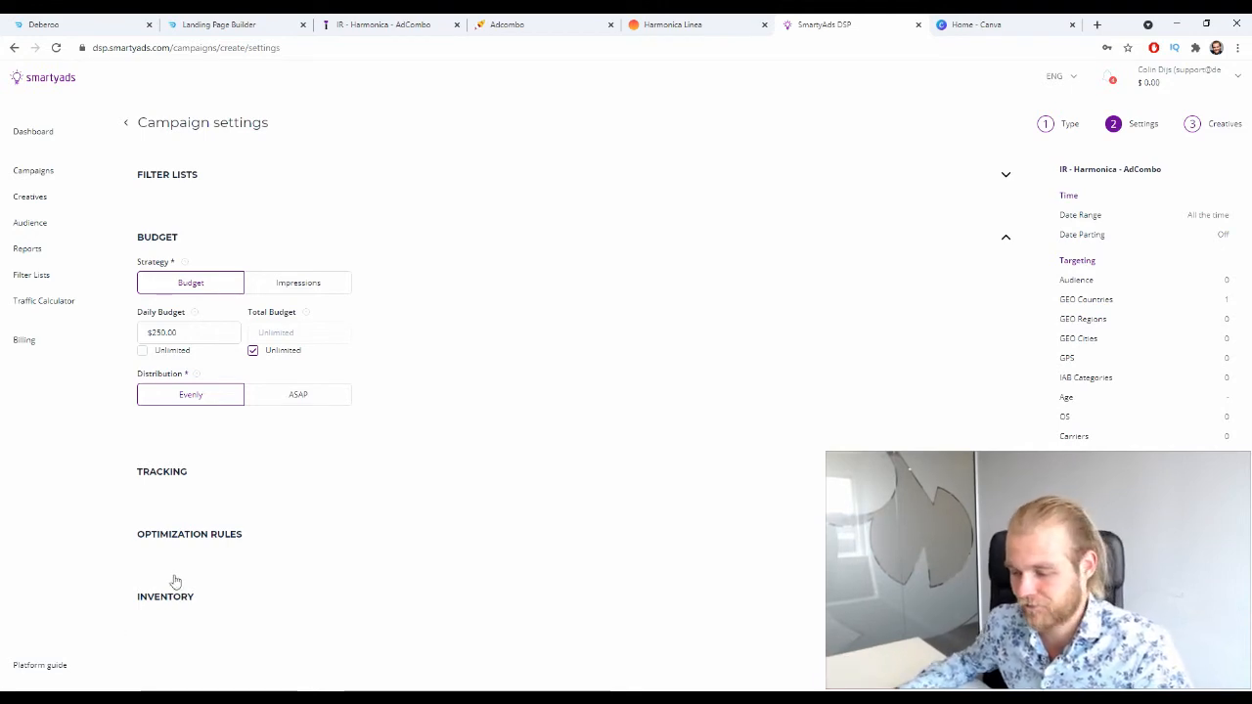
Step: Examine the tracking, optimization rule and inventory settings of the campaign, including the rule time ranges and direct deals
left_click(227, 475)
left_click(273, 470)
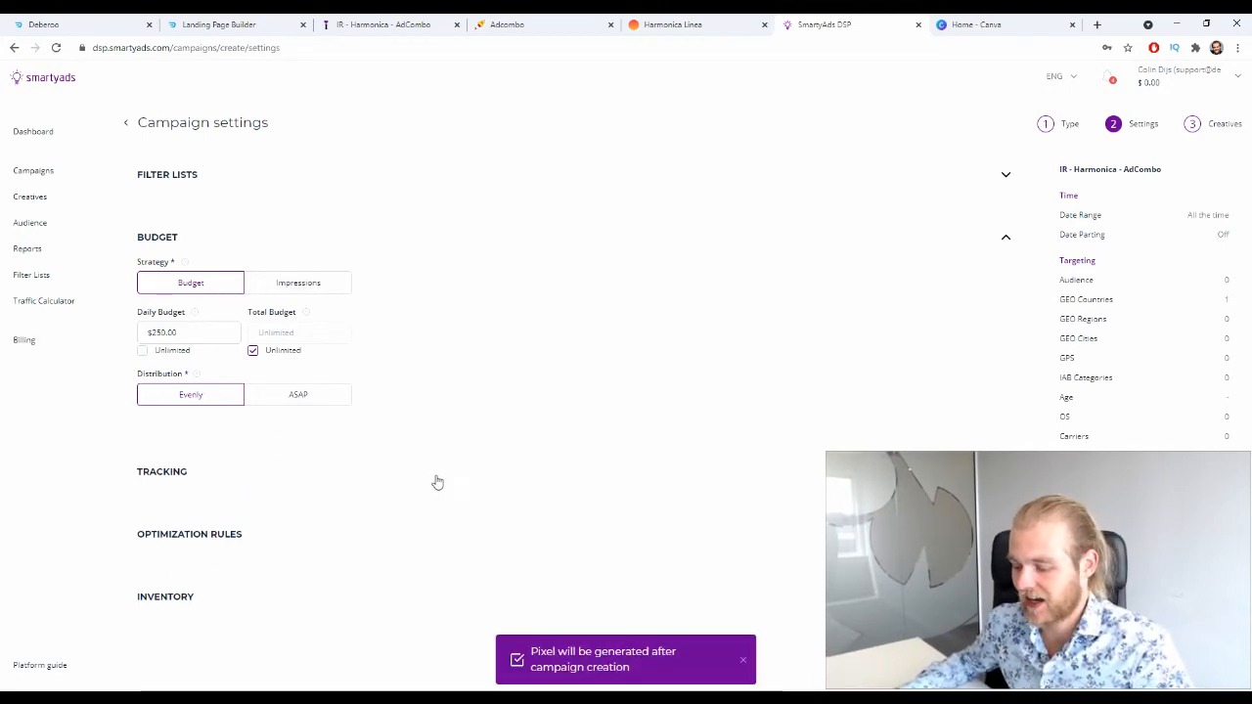
left_click(254, 537)
scroll(333, 479, "down", 2)
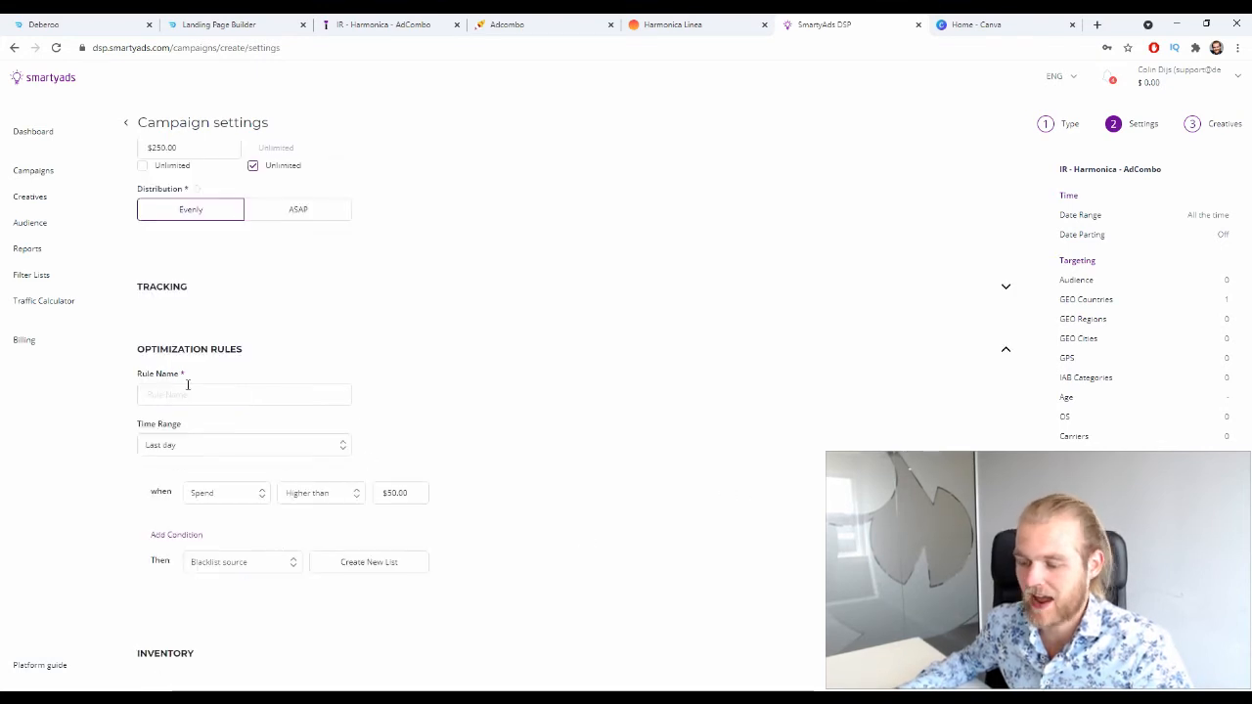
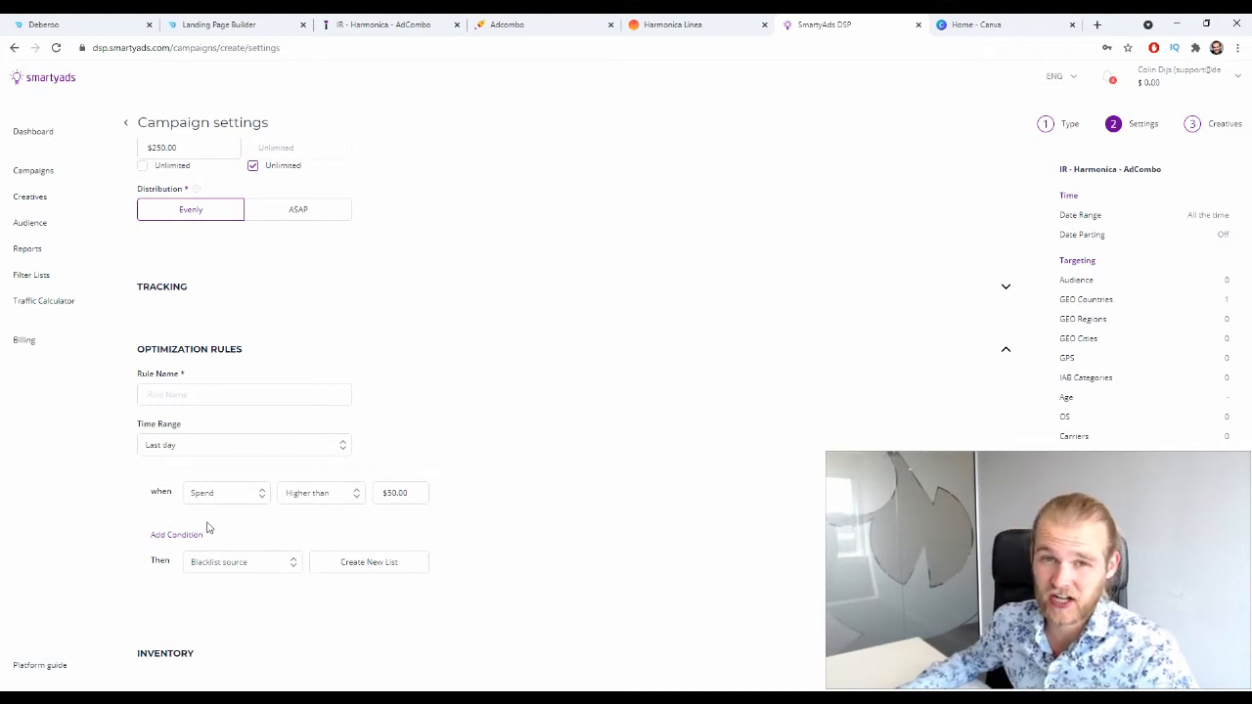
left_click(218, 447)
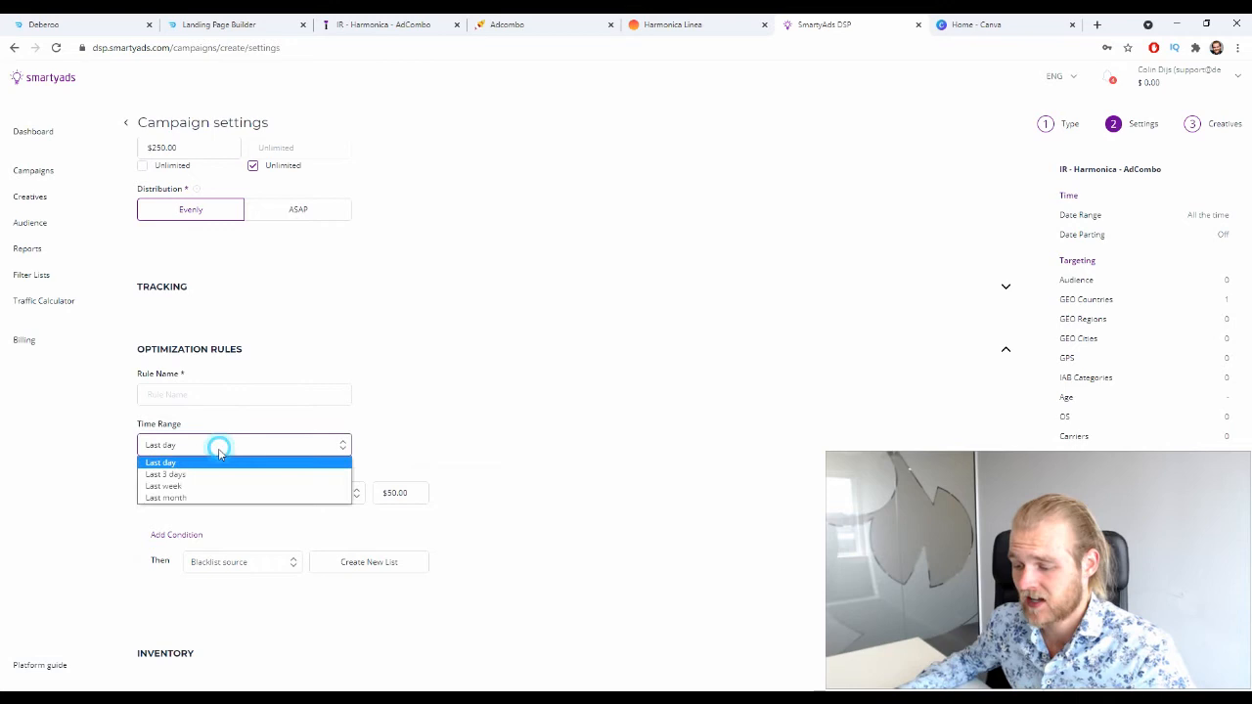
left_click(442, 436)
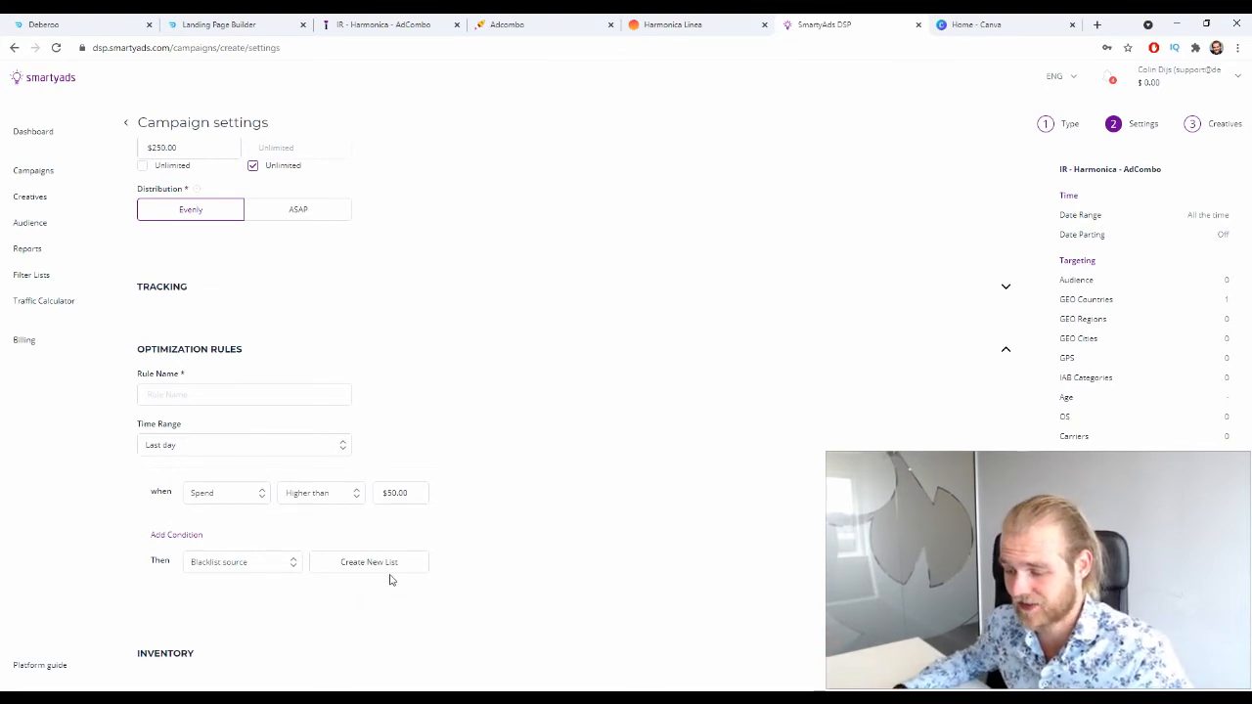
left_click(420, 336)
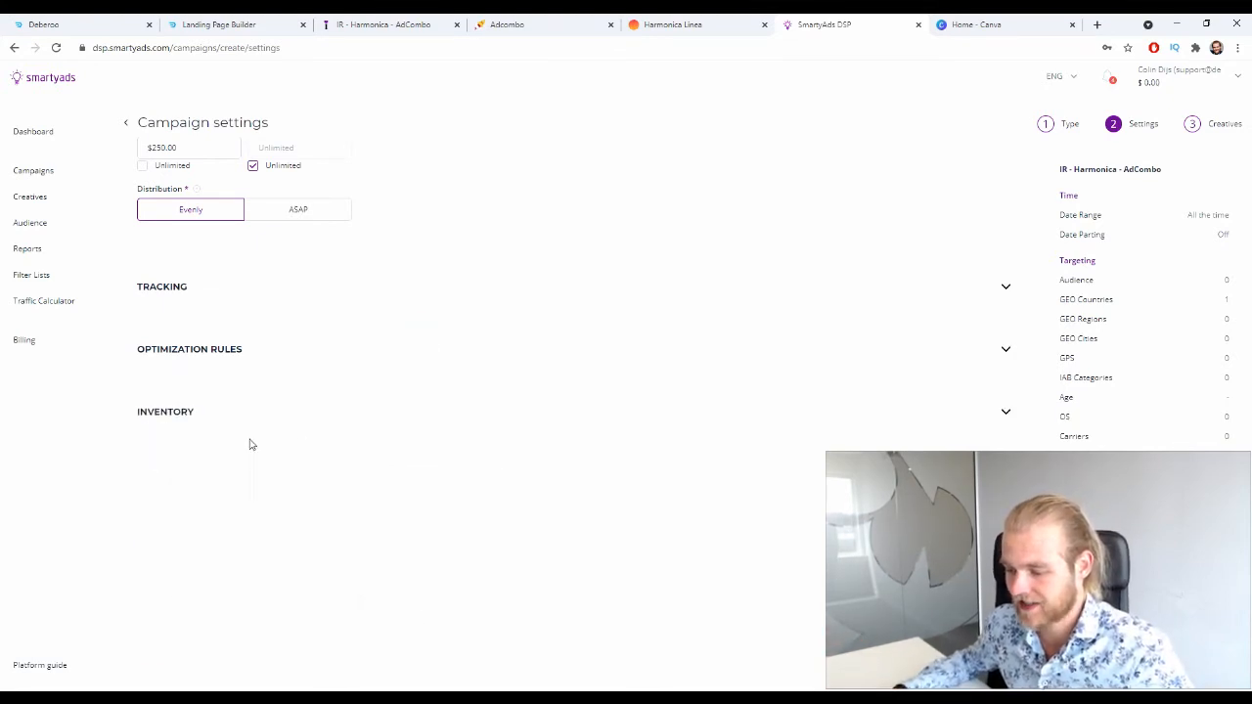
left_click(245, 427)
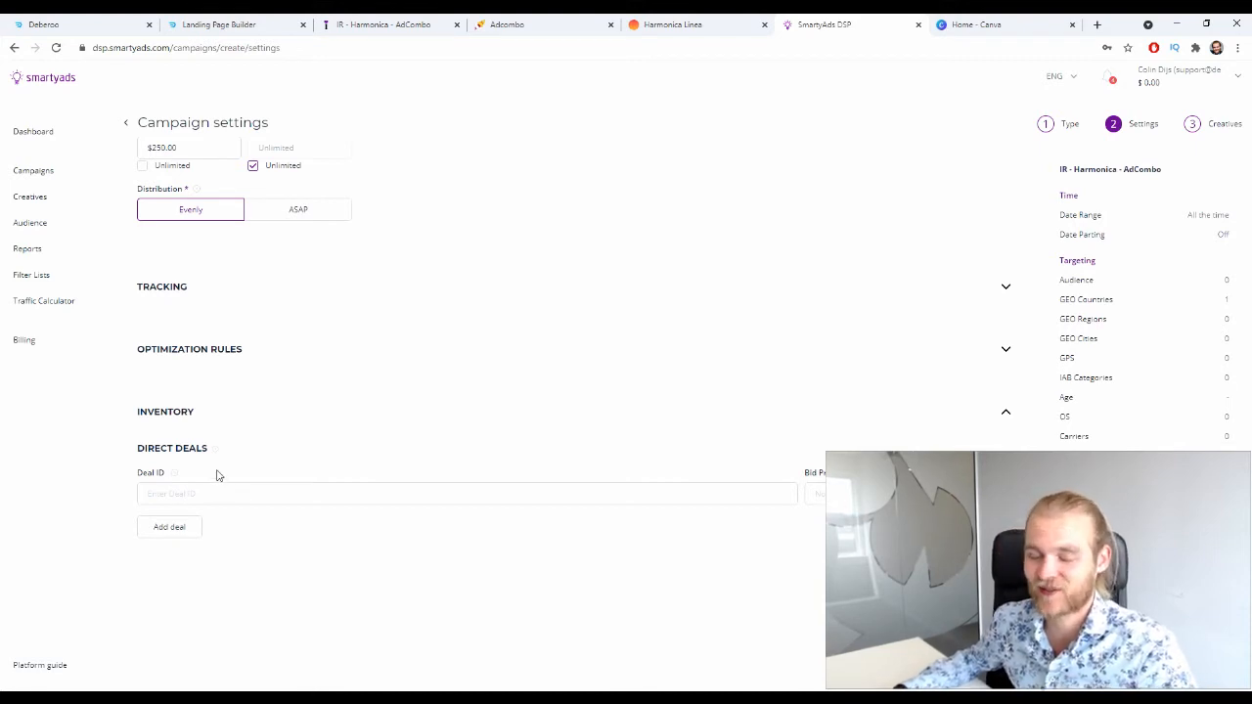
left_click(302, 407)
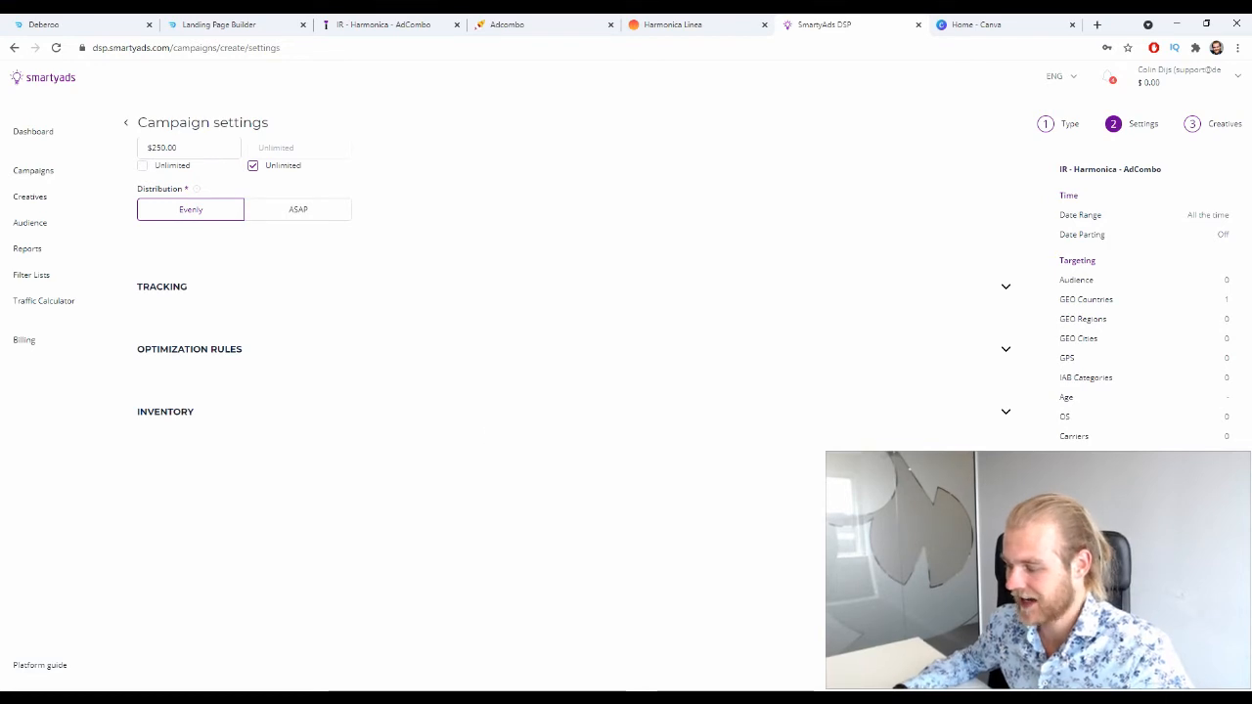
Step: Proceed to the campaign creatives and start a new creative with the Upload option, looking over its form fields
left_click(1144, 665)
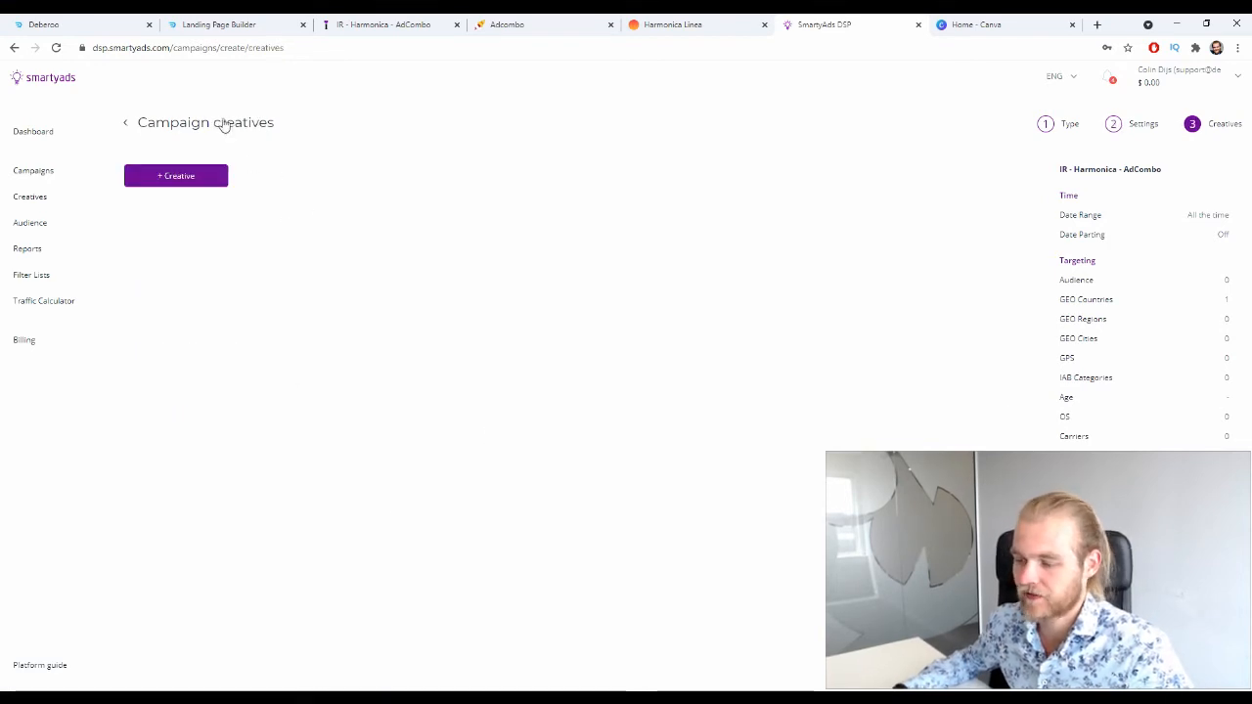
left_click(196, 181)
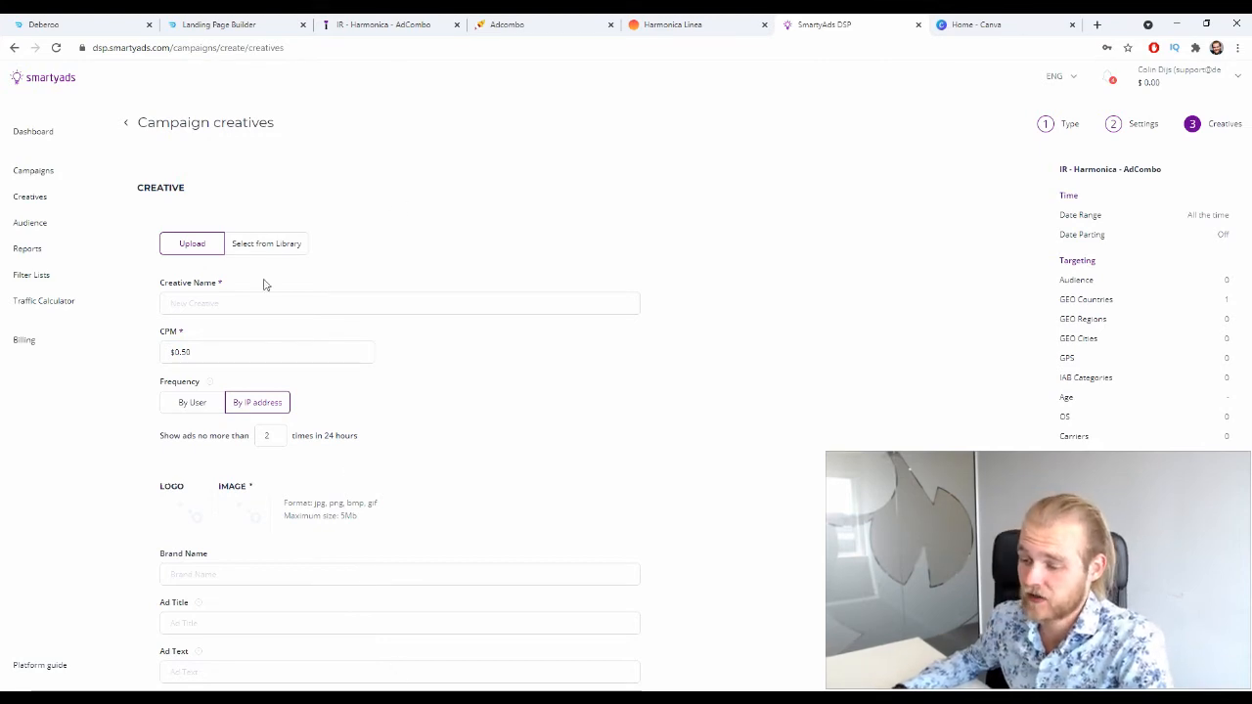
left_click(264, 244)
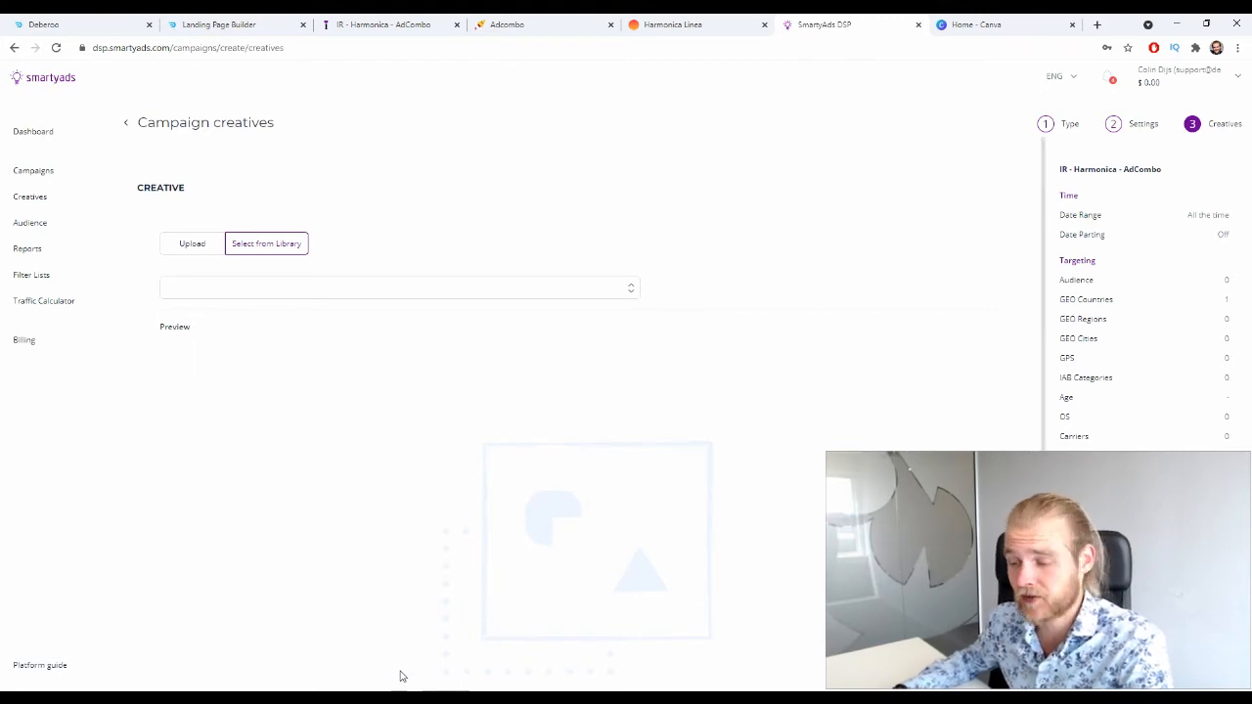
left_click(195, 251)
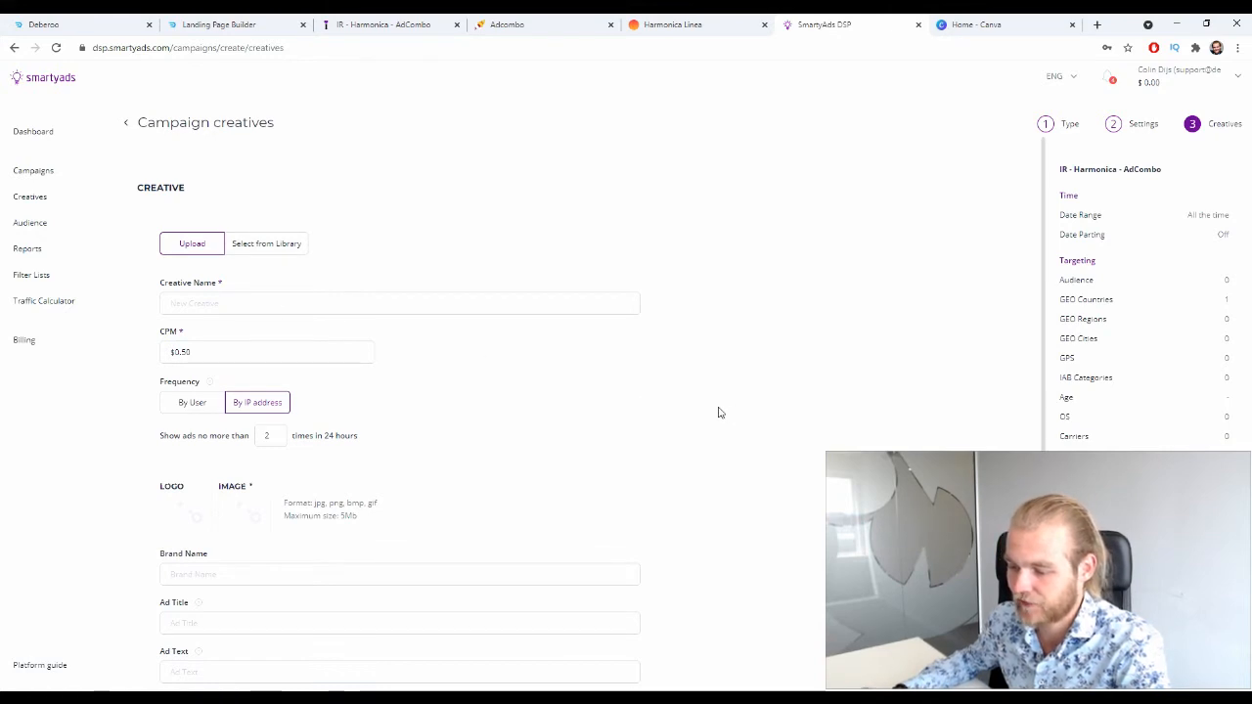
scroll(652, 376, "down", 1)
scroll(647, 372, "down", 1)
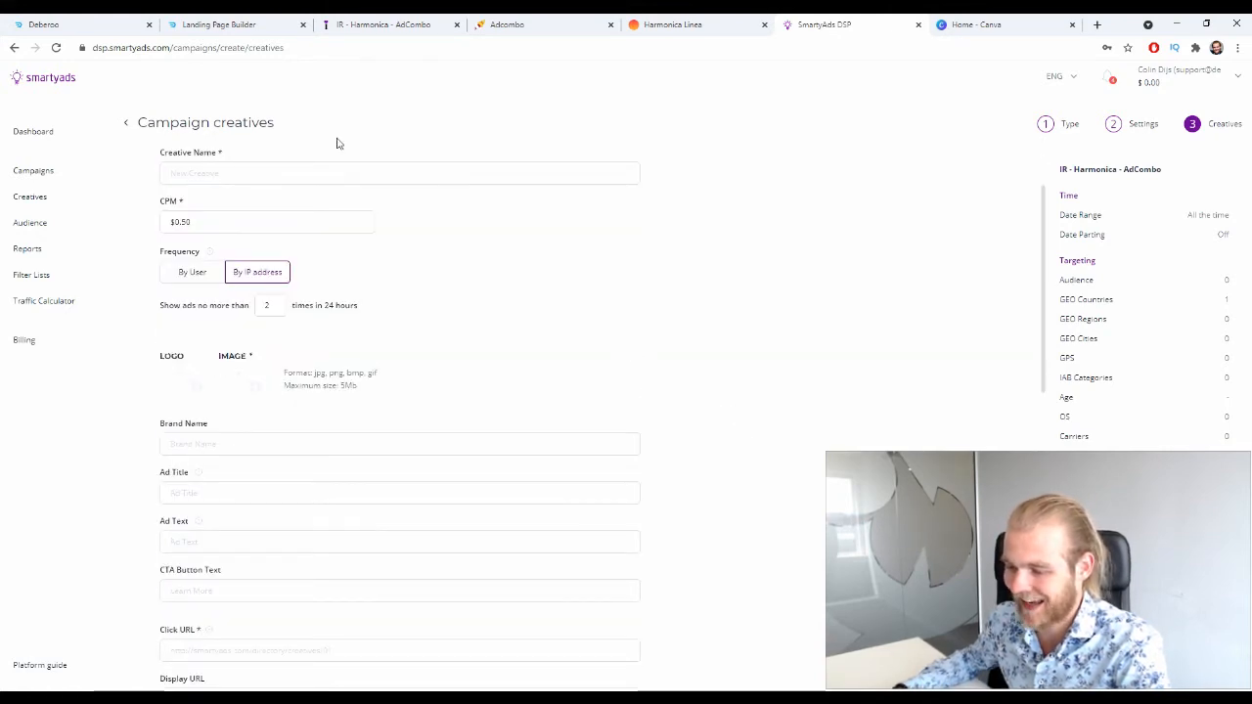
left_click(221, 171)
scroll(656, 372, "up", 2)
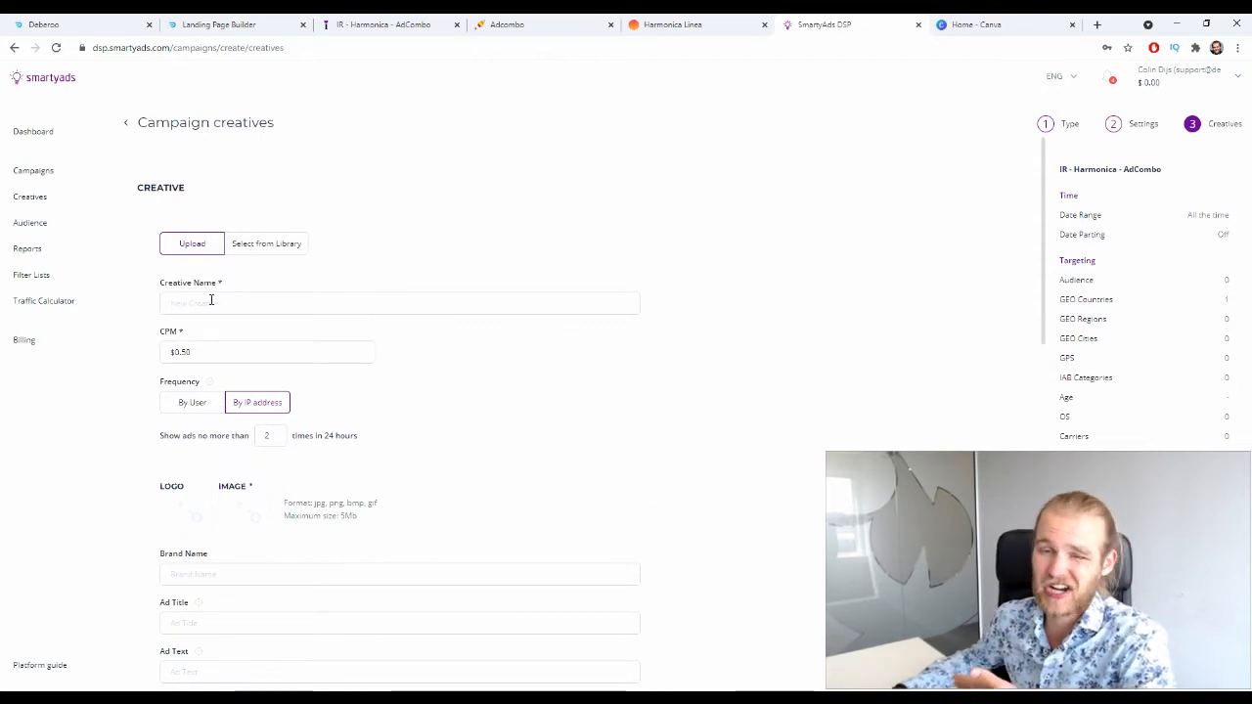
Step: Name the new creative "Harmonica Ireland Ad 1"
left_click(215, 300)
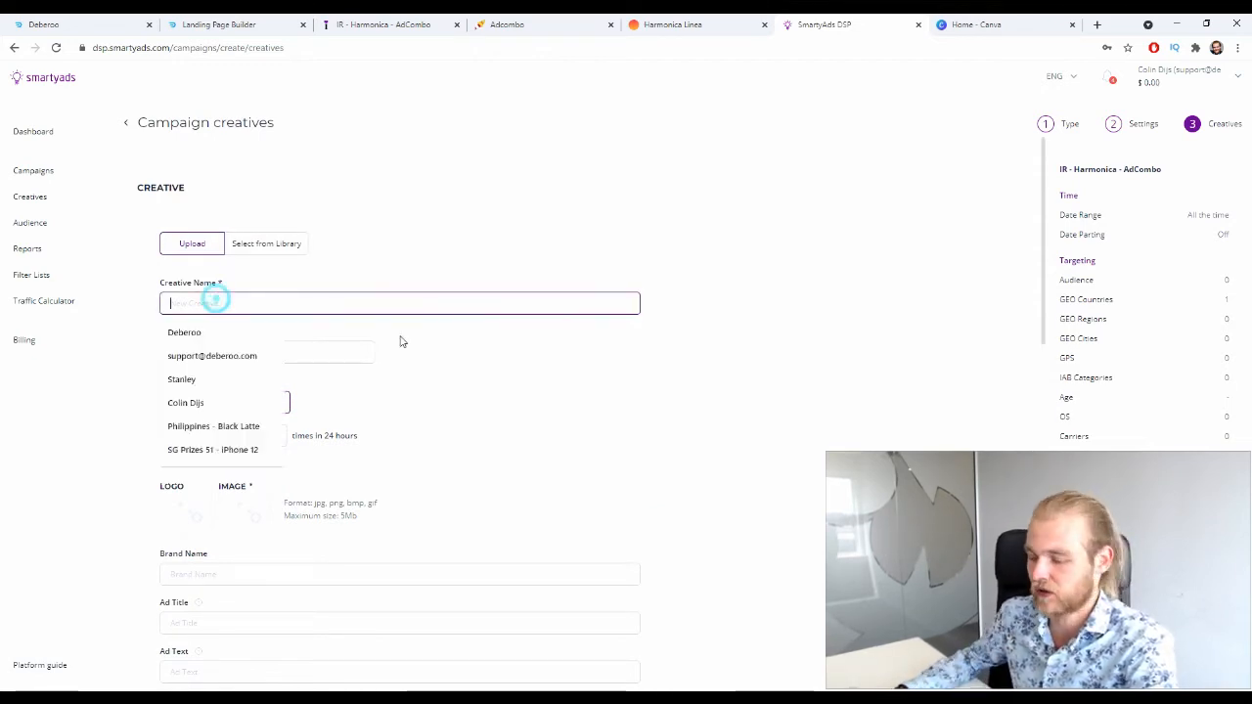
type("Harm")
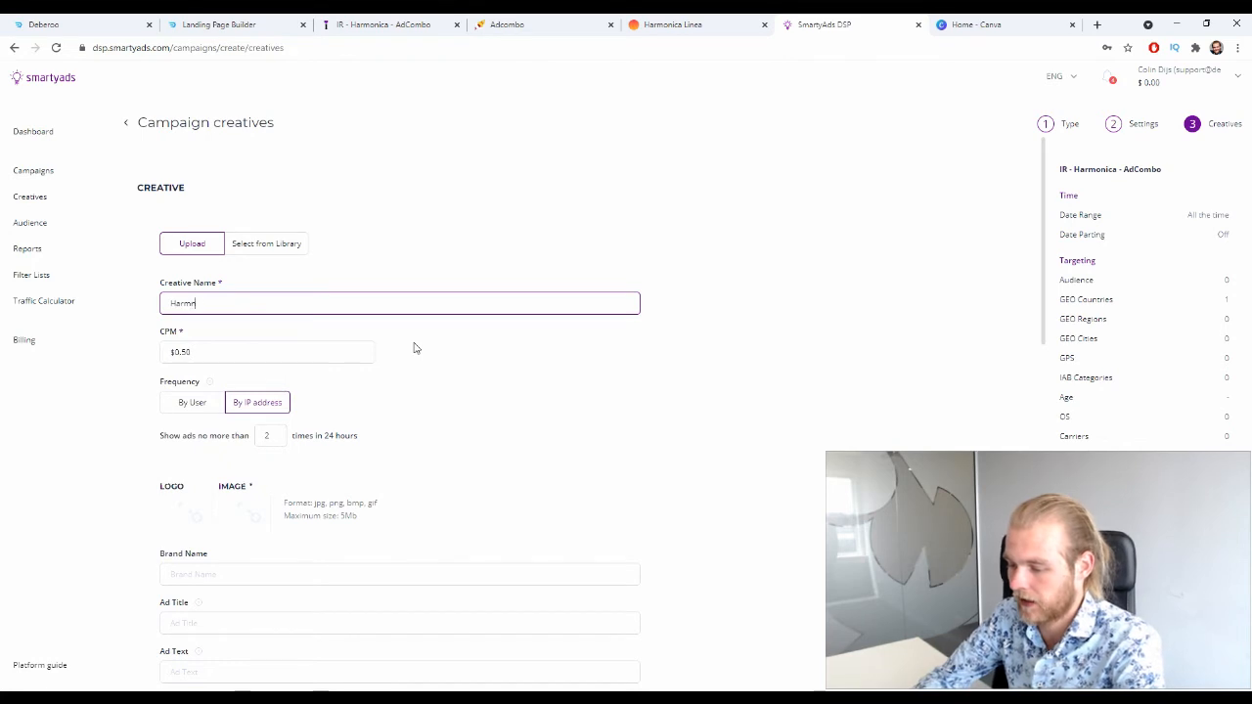
type("onica Ir")
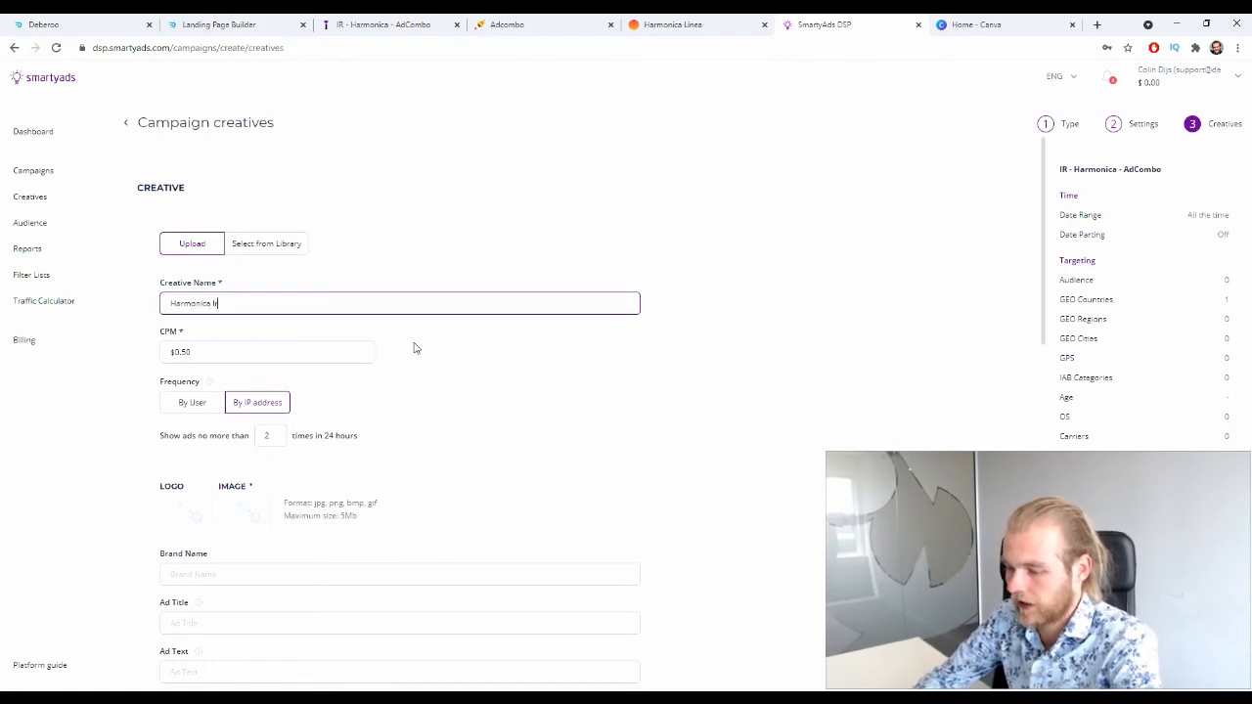
type("eland Ad")
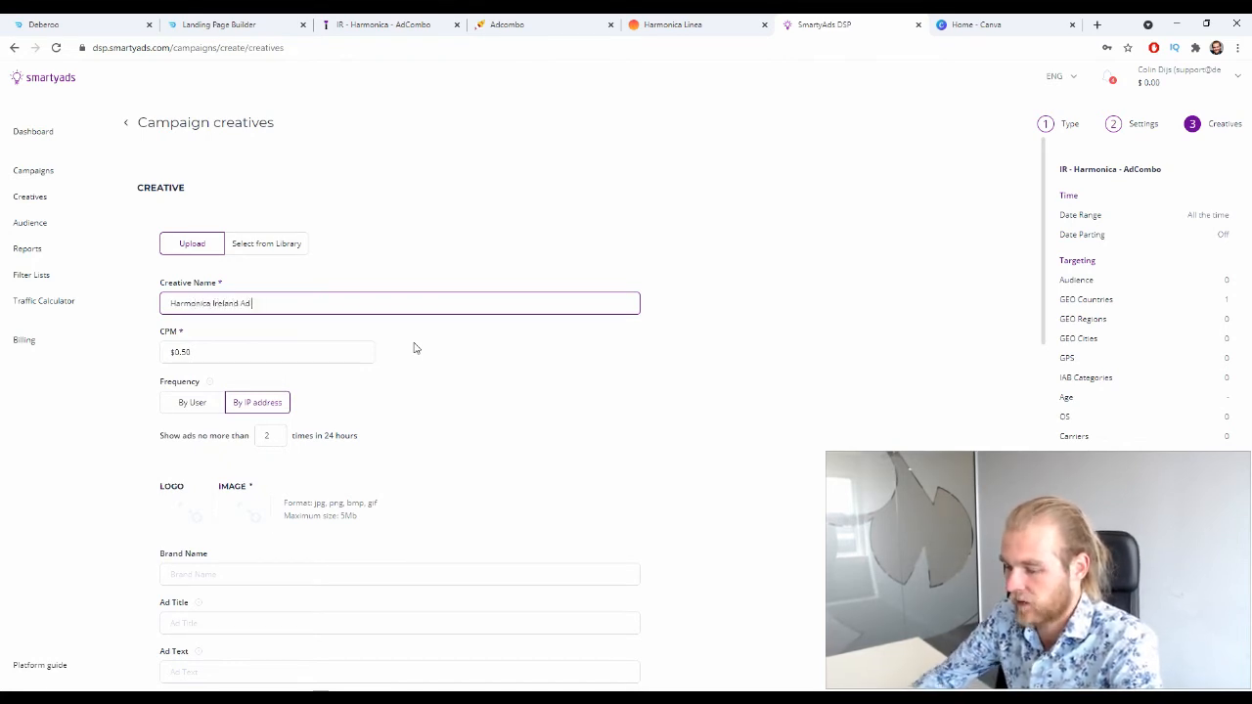
type(" 1")
Step: Set the creative's frequency capping to By User, keeping the limit of 2 times in 24 hours
scroll(355, 342, "down", 1)
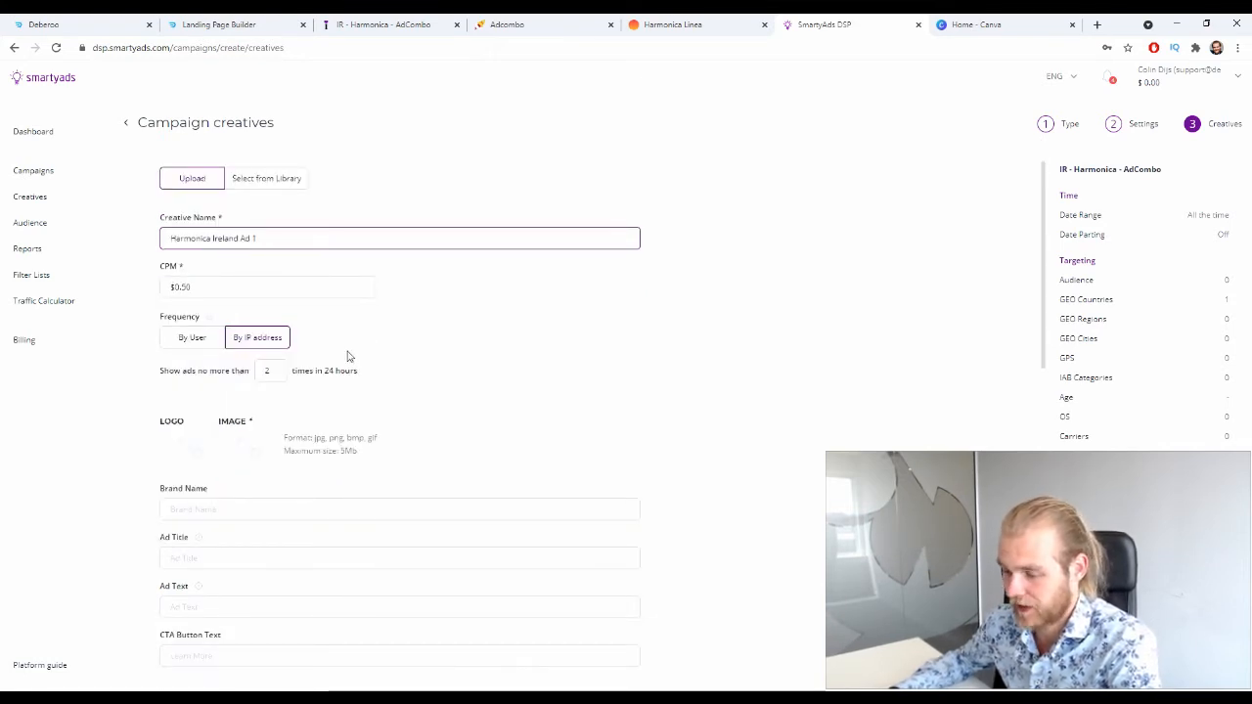
scroll(347, 357, "down", 1)
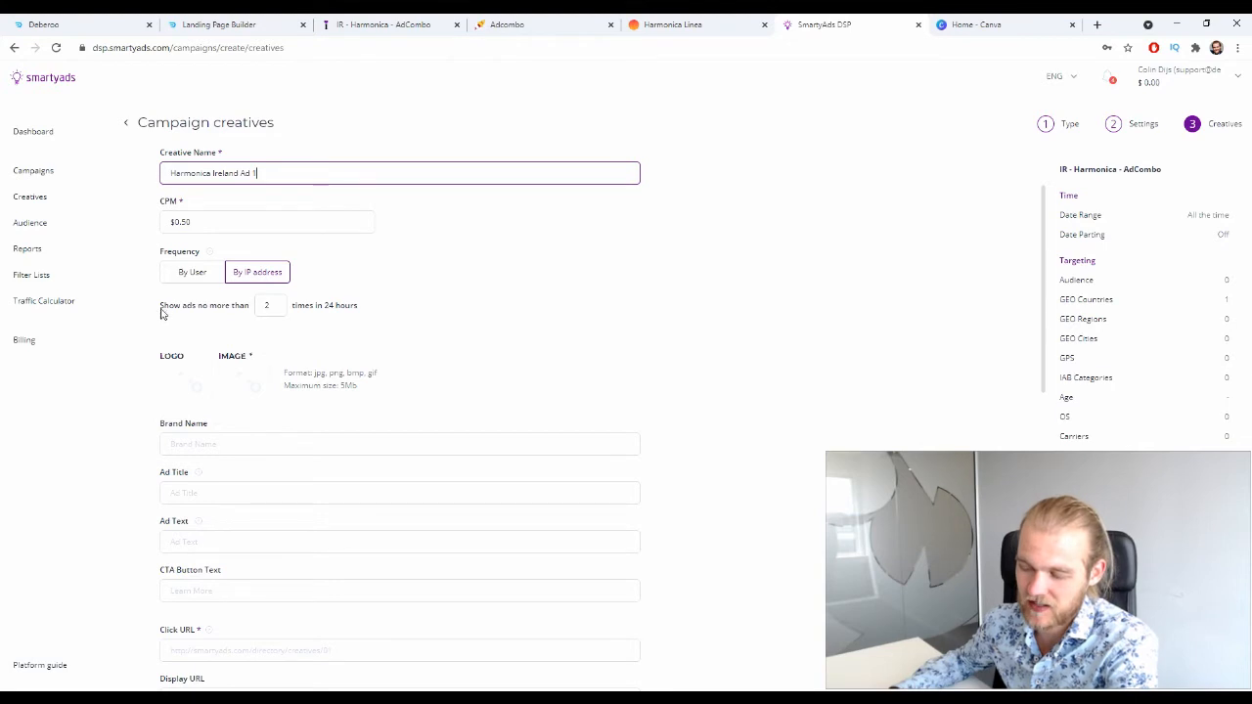
left_click(188, 272)
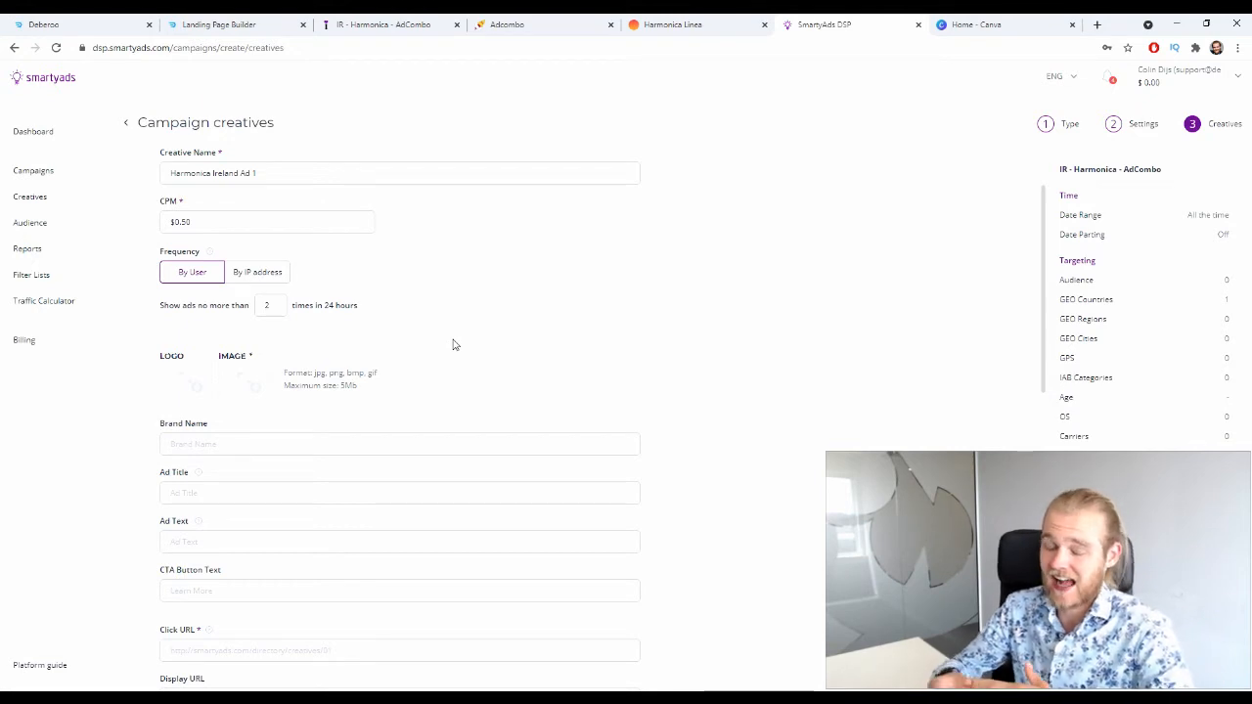
left_click(259, 267)
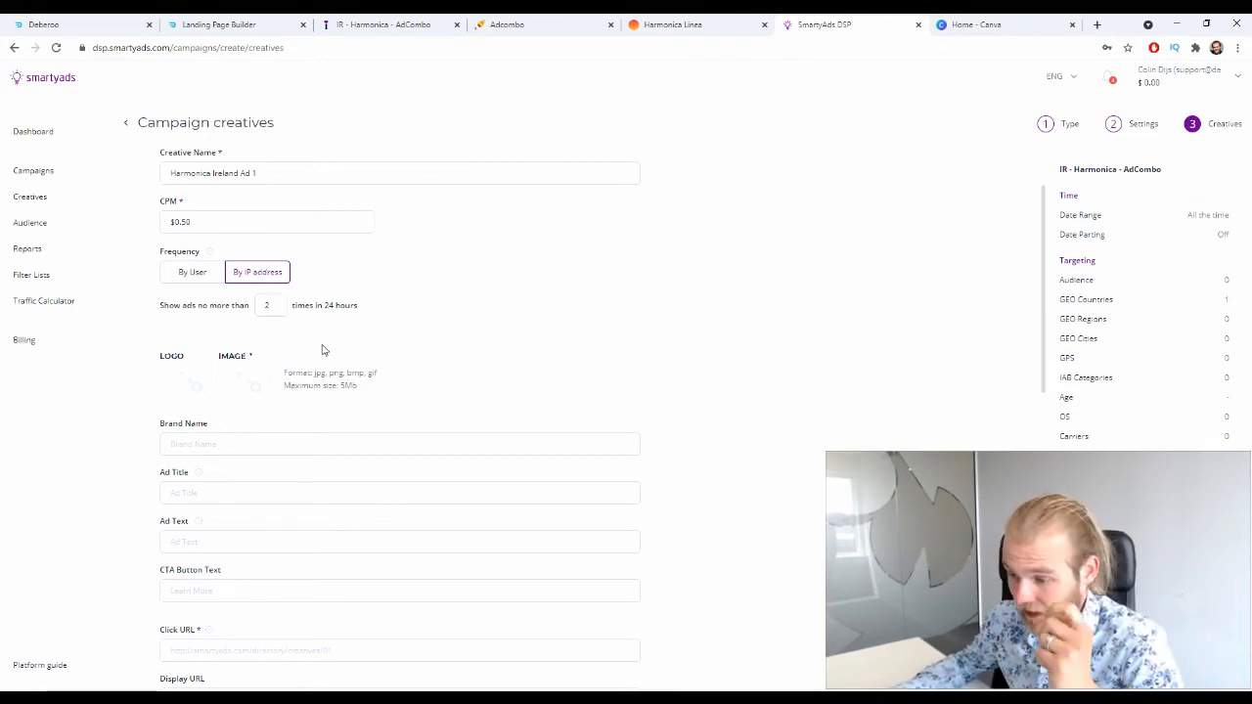
left_click(204, 270)
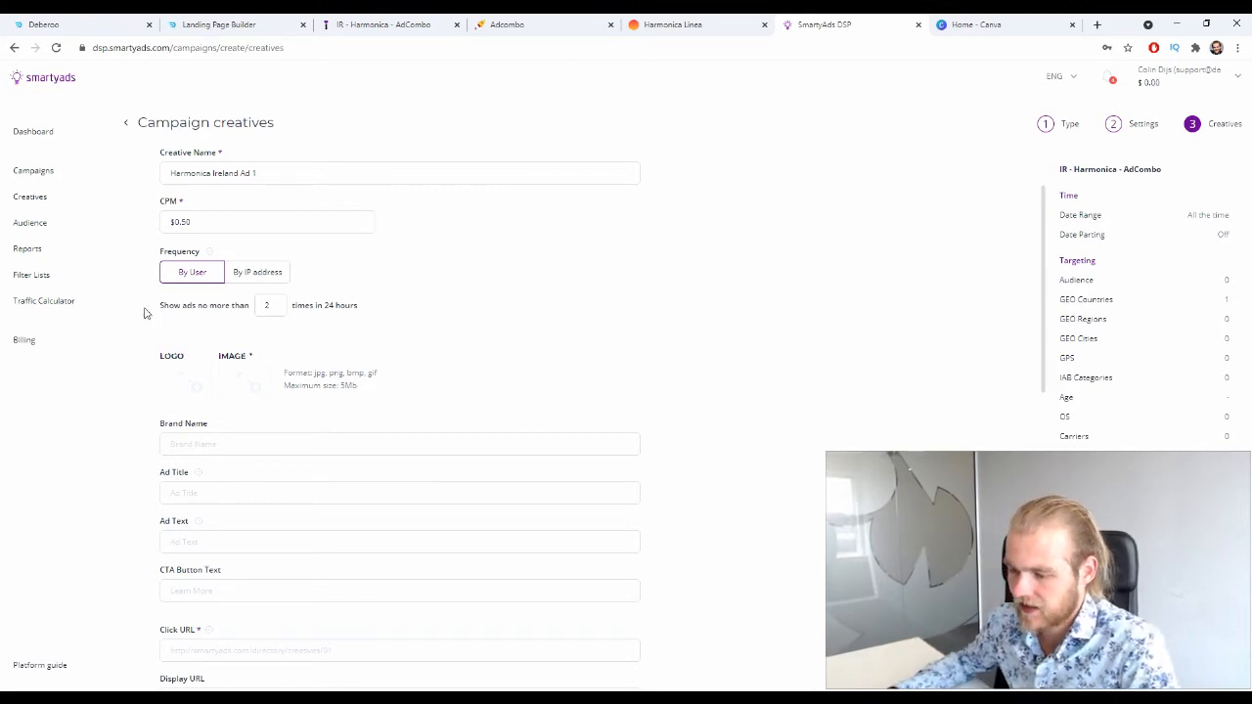
left_click_drag(162, 310, 259, 315)
left_click(299, 307)
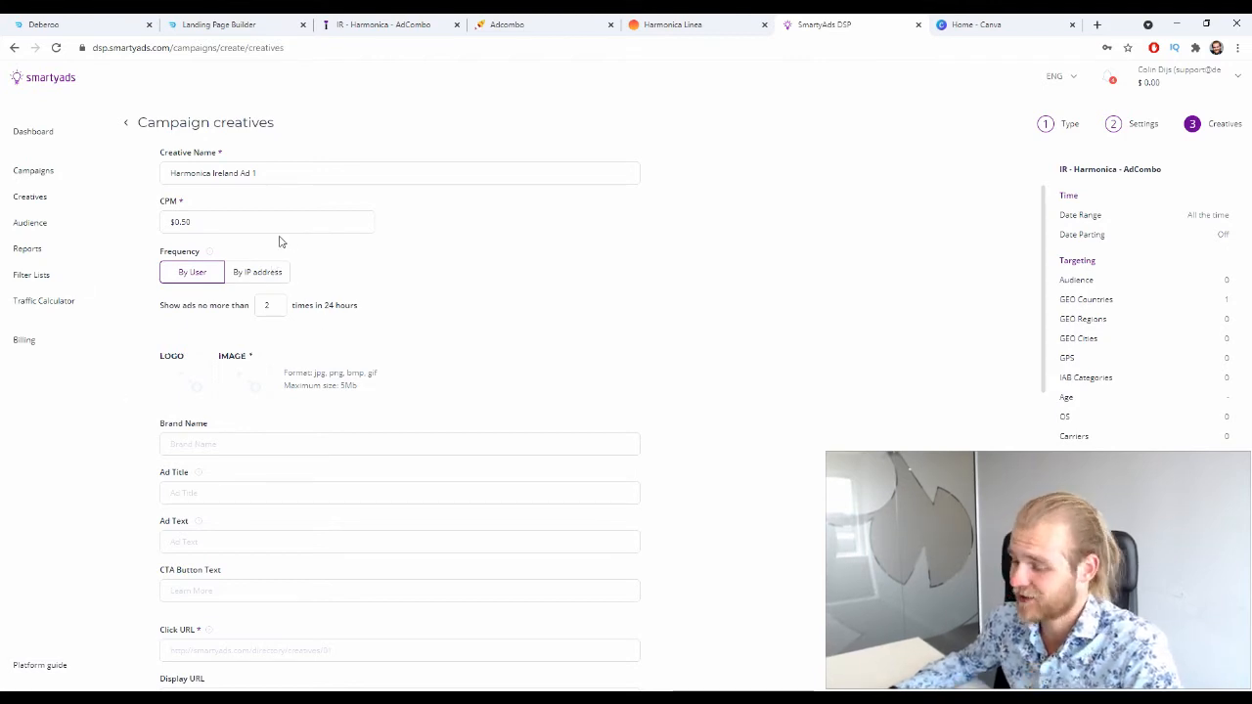
Step: Switch to Canva and create two new custom-size designs, one 1200 x 900 px and one 82 x 82 px
scroll(497, 294, "down", 2)
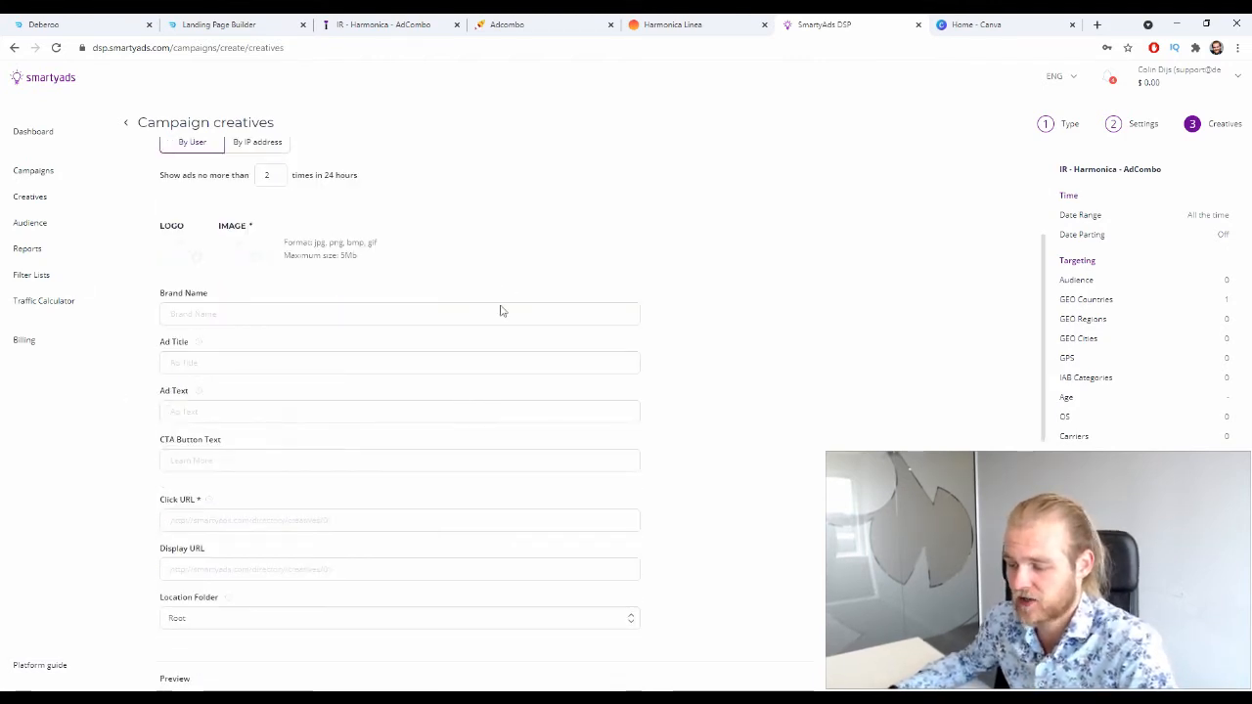
scroll(509, 342, "up", 1)
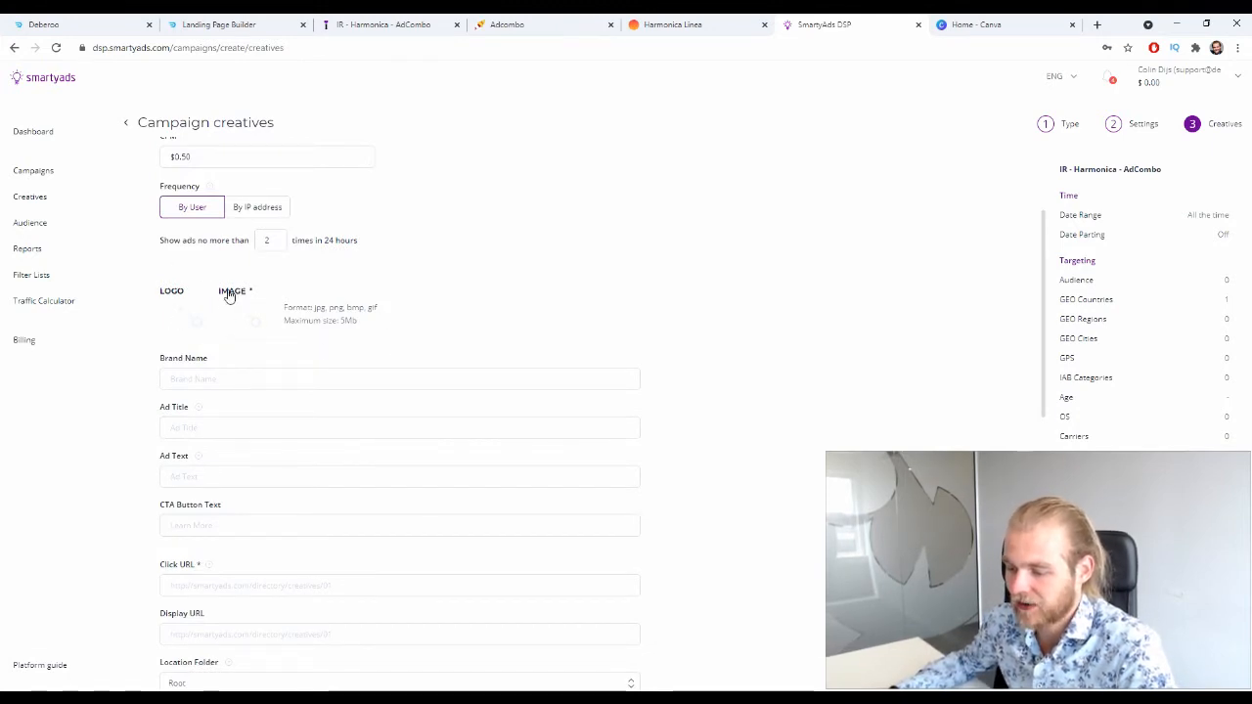
scroll(246, 299, "down", 2)
scroll(248, 304, "up", 2)
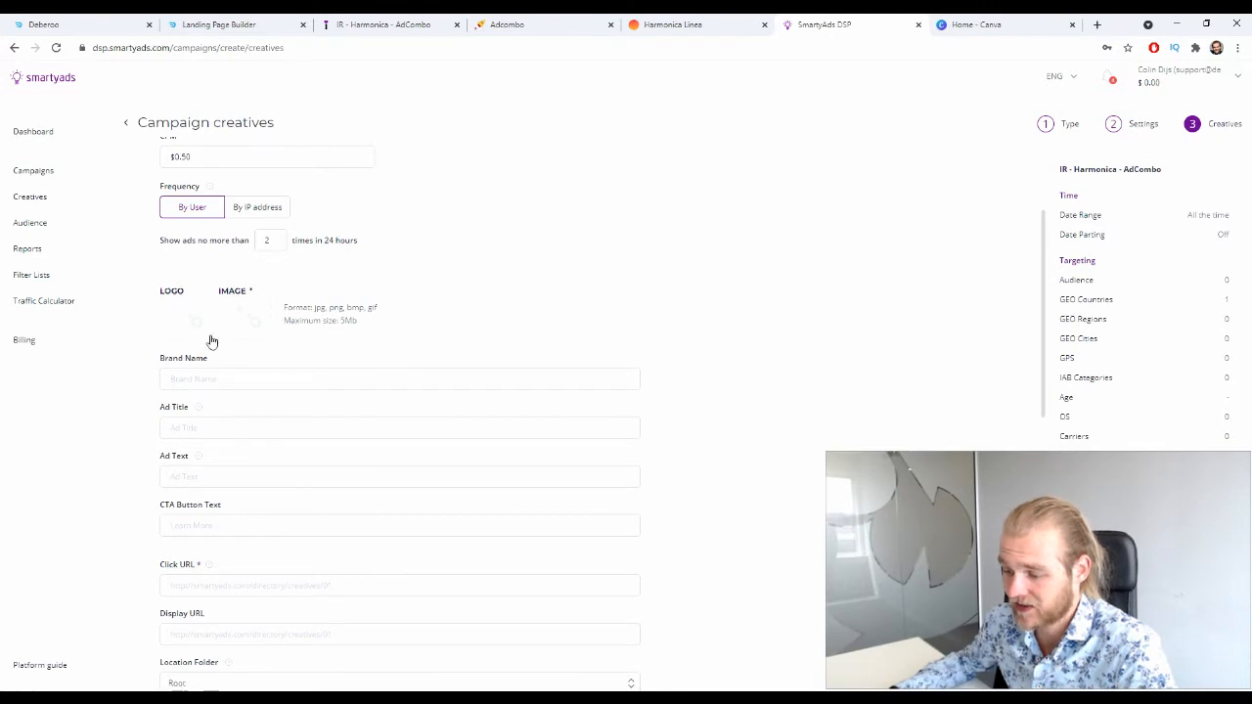
left_click(978, 23)
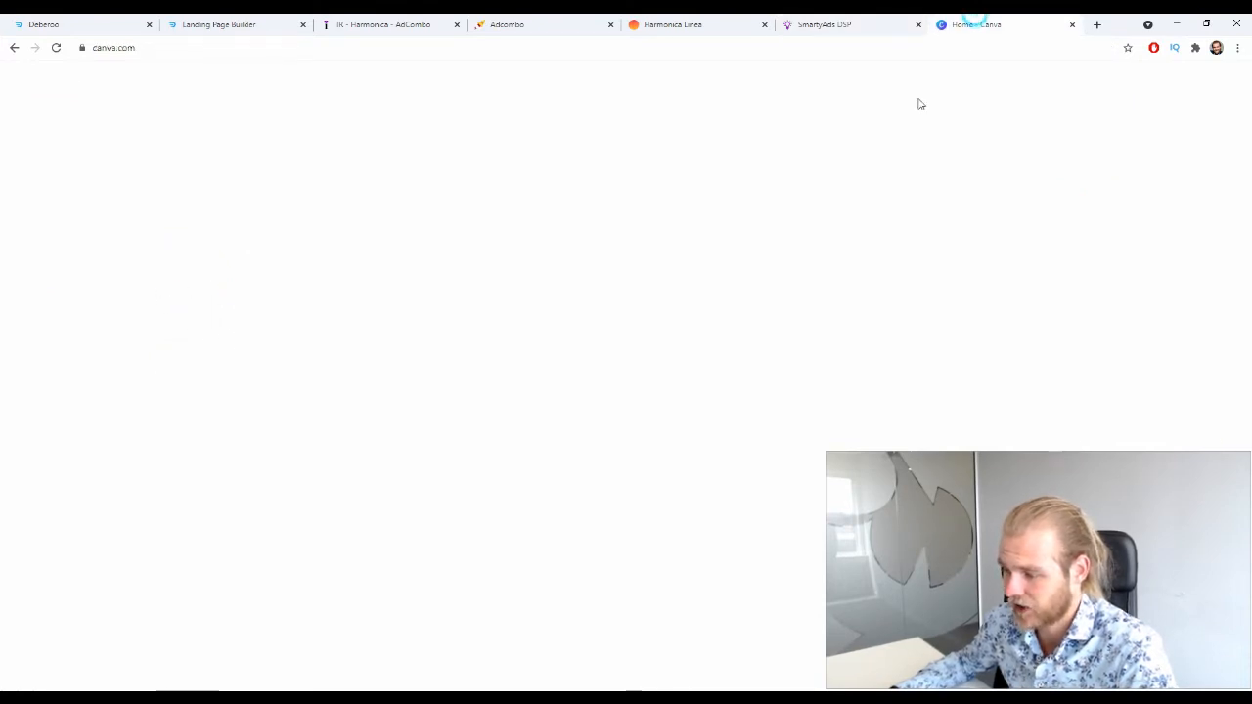
left_click(1150, 83)
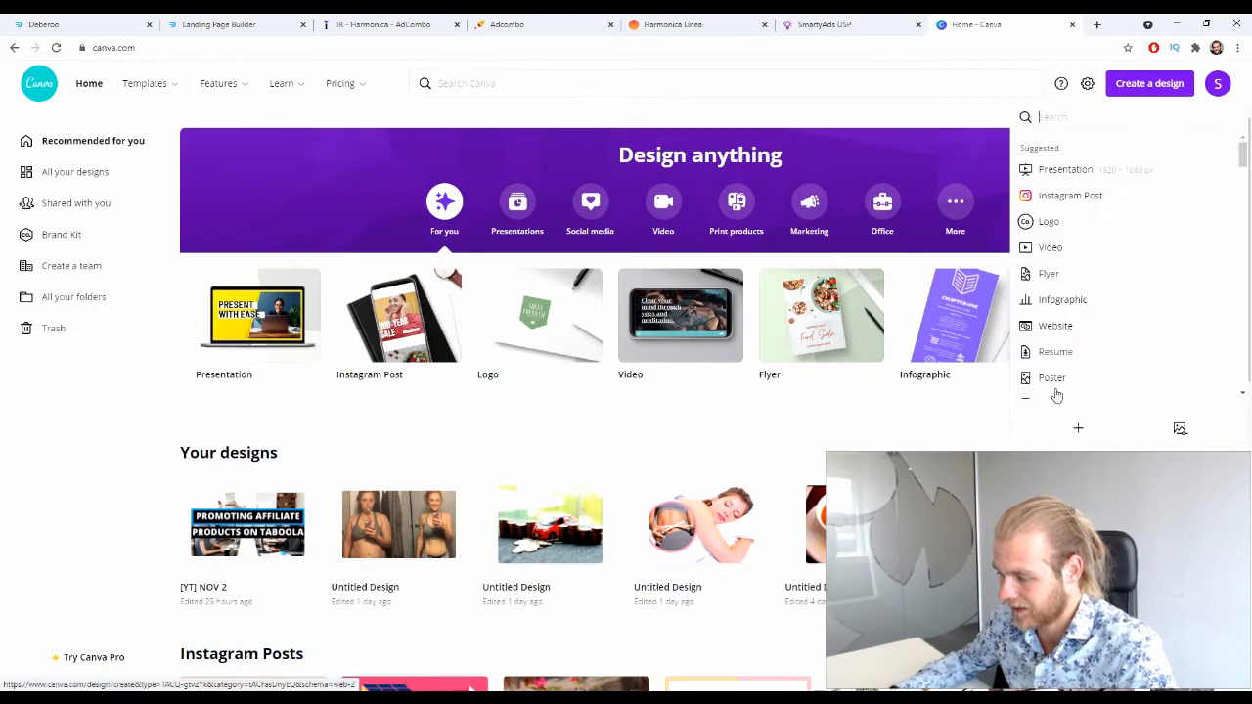
left_click(1079, 431)
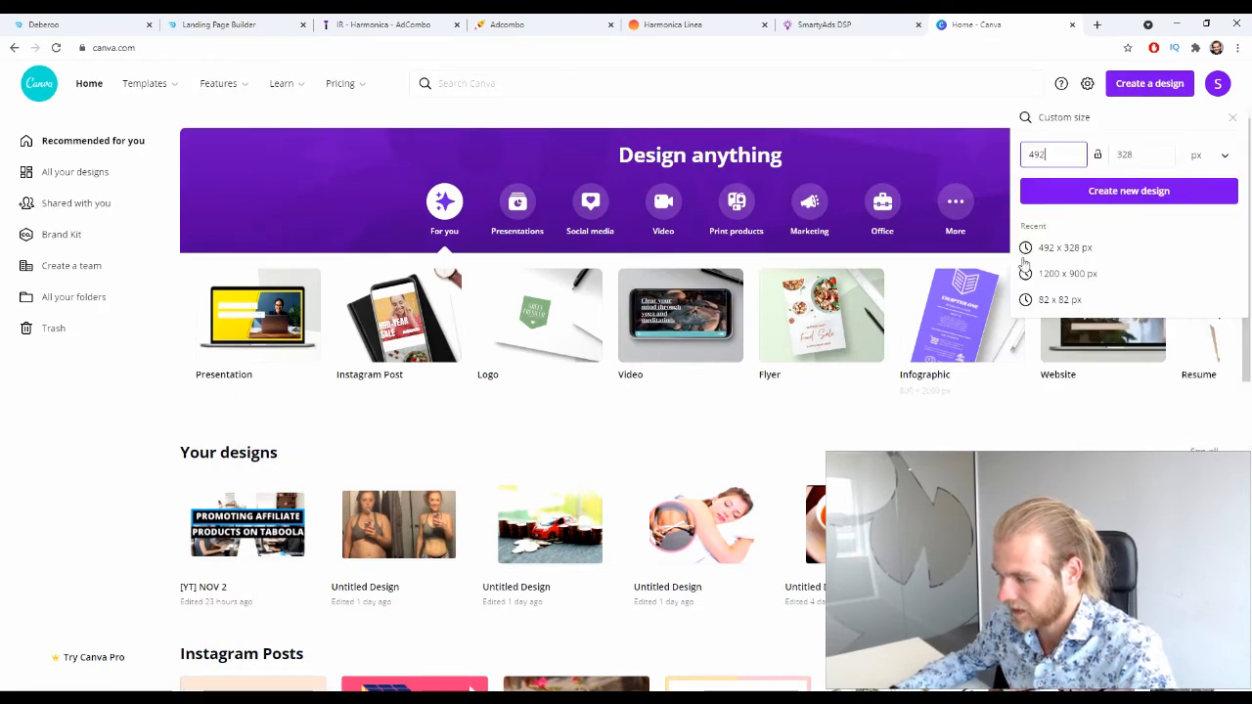
left_click(1090, 276)
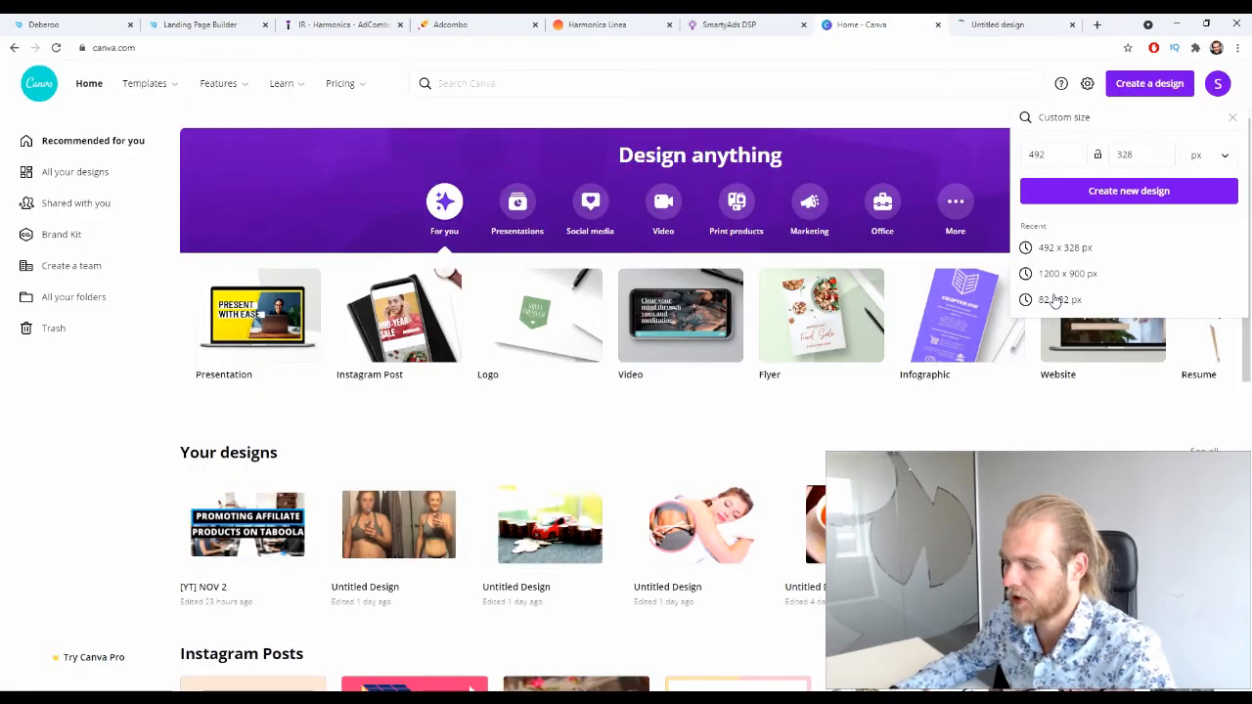
left_click(1055, 300)
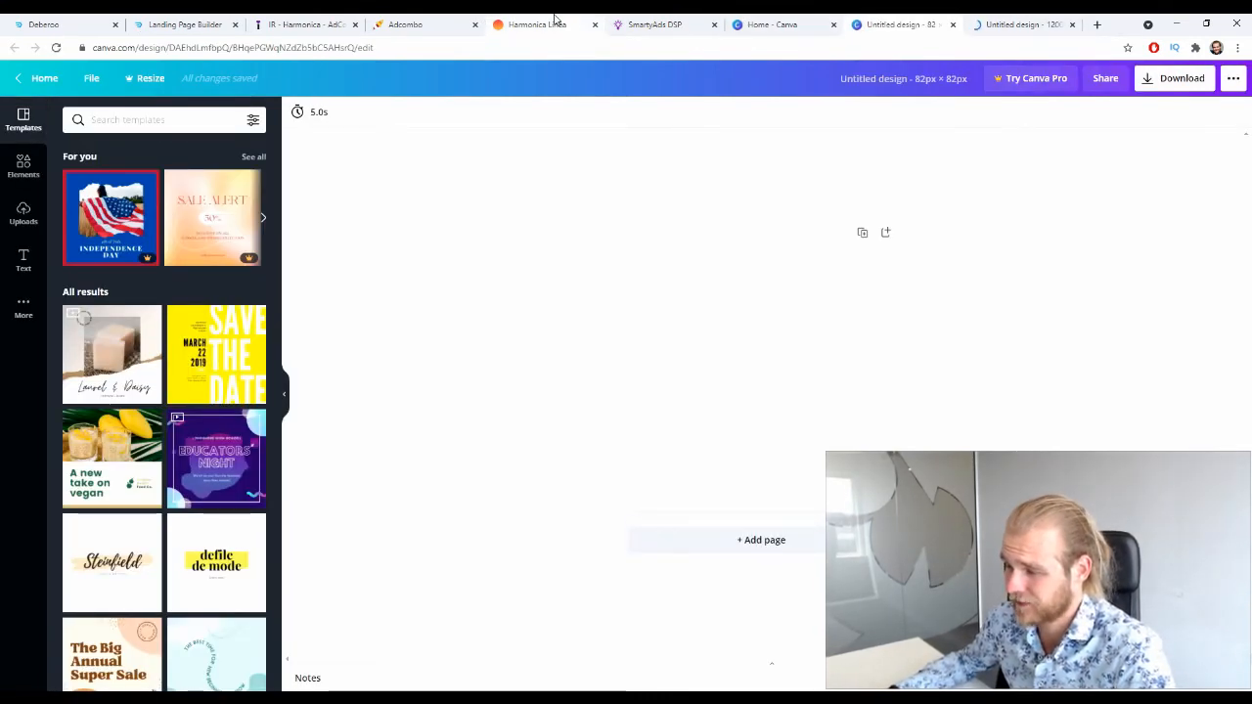
Step: Search Google Images for "harmonica linea" in a new browser tab
left_click(1097, 25)
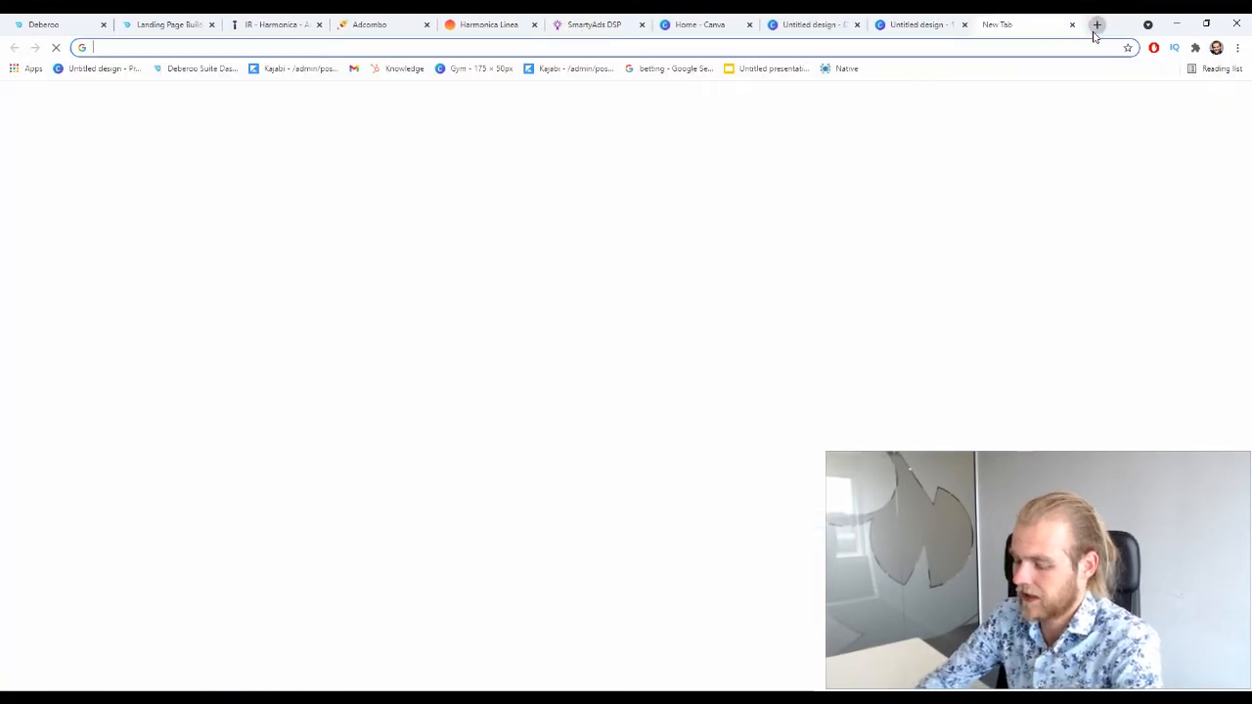
type("ham")
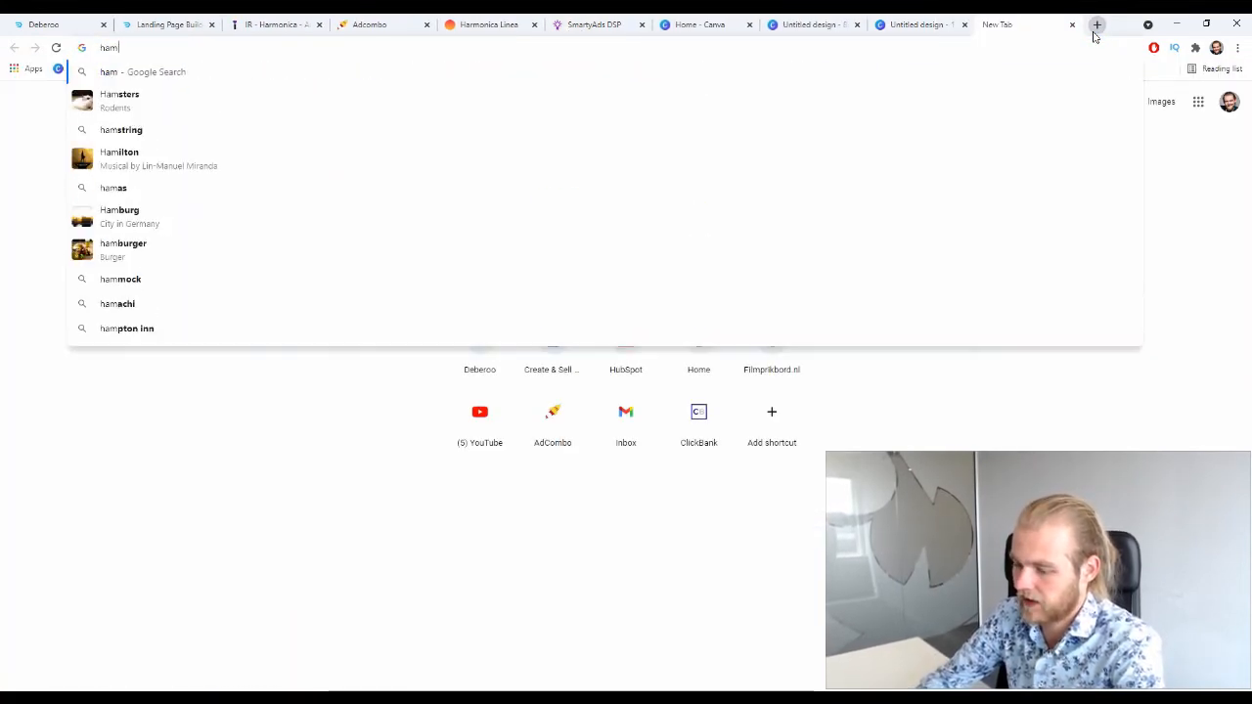
key("BackSpace")
type("rmonica lin")
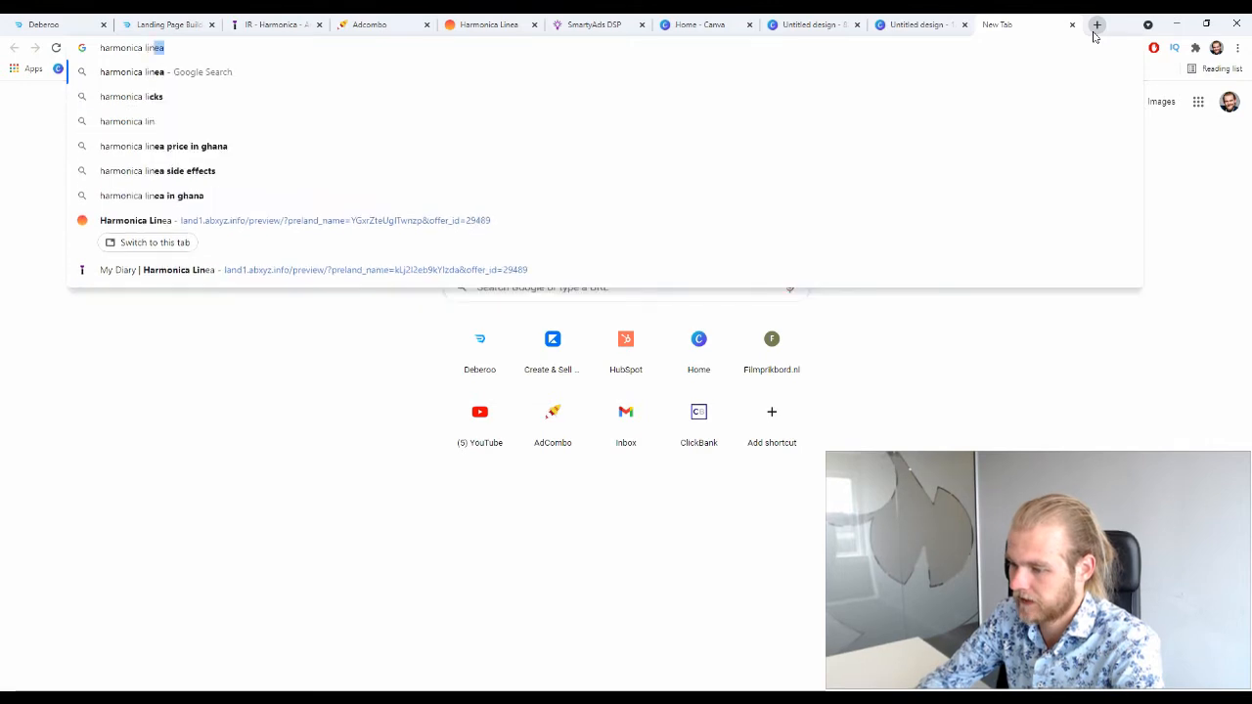
type("ea")
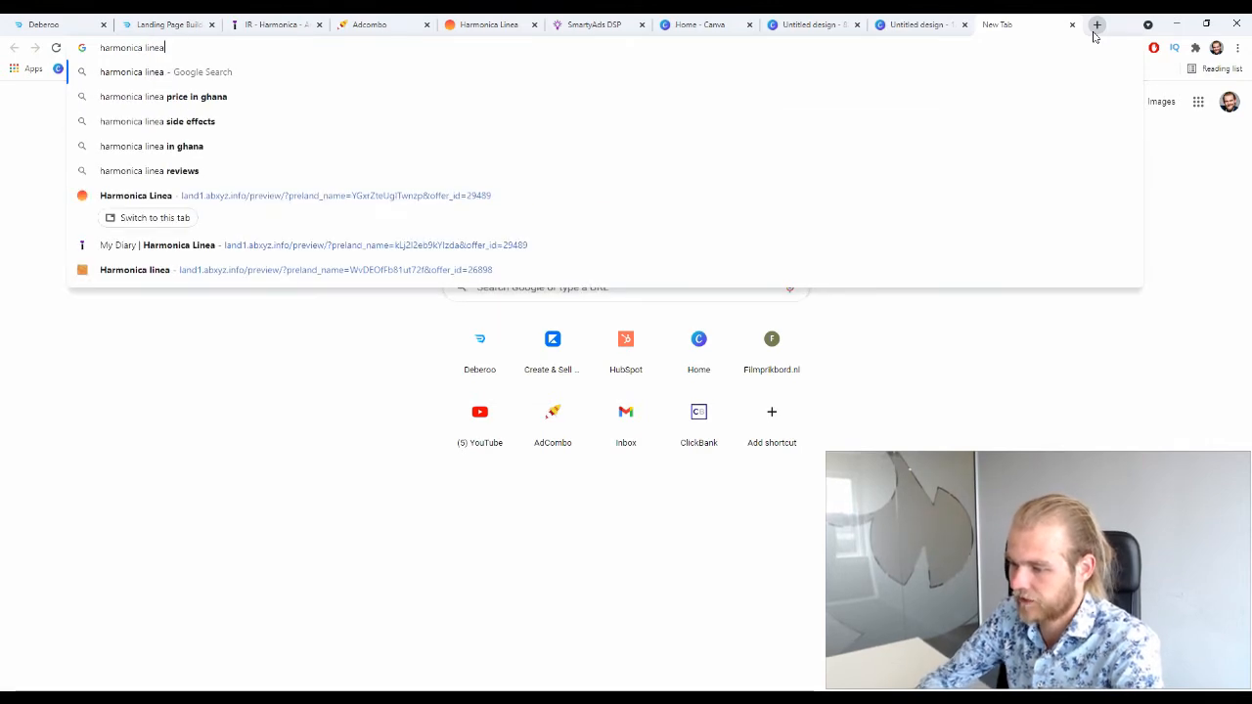
key("Return")
left_click(193, 135)
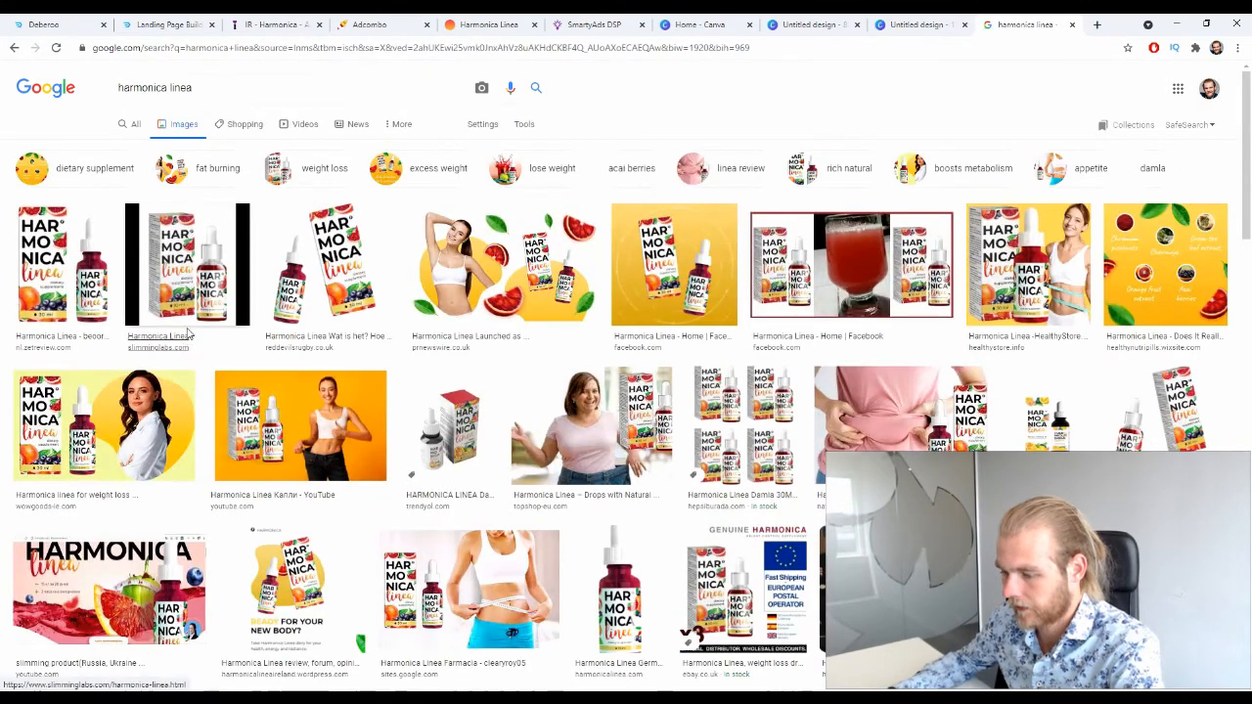
Step: Examine the Harmonica Linea image results for a suitable ad picture, checking the IR - Harmonica - AdCombo landing page for comparison
scroll(200, 333, "down", 2)
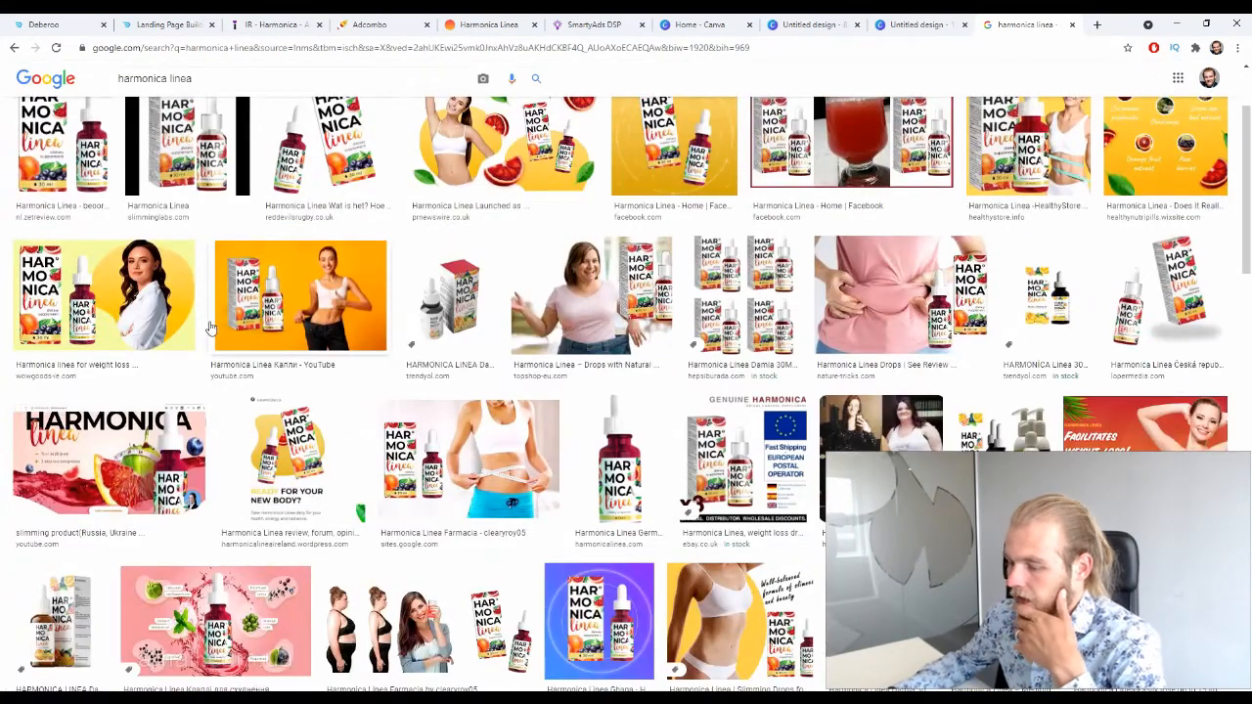
scroll(210, 326, "down", 3)
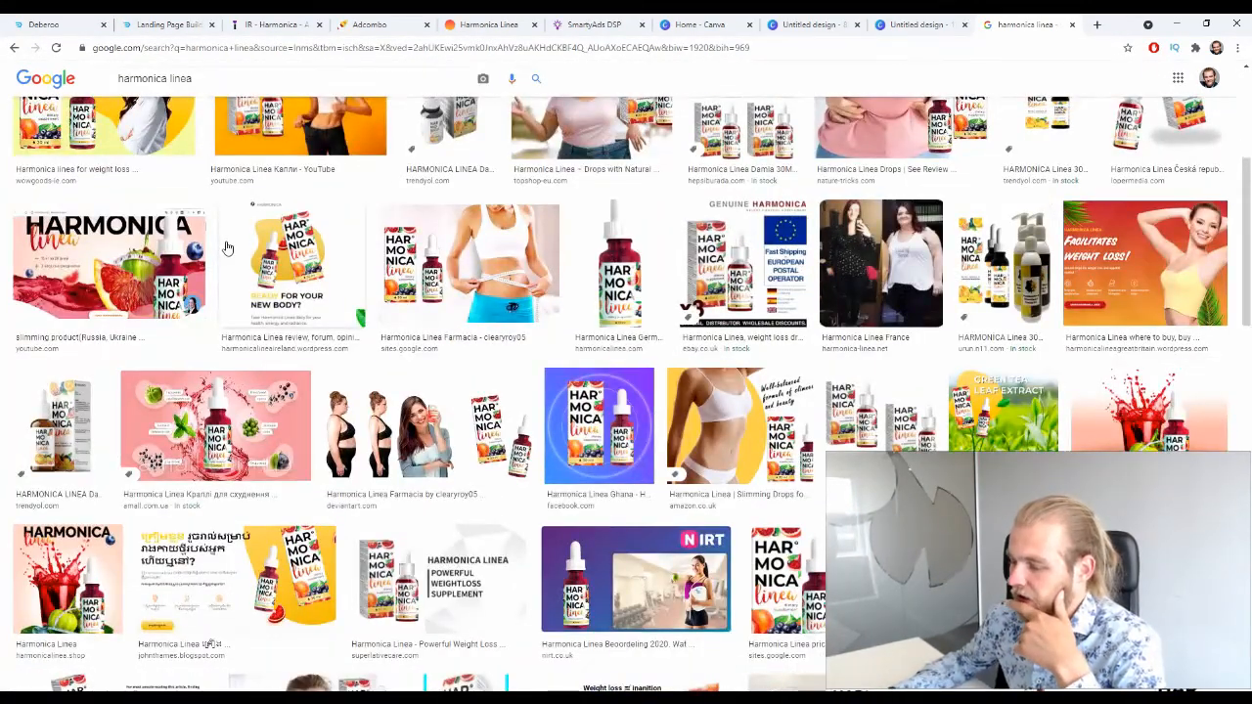
scroll(225, 248, "down", 4)
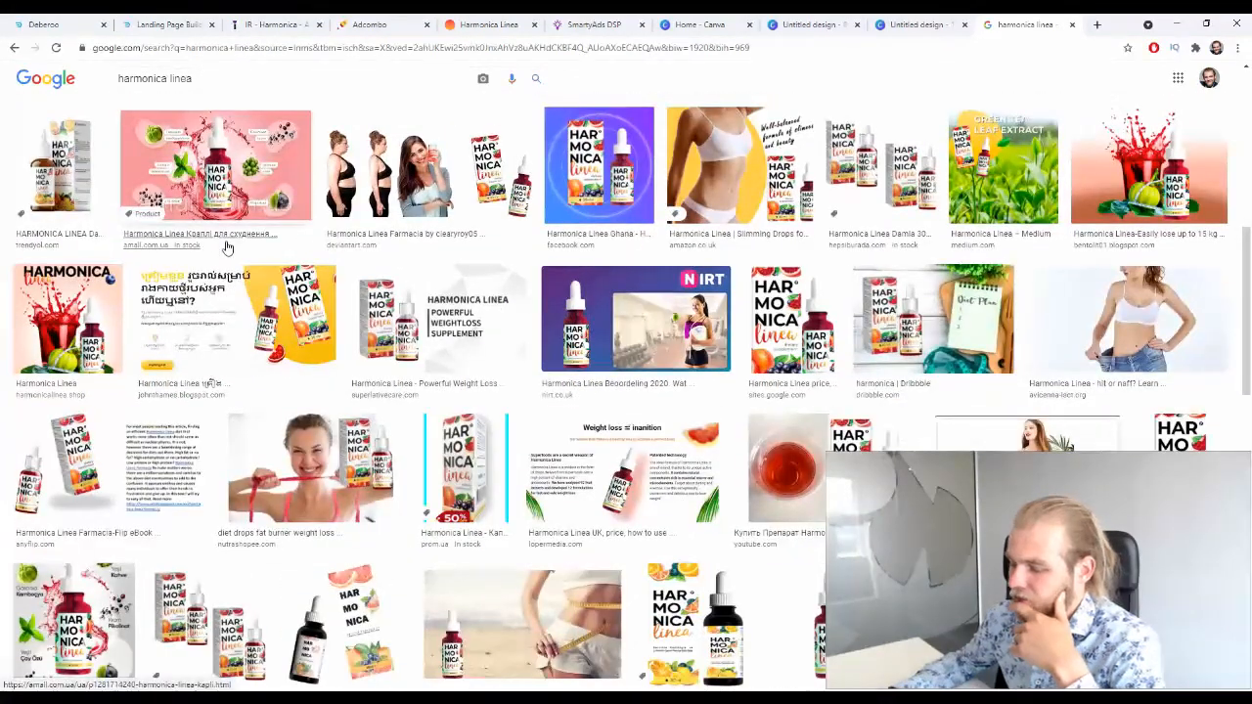
scroll(225, 248, "down", 12)
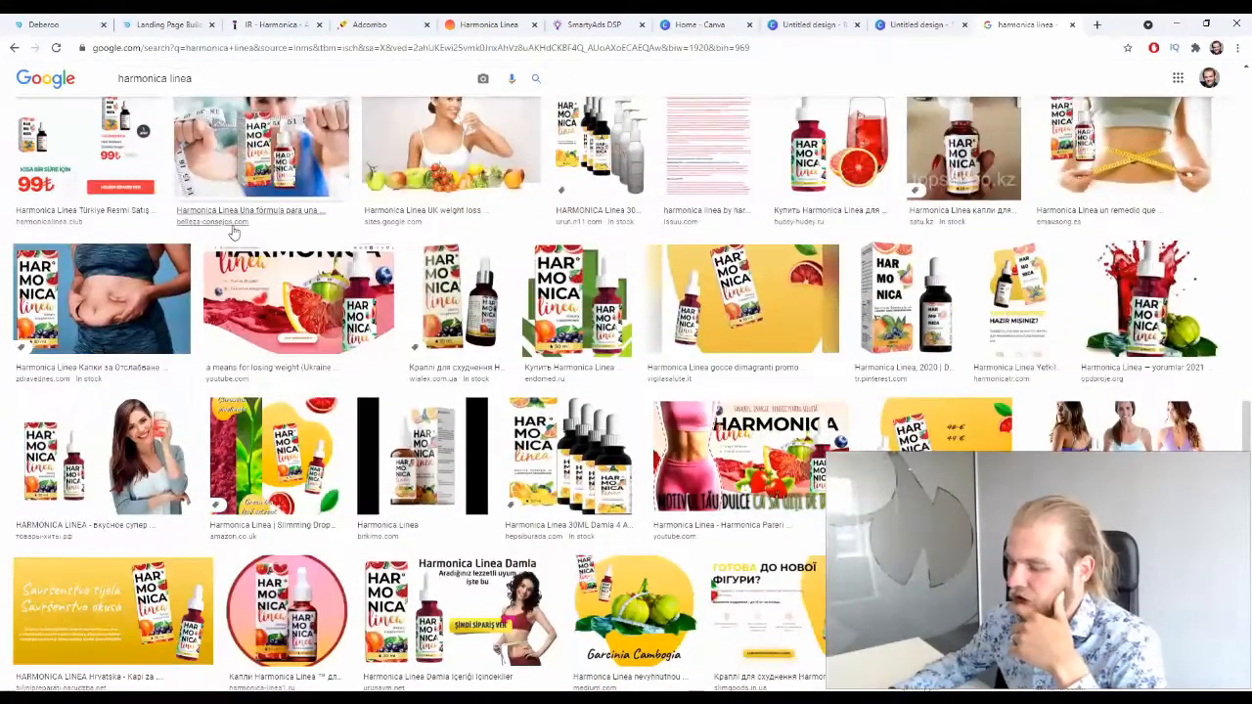
scroll(233, 231, "down", 2)
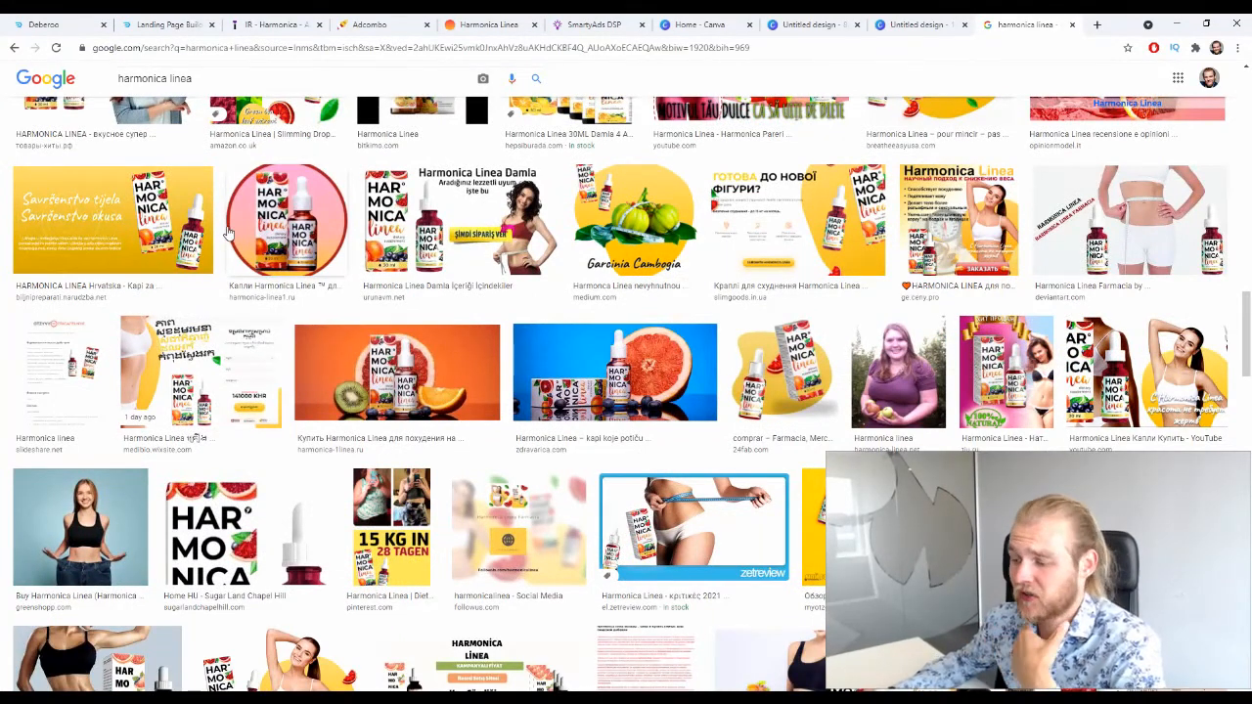
left_click(282, 21)
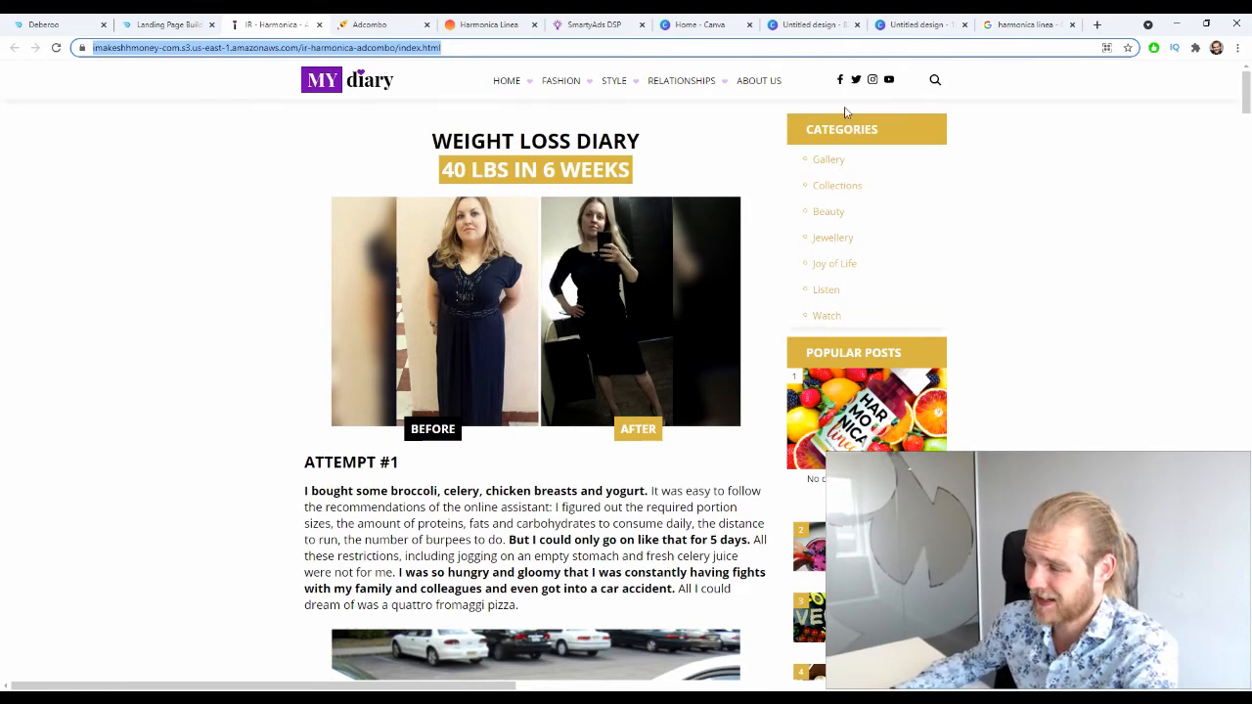
left_click(1037, 22)
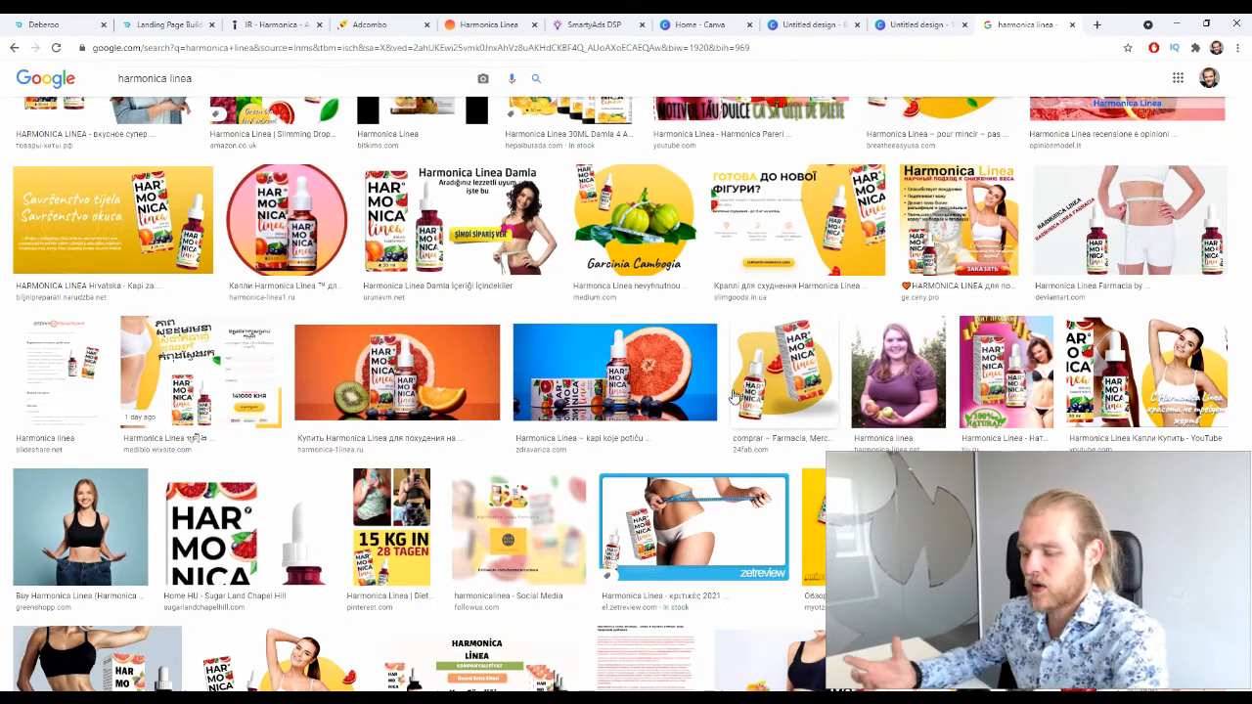
scroll(734, 394, "down", 4)
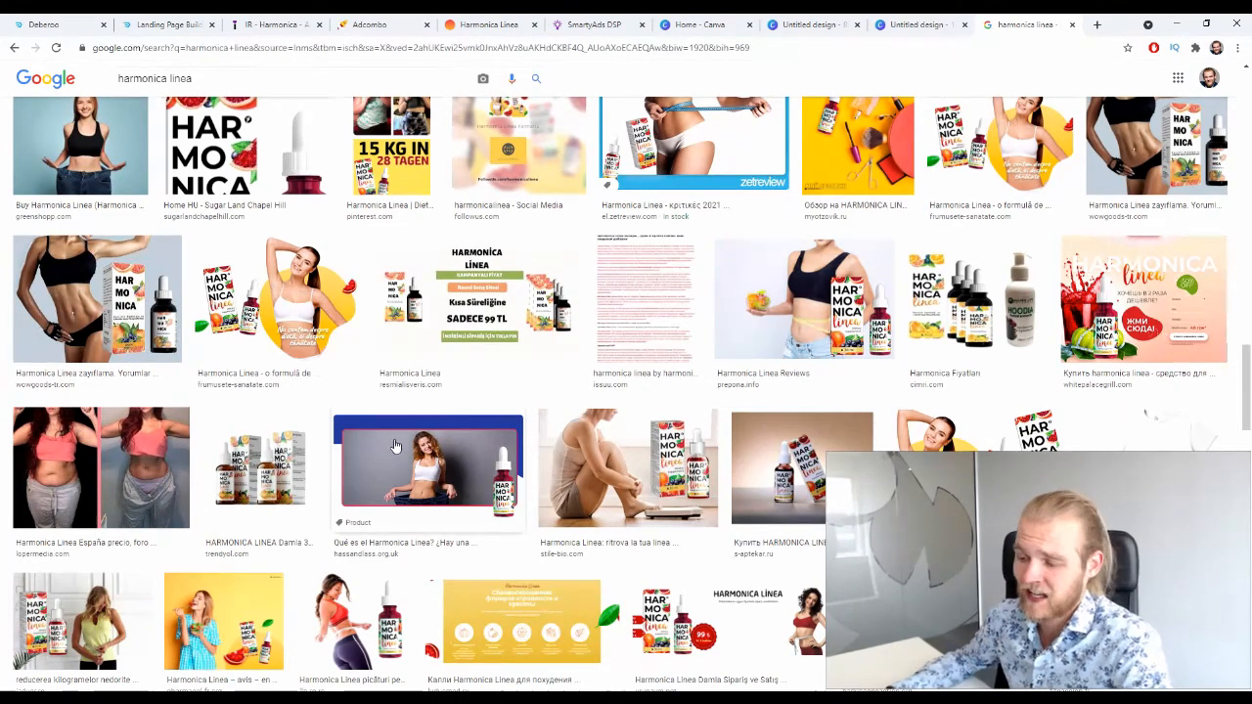
scroll(714, 401, "down", 2)
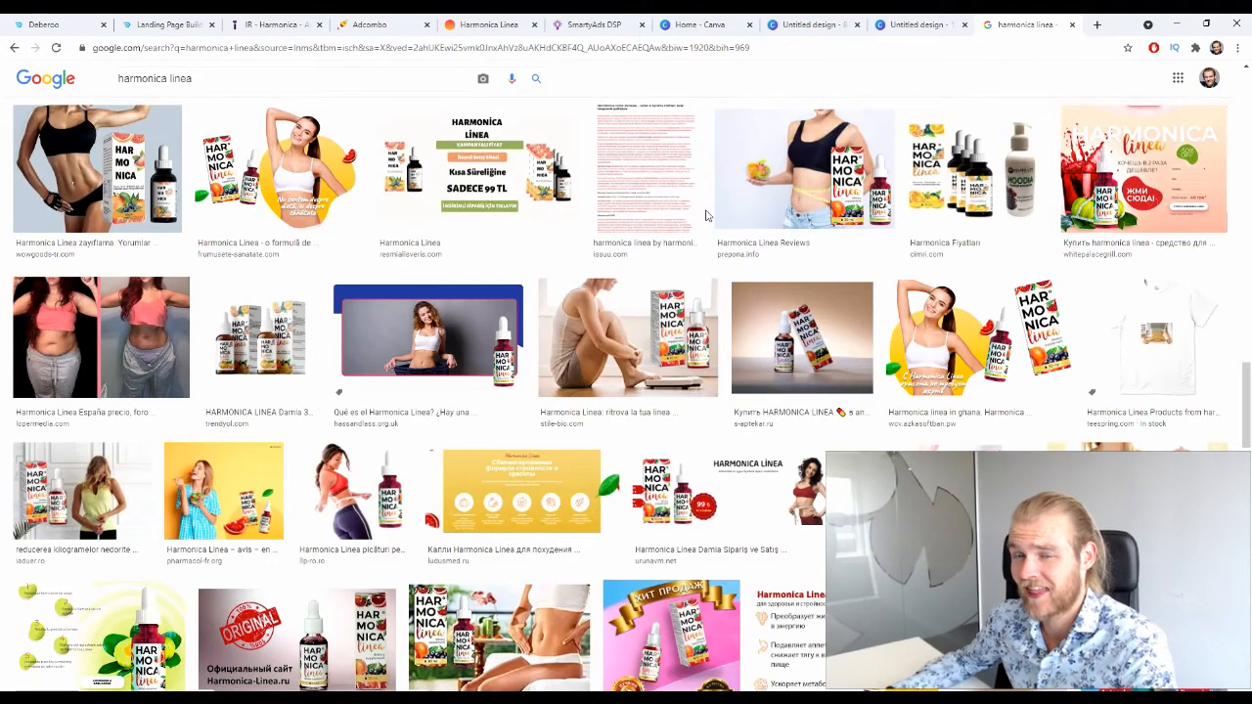
scroll(636, 284, "down", 10)
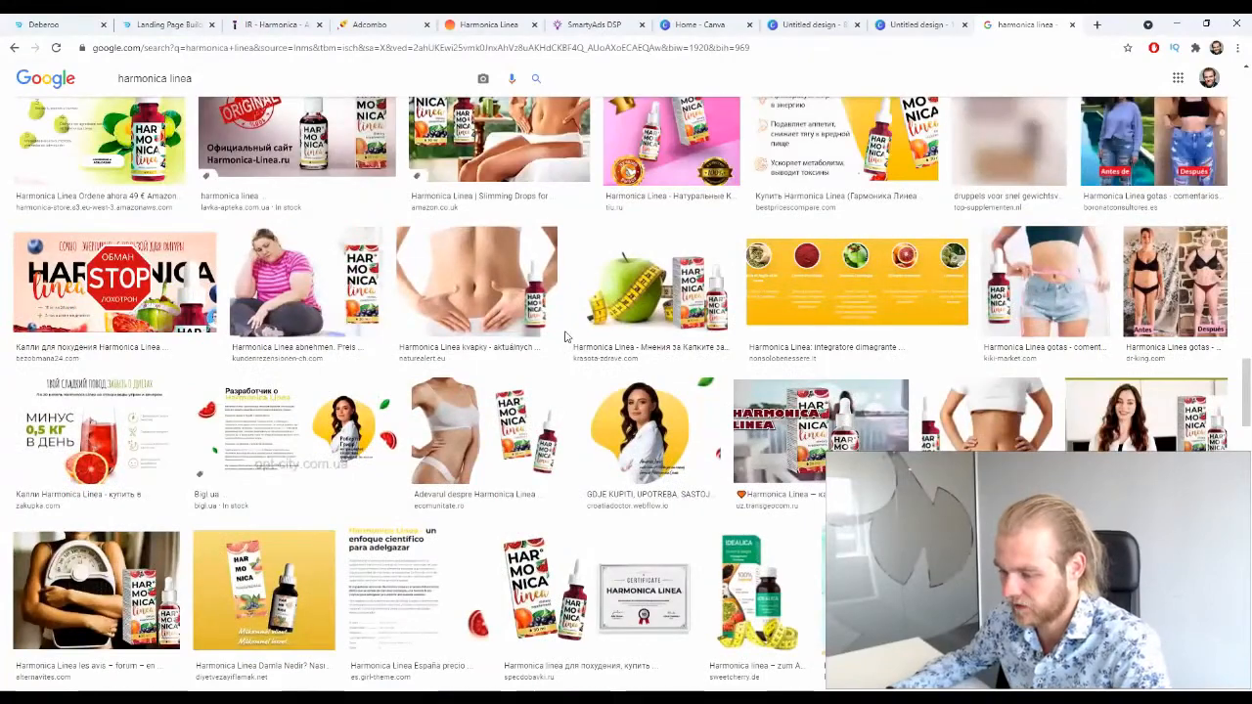
scroll(565, 337, "down", 10)
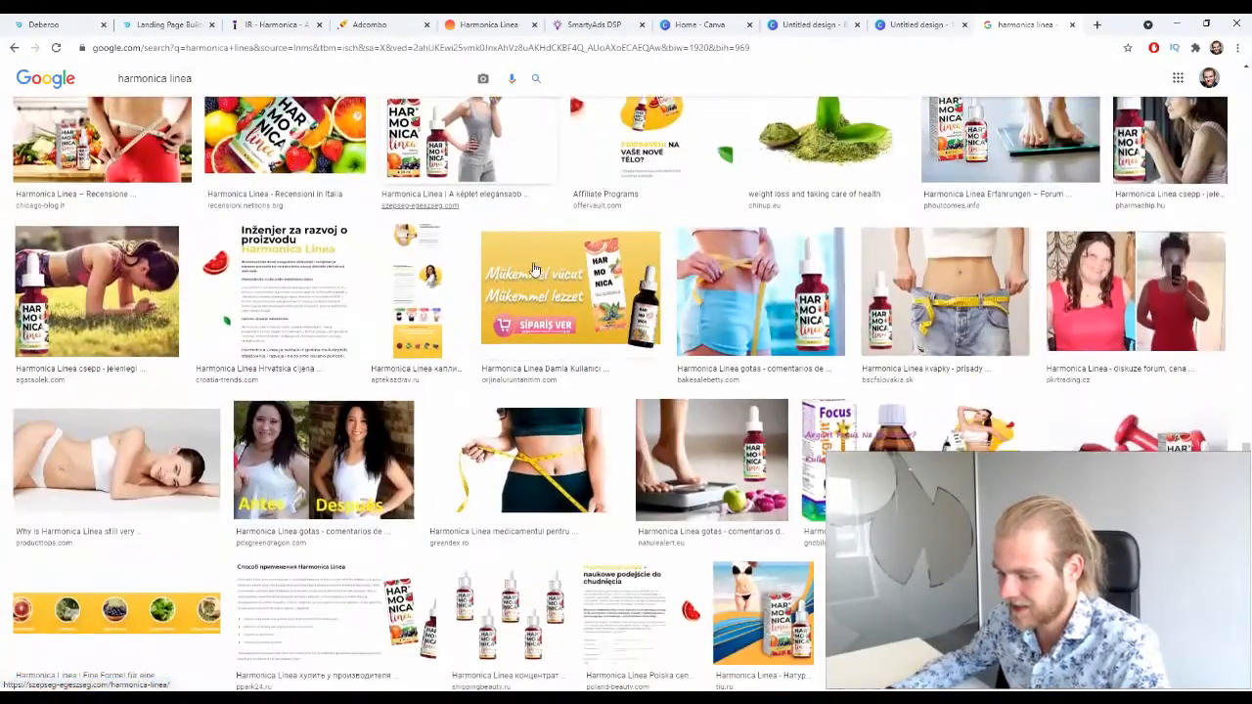
scroll(534, 268, "down", 8)
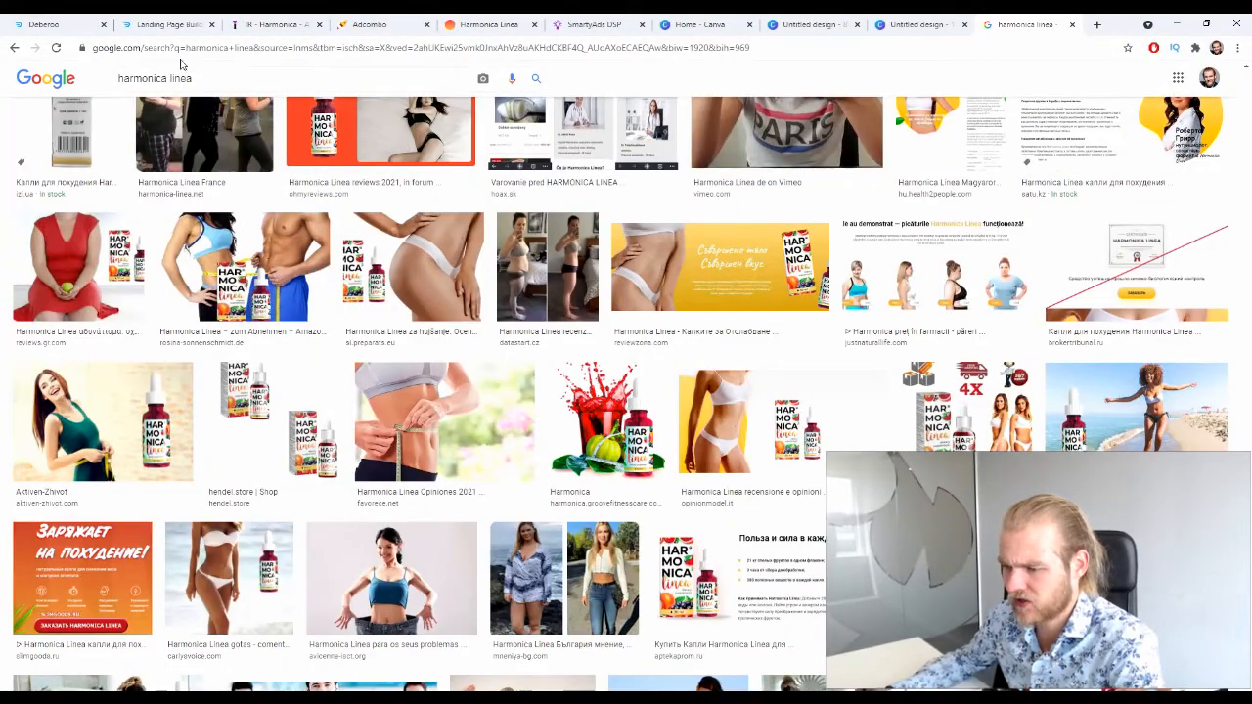
Step: Search Google Images for "awesome weight loss logo"
triple_click(198, 78)
type("awe")
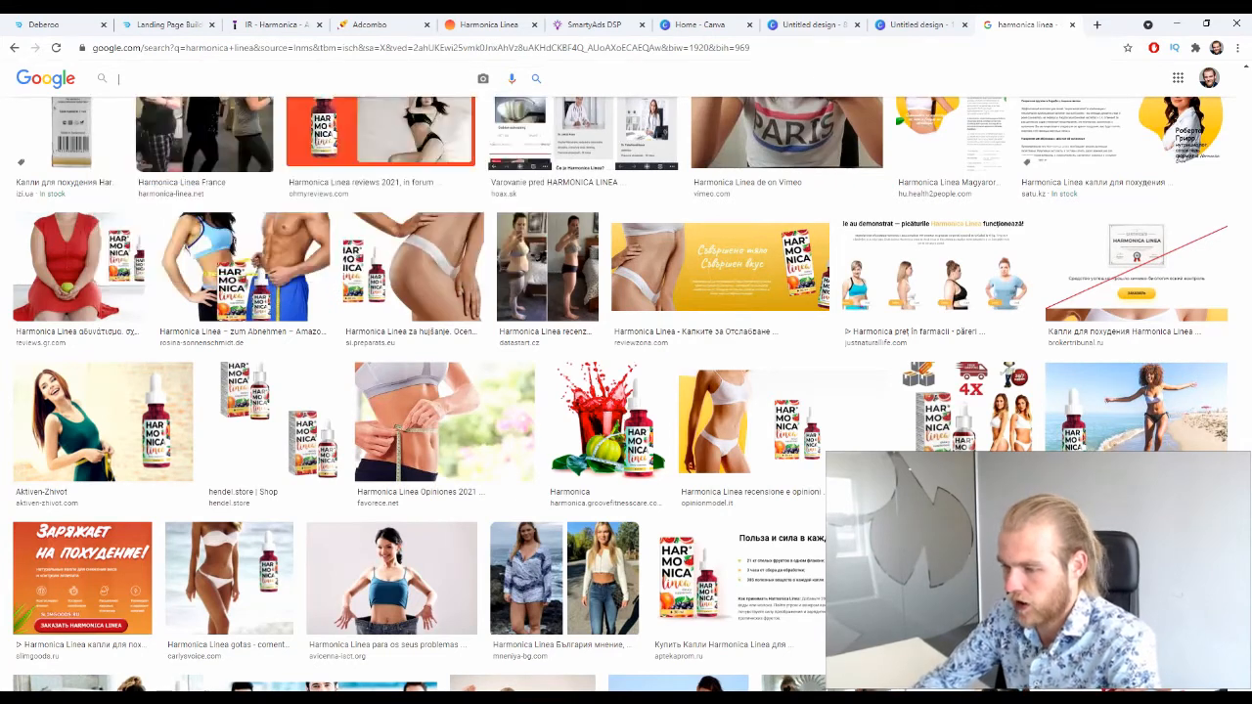
type("some we")
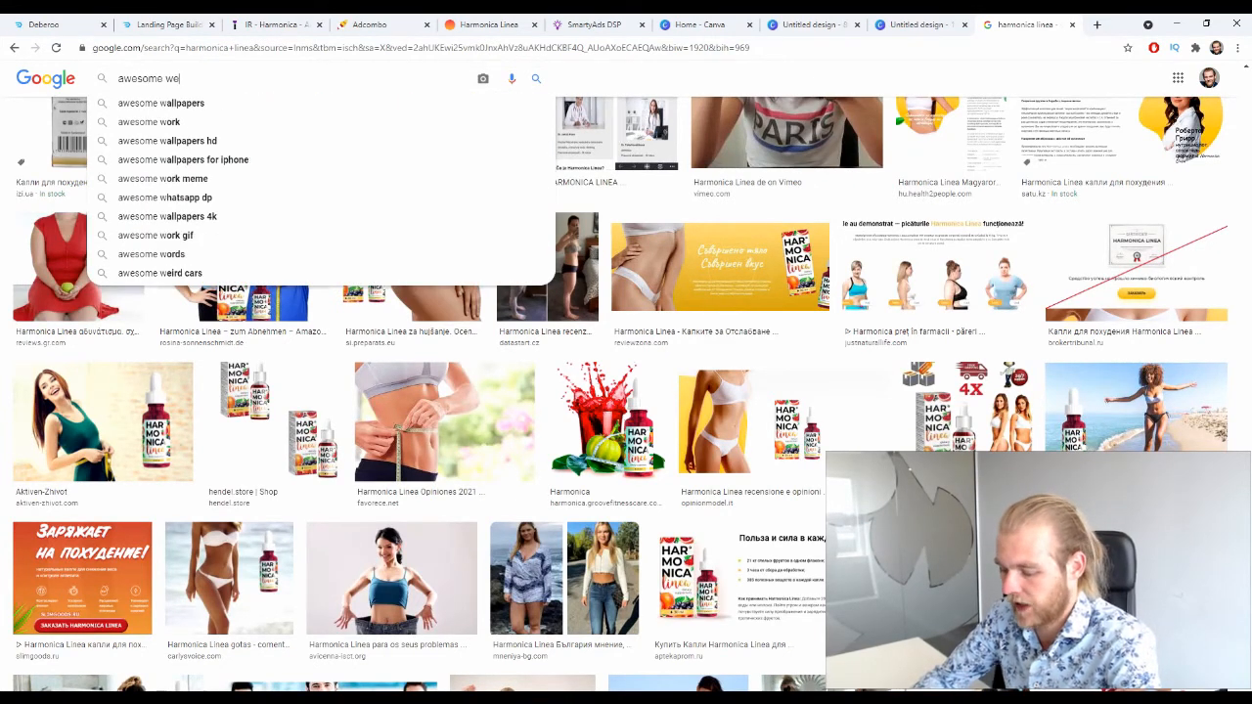
type("ight loss logo")
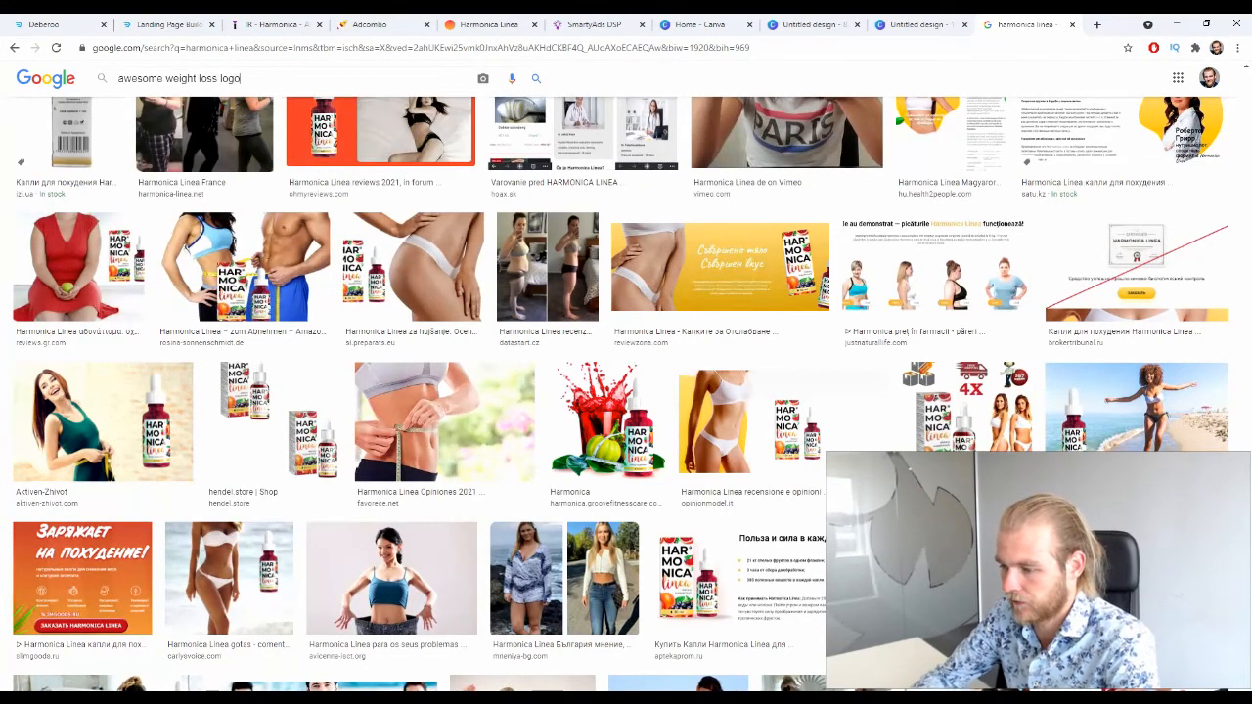
key("Return")
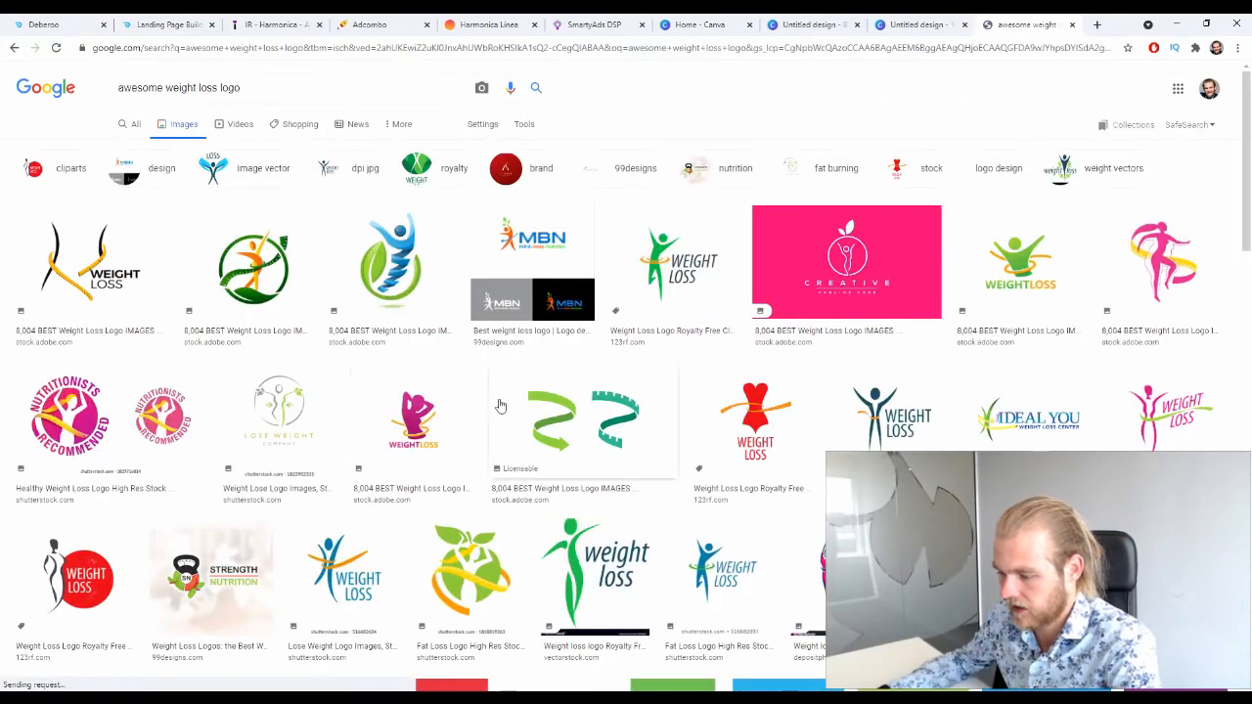
Step: Examine the weight loss logo results for a suitable ad image, previewing the Diet Plan apple and the Depositphotos figure with measuring tape
scroll(494, 401, "down", 5)
scroll(484, 364, "down", 5)
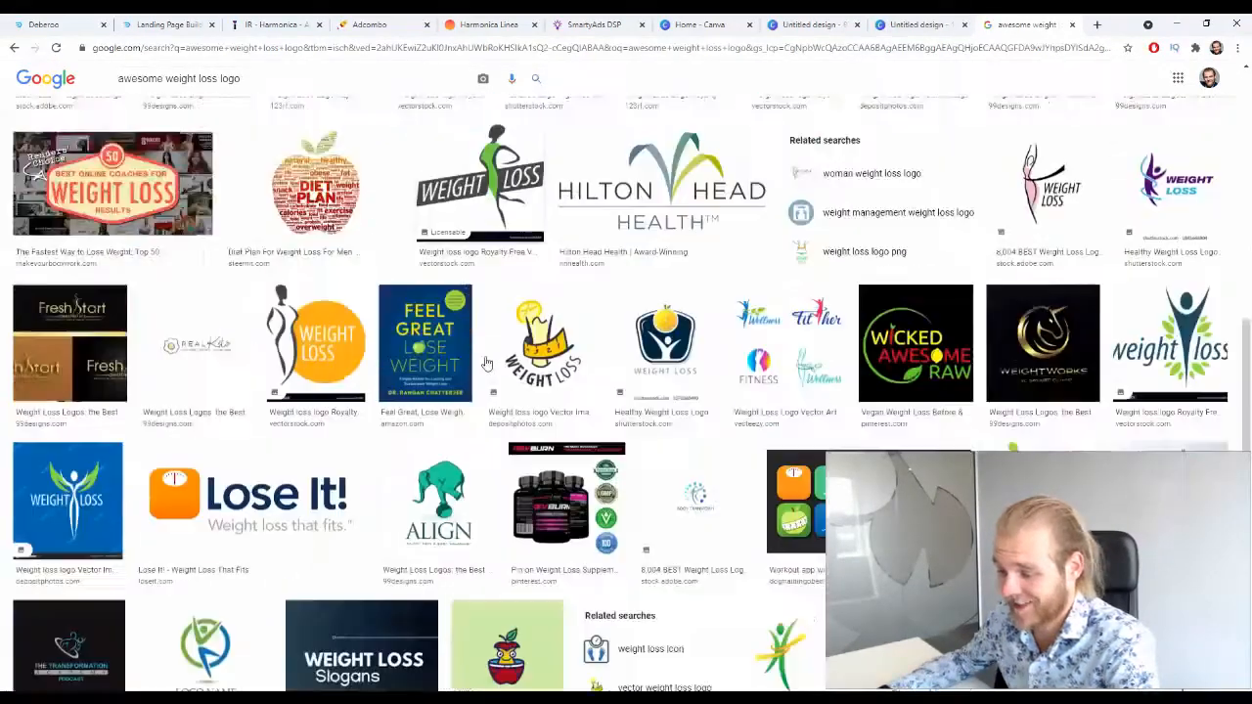
scroll(492, 361, "up", 5)
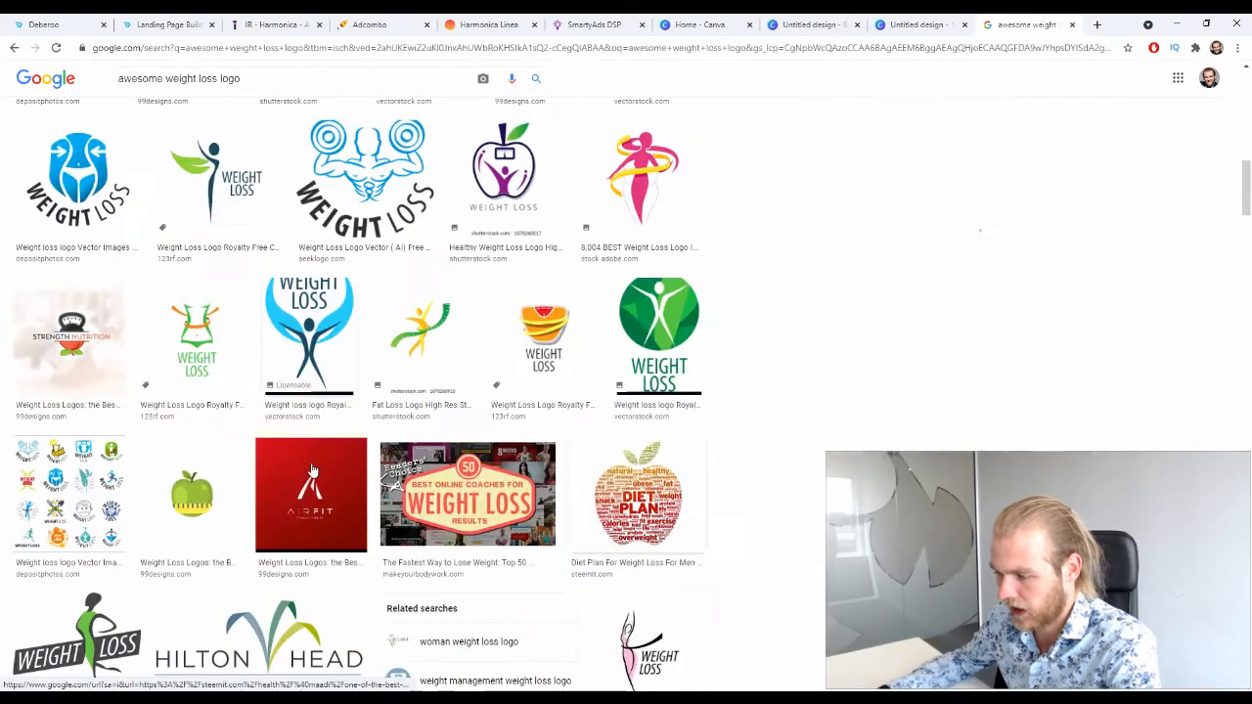
left_click(637, 489)
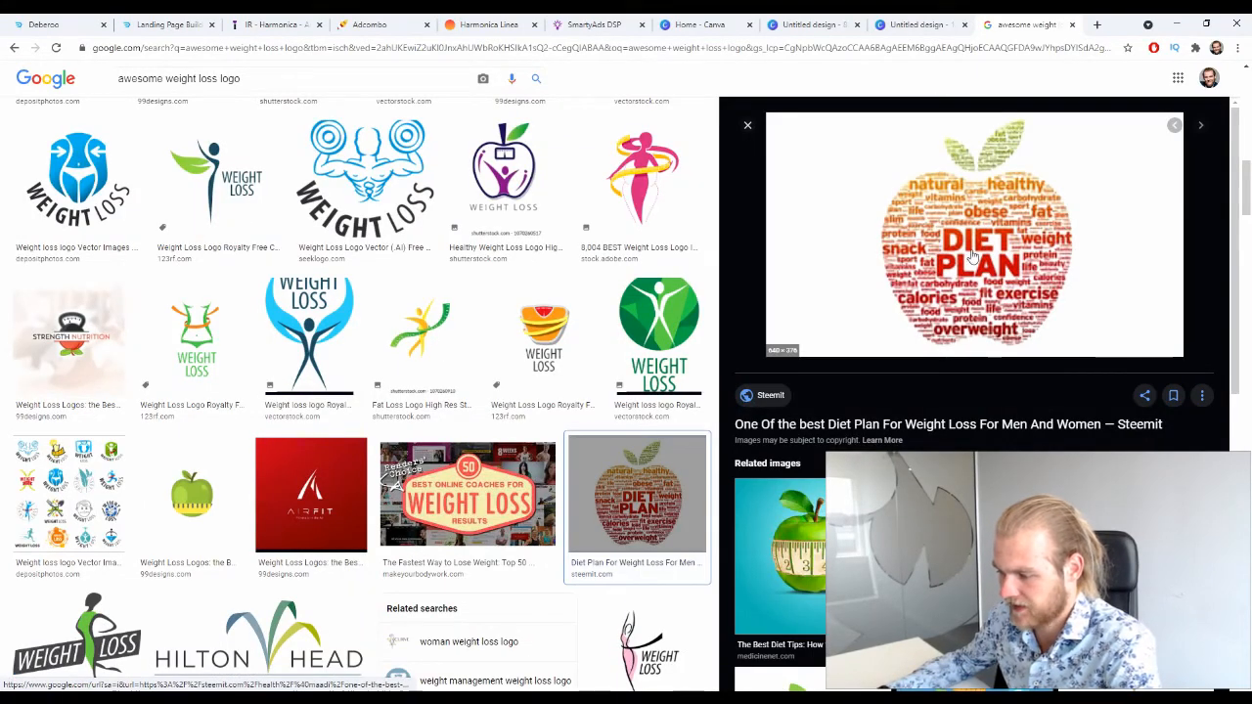
left_click(747, 125)
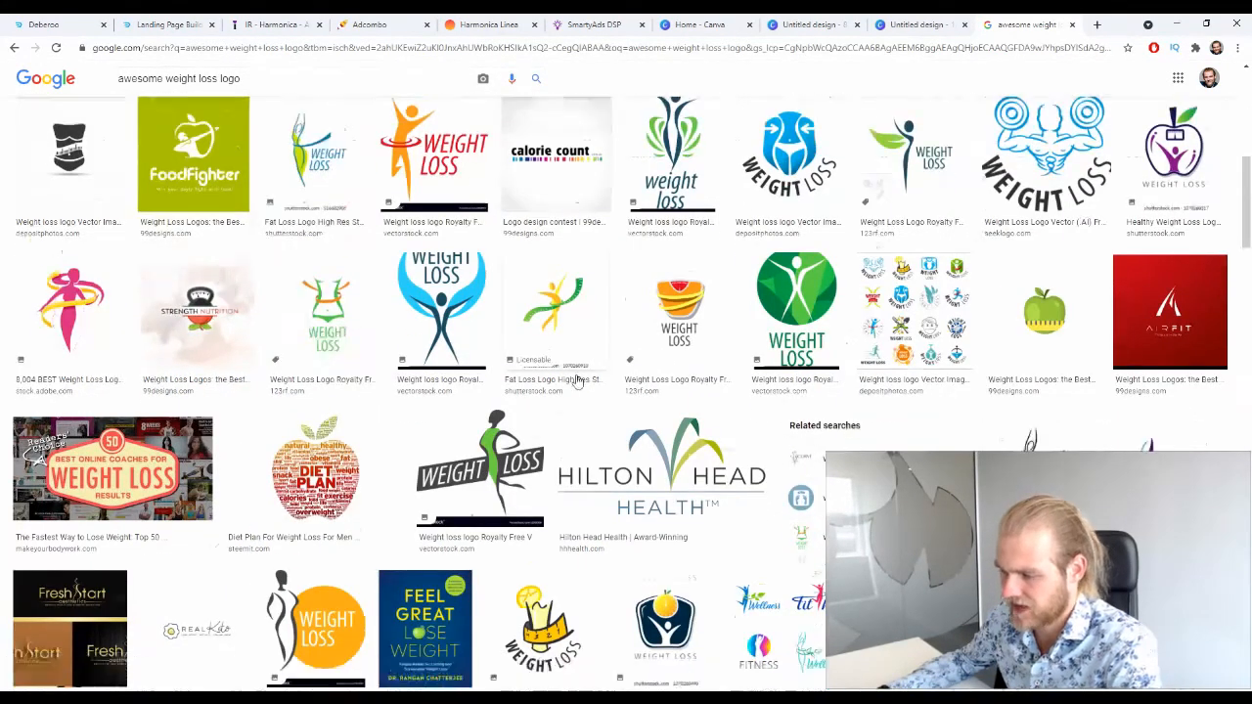
scroll(577, 382, "down", 7)
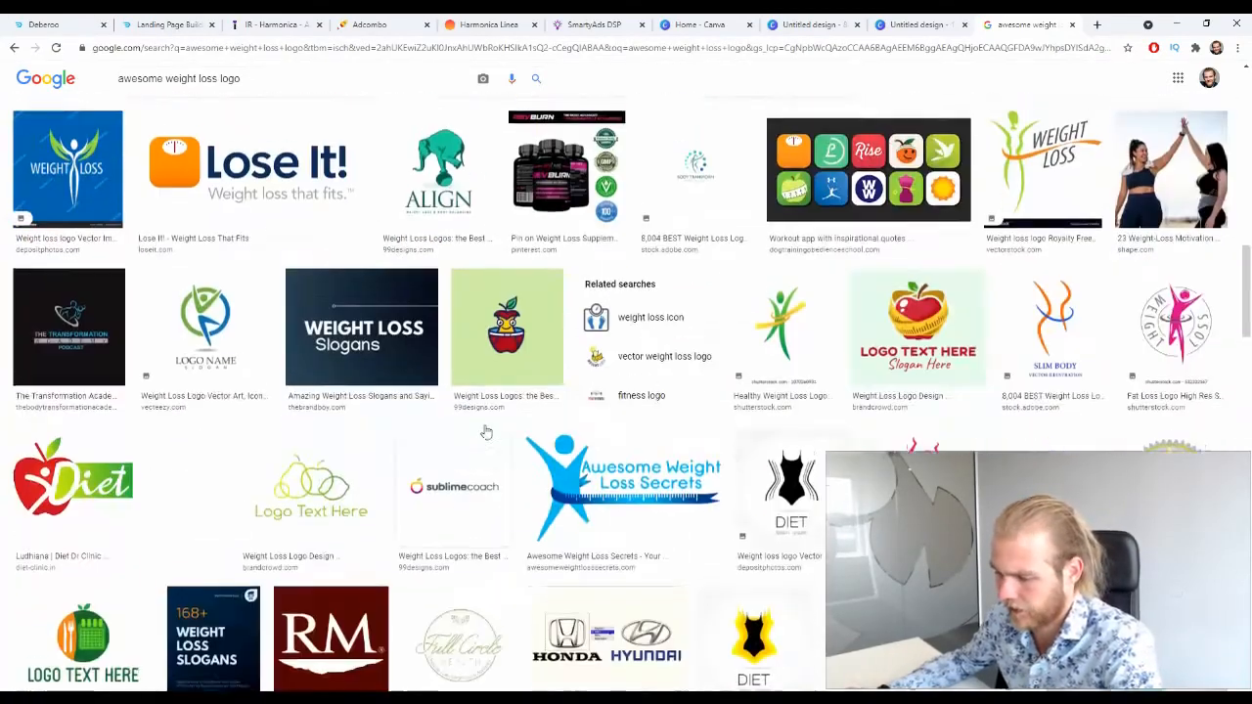
scroll(486, 432, "down", 3)
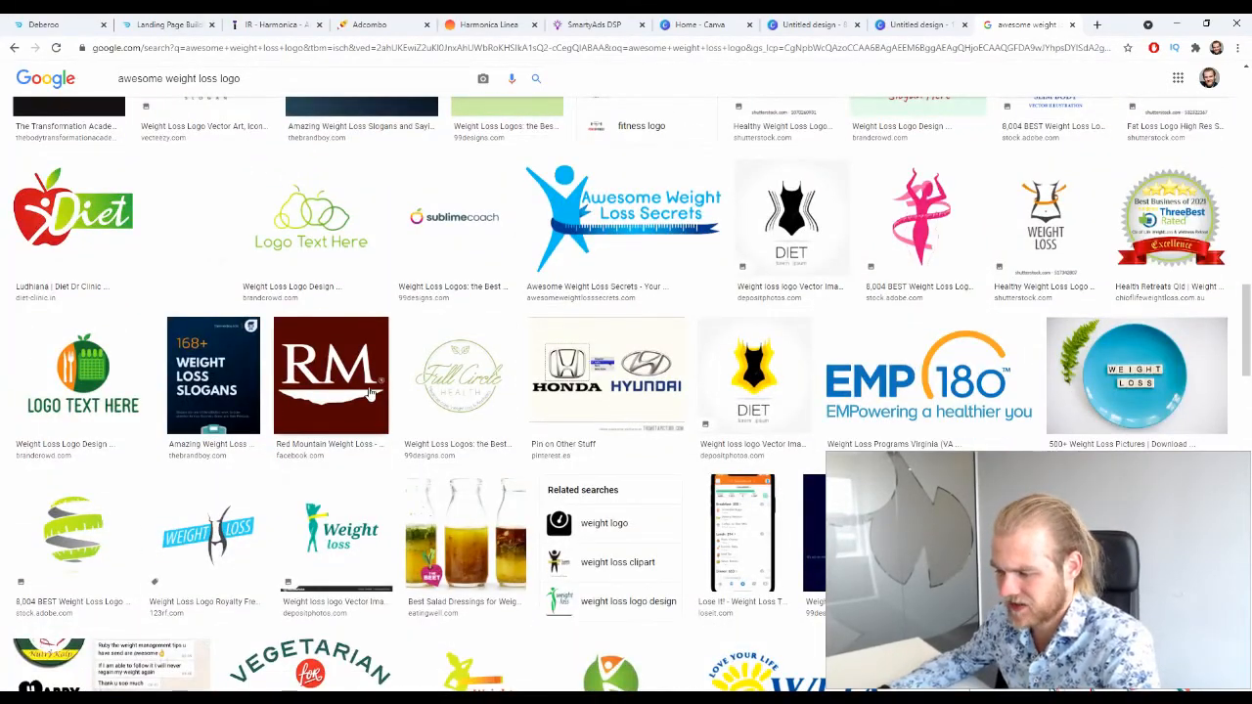
scroll(396, 376, "down", 3)
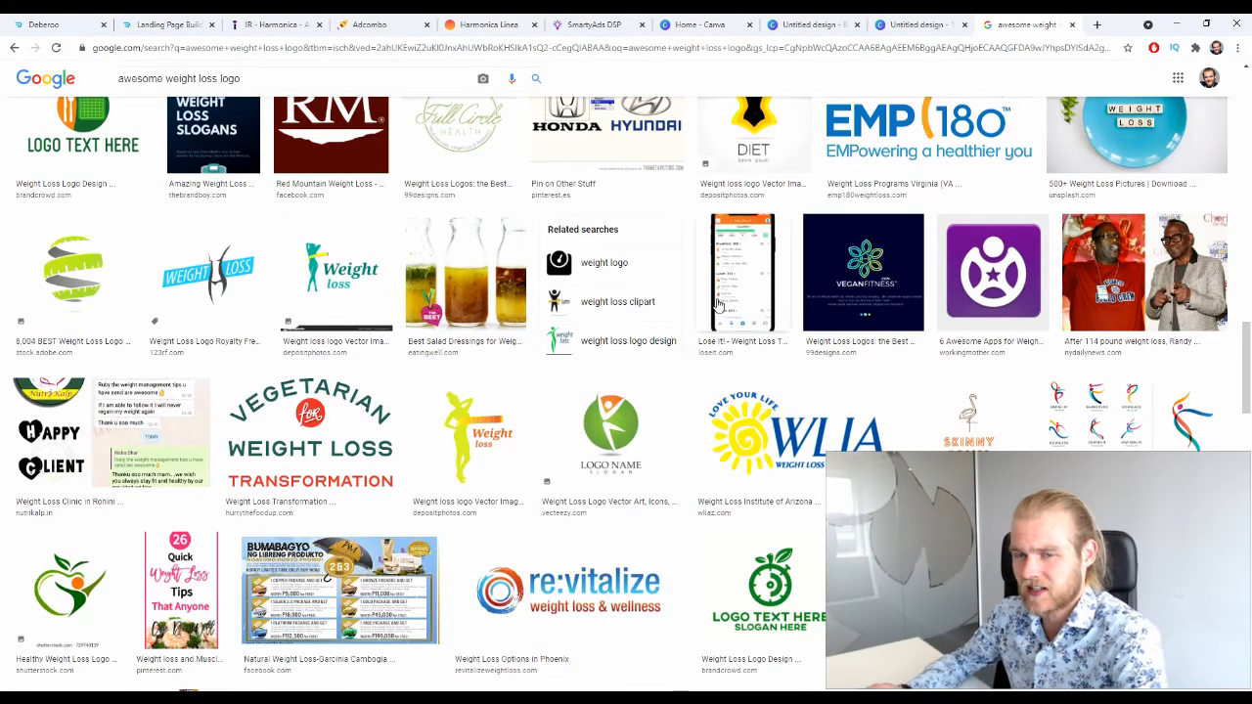
scroll(743, 406, "down", 3)
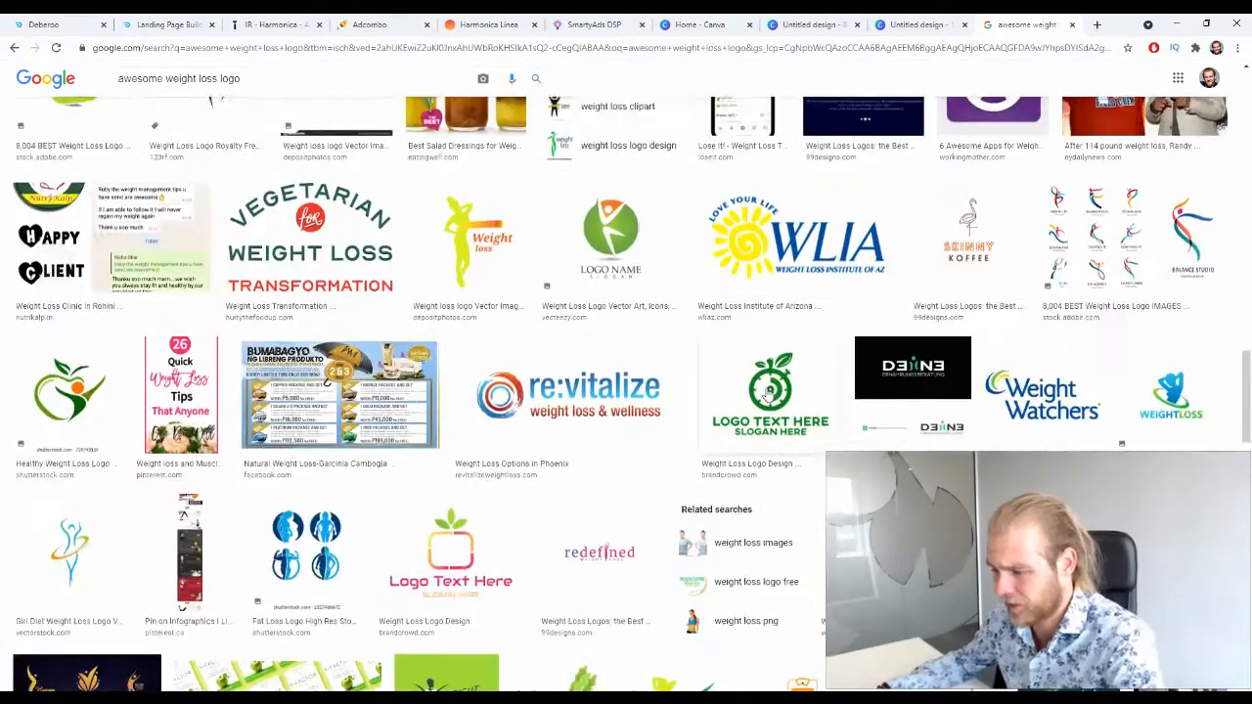
scroll(759, 397, "up", 1)
scroll(759, 399, "up", 1)
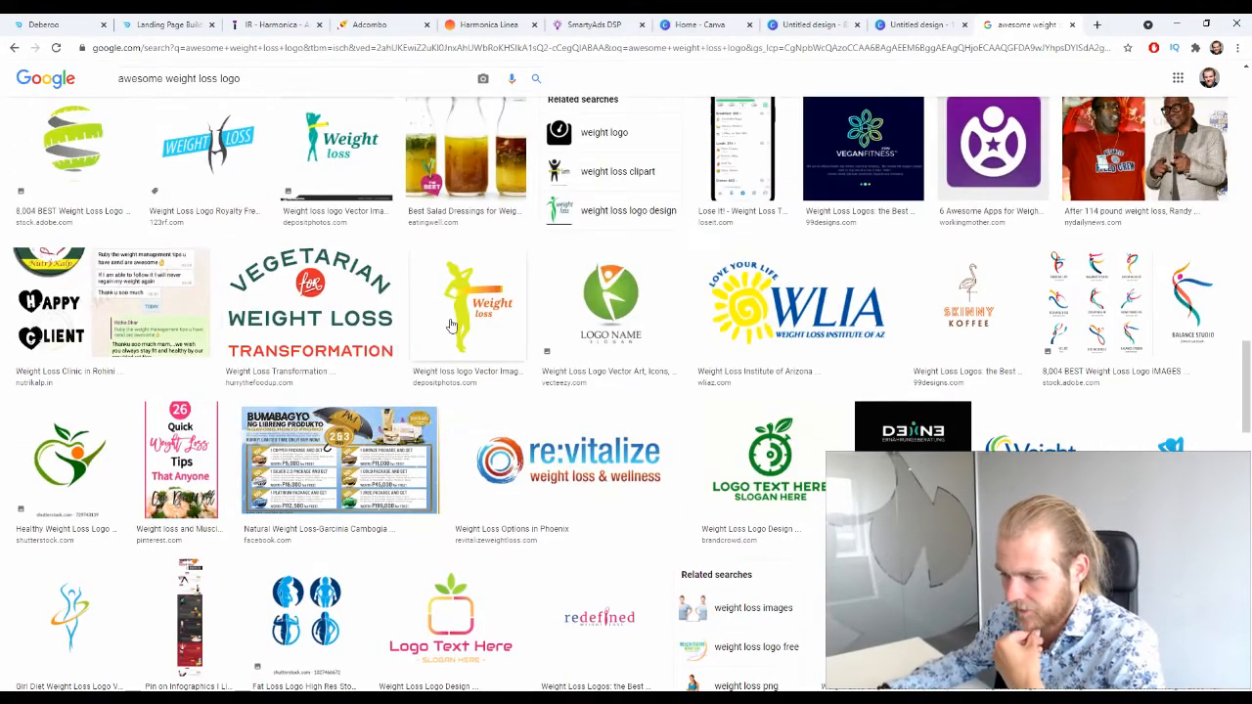
left_click(452, 364)
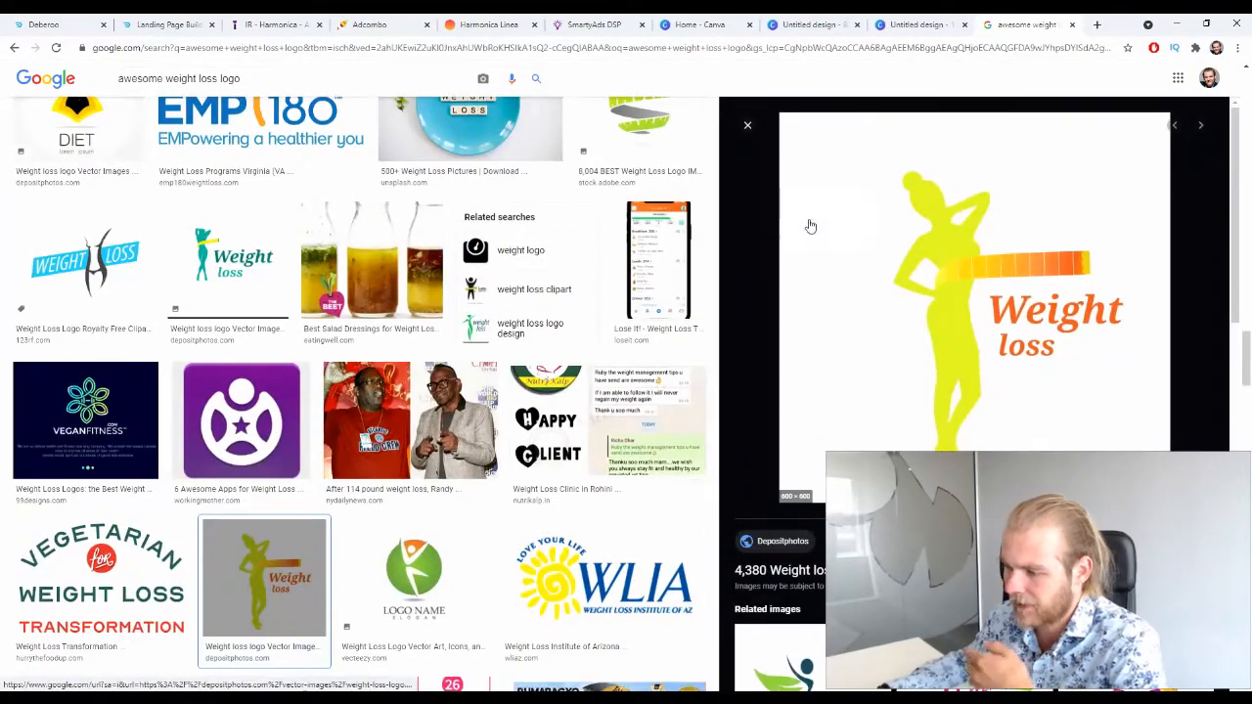
left_click(753, 127)
scroll(732, 245, "down", 5)
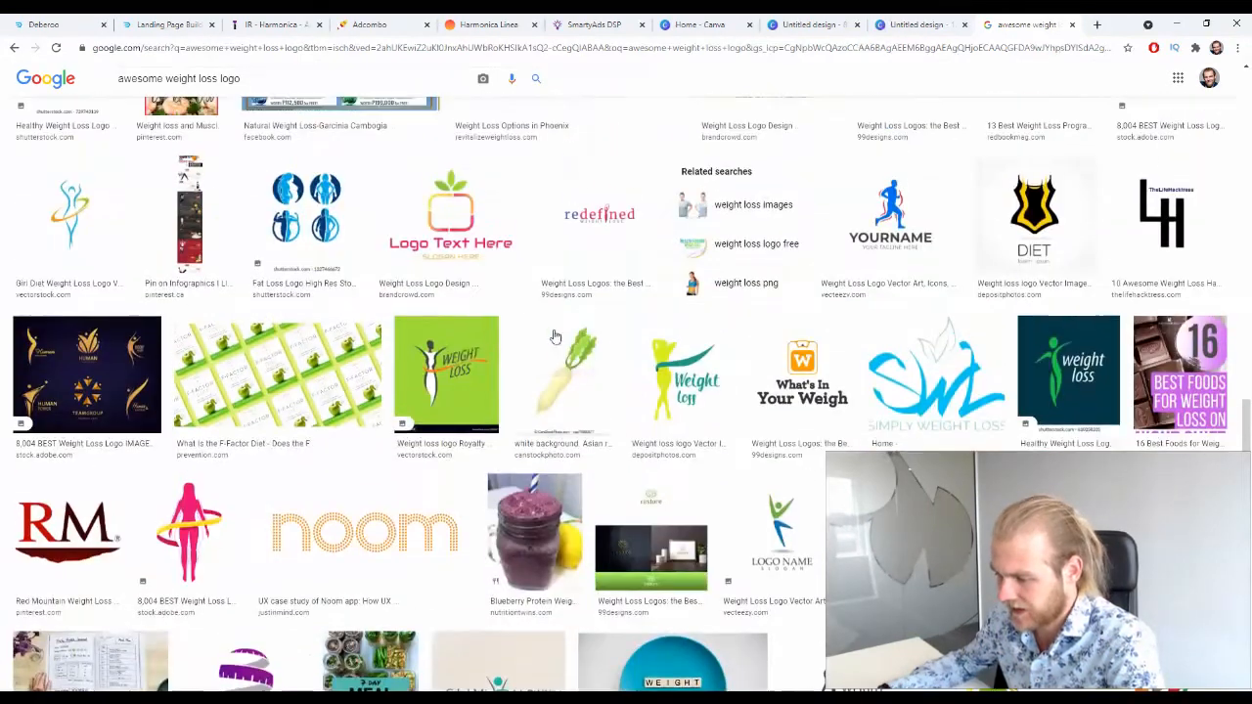
Step: Save VectorStock's green Weight Loss logo as a JPEG named weight-loss-logo-vector-12916577 in the Movavi Screen Recorder folder
left_click(460, 362)
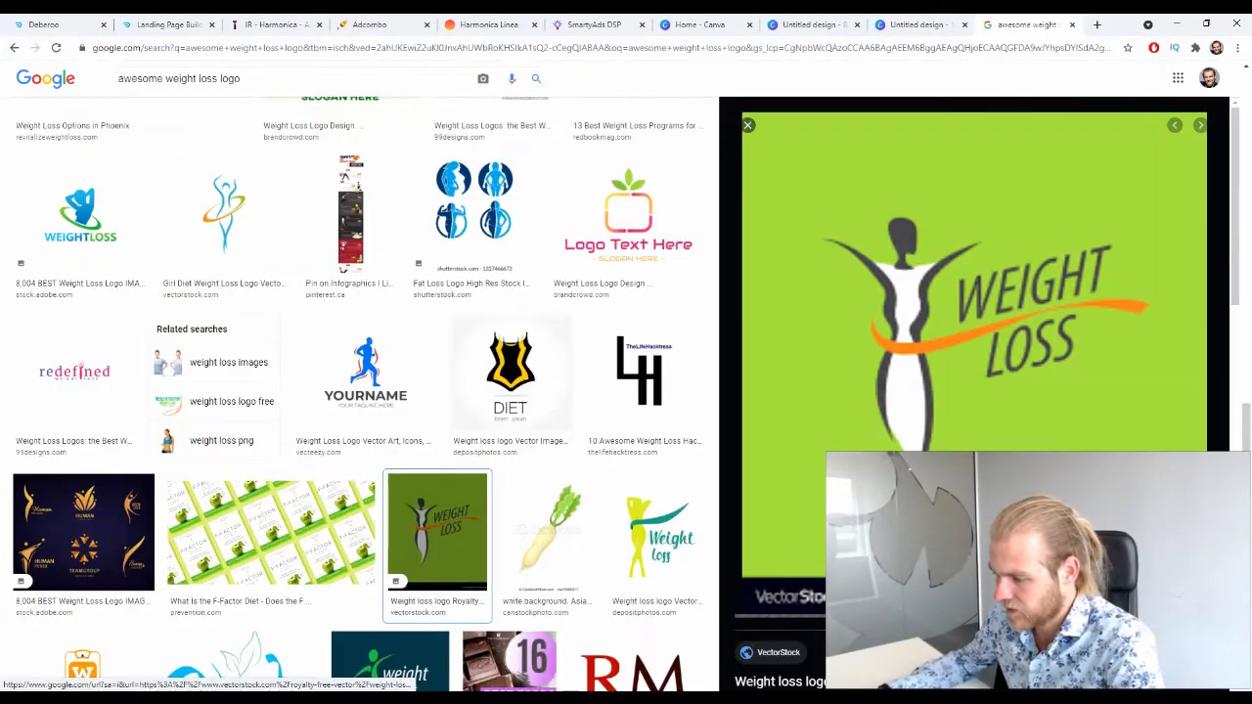
right_click(943, 383)
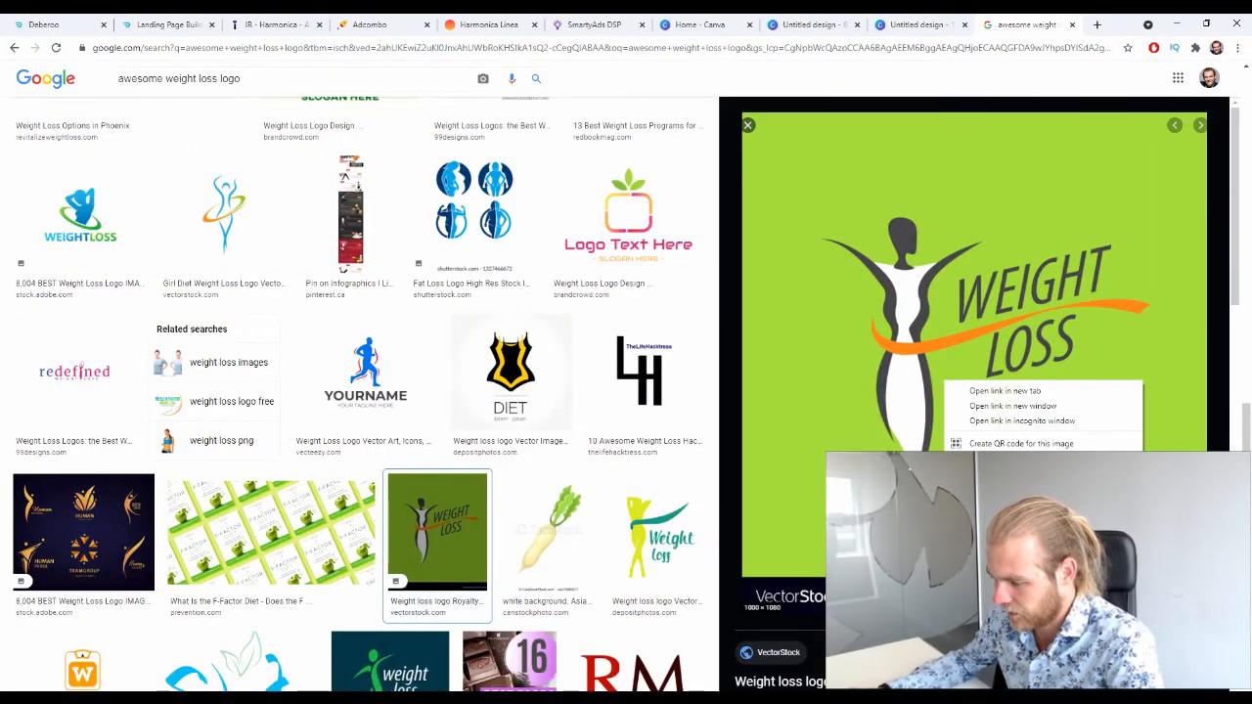
left_click(1000, 520)
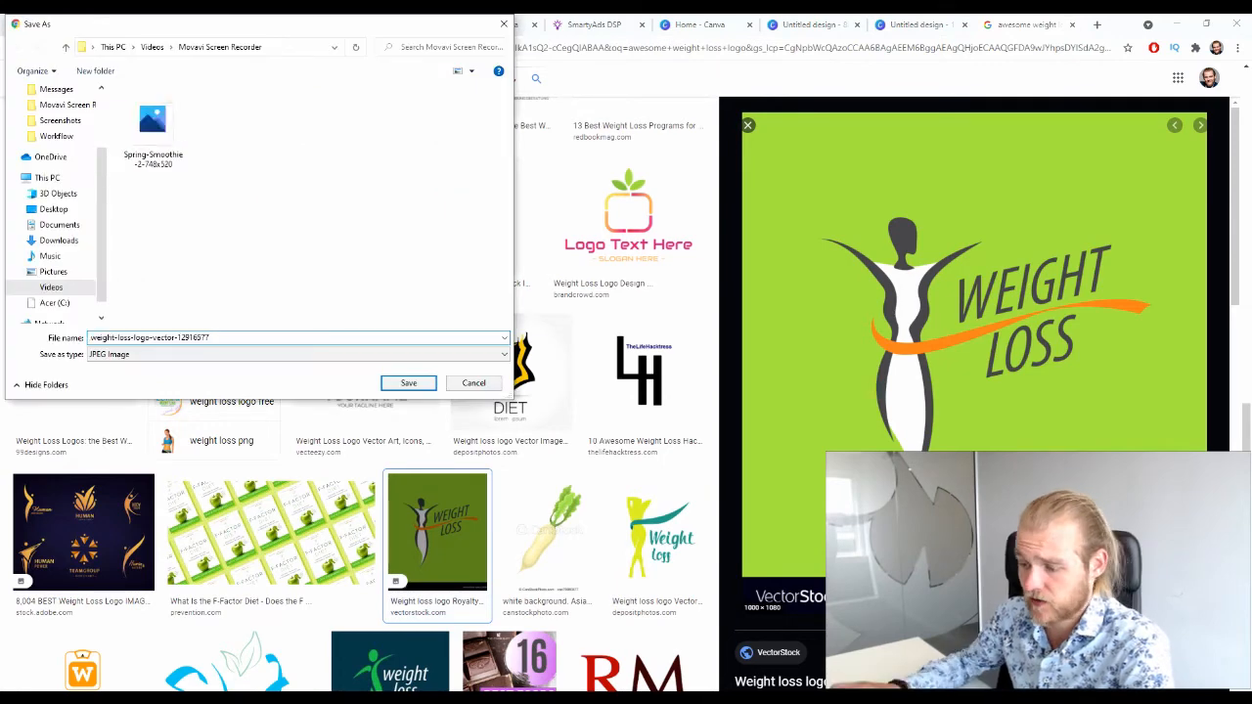
key("Return")
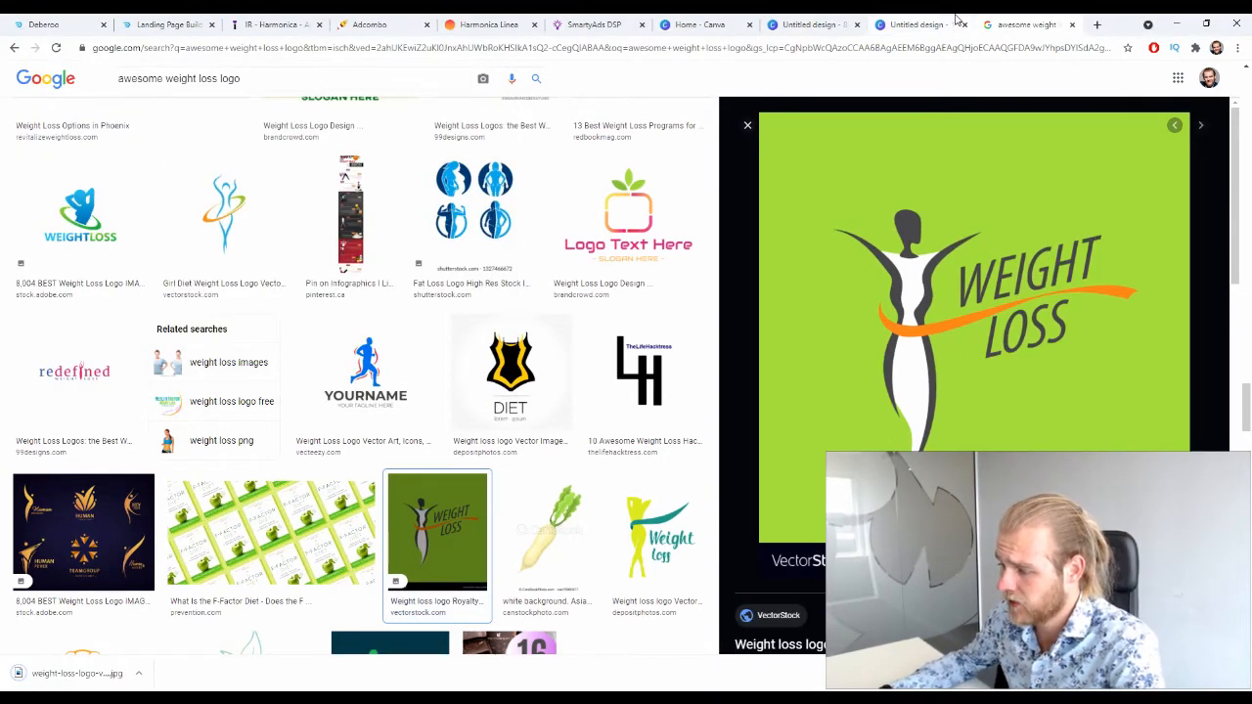
Step: Fill the 1200 x 900 px Canva design with the saved weight loss logo and shift the image slightly down within its crop
left_click(934, 24)
left_click_drag(92, 663, 480, 301)
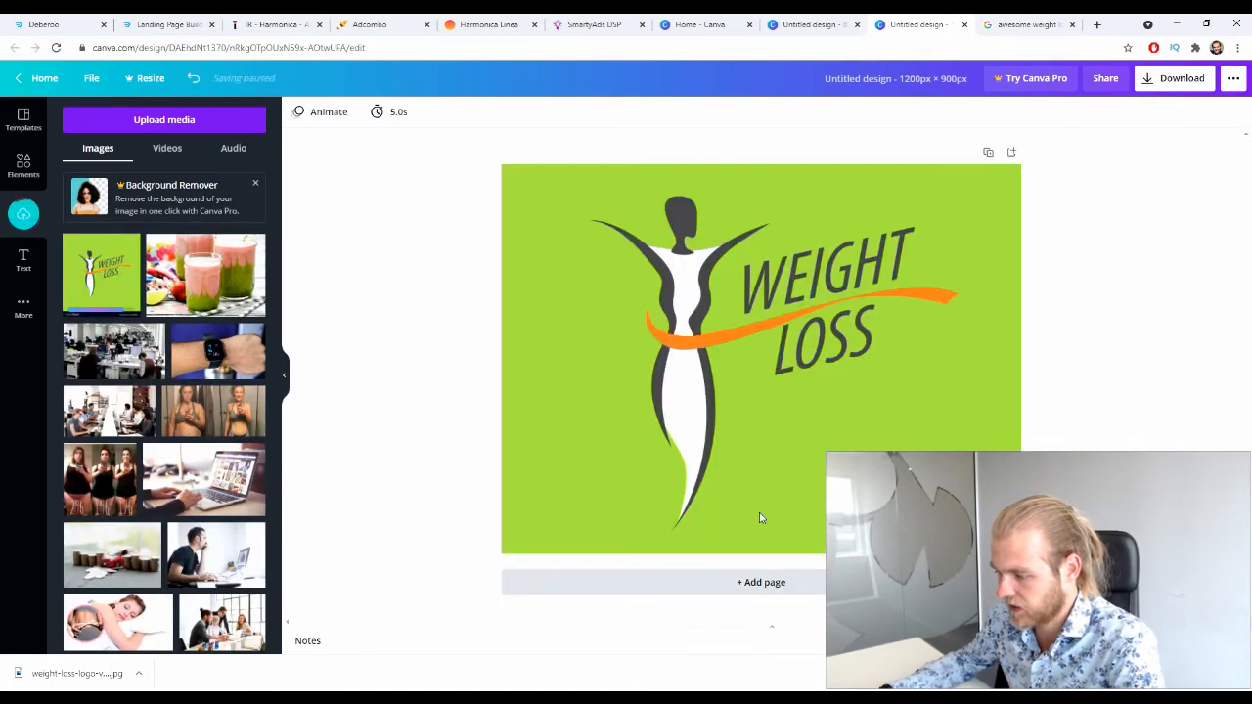
left_click(736, 366)
double_click(736, 366)
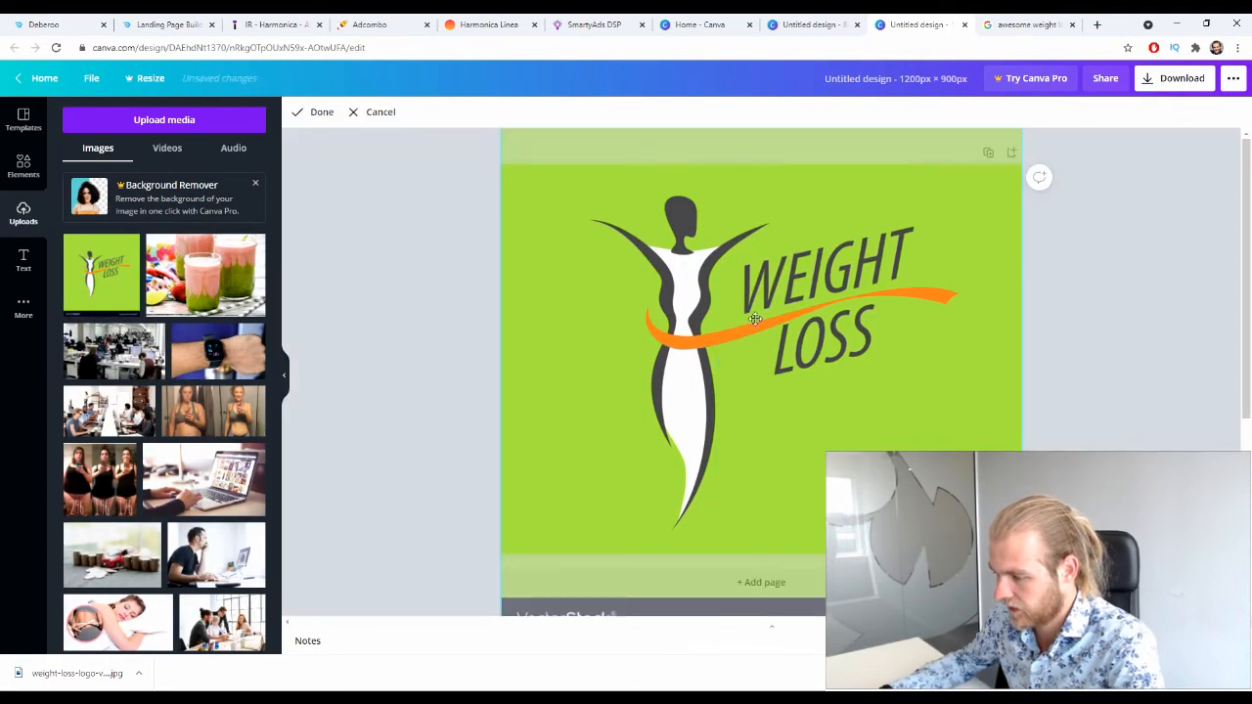
left_click_drag(852, 276, 854, 287)
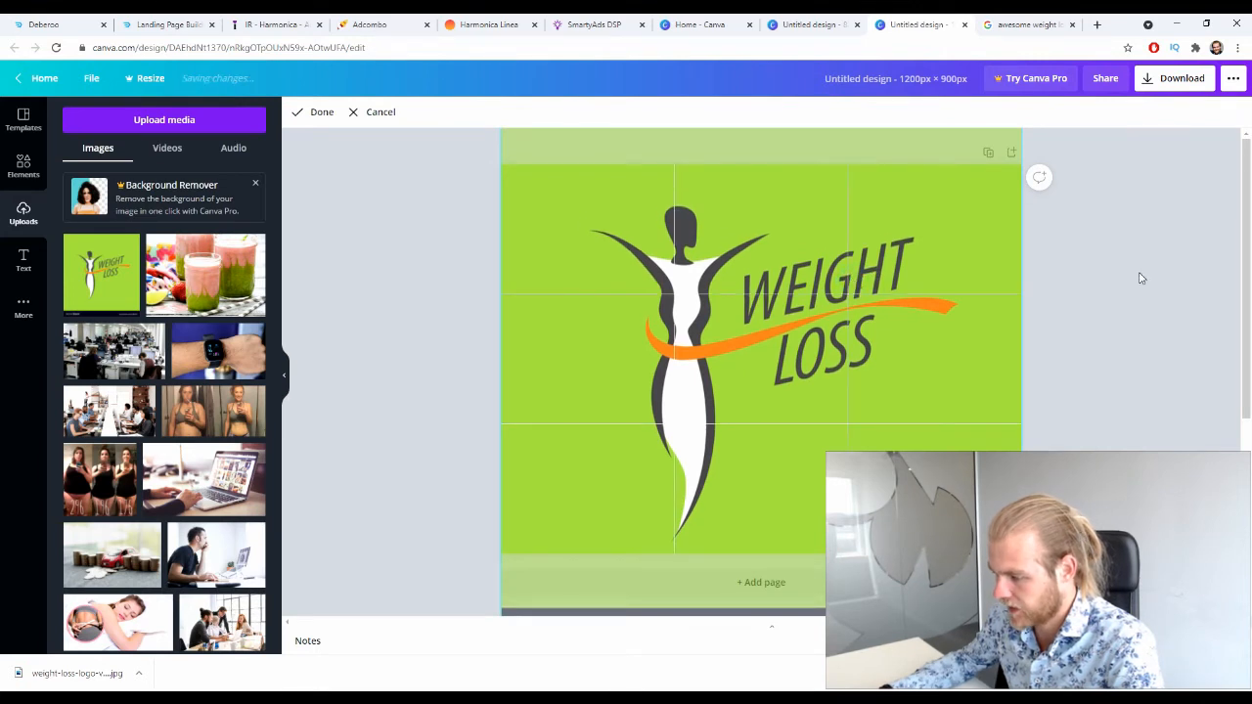
left_click(1140, 279)
Step: Download the 1200 x 900 px Canva design as a PNG and dismiss the Canva Pro offer
left_click(1174, 78)
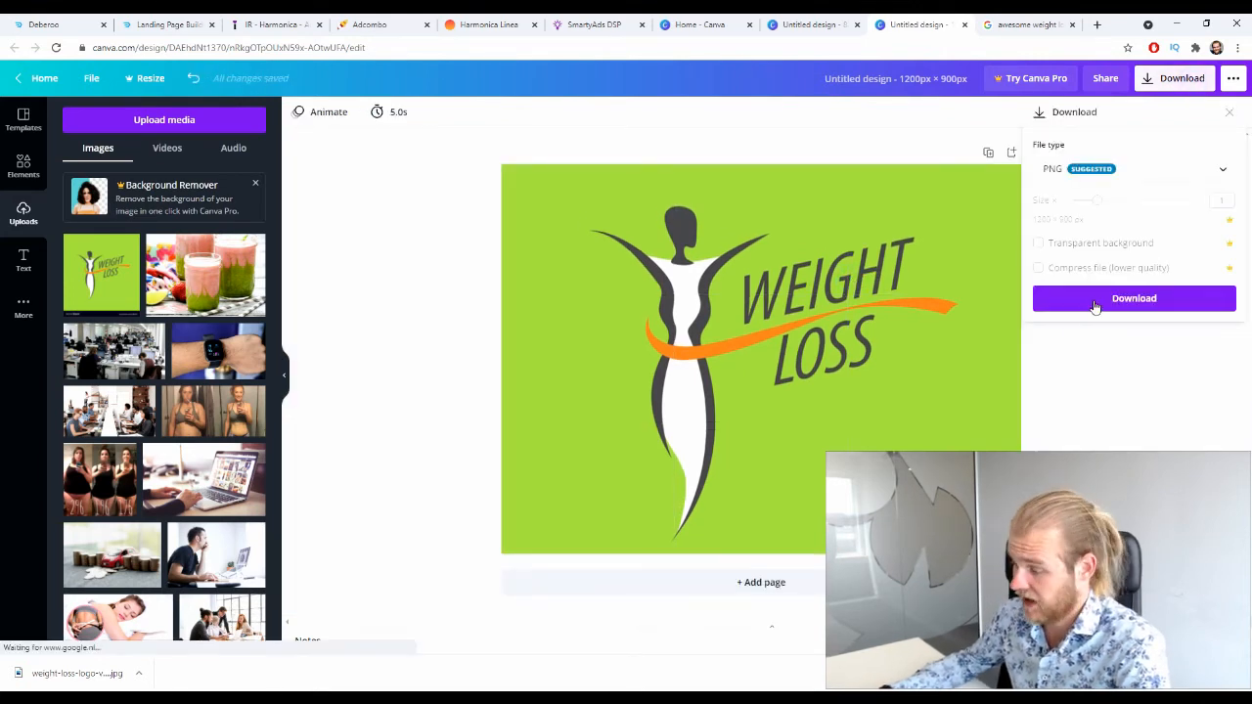
left_click(1095, 306)
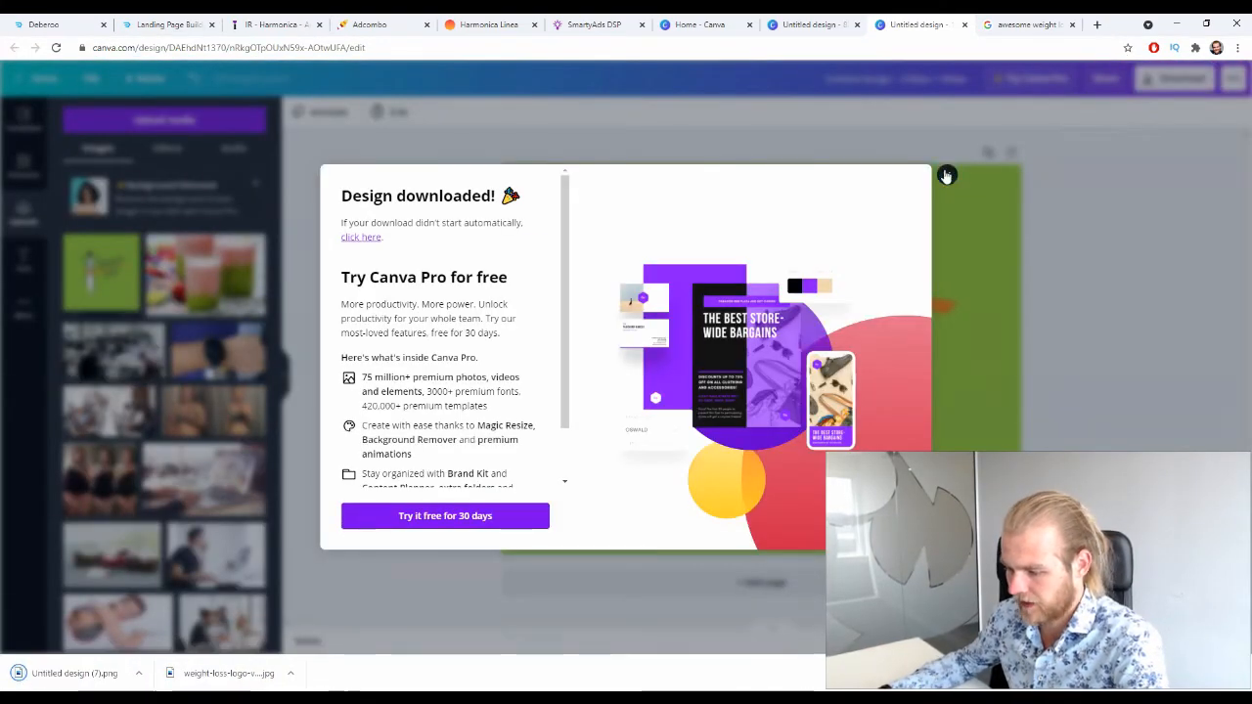
left_click(946, 175)
Step: Switch to SmartyAds DSP, upload Untitled design (7).png as the creative's logo, and check it in the ad preview
left_click(507, 21)
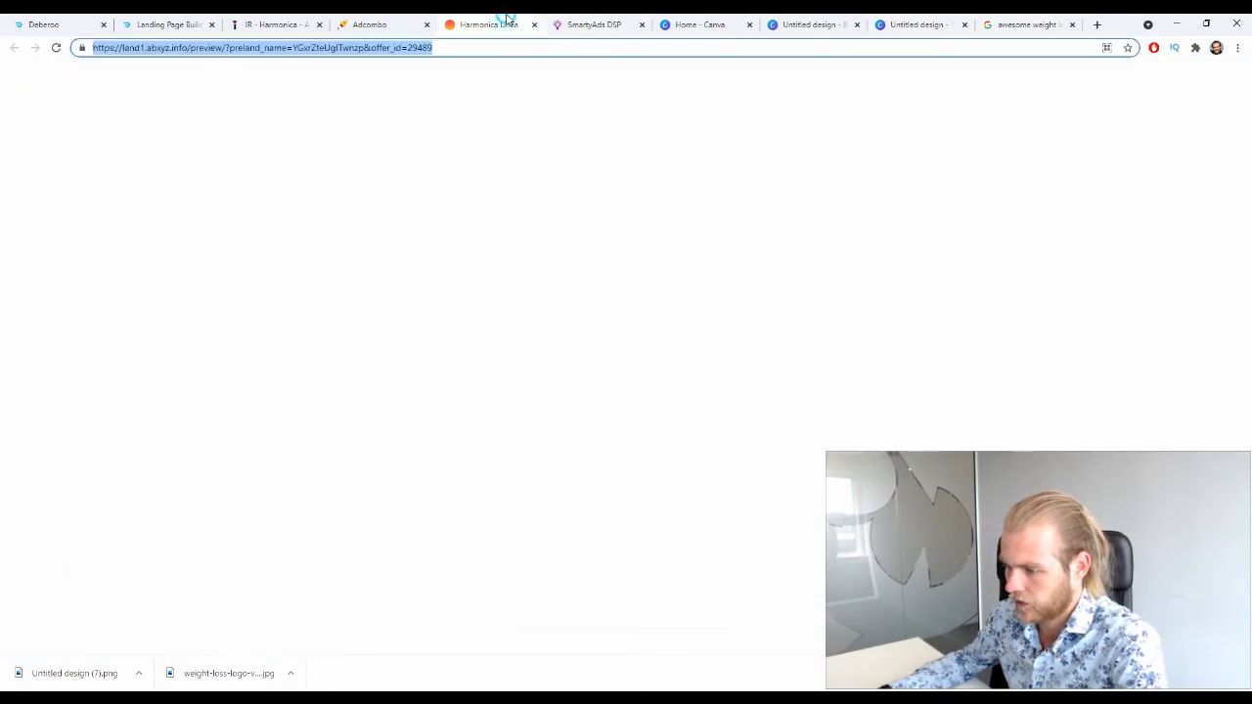
left_click(592, 24)
left_click_drag(68, 673, 173, 307)
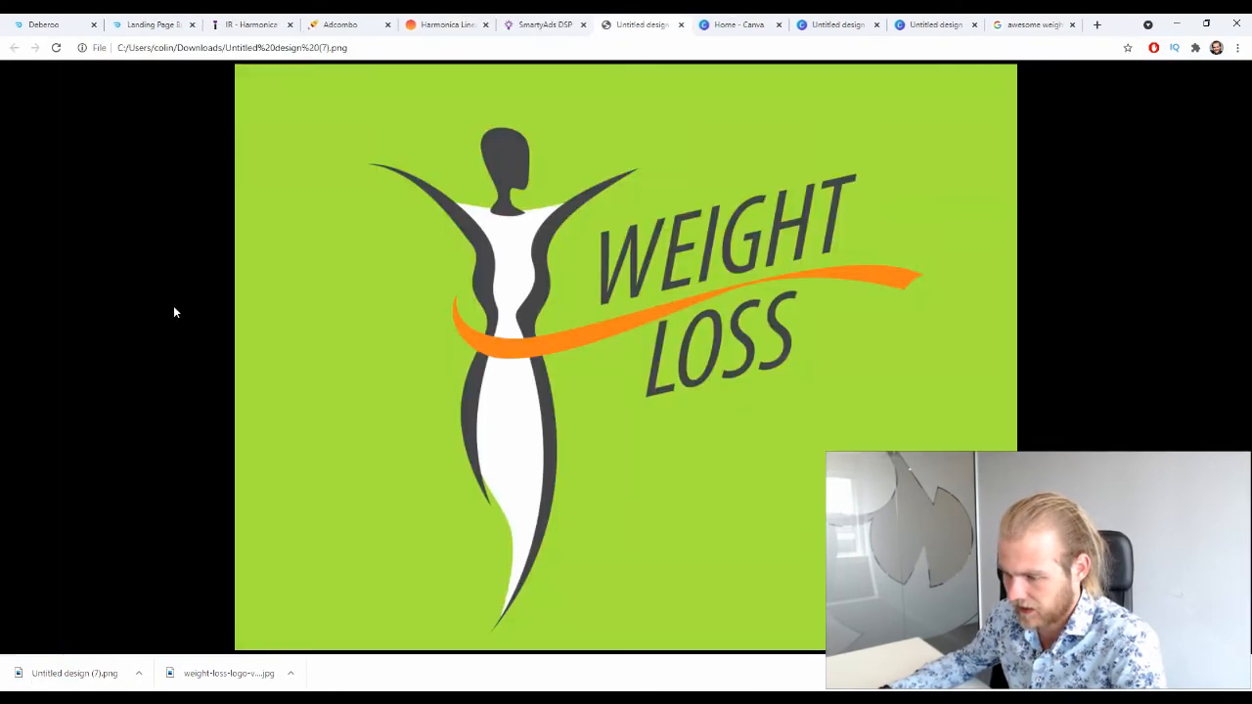
left_click(679, 24)
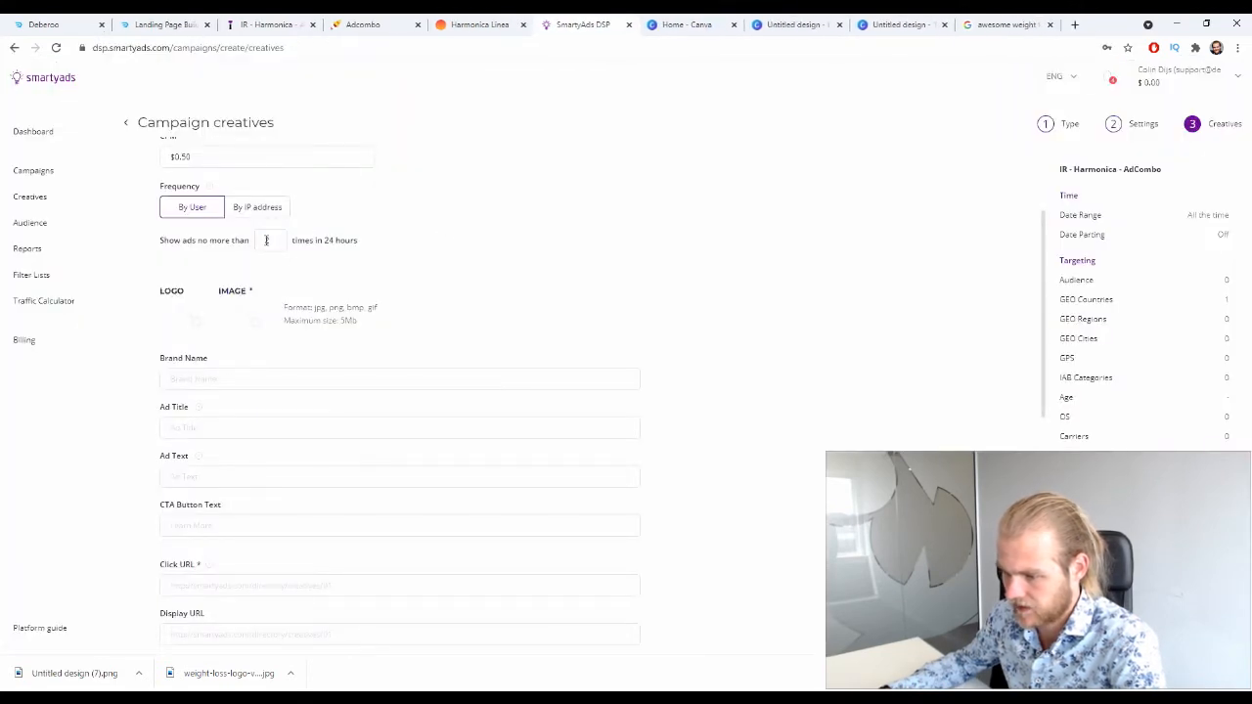
left_click(184, 319)
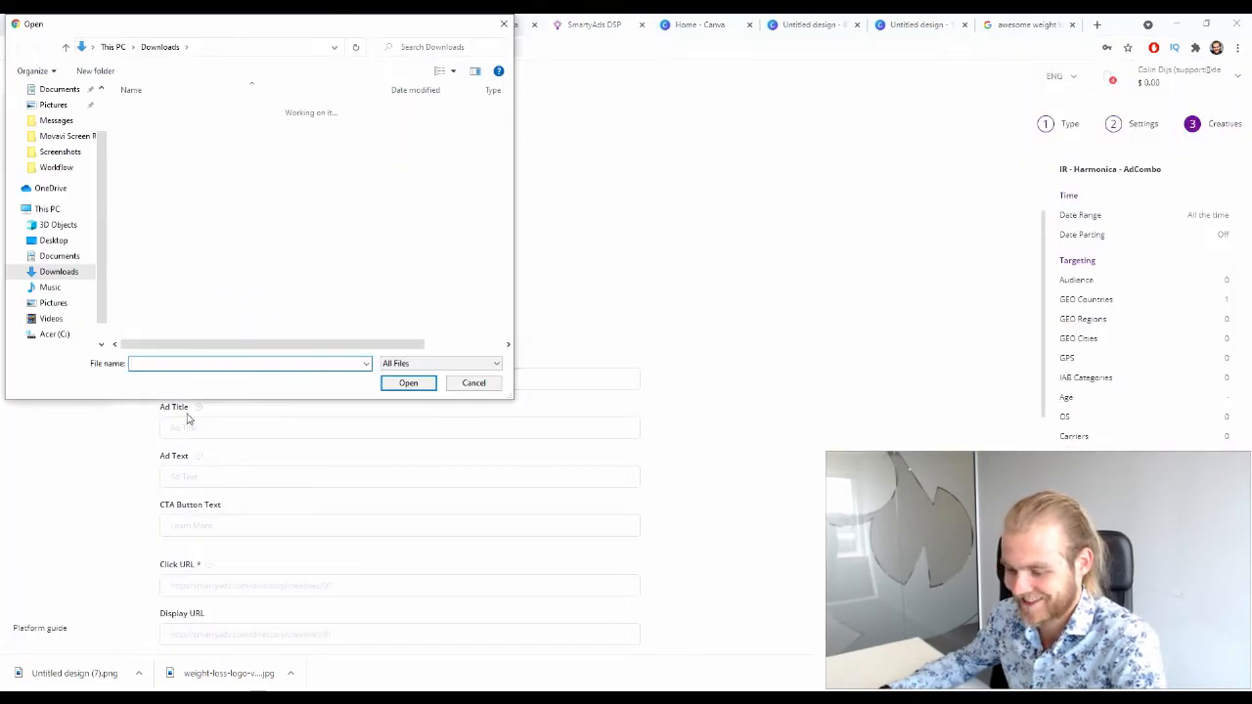
left_click(186, 153)
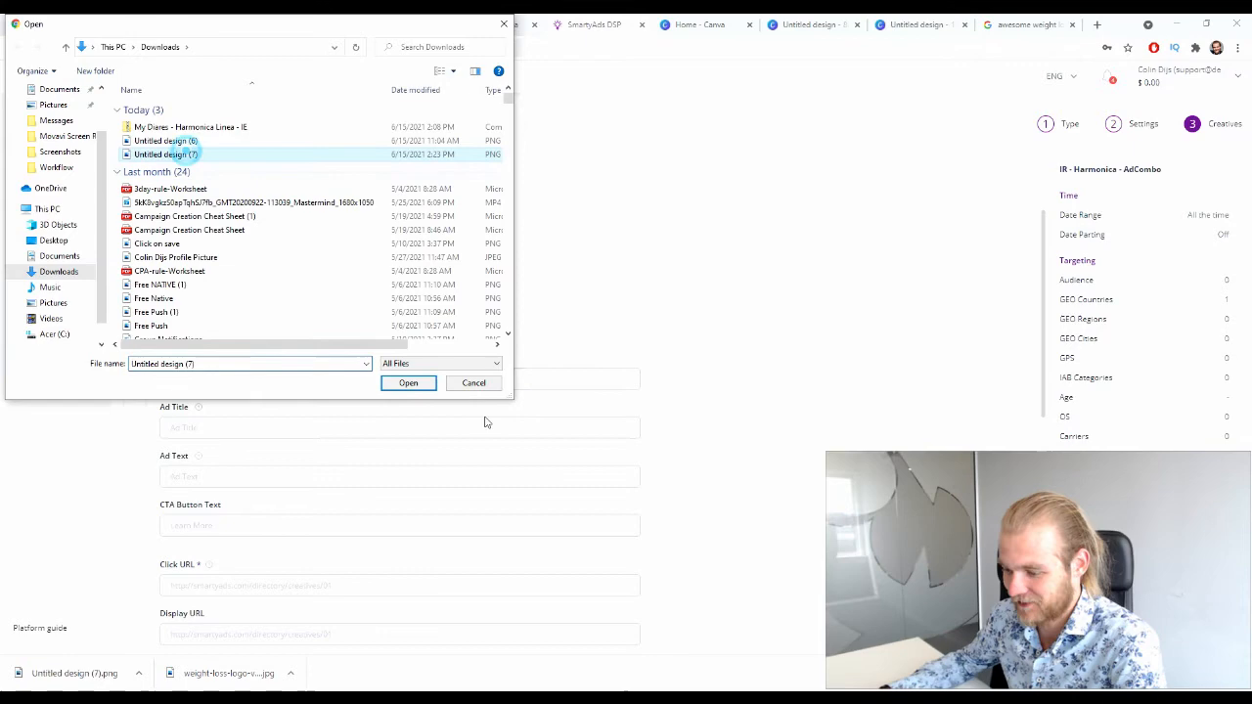
left_click(407, 383)
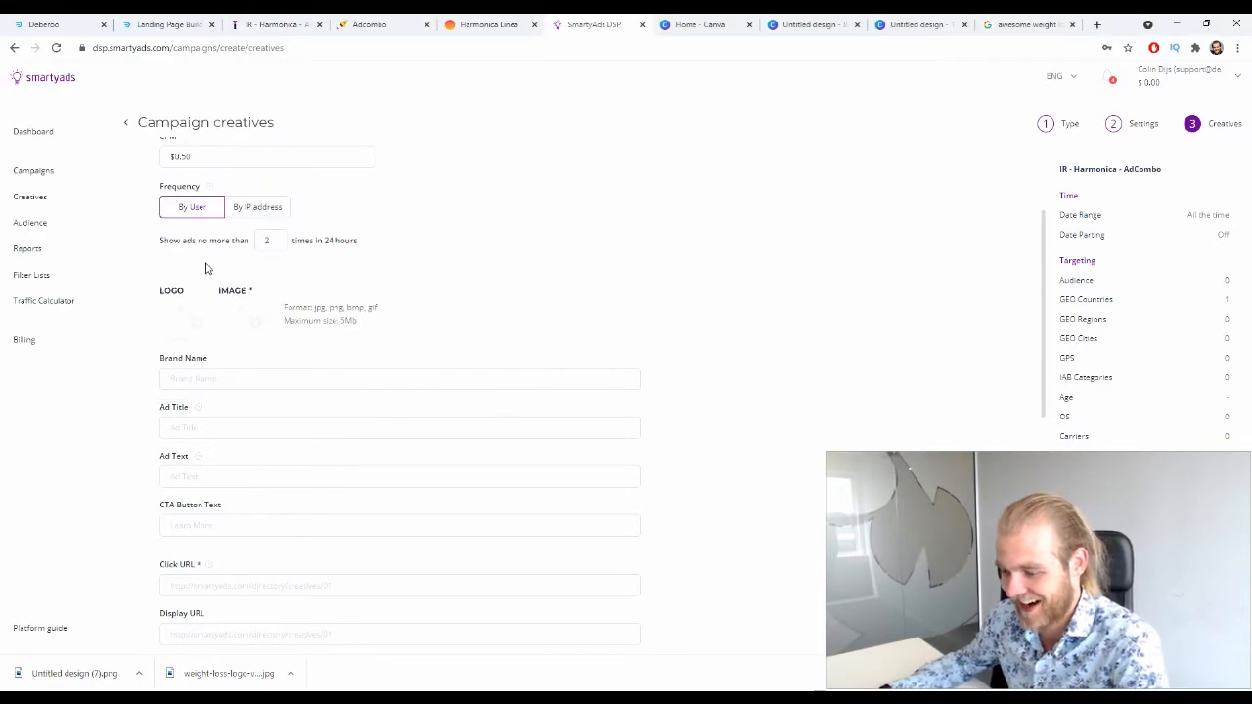
scroll(336, 286, "down", 8)
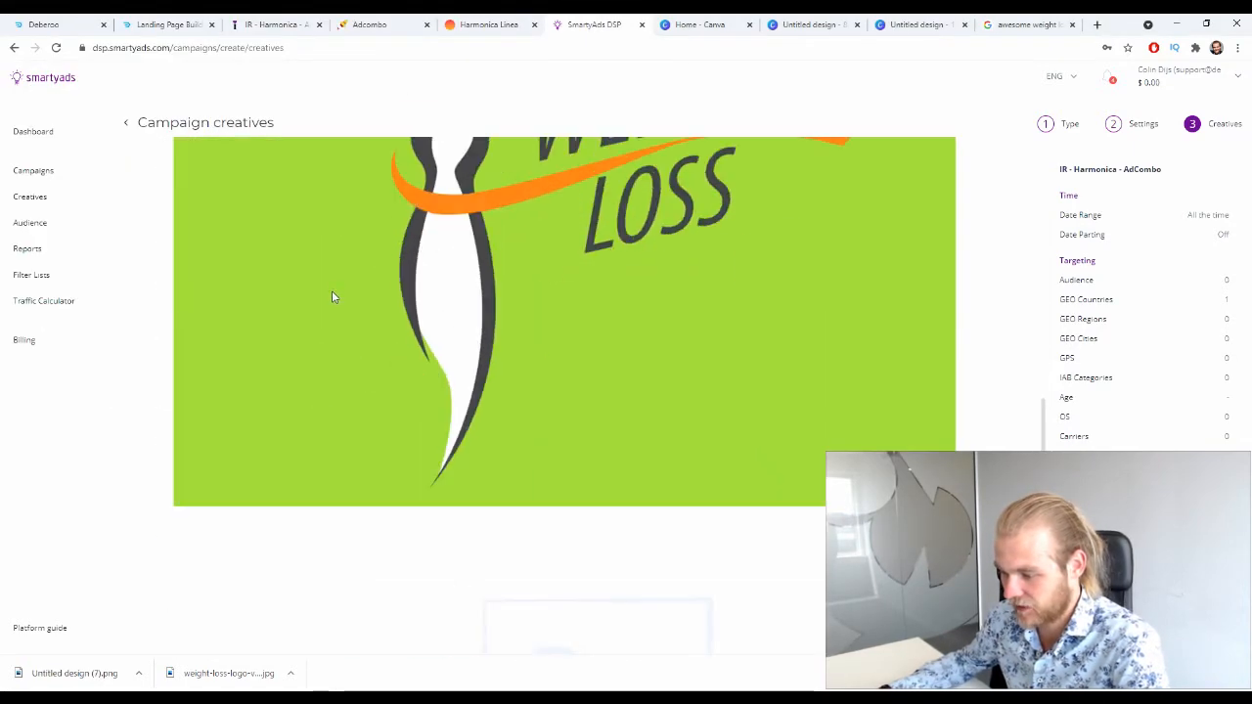
scroll(333, 284, "up", 10)
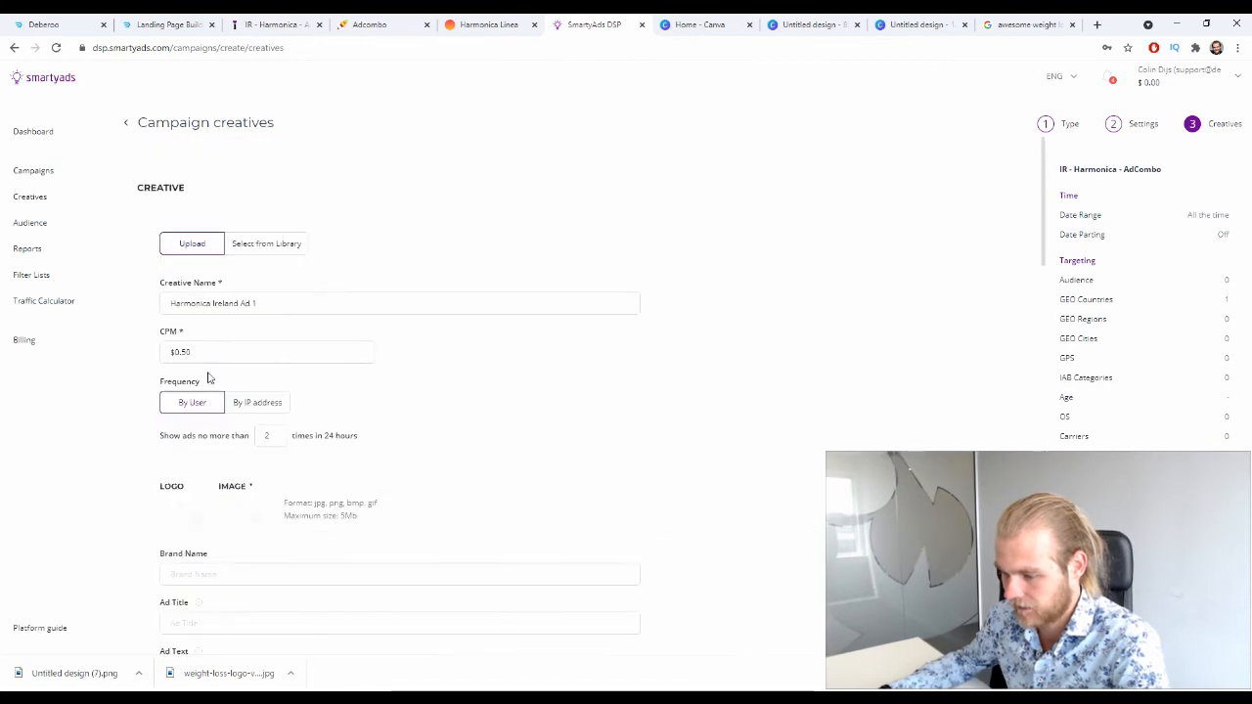
scroll(208, 377, "down", 1)
Step: Switch to the Google Images search and return to the earlier image results for "harmonica linea"
left_click(1037, 24)
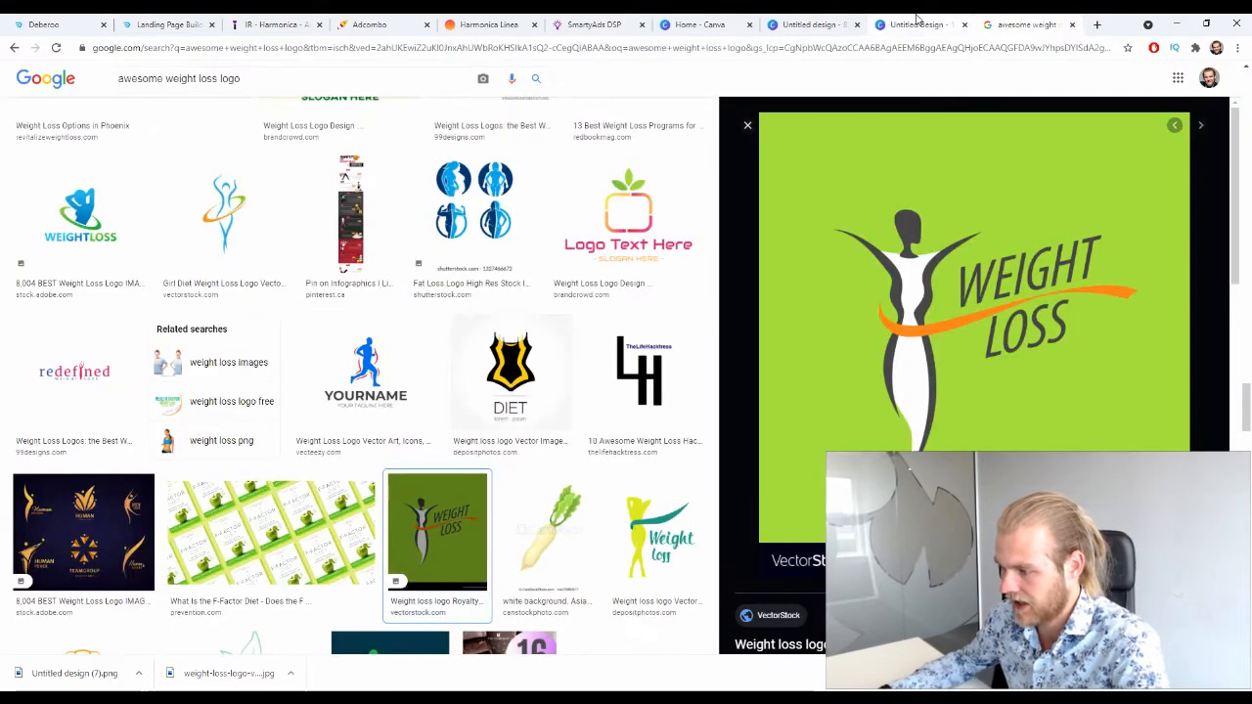
left_click(915, 24)
left_click(1028, 24)
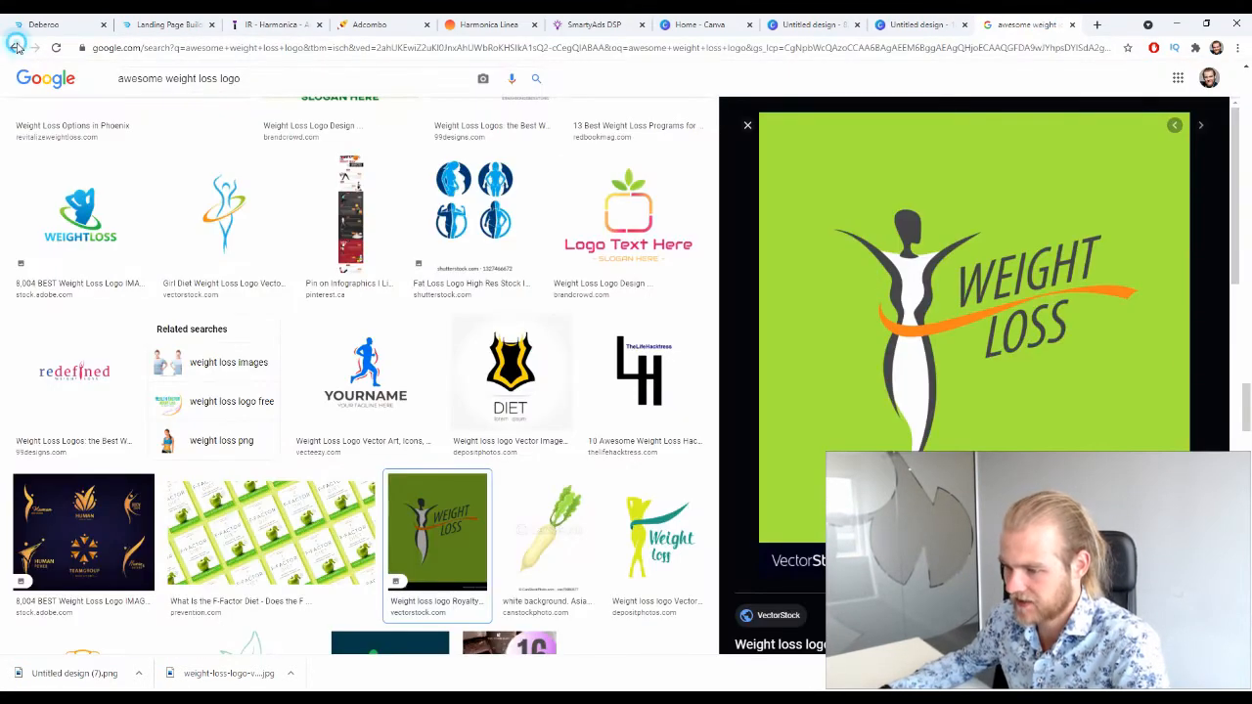
left_click(16, 47)
left_click(15, 47)
left_click(16, 47)
left_click(16, 47)
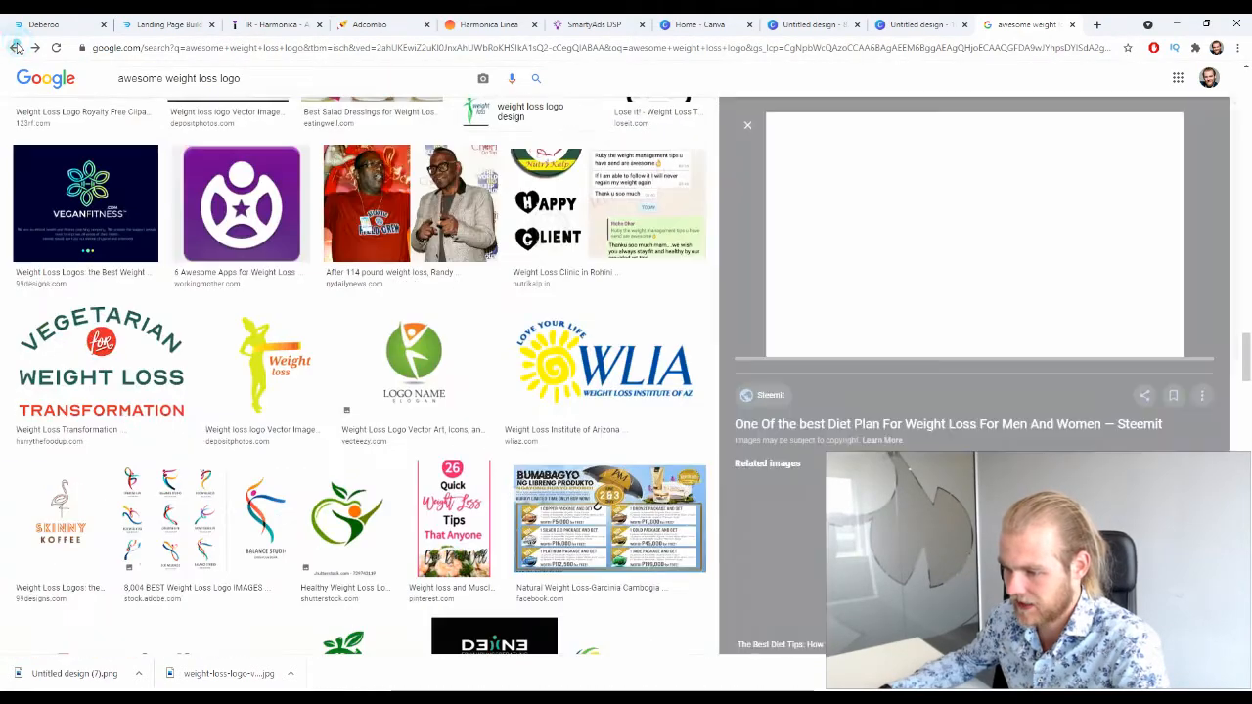
left_click(16, 46)
left_click(16, 47)
left_click(16, 47)
left_click(33, 48)
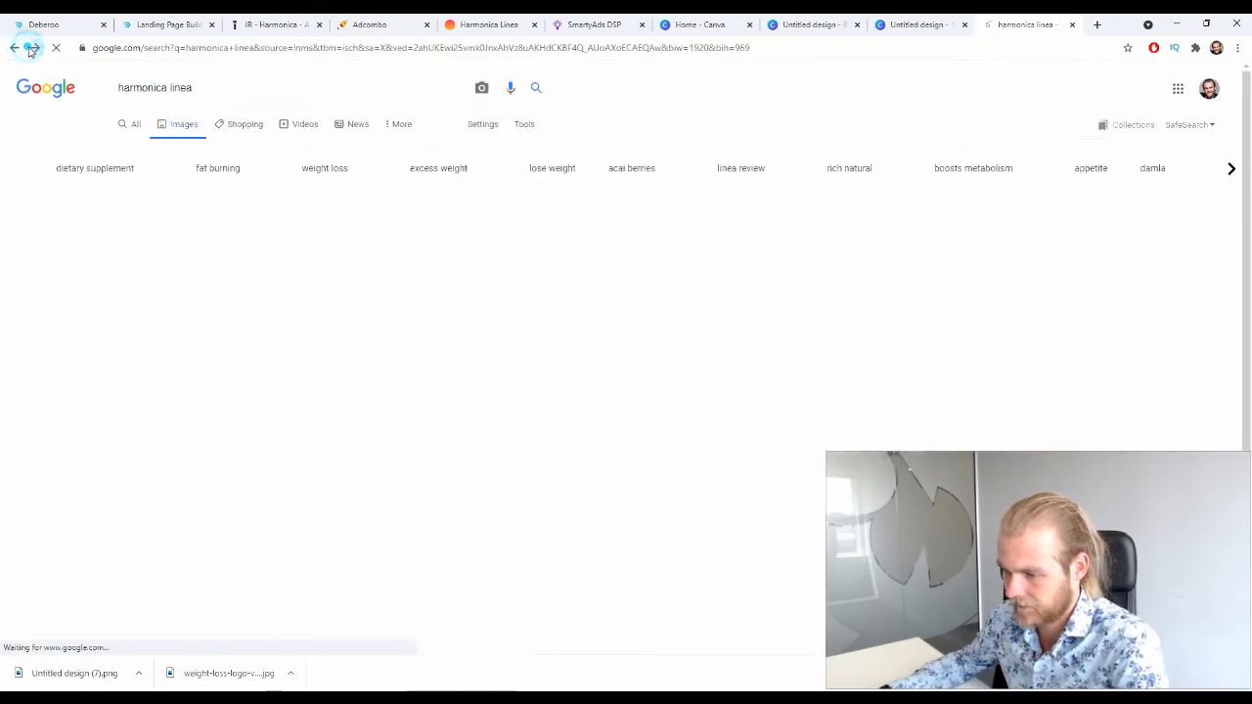
Step: Look through the Harmonica Linea image results for an ad picture, previewing the woman drinking water behind a row of fruit
scroll(631, 411, "down", 10)
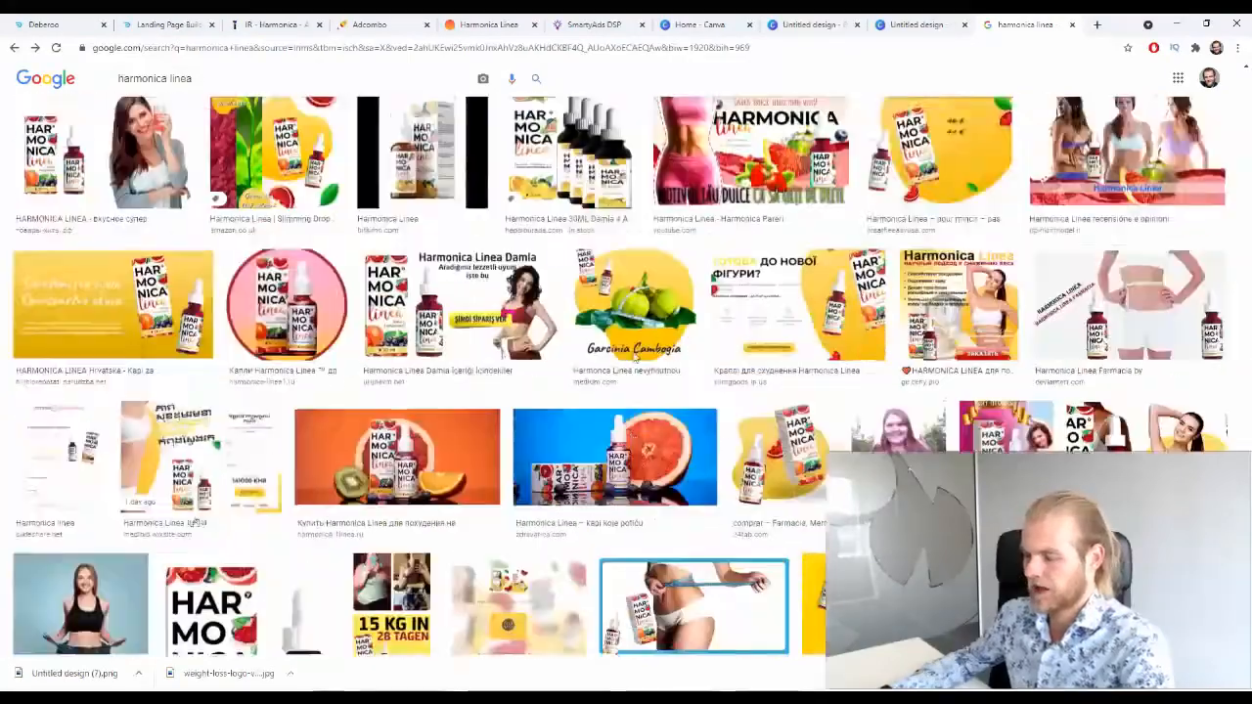
scroll(636, 357, "down", 10)
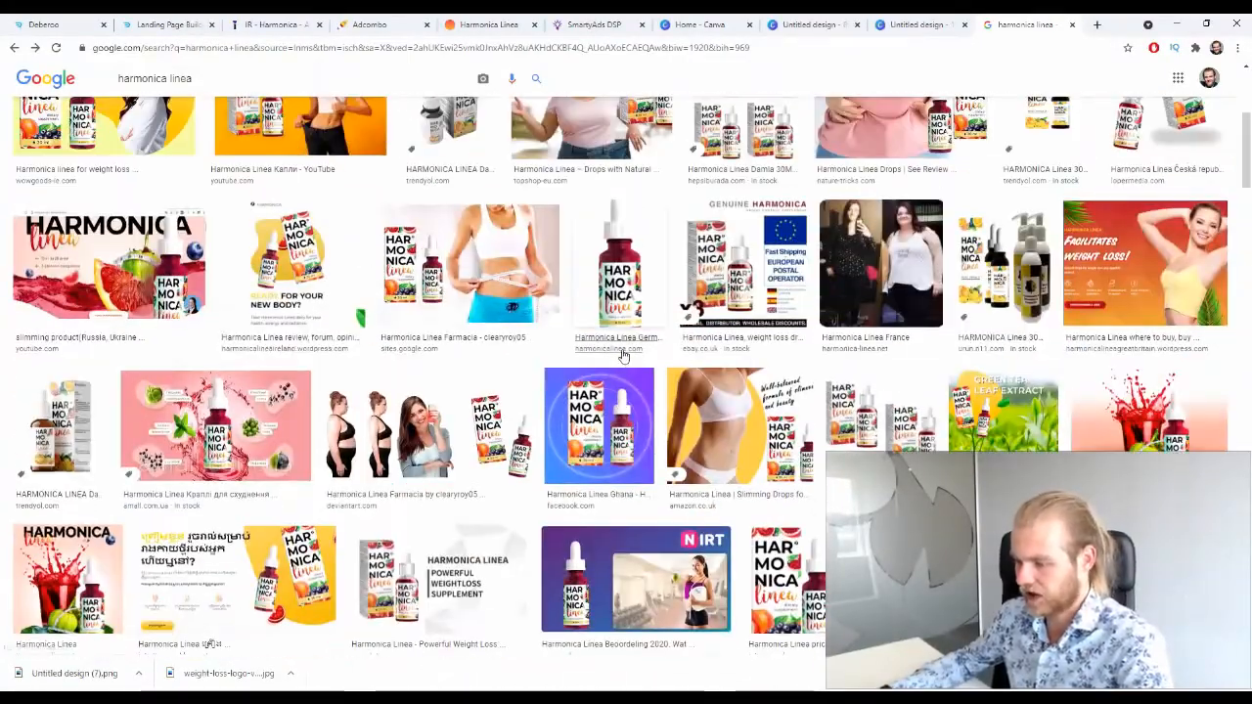
scroll(623, 356, "down", 15)
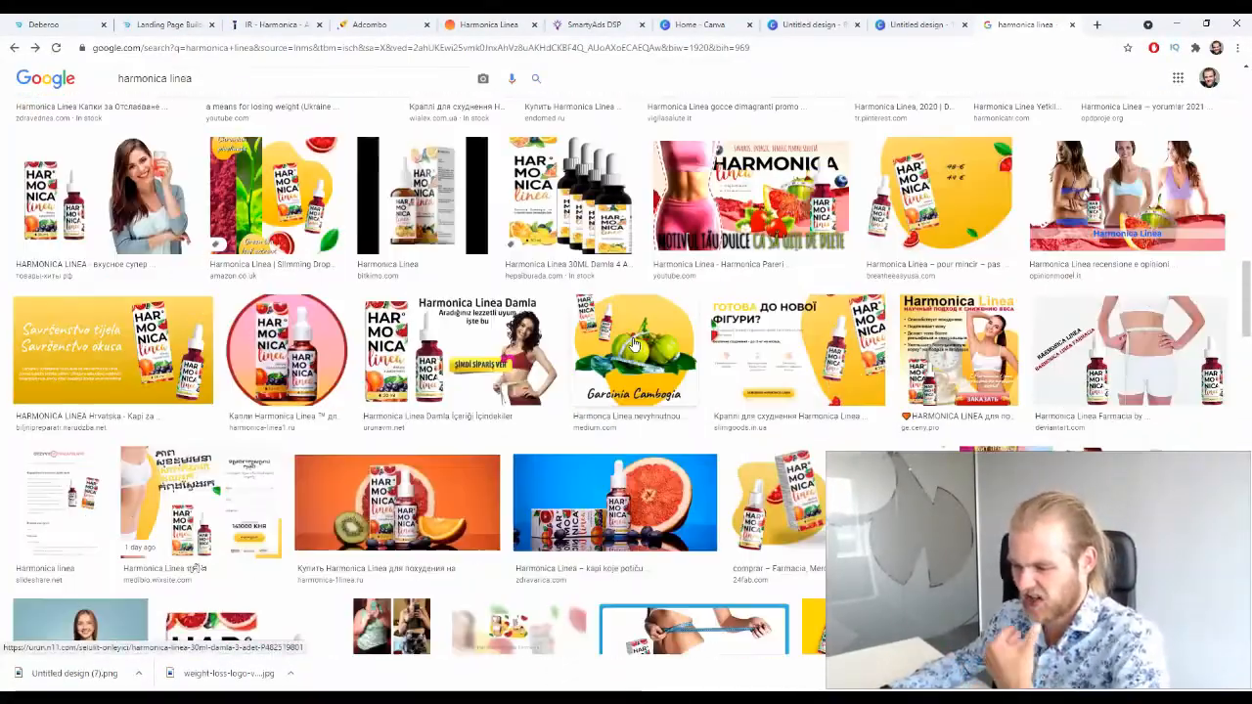
scroll(633, 341, "up", 8)
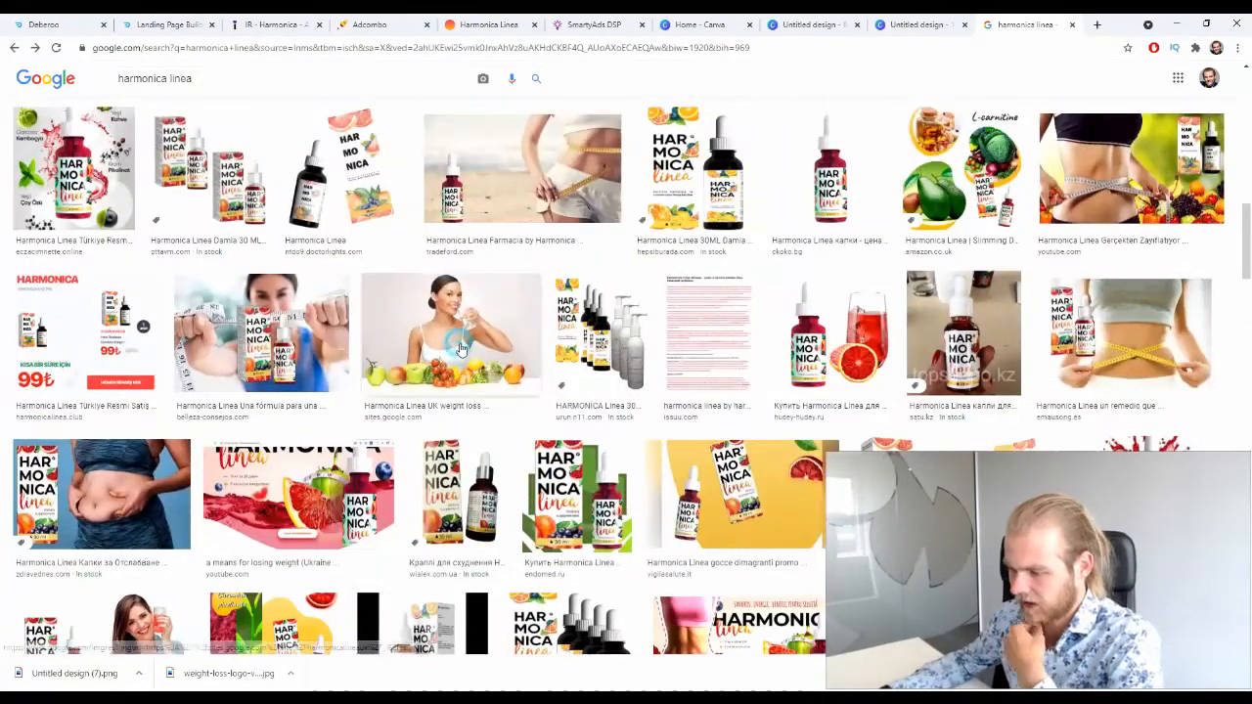
left_click(494, 338)
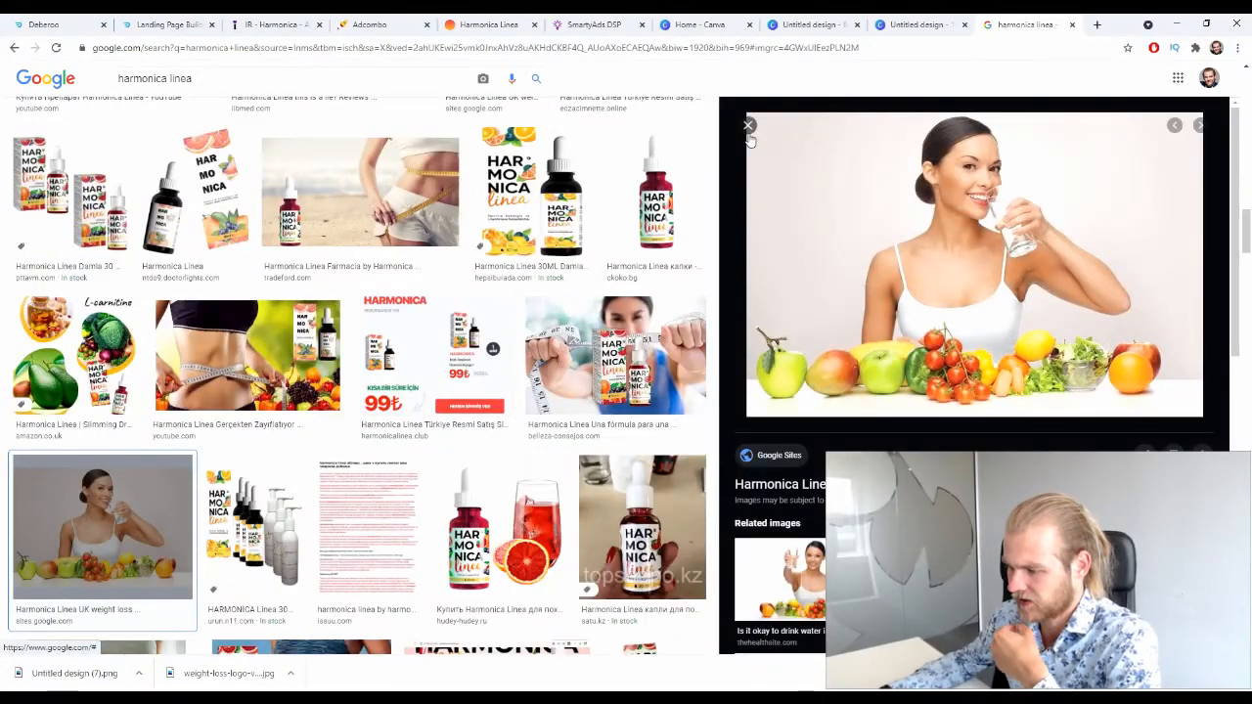
left_click(747, 126)
scroll(750, 147, "down", 6)
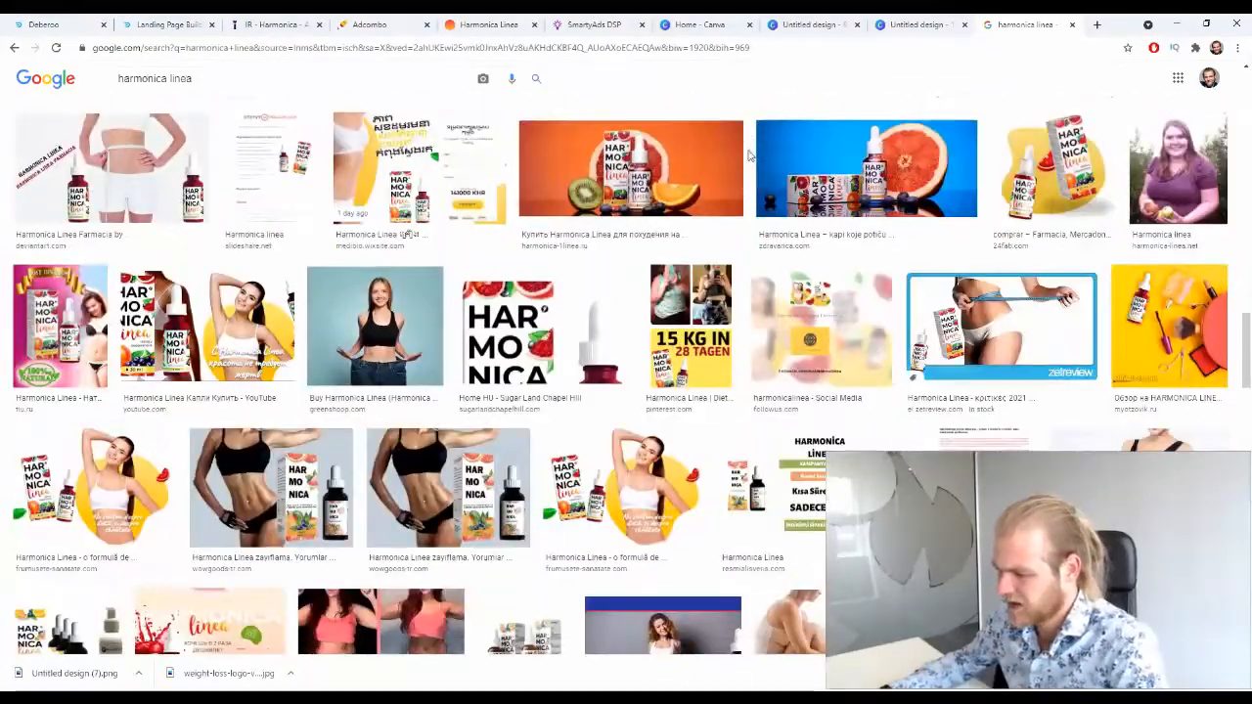
scroll(749, 154, "down", 5)
scroll(750, 153, "down", 1)
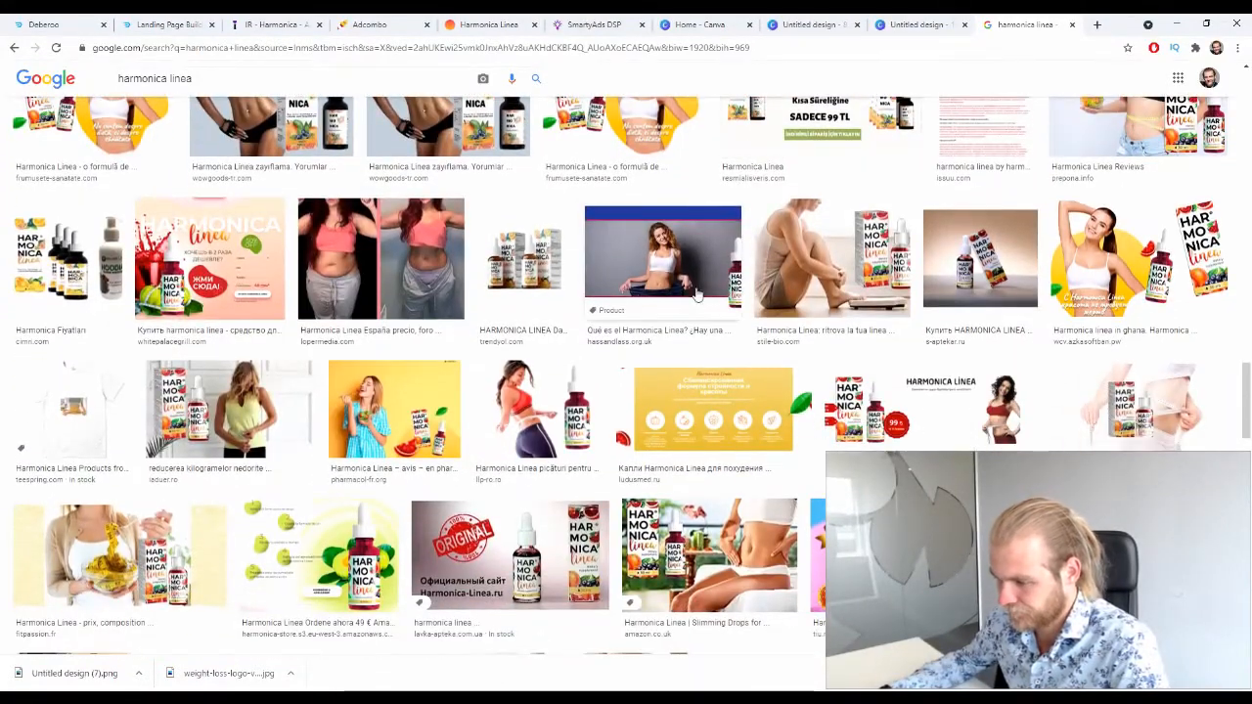
scroll(699, 336, "down", 3)
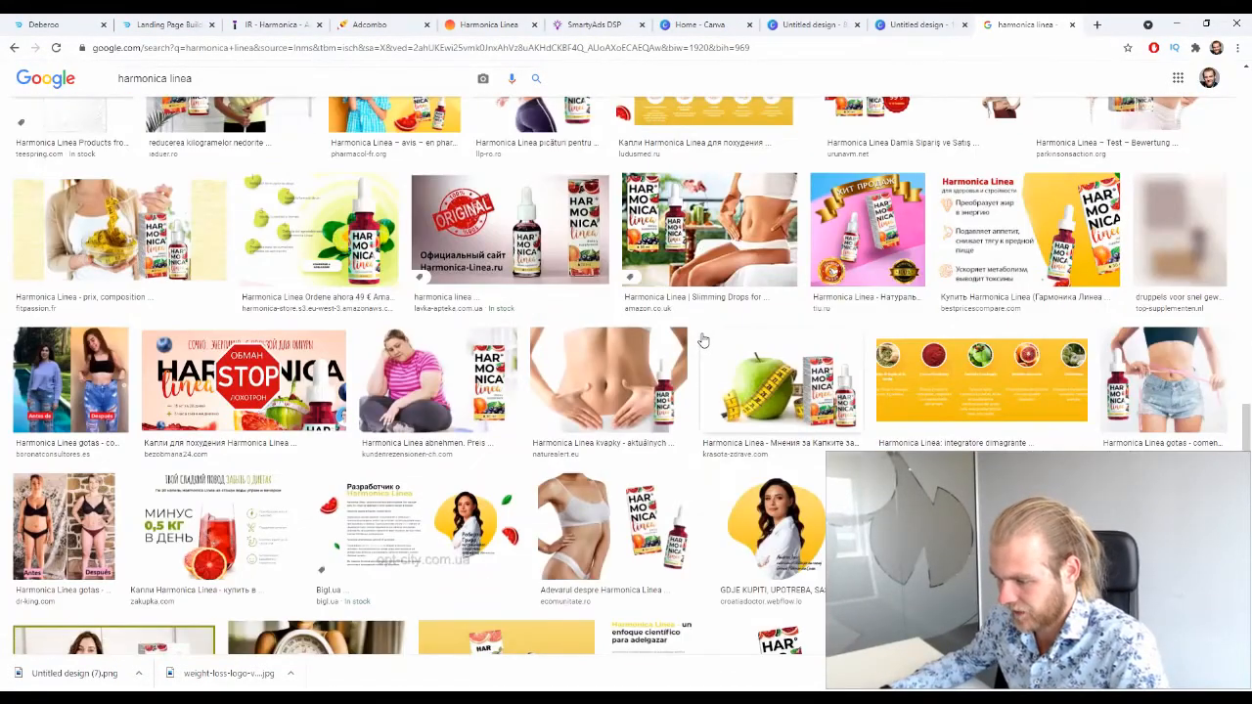
Step: Search Google Images for "harmonica linea results"
left_click(342, 78)
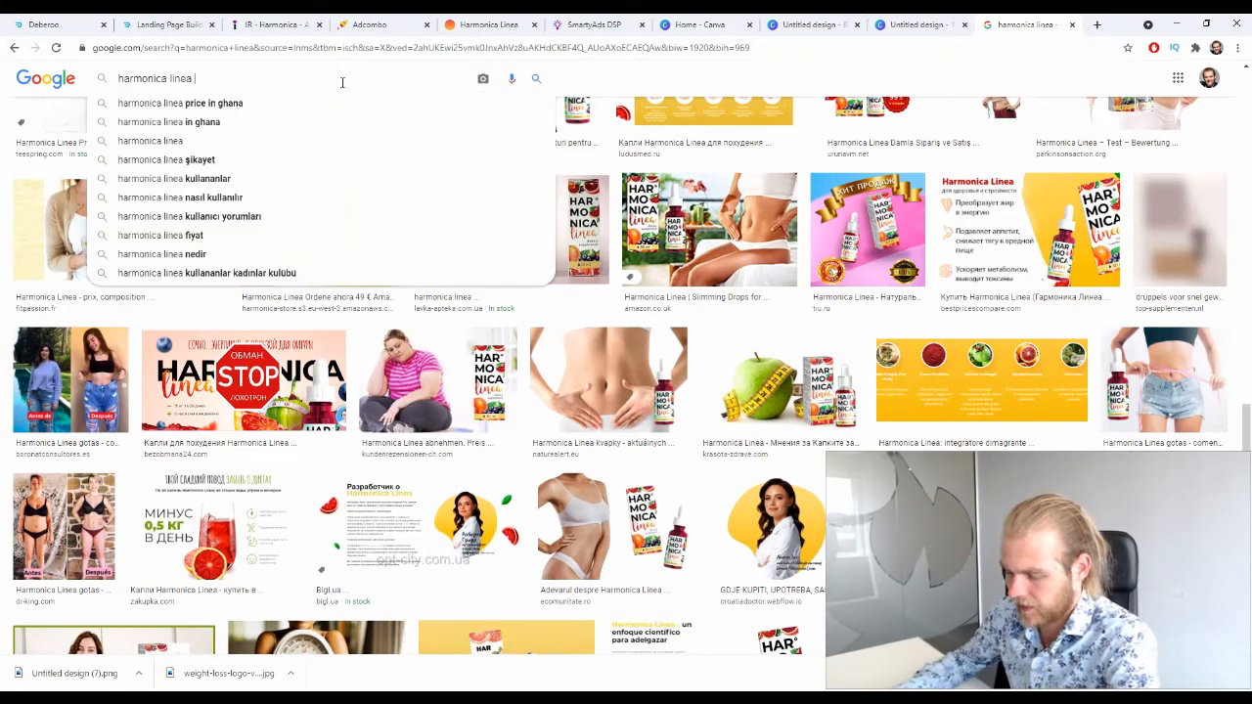
type("results")
key("Return")
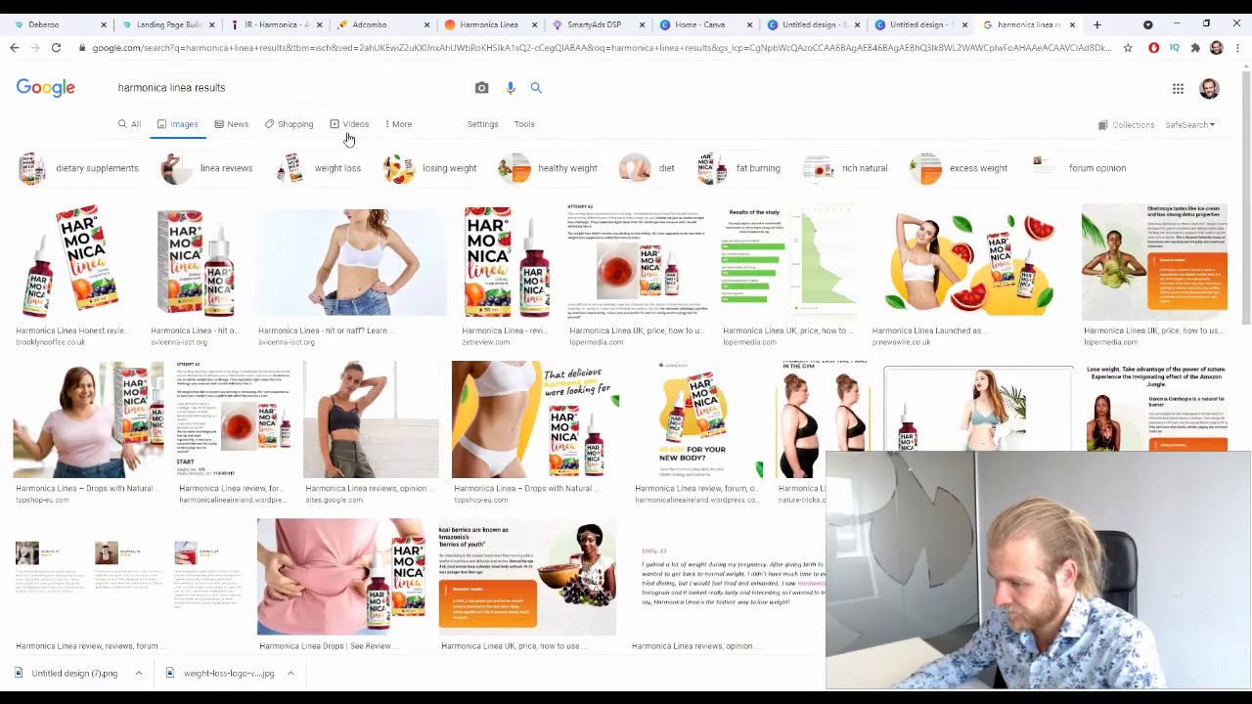
Step: Examine the "harmonica linea results" images for a picture suitable for the ad creative
scroll(418, 189, "down", 3)
scroll(368, 162, "down", 5)
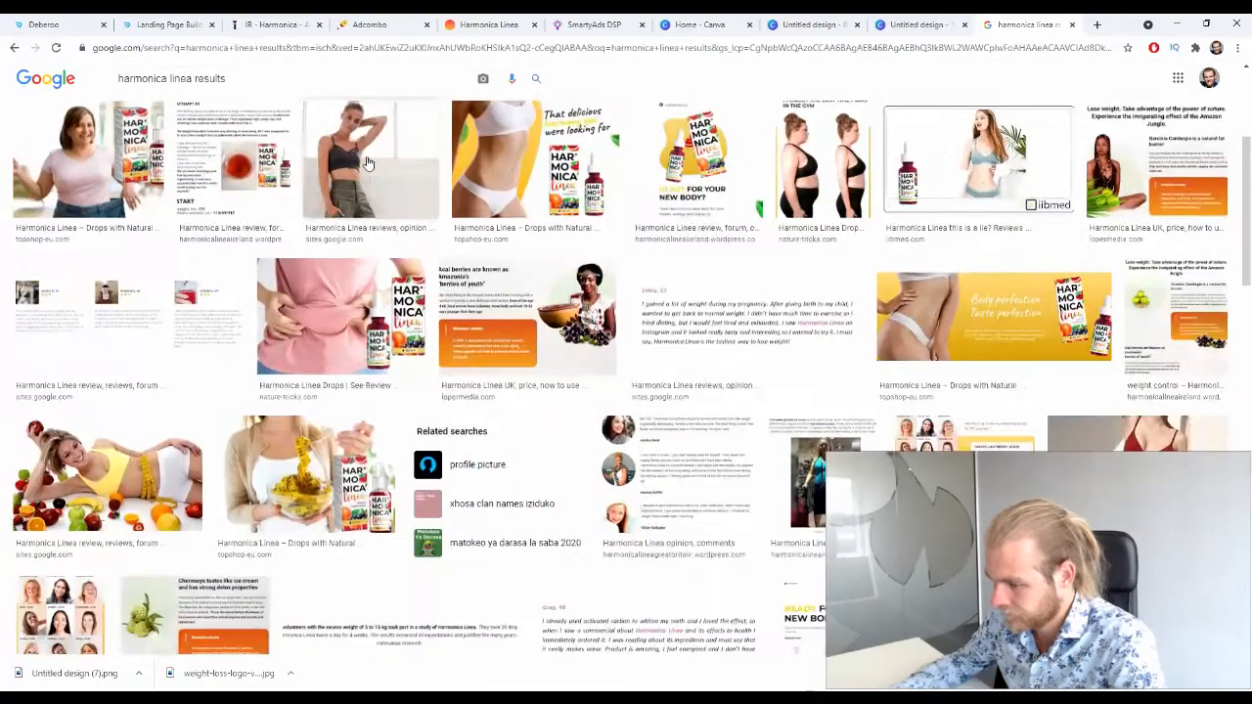
scroll(367, 163, "down", 2)
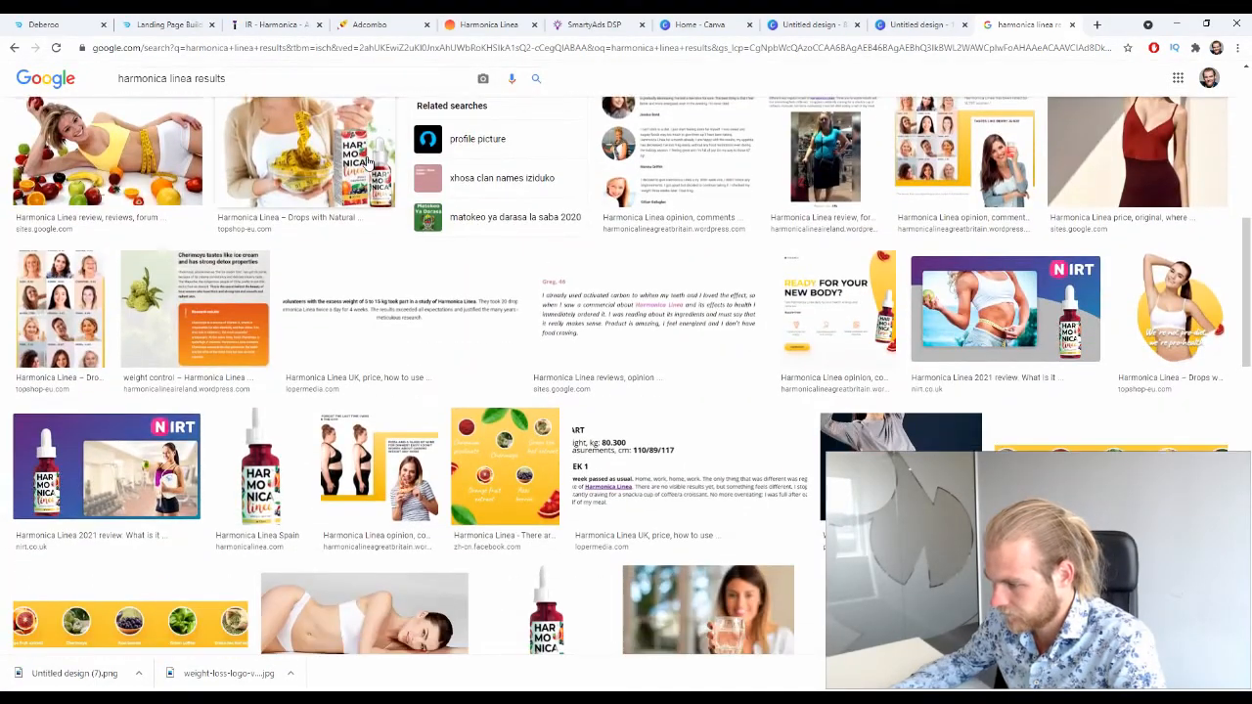
scroll(371, 170, "down", 5)
scroll(372, 167, "down", 6)
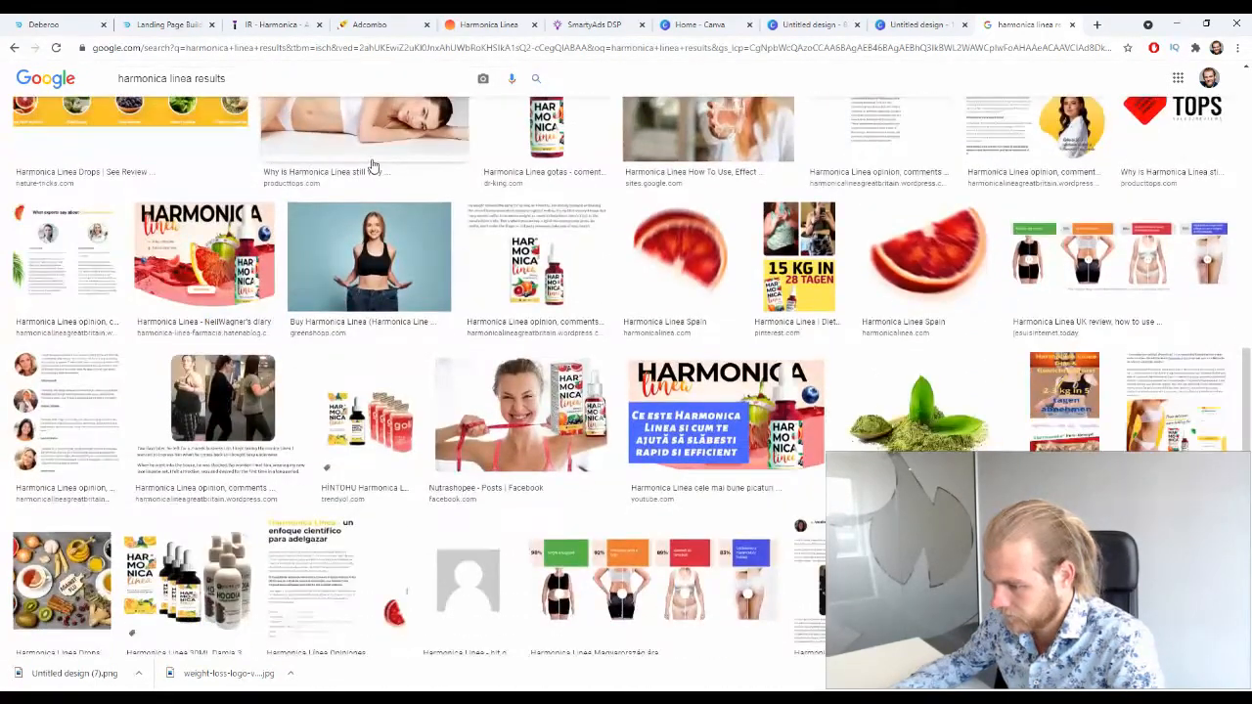
scroll(407, 159, "down", 2)
scroll(407, 160, "down", 10)
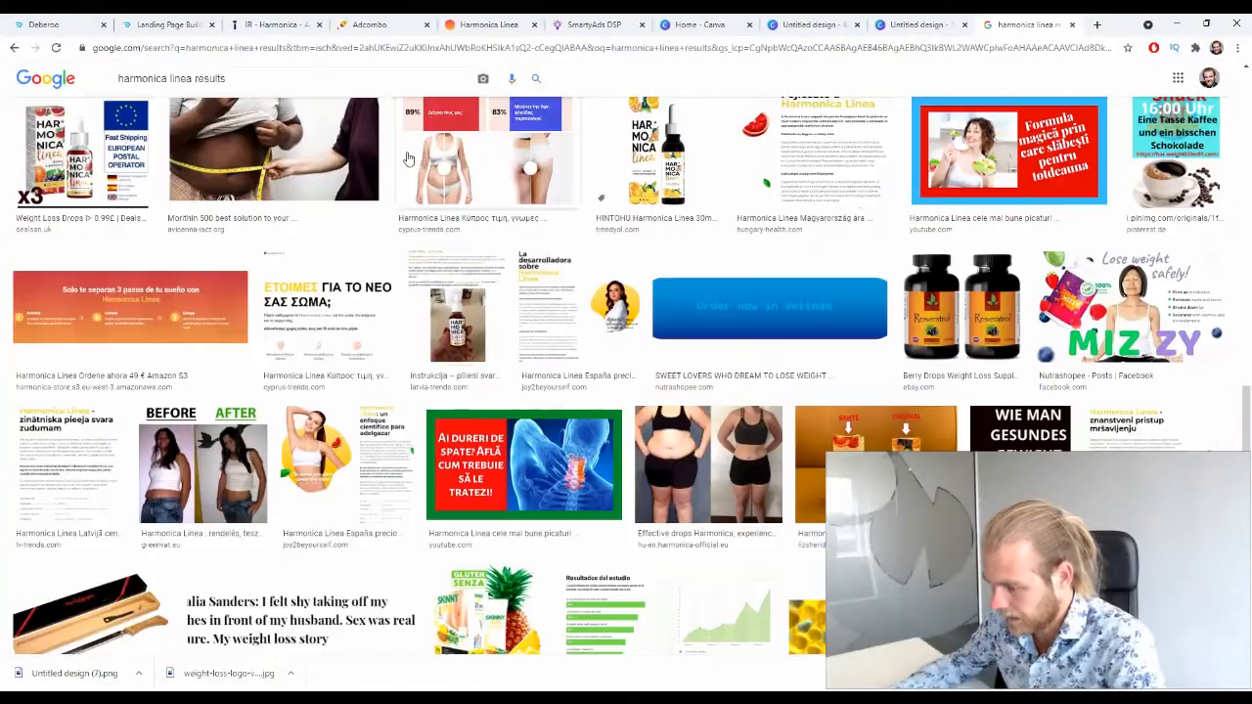
scroll(403, 159, "down", 15)
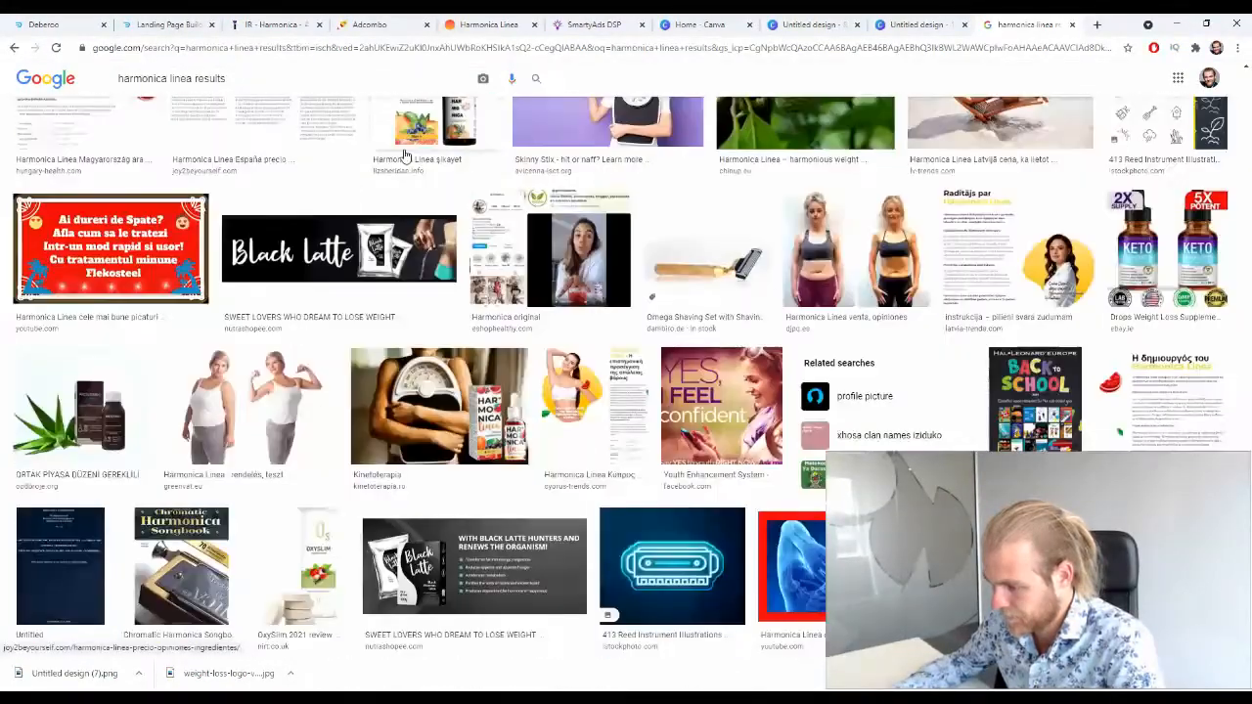
scroll(518, 274, "down", 15)
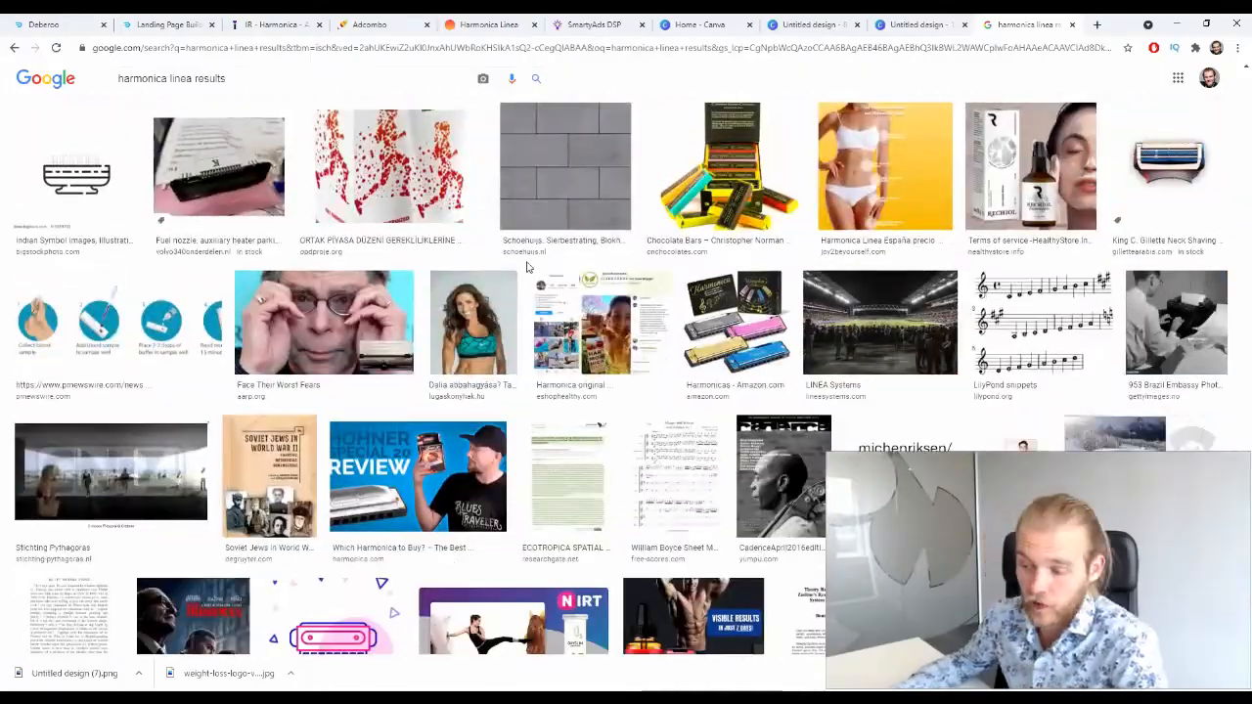
scroll(501, 267, "down", 15)
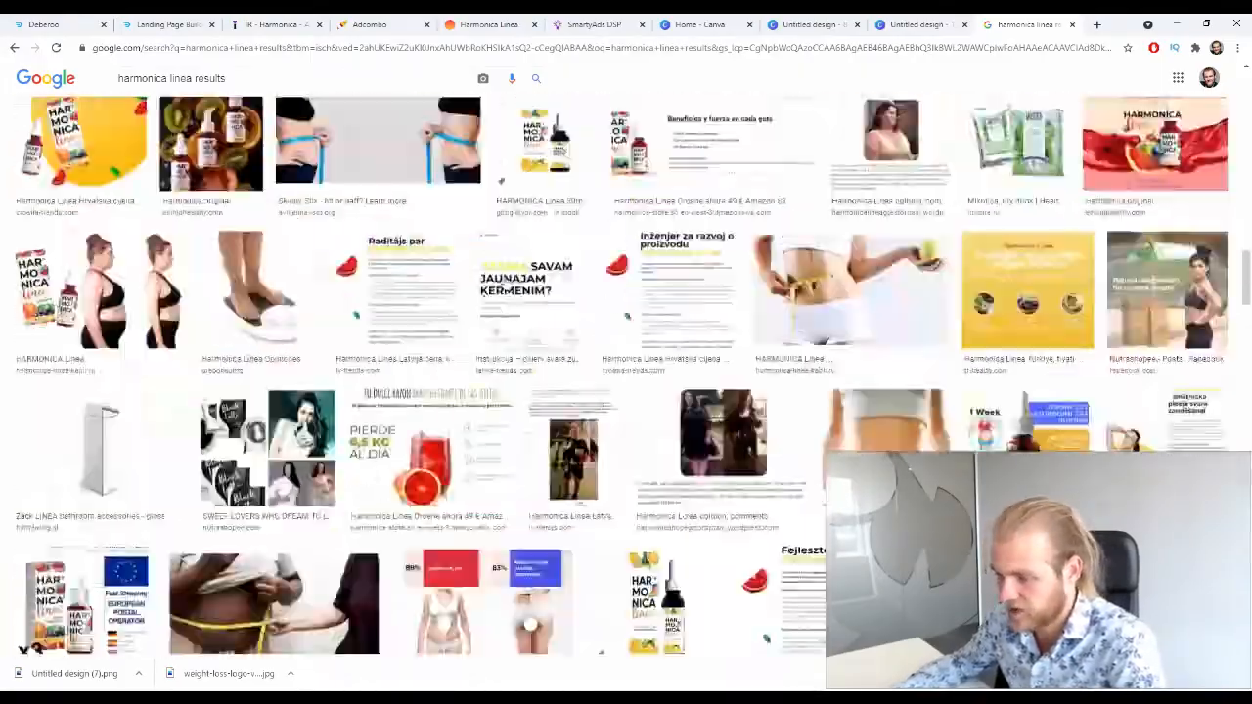
scroll(501, 277, "down", 5)
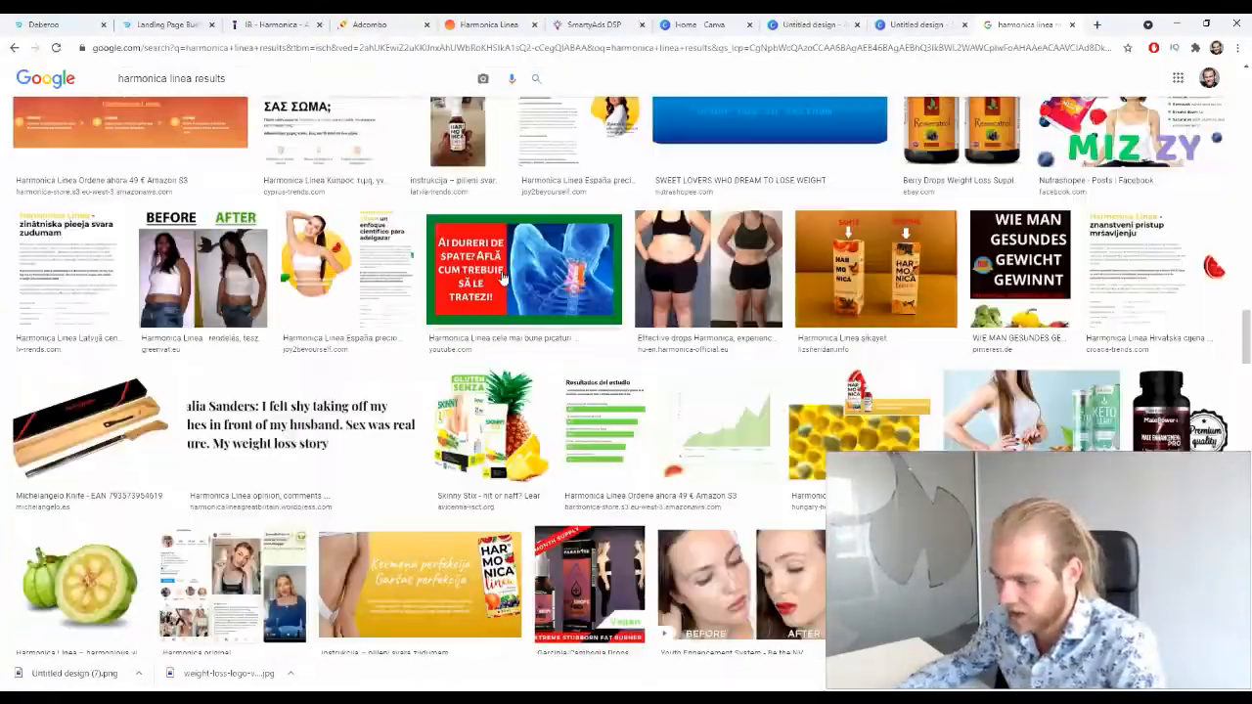
scroll(503, 278, "down", 15)
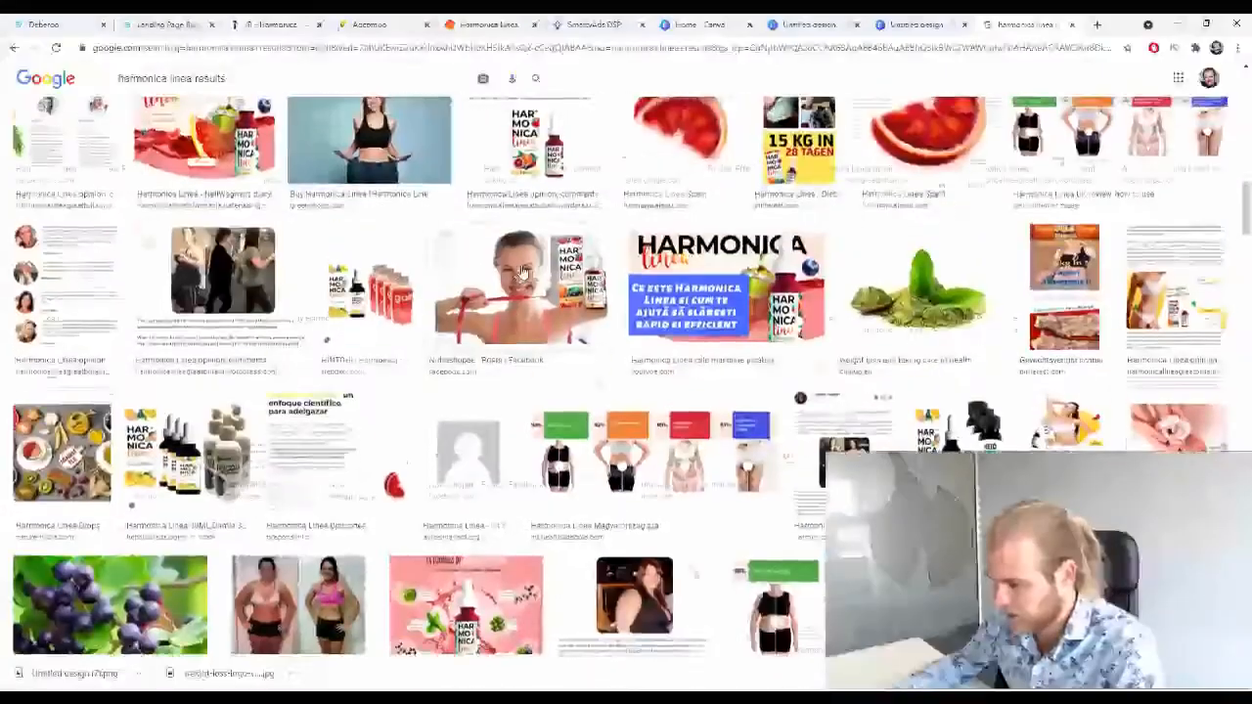
scroll(521, 274, "up", 4)
scroll(303, 407, "down", 3)
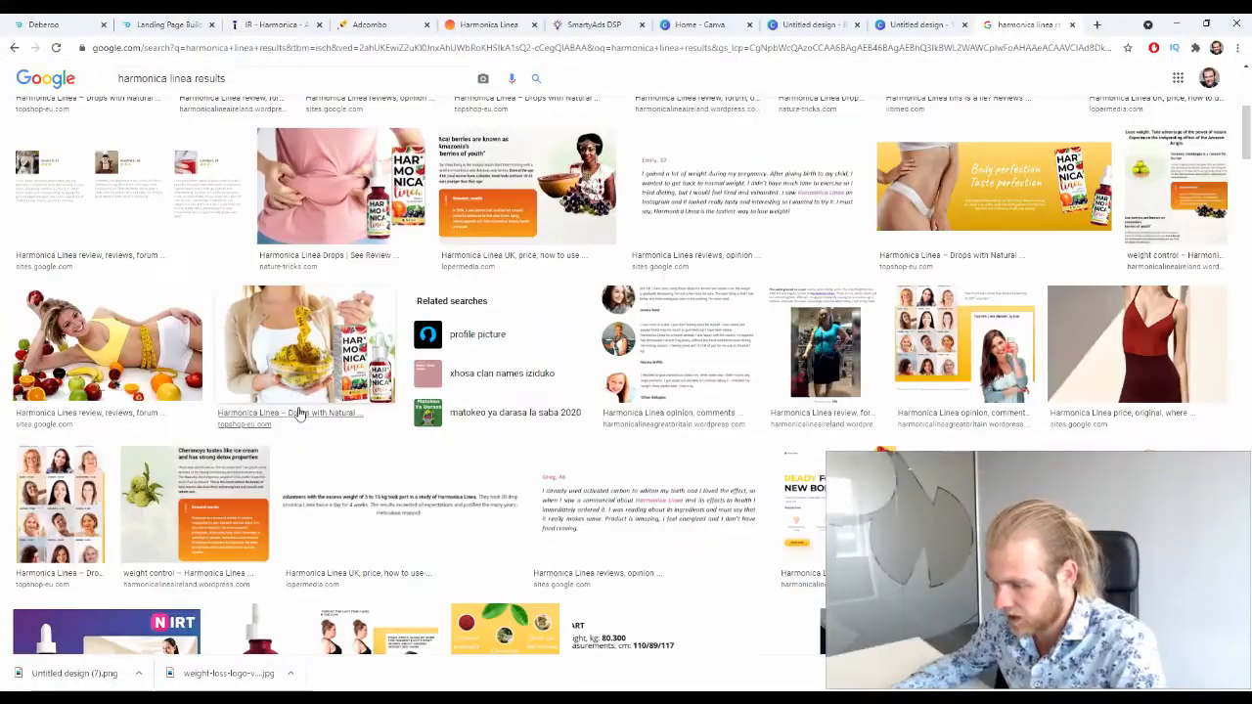
Step: Compare TopShop-EU's picture of the bowl of measuring tape with its picture of the woman in a pink shirt, ending on the bowl
left_click(301, 407)
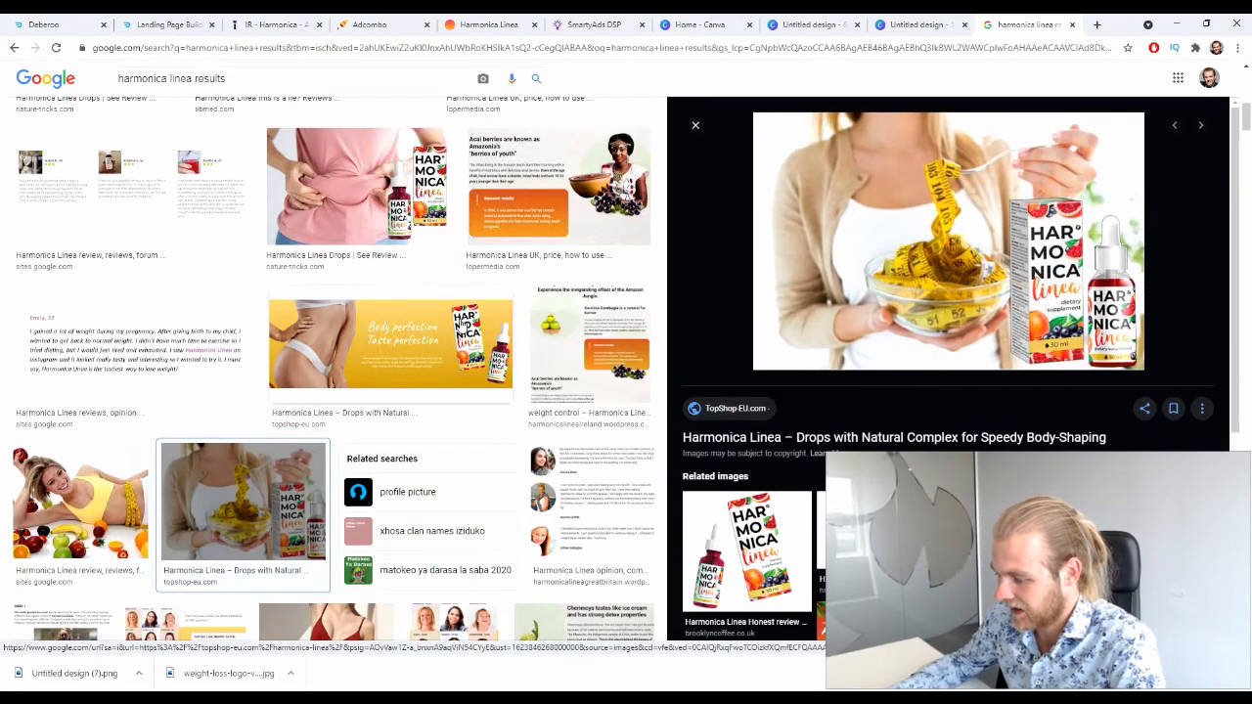
scroll(468, 323, "up", 5)
scroll(492, 305, "down", 3)
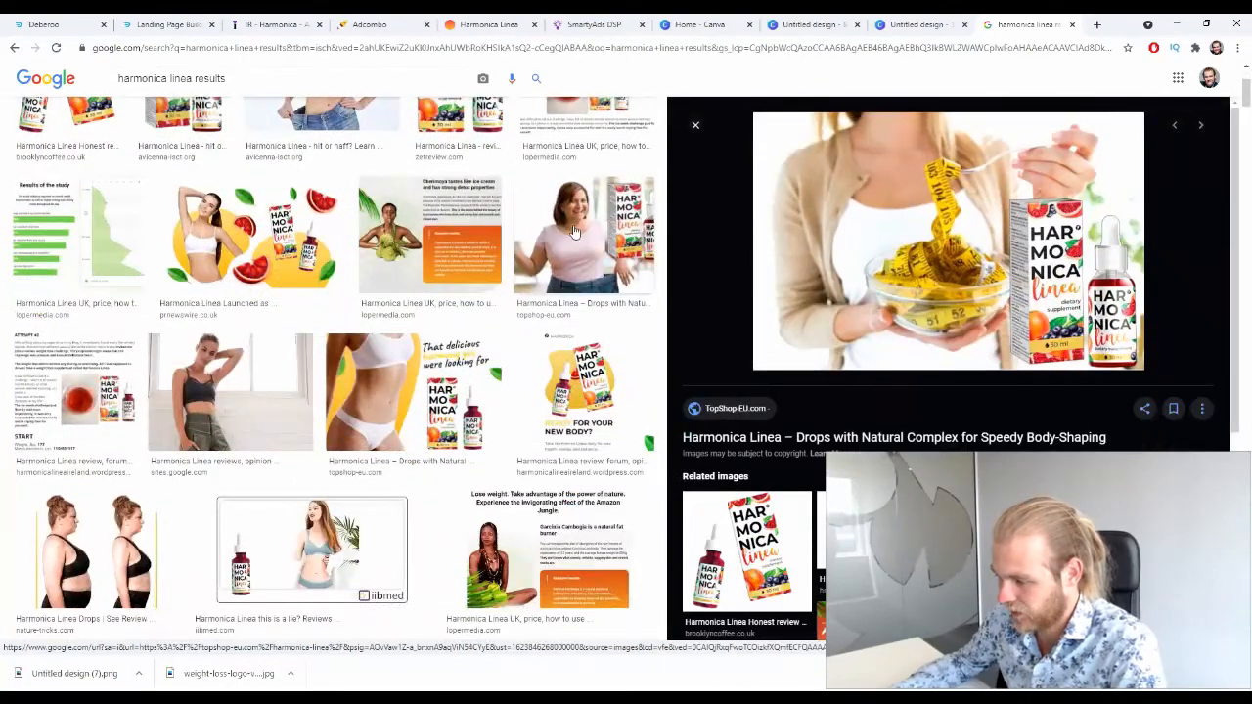
left_click(588, 205)
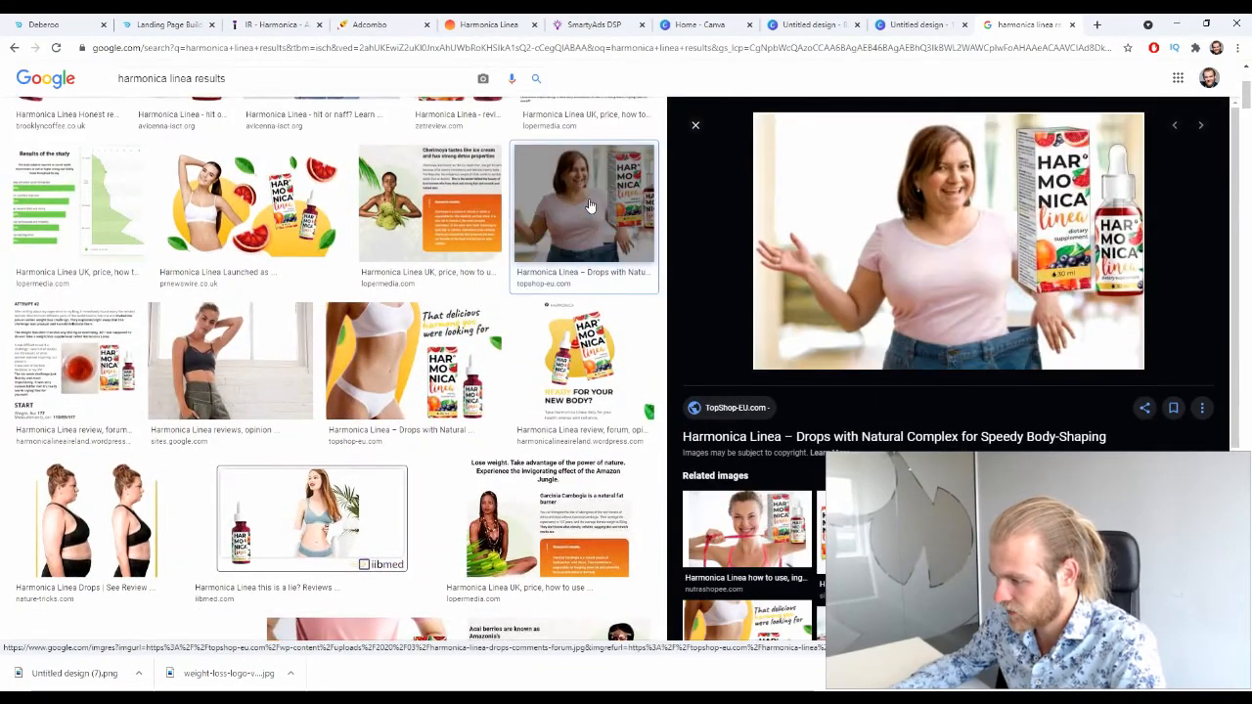
scroll(522, 213, "down", 5)
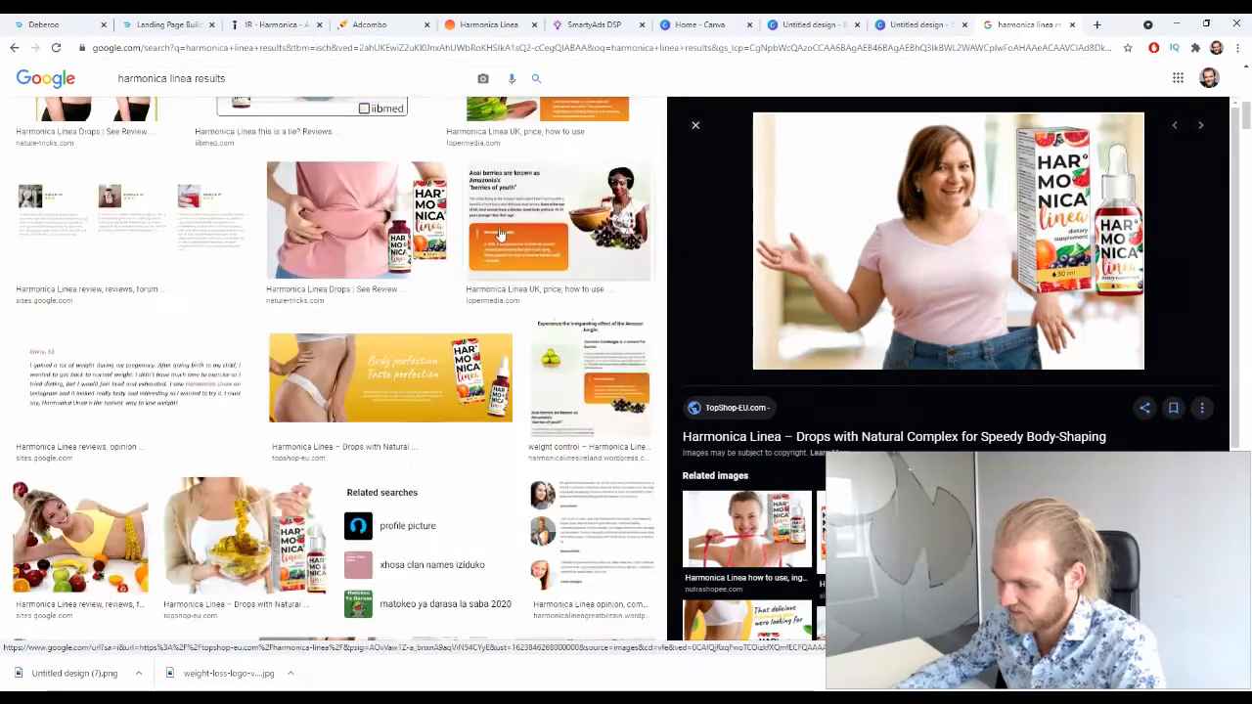
scroll(316, 408, "down", 3)
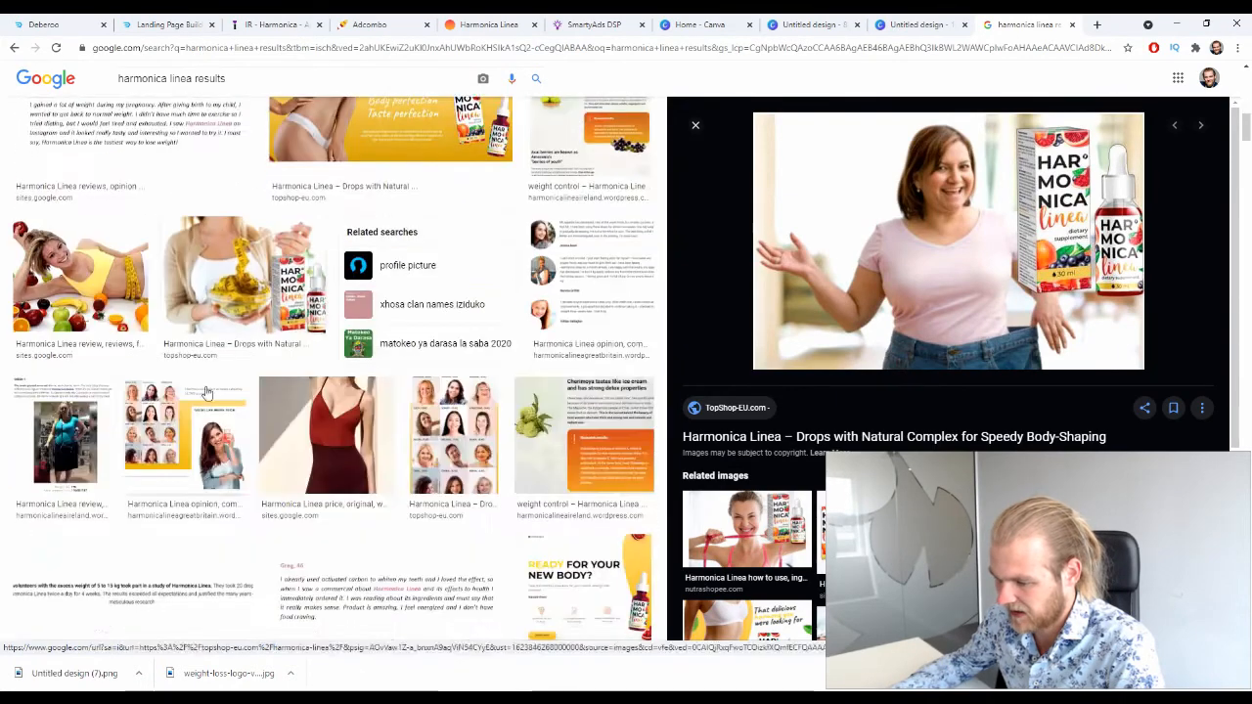
left_click(244, 278)
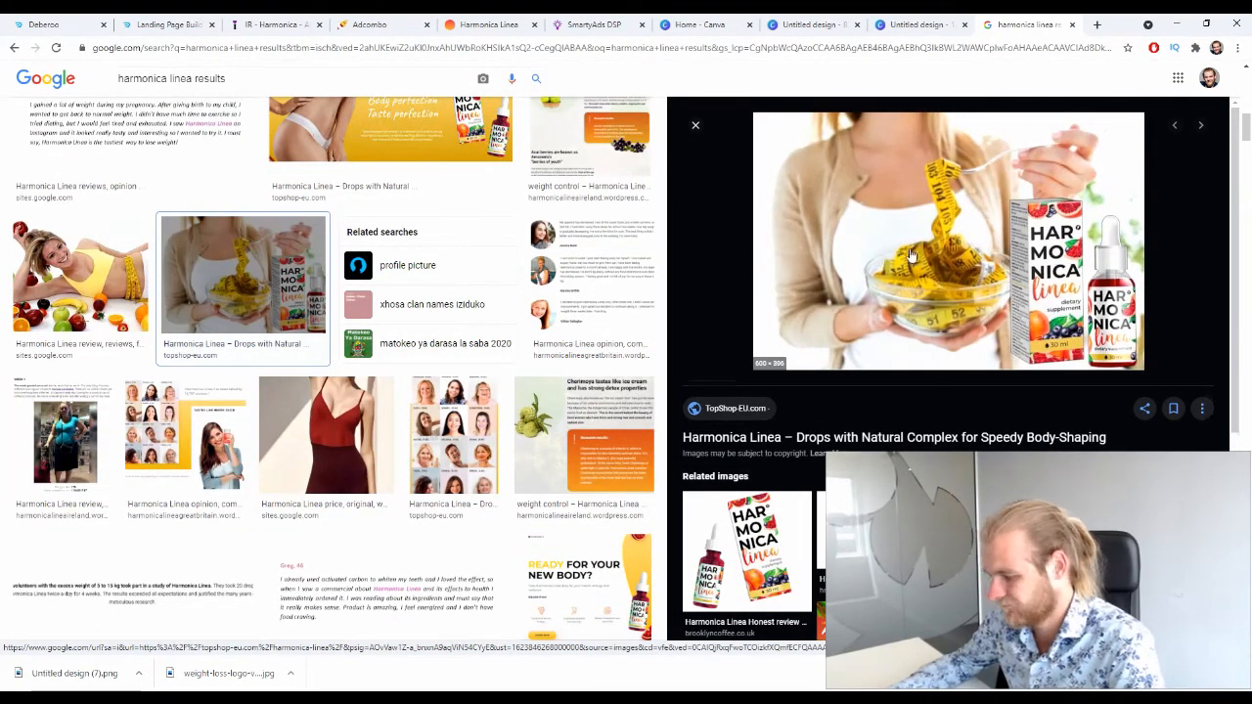
Step: Show all images related to the measuring-tape bowl picture and look through them for an ad image
scroll(912, 254, "down", 5)
left_click(1193, 117)
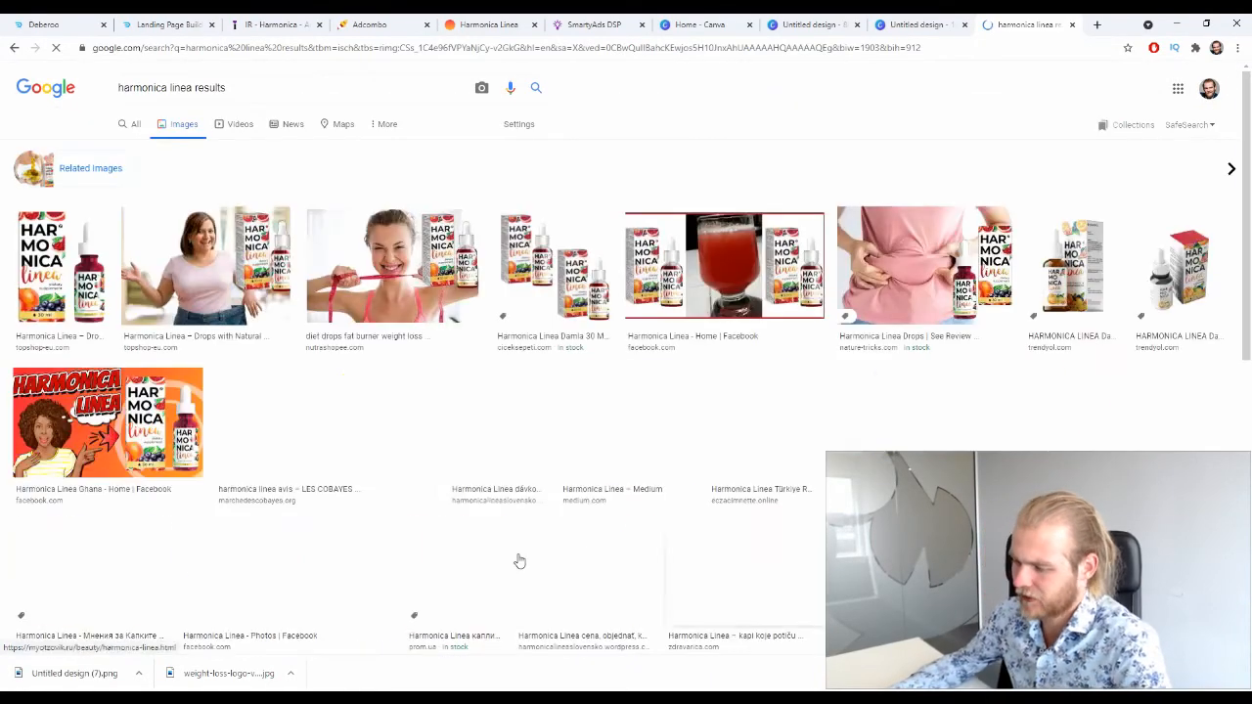
scroll(520, 560, "down", 2)
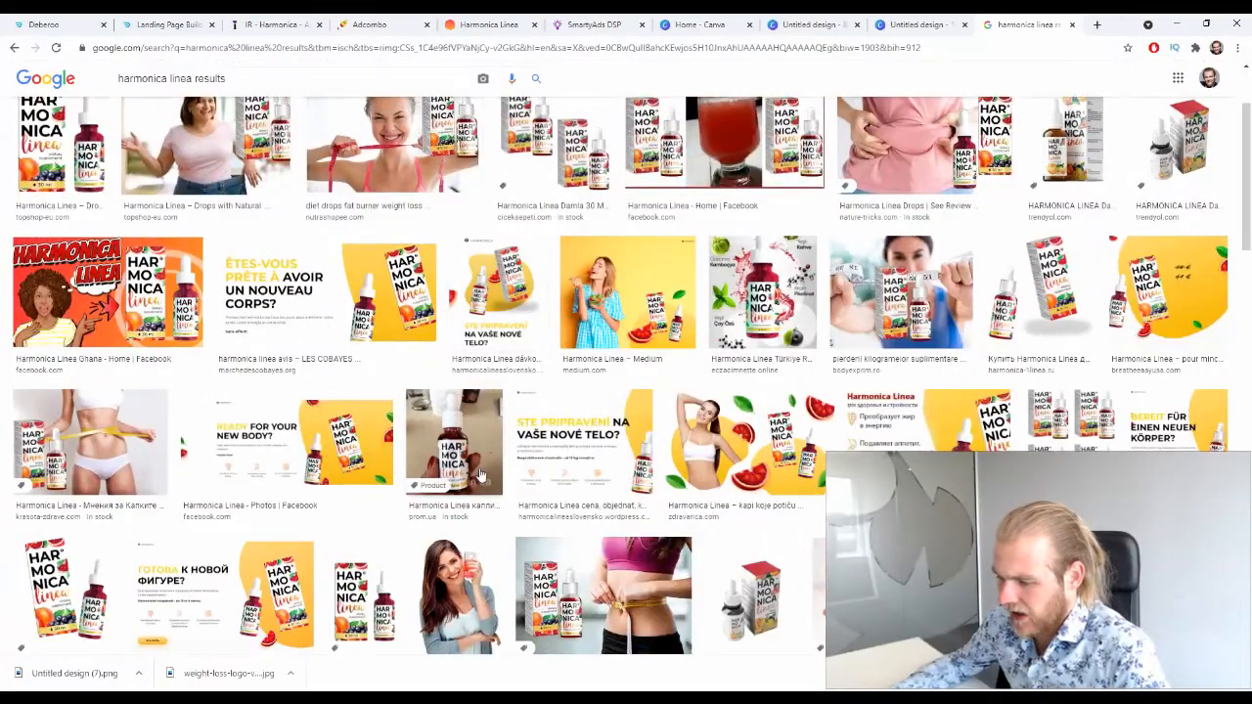
scroll(479, 474, "down", 3)
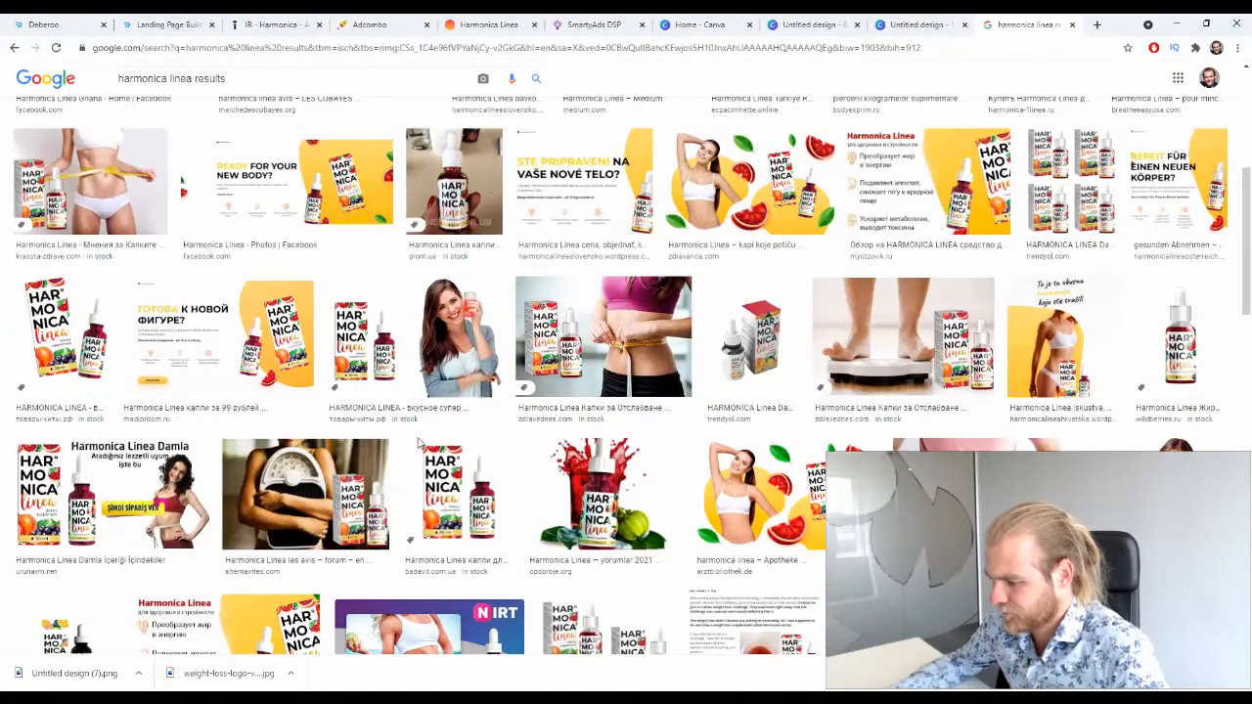
scroll(421, 442, "down", 1)
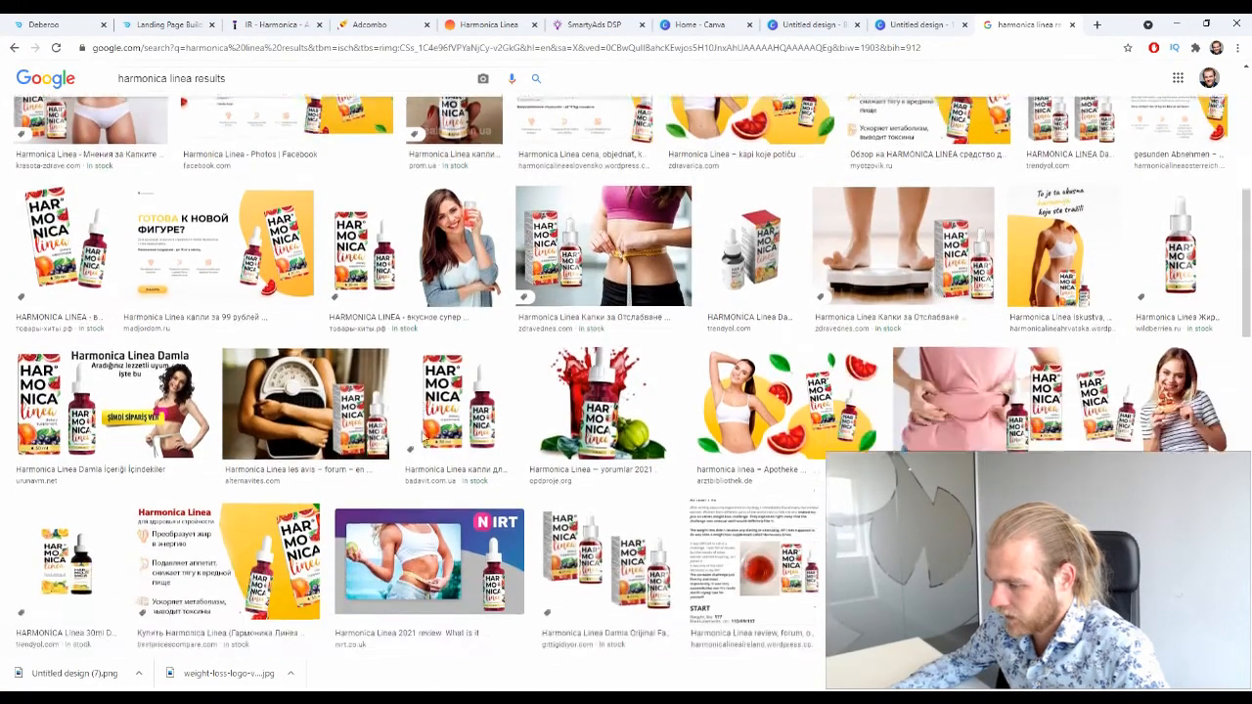
scroll(421, 442, "down", 1)
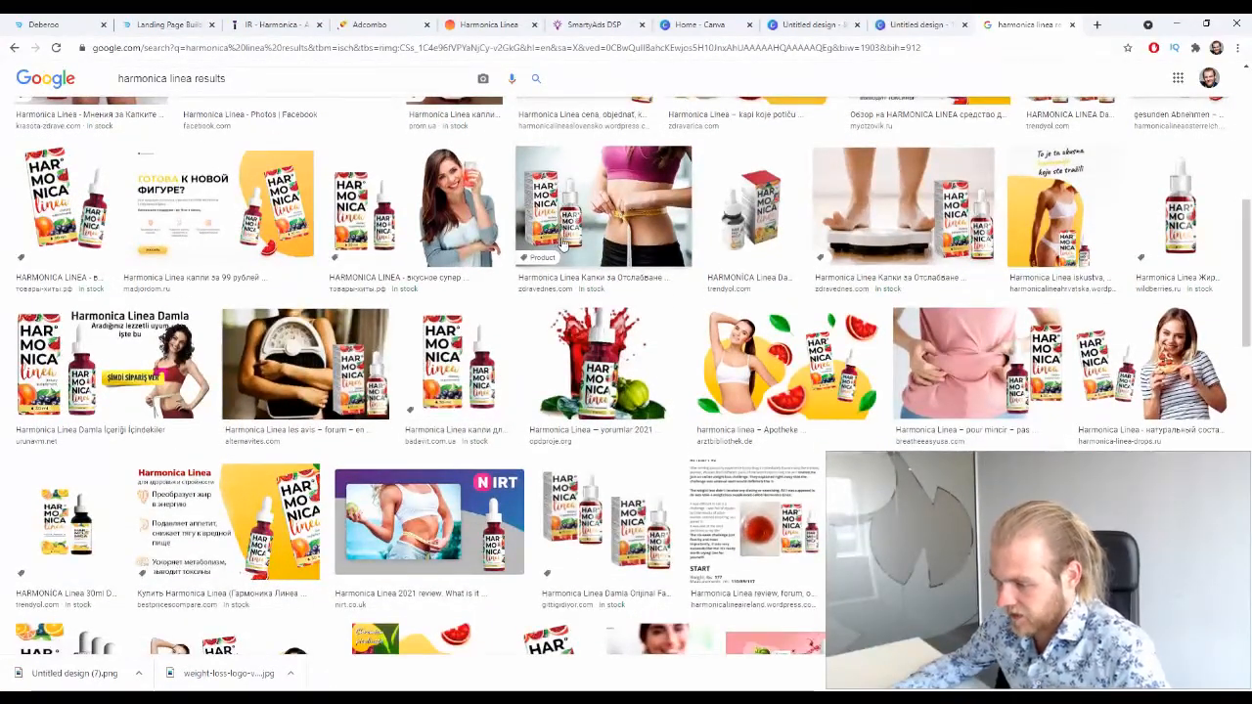
Step: Examine the remaining images related to the measuring-tape bowl picture for a better ad image
scroll(420, 255, "down", 4)
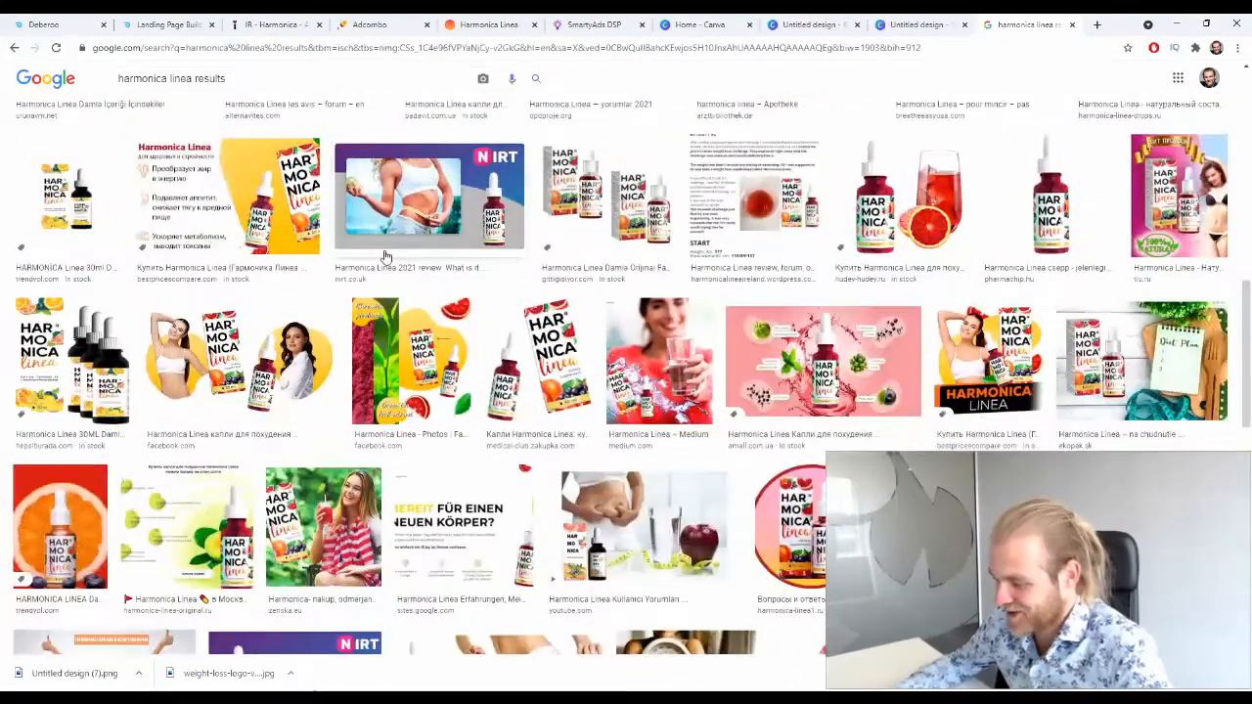
scroll(380, 257, "down", 5)
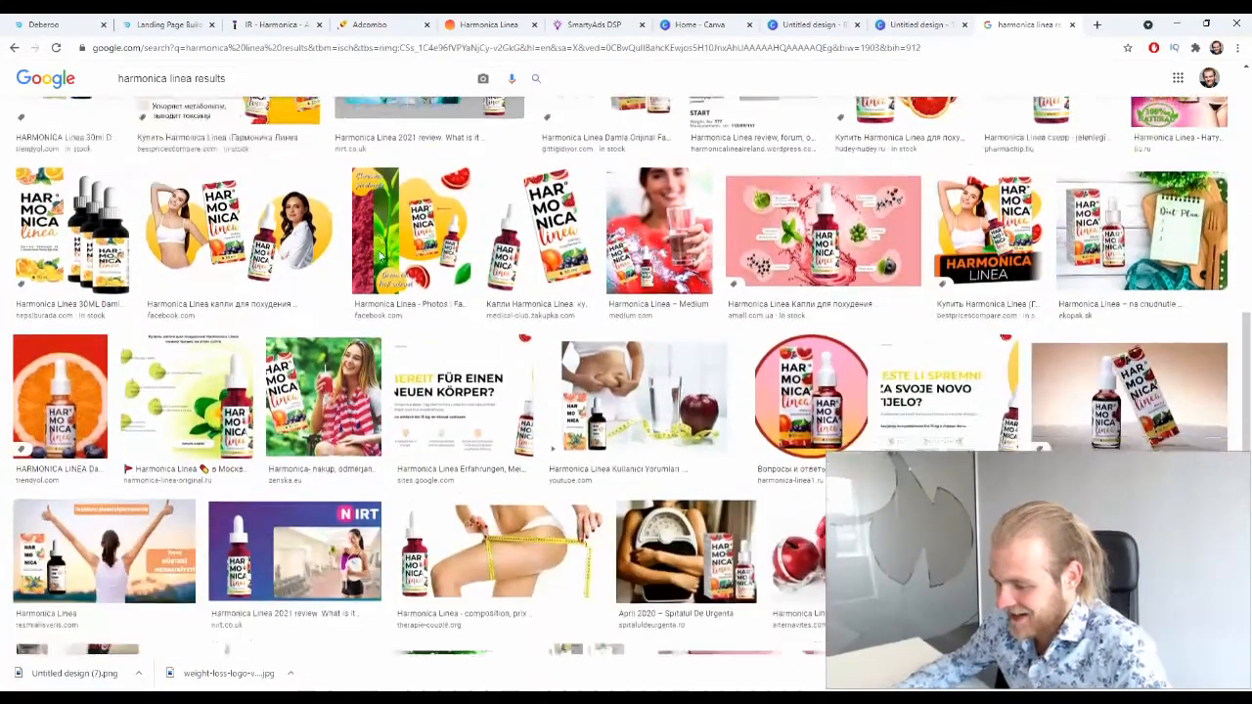
scroll(380, 253, "down", 4)
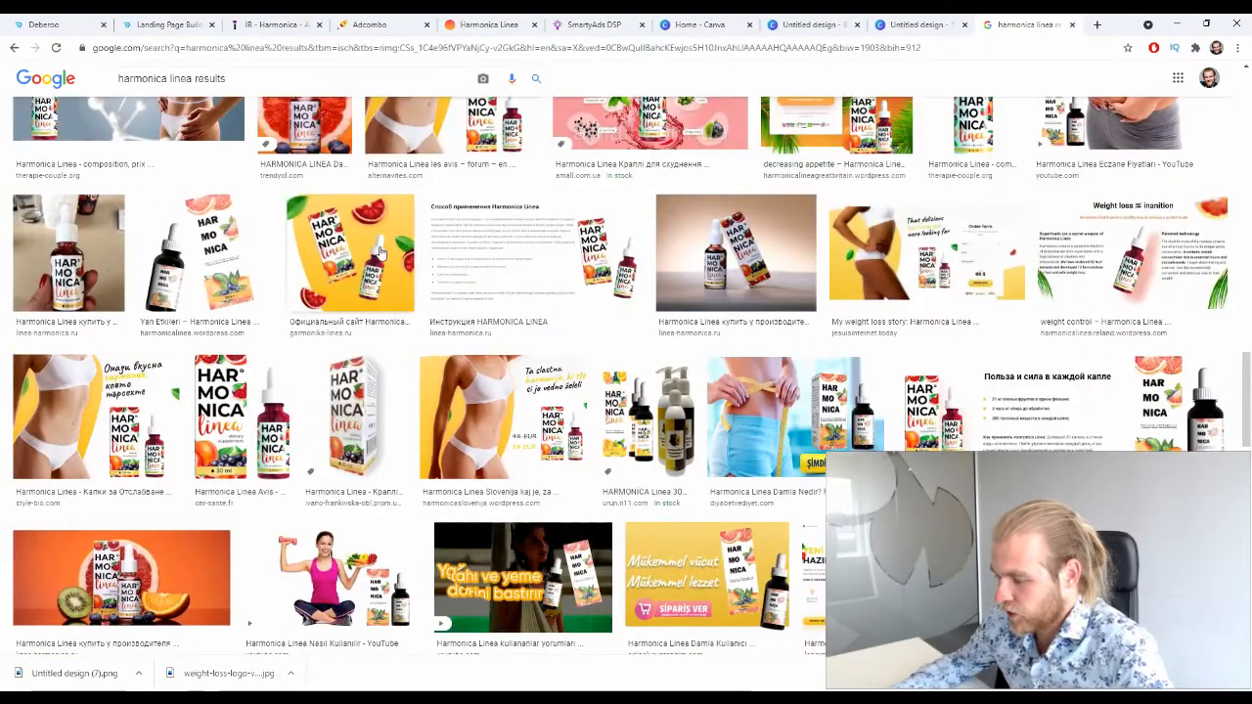
scroll(386, 254, "down", 4)
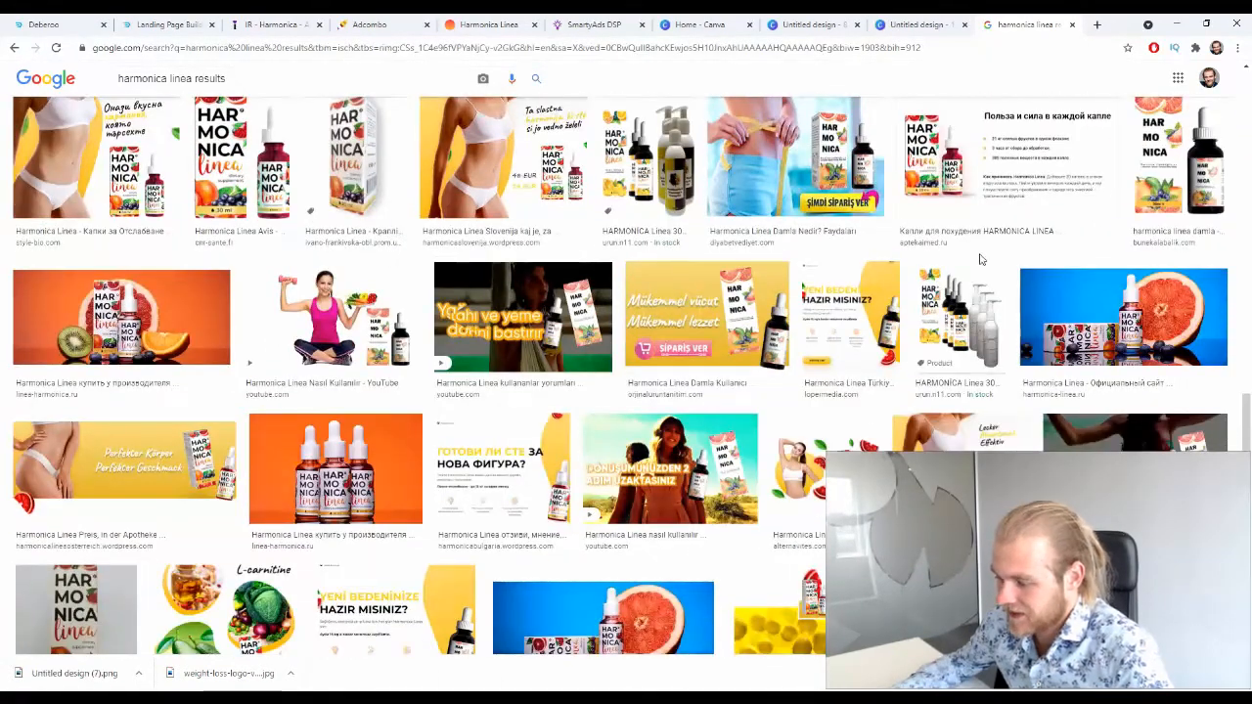
scroll(1125, 323, "down", 5)
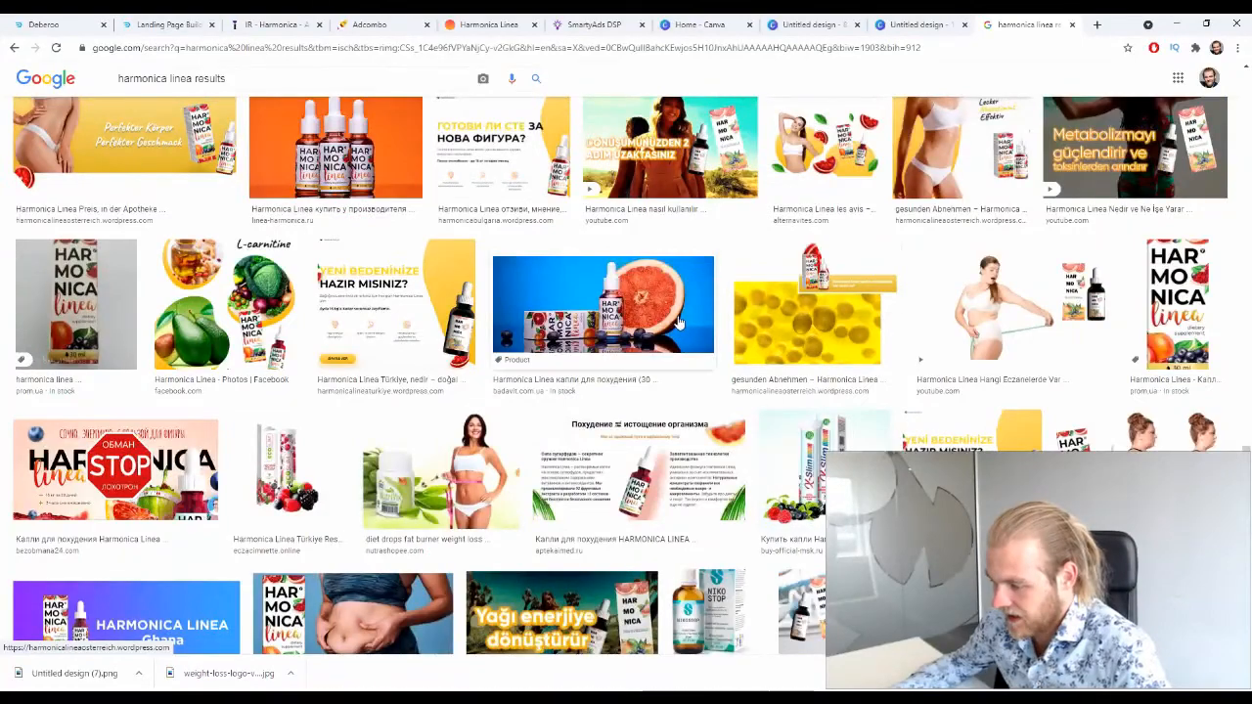
scroll(621, 360, "down", 2)
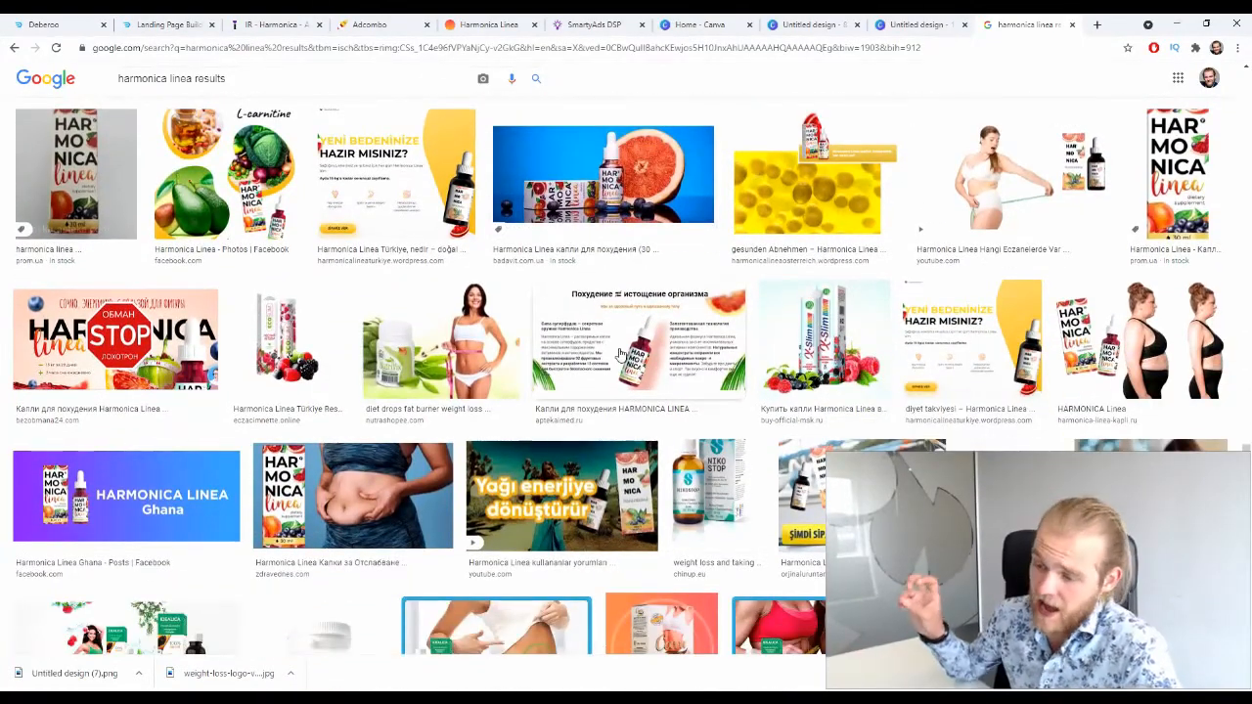
scroll(496, 550, "down", 5)
scroll(496, 550, "down", 1)
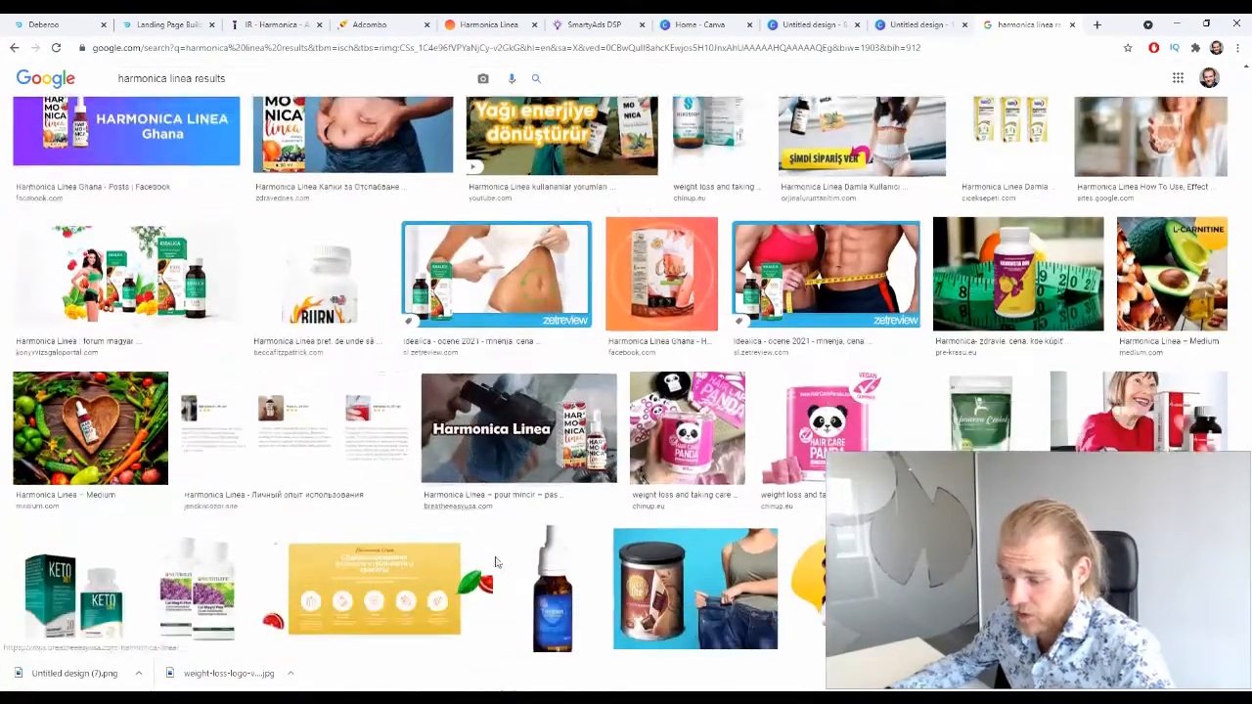
scroll(461, 483, "down", 3)
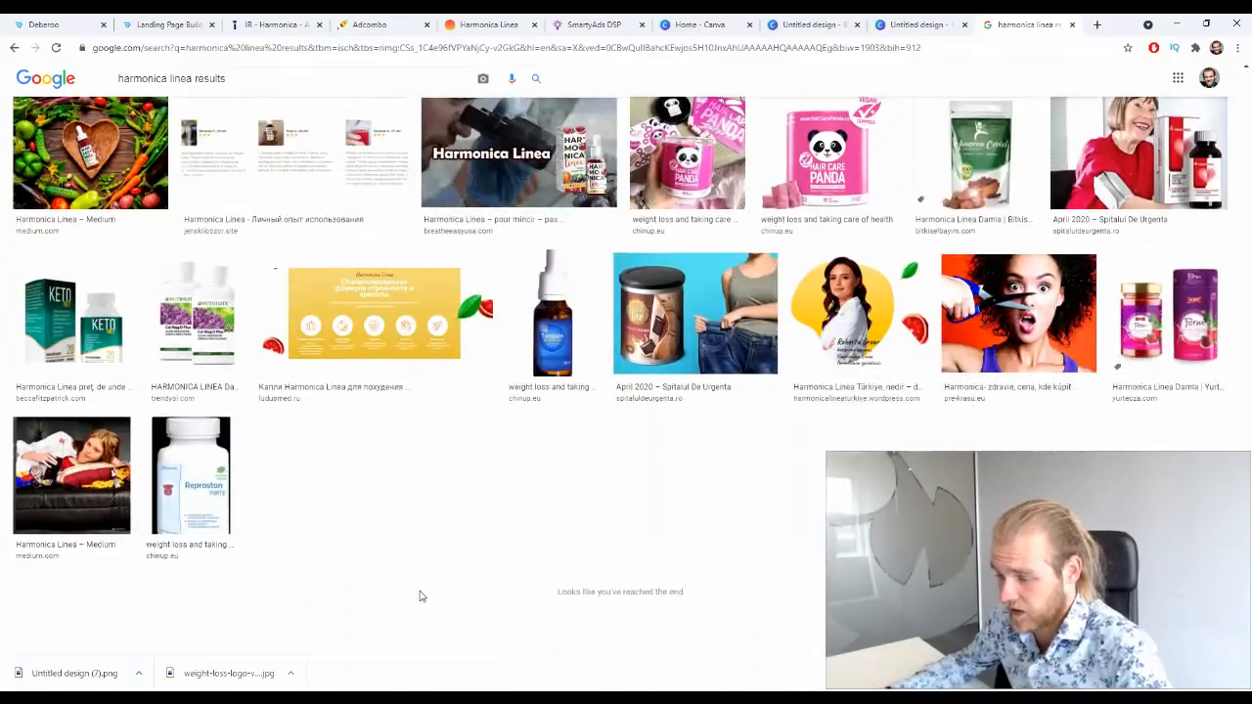
scroll(421, 595, "up", 15)
scroll(537, 394, "up", 15)
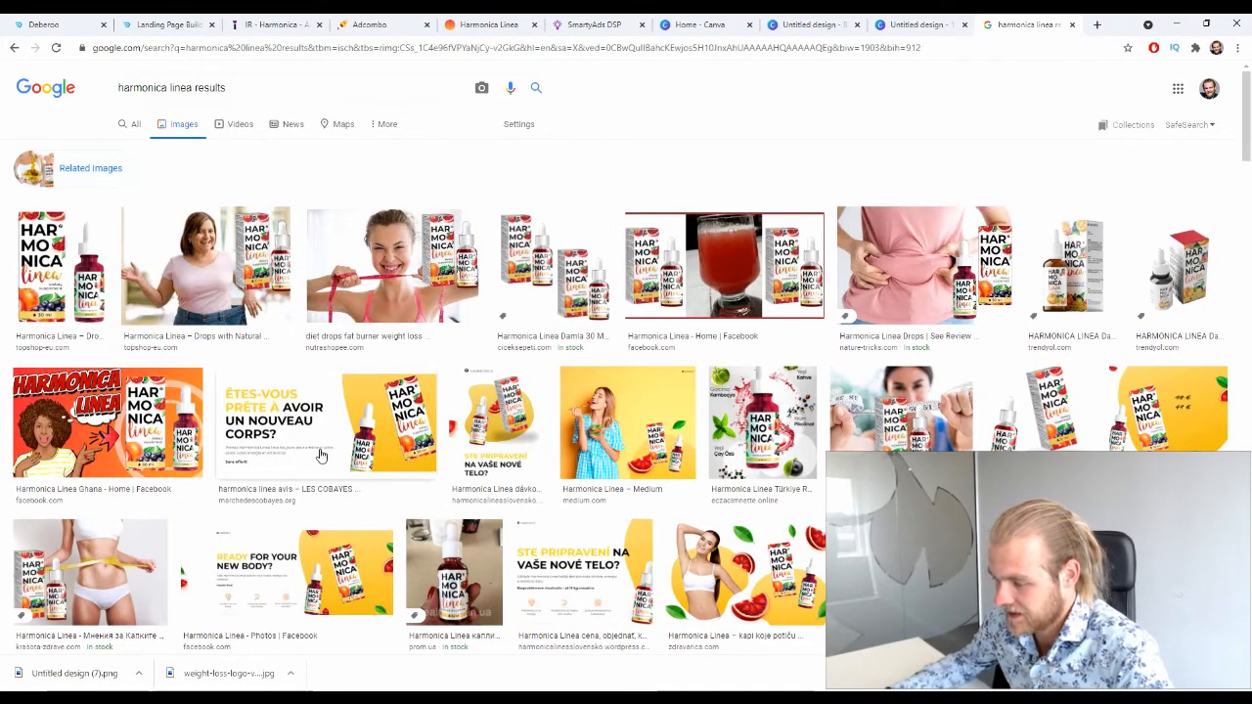
Step: Return to the original "harmonica linea results" images and save TopShop-EU's measuring-tape bowl picture to the computer
left_click(14, 47)
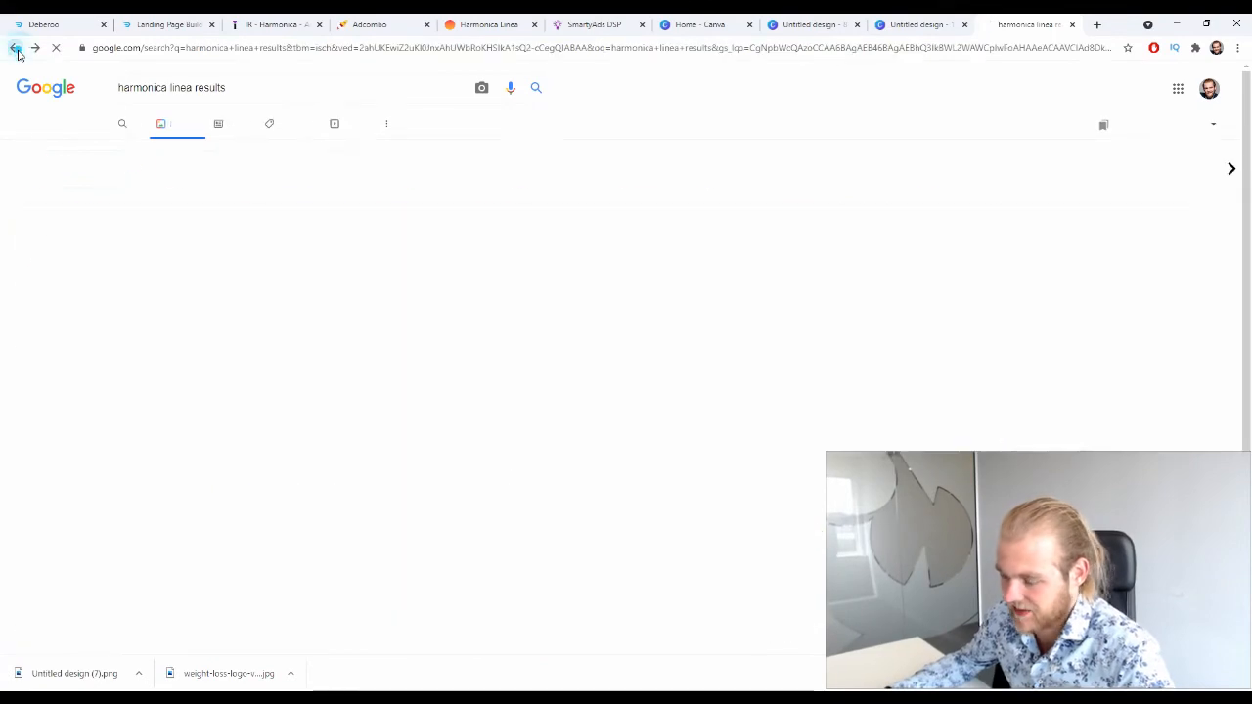
left_click(942, 416)
right_click(999, 185)
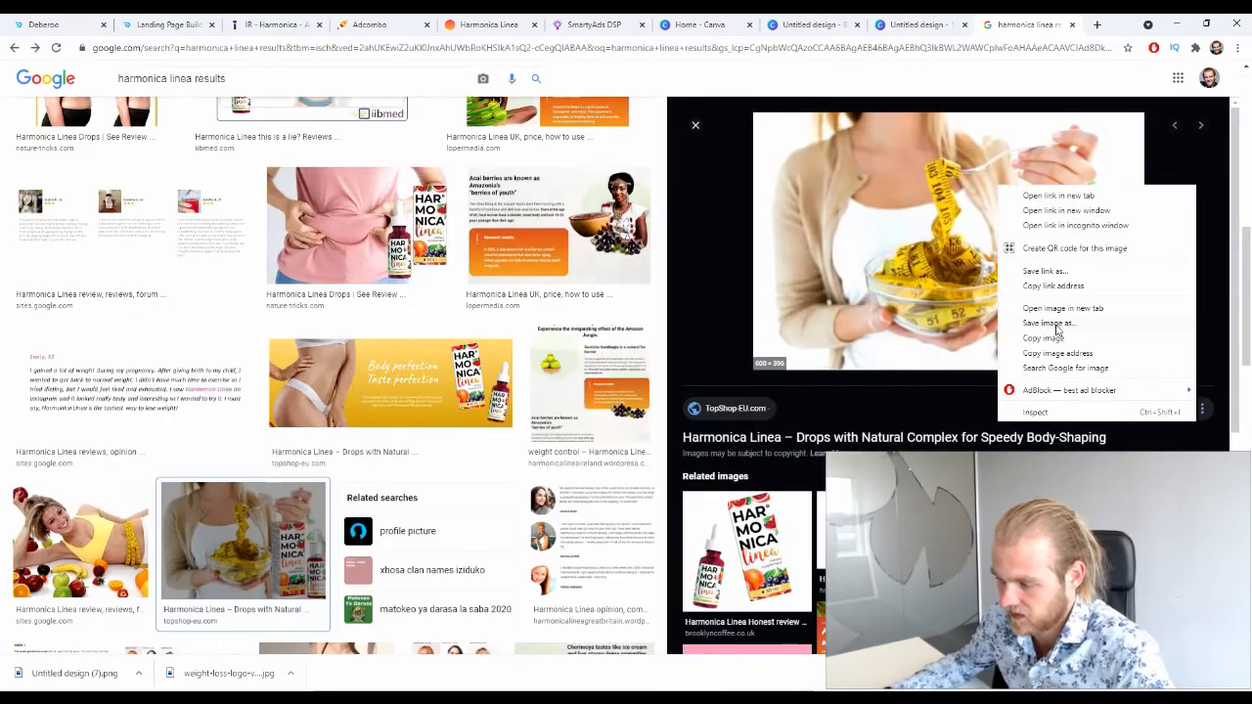
left_click(1043, 337)
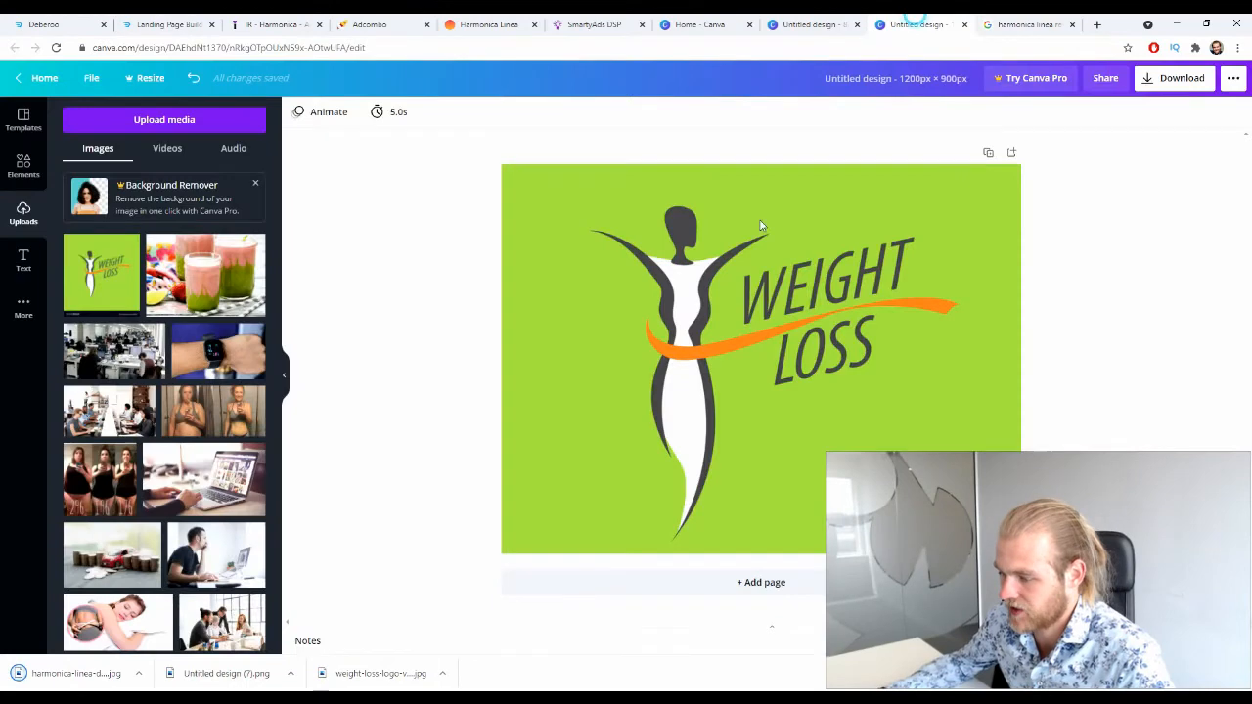
Step: Switch to Canva and show the uploaded images in the 82px × 82px design
left_click(786, 19)
left_click(790, 19)
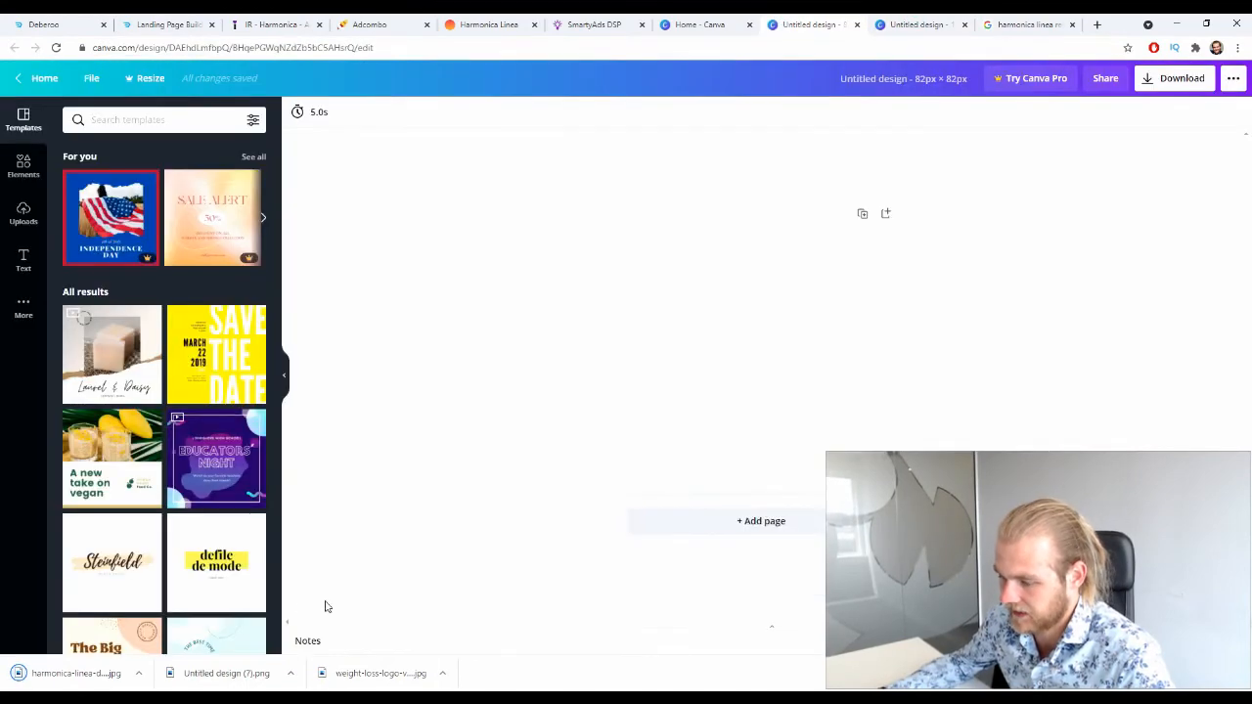
left_click(921, 22)
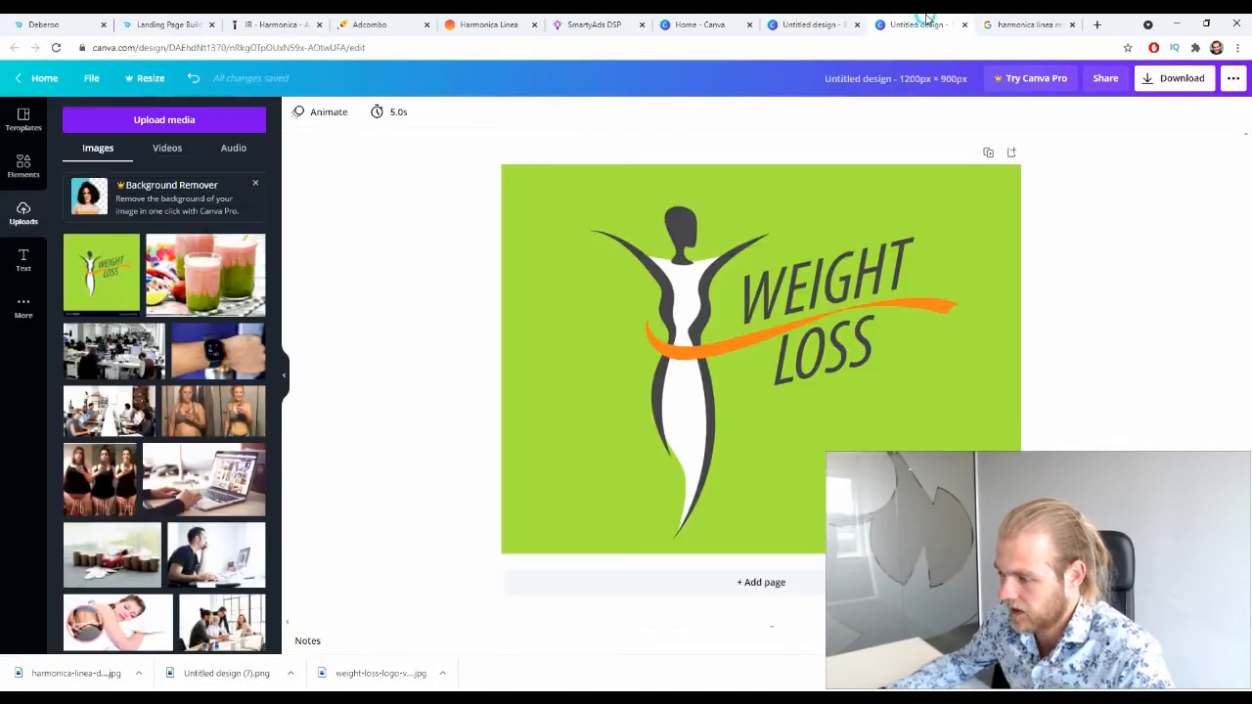
left_click(802, 20)
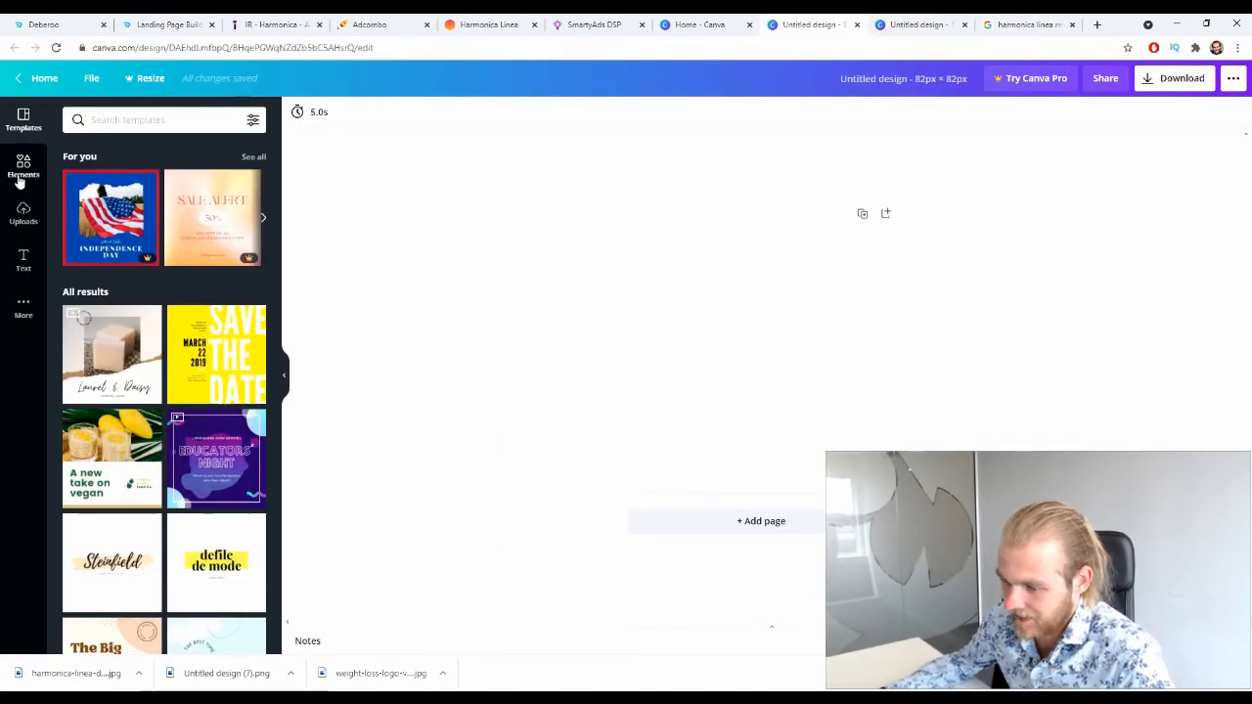
left_click(23, 213)
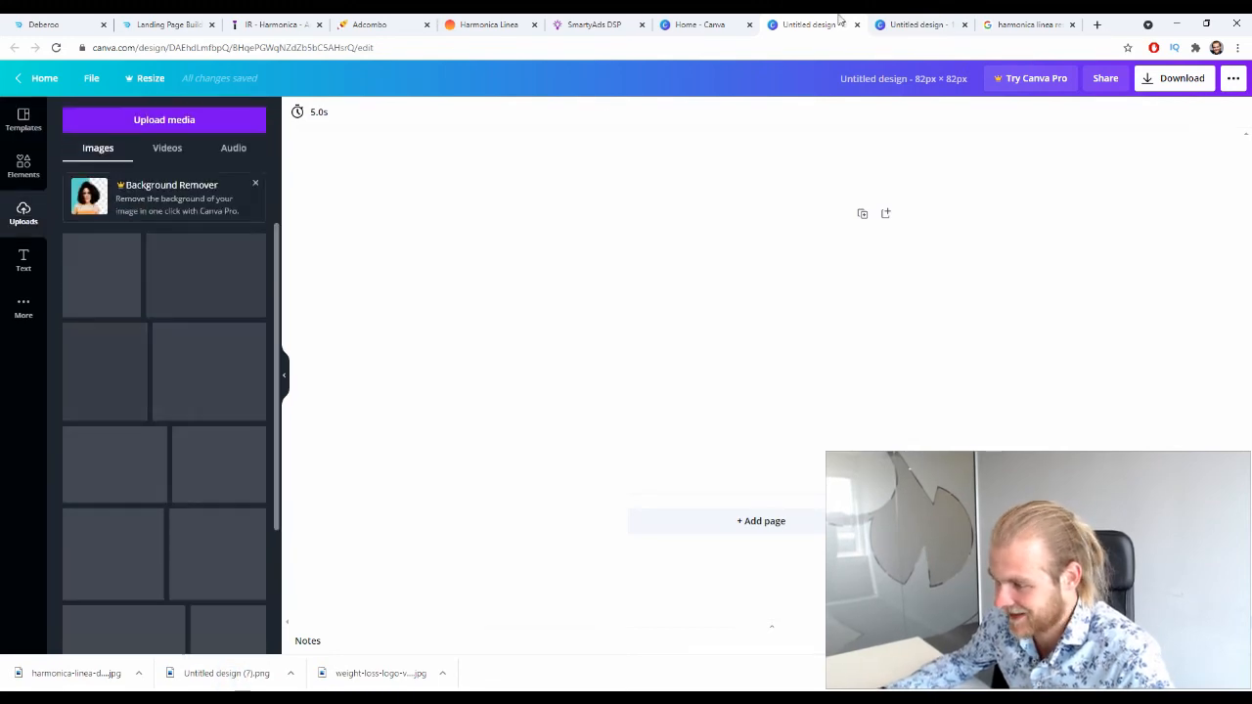
Step: Remove the weight-loss logo from the 1200px × 900px design and upload the saved Harmonica Linea picture to Canva
left_click(921, 20)
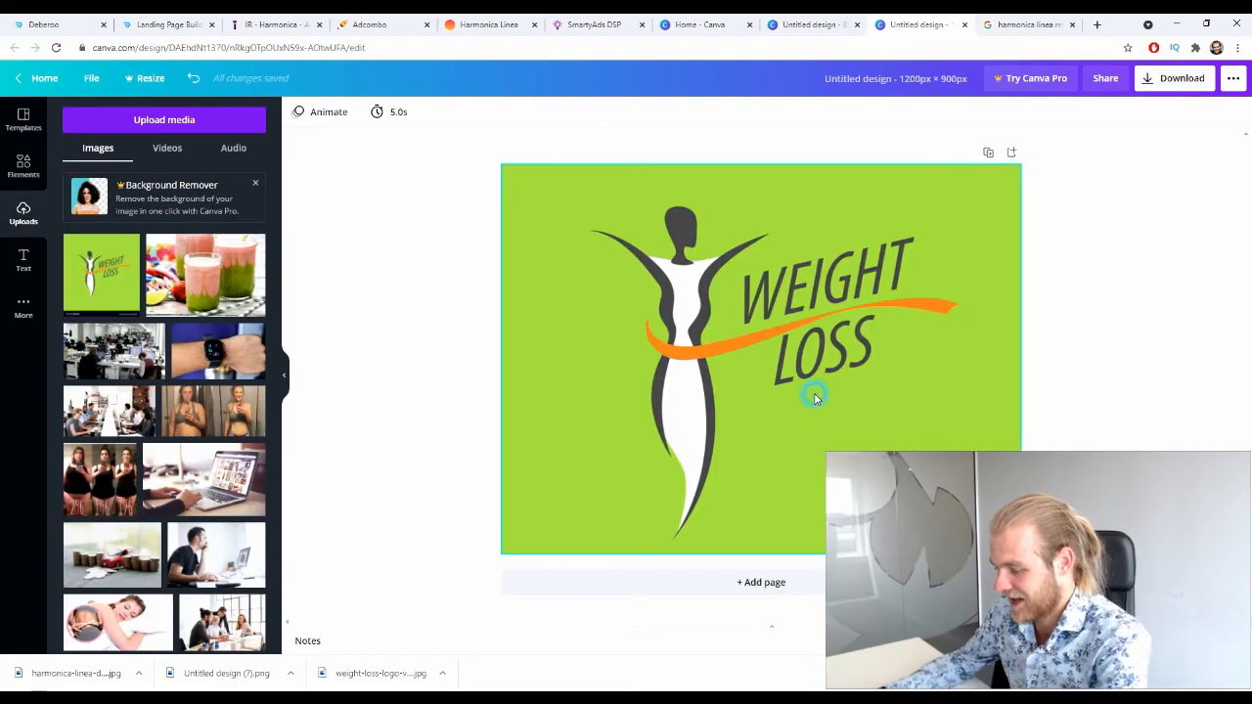
left_click(734, 380)
key("Delete")
left_click_drag(71, 673, 150, 396)
Step: Fill the 82px × 82px design with the weight-loss logo, shifted to leave out the VectorStock strip, and download it as PNG
left_click(812, 24)
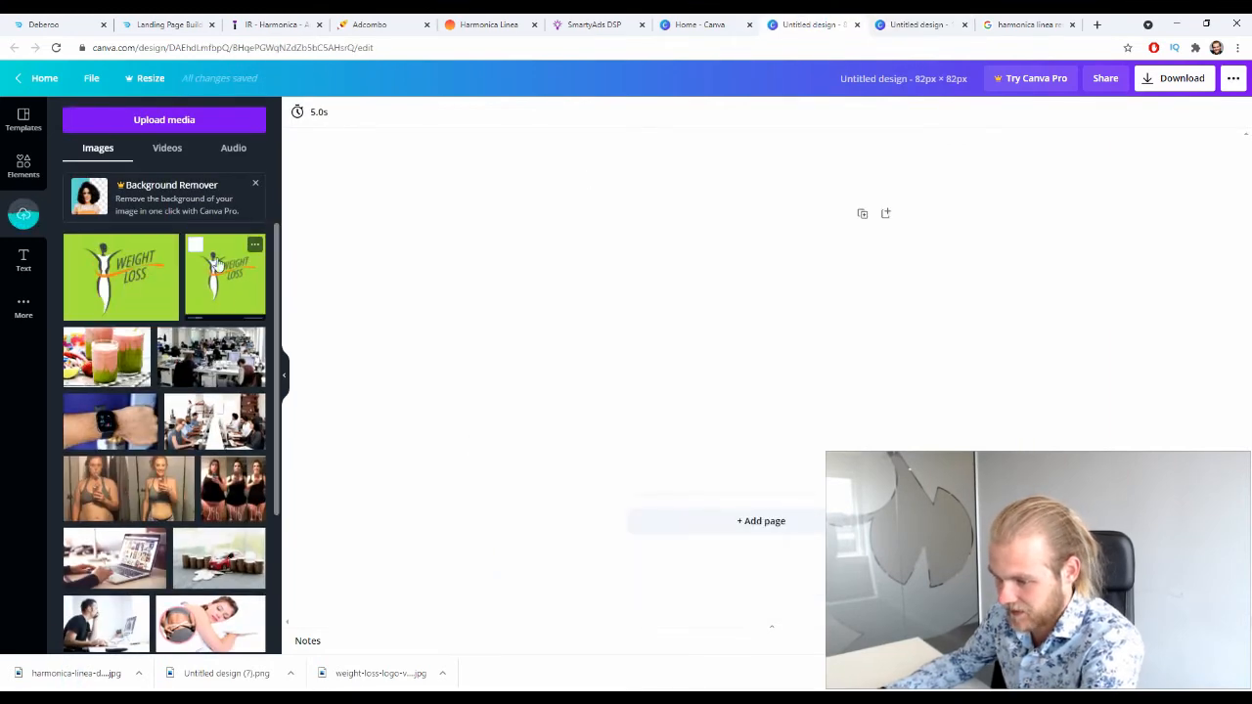
left_click_drag(226, 267, 631, 308)
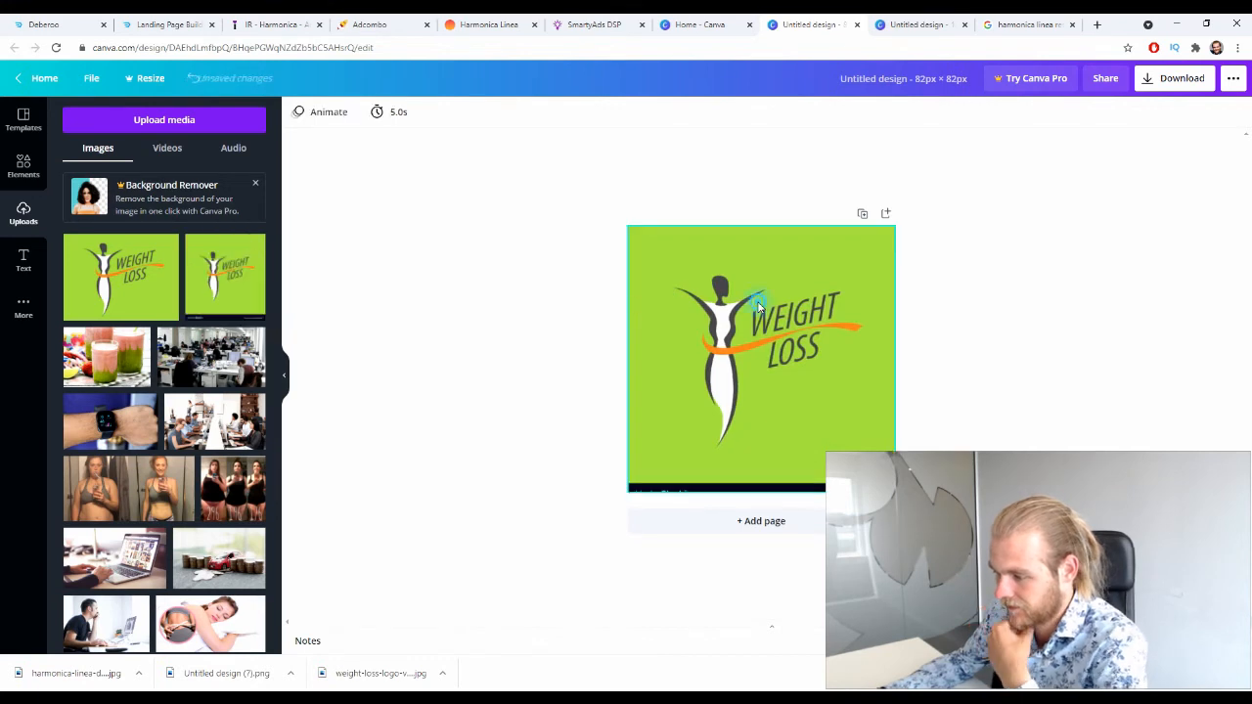
double_click(758, 304)
left_click_drag(759, 321, 759, 328)
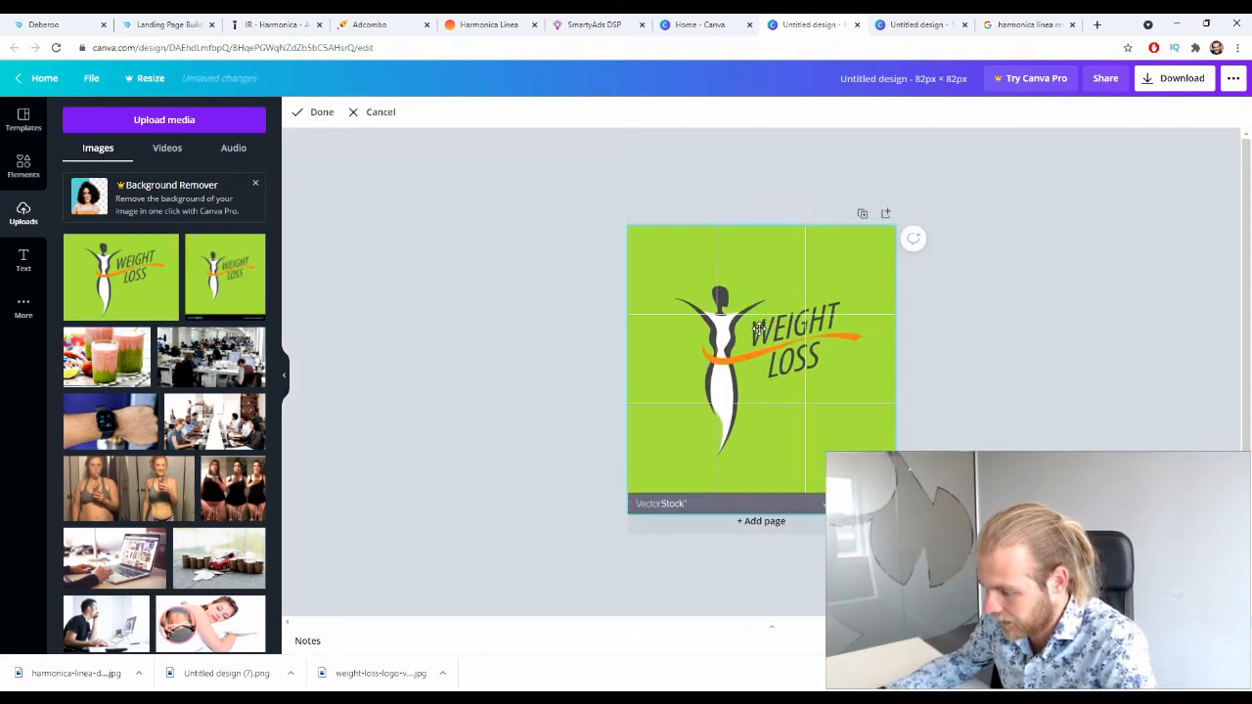
left_click(381, 342)
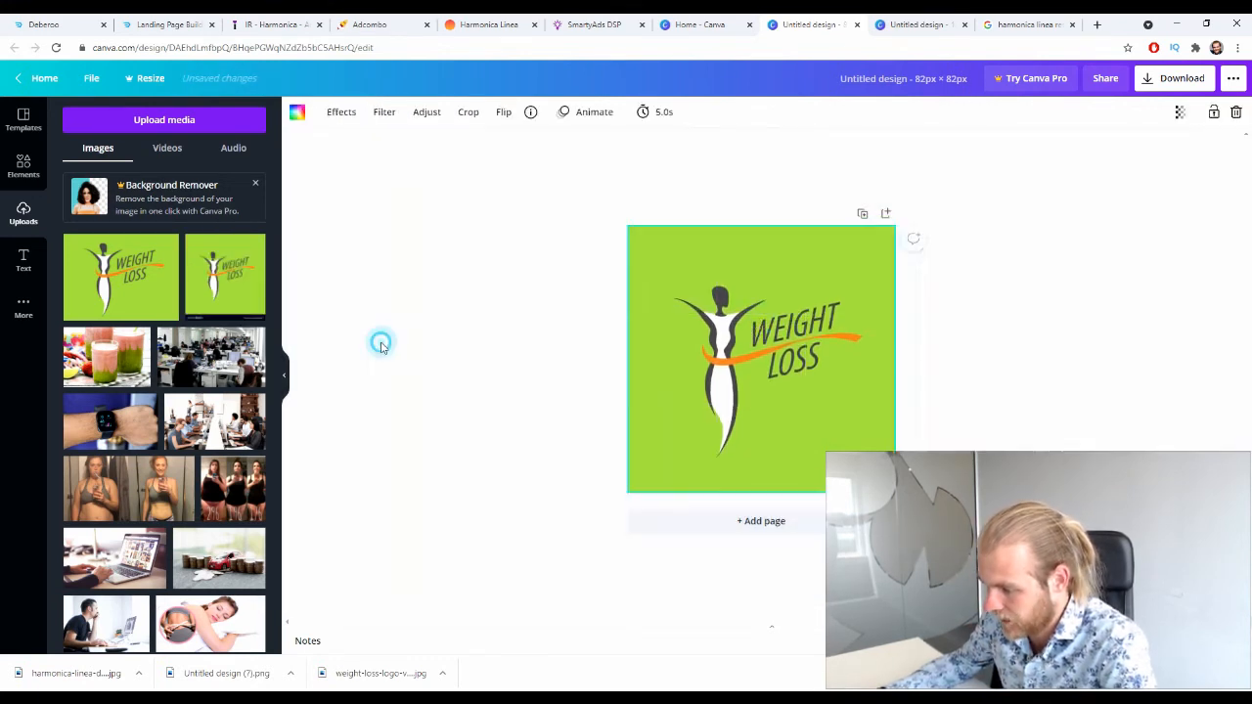
left_click(1186, 78)
left_click(1153, 299)
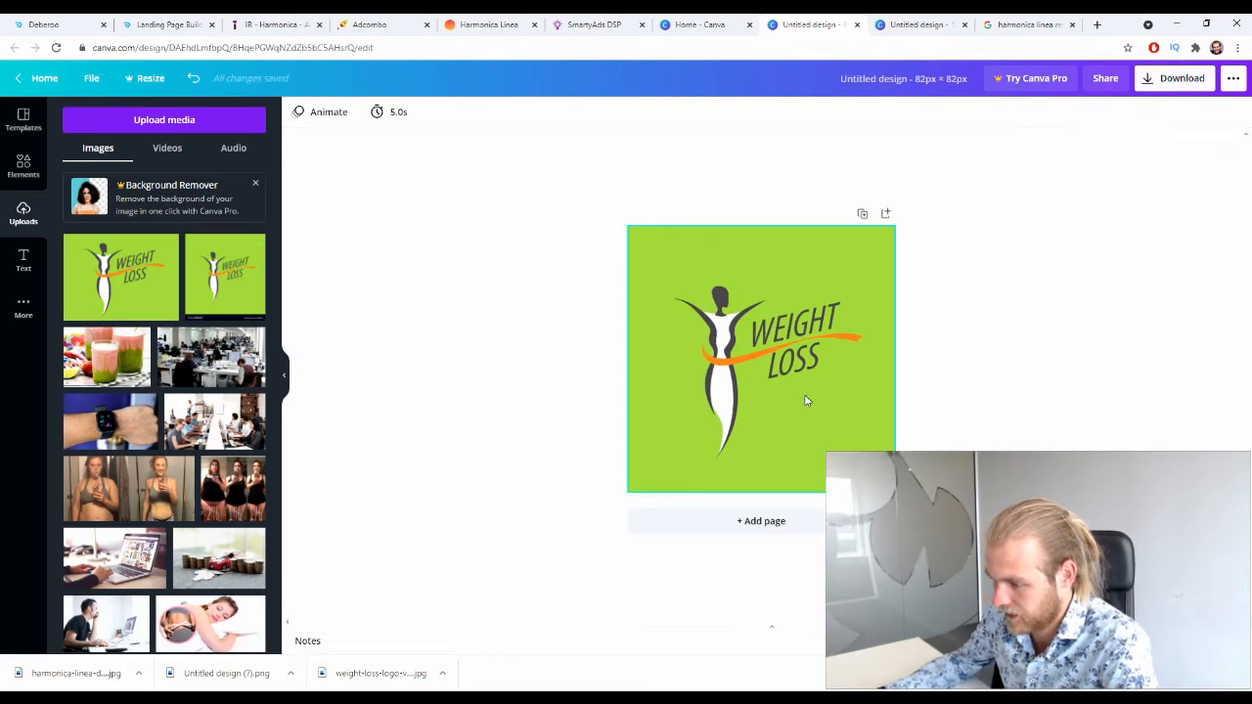
Step: Fill the 1200px × 900px design with the measuring-tape bowl picture, shifted within its frame so the whole product bottle fits
left_click(908, 21)
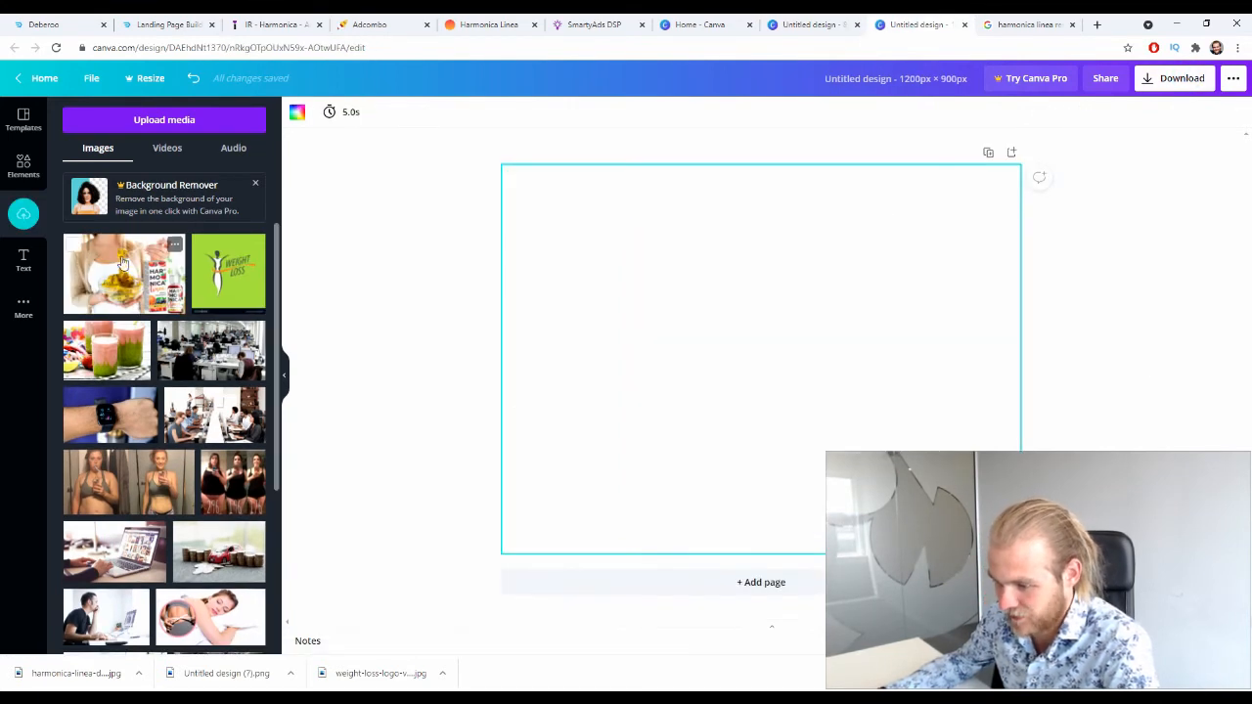
left_click_drag(121, 274, 510, 263)
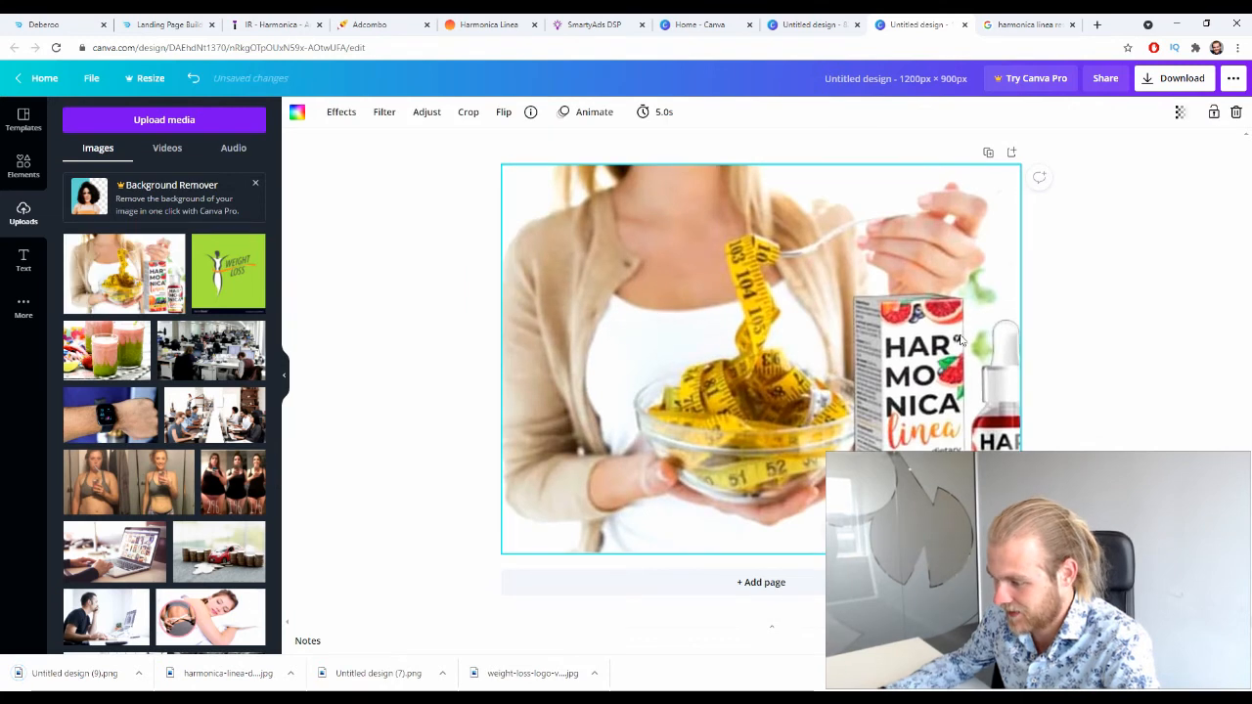
double_click(828, 414)
left_click_drag(828, 415, 803, 418)
left_click(1137, 368)
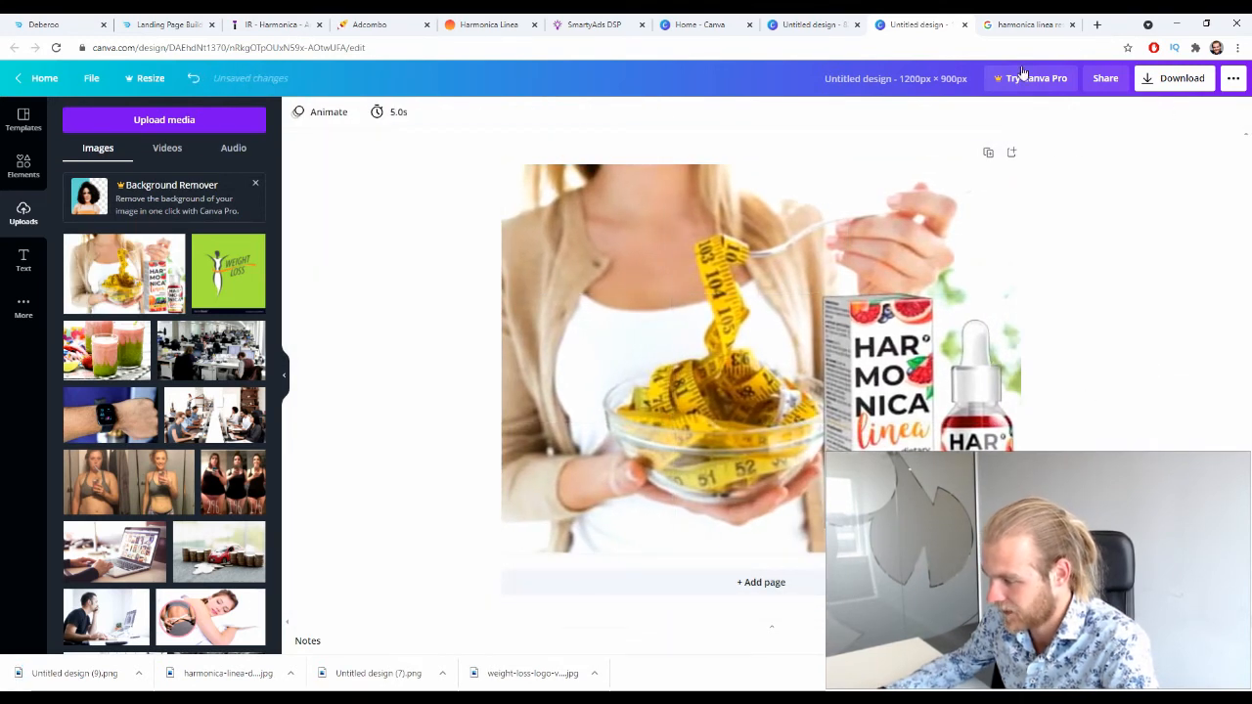
Step: Adjust the picture to brightness -15, contrast 26, saturation 49 and blur -8, and download the 1200px × 900px design as PNG
left_click(648, 287)
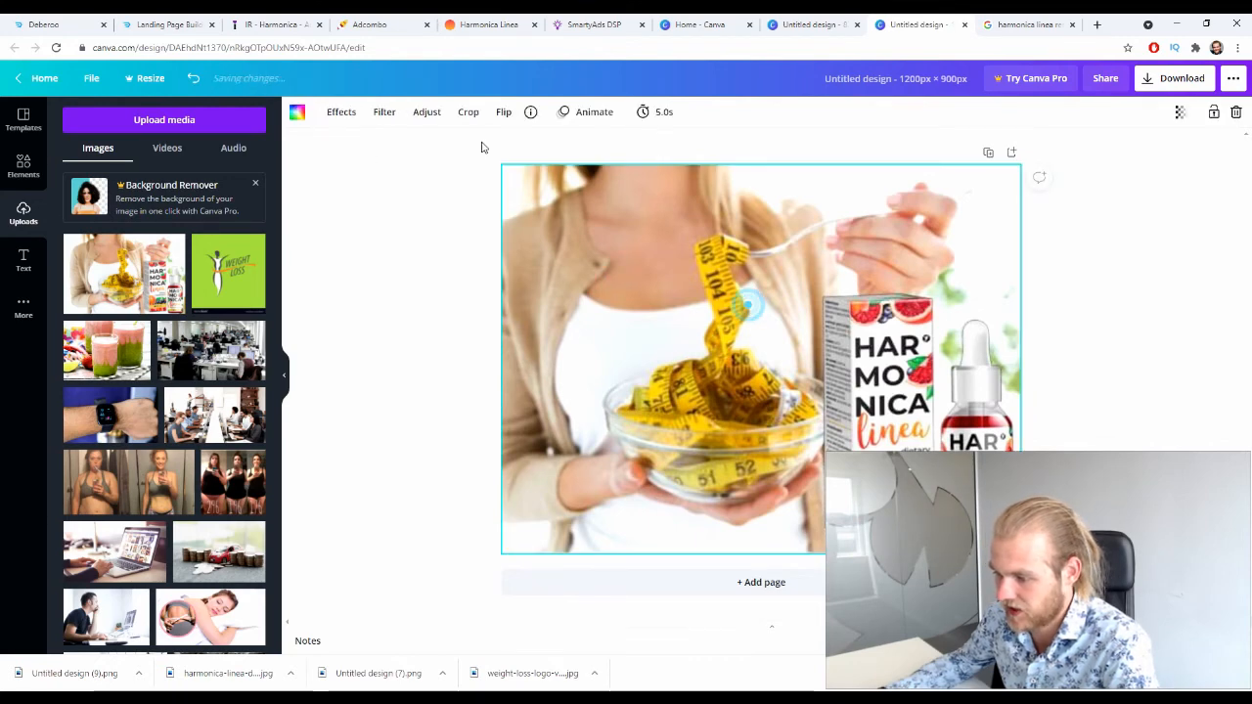
left_click(423, 115)
mouse_move(175, 144)
left_mouse_down()
mouse_move(182, 170)
mouse_move(166, 144)
left_mouse_up()
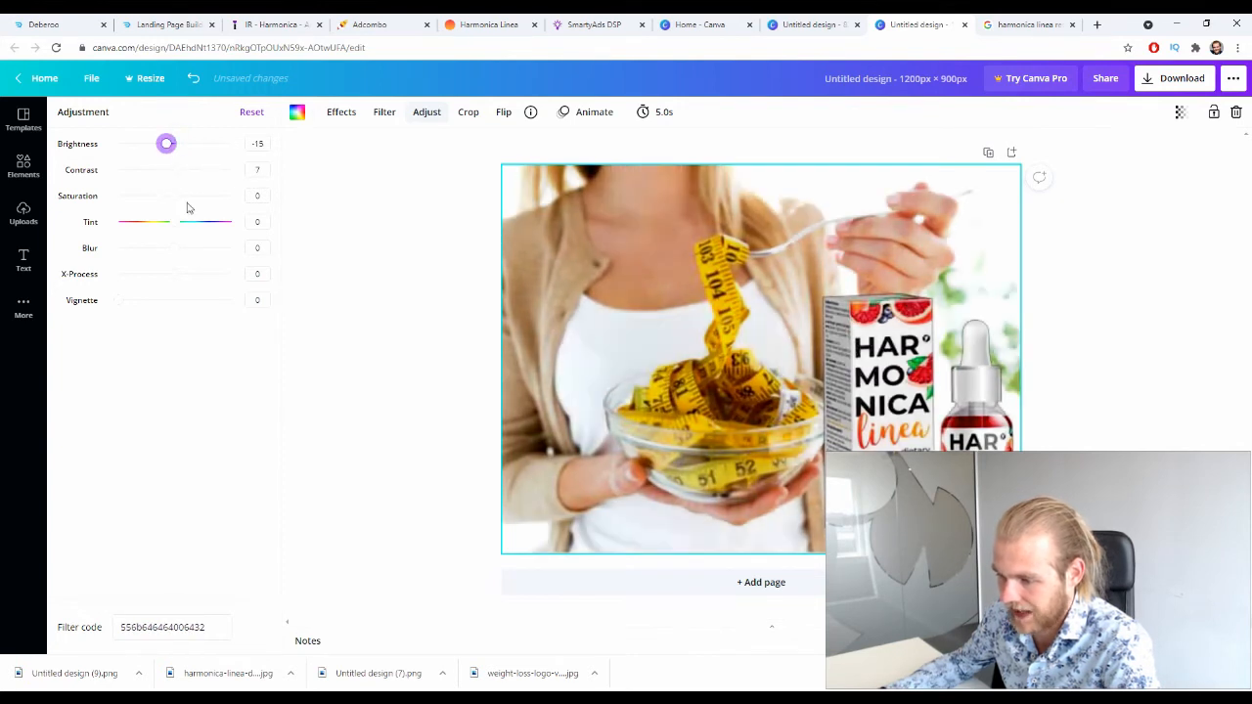
mouse_move(175, 195)
left_mouse_down()
mouse_move(208, 196)
mouse_move(191, 179)
left_mouse_up()
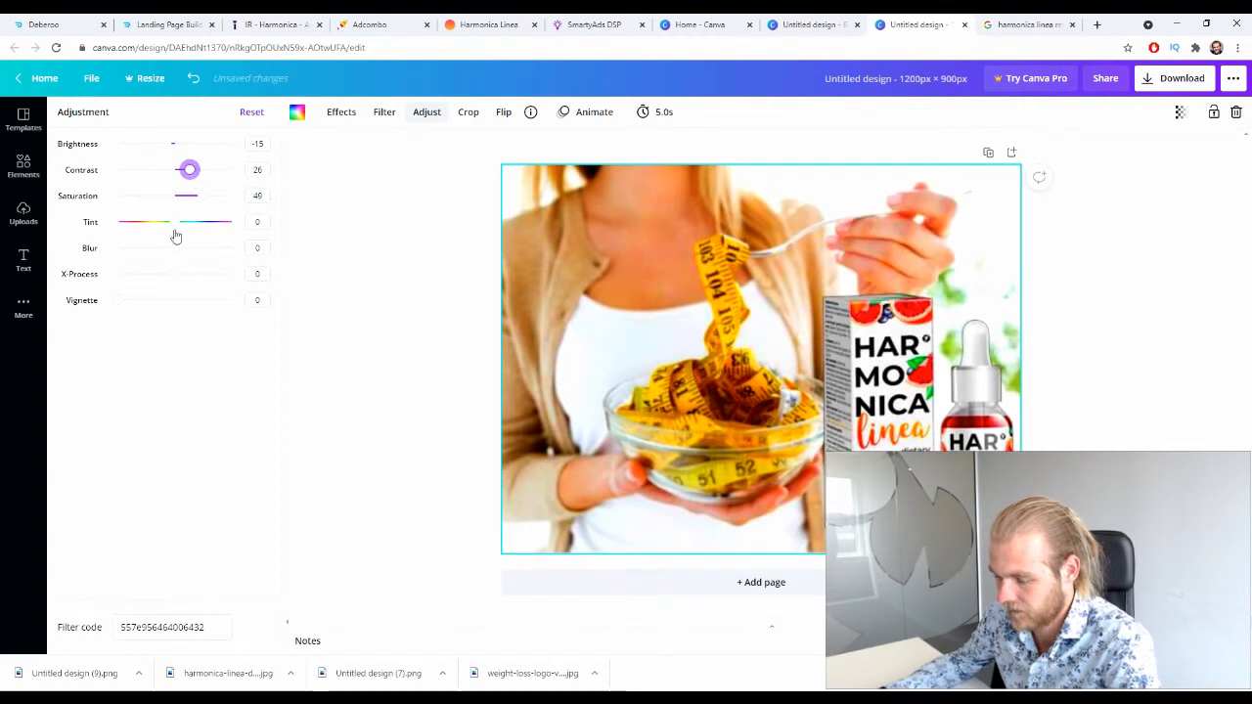
left_click_drag(175, 251, 174, 256)
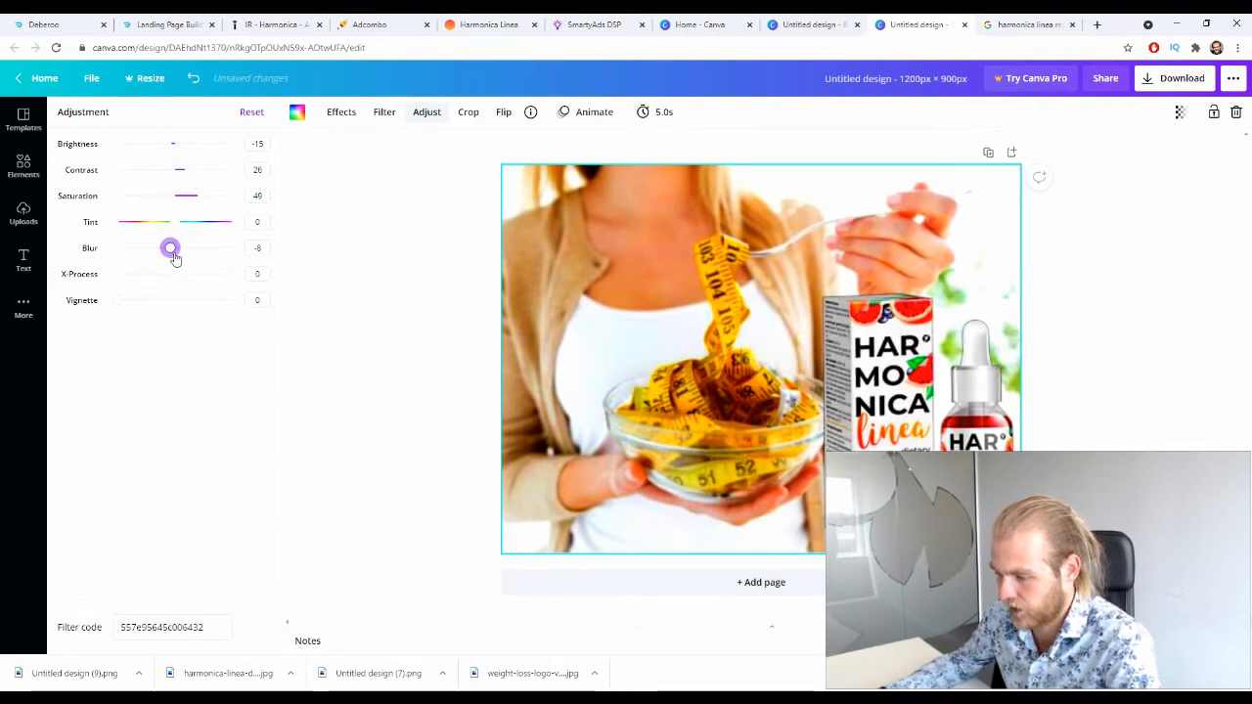
left_click(460, 305)
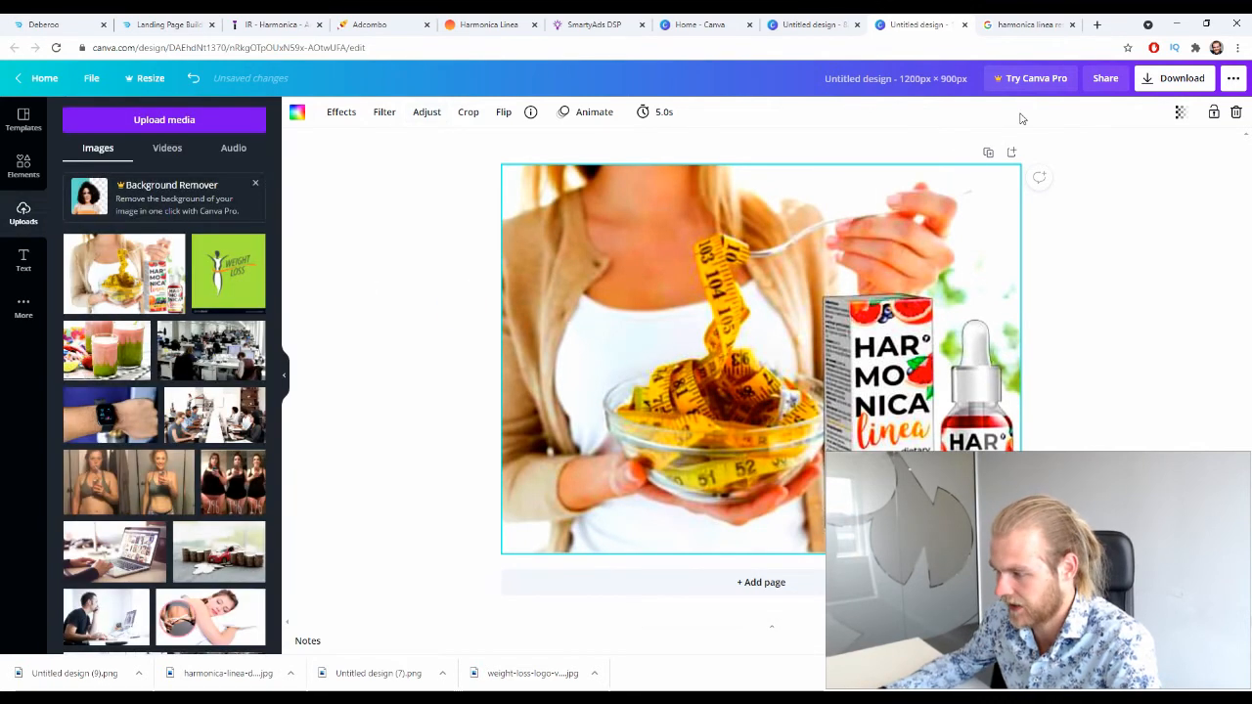
left_click(1174, 78)
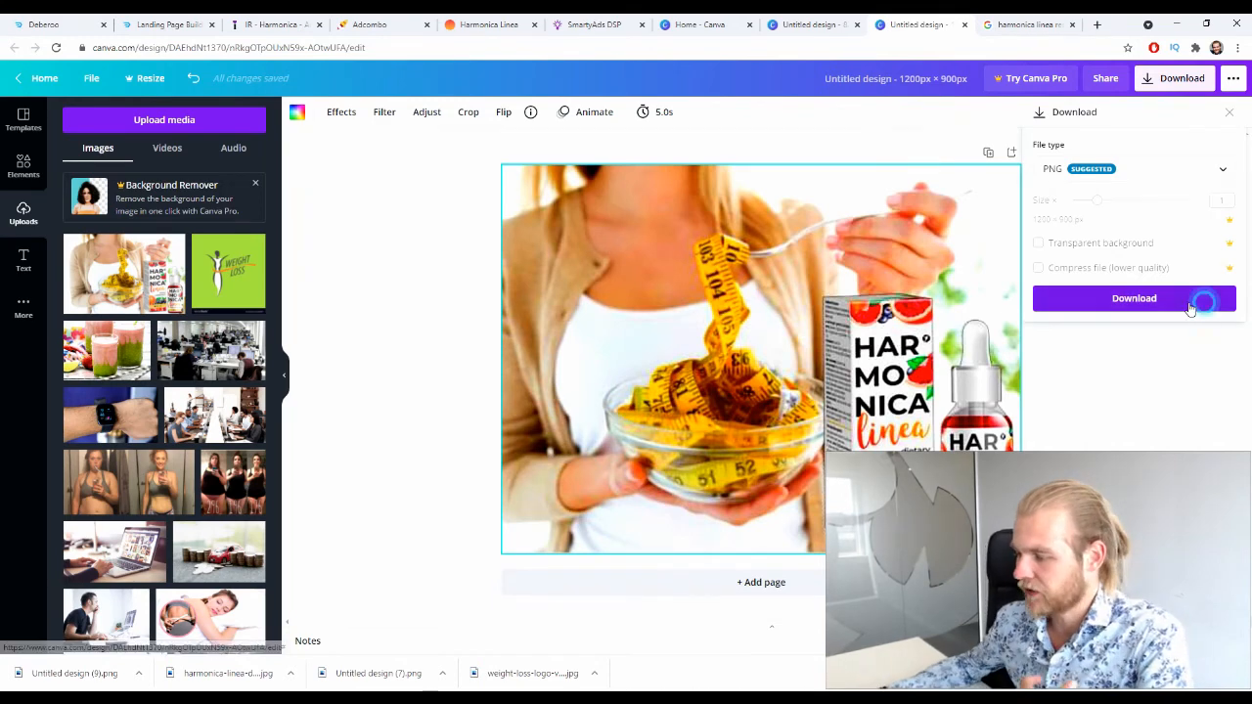
left_click(1202, 299)
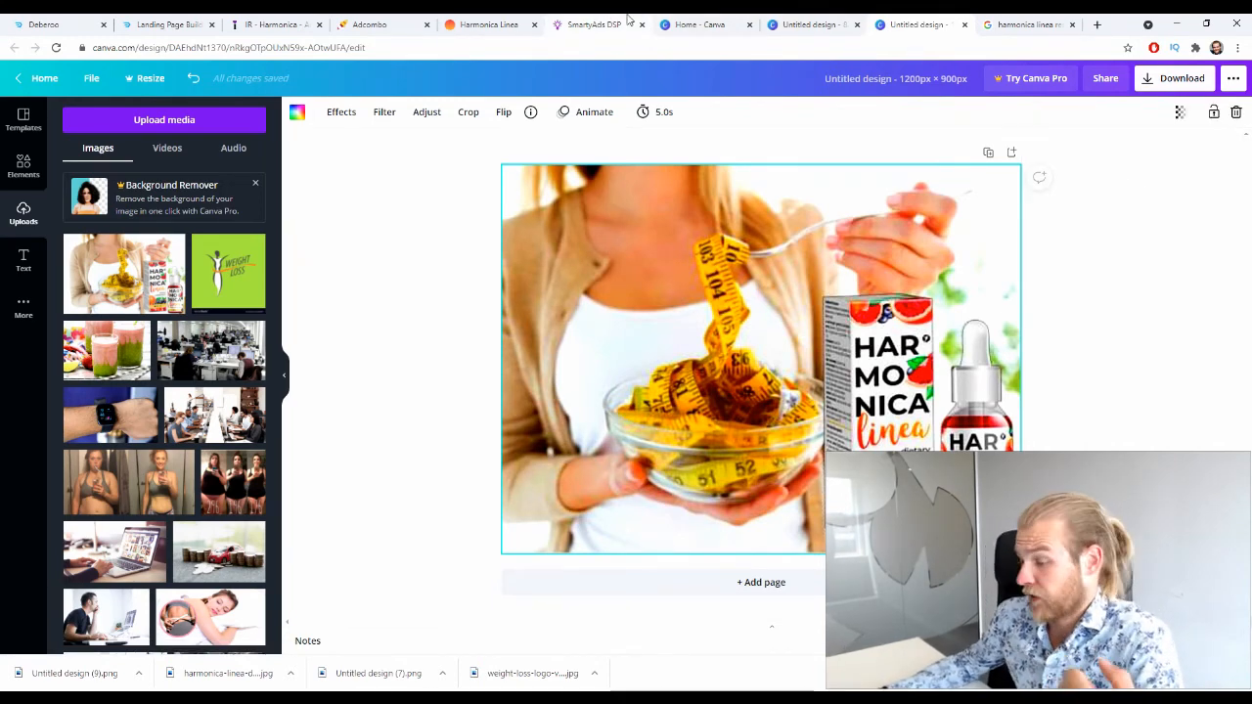
left_click(592, 25)
scroll(313, 489, "down", 1)
scroll(307, 480, "up", 1)
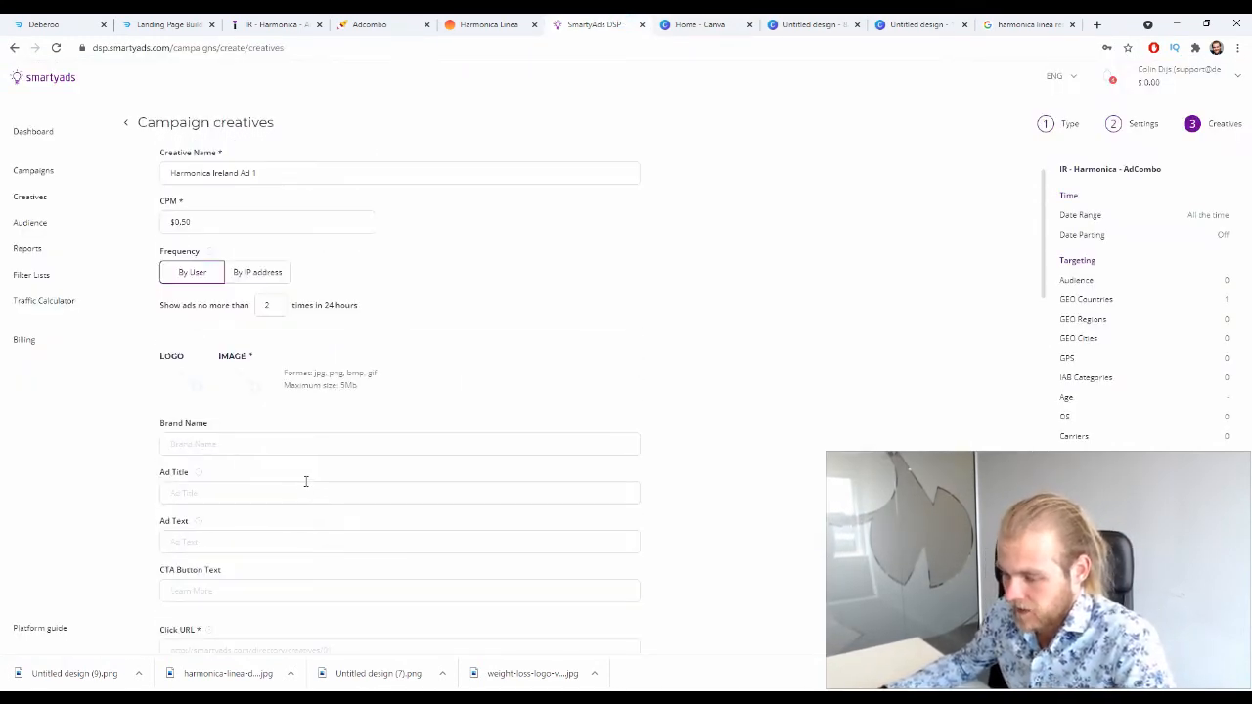
left_click(194, 389)
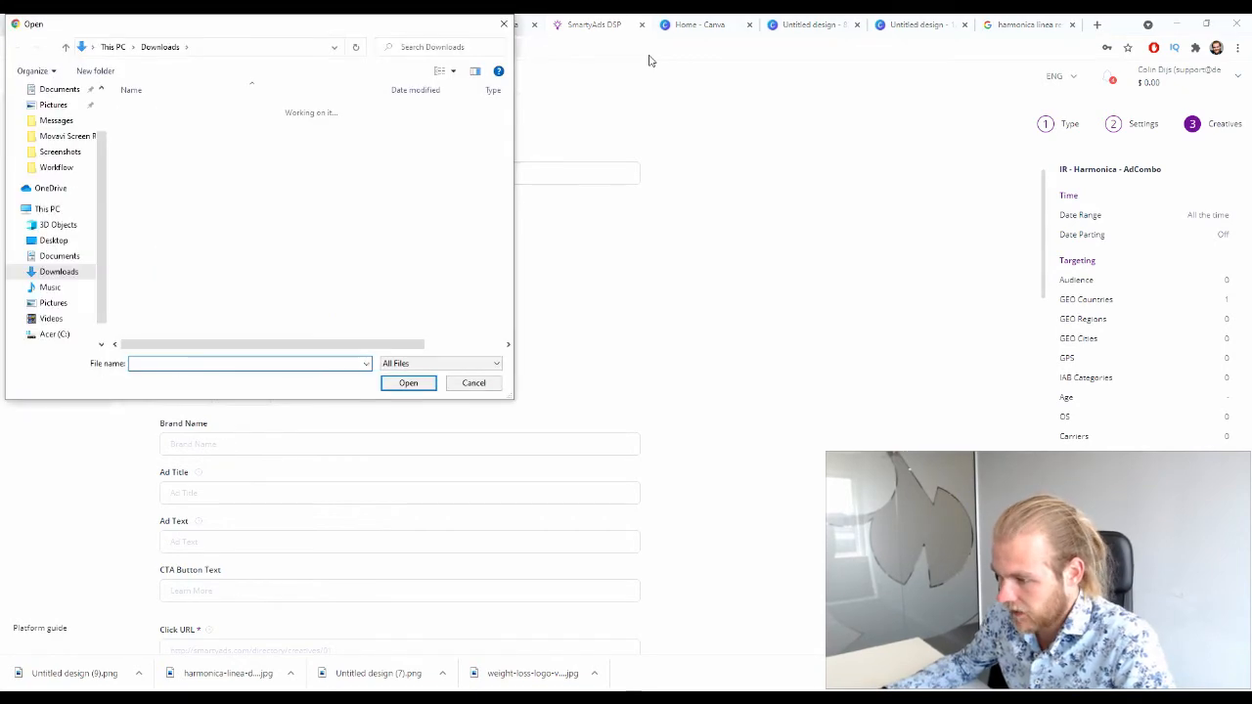
left_click(504, 23)
left_click(812, 24)
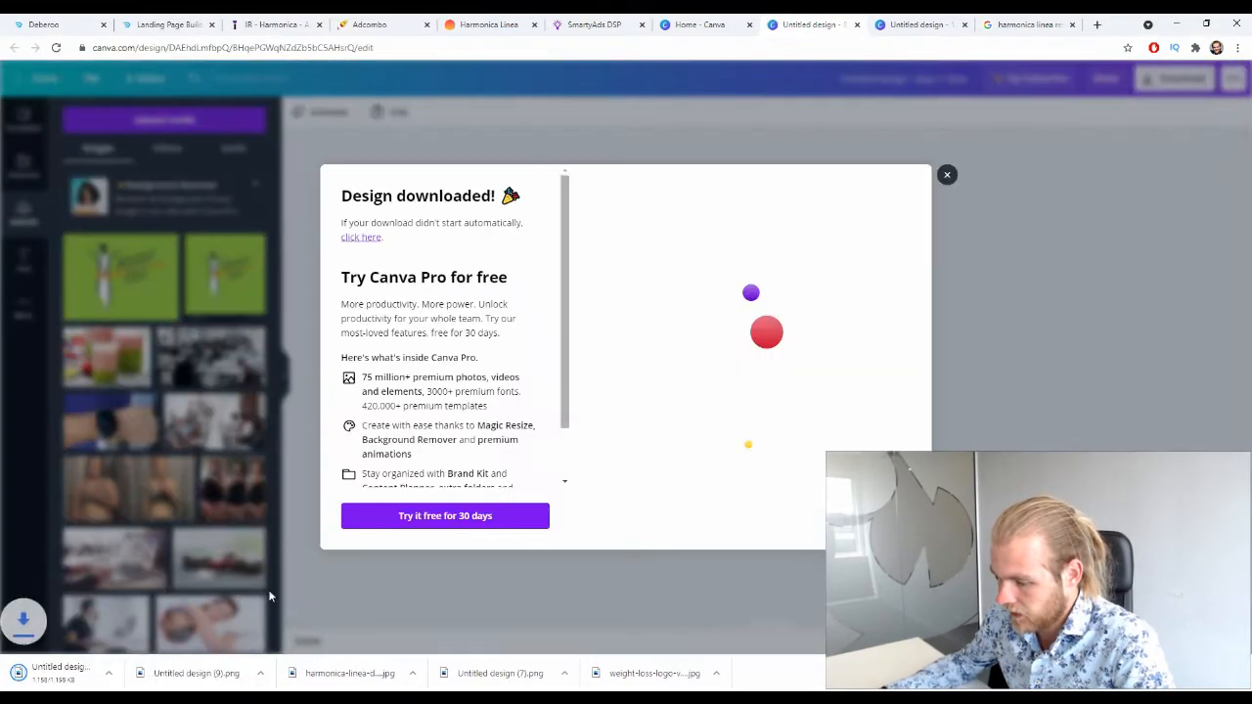
Step: Download the 82px × 82px logo design as PNG
left_click(947, 174)
left_click(1174, 79)
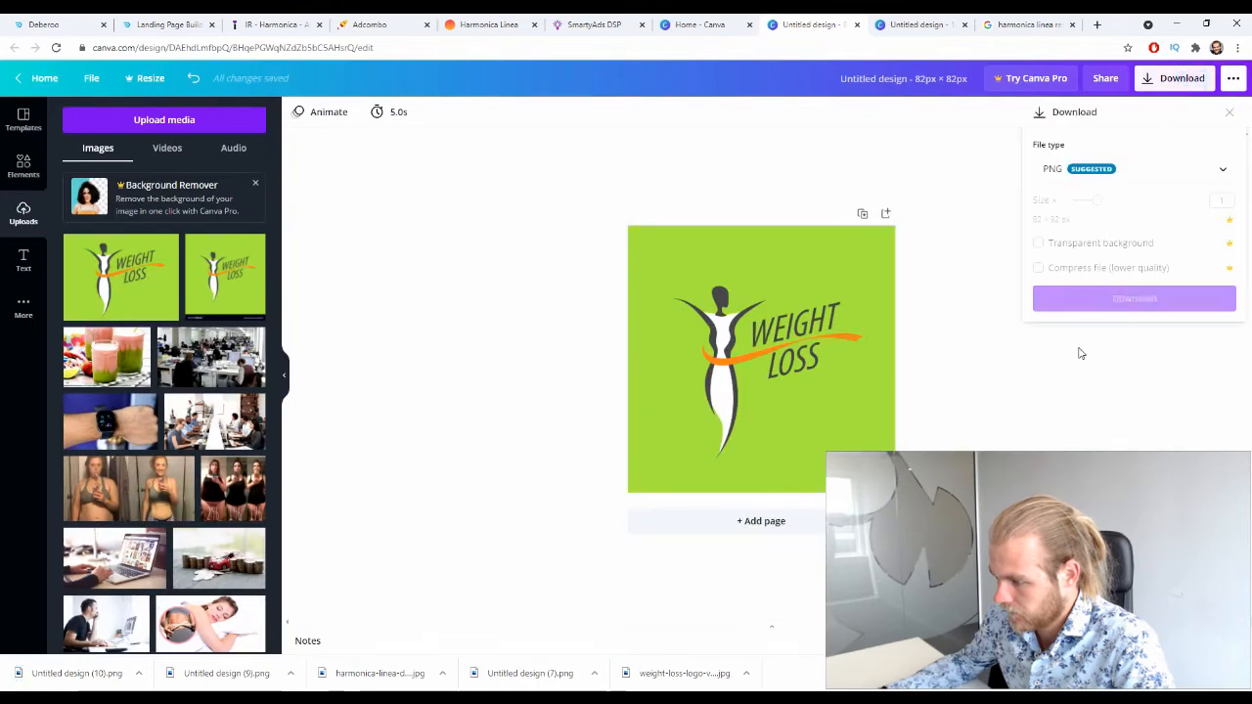
left_click(1163, 291)
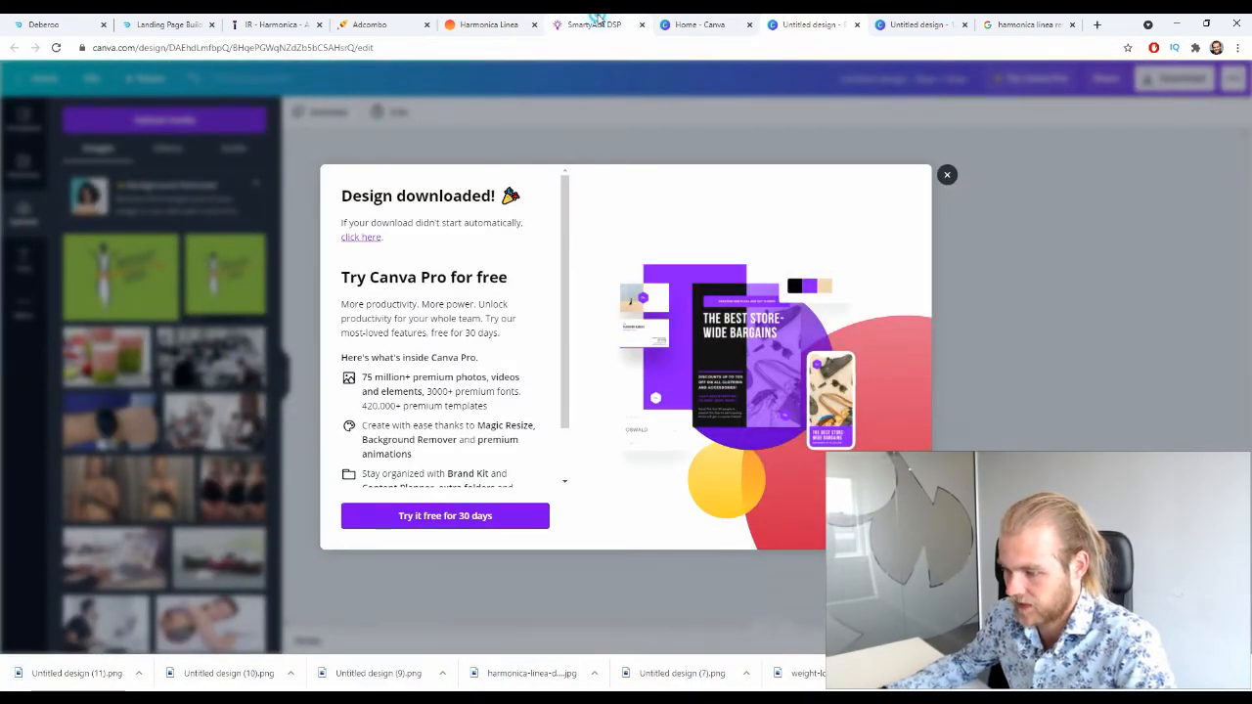
Step: Switch to SmartyAds DSP and upload Untitled design (11) from Downloads as the creative's logo
left_click(597, 22)
left_click(199, 369)
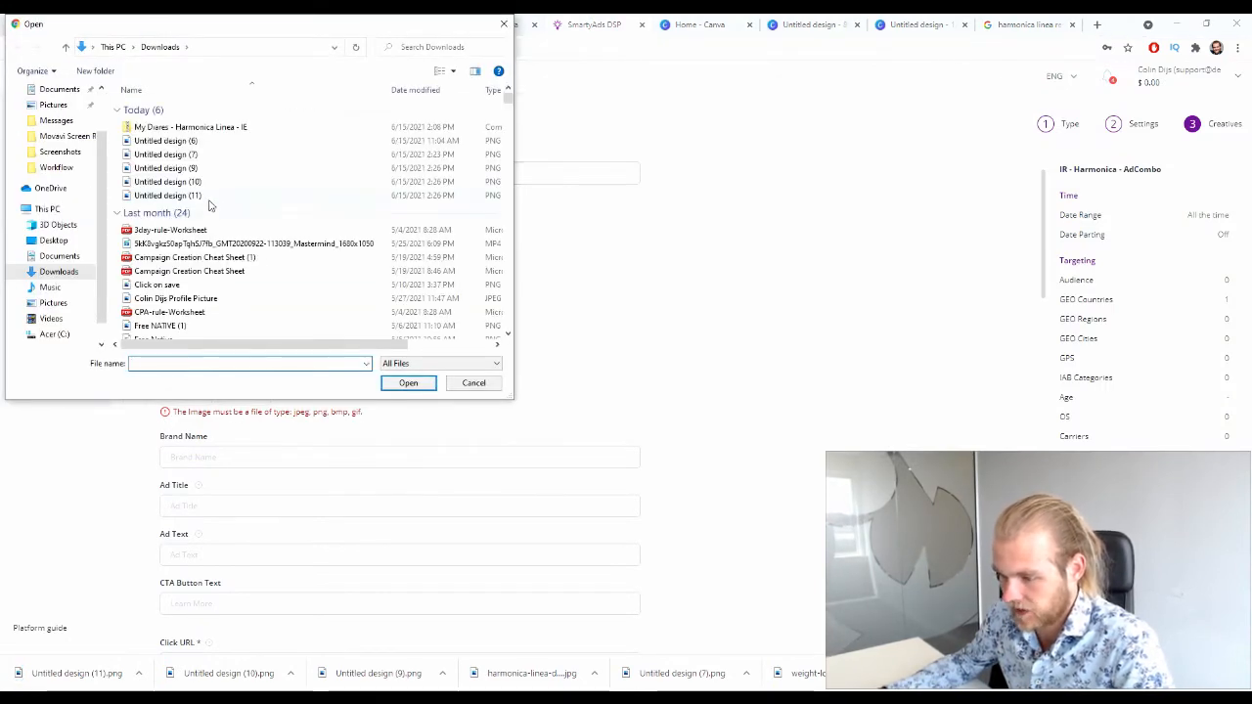
left_click(207, 195)
left_click(408, 382)
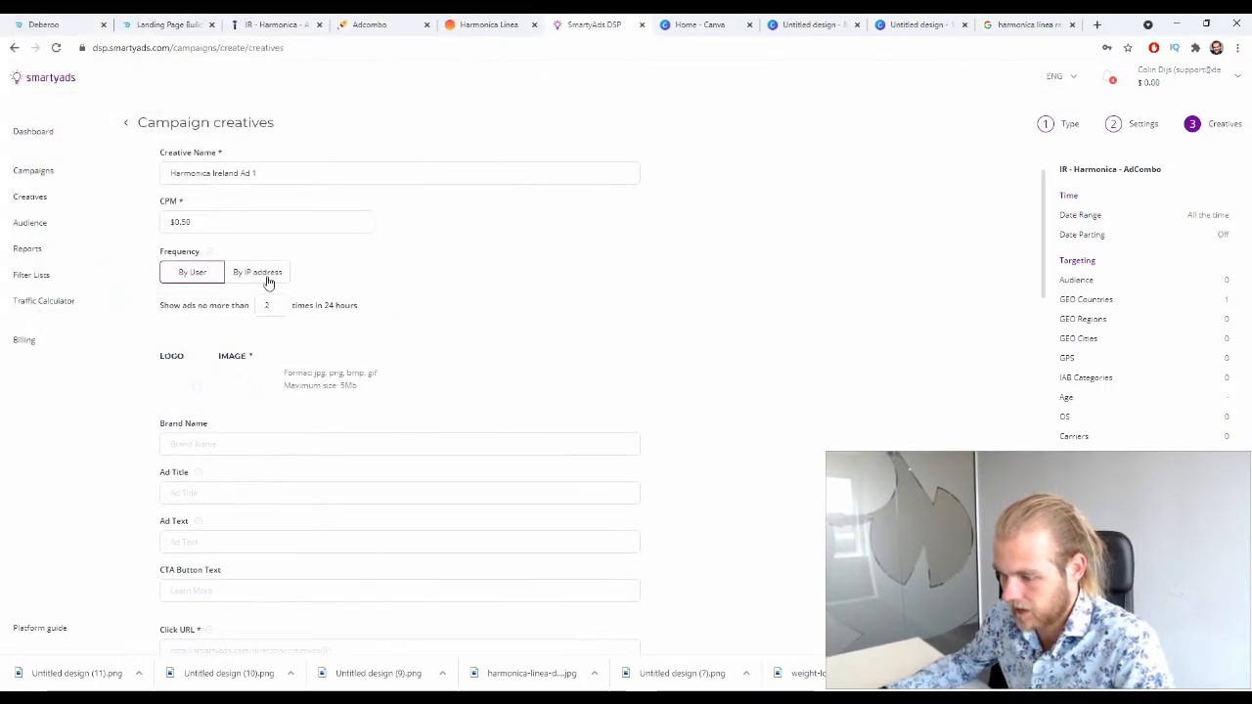
Step: Upload Untitled design (10) from Downloads as the creative's image and check it in the preview
scroll(290, 360, "down", 5)
scroll(215, 416, "up", 3)
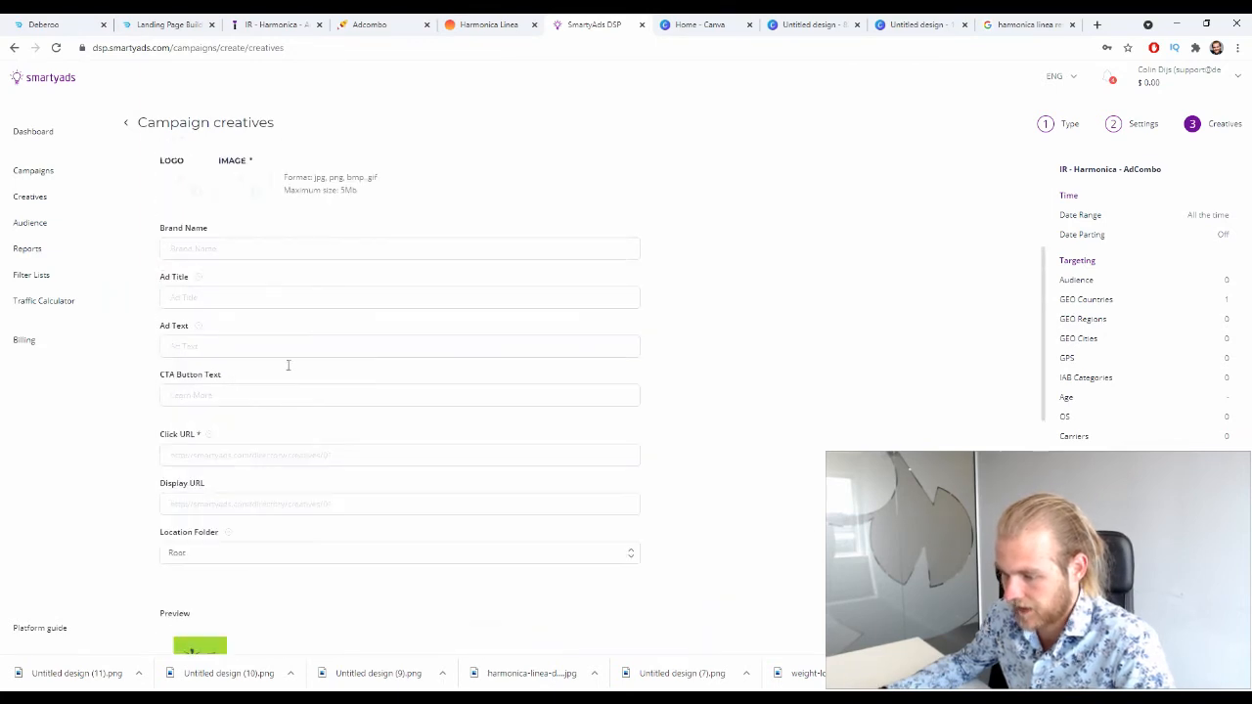
left_click(232, 189)
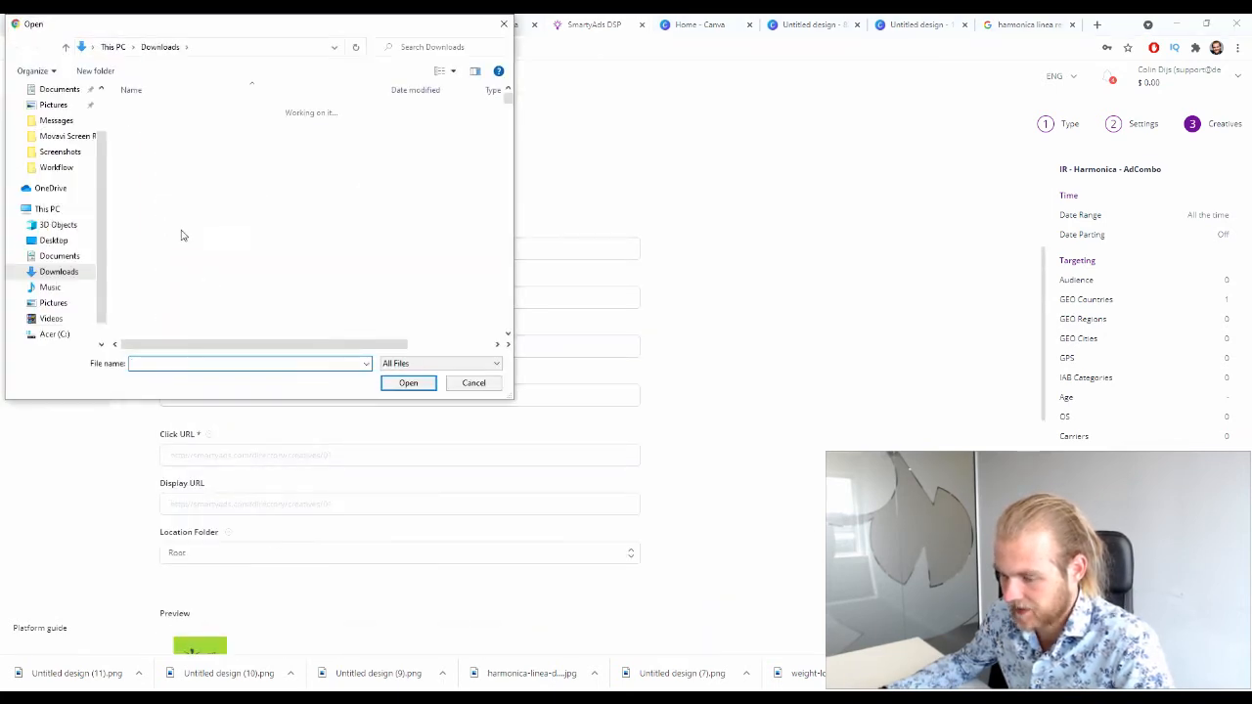
left_click(186, 182)
left_click(431, 388)
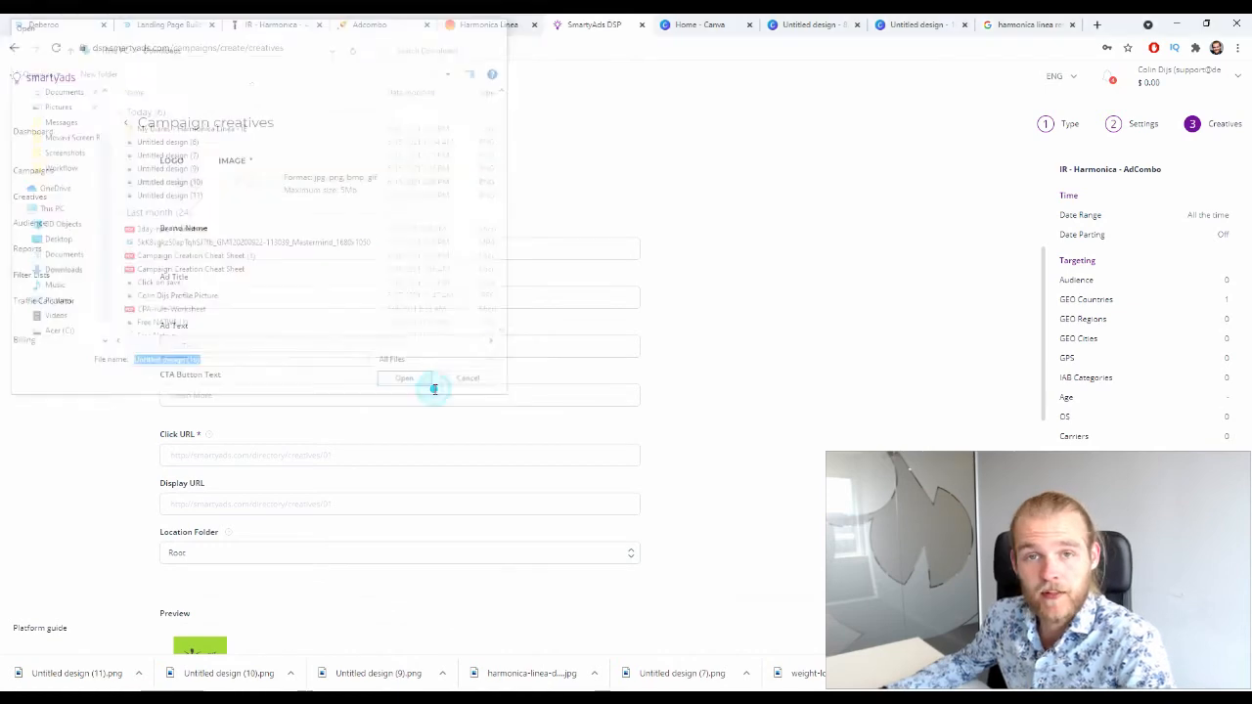
scroll(396, 412, "down", 3)
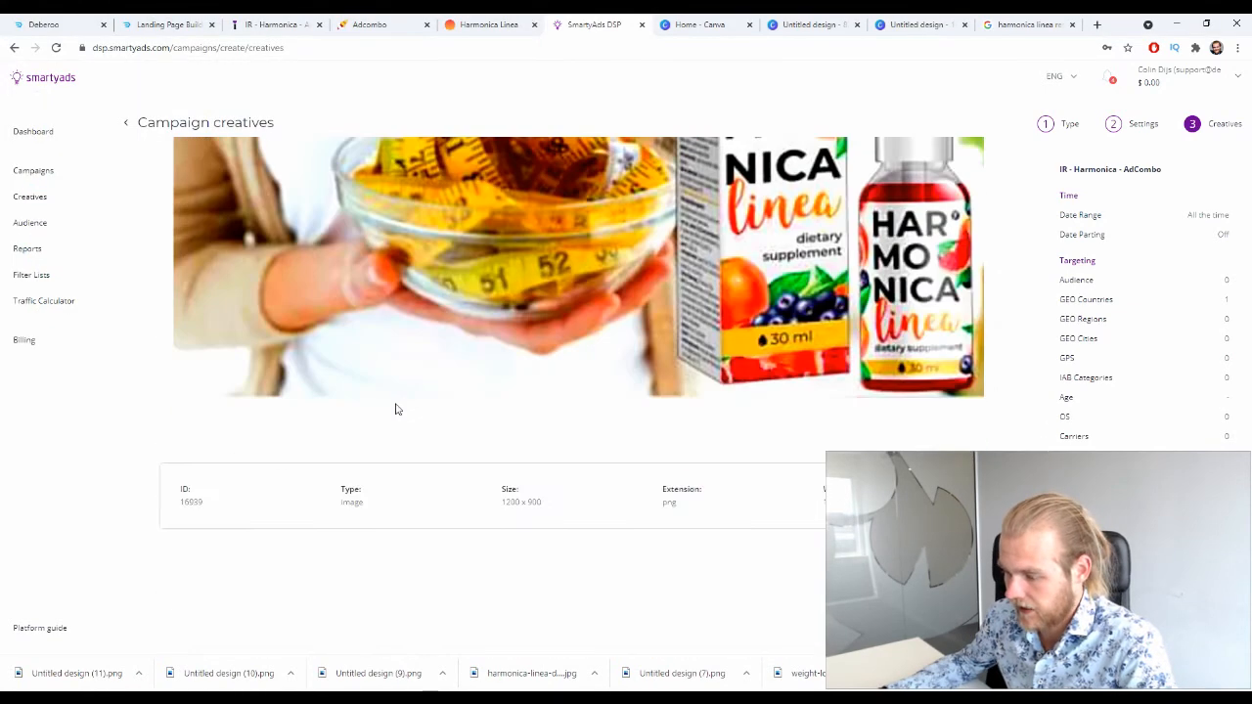
scroll(395, 411, "up", 10)
scroll(391, 421, "up", 1)
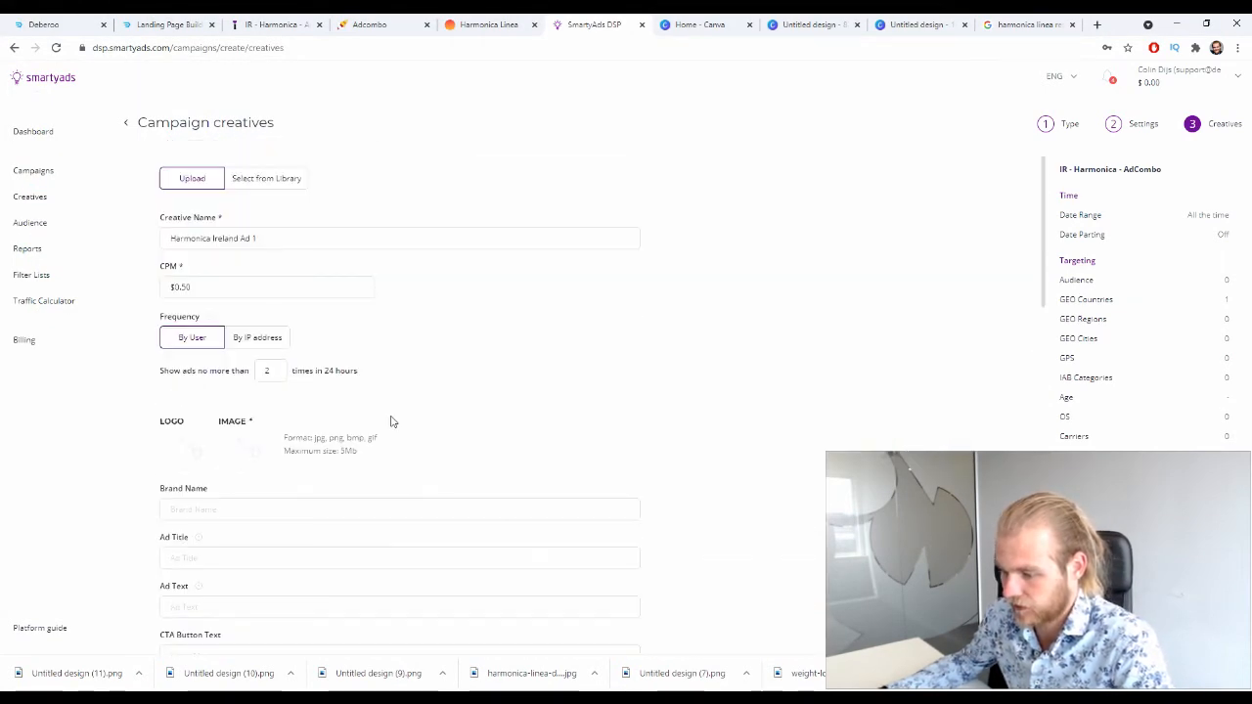
Step: Consult the weight loss diary landing page and set the creative's brand name to "My Weight Loss Diary"
scroll(396, 401, "down", 2)
left_click(358, 313)
scroll(743, 229, "down", 2)
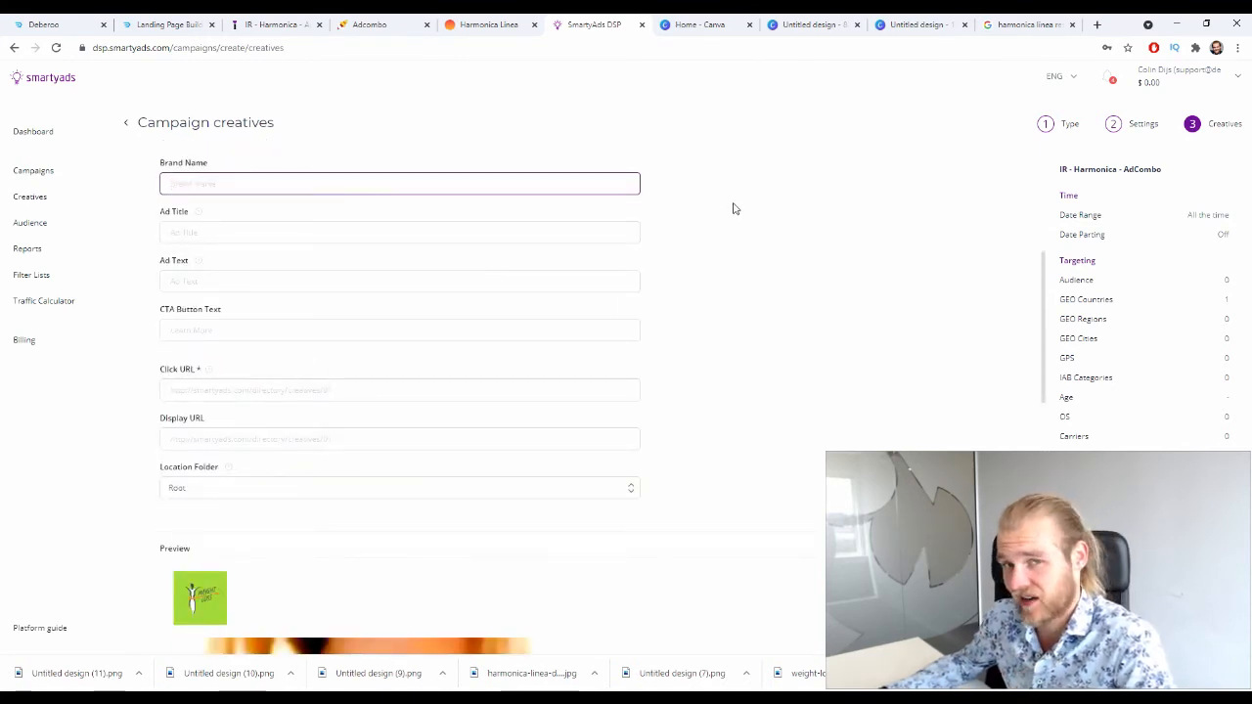
left_click(277, 25)
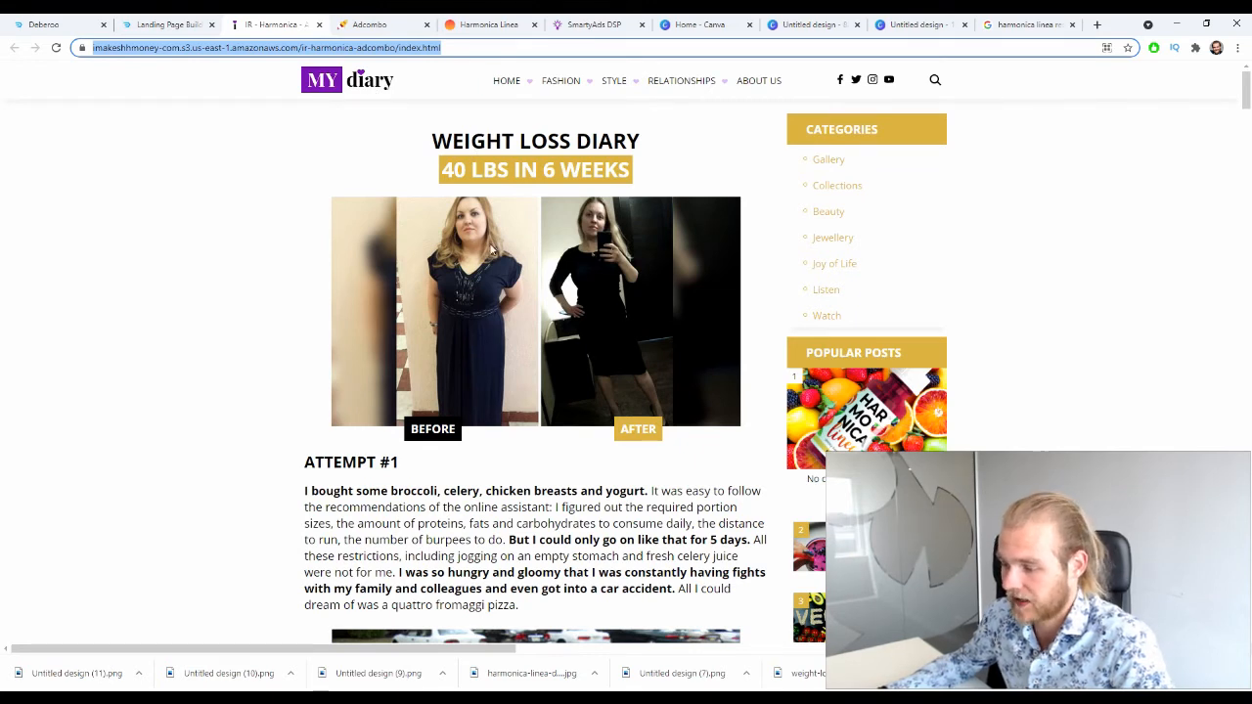
left_click(577, 23)
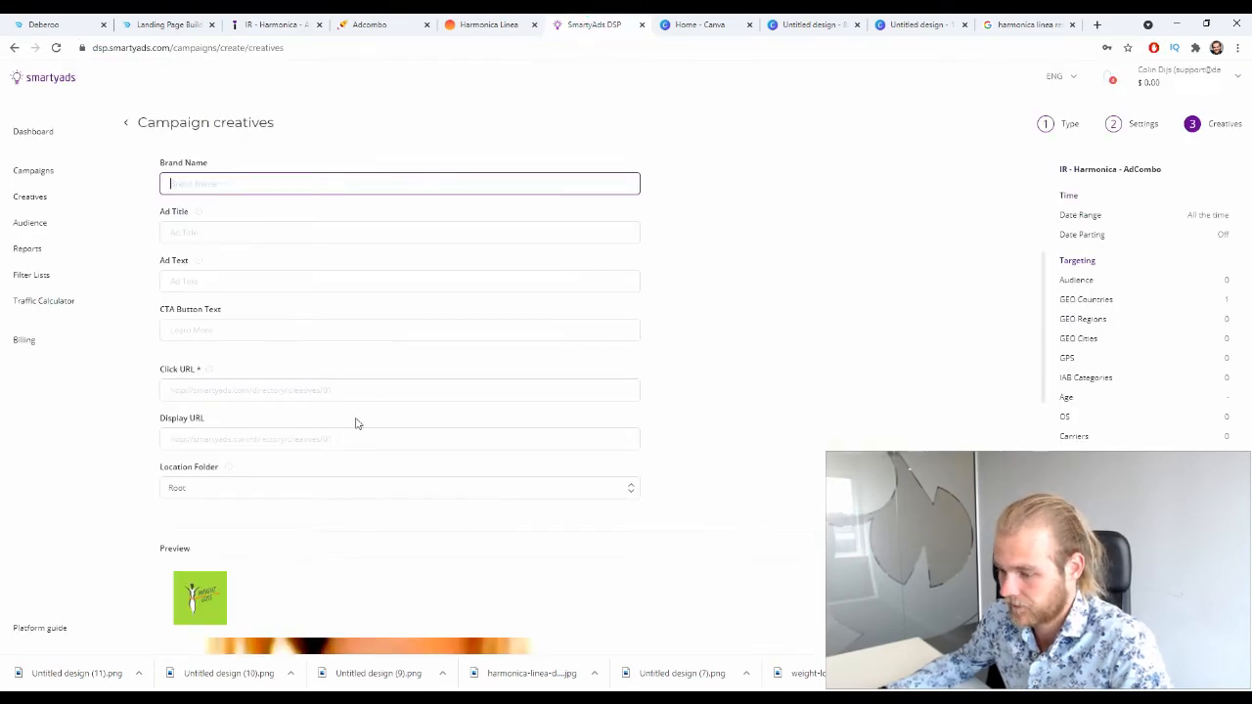
left_click(363, 177)
type("My Weight")
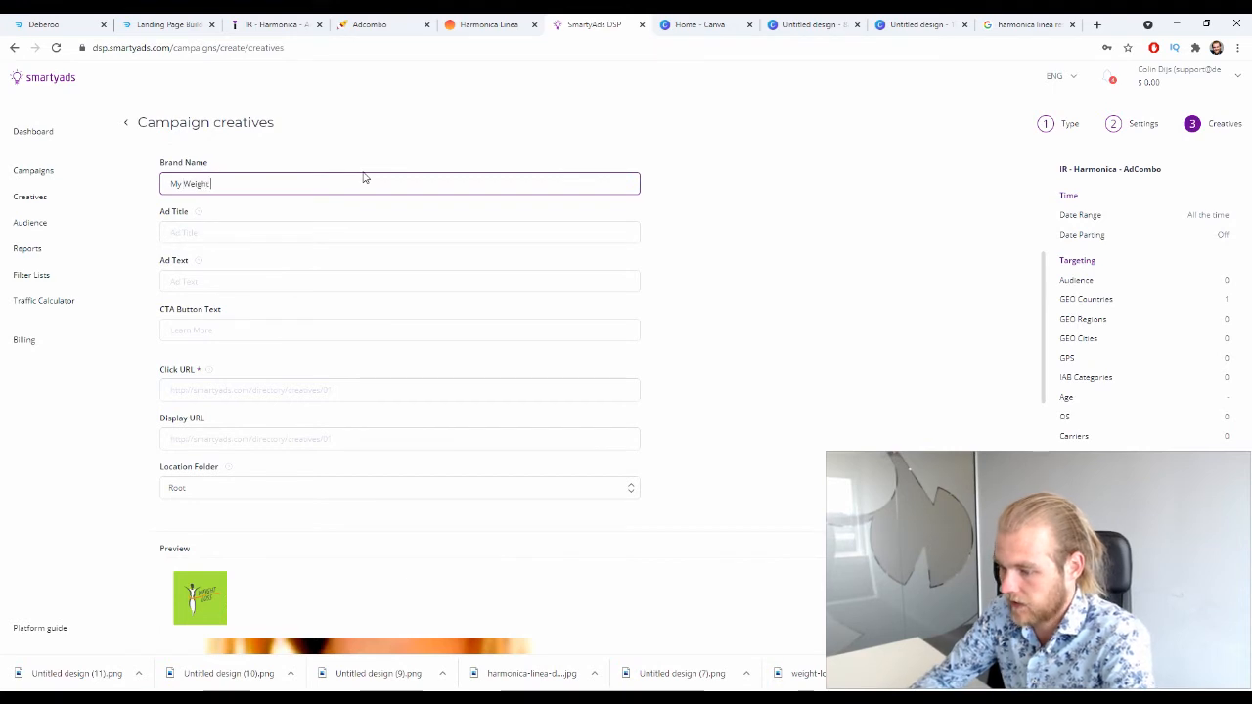
type(" Loss Dia")
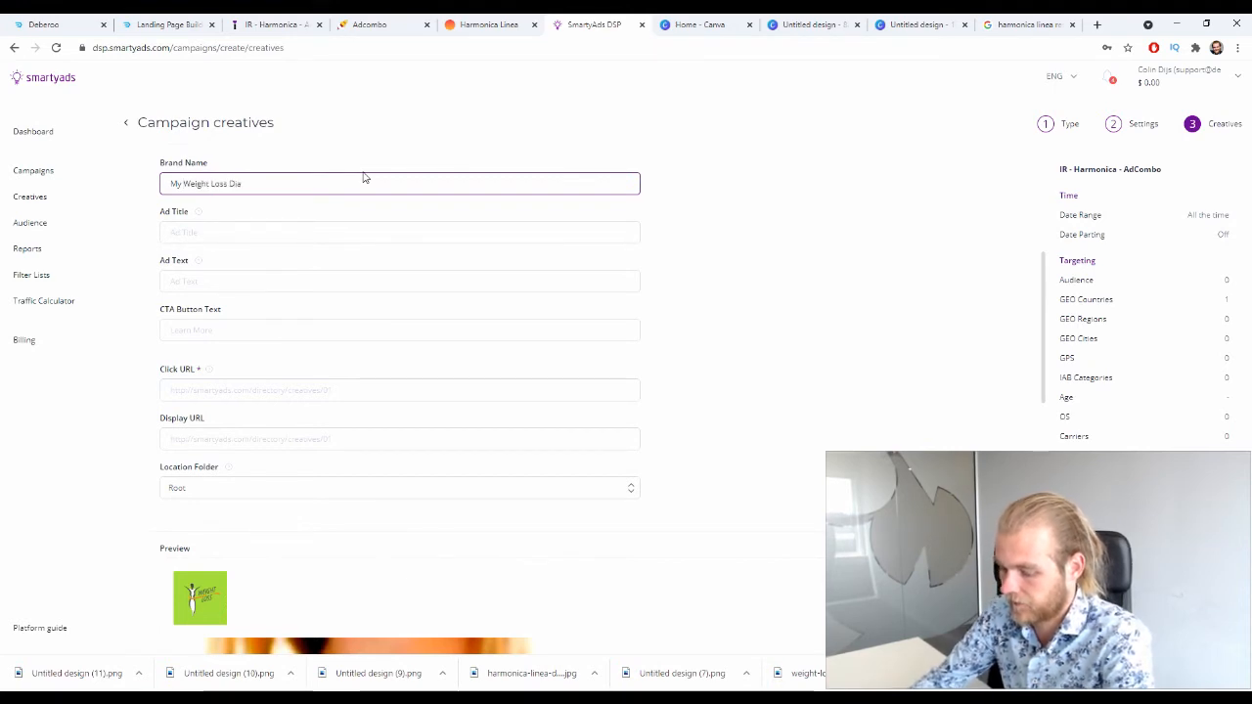
type("ry")
left_click(886, 228)
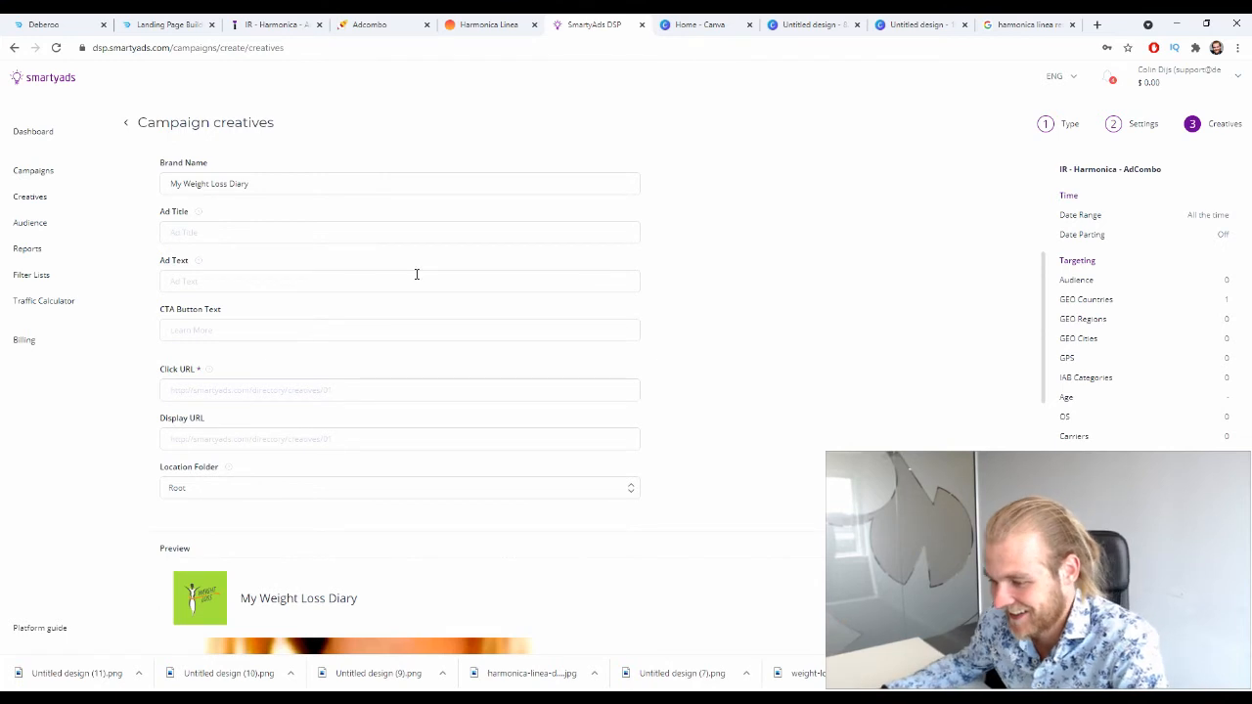
Step: Set the ad title to "[MIRACLE] Mother of 43 Looses 40 LBS in 6 Weeks!", based on the landing page headline
left_click(389, 237)
scroll(768, 295, "up", 2)
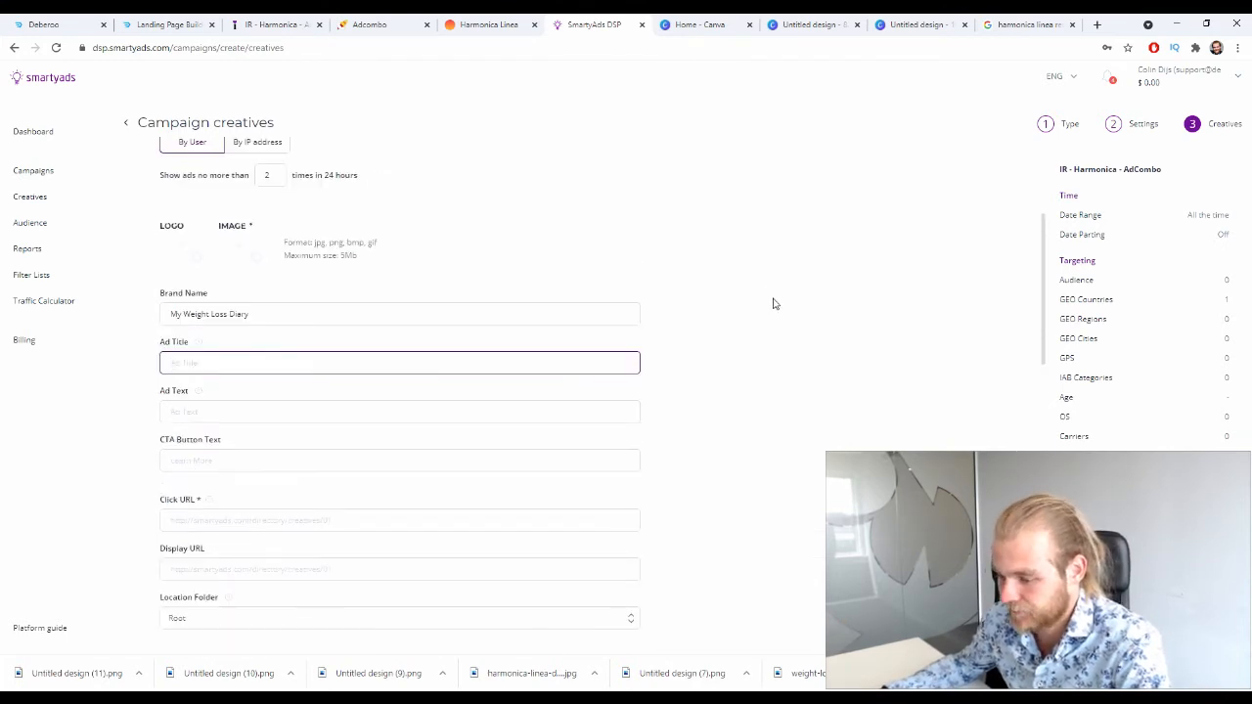
scroll(776, 299, "down", 1)
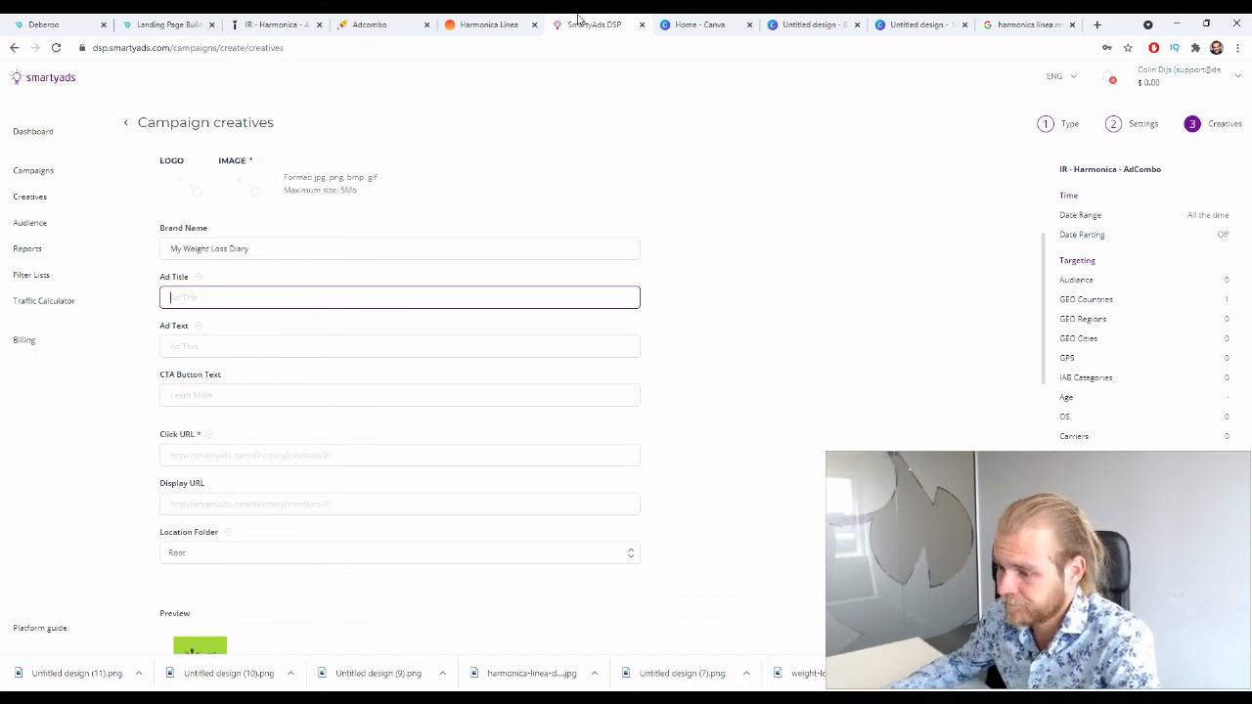
left_click(277, 23)
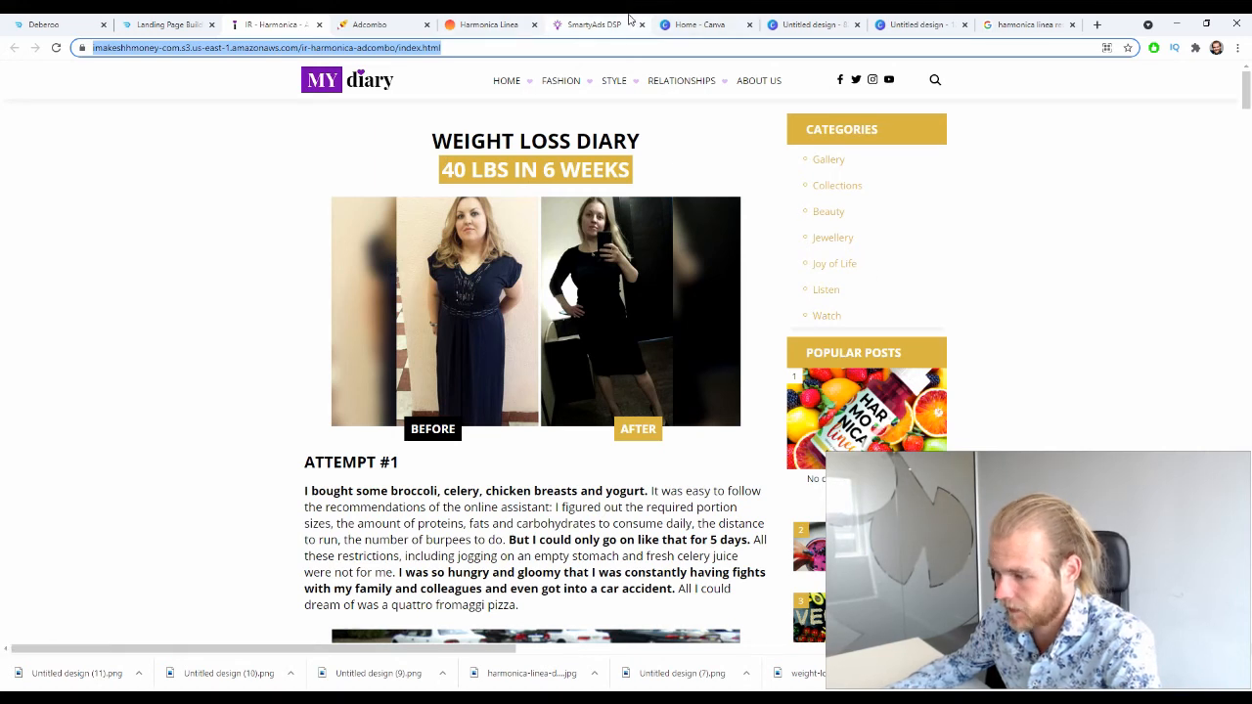
left_click(590, 24)
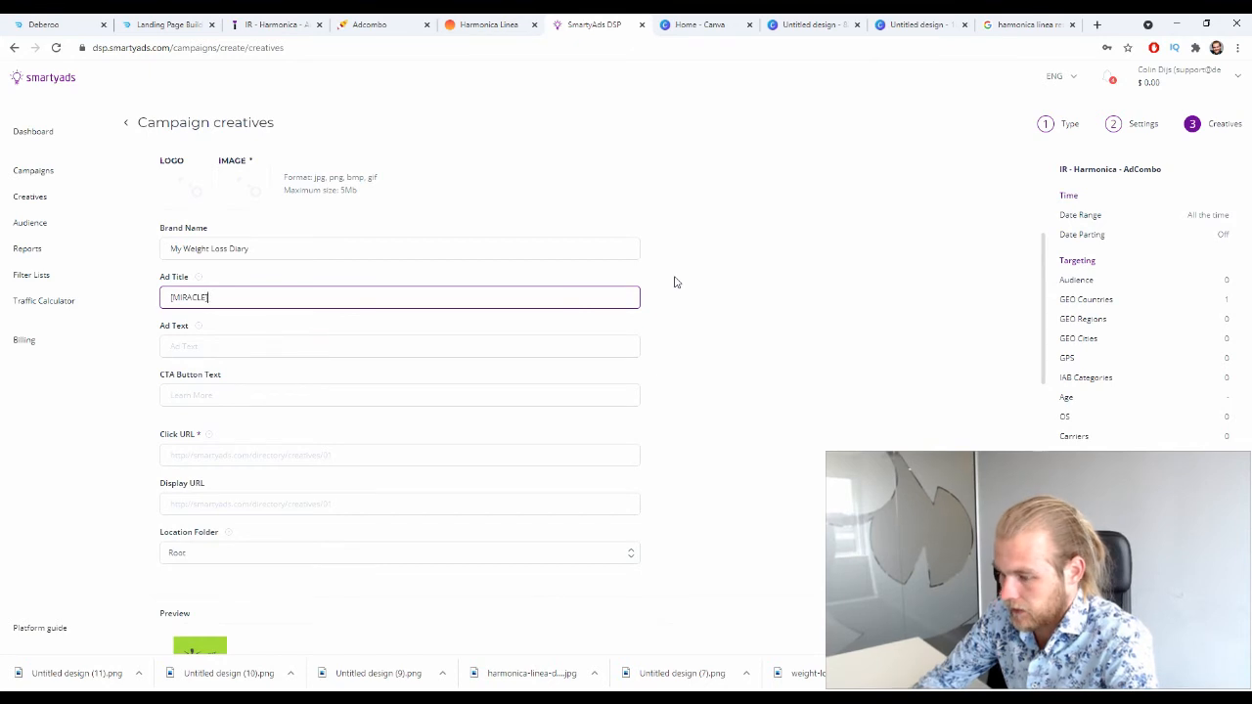
type("Woman")
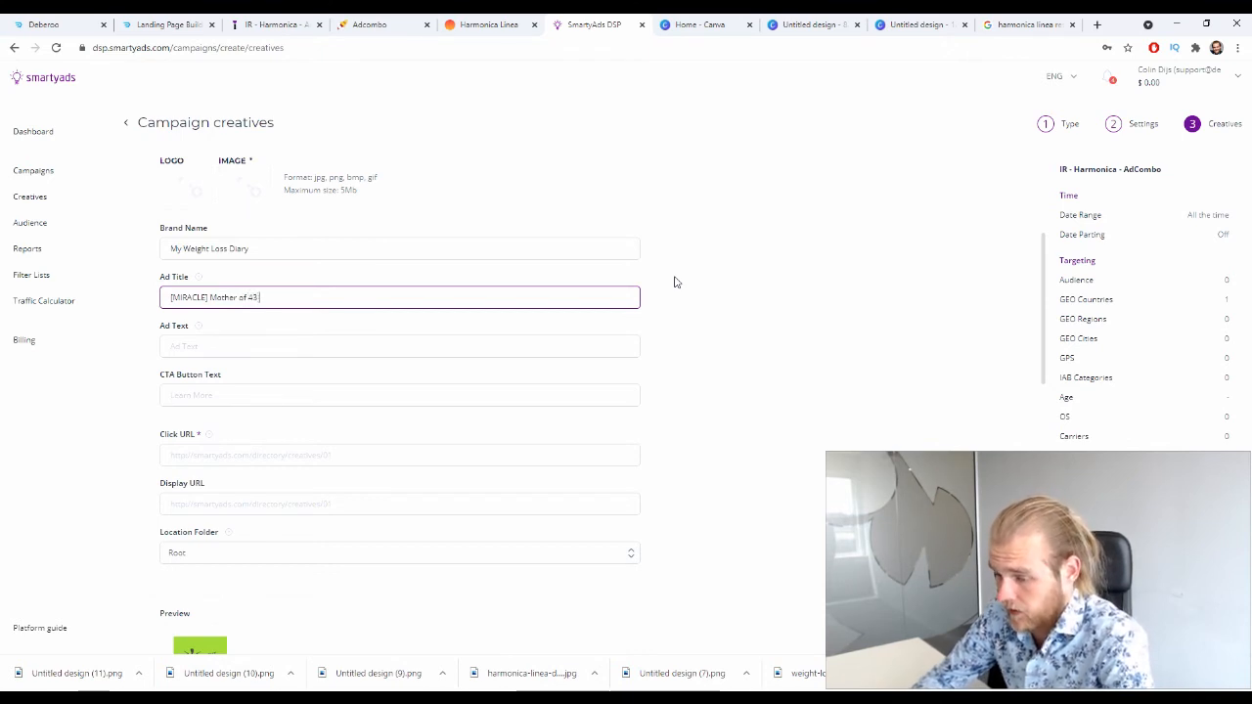
type("Loss")
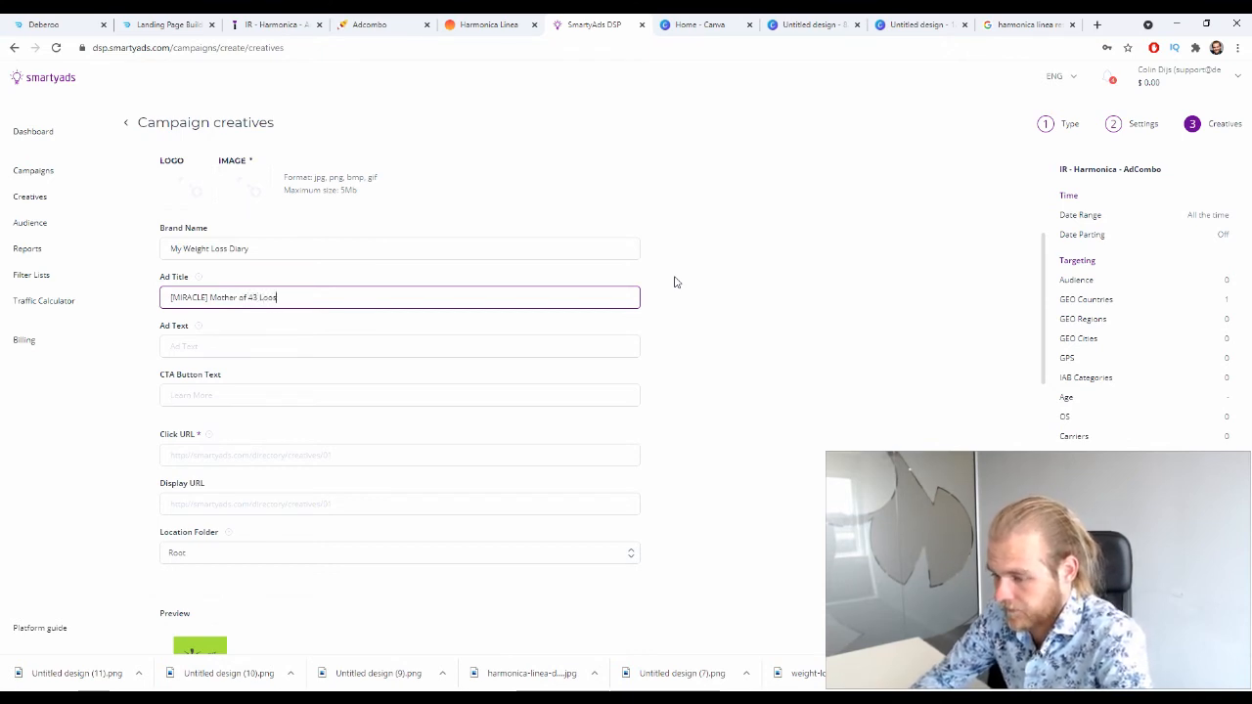
type("es")
left_click(473, 22)
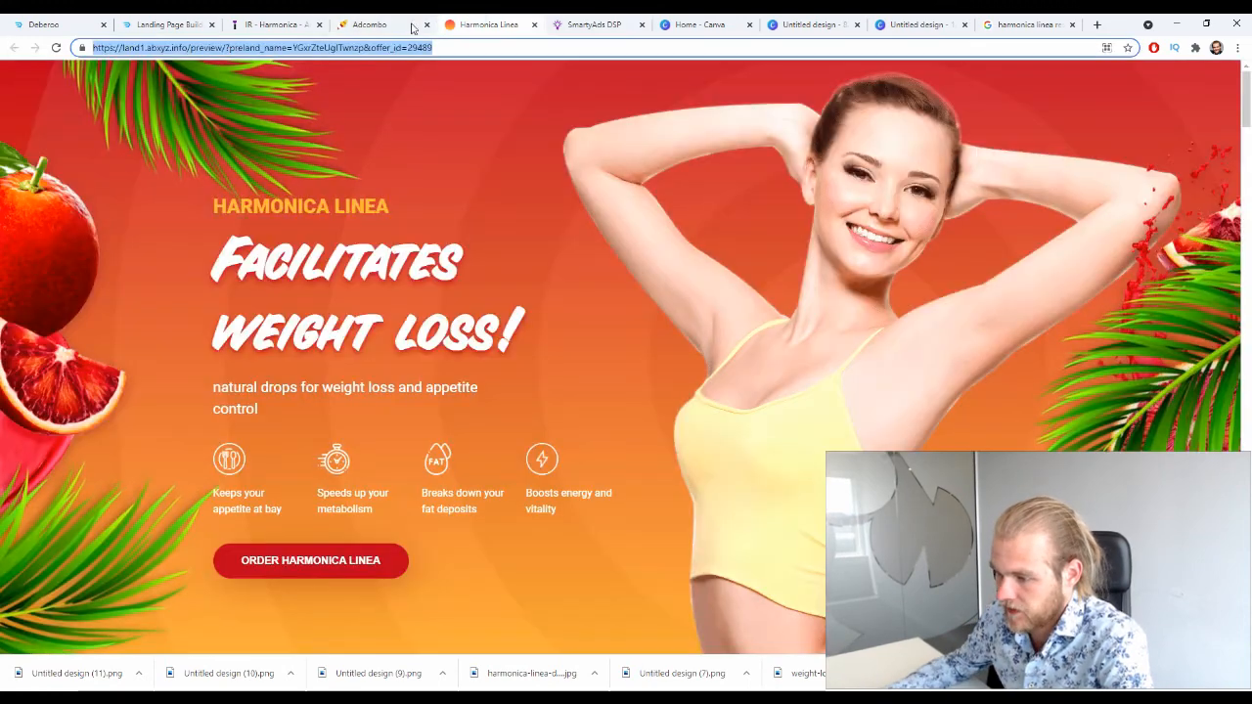
left_click(279, 22)
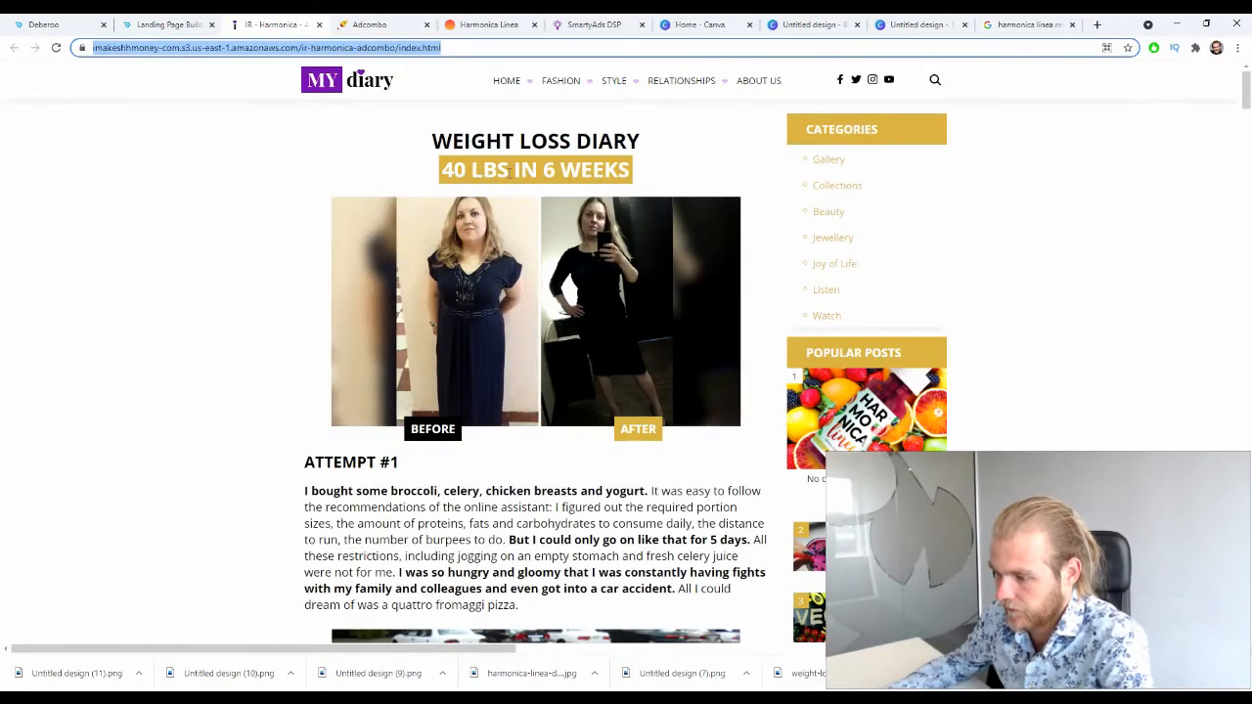
left_click(486, 24)
left_click(590, 24)
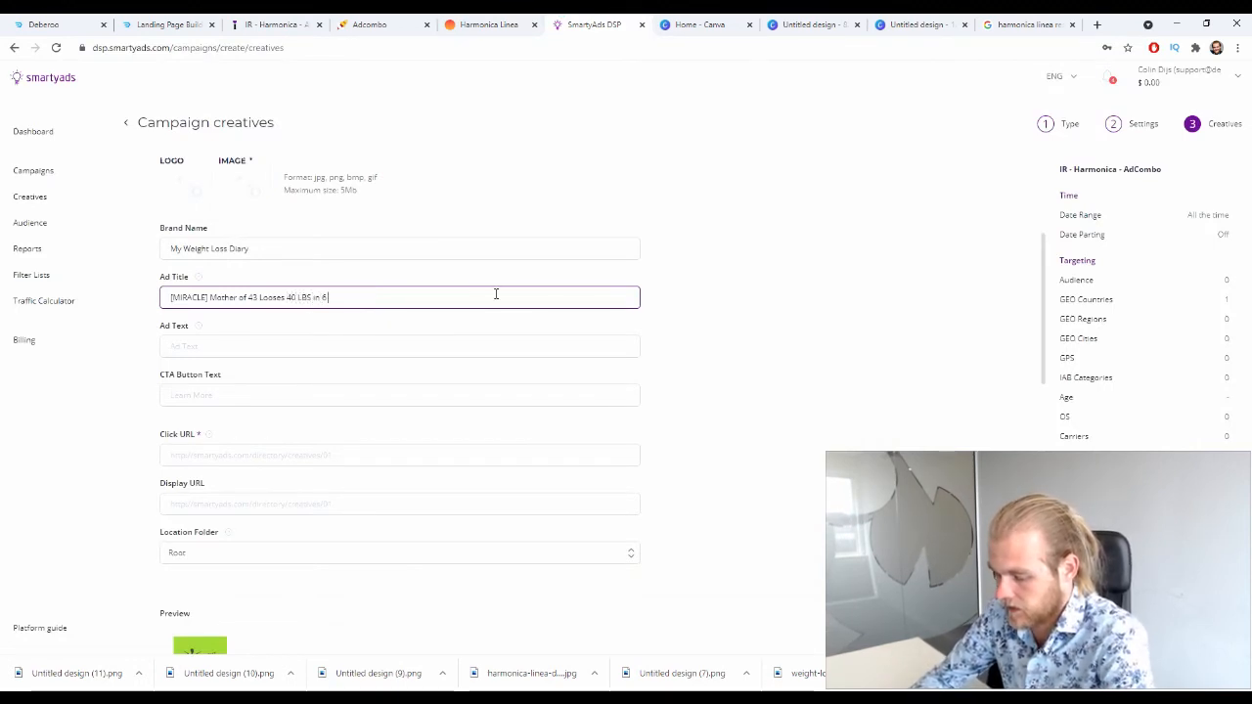
type("eeks!")
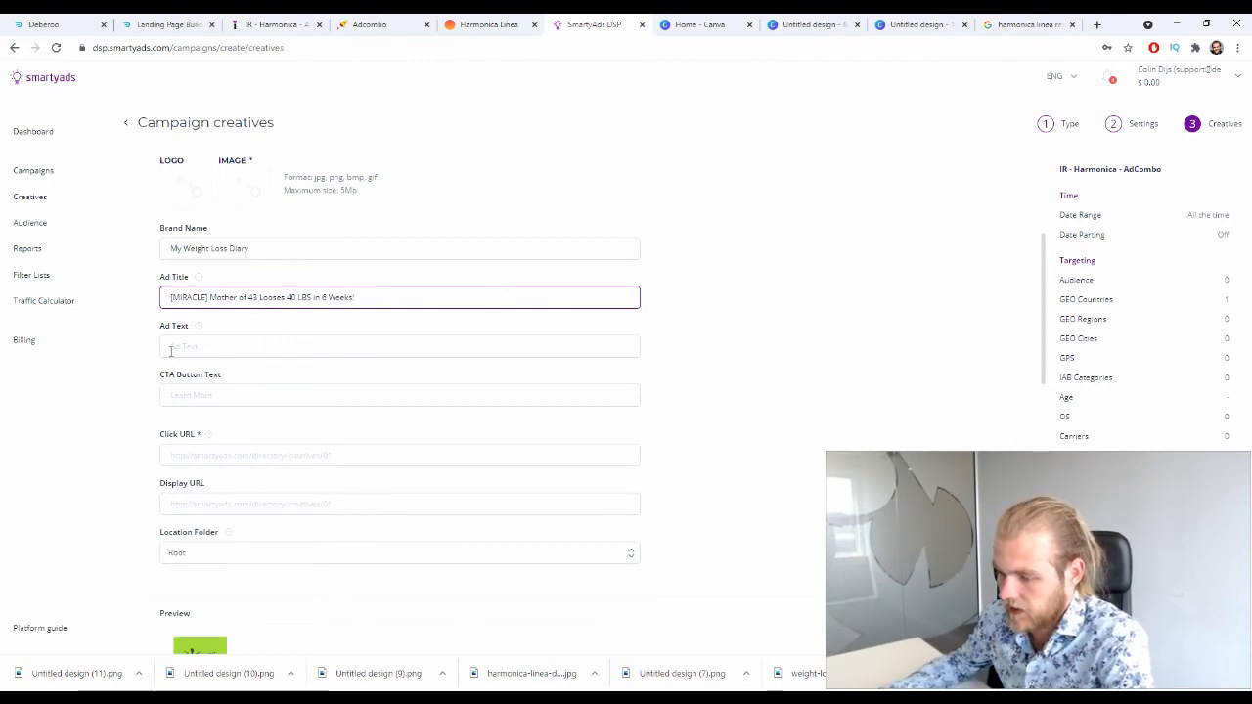
Step: Set the ad text to "Doctors were stunned to see a mother of 43 years old, loose over 40 Lbs in just 6 weeks!"
left_click(172, 349)
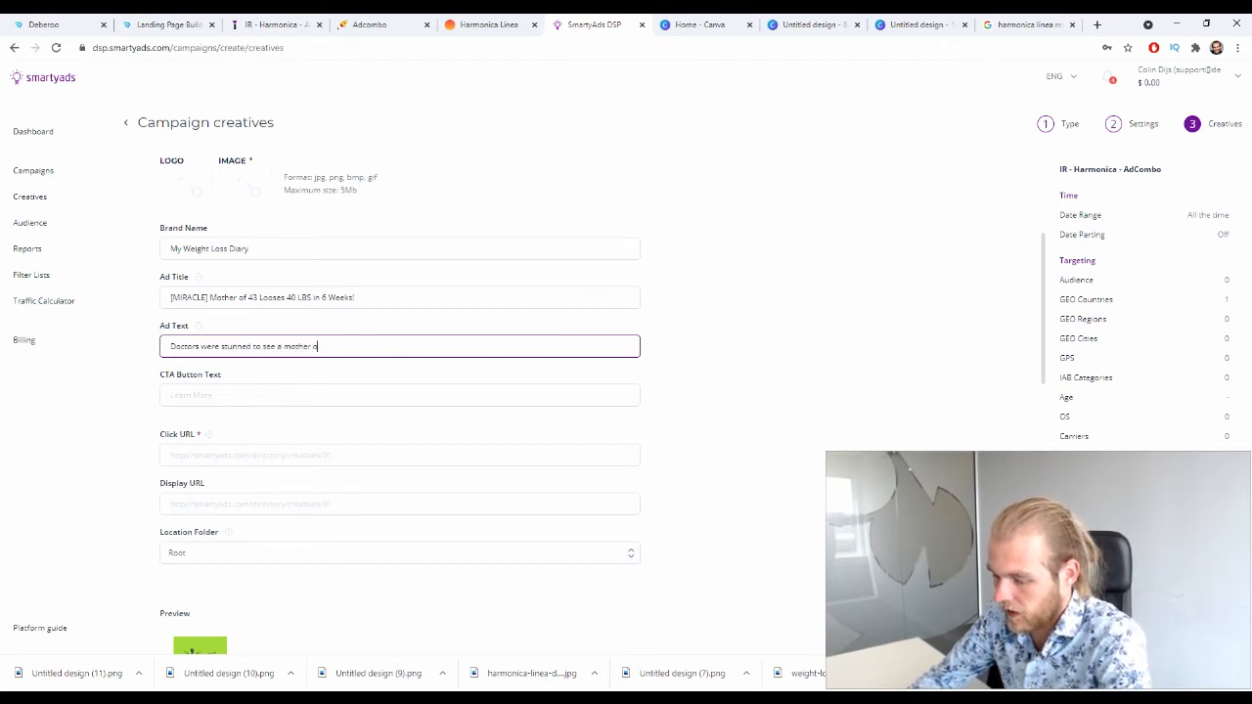
type("f 43 years old, loose")
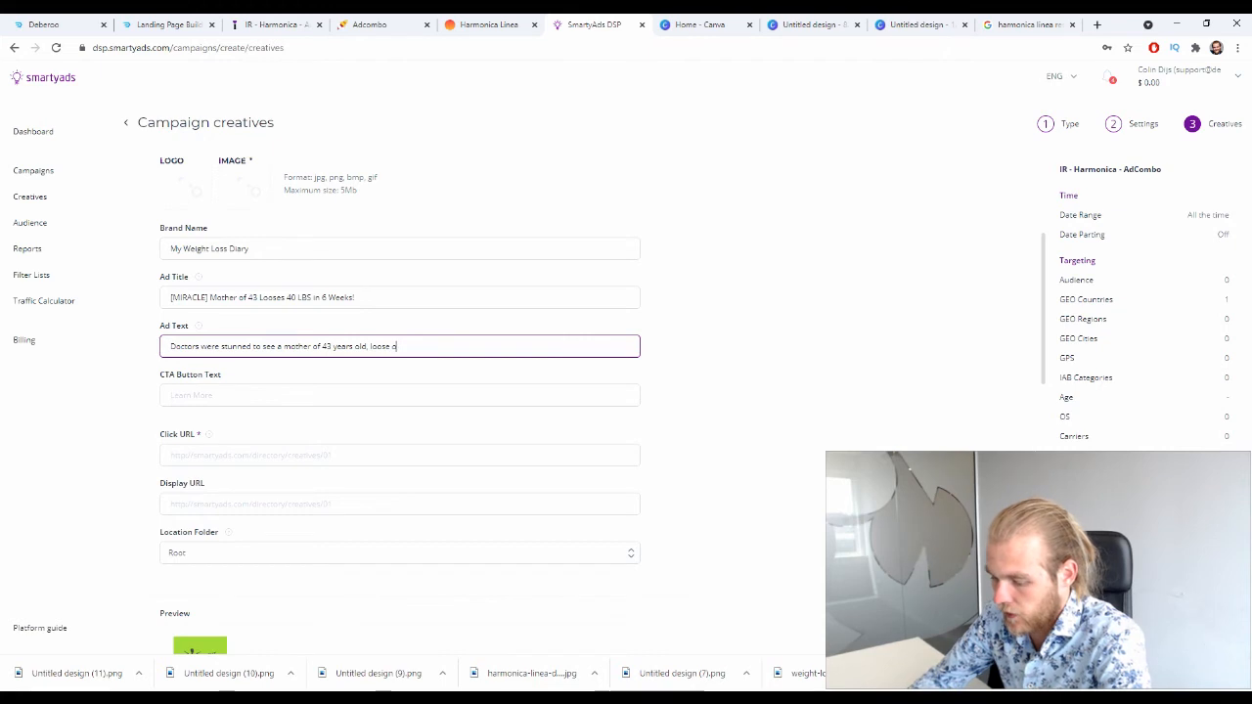
type("over 40 ")
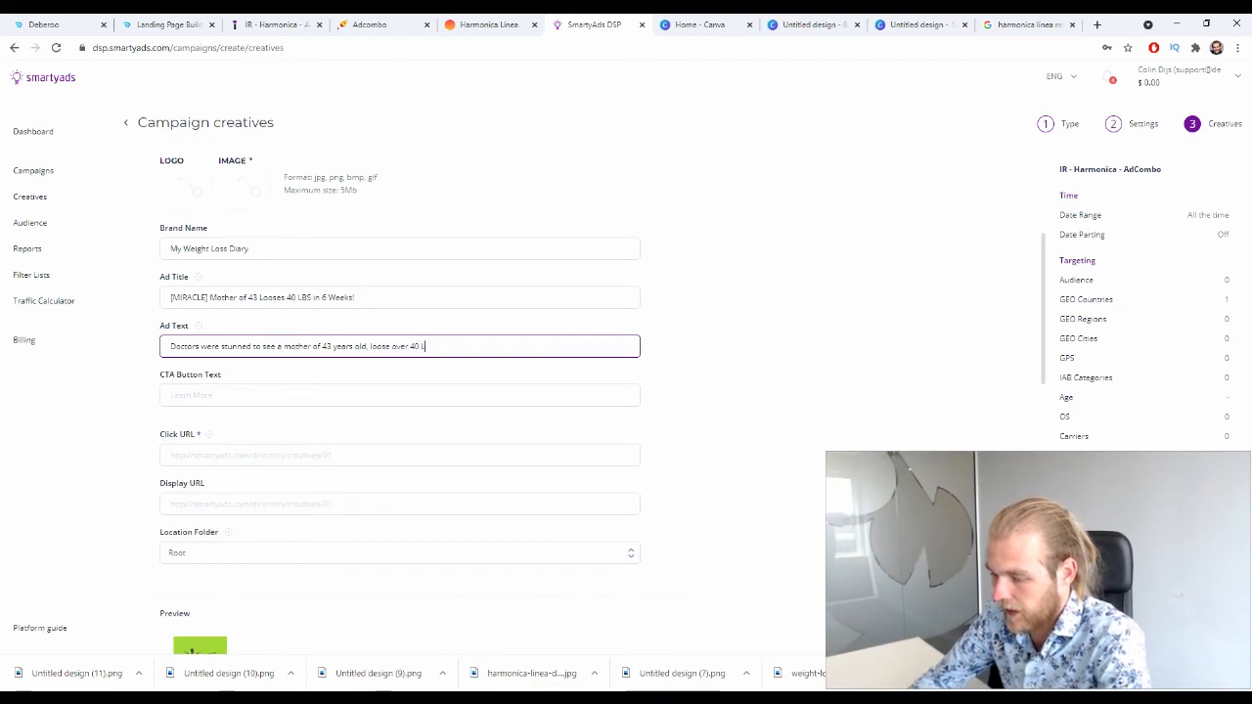
type("Lbs")
key("BackSpace")
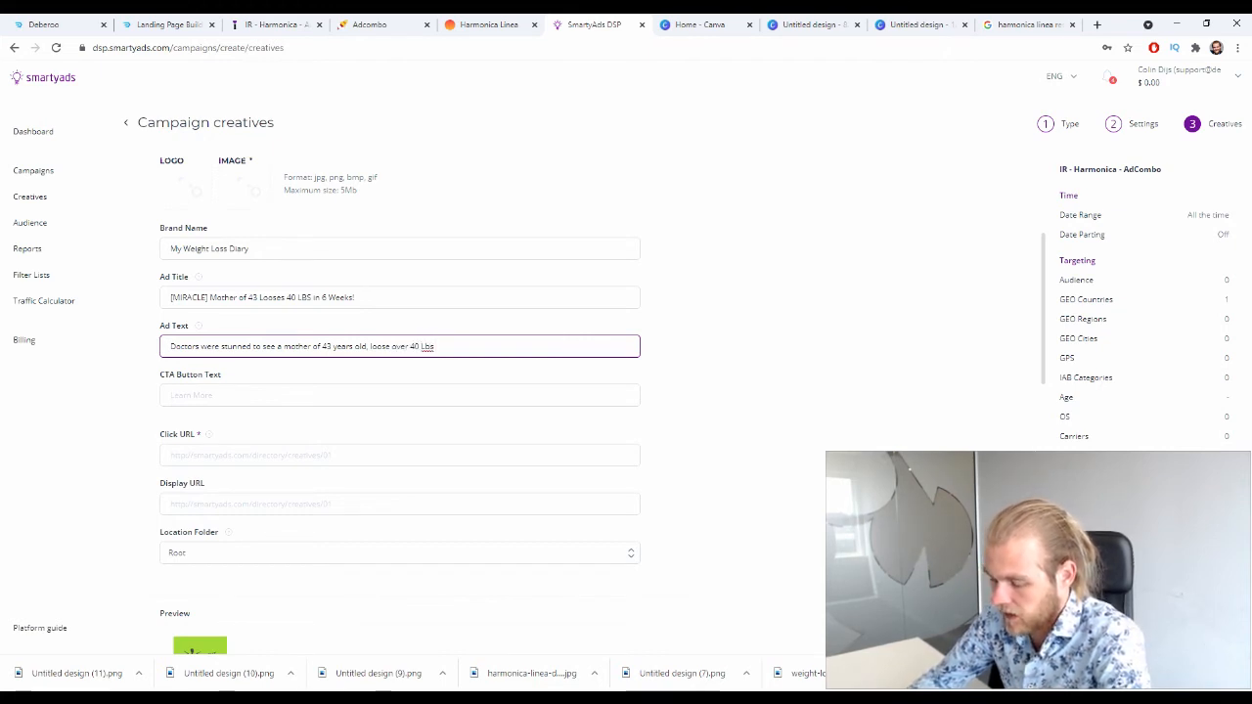
type("in just")
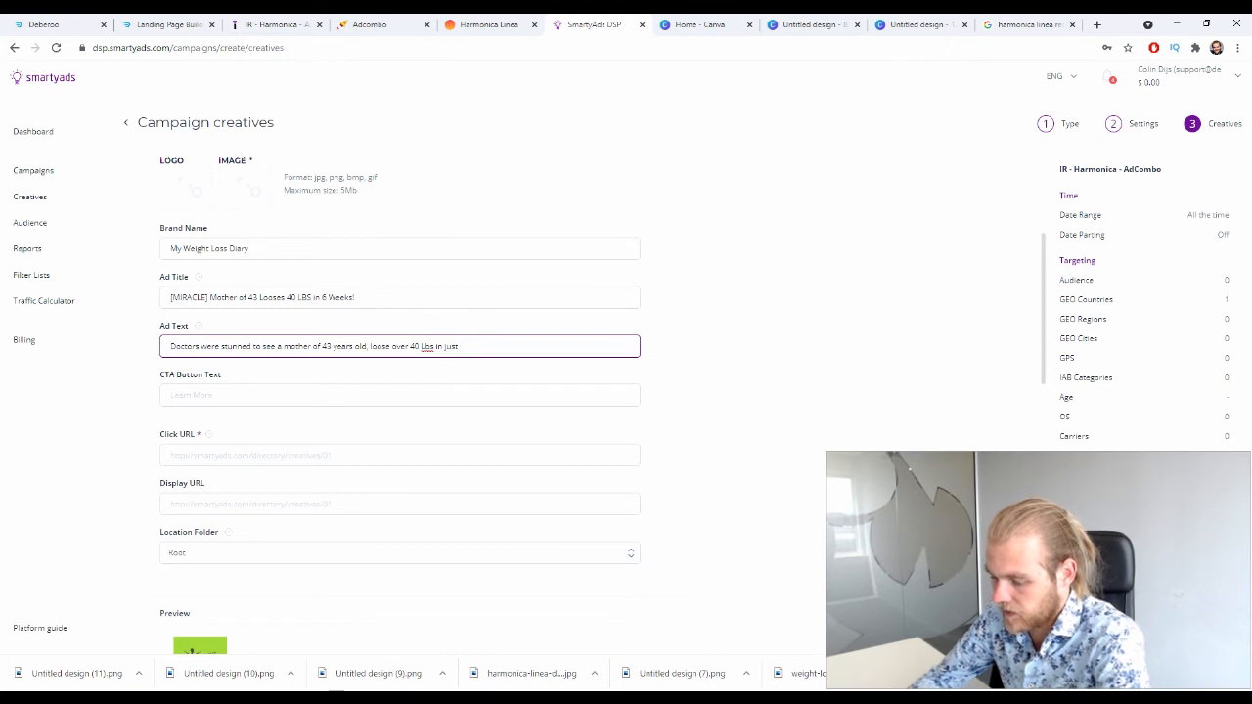
type(" 6 weeks, ")
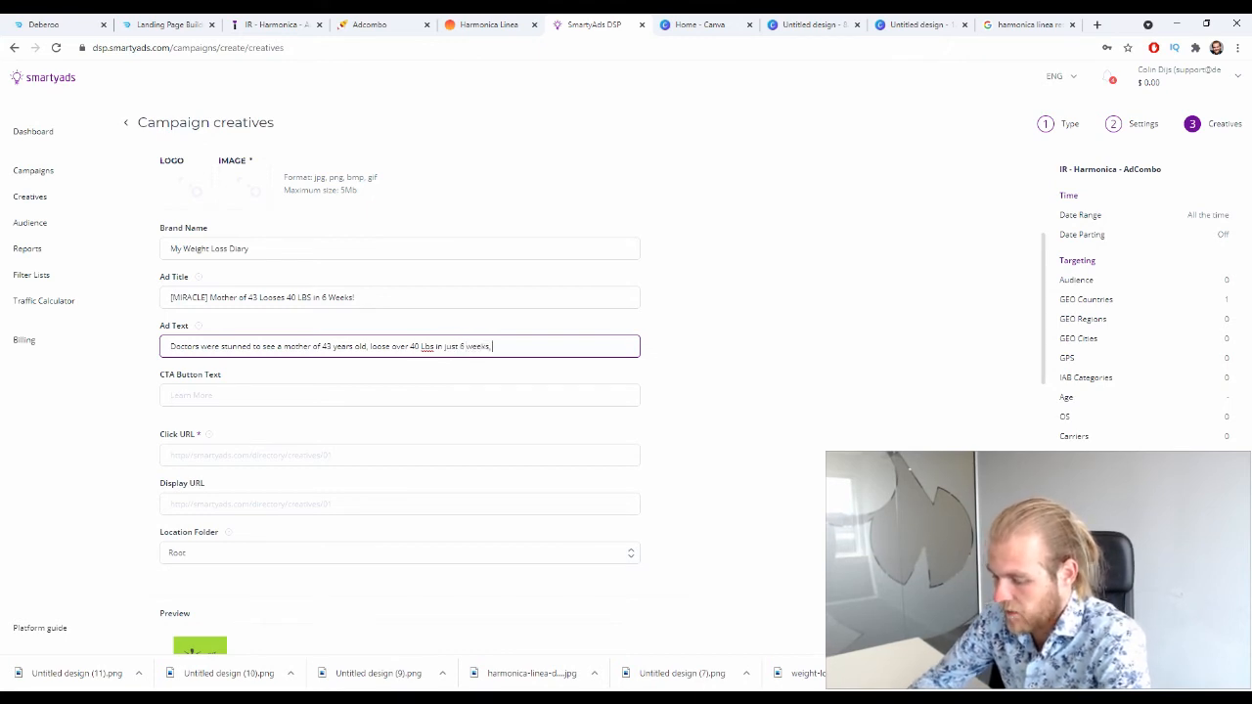
type("by using t")
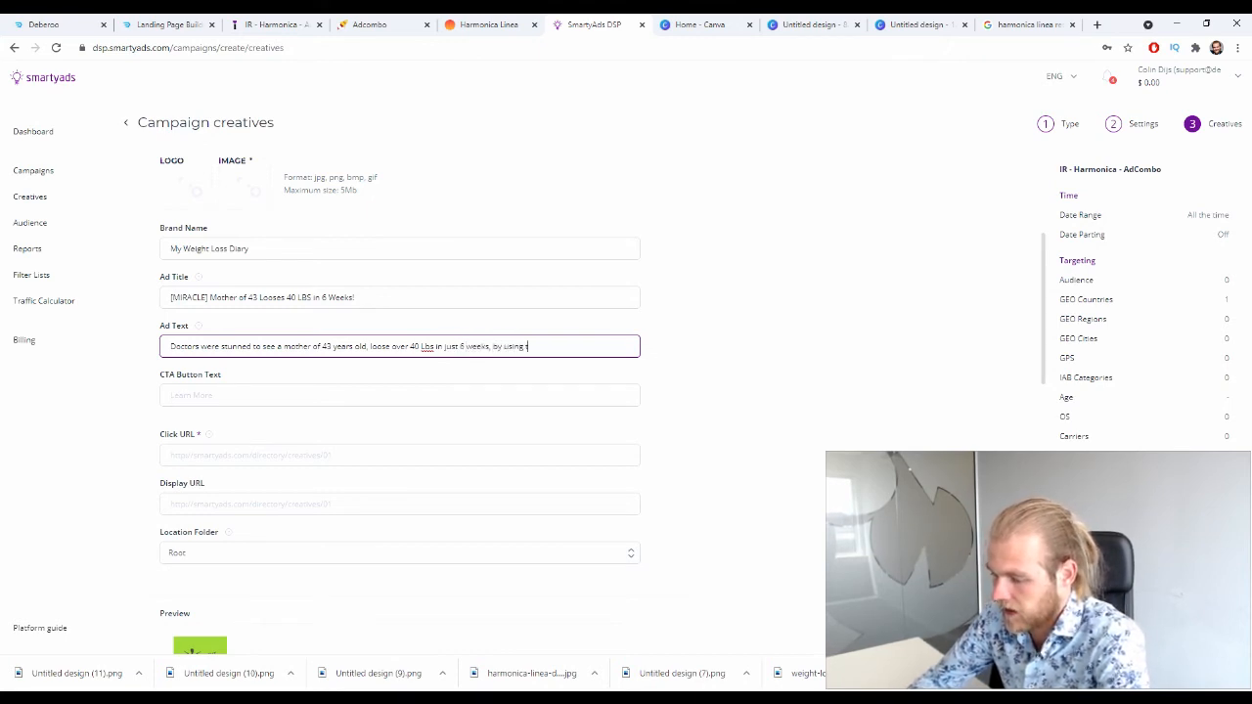
key("BackSpace")
key("BackSpace")
key("BackSpace")
key("BackSpace")
key("BackSpace")
key("BackSpace")
key("BackSpace")
key("BackSpace")
key("BackSpace")
key("BackSpace")
key("BackSpace")
key("BackSpace")
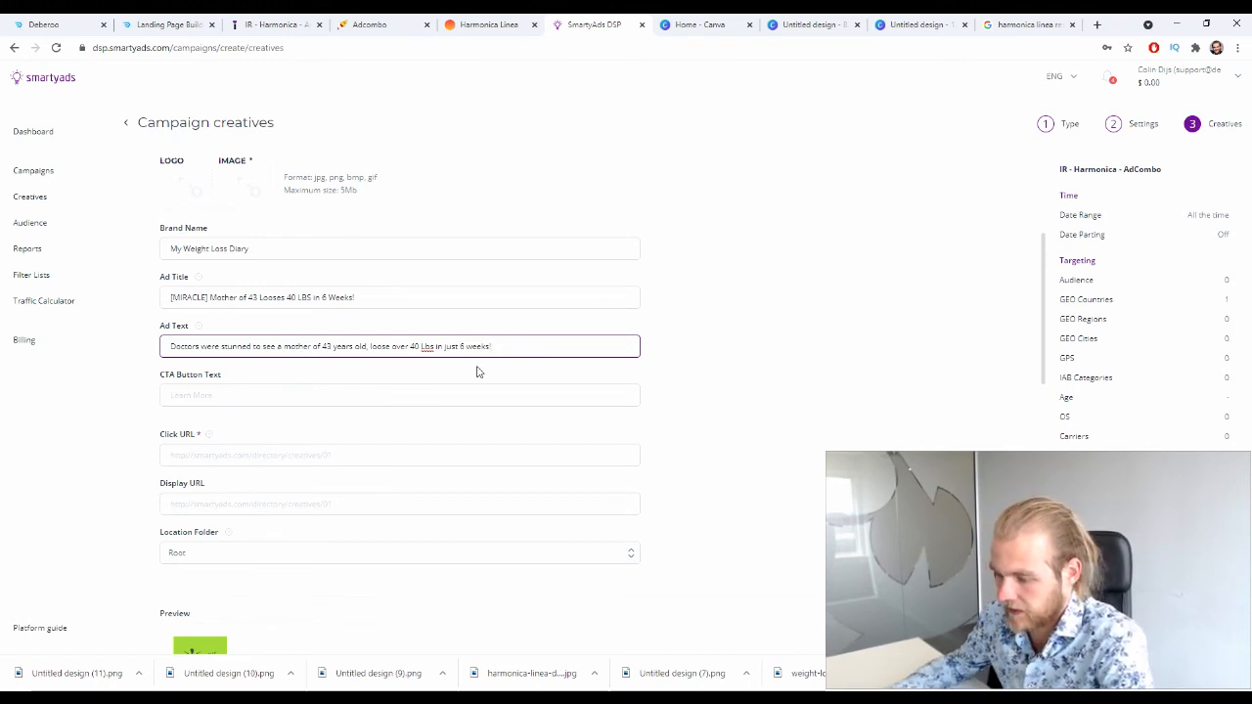
left_click(682, 400)
Step: Set the creative's CTA button text to "Read More"
left_click(215, 381)
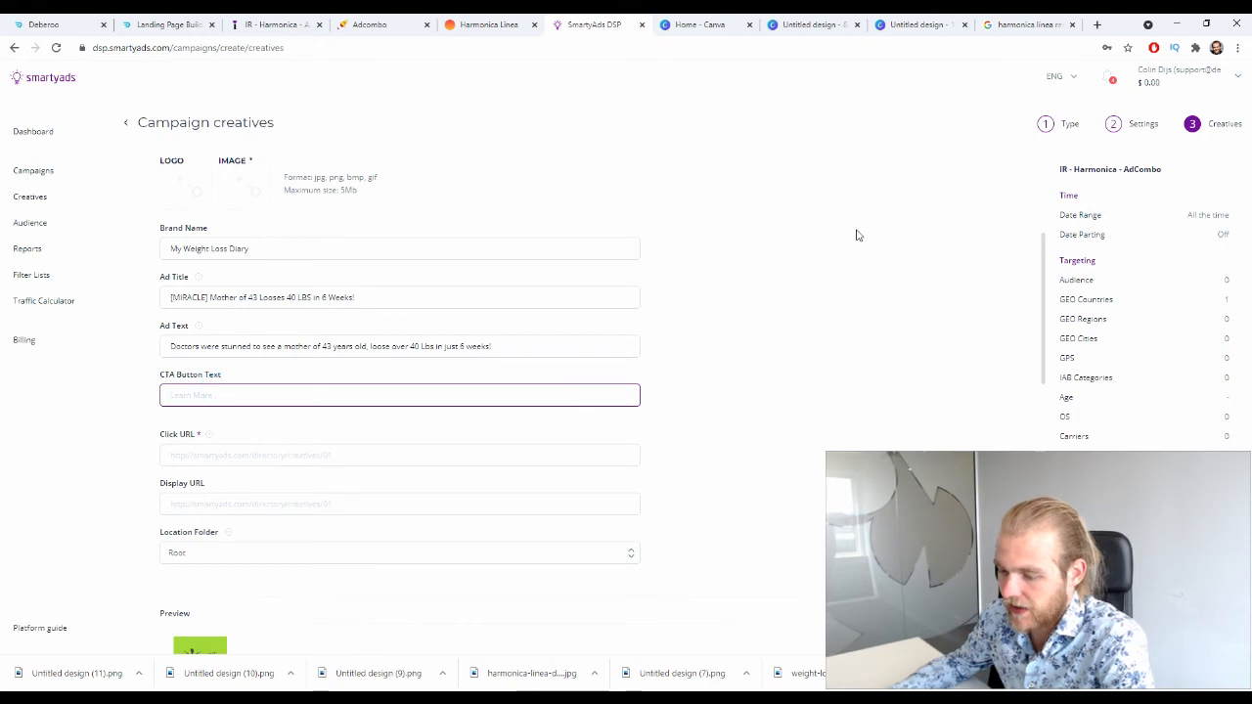
scroll(856, 235, "down", 1)
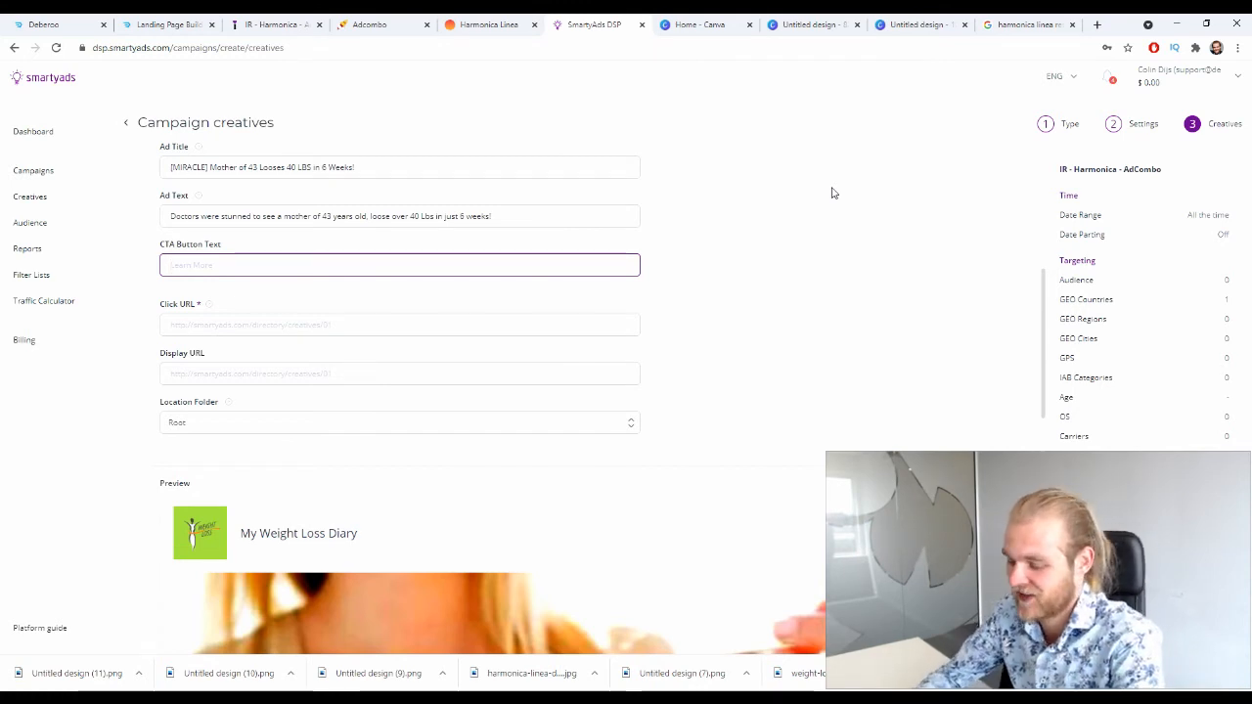
type("R")
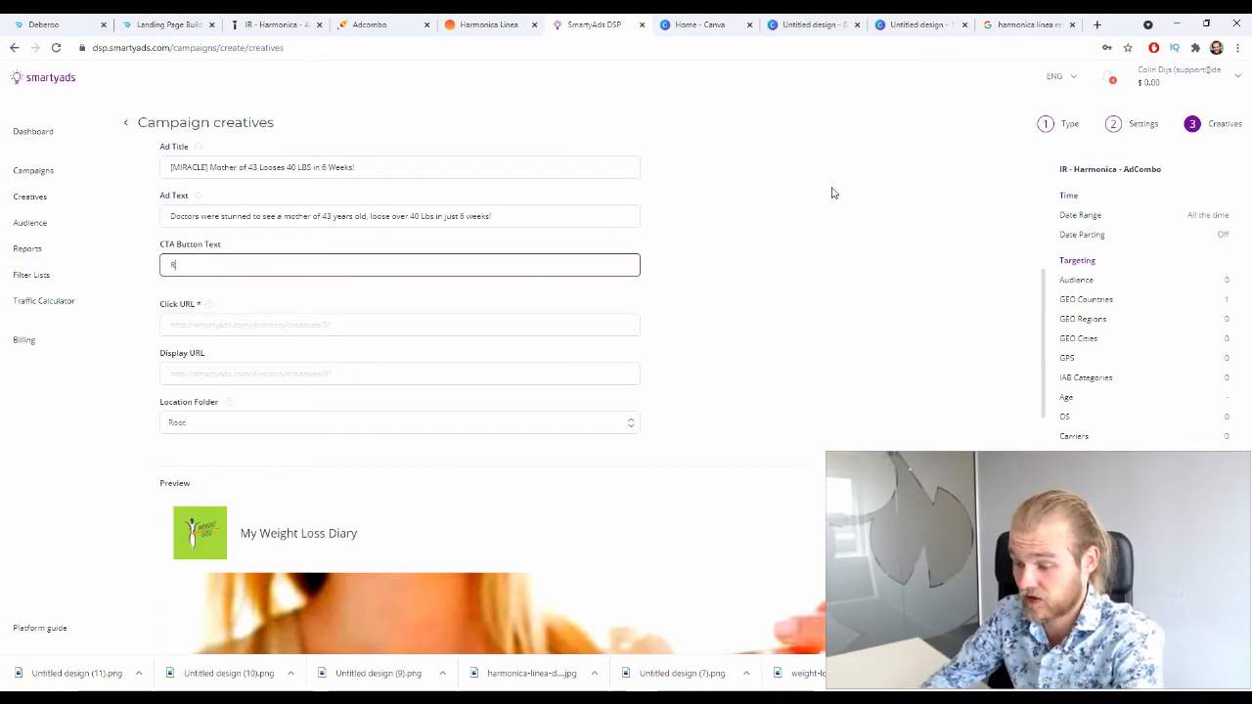
type("ead More")
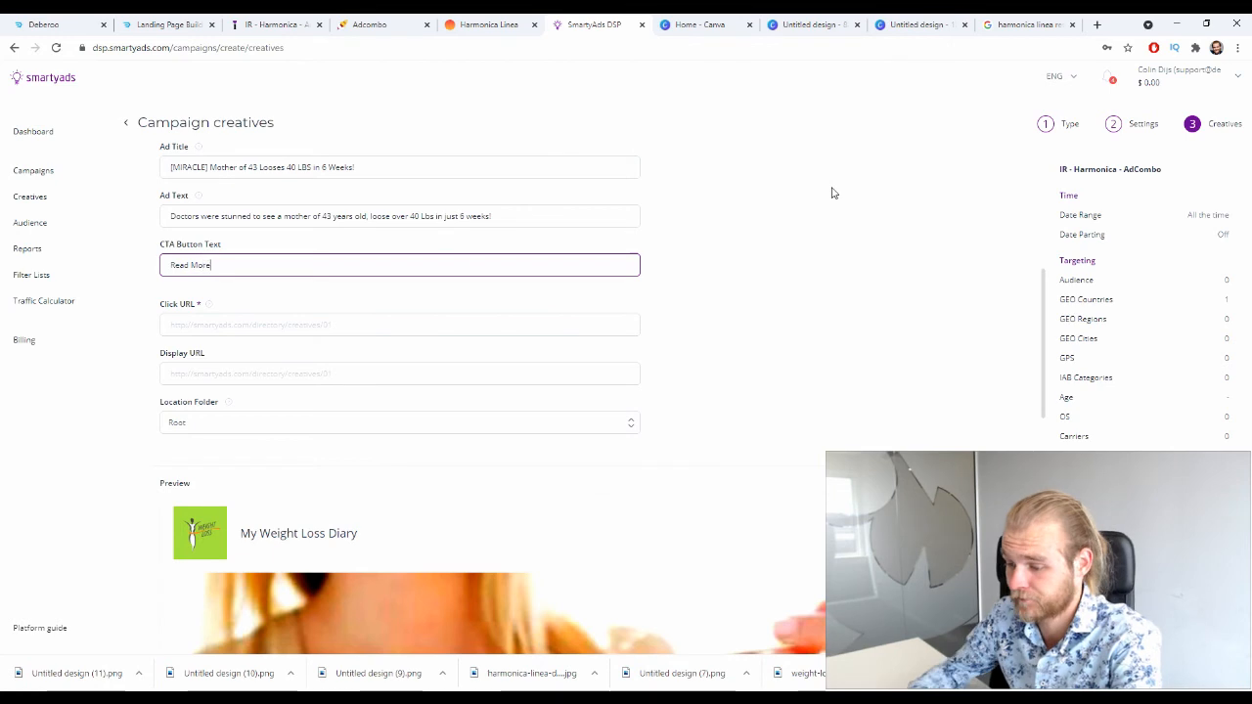
Step: Copy the new campaign's tracking URL on the adville-geopions.icu domain from Deberoo and set it as the creative's click URL in SmartyAds
left_click(308, 316)
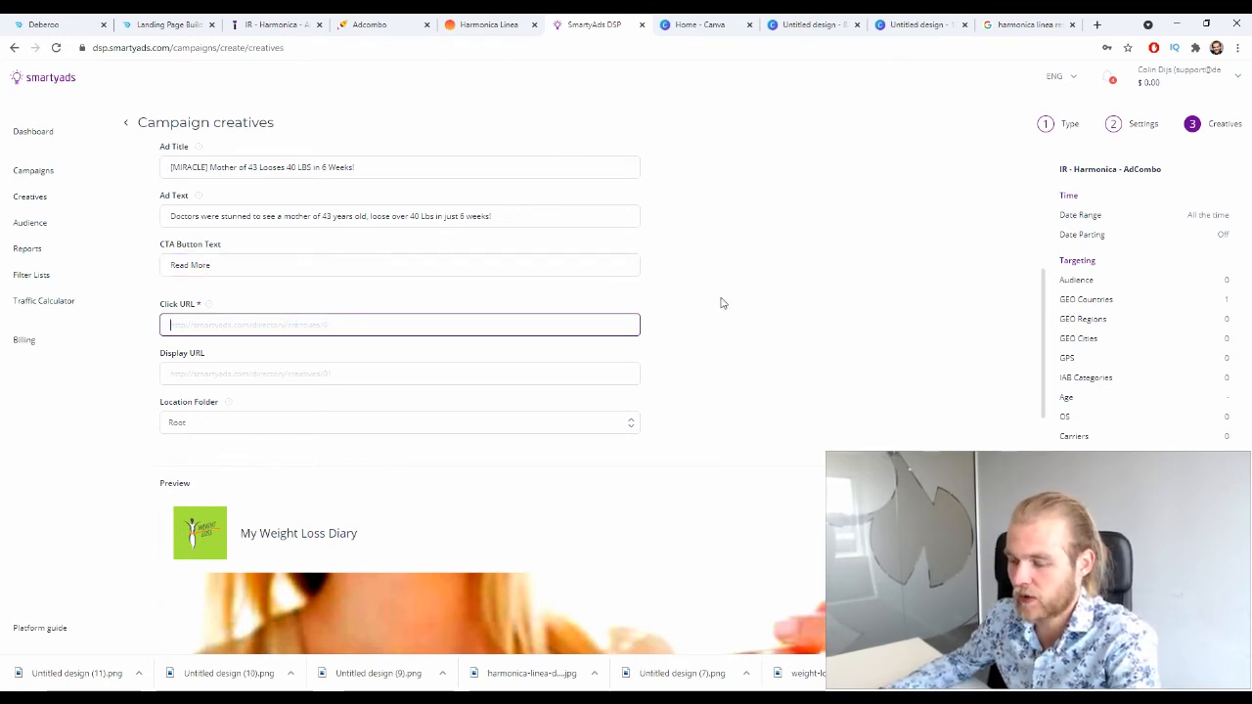
type("https://land1.abxyz.info/preview/?preland_name=YGxrZteUglTwnzp&offer_id=29489")
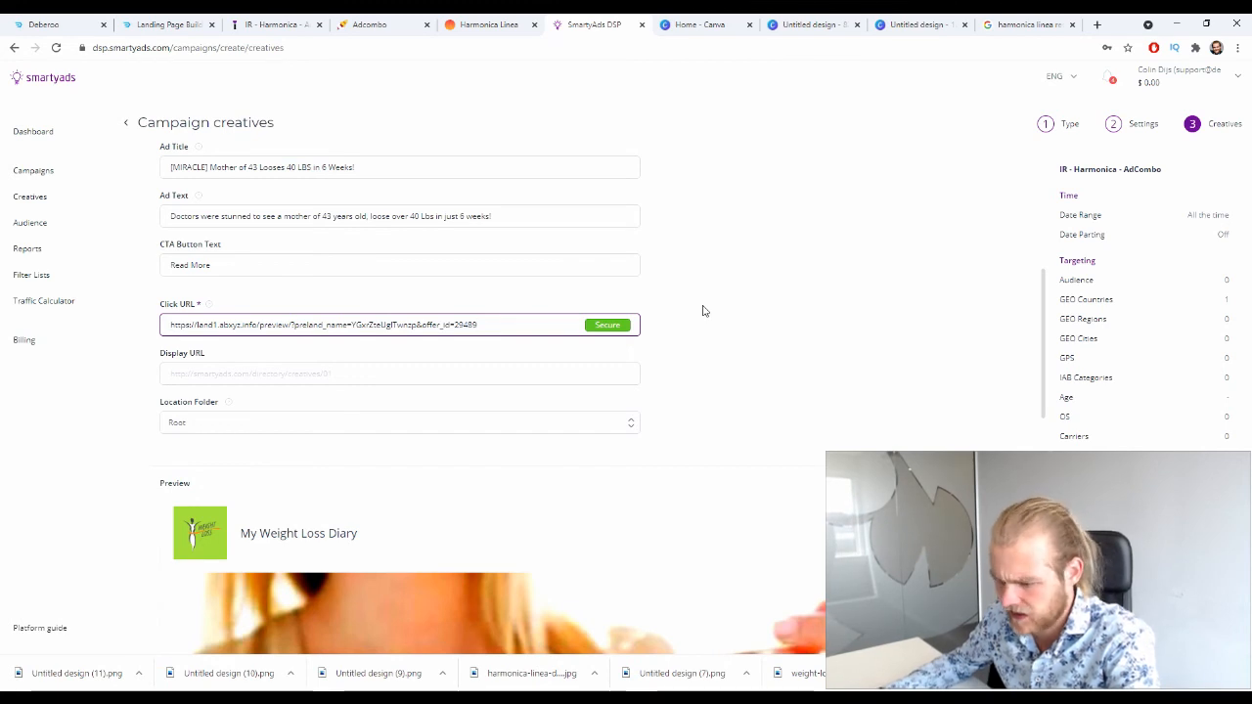
key("ctrl+a")
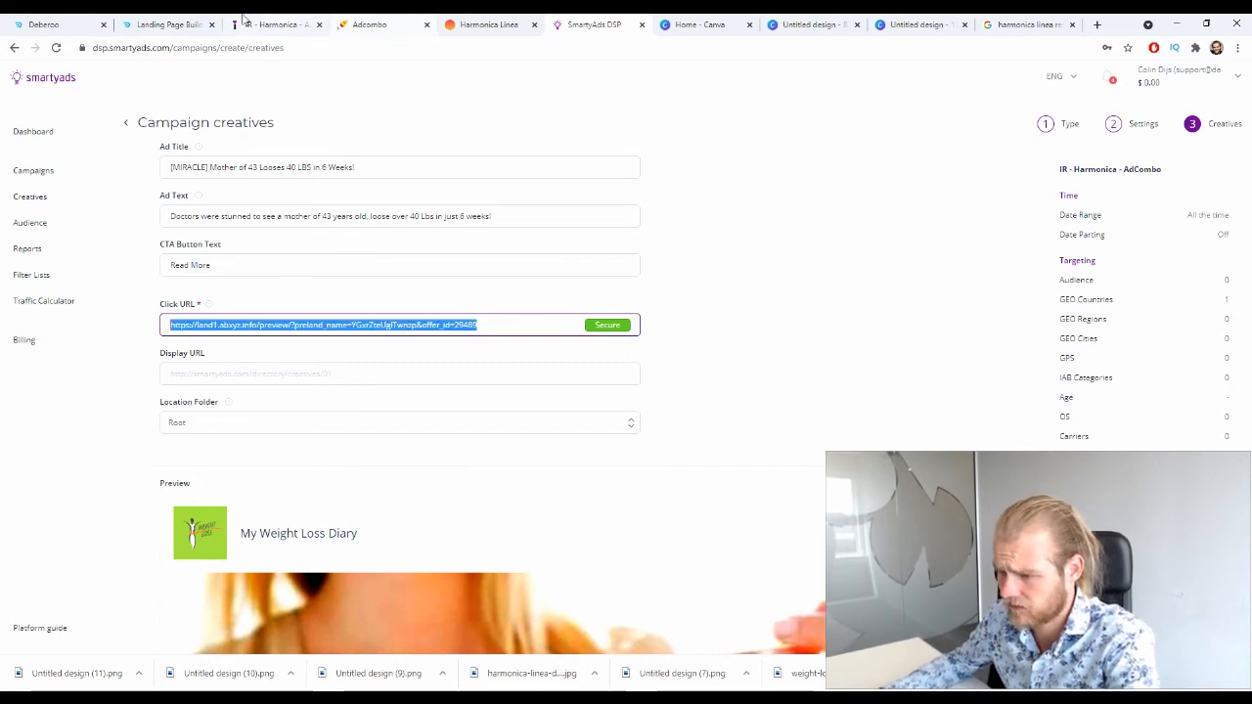
left_click(49, 24)
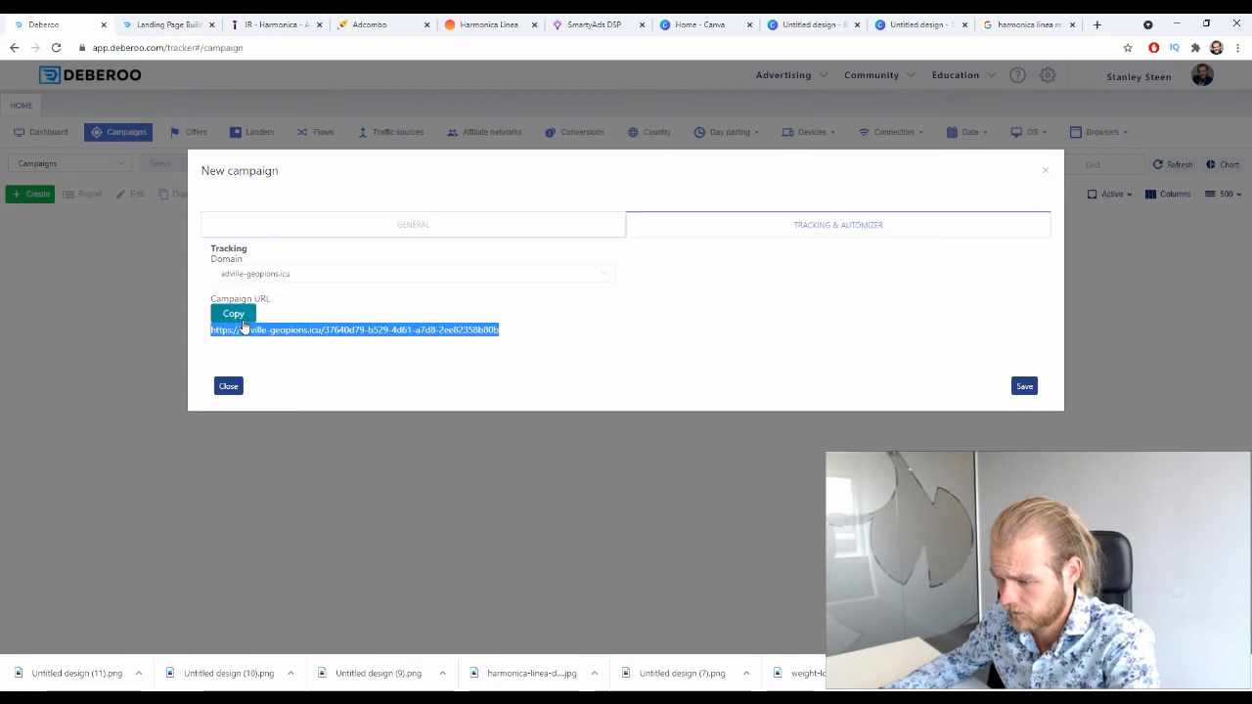
left_click(238, 321)
left_click(594, 24)
type("https://adville-geopions.icu/37640d79-b529-4d61-a7d8-2ee82358b80b")
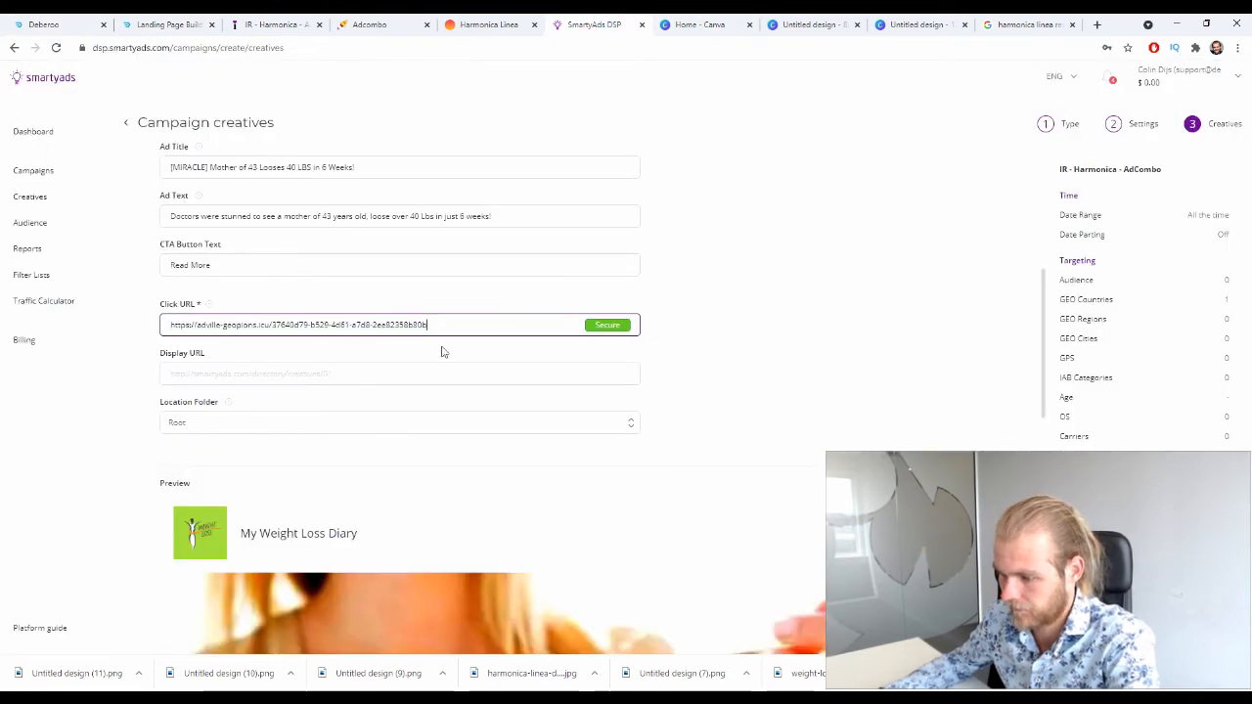
left_click(660, 337)
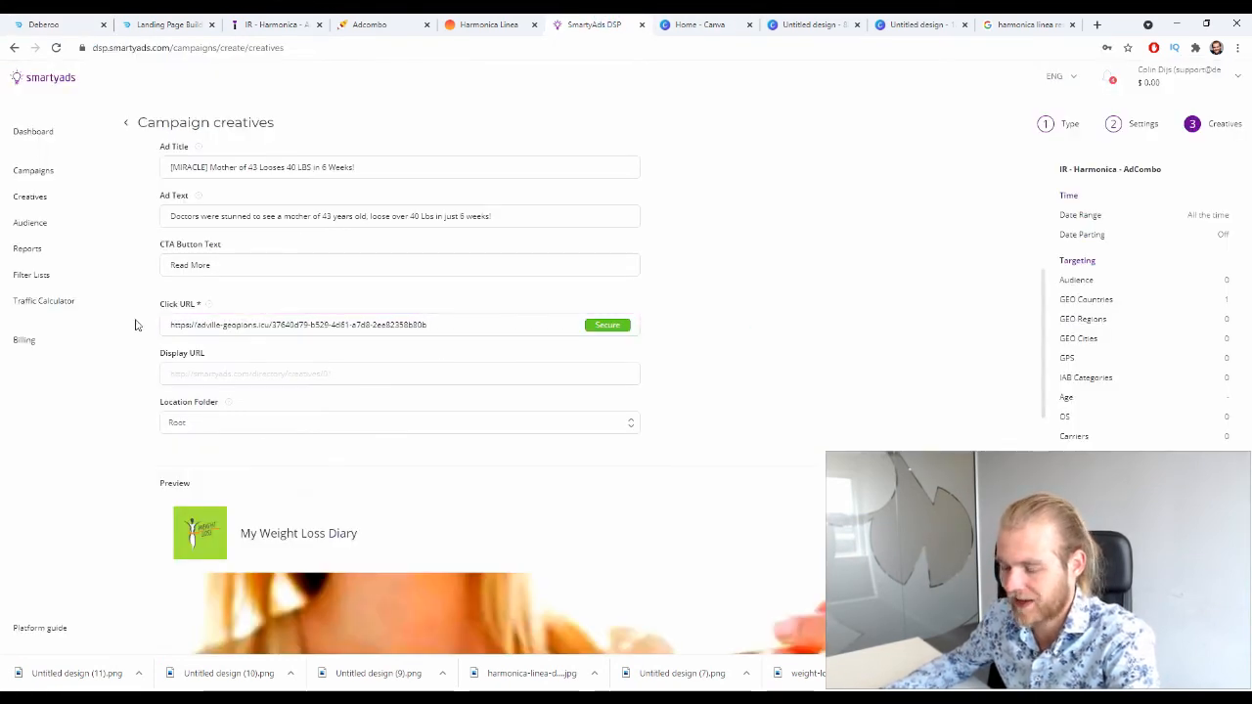
Step: Review the creative's form entries and its preview, including the image, title, ad text and call-to-action button
left_click(392, 375)
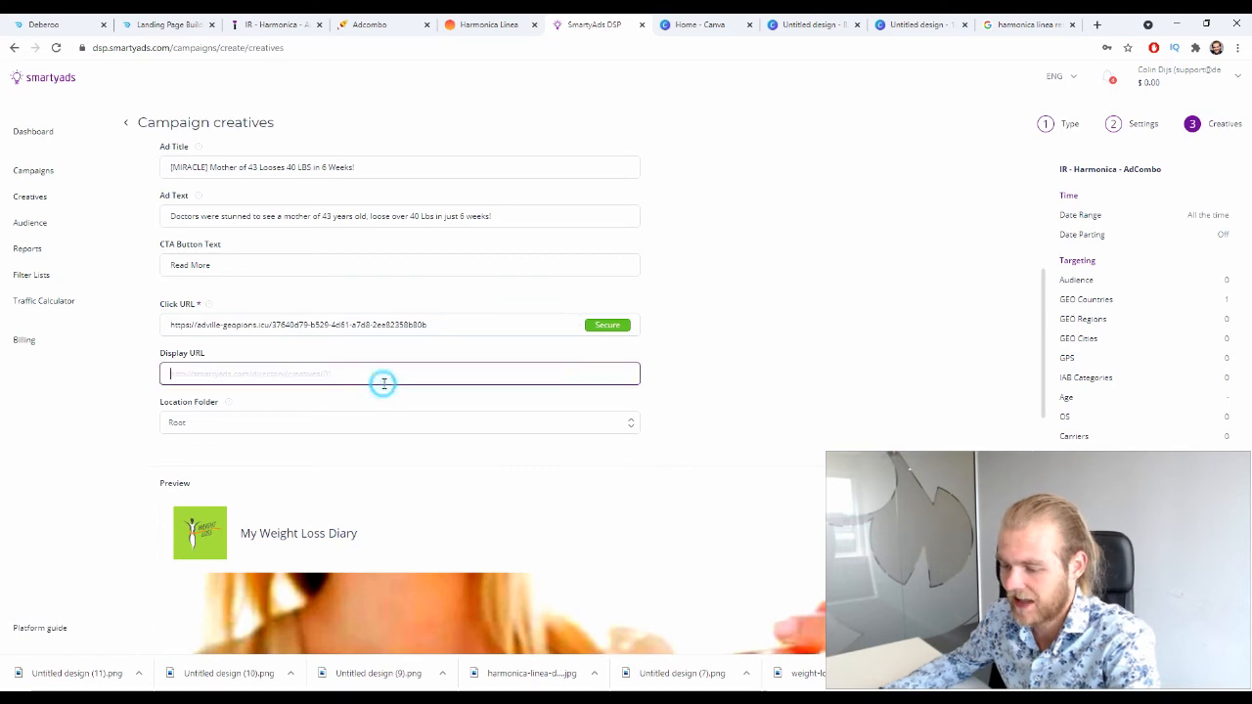
scroll(727, 375, "down", 2)
scroll(727, 363, "up", 1)
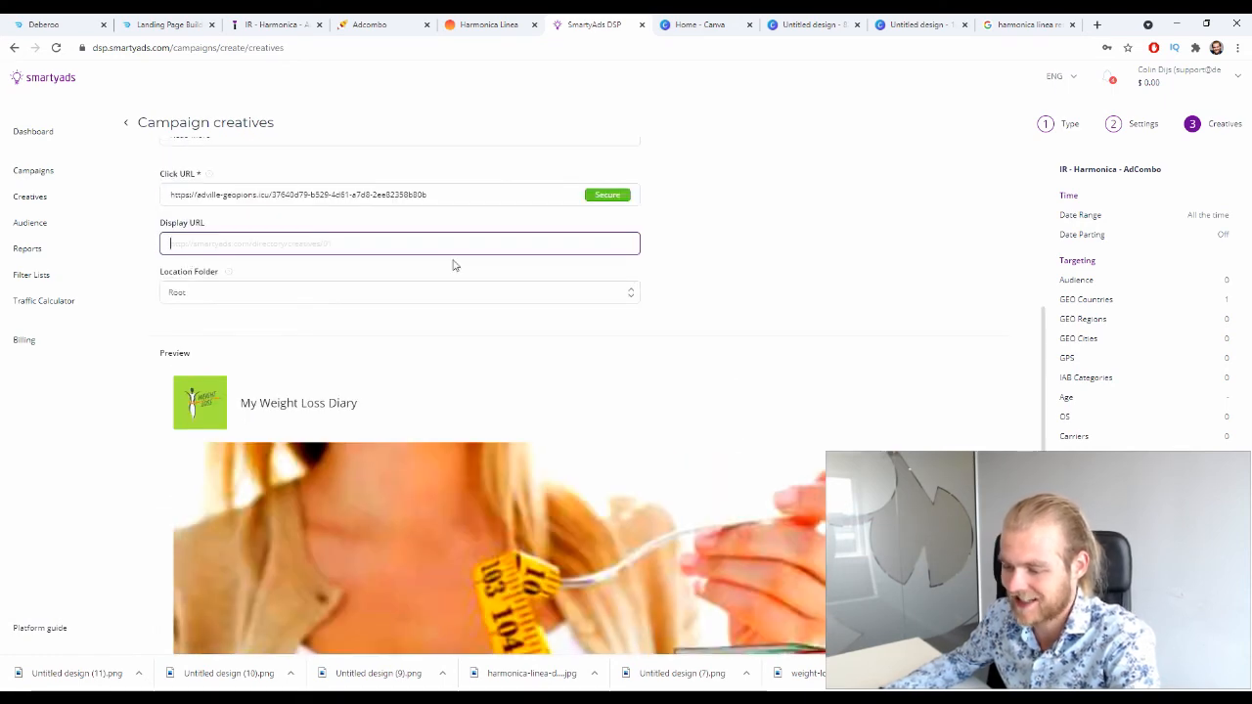
scroll(457, 266, "down", 7)
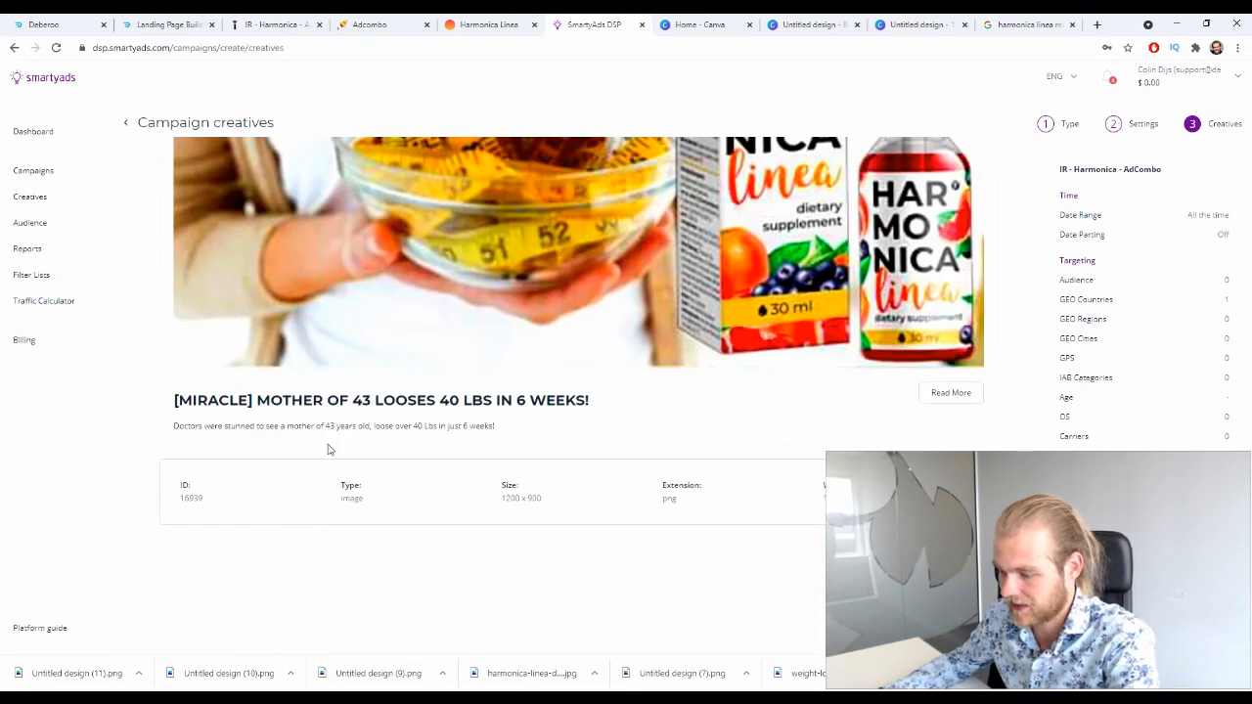
scroll(330, 446, "up", 8)
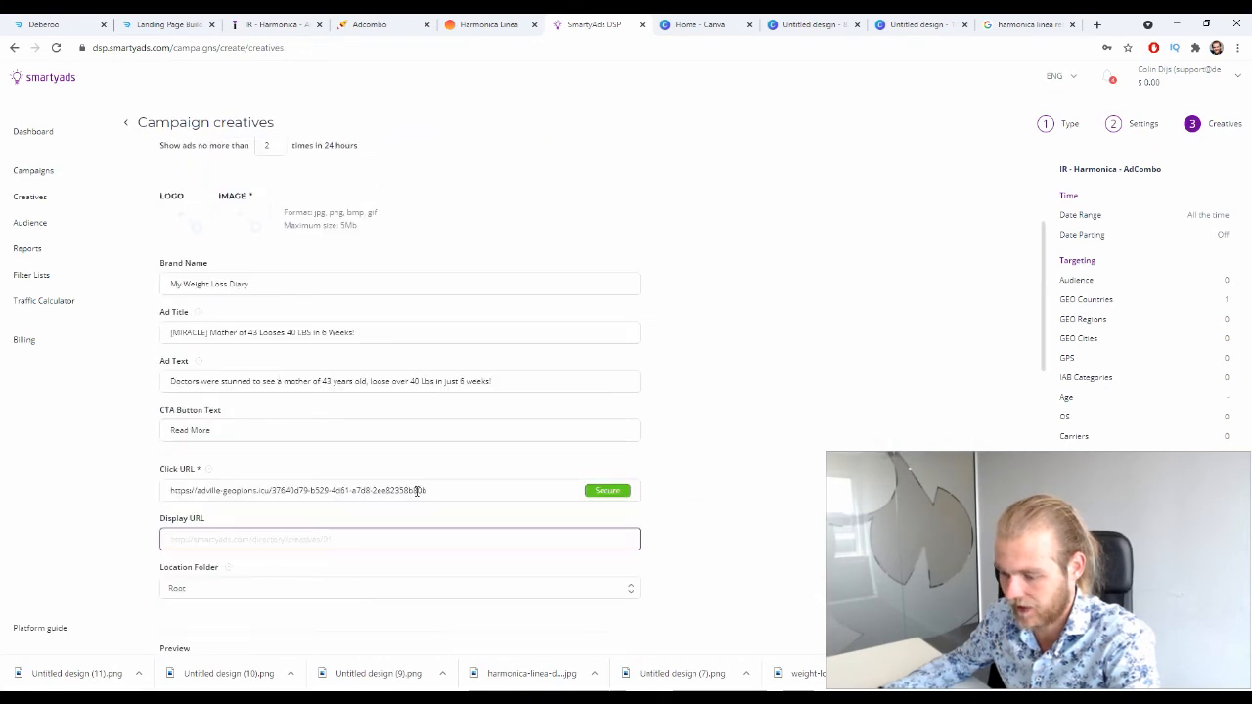
scroll(503, 487, "down", 4)
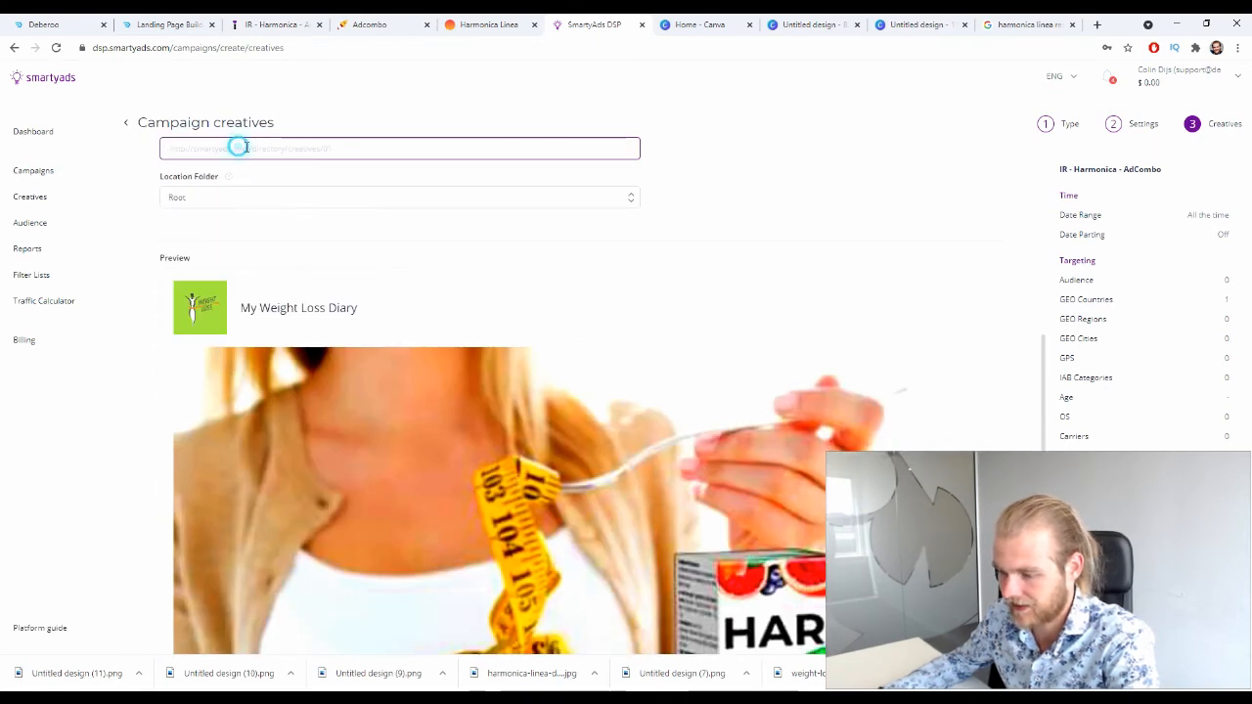
scroll(777, 347, "up", 1)
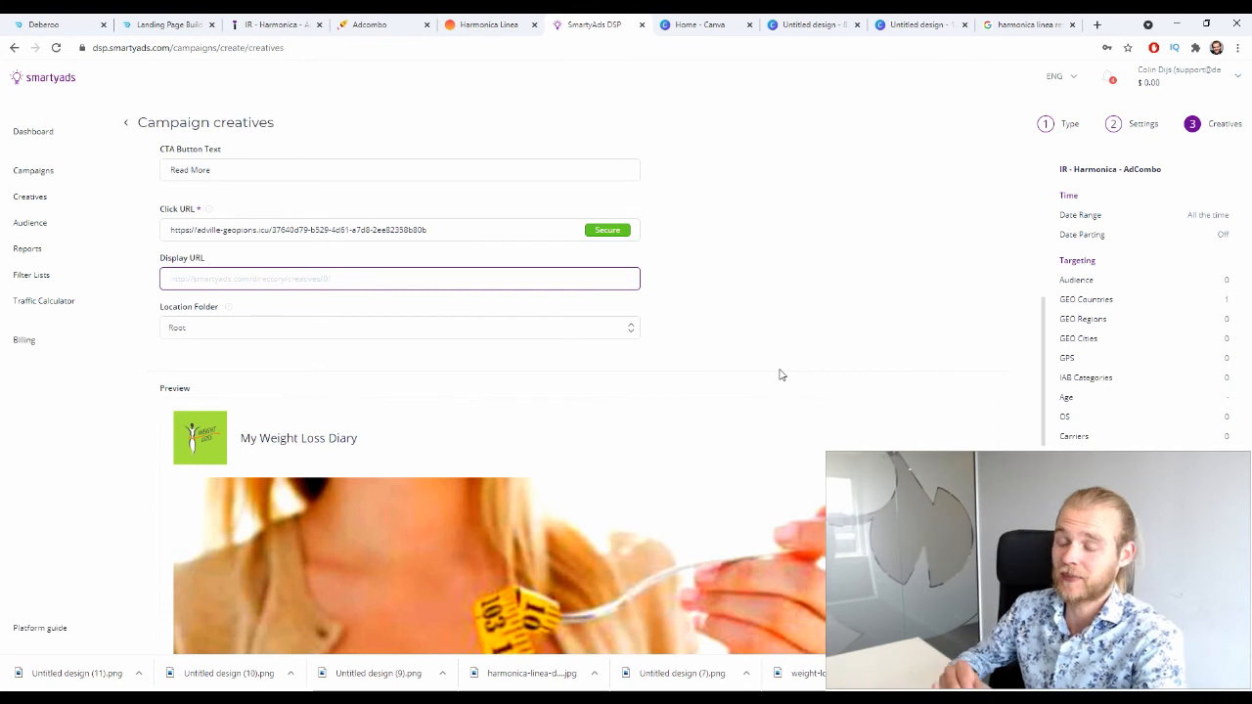
left_click(779, 375)
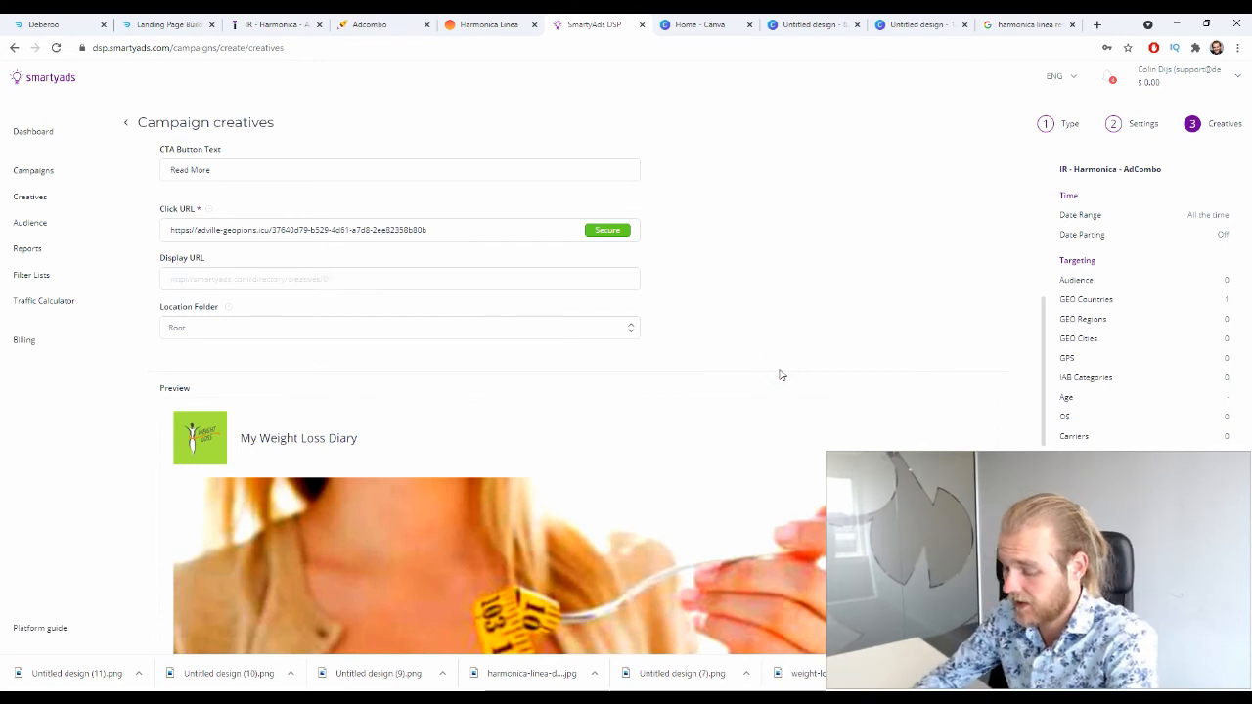
scroll(780, 375, "up", 5)
scroll(910, 354, "down", 3)
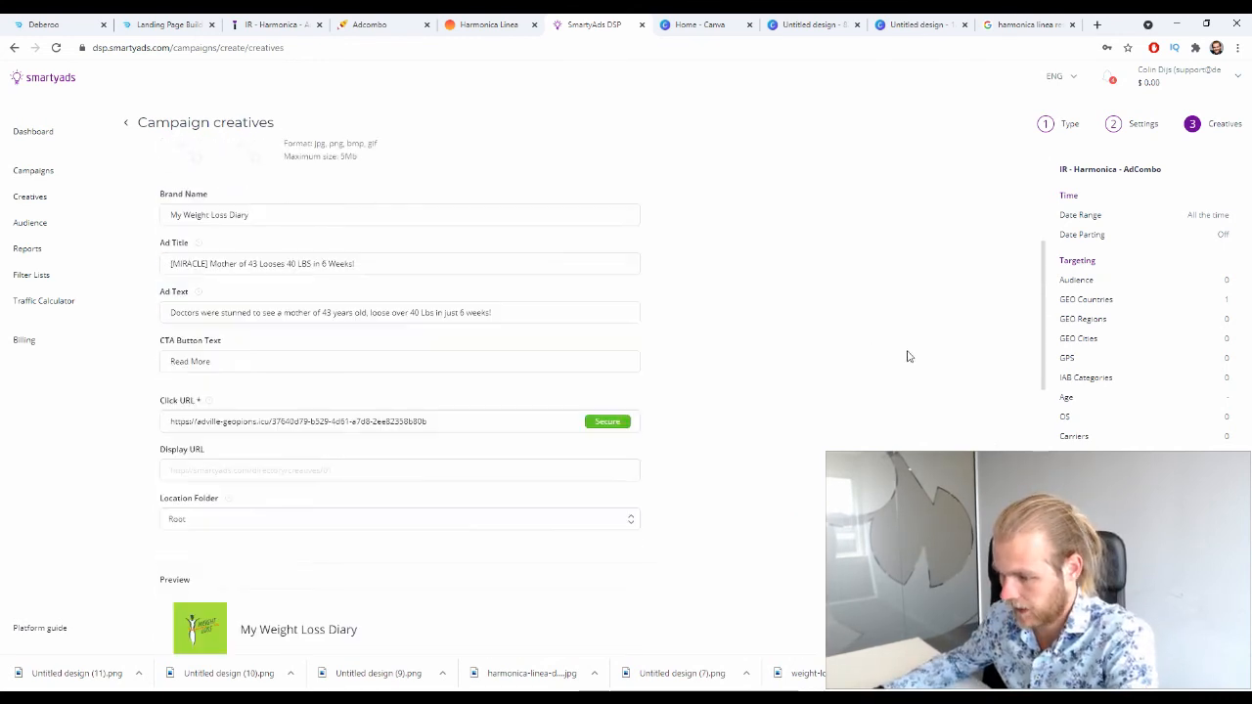
Step: Try my-weight-loss-diary.com as the creative's display URL and look at the available location folders
left_click(373, 464)
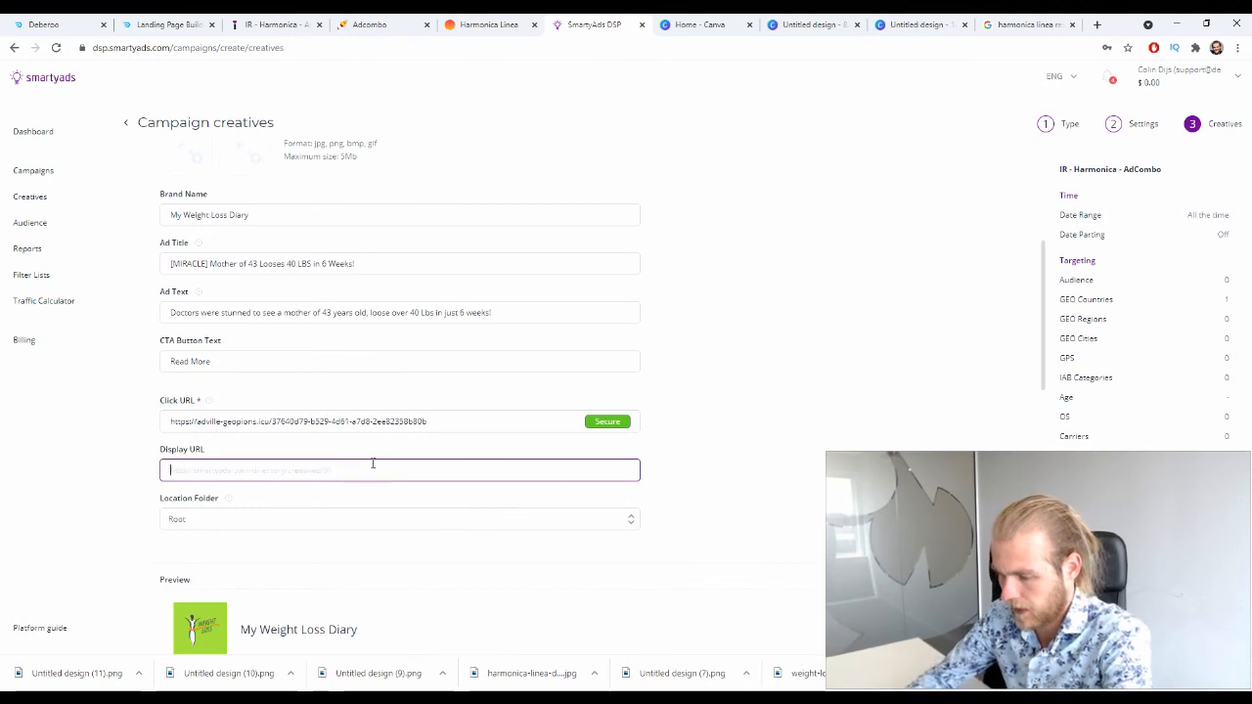
type("my-we")
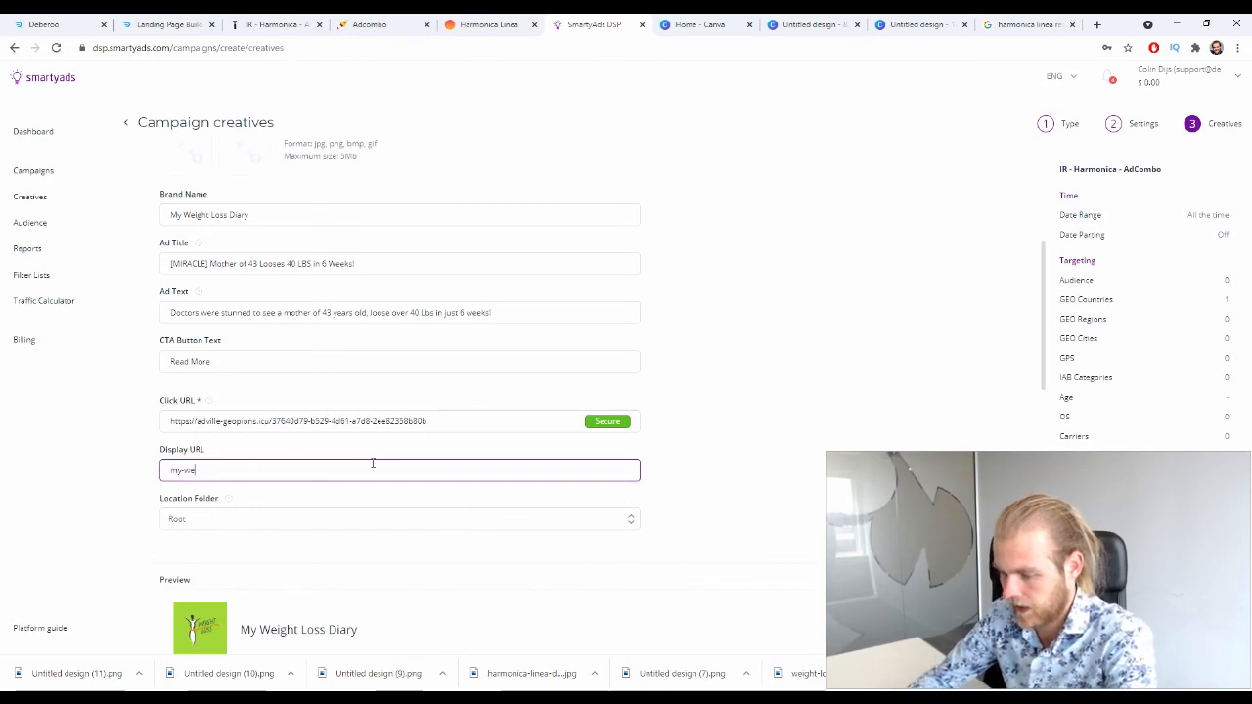
type("ight-loss-diar")
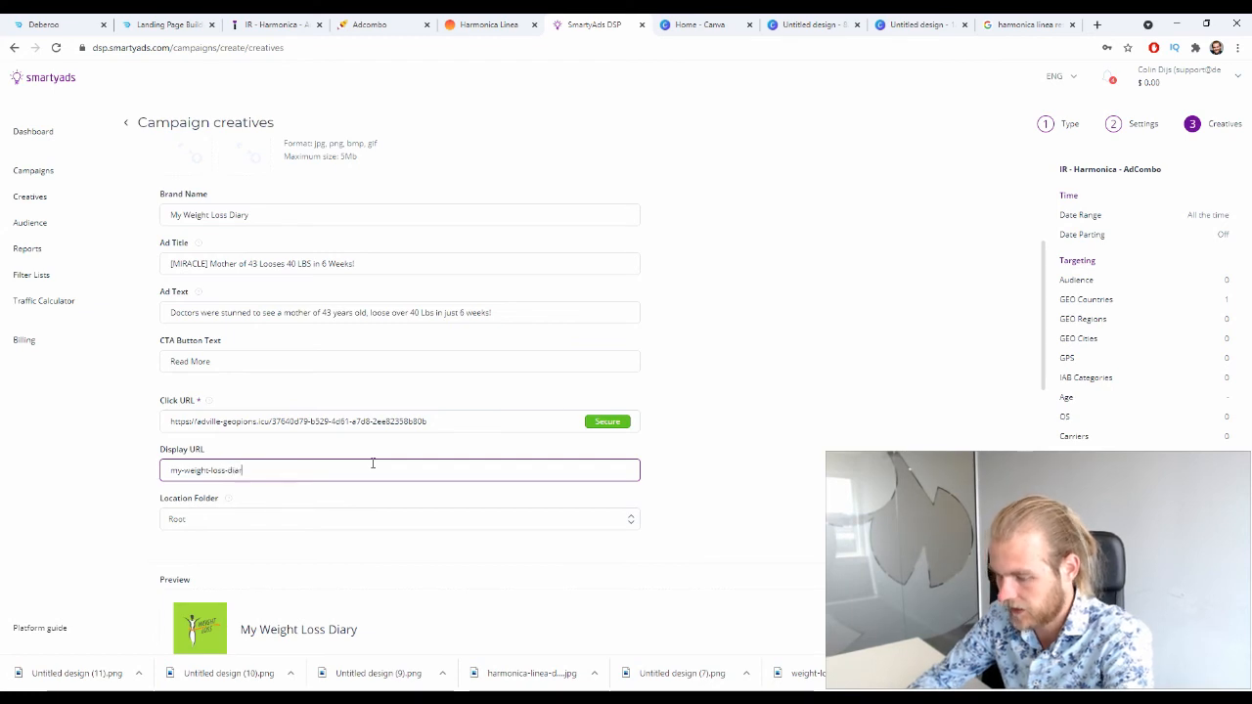
type("y.com")
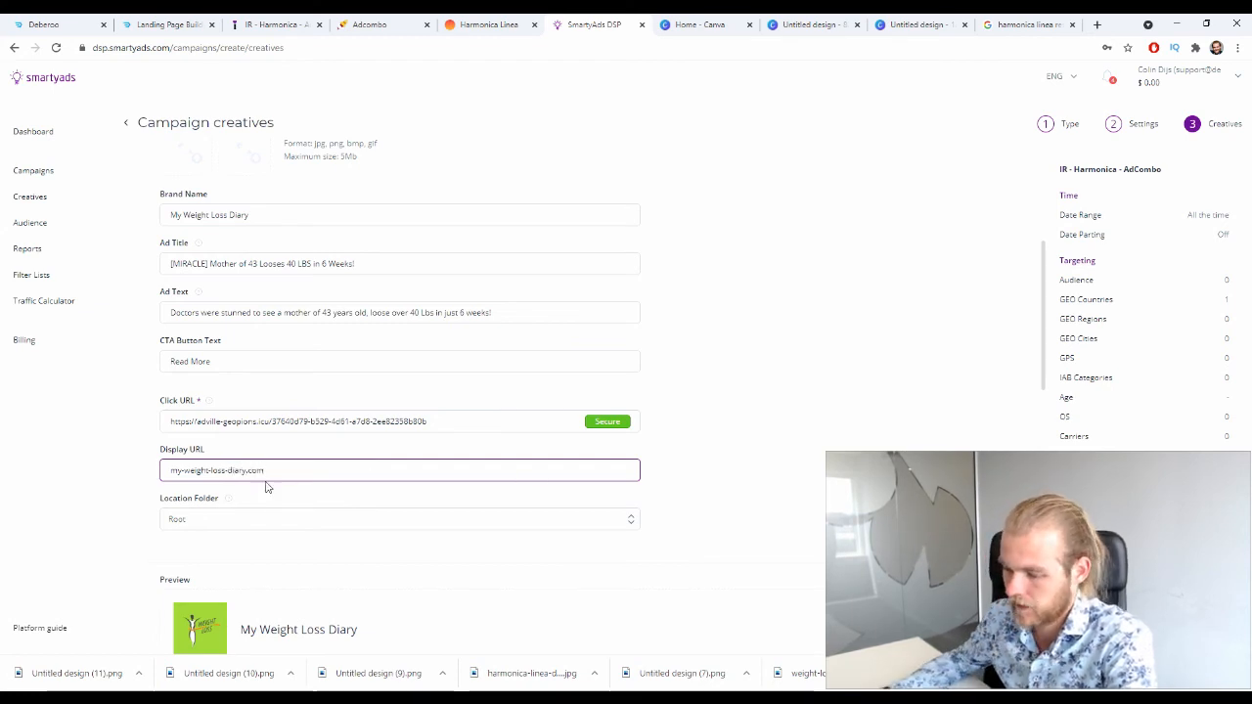
scroll(238, 516, "down", 2)
left_click(212, 387)
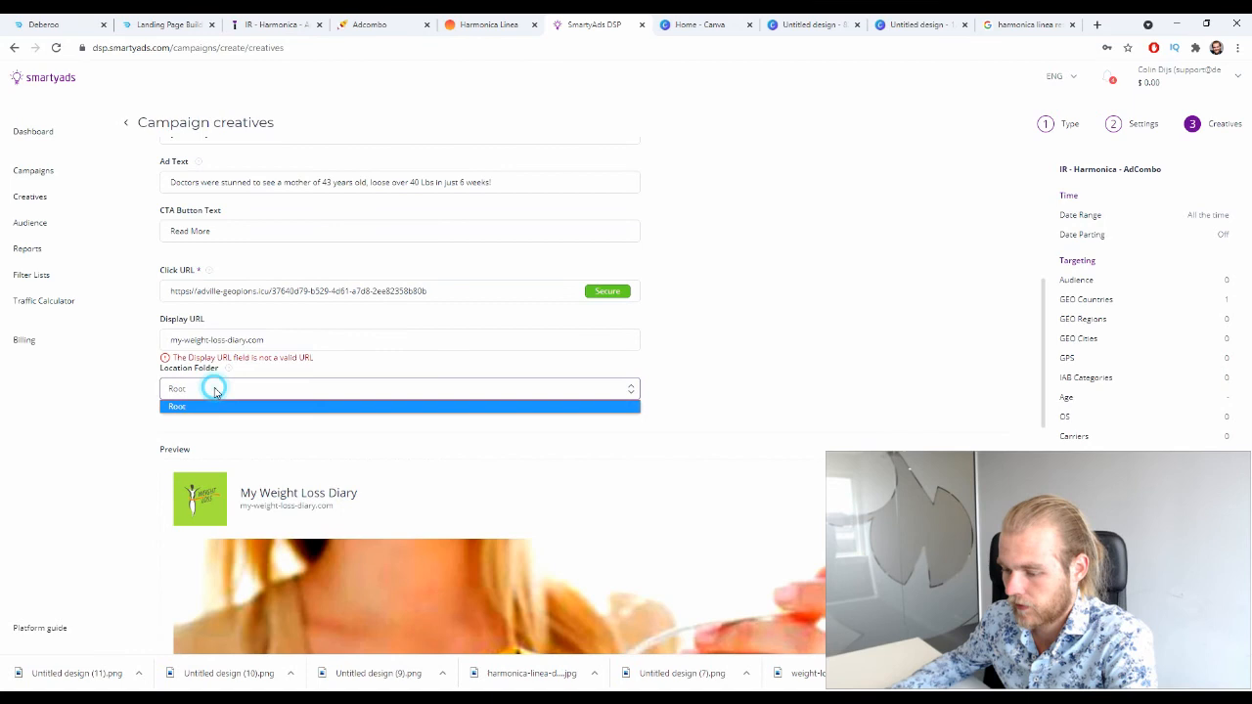
left_click(839, 368)
Step: Try adding the prefix "ww." to the display URL
left_click(169, 340)
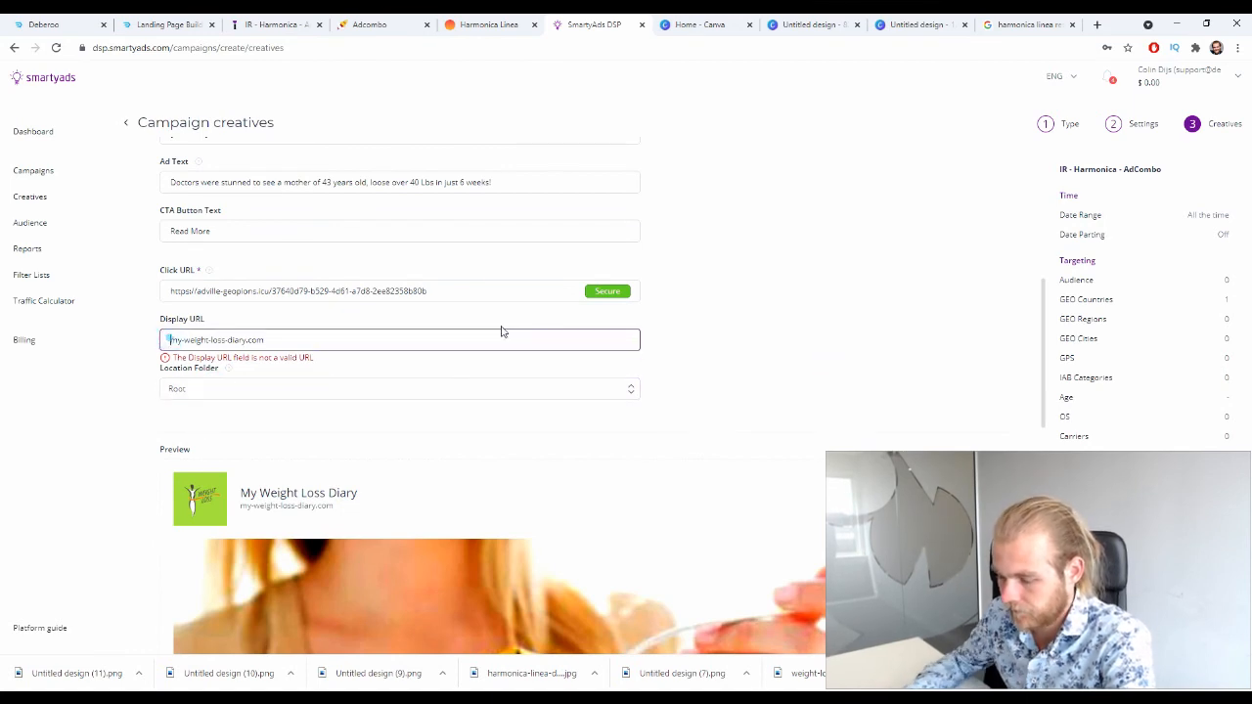
type("ww.")
left_click(916, 333)
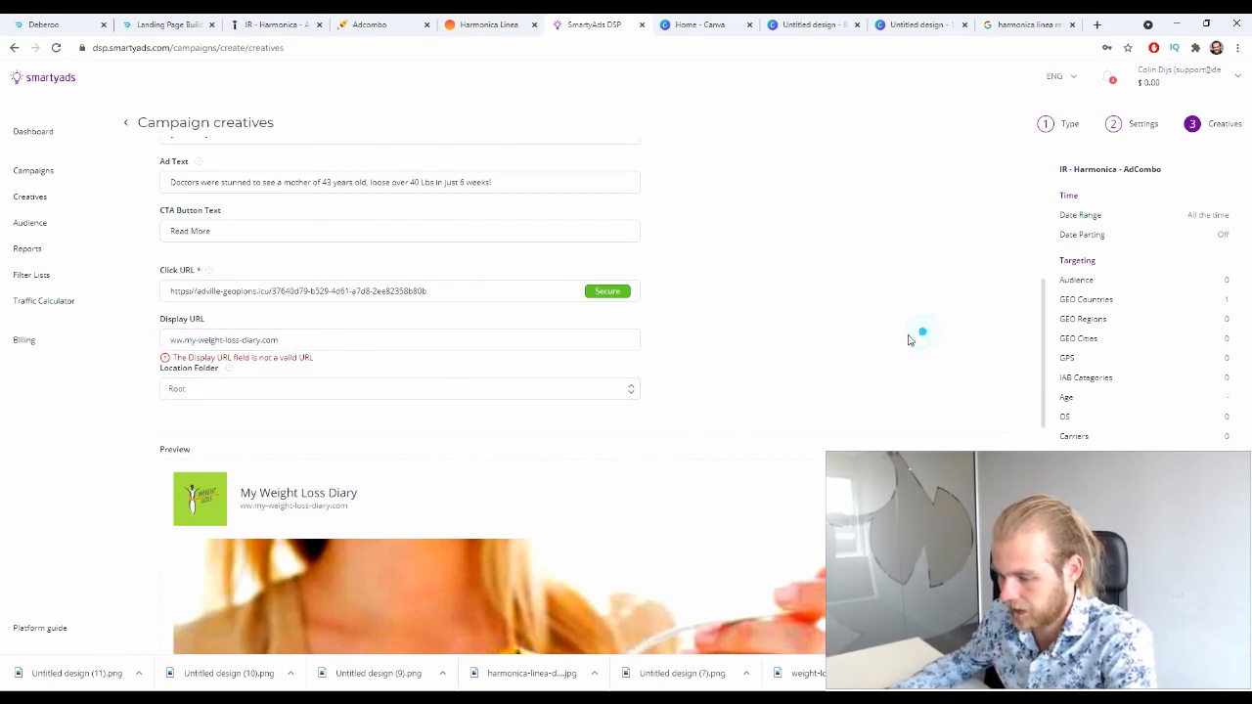
triple_click(345, 341)
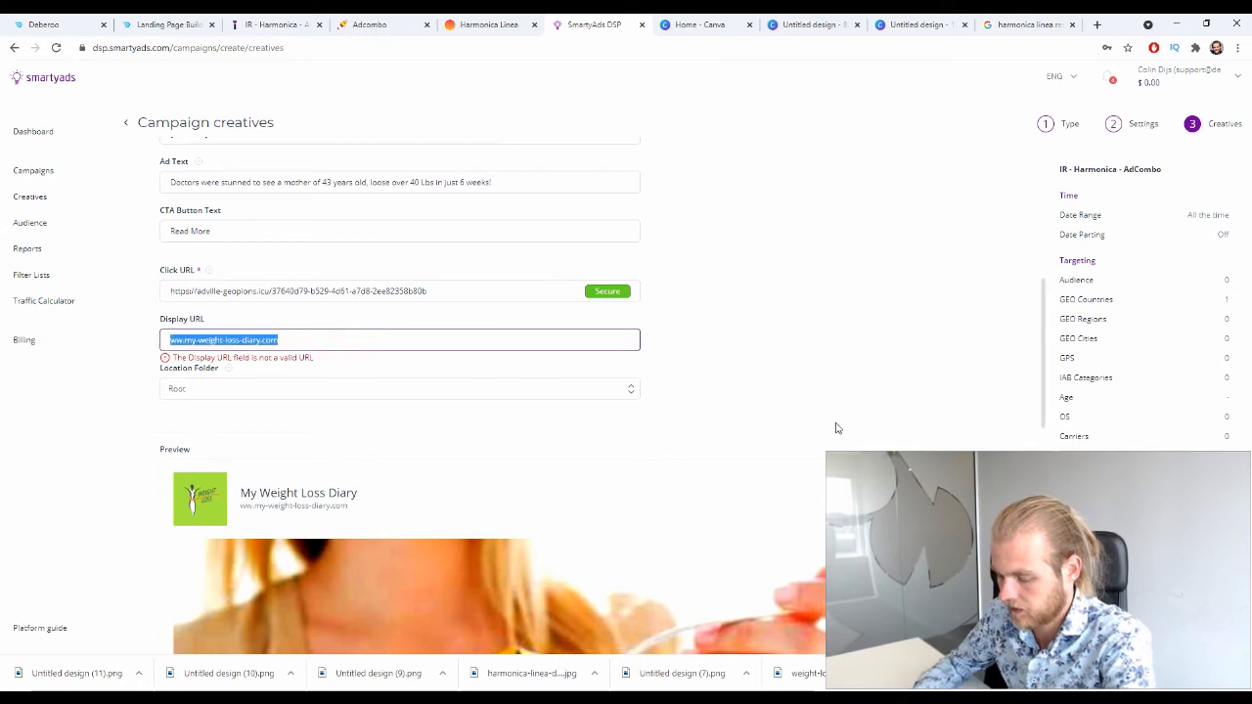
type("ww")
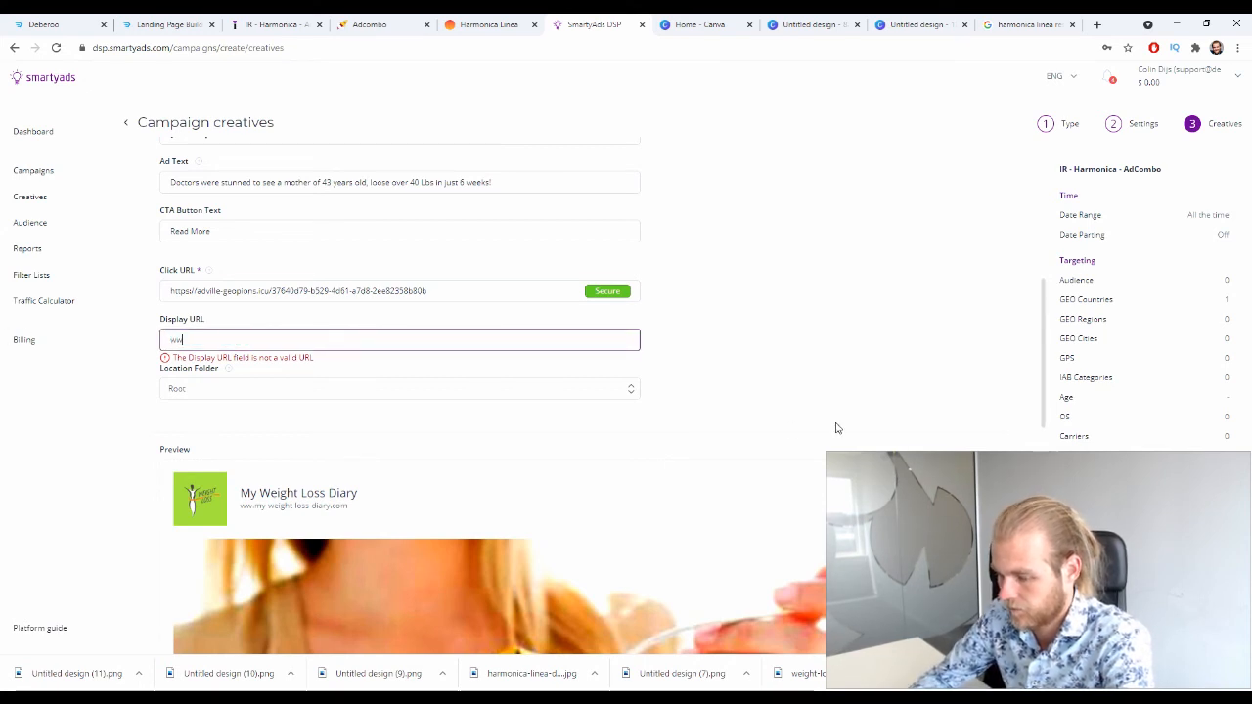
type("w.")
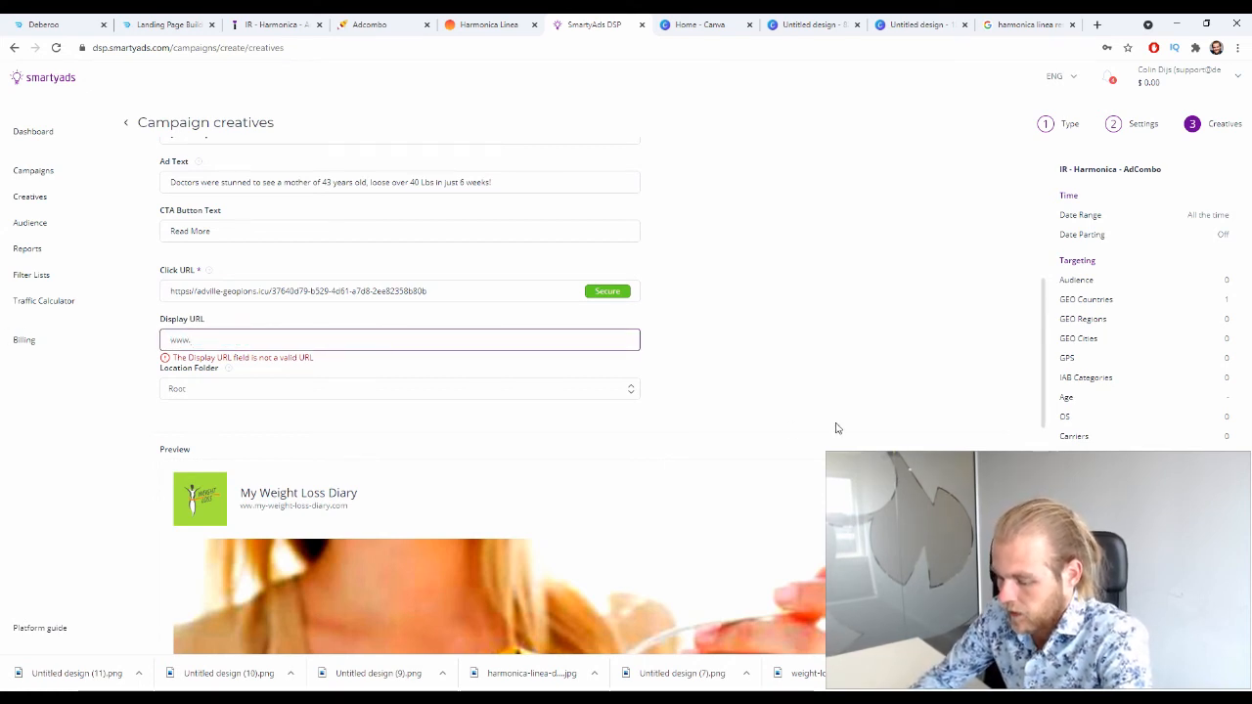
type("weight")
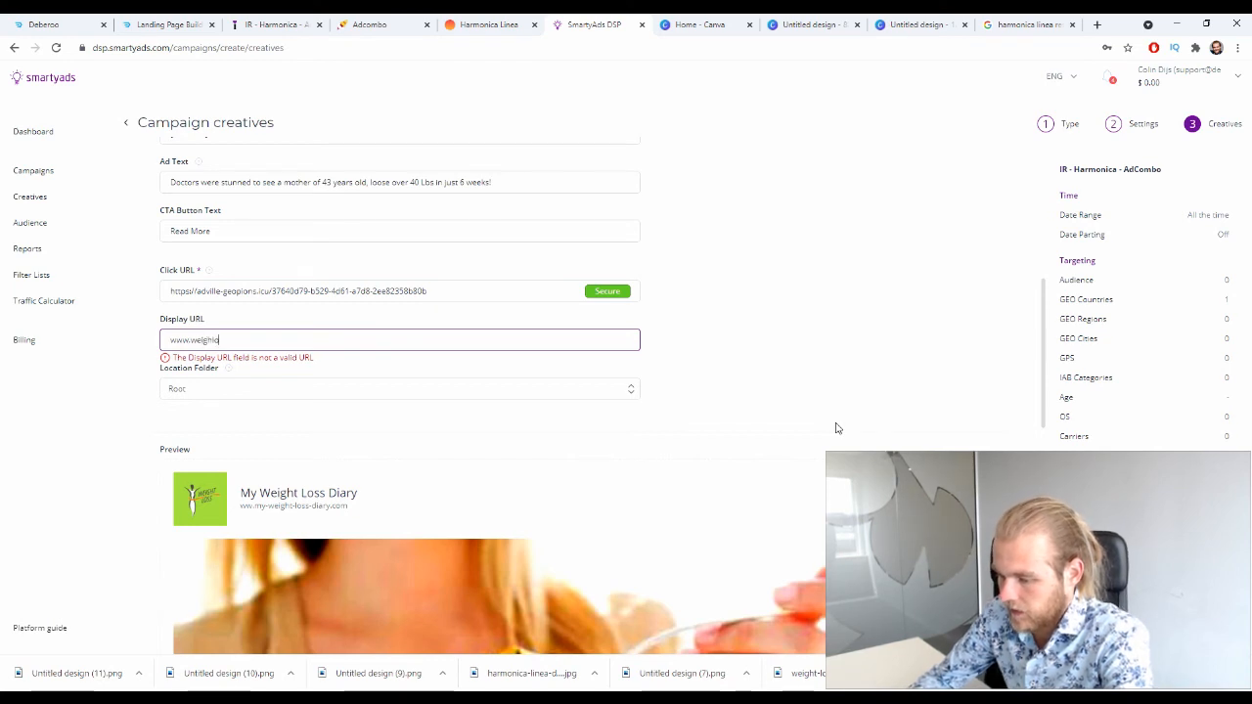
type("lossd")
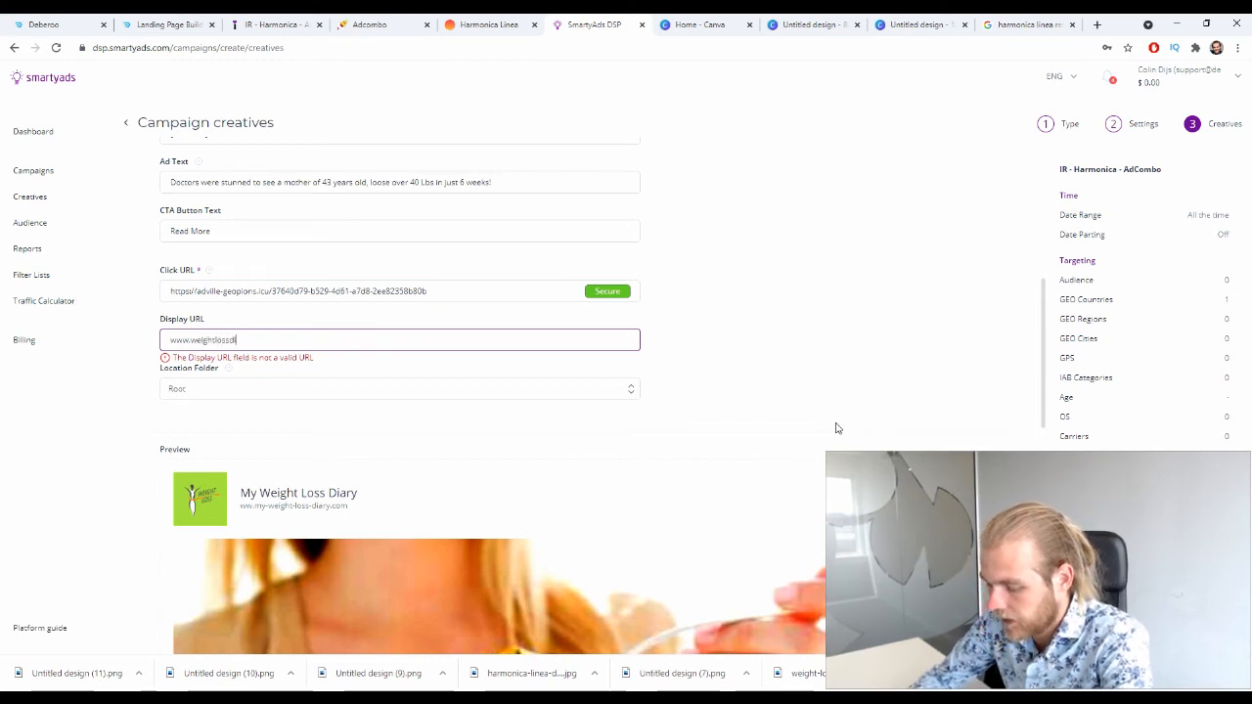
type("iary.com")
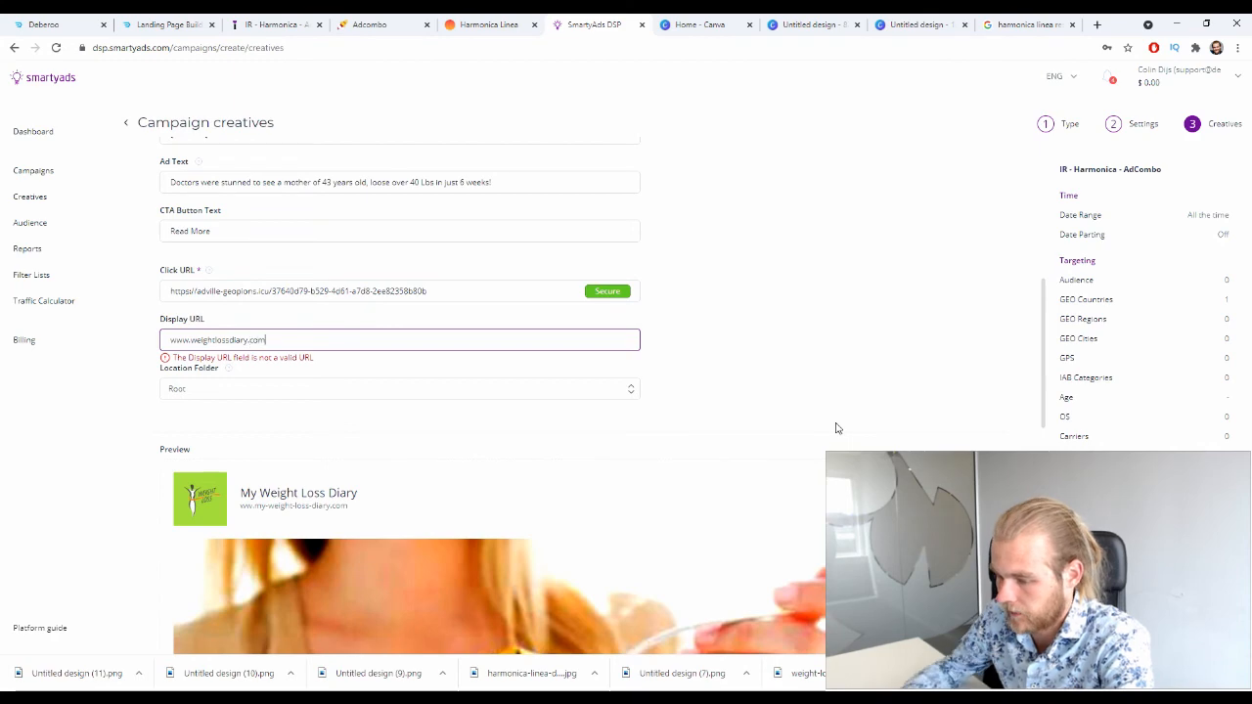
left_click(817, 383)
Step: Append a trailing slash to the display URL and look over the creative's preview
left_click(433, 332)
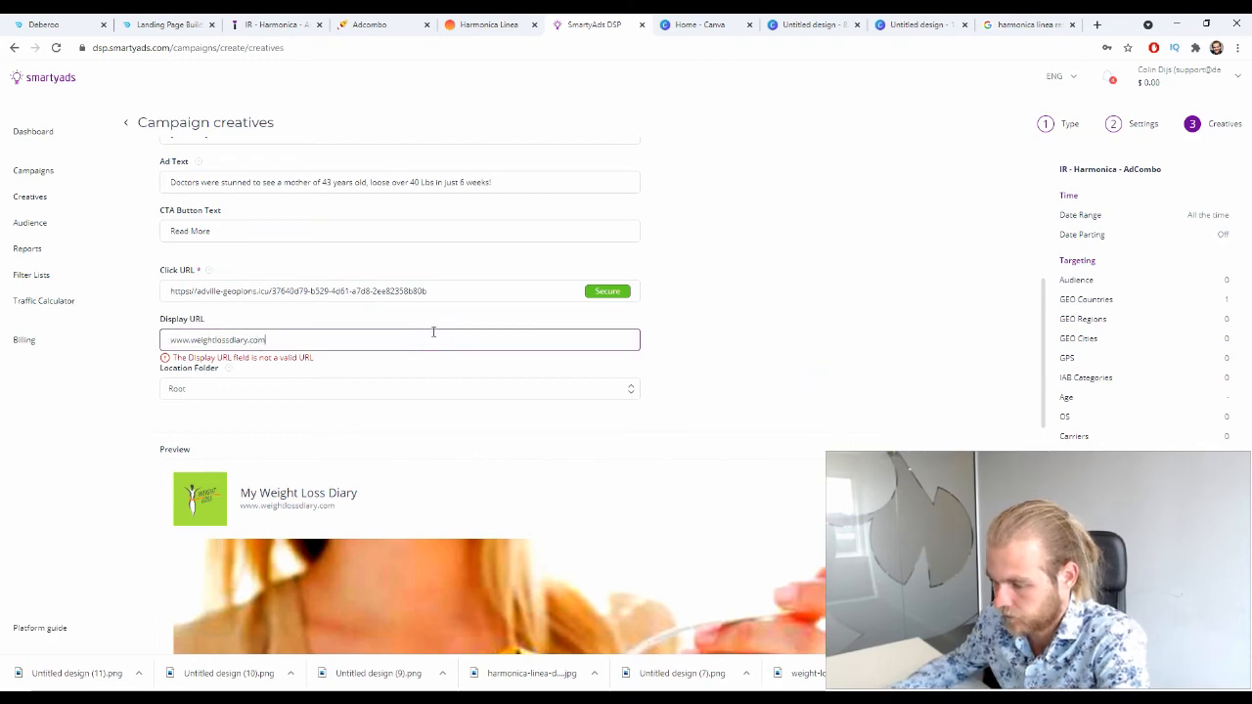
type("/")
left_click(1042, 309)
scroll(946, 314, "down", 8)
scroll(769, 321, "up", 9)
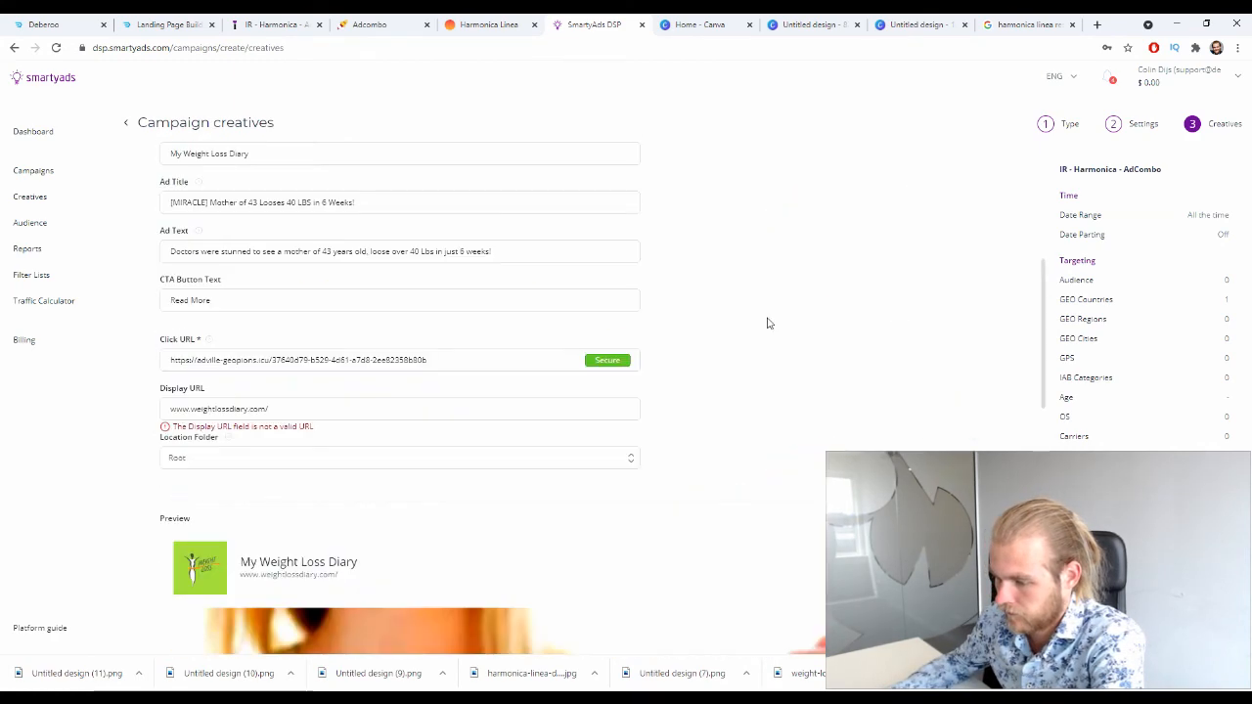
left_click(800, 333)
left_click(260, 408)
key("Home")
type("ht")
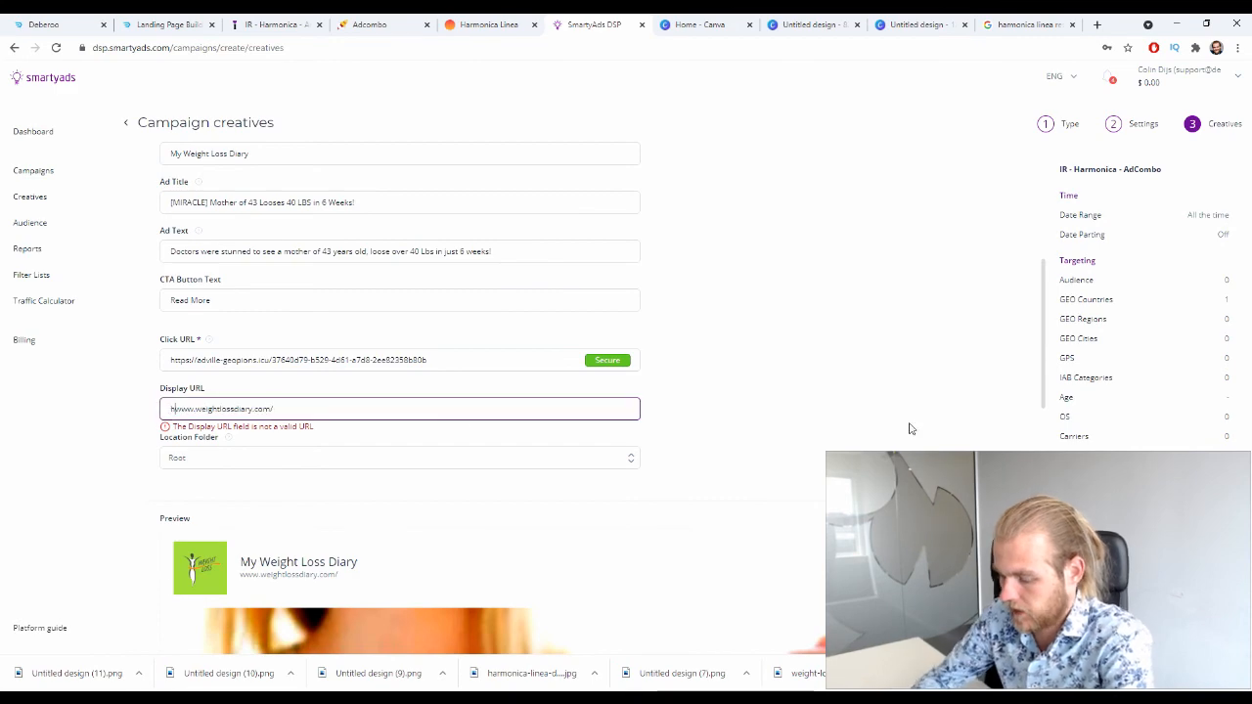
type("tps://")
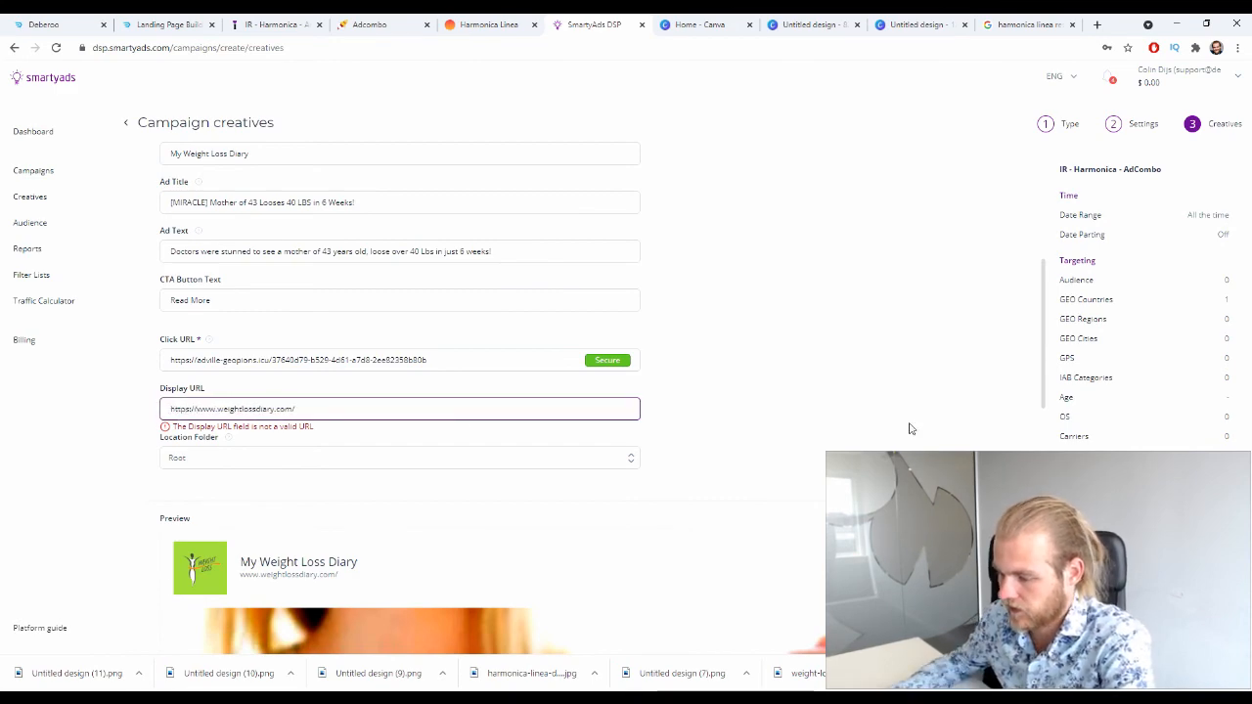
left_click(909, 427)
Step: Check the creative's preview, save Harmonica Ireland Ad 1 and finish creating the campaign
scroll(894, 414, "down", 9)
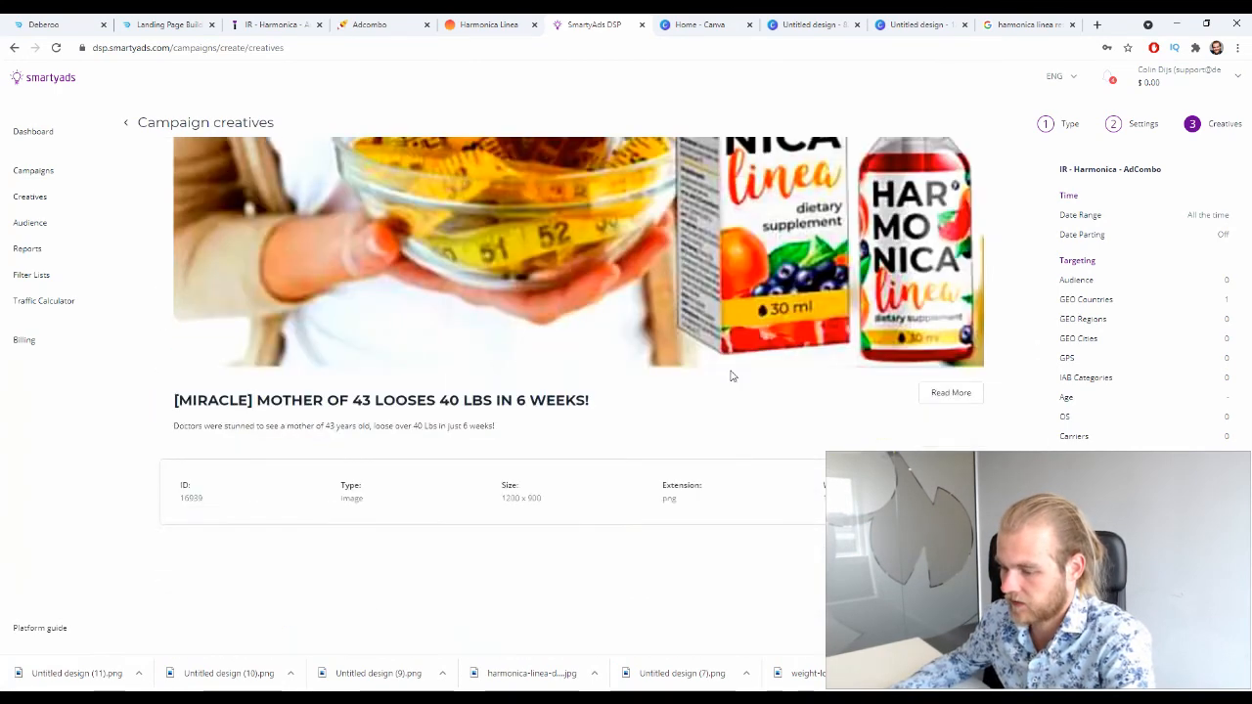
scroll(730, 376, "up", 3)
scroll(727, 375, "down", 3)
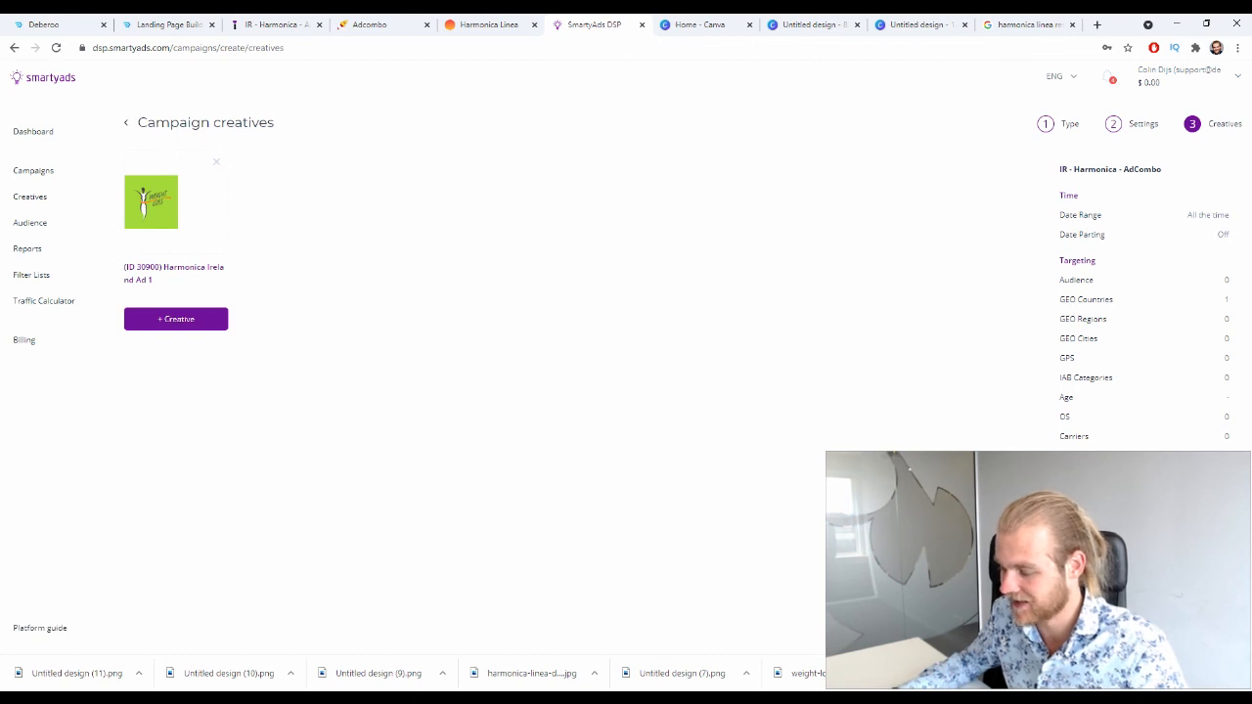
left_click(1238, 673)
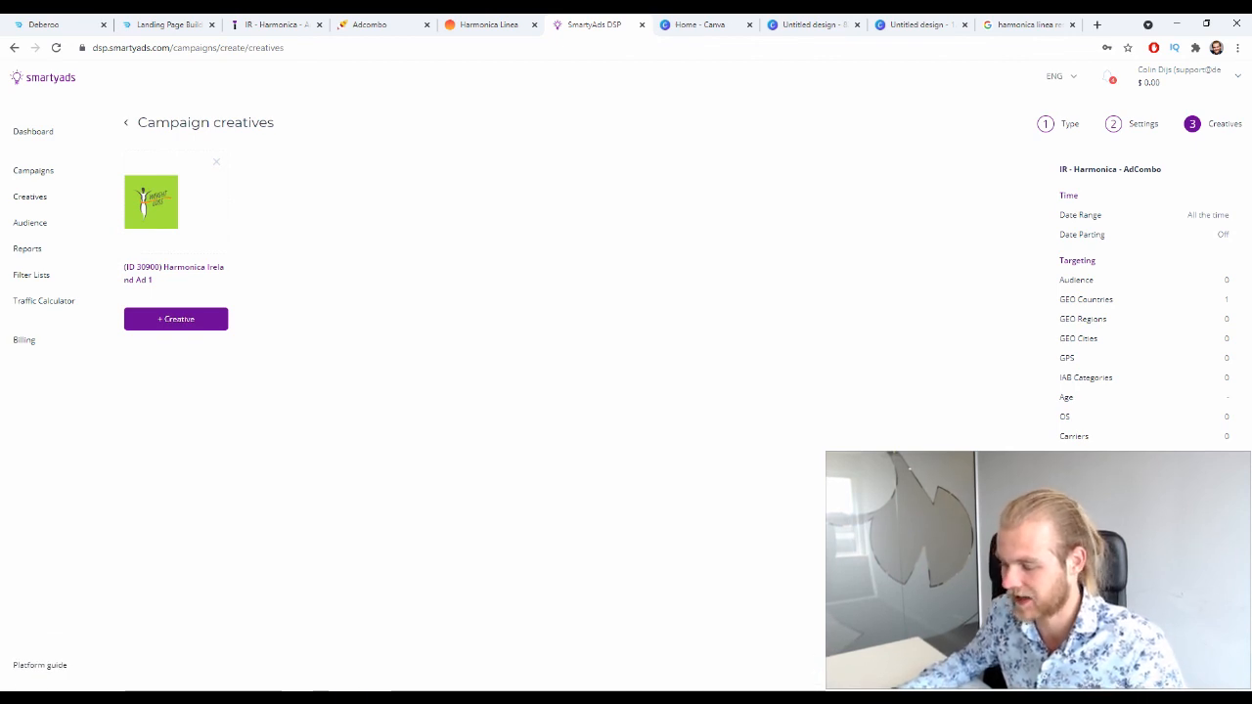
left_click(1144, 665)
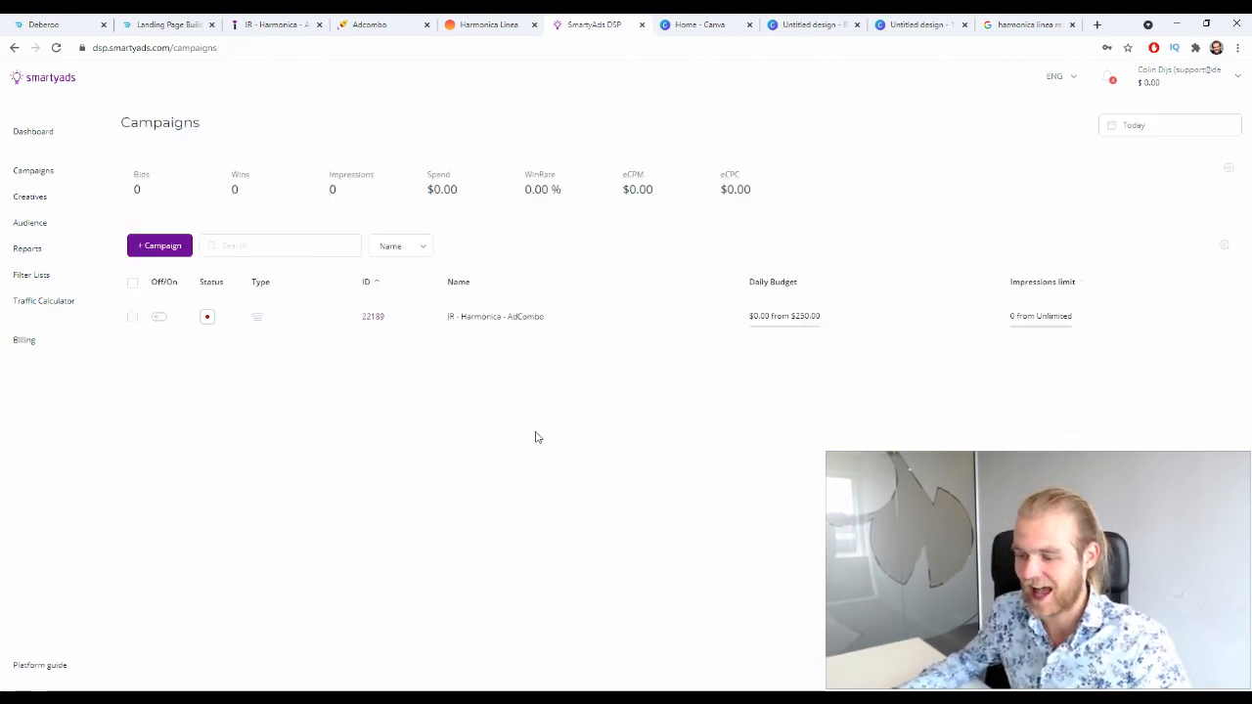